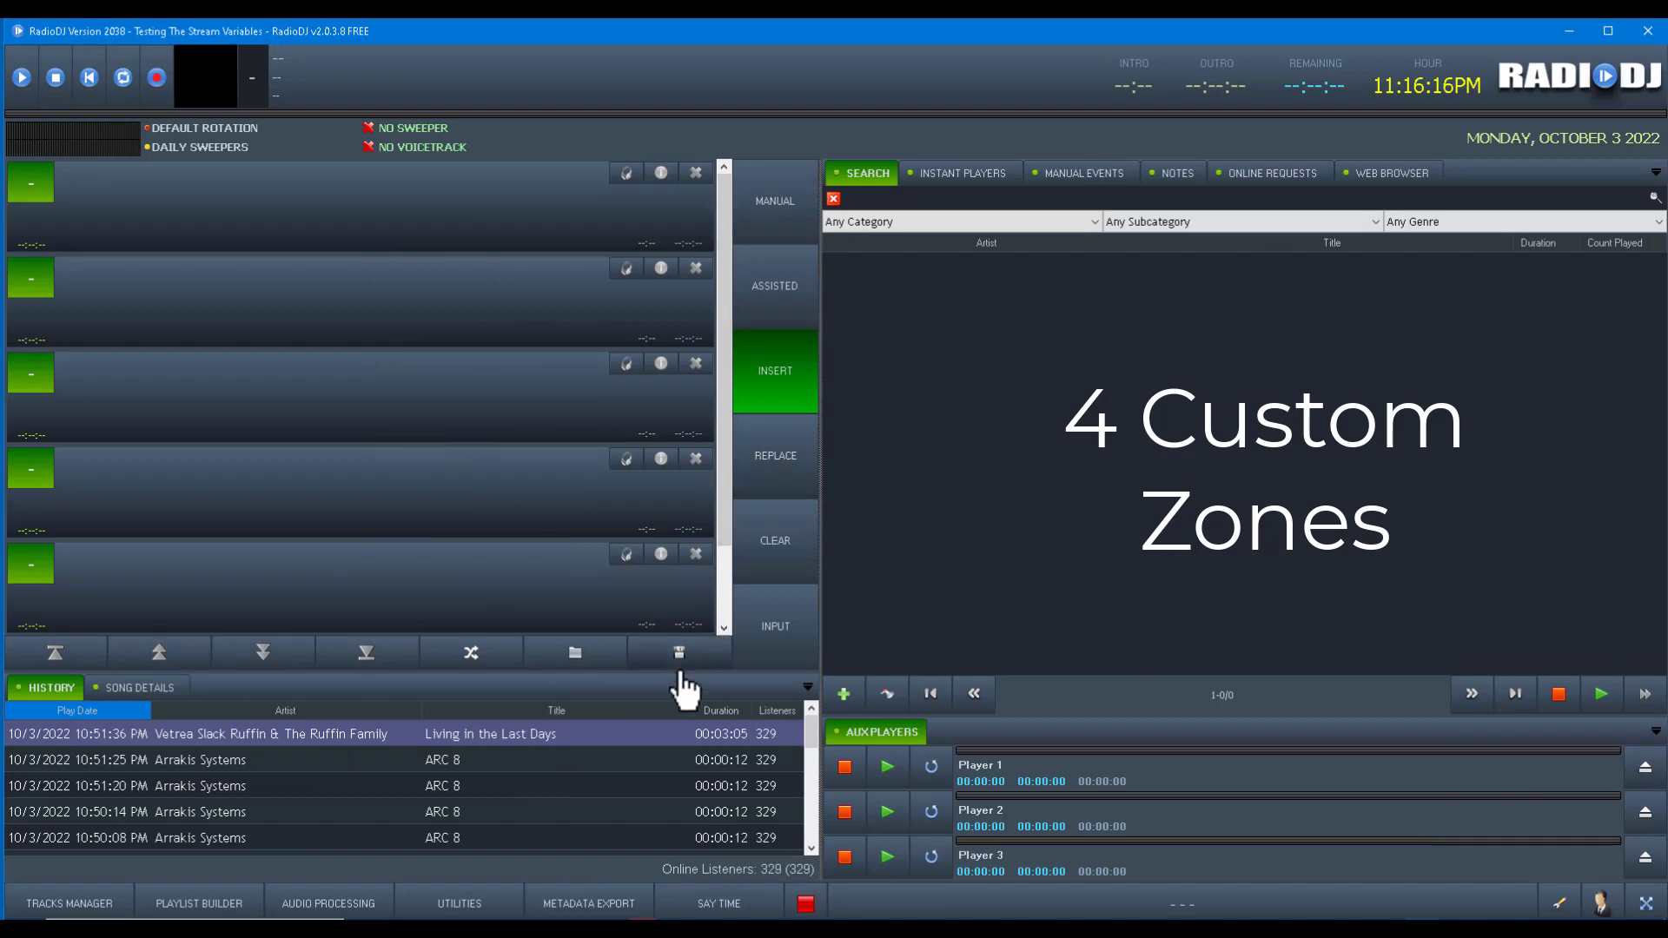
Enlarge the history area beneath the playlist slots, and shrink it back to about its original height
drag(665, 673, 669, 513)
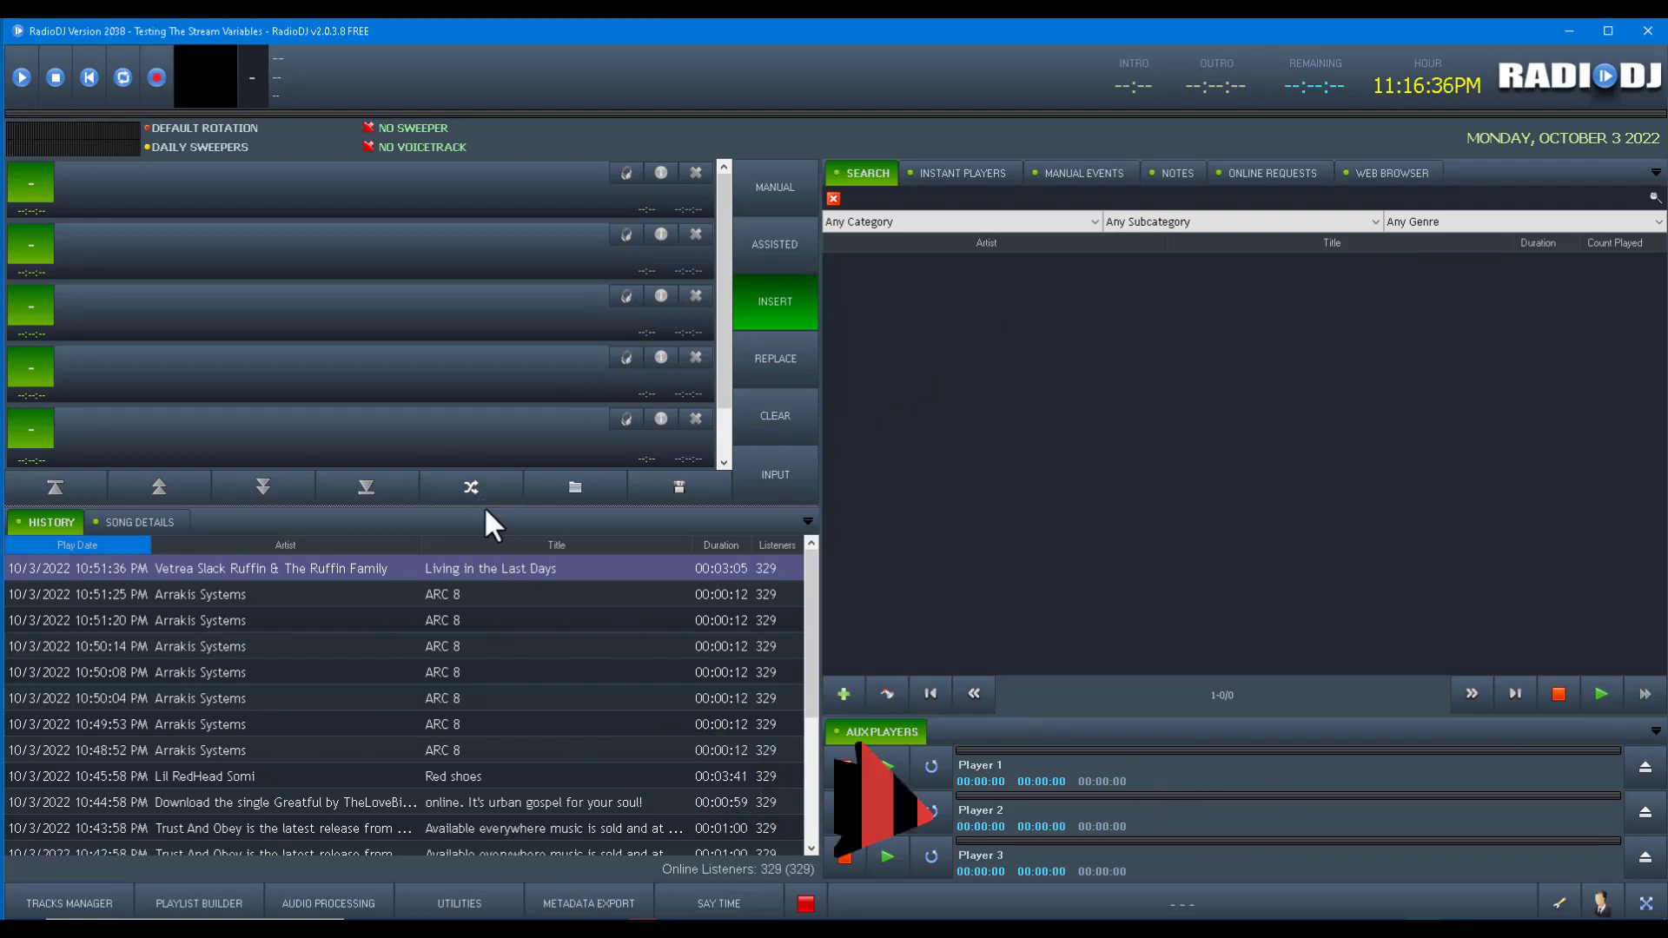
drag(486, 507, 481, 675)
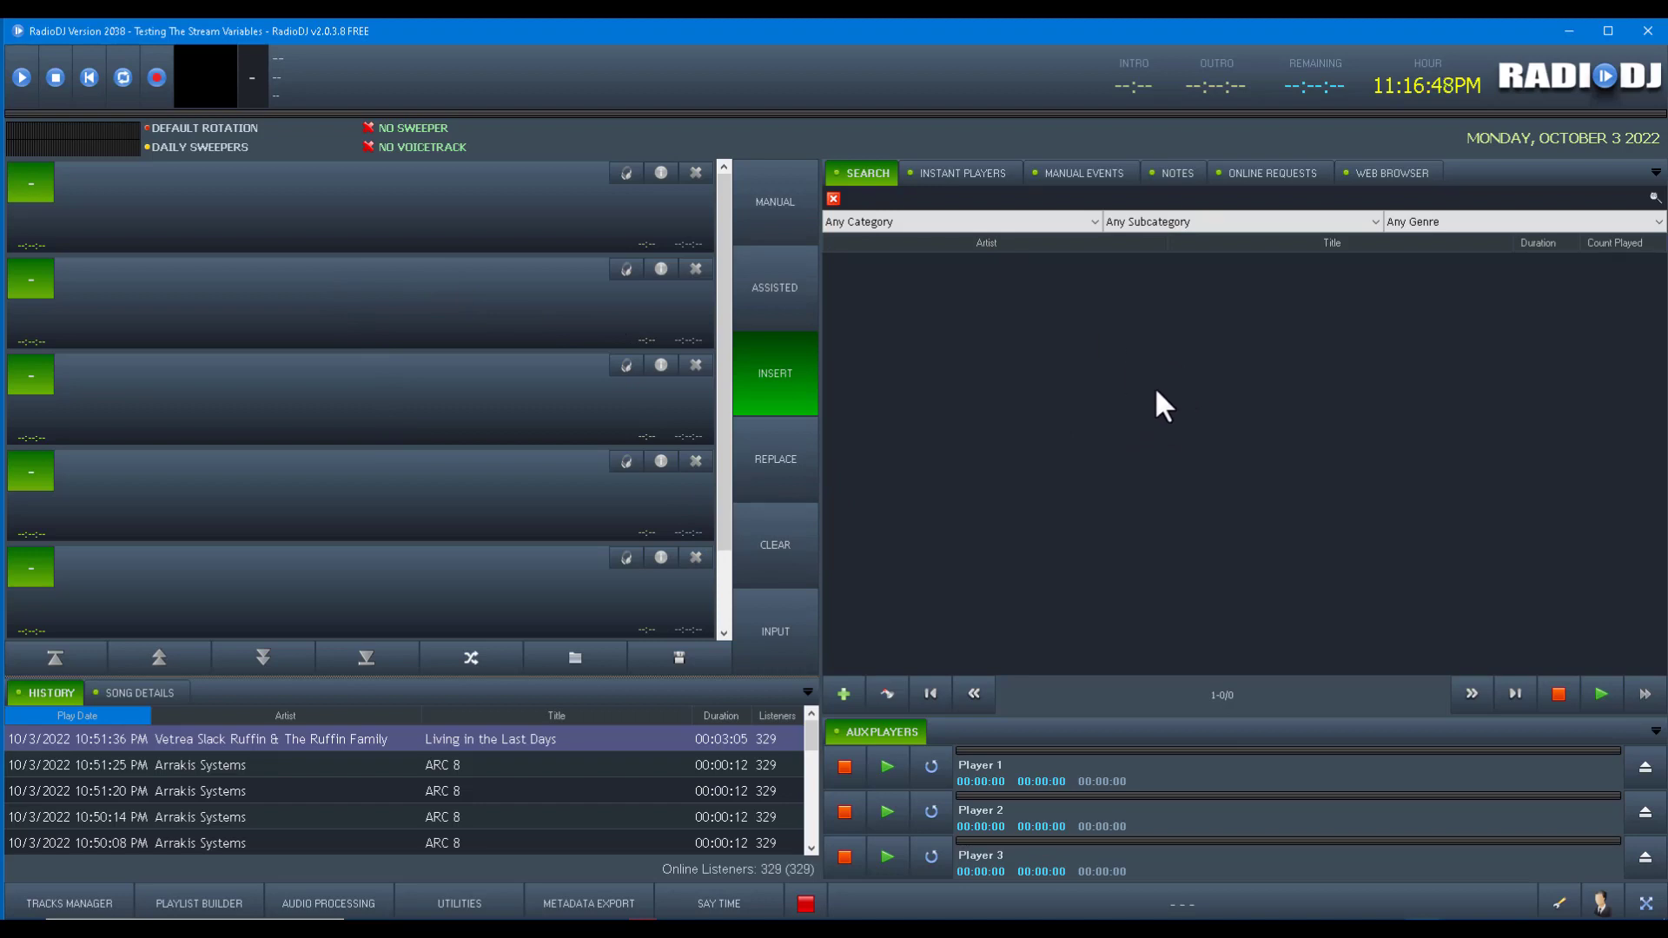
Look through the Manual Events, Notes, Online Requests and Web Browser views, and return to the Search view
click(1087, 171)
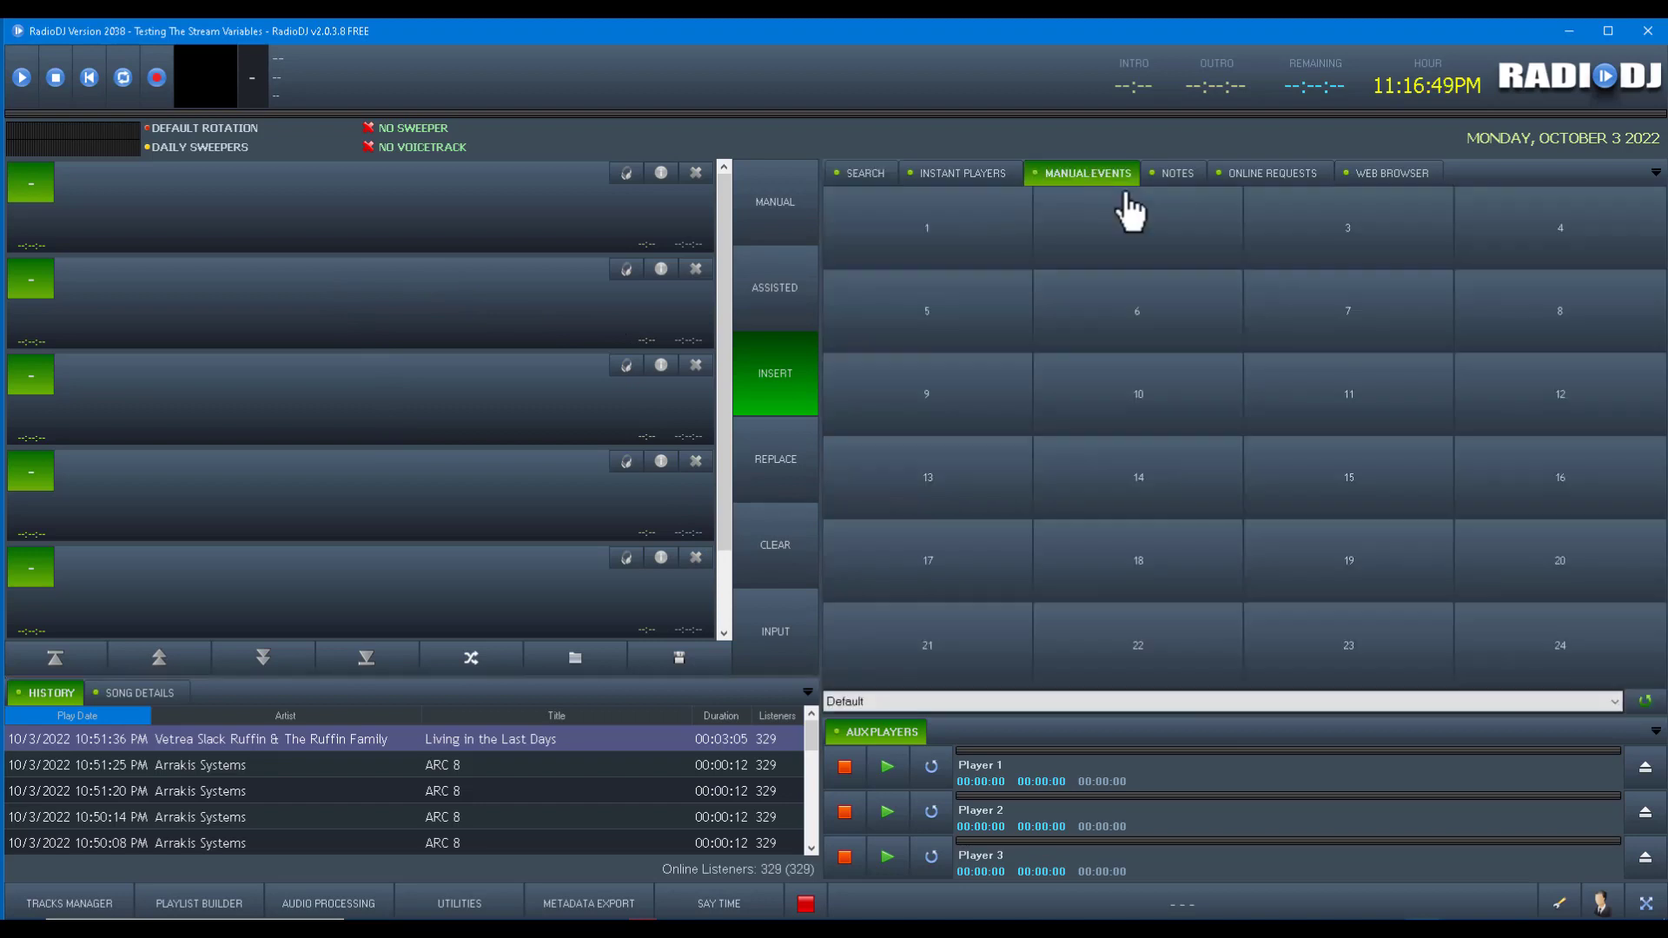
click(1182, 173)
click(1271, 171)
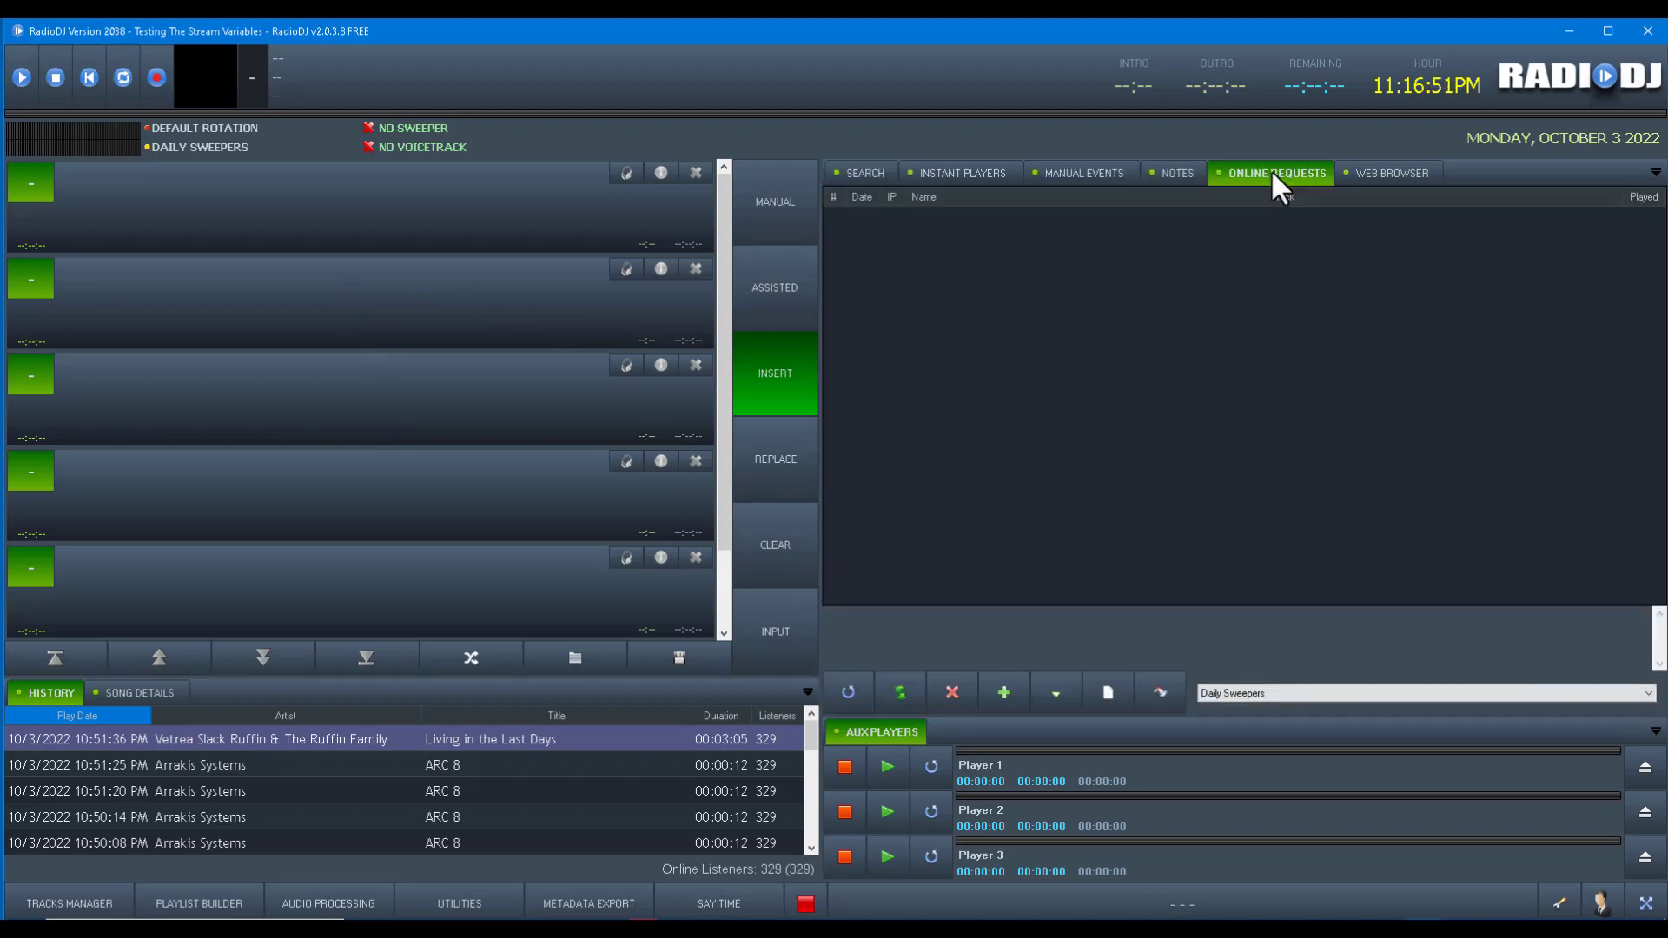
click(1393, 173)
click(869, 173)
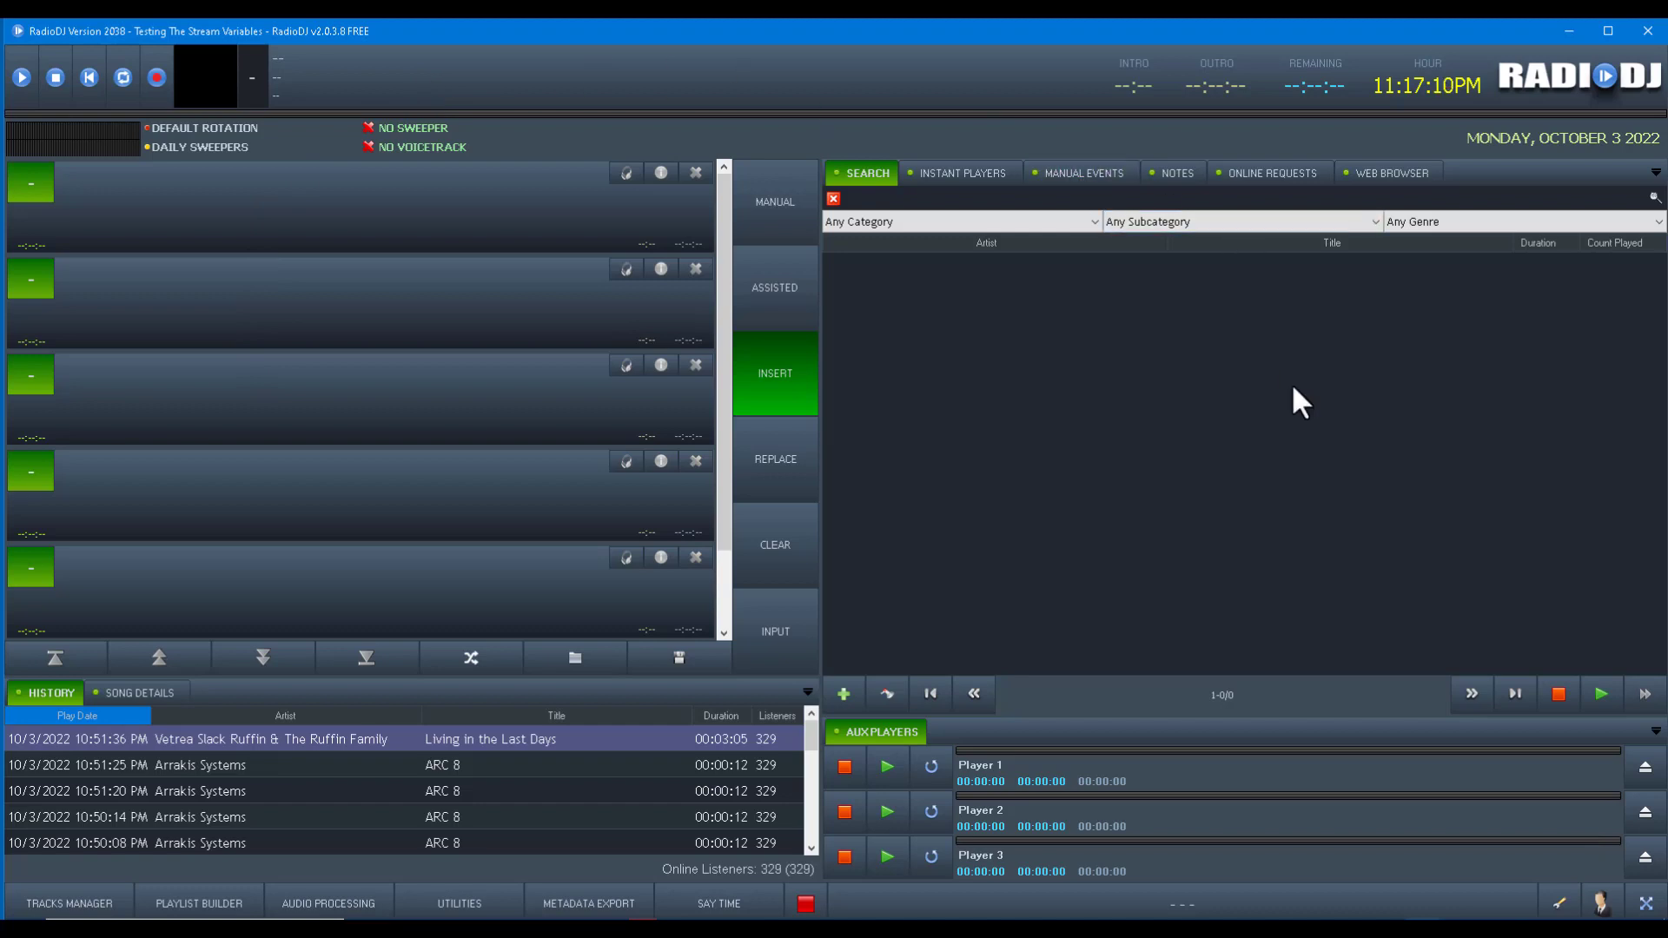
Open the options of the Playlist plugin from the list of installed plugins in the configuration
click(1561, 907)
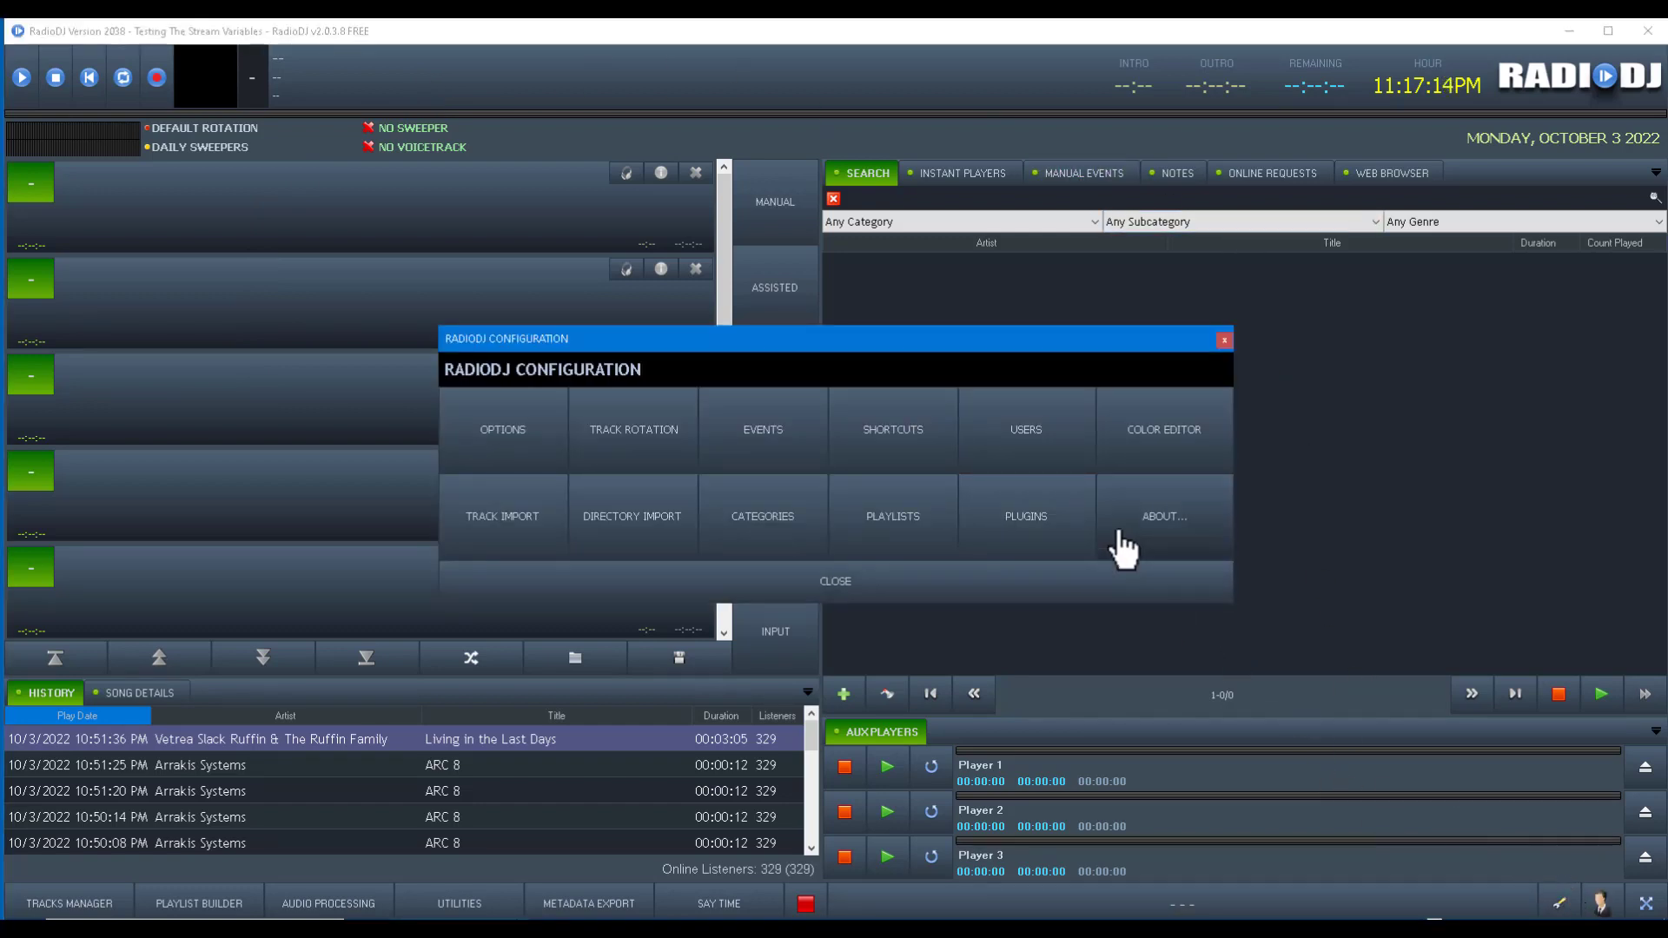
click(1033, 545)
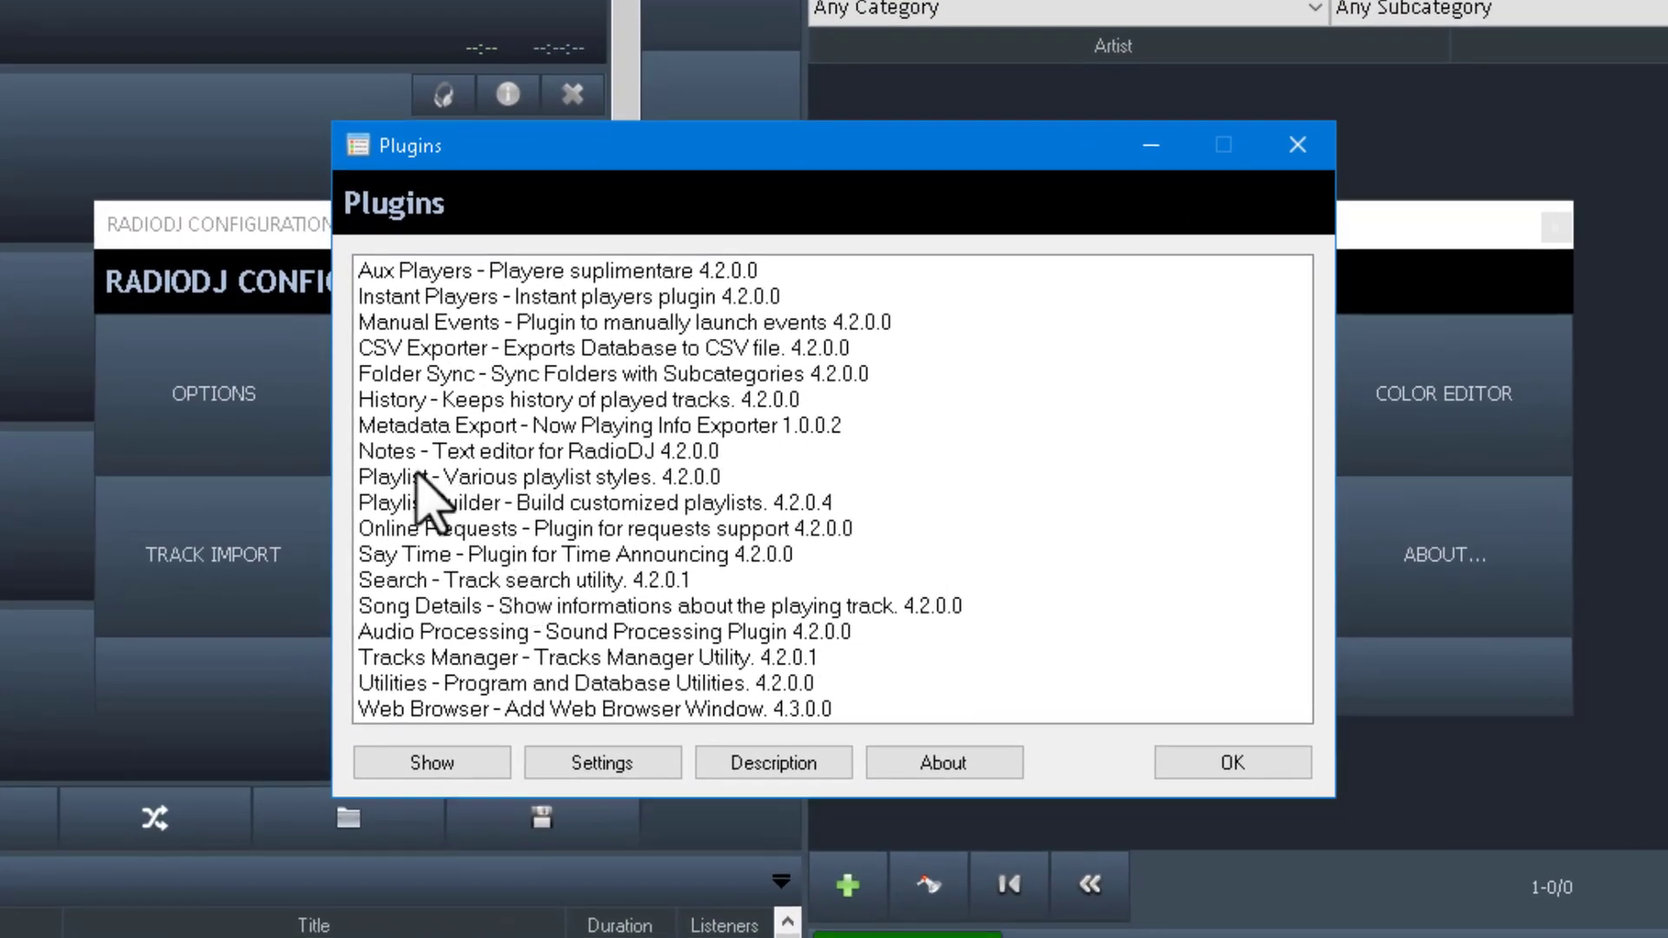
click(417, 476)
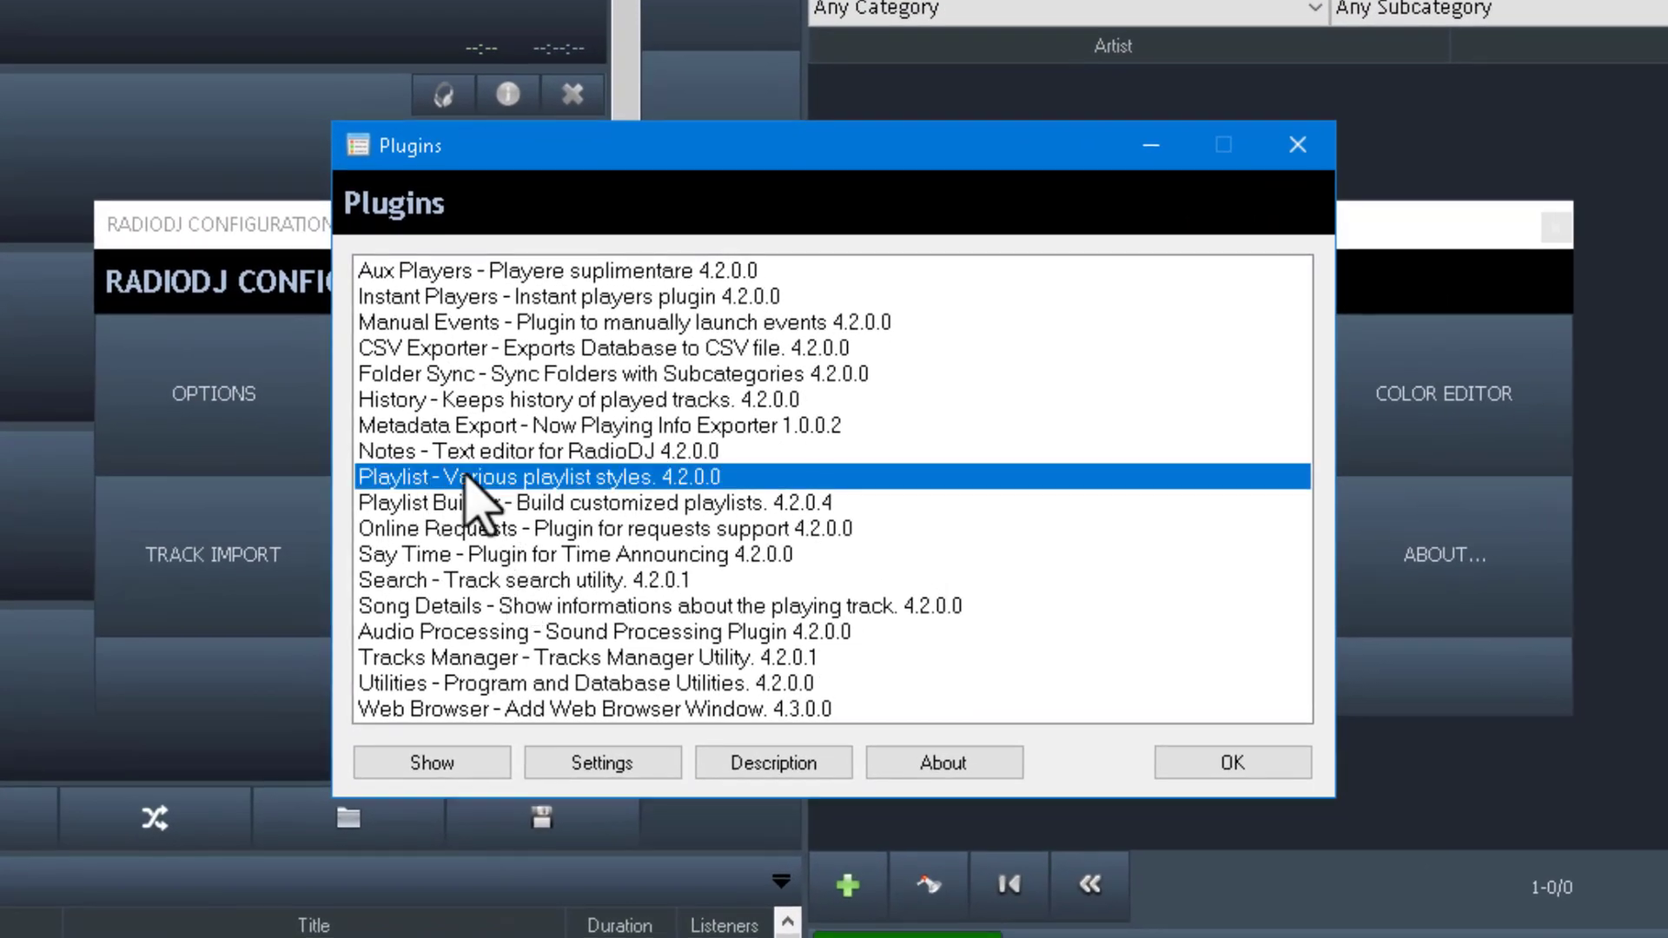
double_click(484, 476)
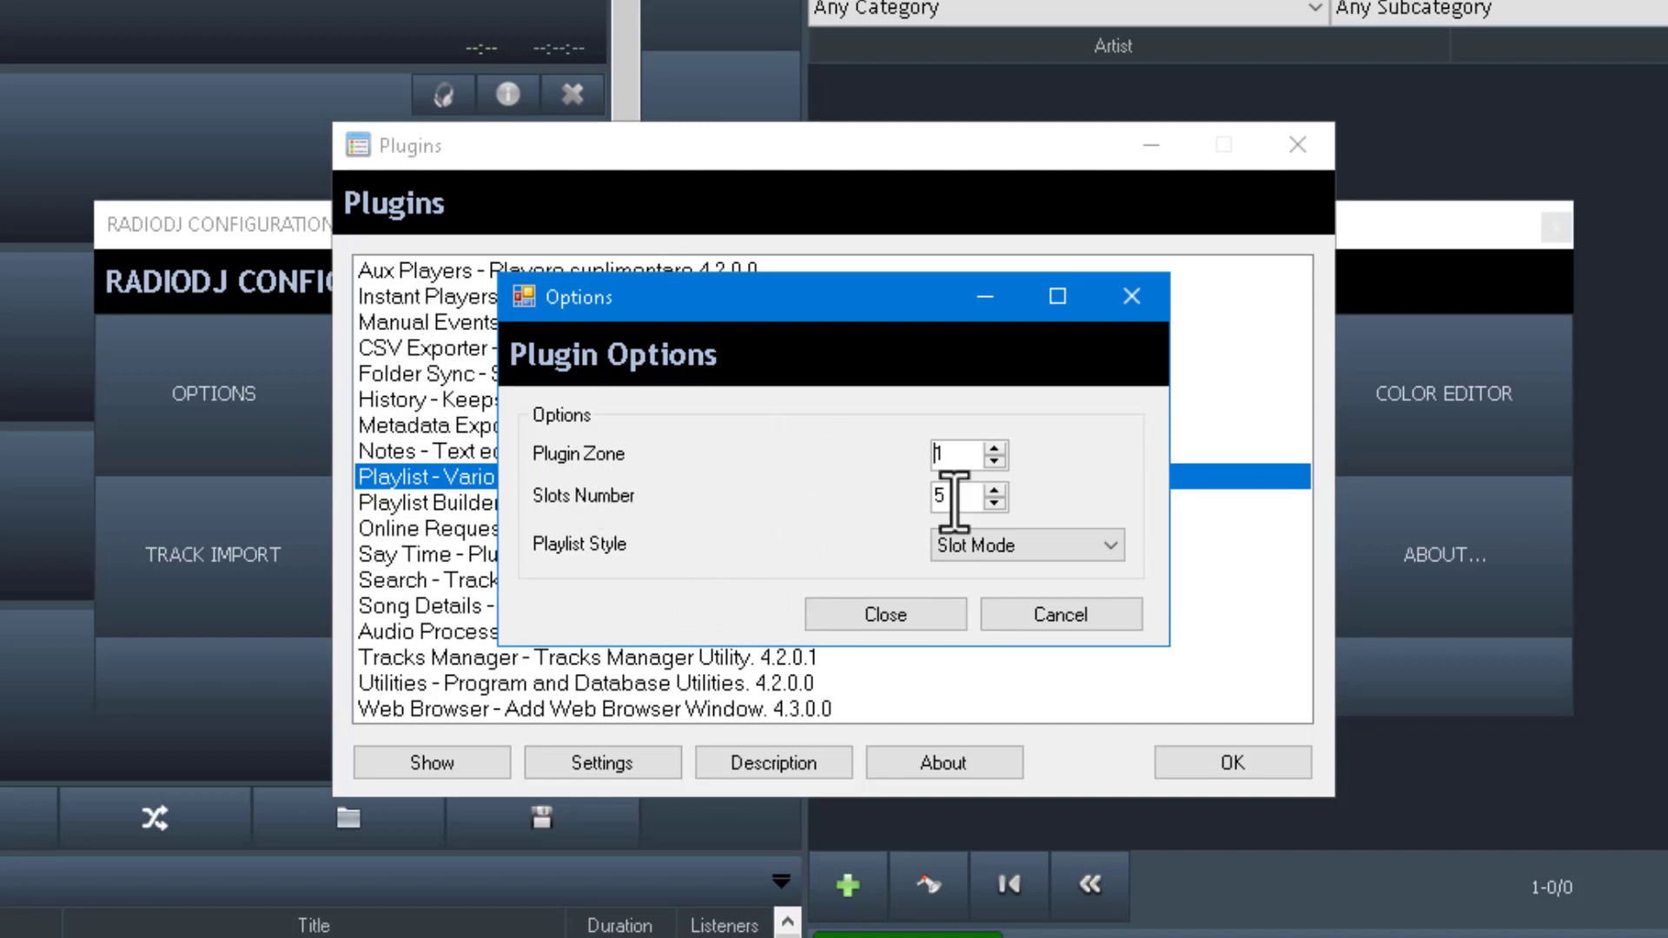
Set the Playlist plugin's zone to 2, accept the options and close the configuration windows
click(995, 448)
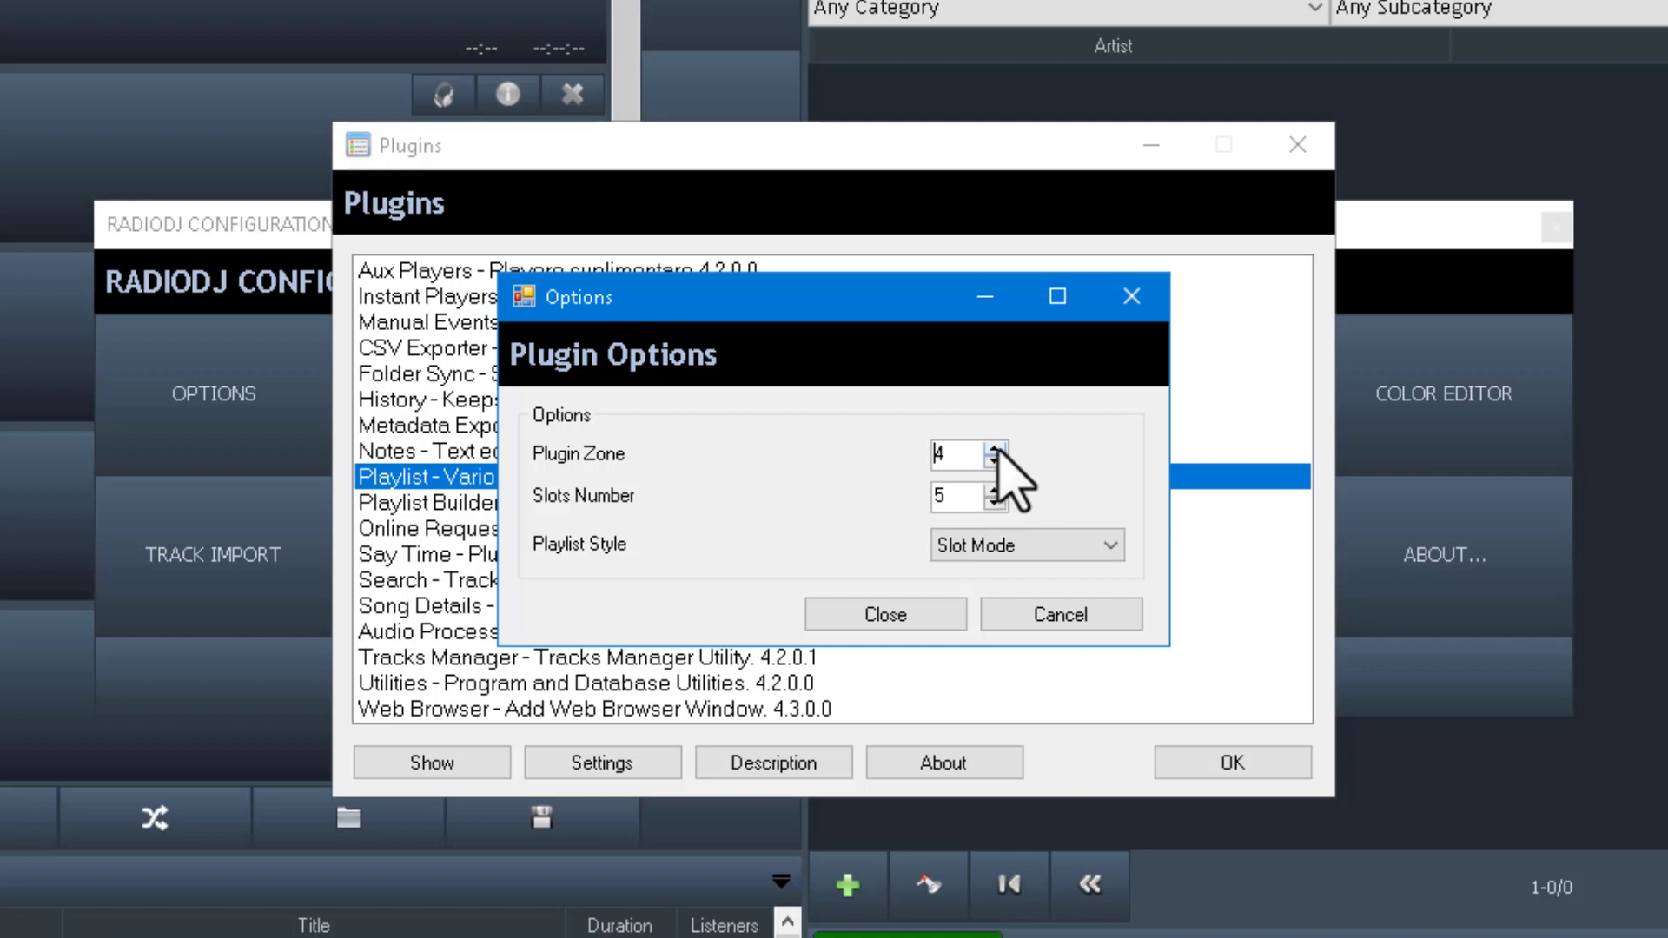
click(995, 449)
click(995, 448)
click(995, 448)
click(994, 461)
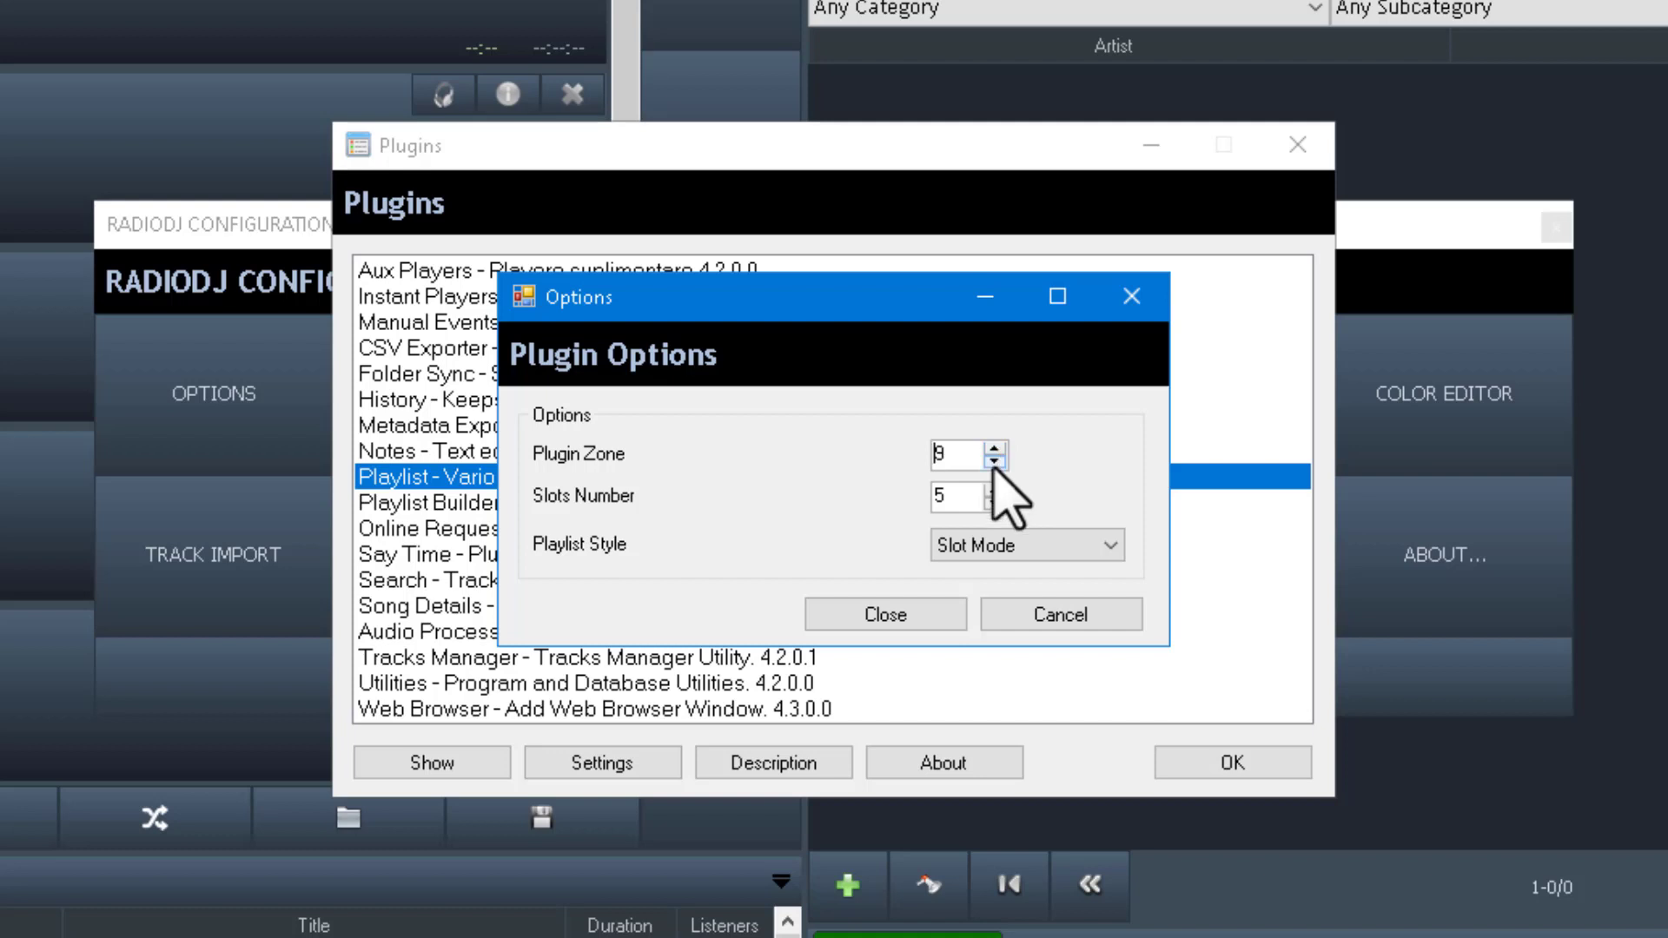
click(995, 462)
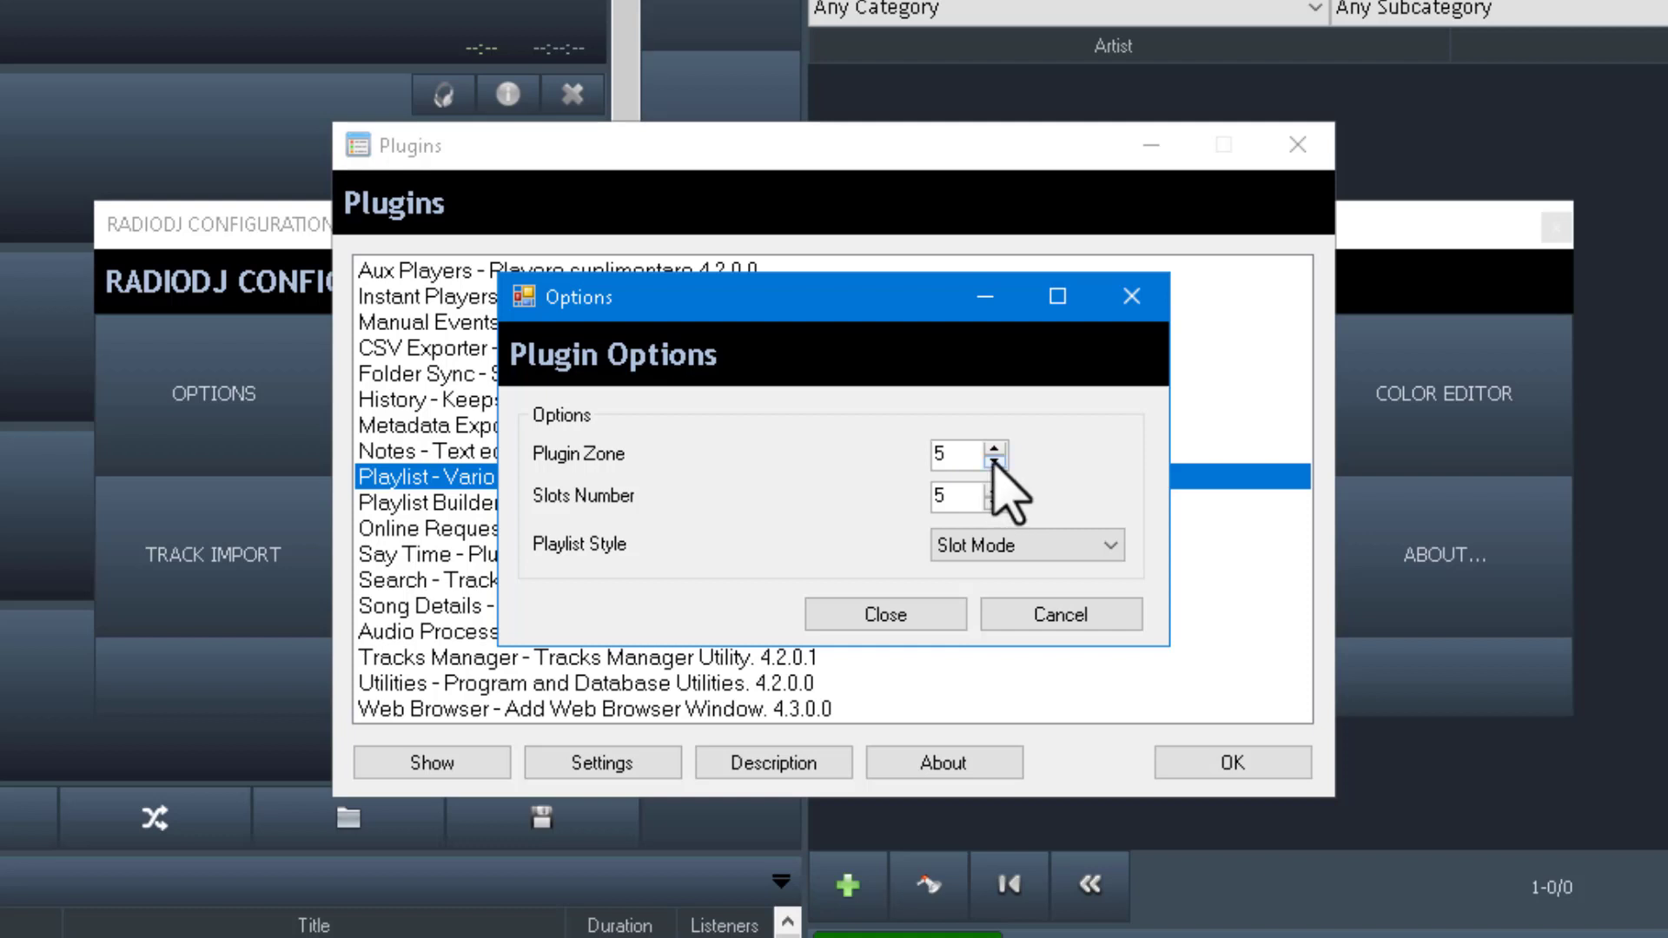
click(994, 462)
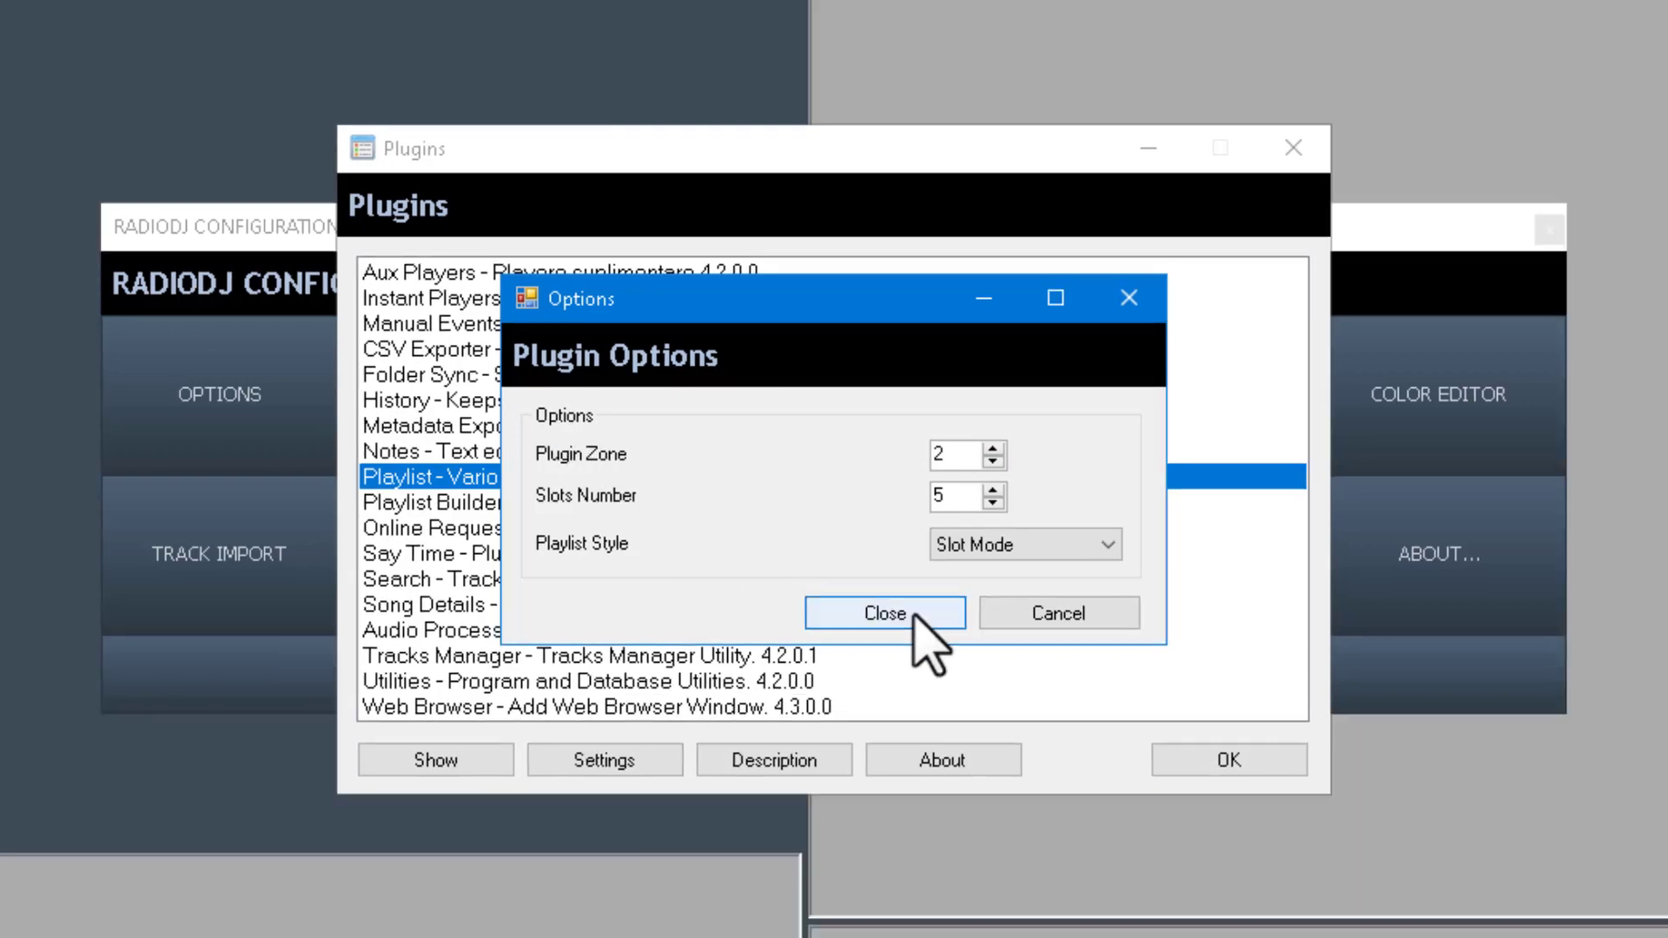
click(917, 613)
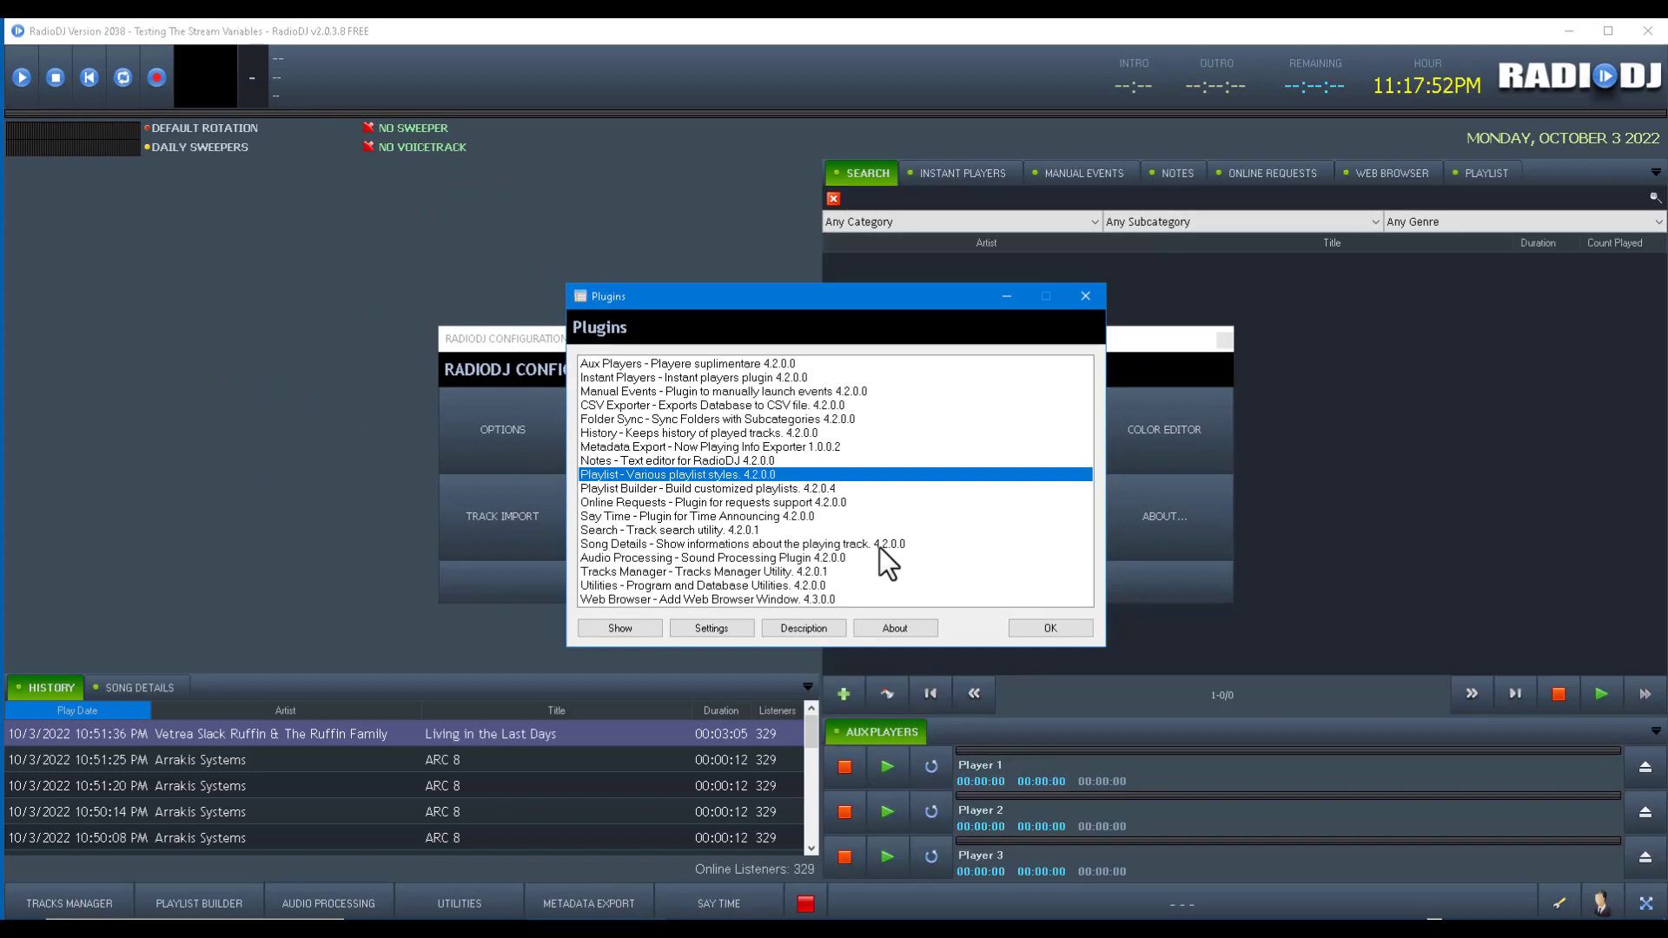
click(1041, 626)
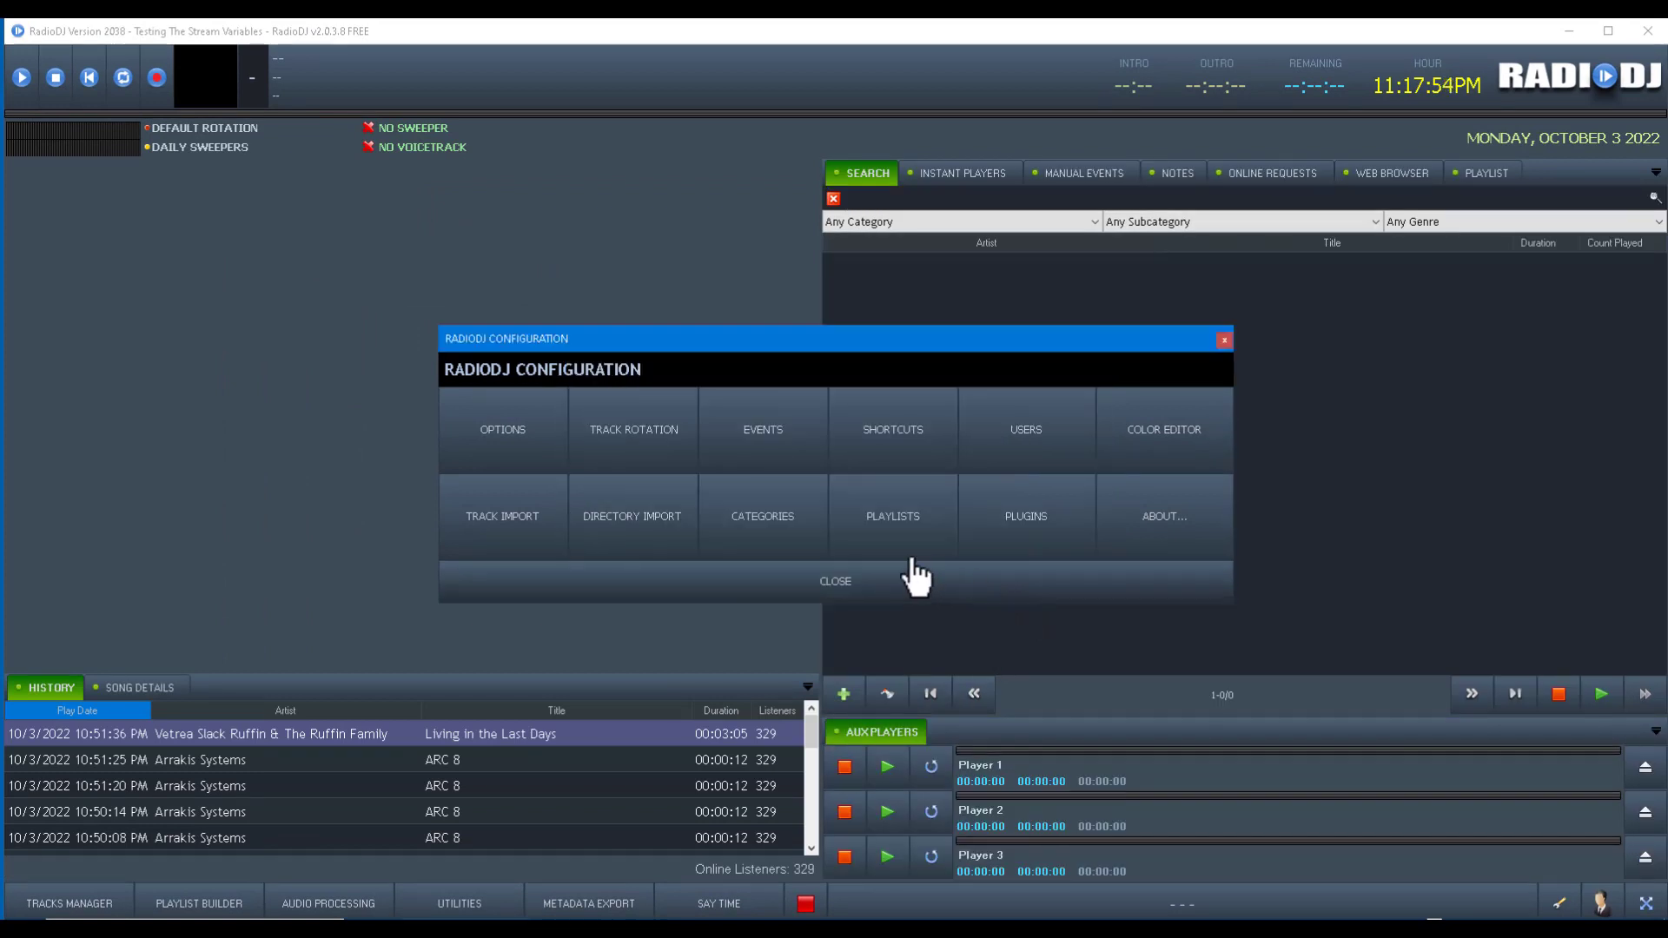
click(840, 581)
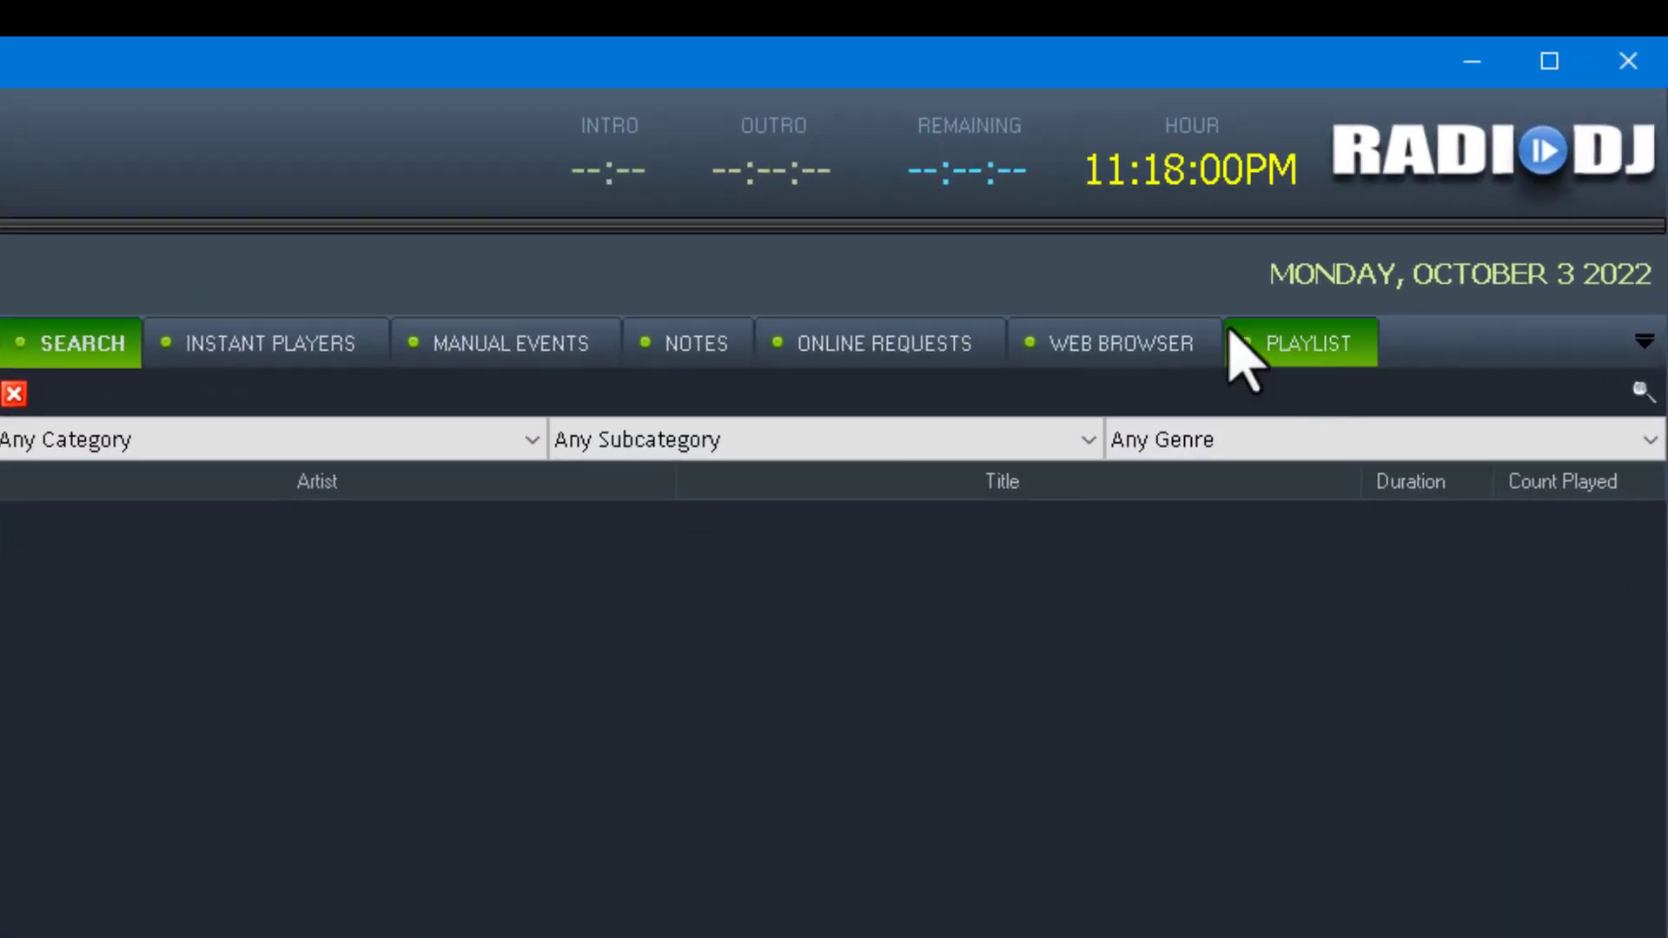
View the playlist slots in their new zone, and return to the Search view
click(1275, 343)
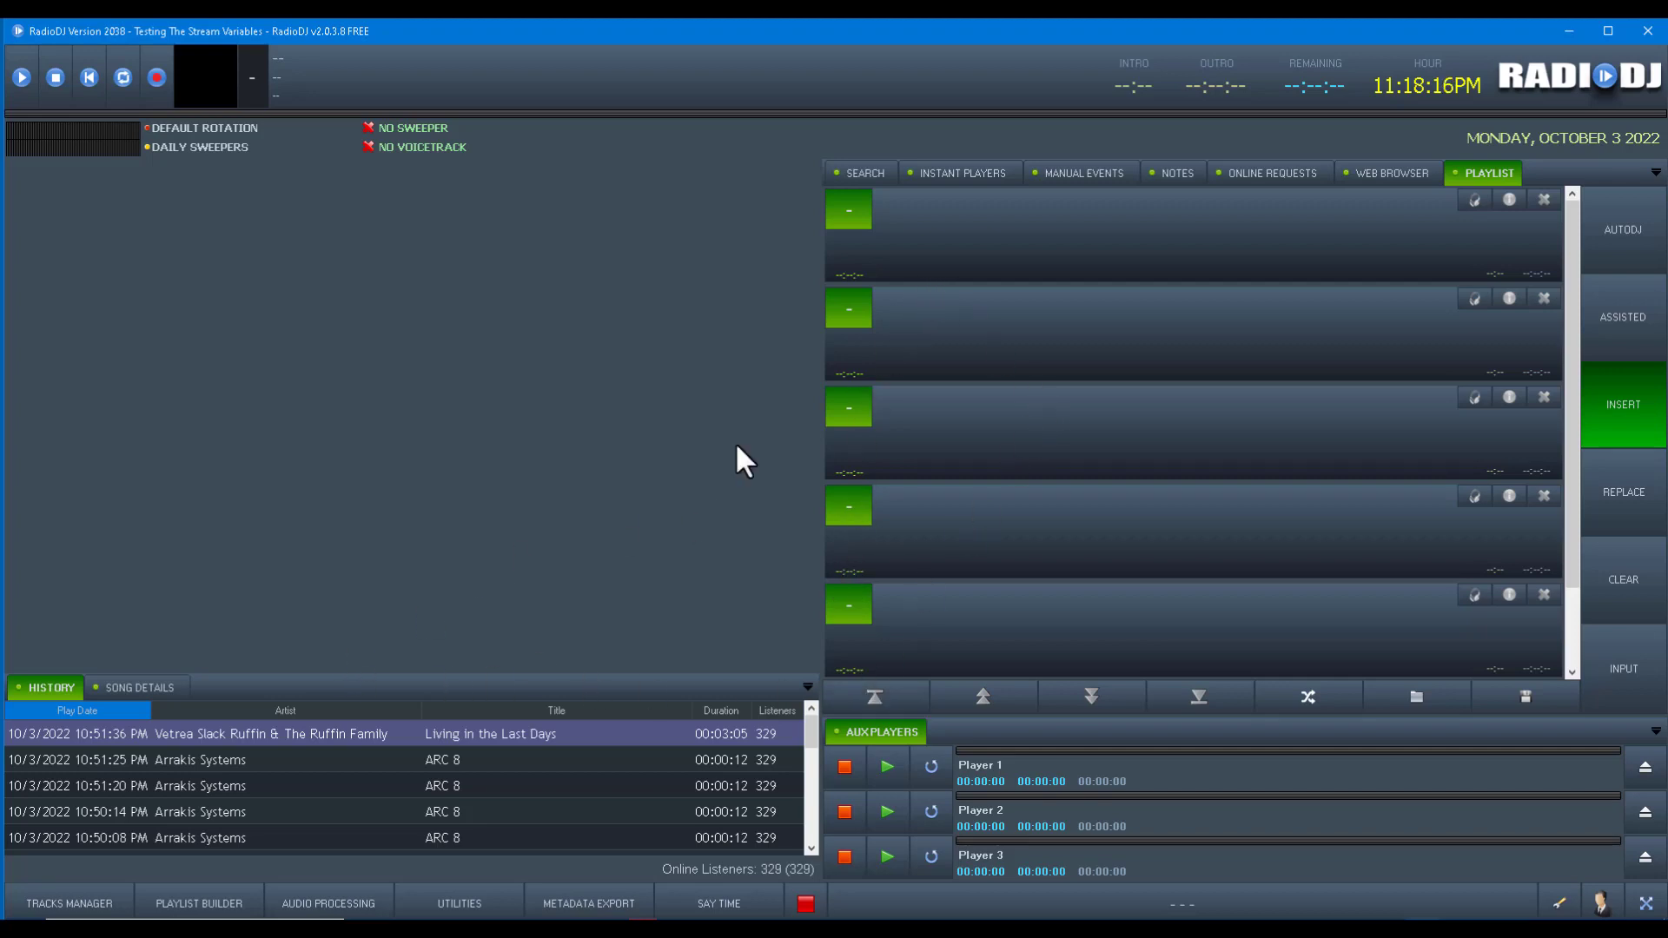
click(862, 174)
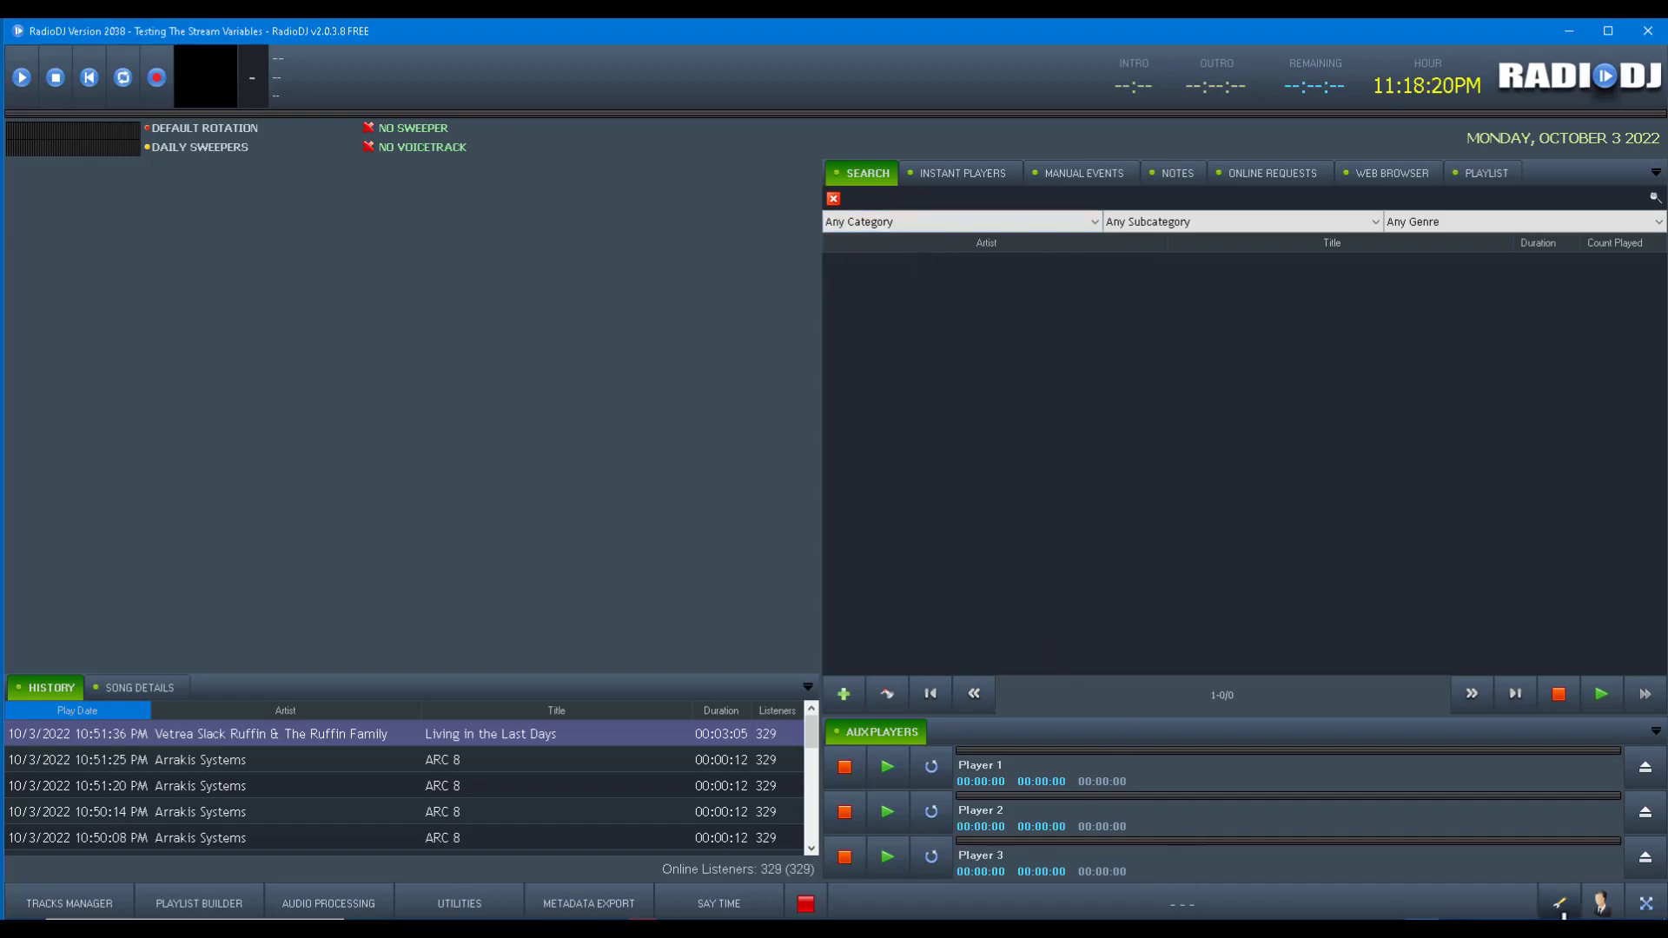
Set the Search plugin's zone to 1, accept the setup and close the configuration windows
click(1561, 907)
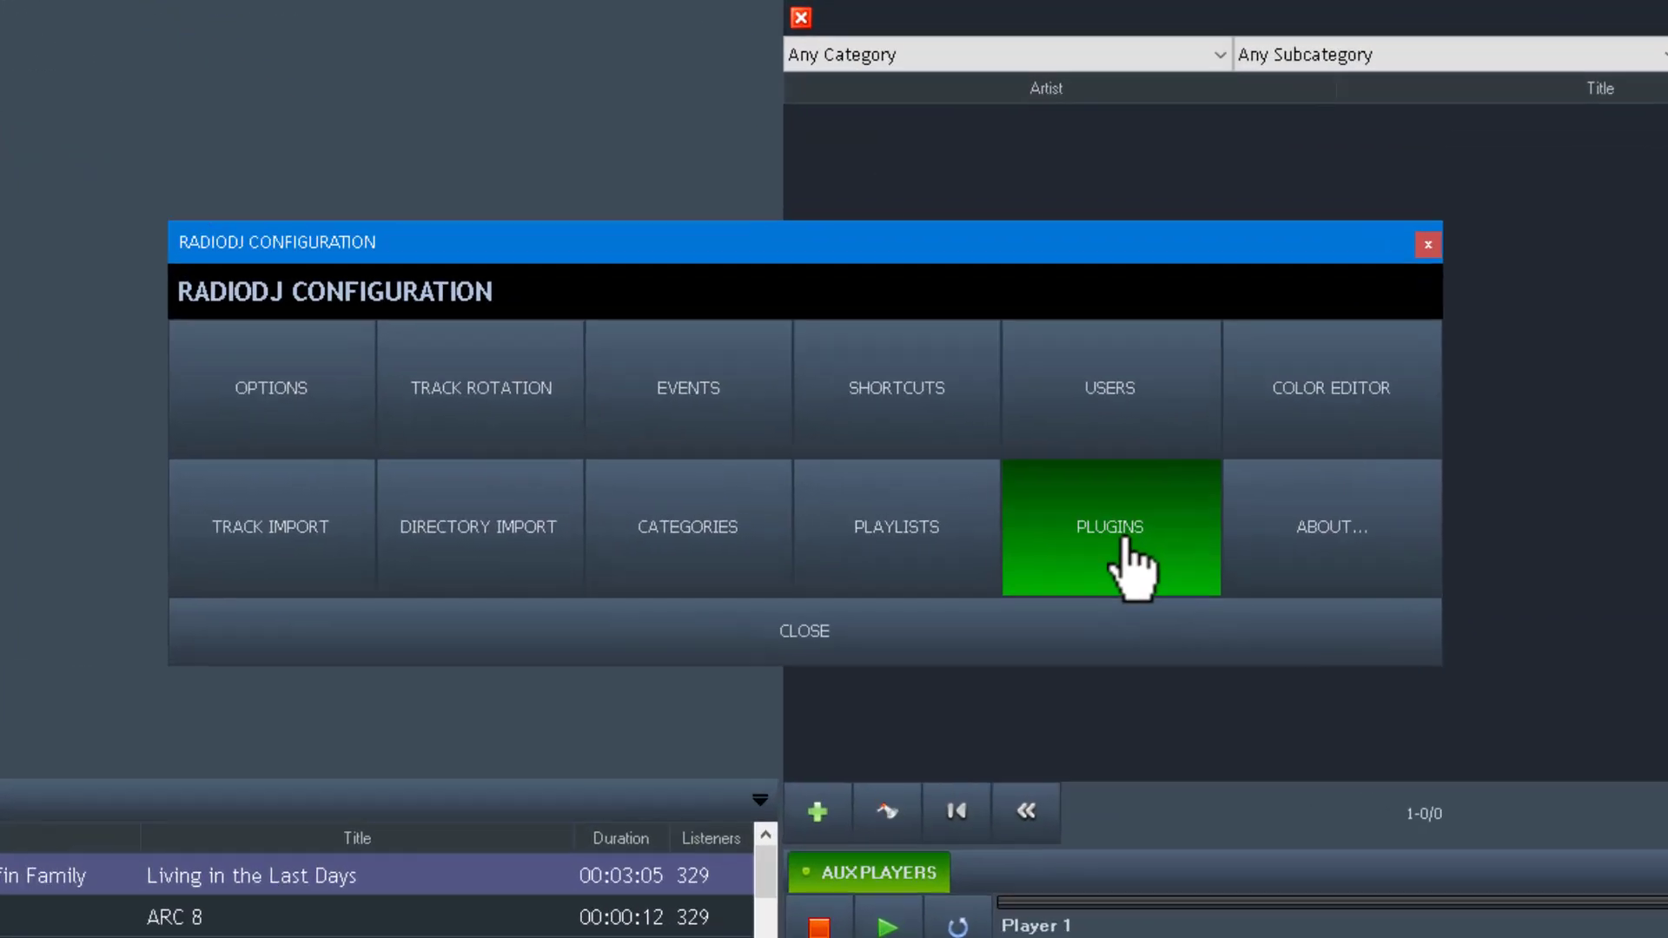
click(1035, 540)
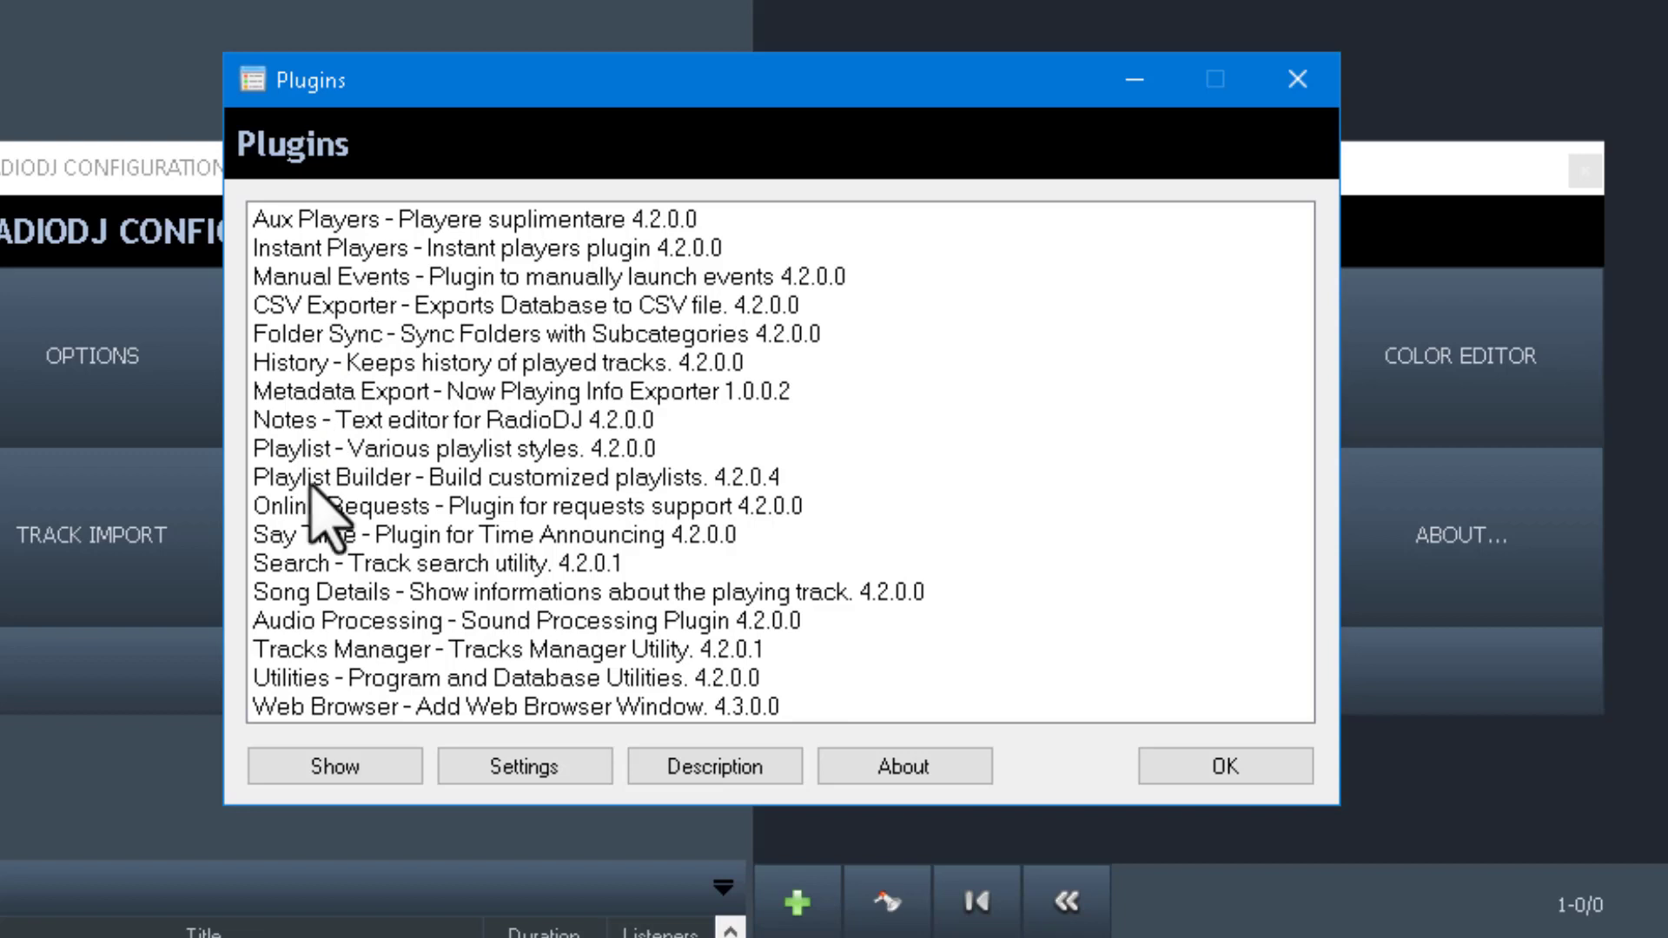
double_click(292, 564)
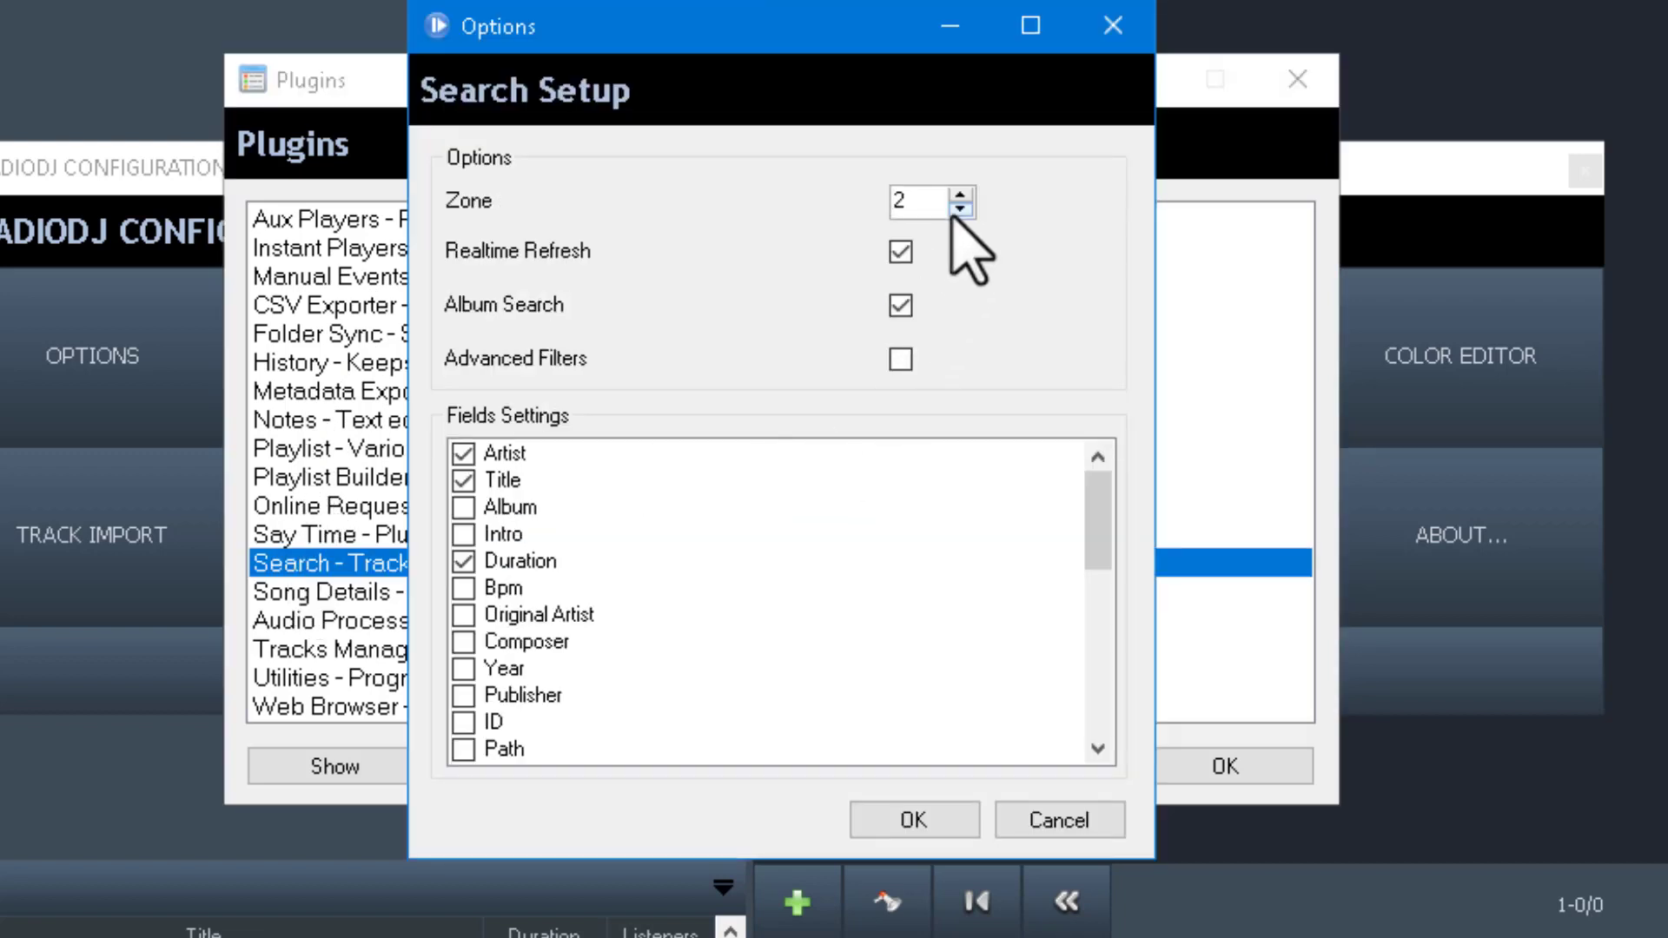
click(960, 208)
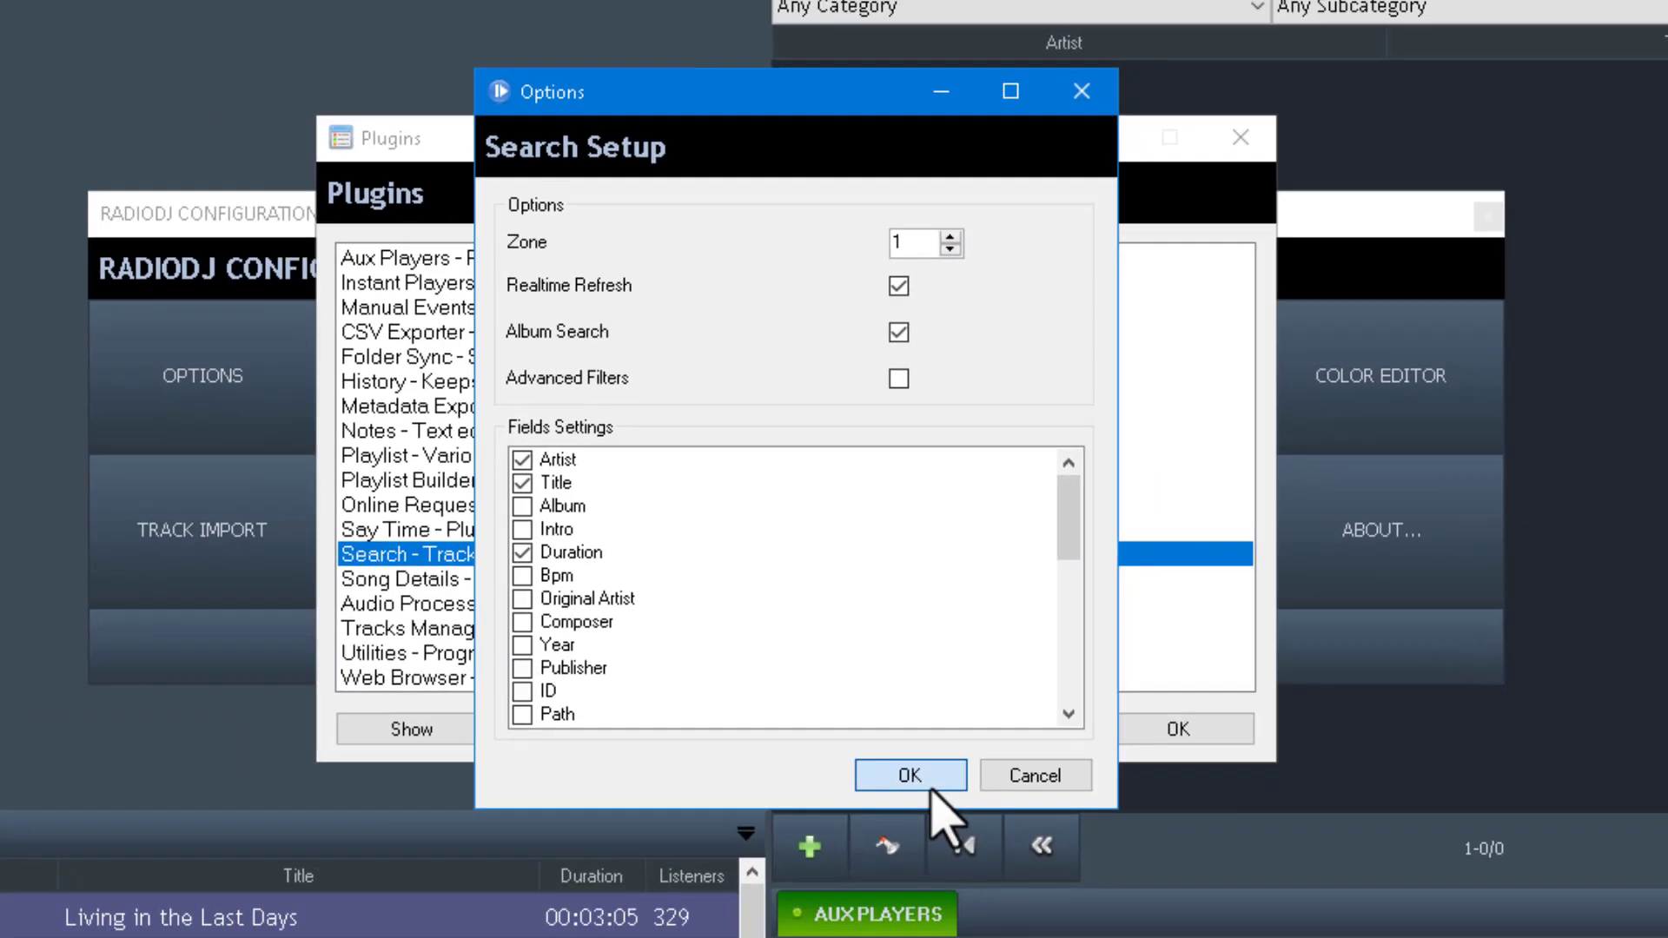
click(914, 821)
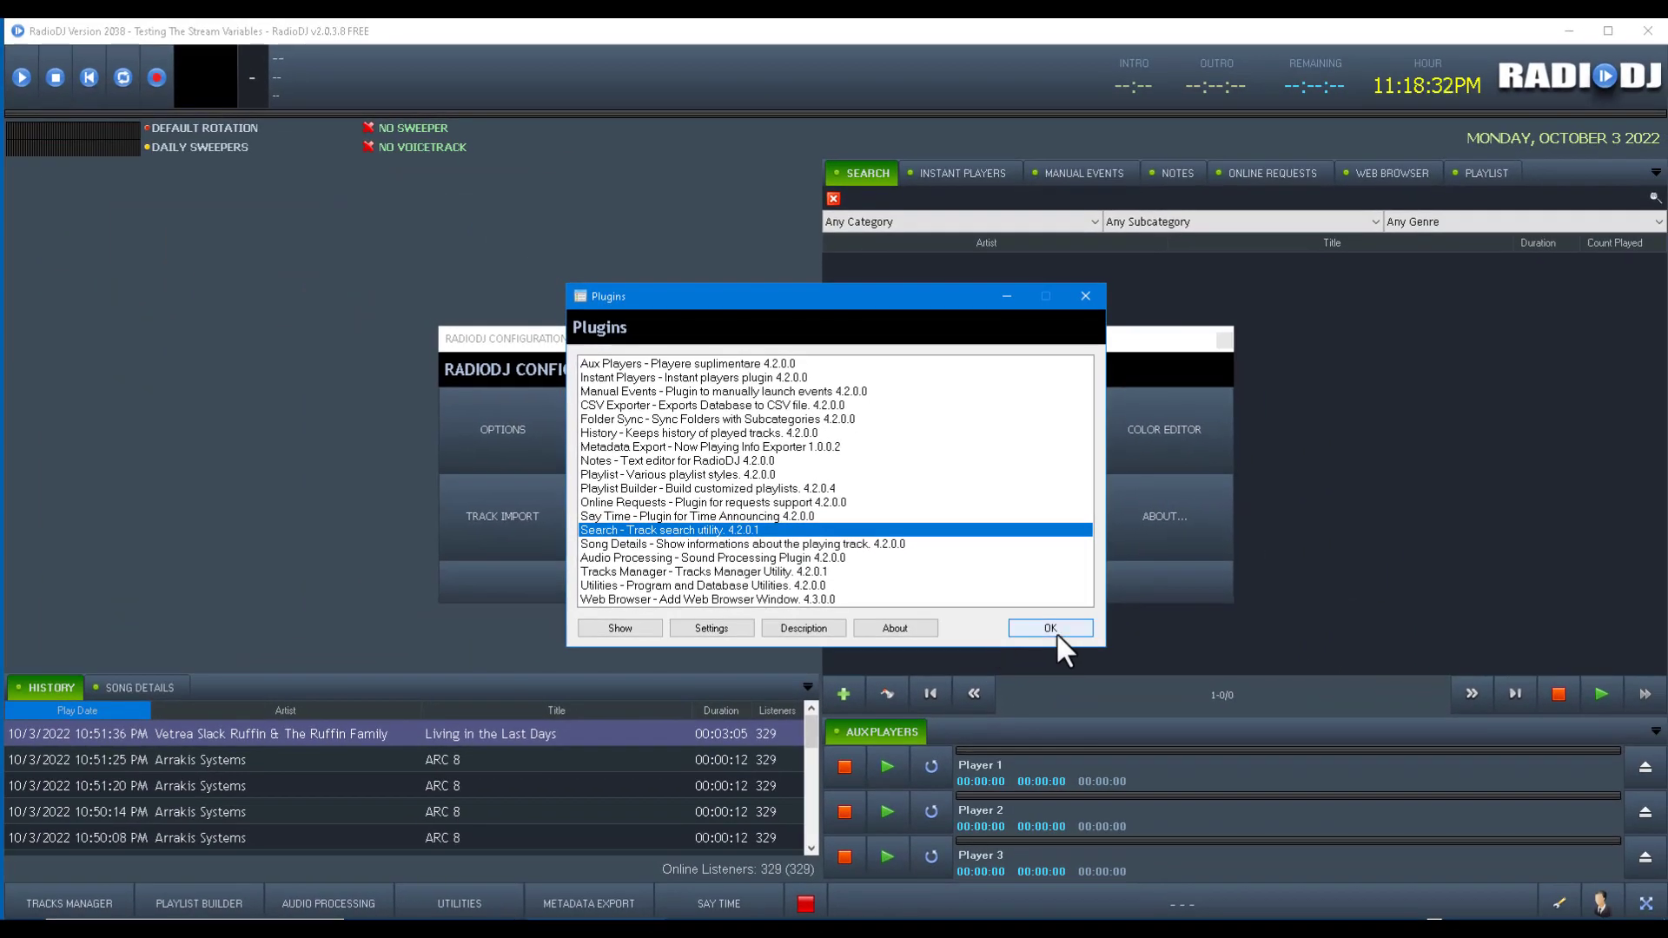
click(1050, 628)
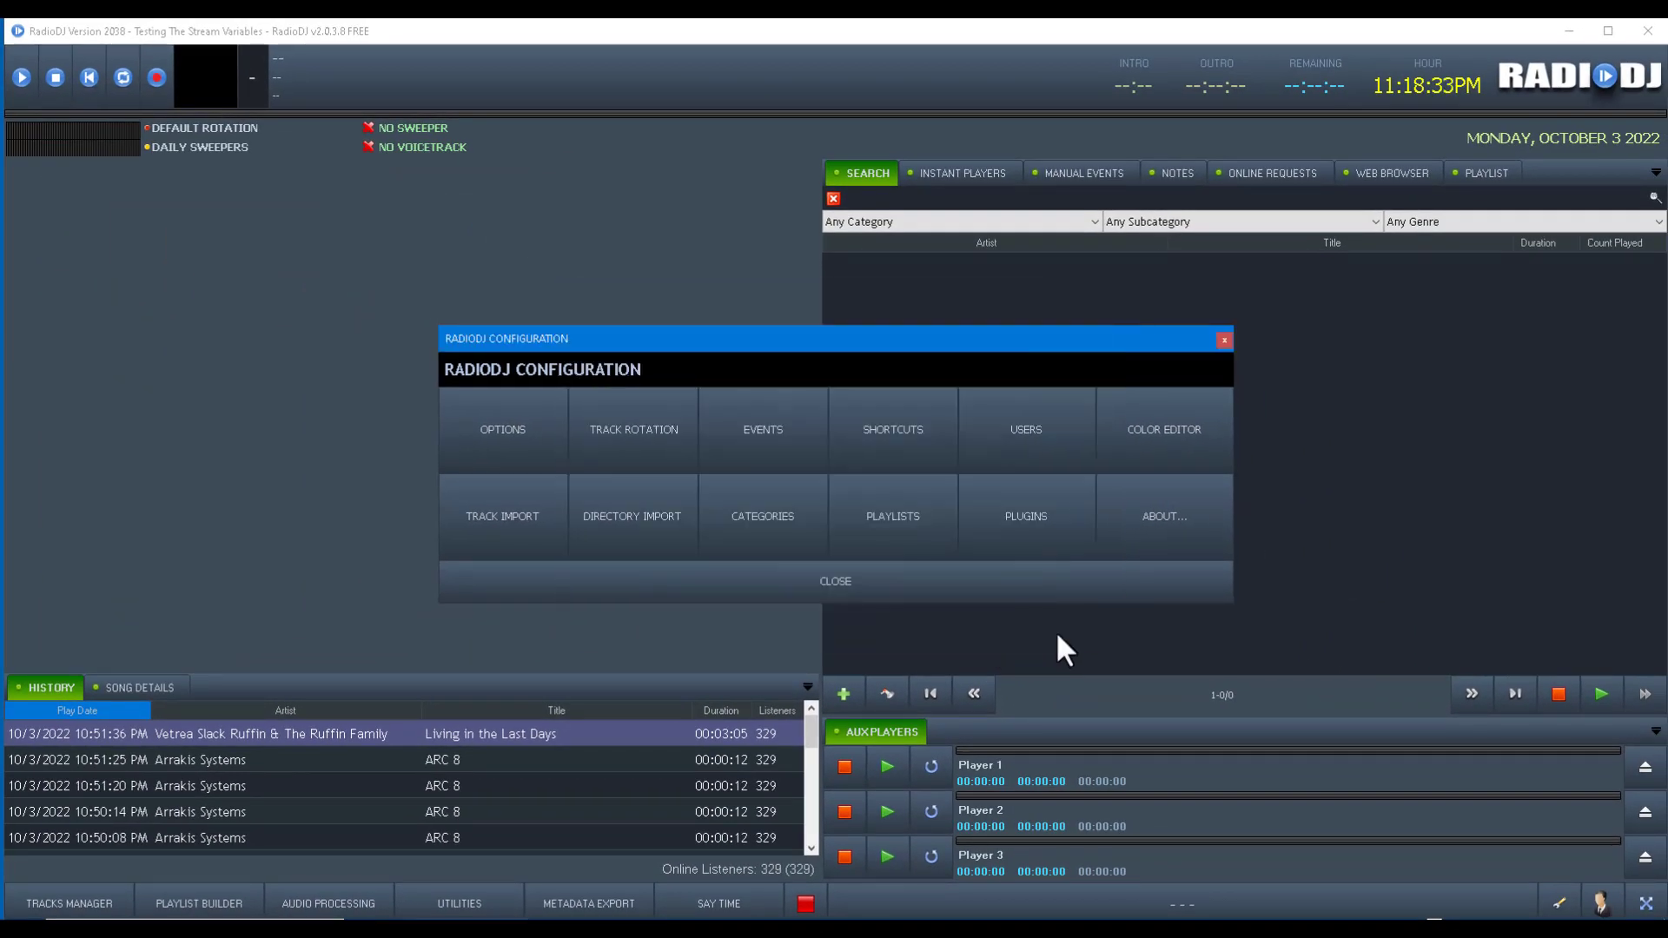
click(934, 591)
Quit the program with confirmation and restart it to apply the changed plugin zones
click(960, 164)
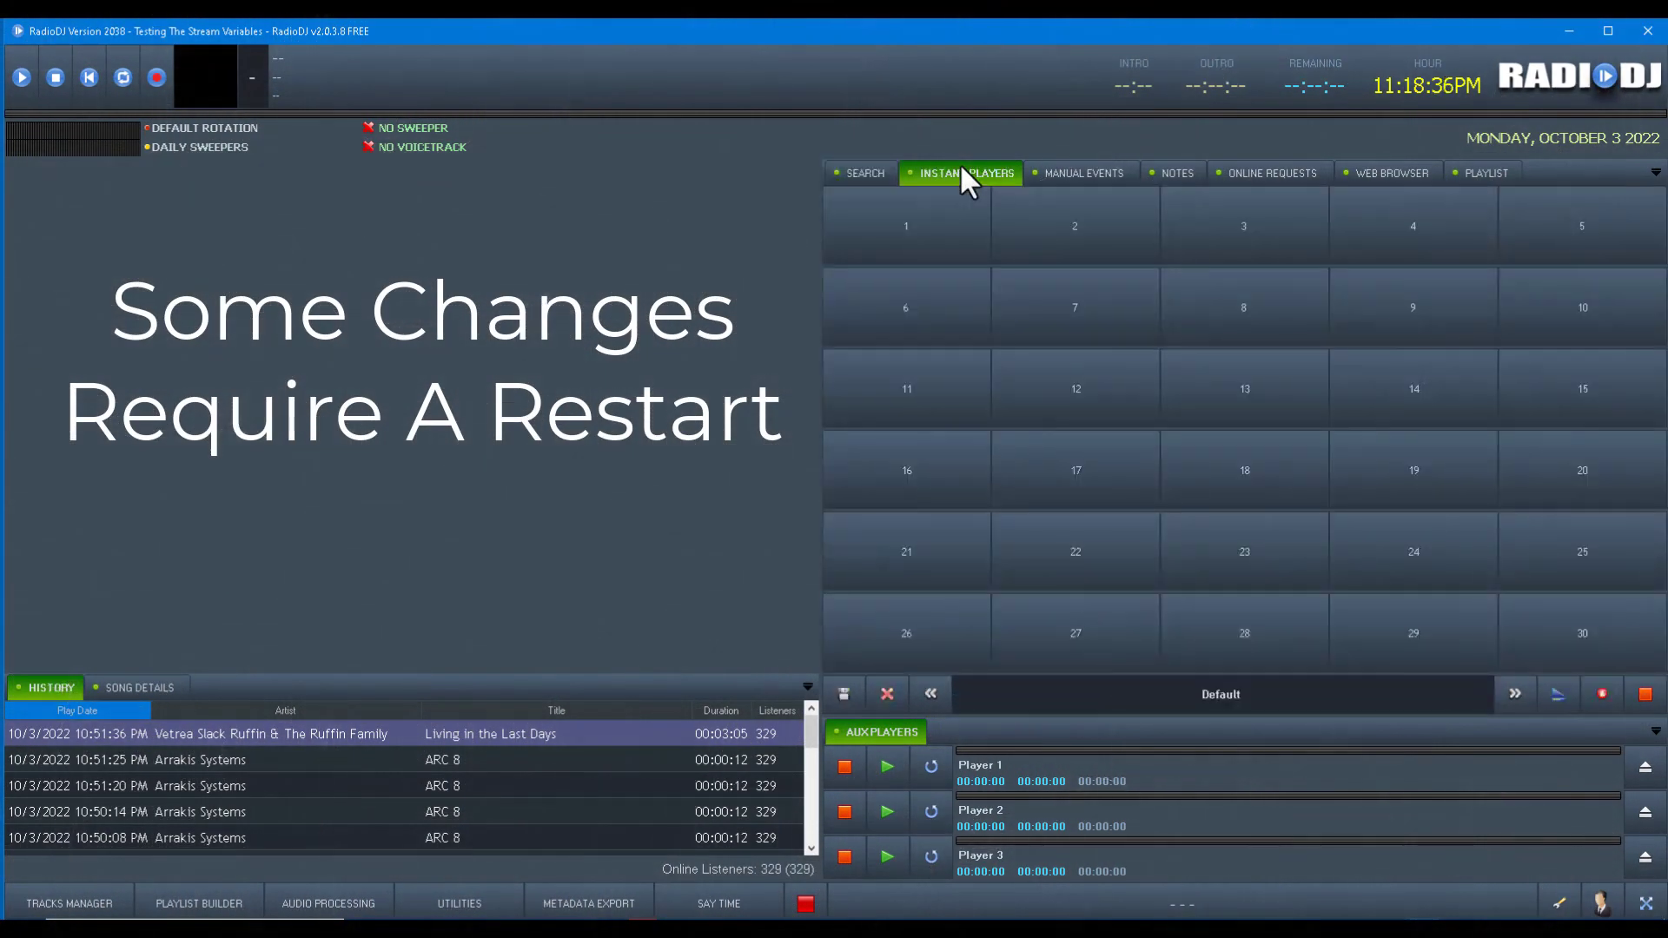
click(860, 173)
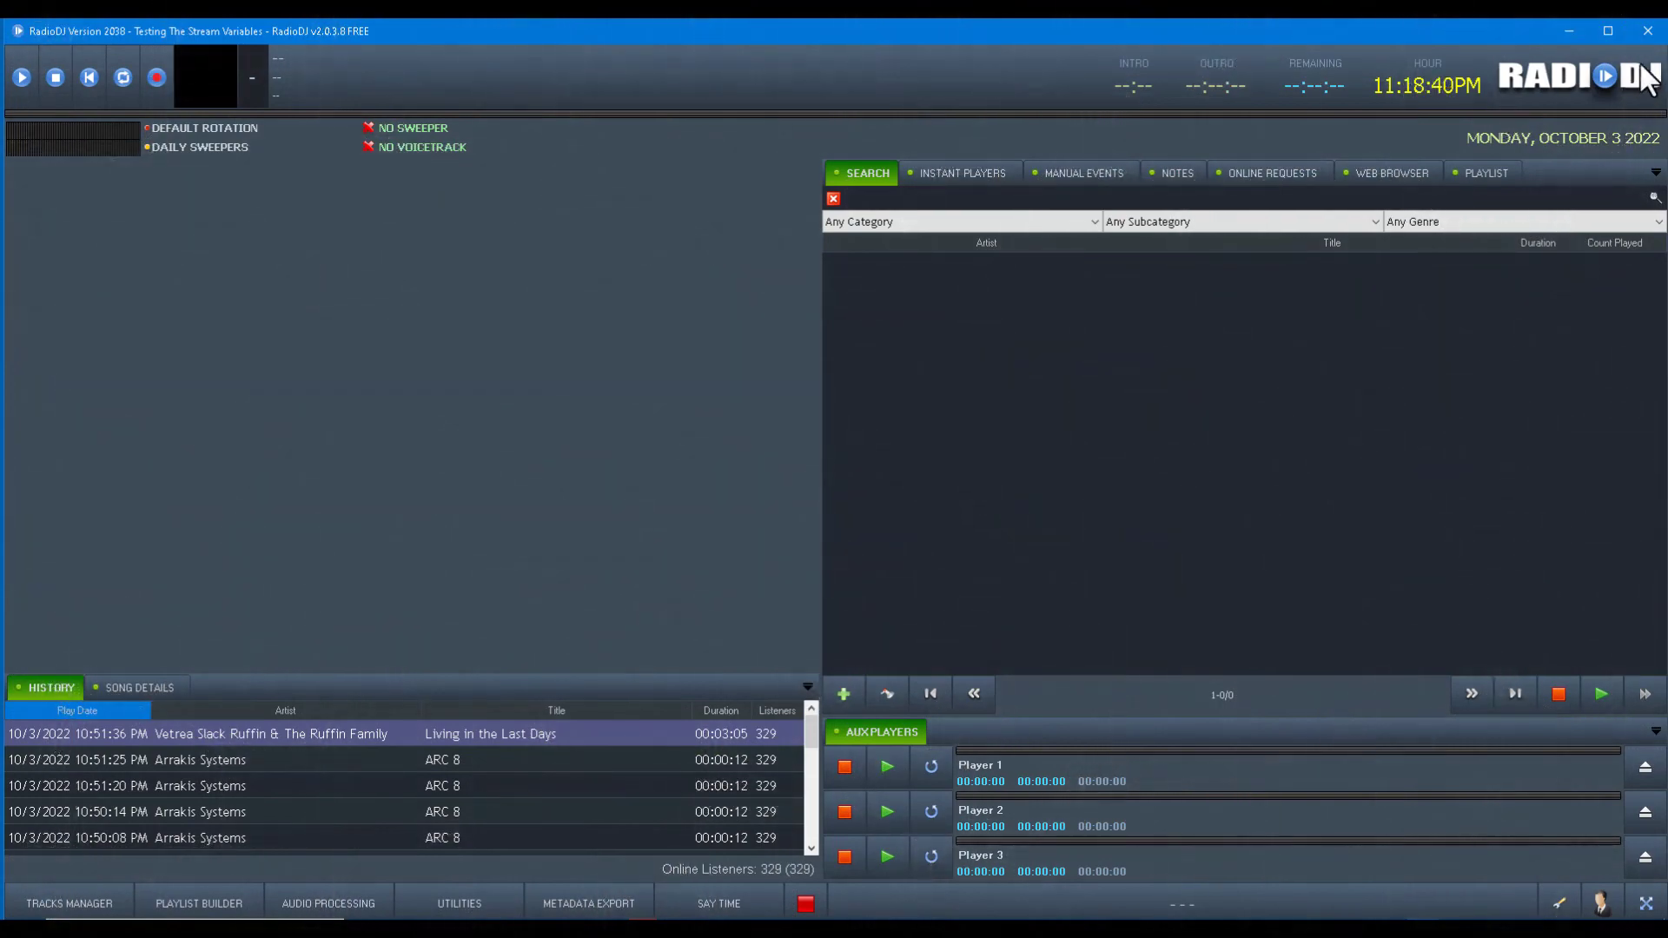
click(1649, 31)
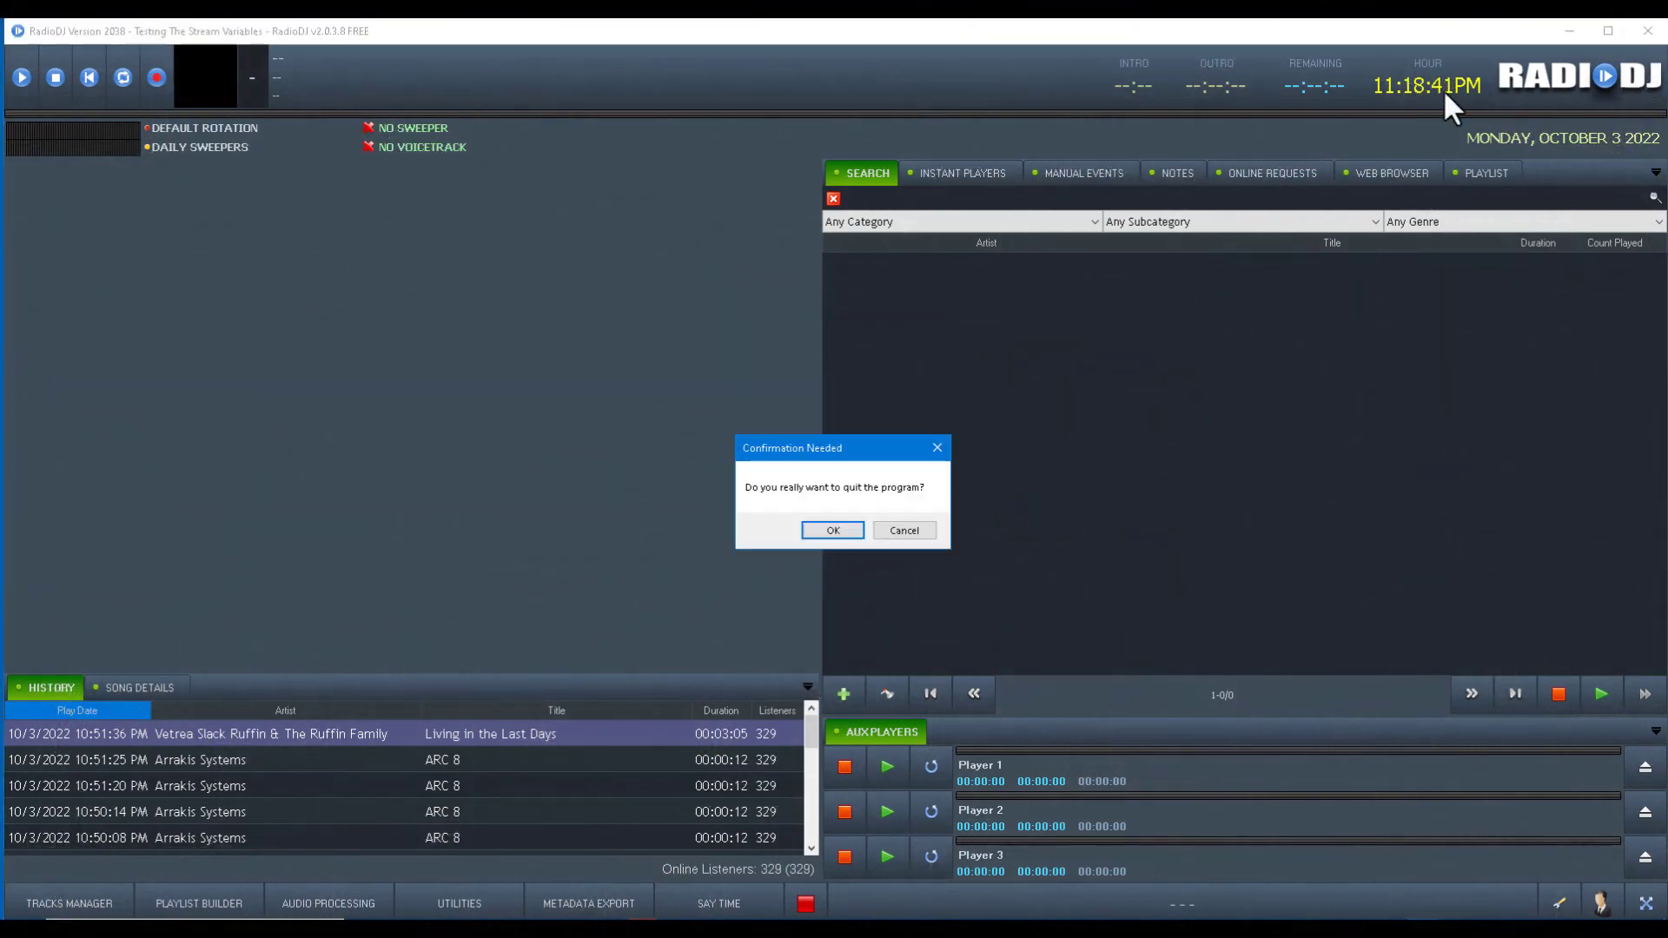
click(829, 531)
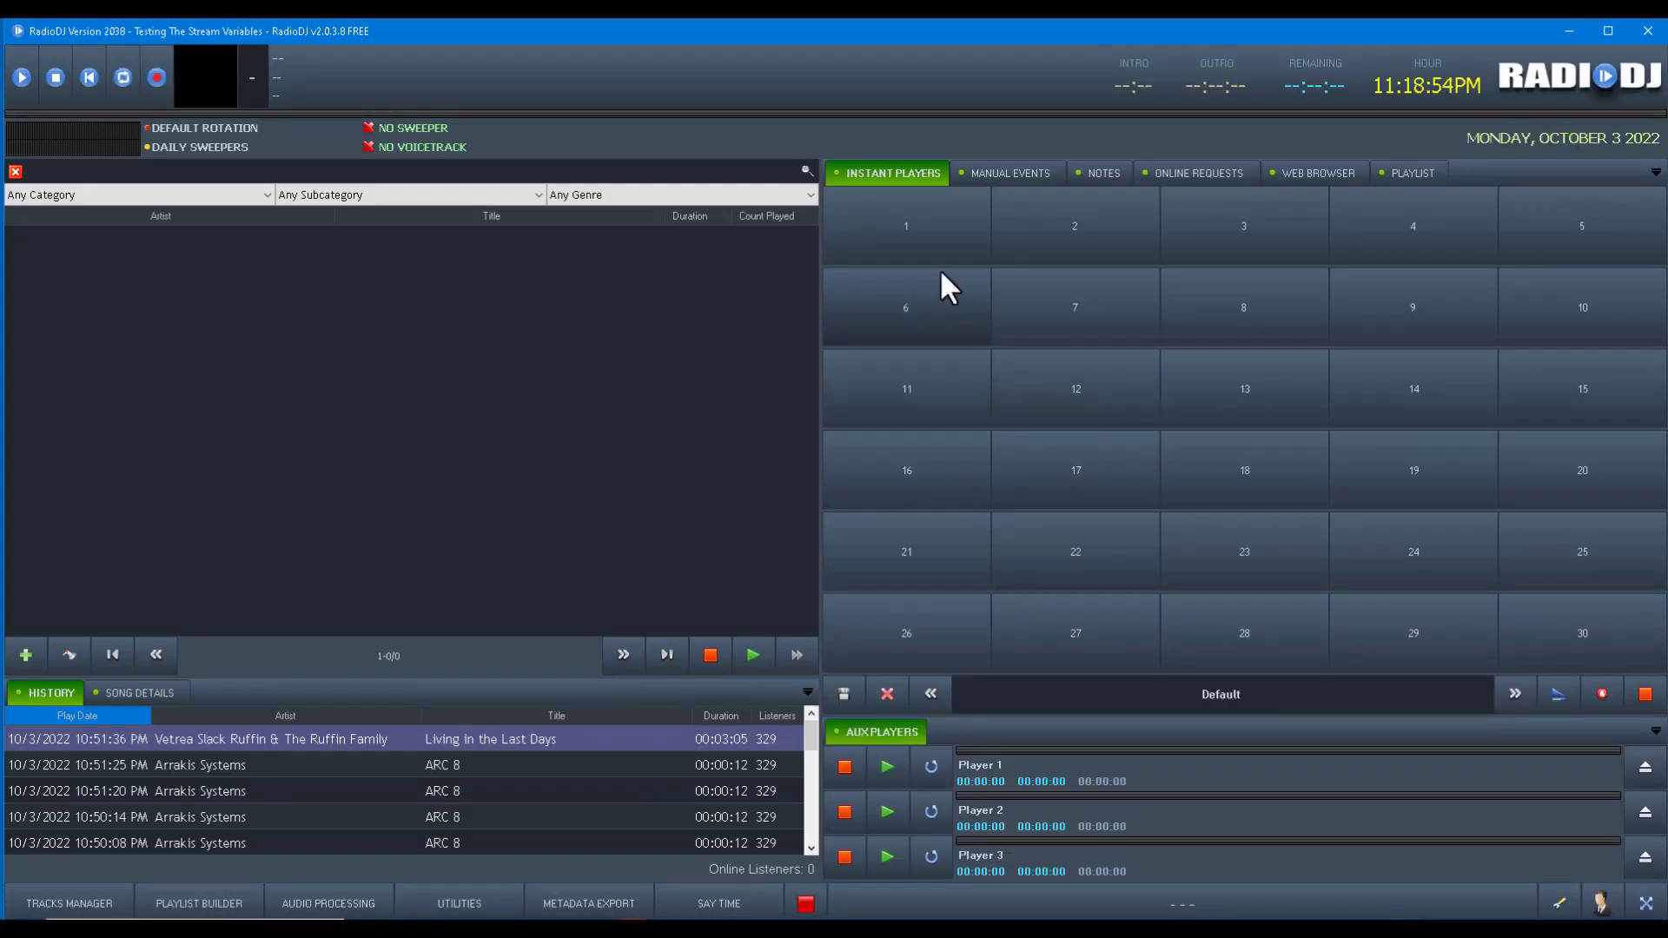
Show the Playlist view and move it to the first place, ahead of Instant Players
click(1410, 173)
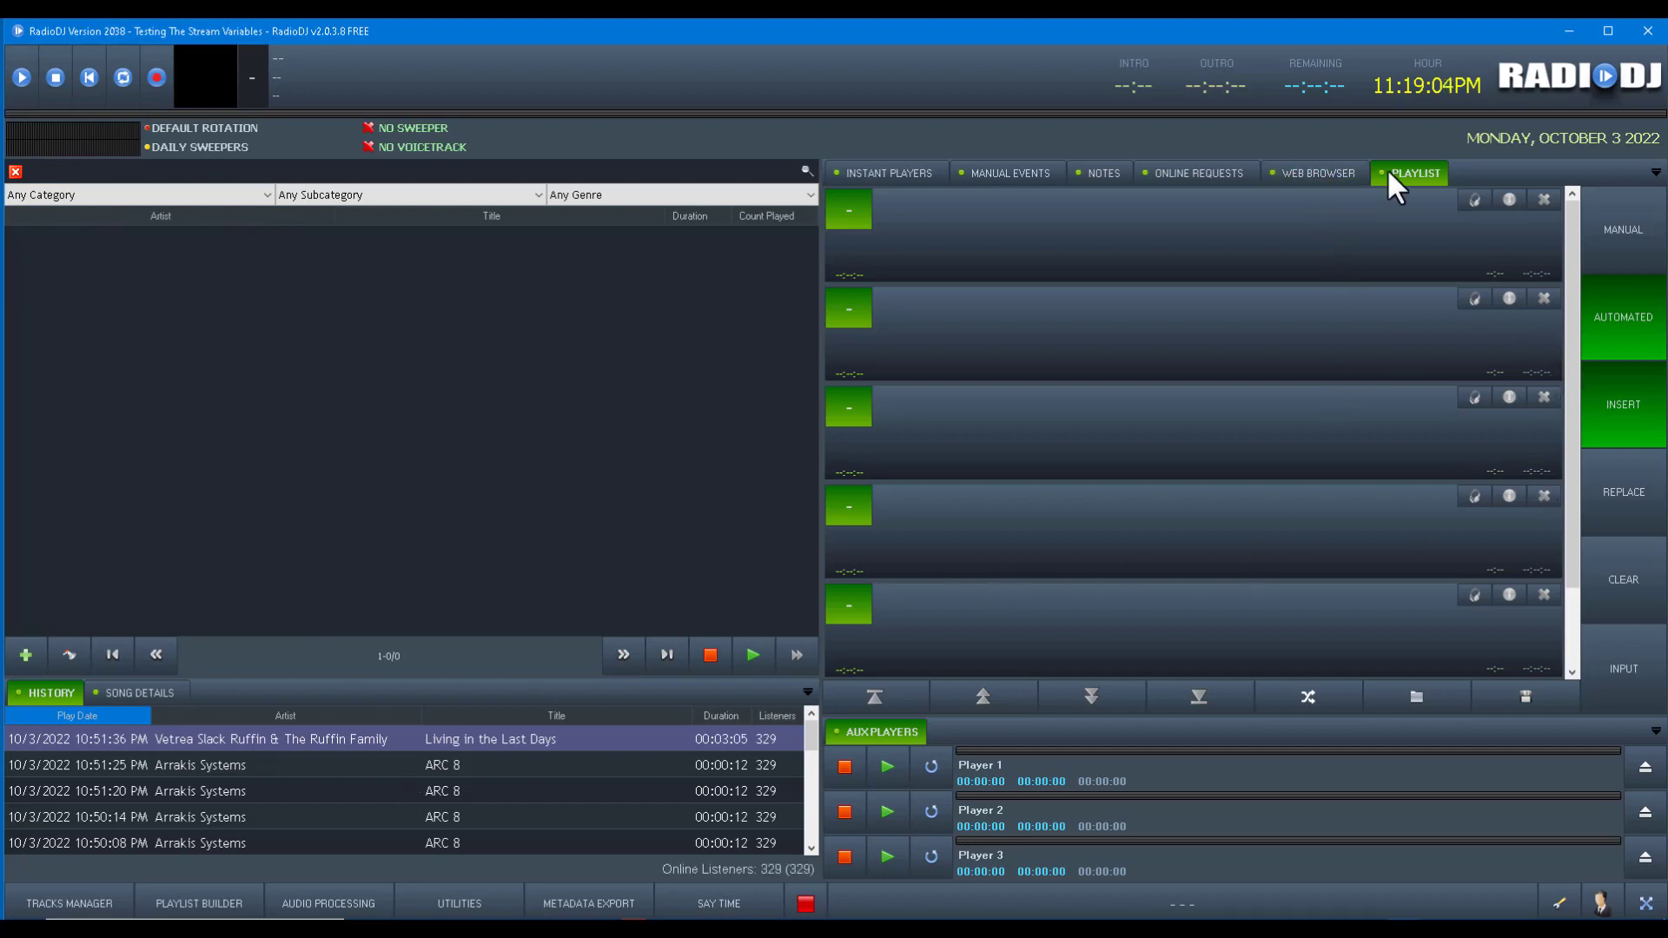
drag(1389, 173, 947, 172)
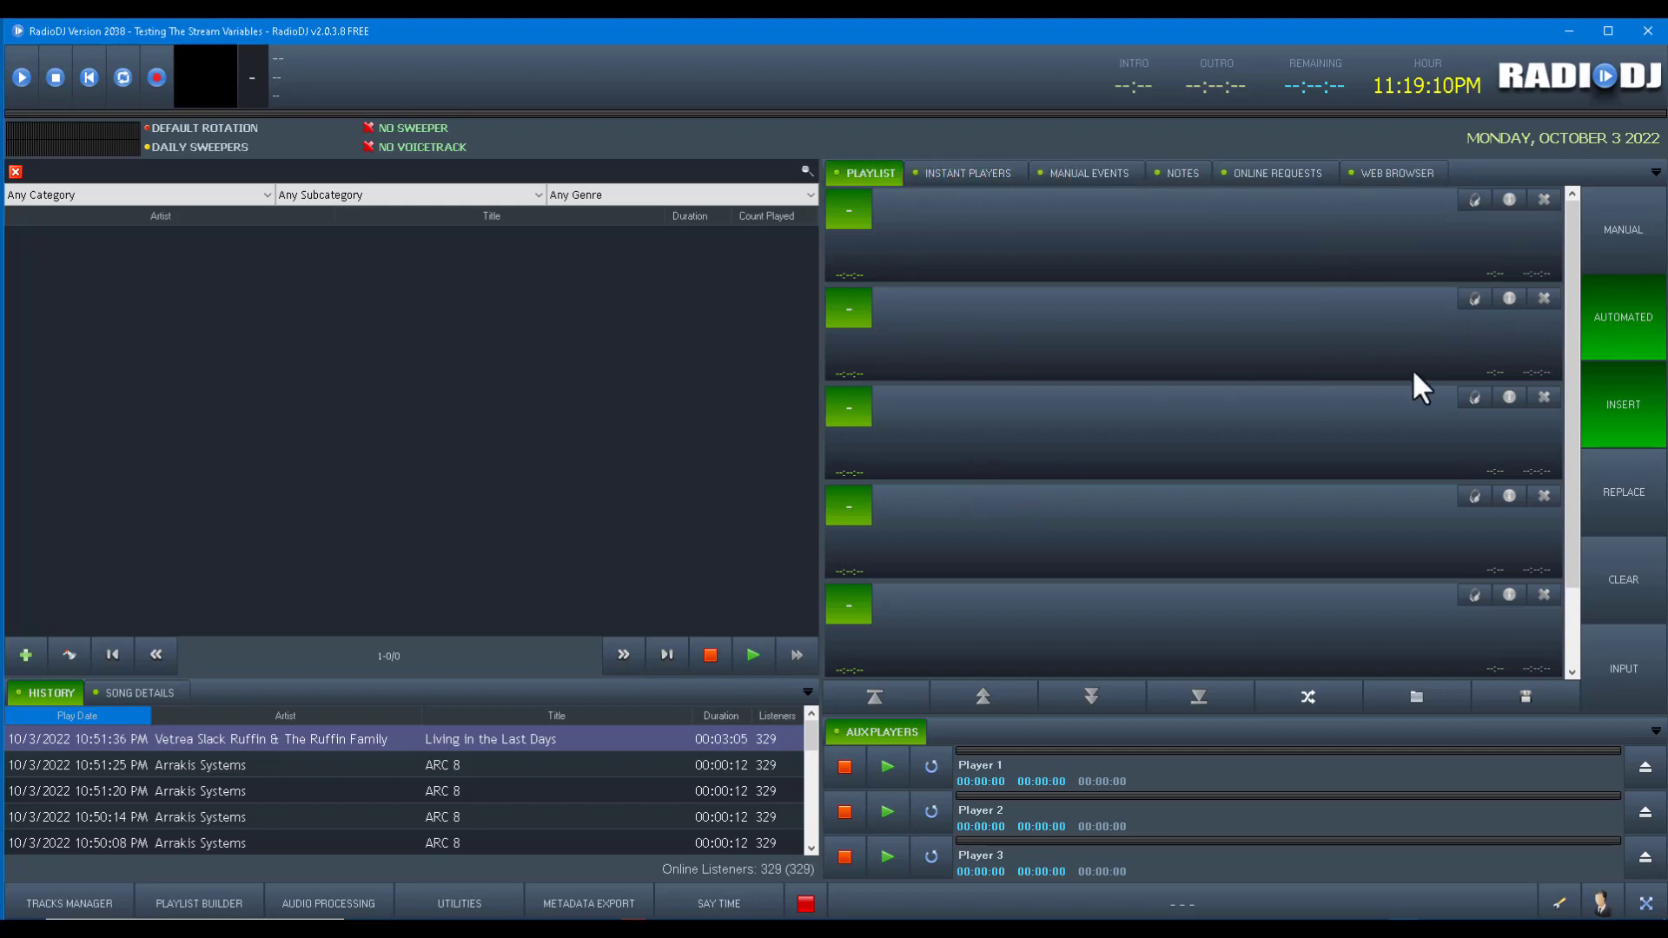
click(1604, 276)
click(1586, 287)
Set the Instant Players plugin to open as a separate window, save its options and close the plugin list
click(1558, 905)
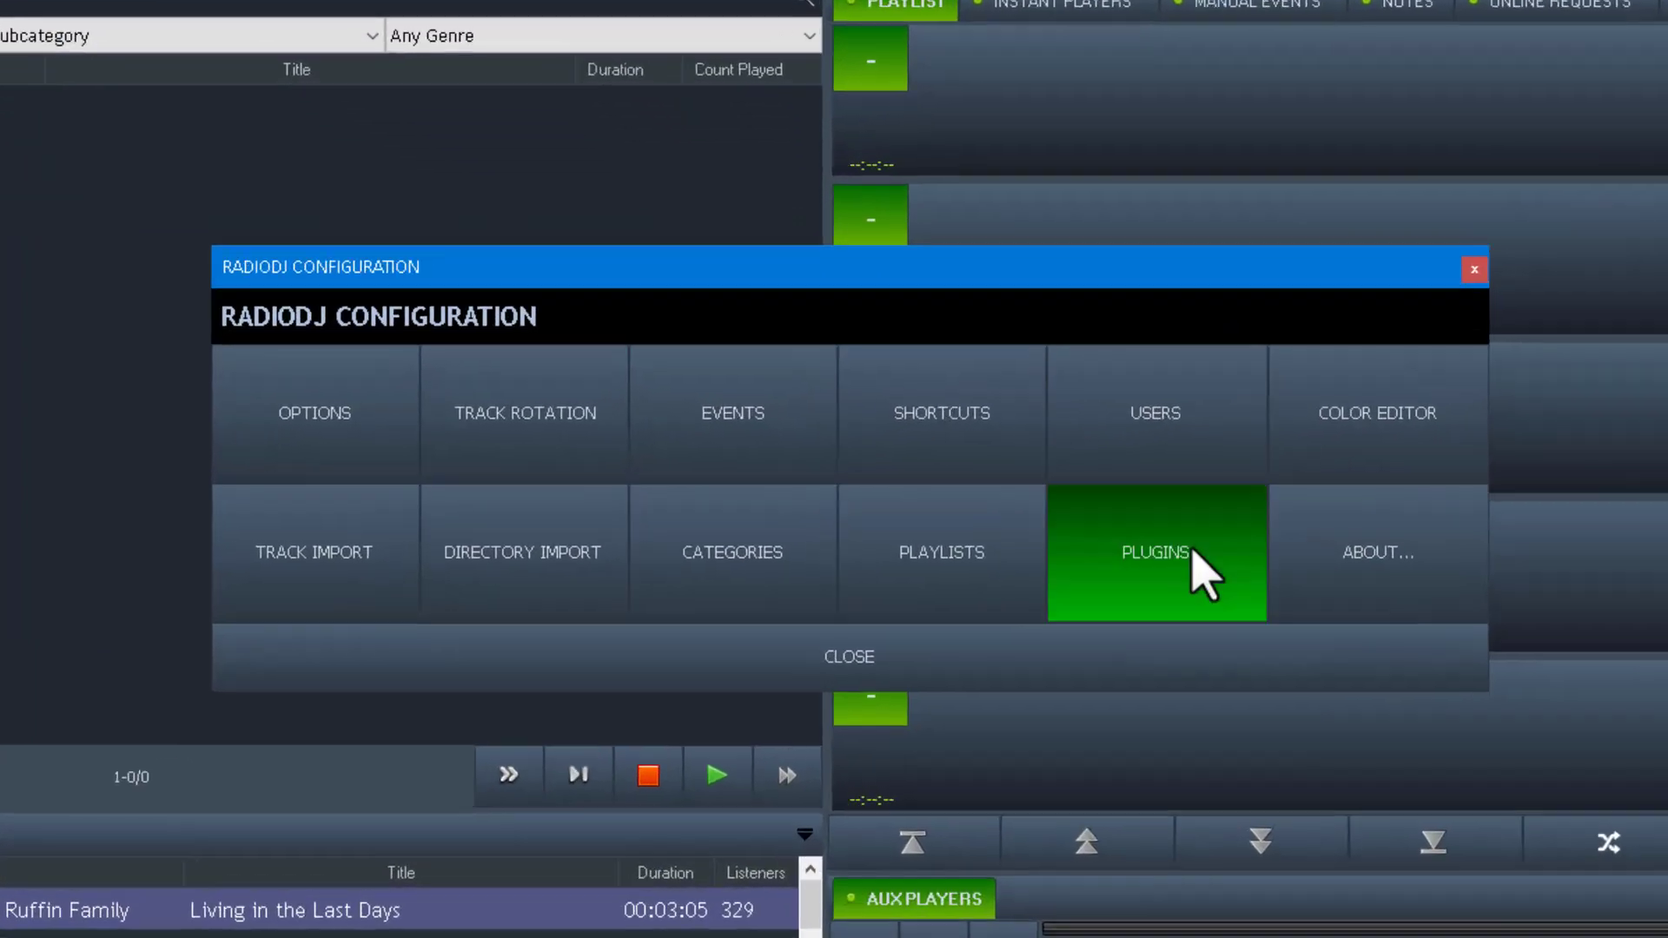
click(1026, 517)
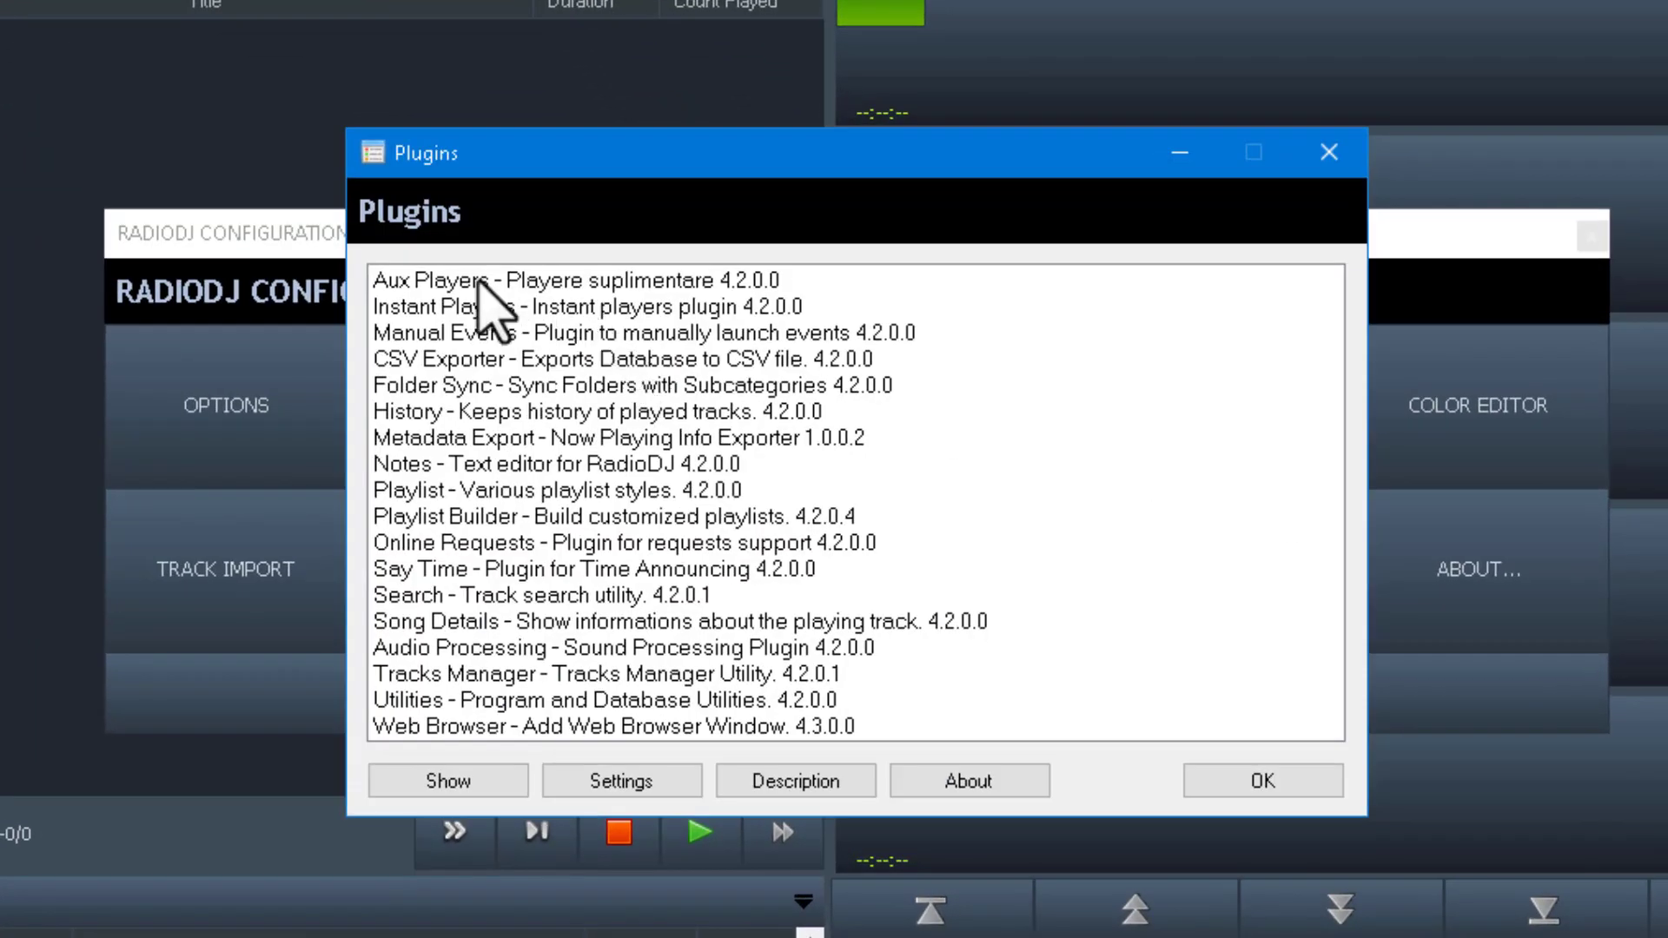
click(445, 306)
double_click(445, 305)
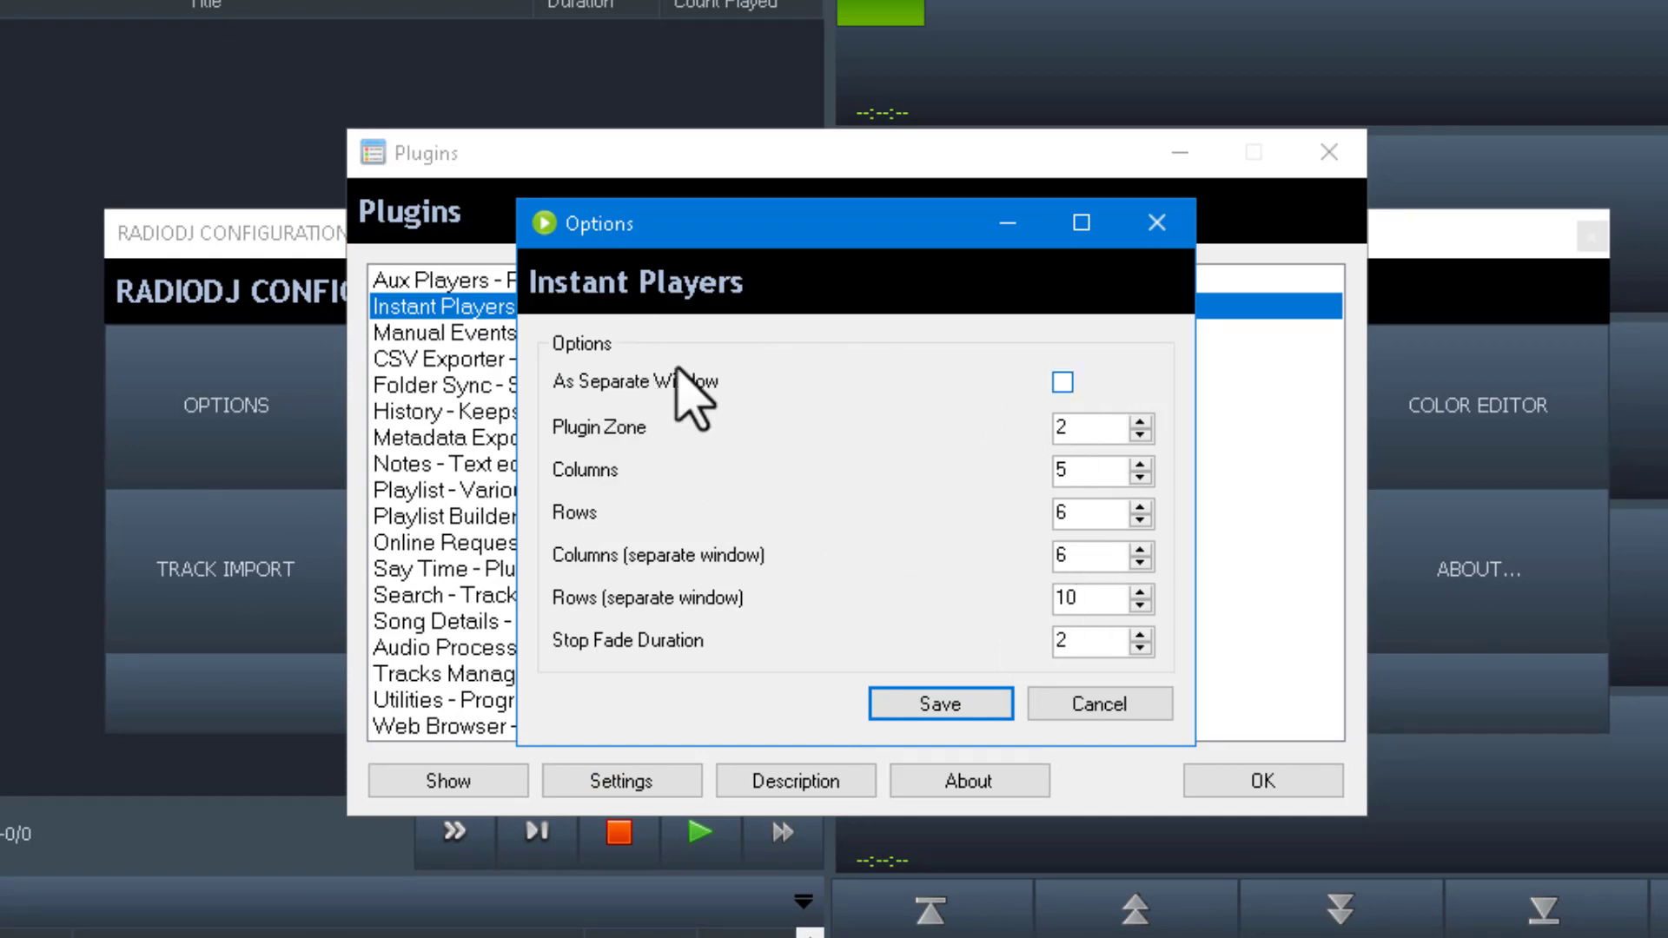
click(1061, 383)
click(941, 705)
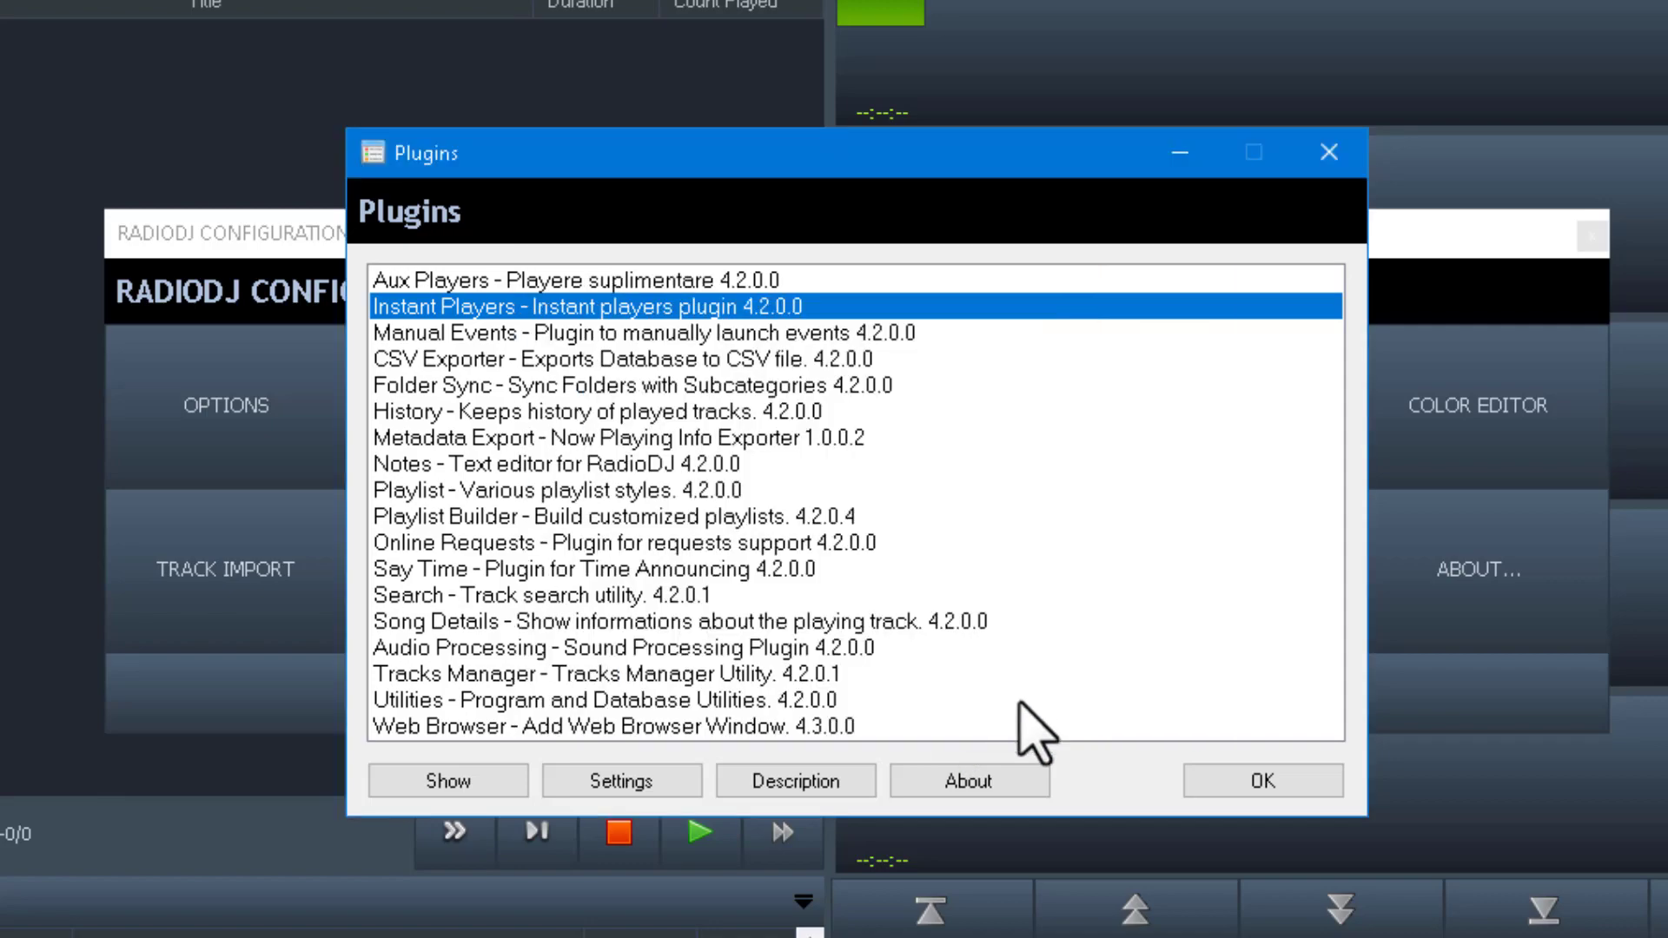
click(1263, 780)
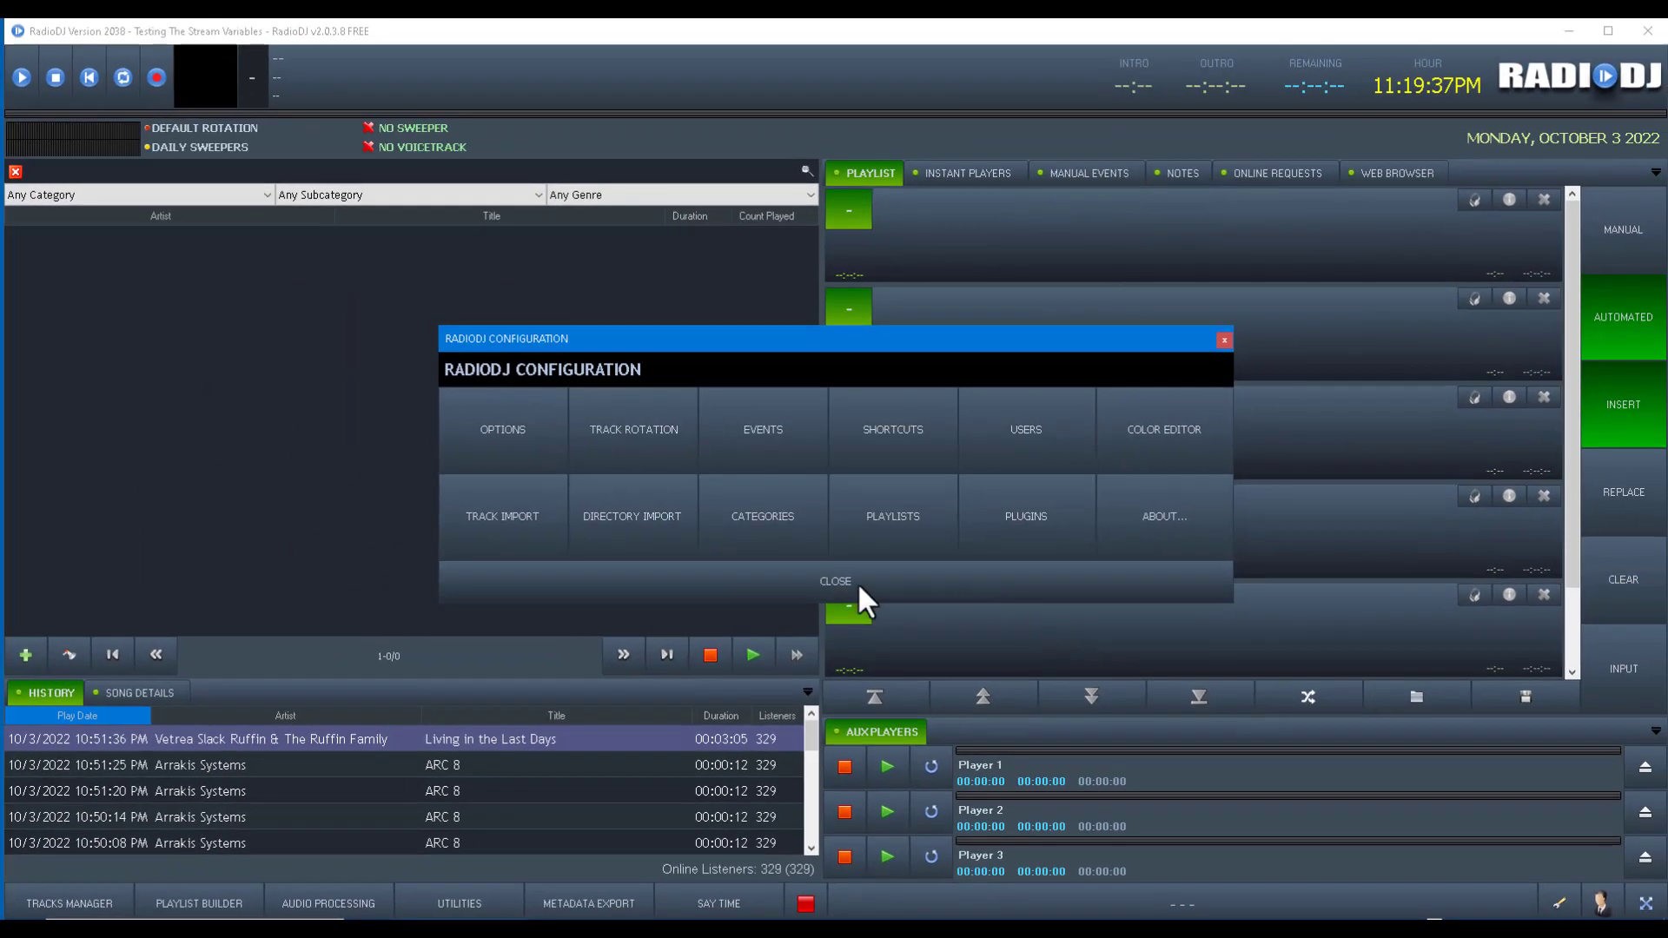
Close the configuration window, check the Instant Players view, and quit the program with confirmation to restart it
click(856, 584)
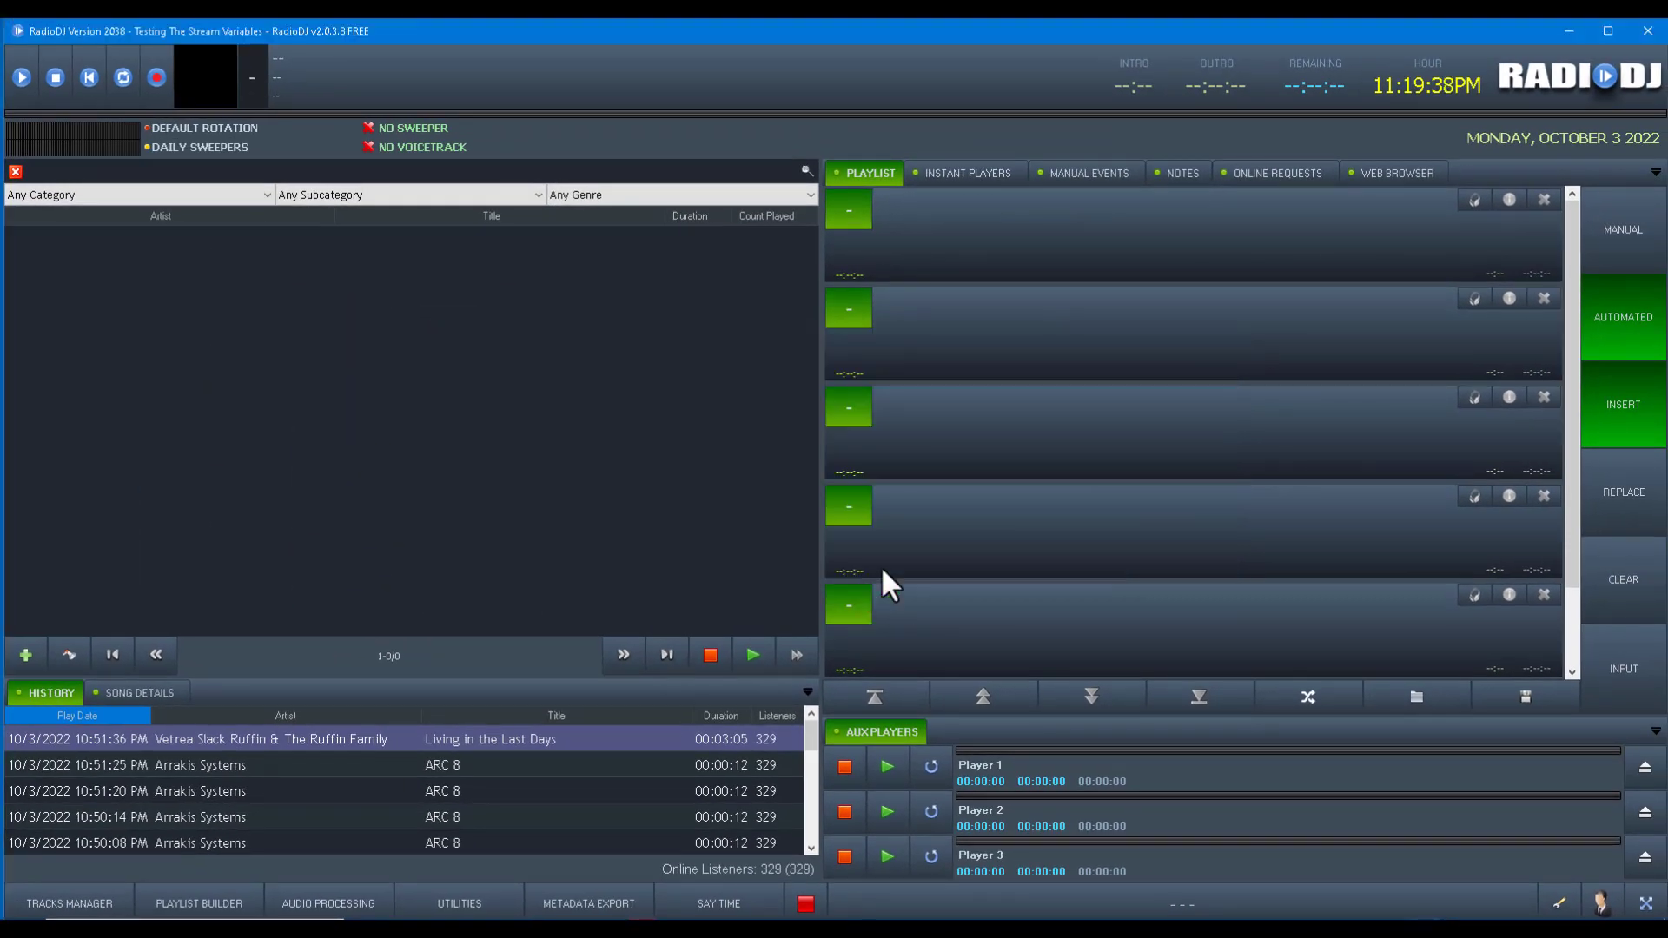
click(973, 173)
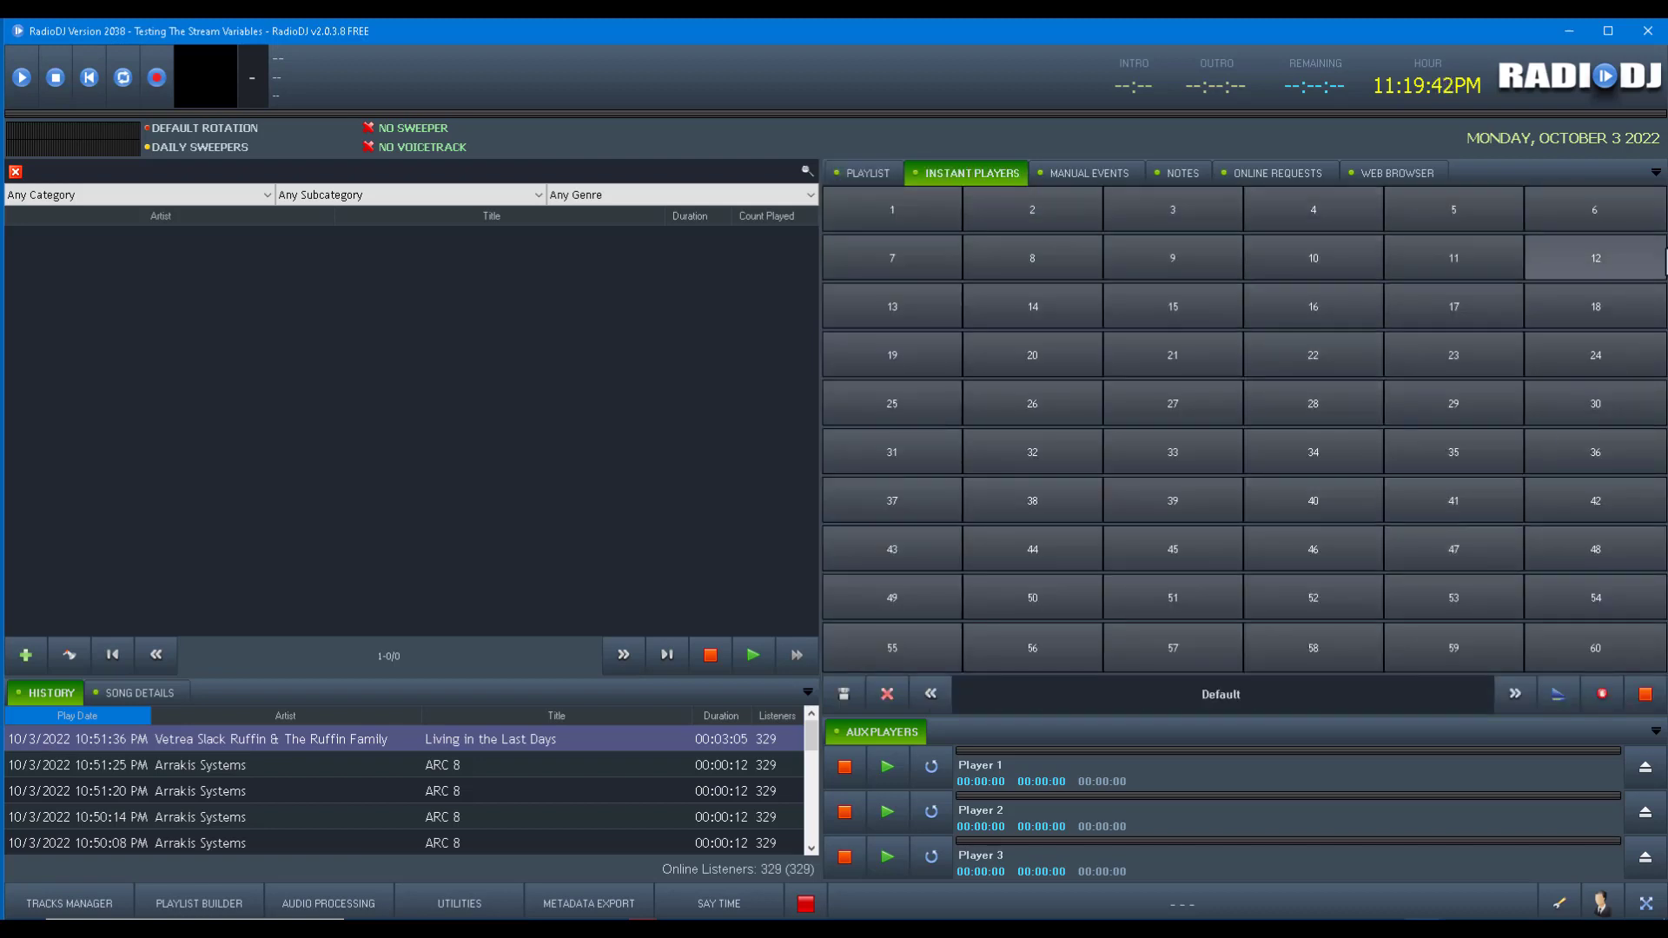
click(1651, 33)
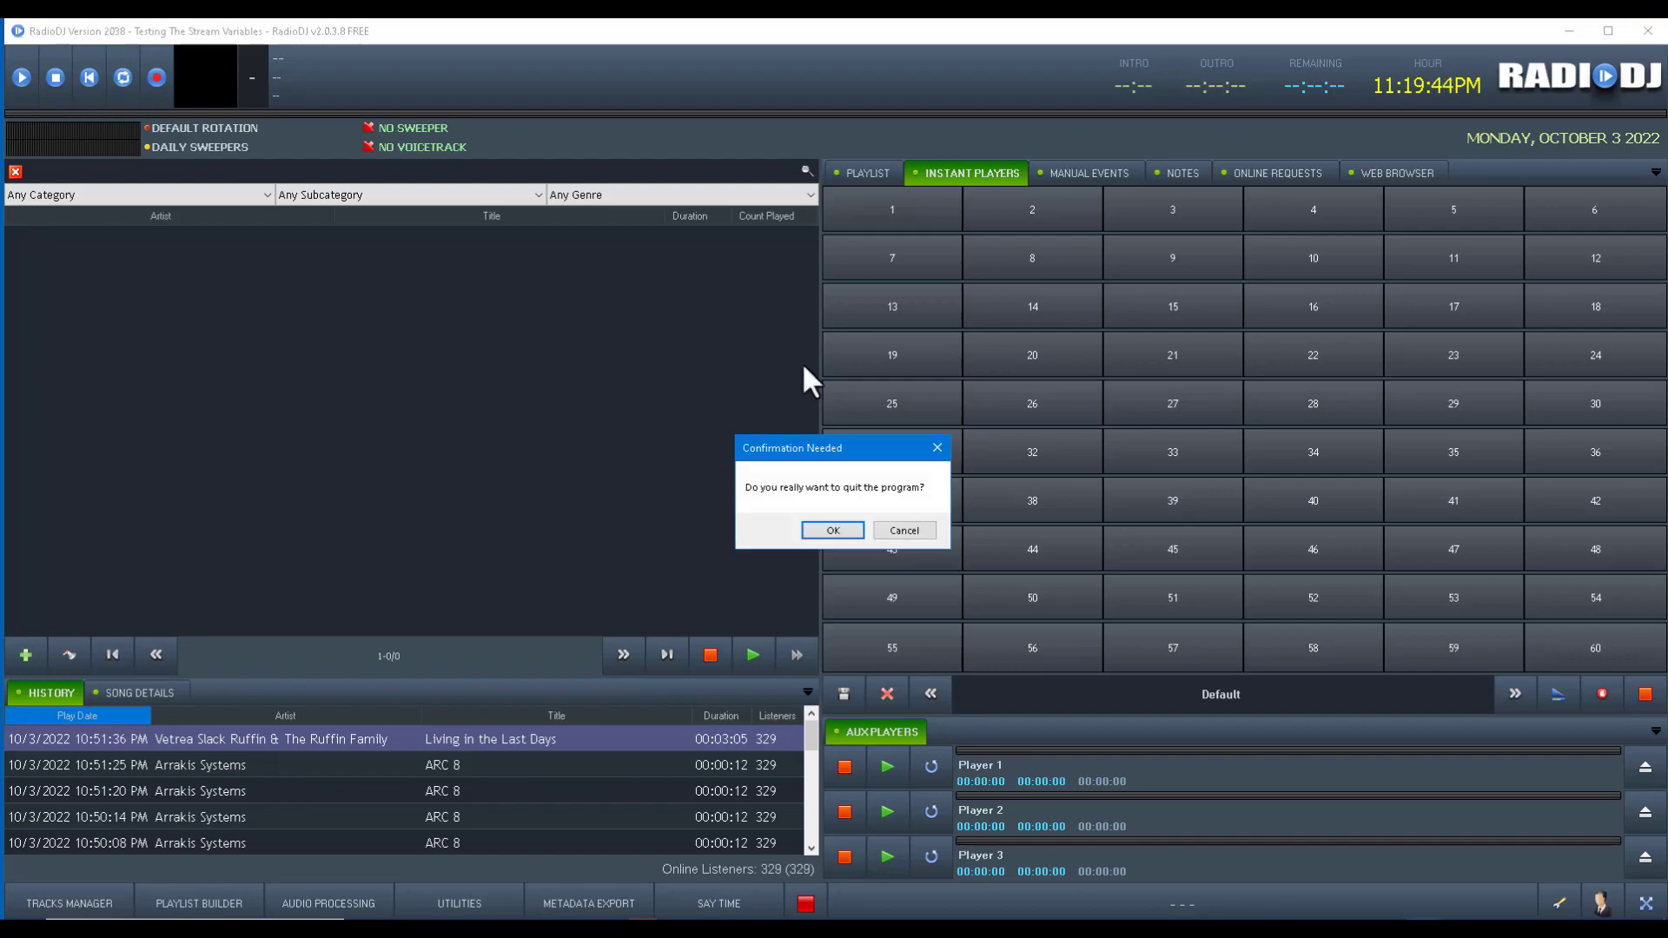
click(845, 529)
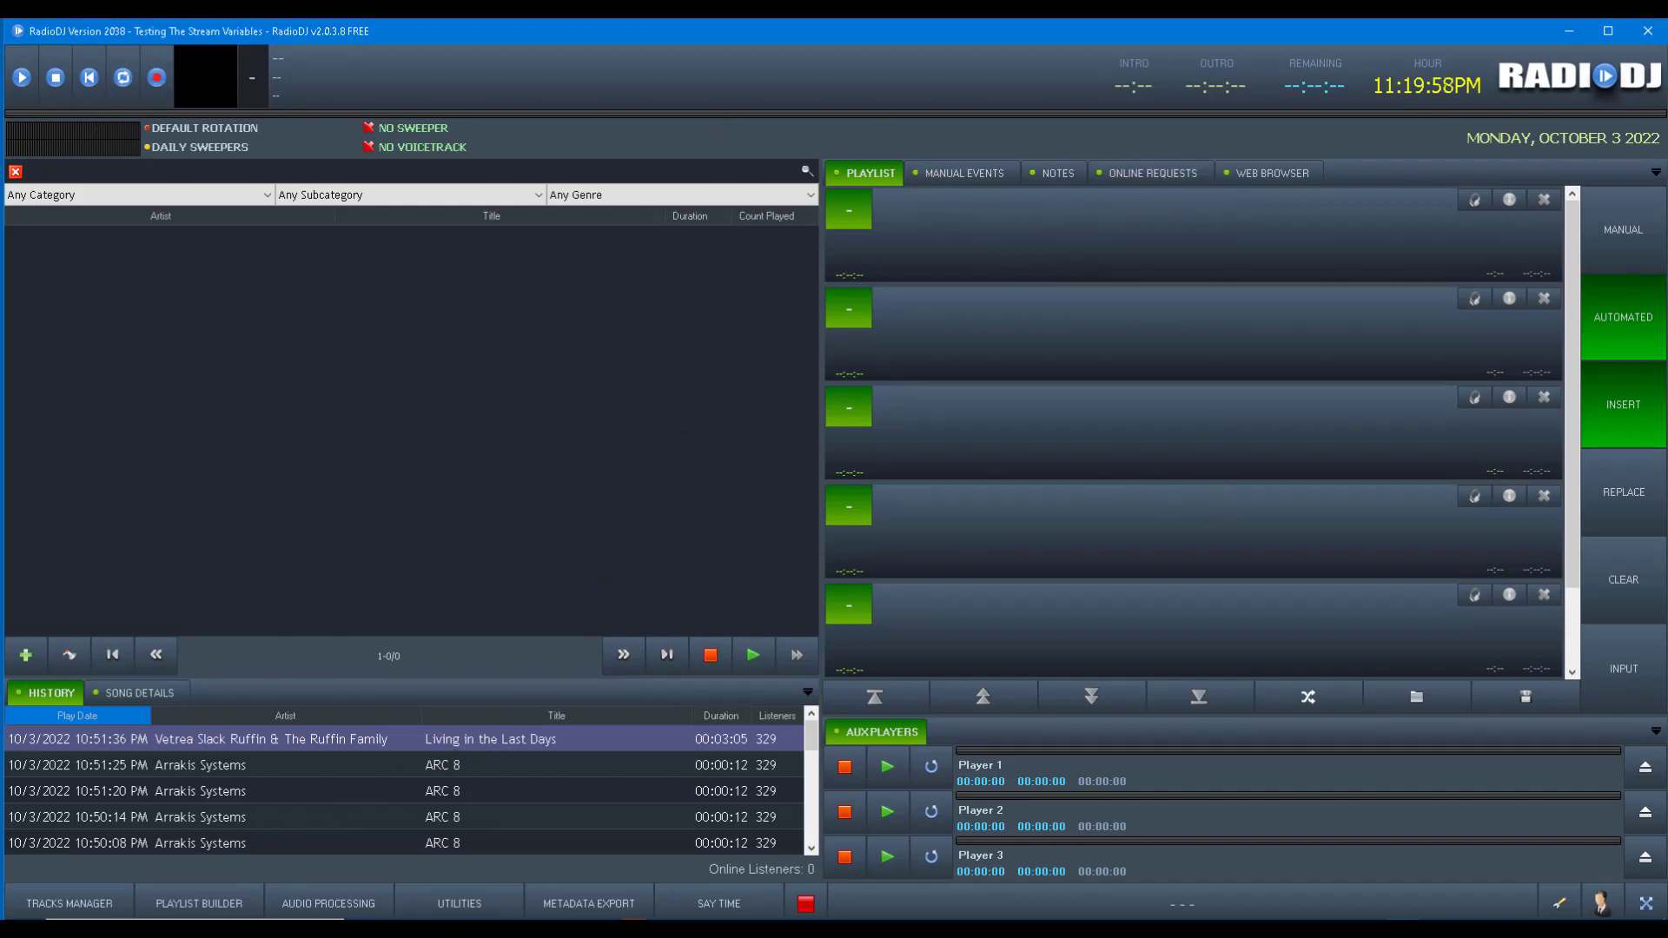
Move the Cart Players window over the main window and try it maximized before restoring its smaller size
drag(0, 434, 876, 216)
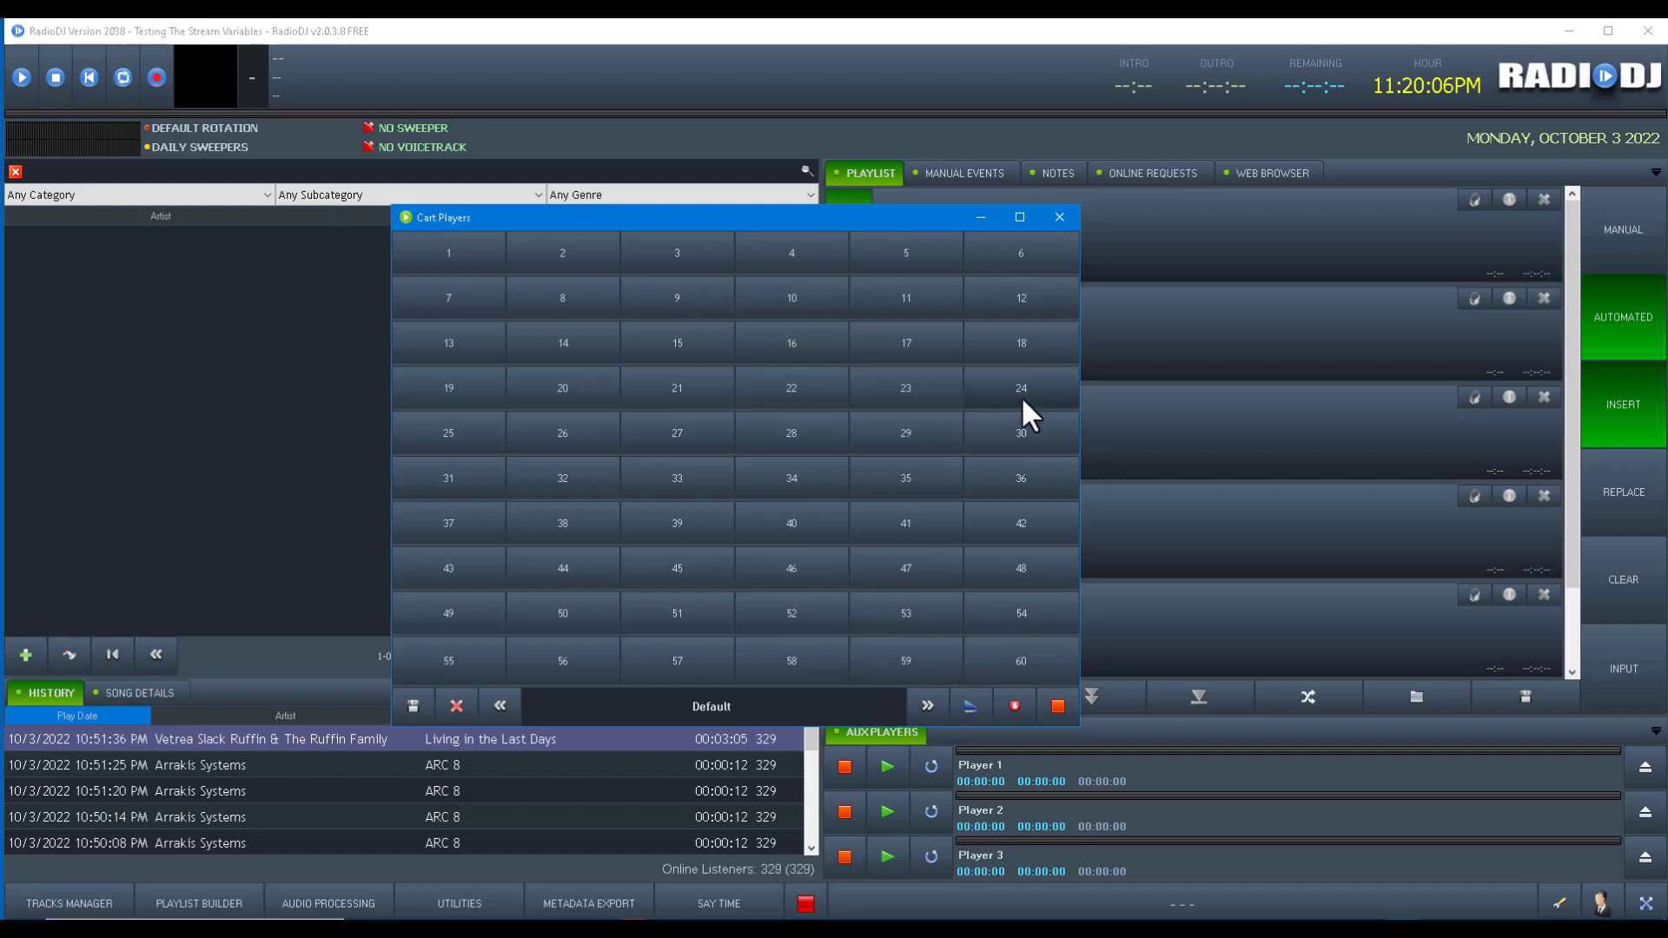
click(1019, 217)
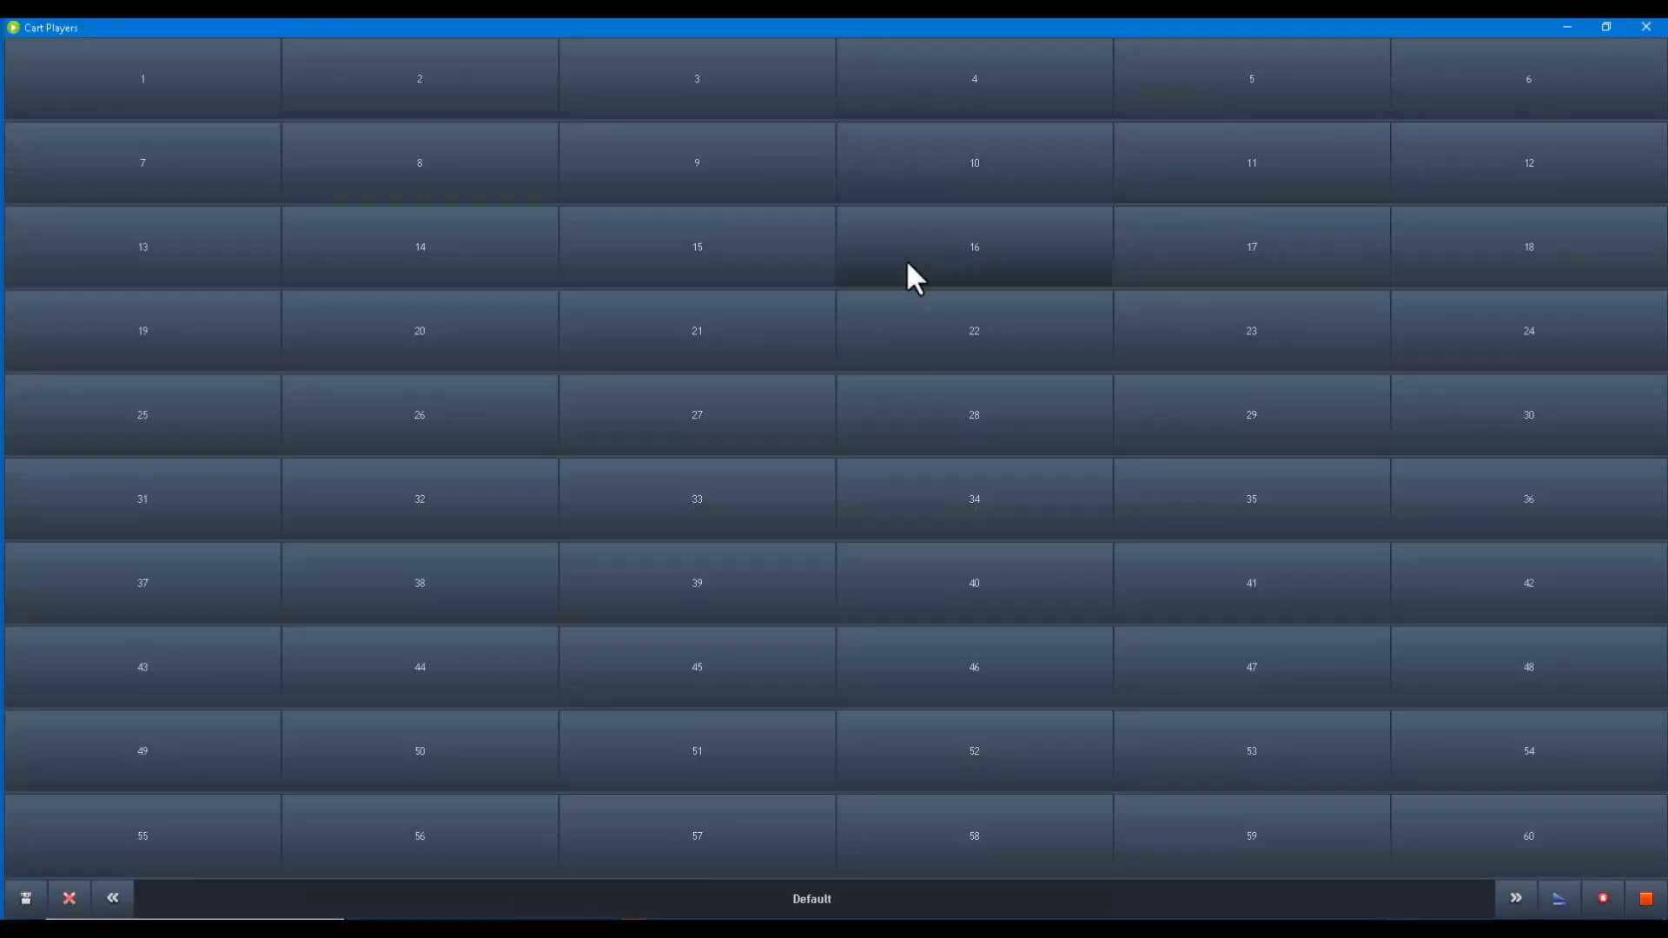
click(1607, 29)
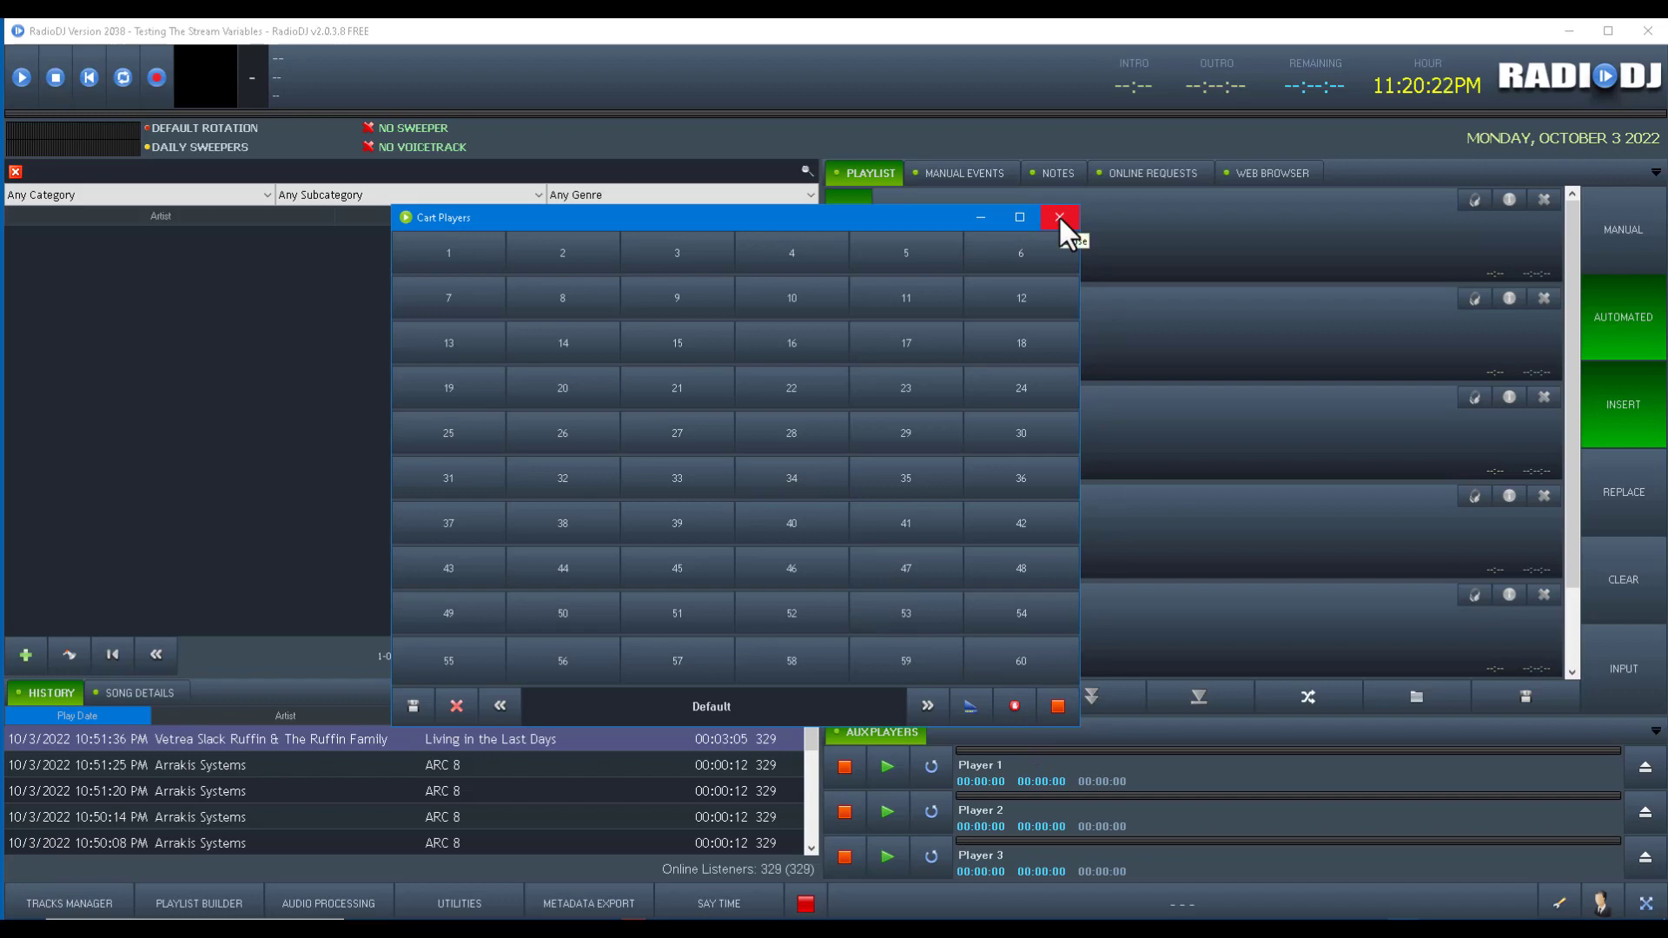
Set the Instant Players plugin's separate-window rows to 5, save the options and close the configuration windows
click(1560, 904)
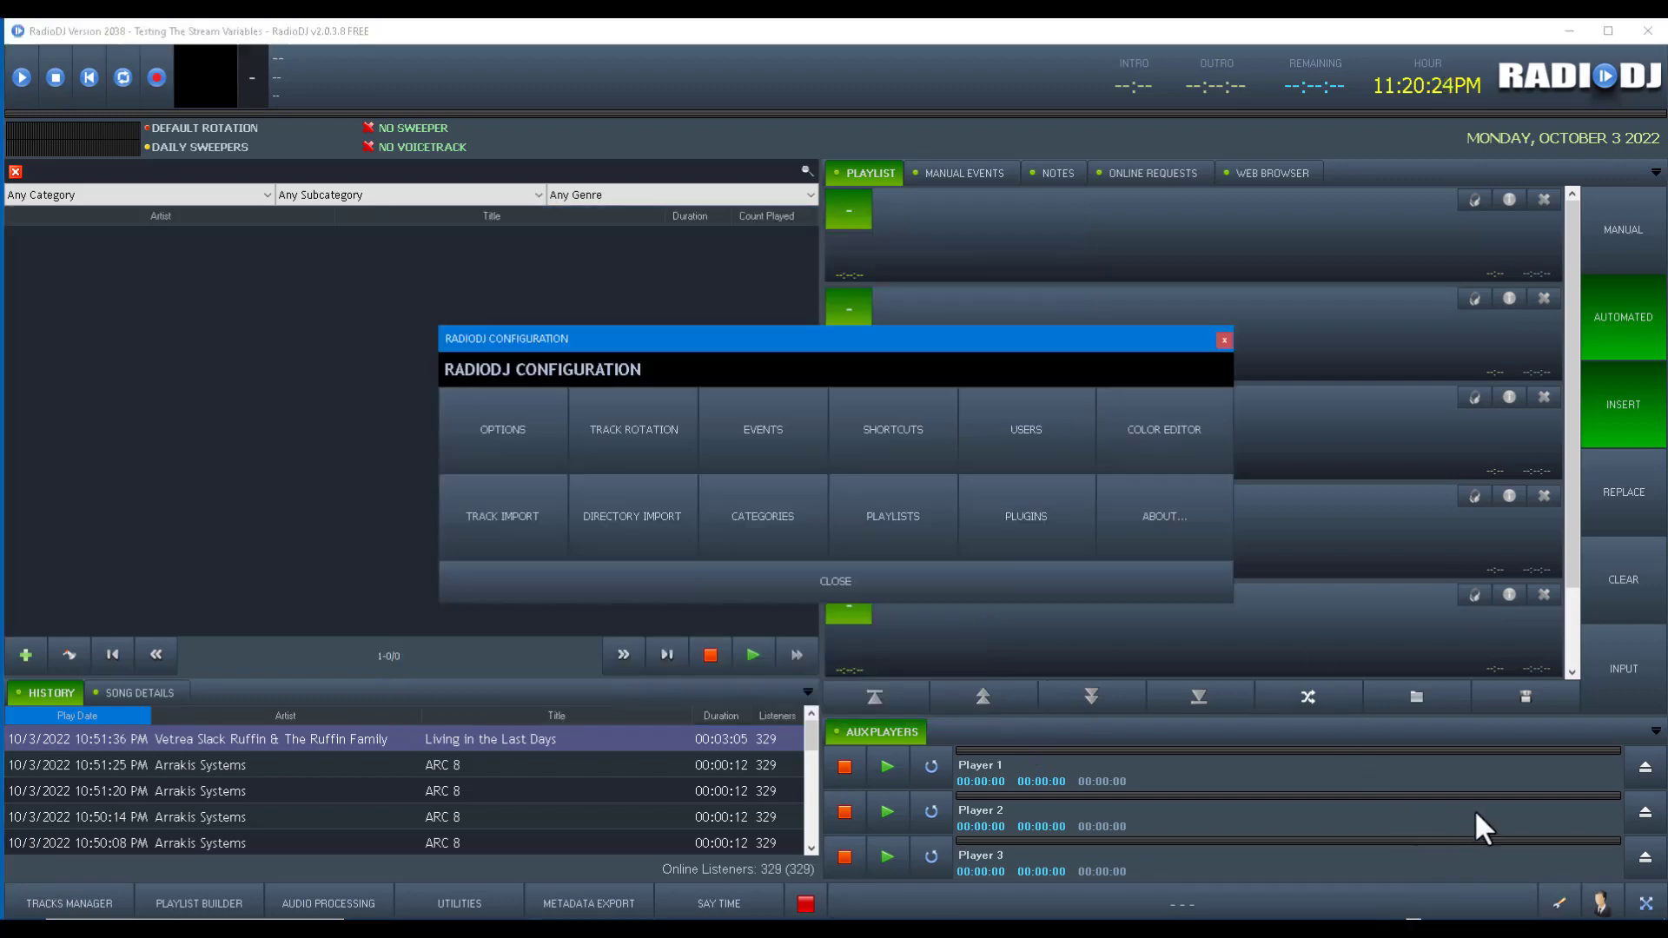
click(1056, 511)
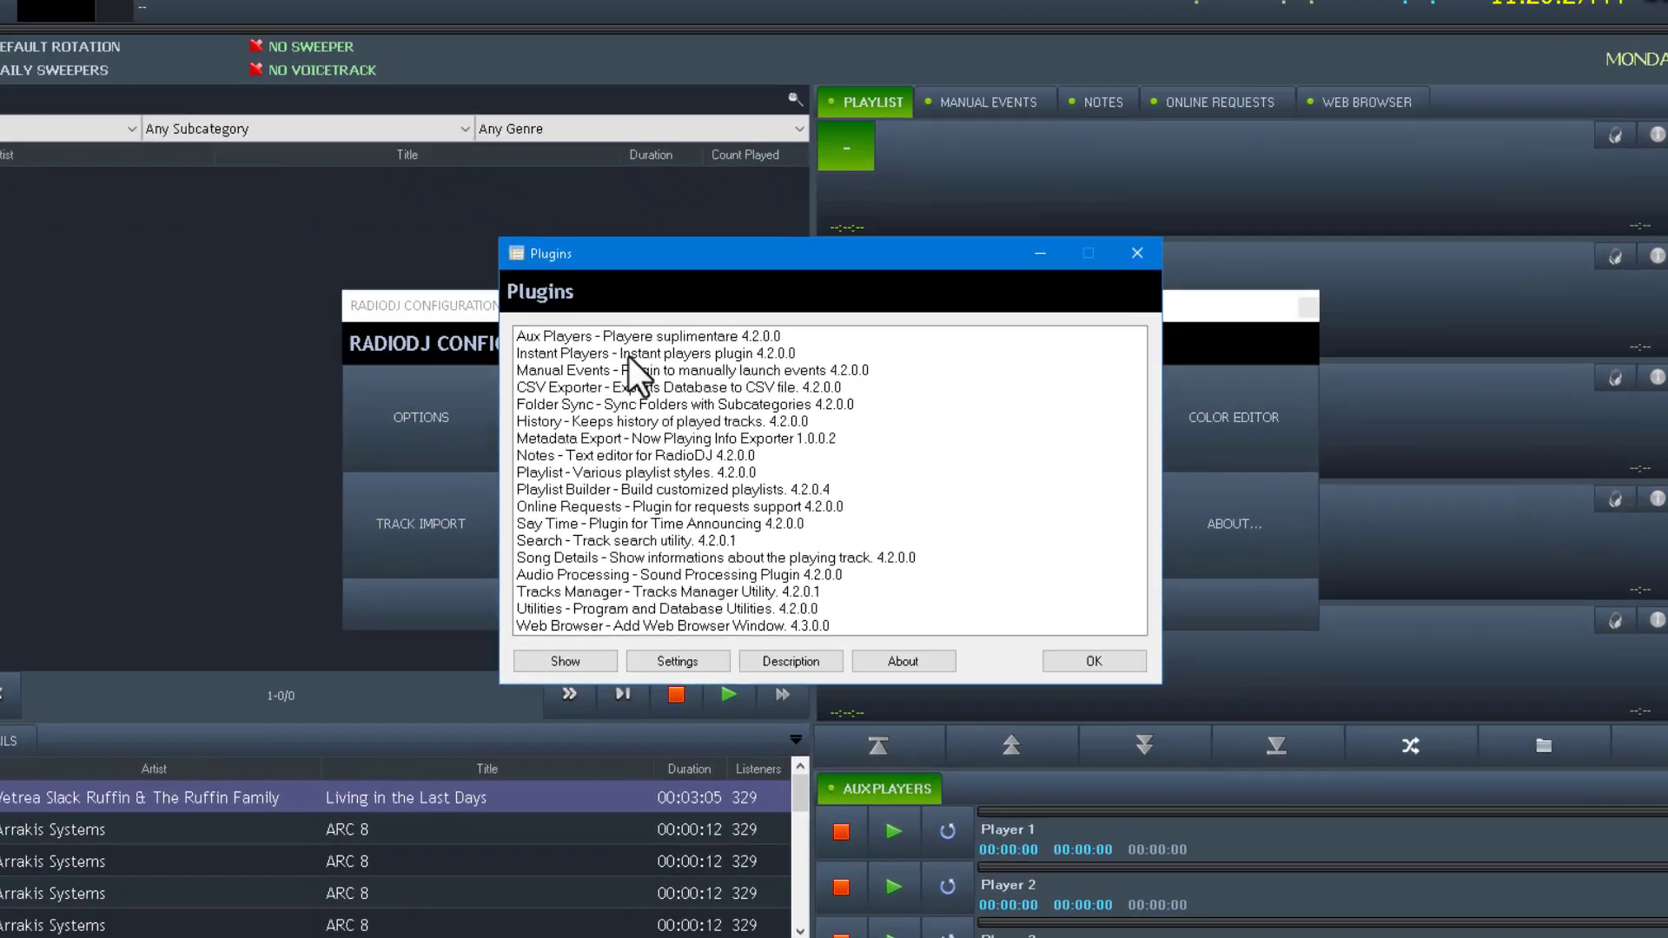
double_click(719, 379)
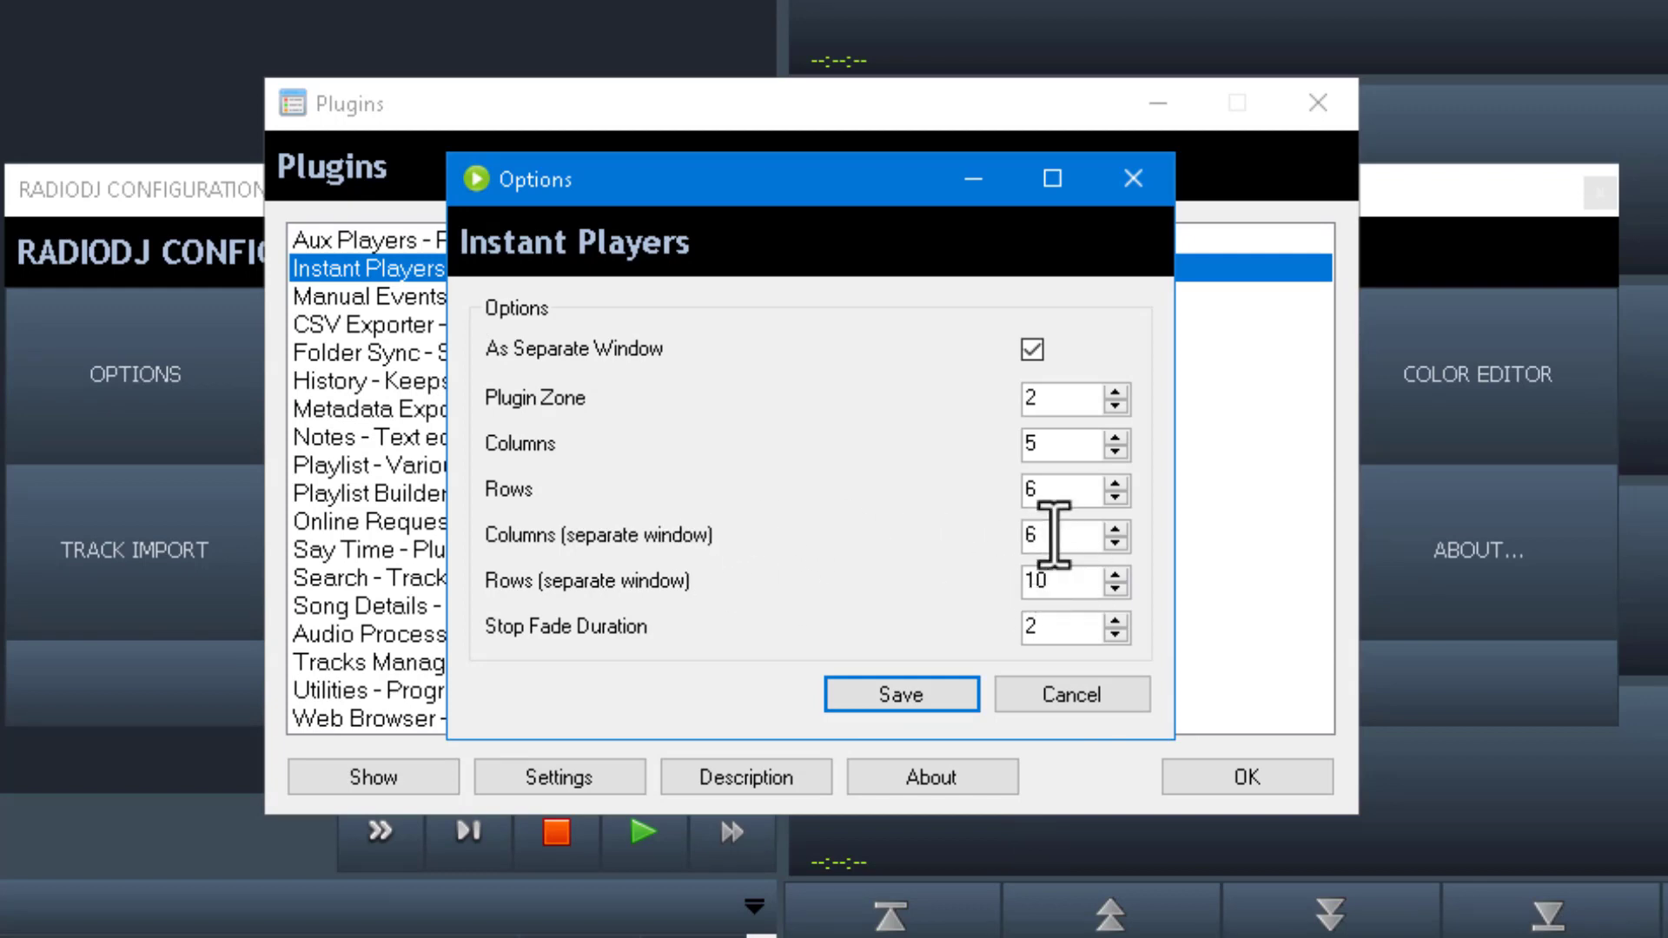
drag(1054, 535, 891, 518)
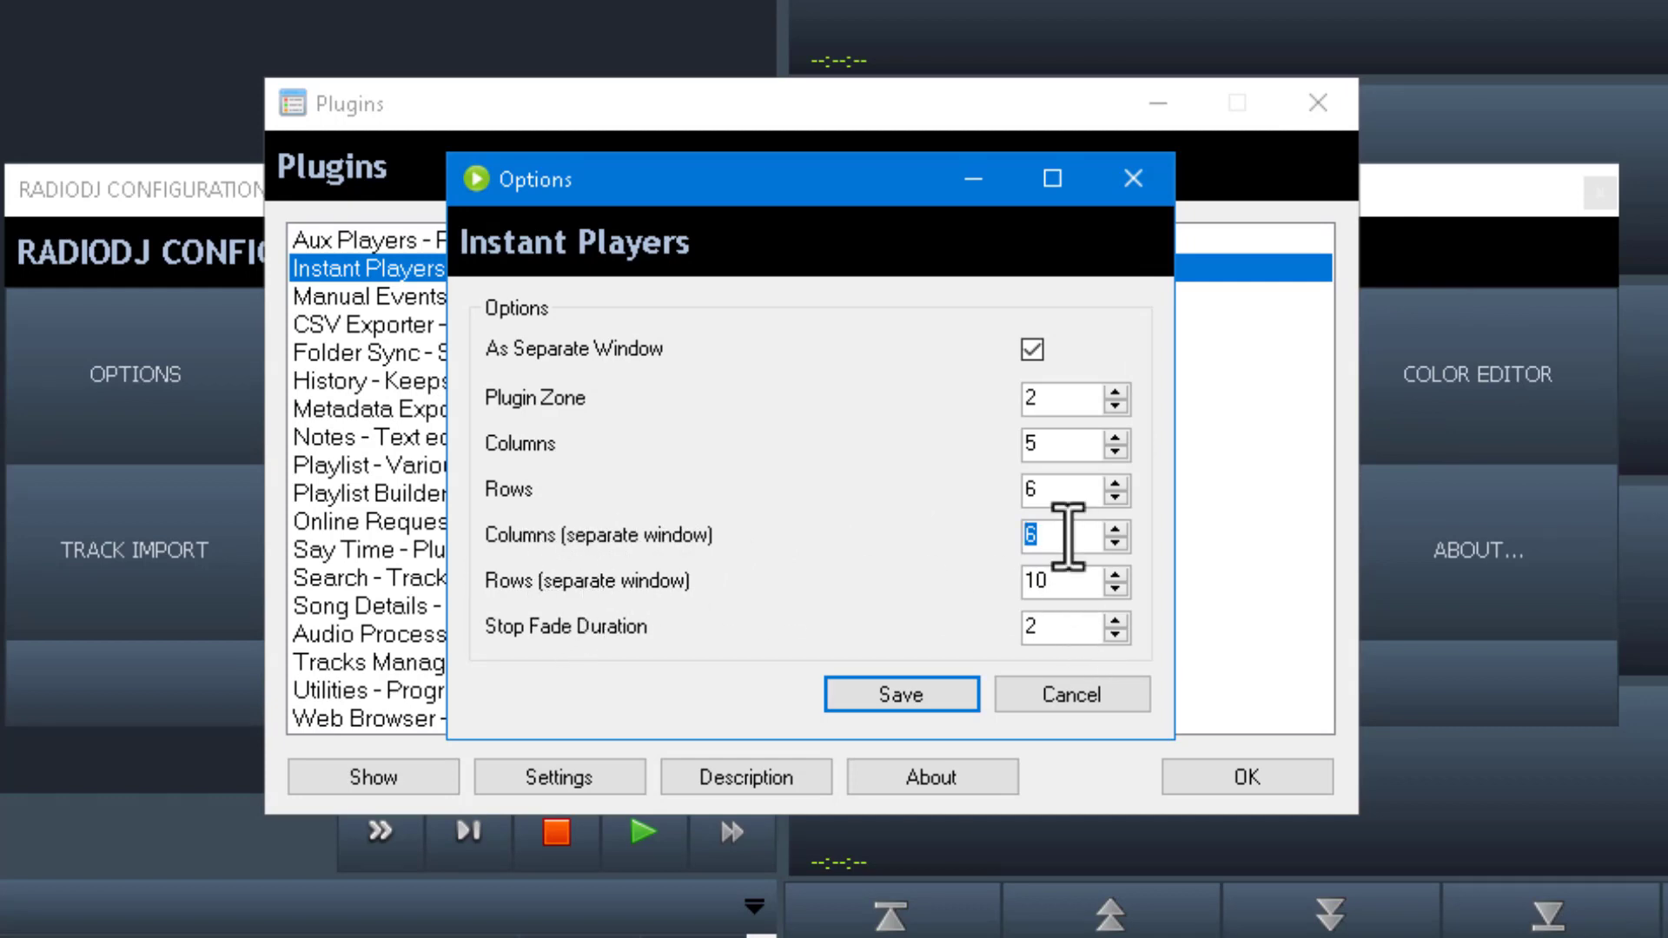
click(1071, 582)
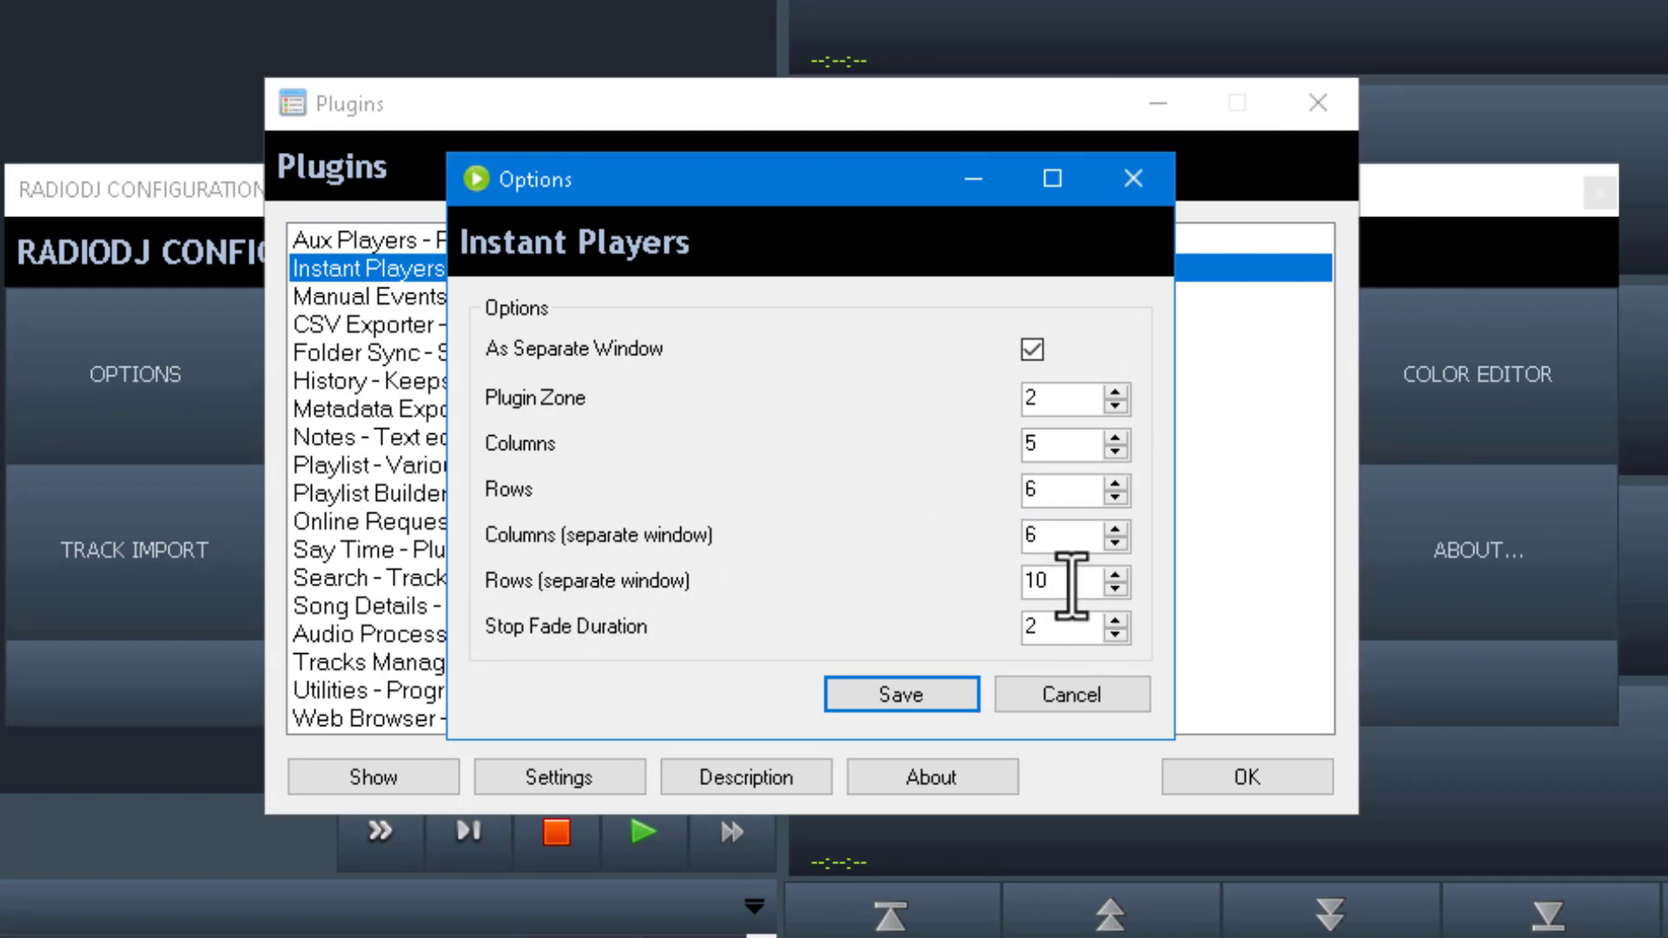
double_click(1071, 582)
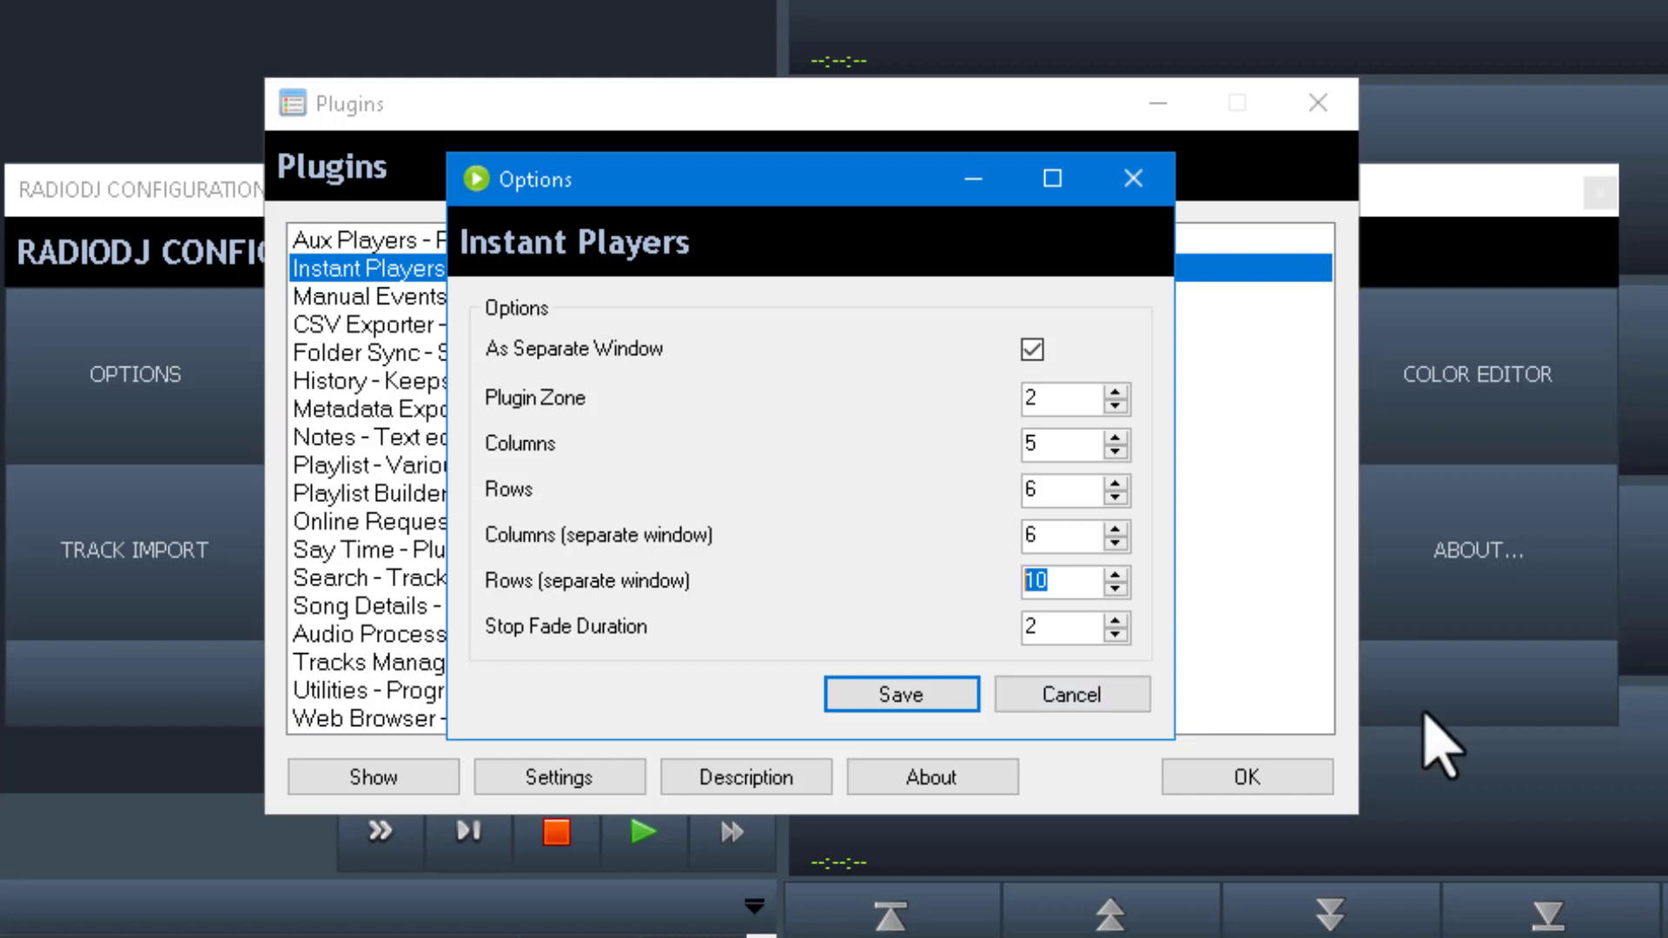
text(5)
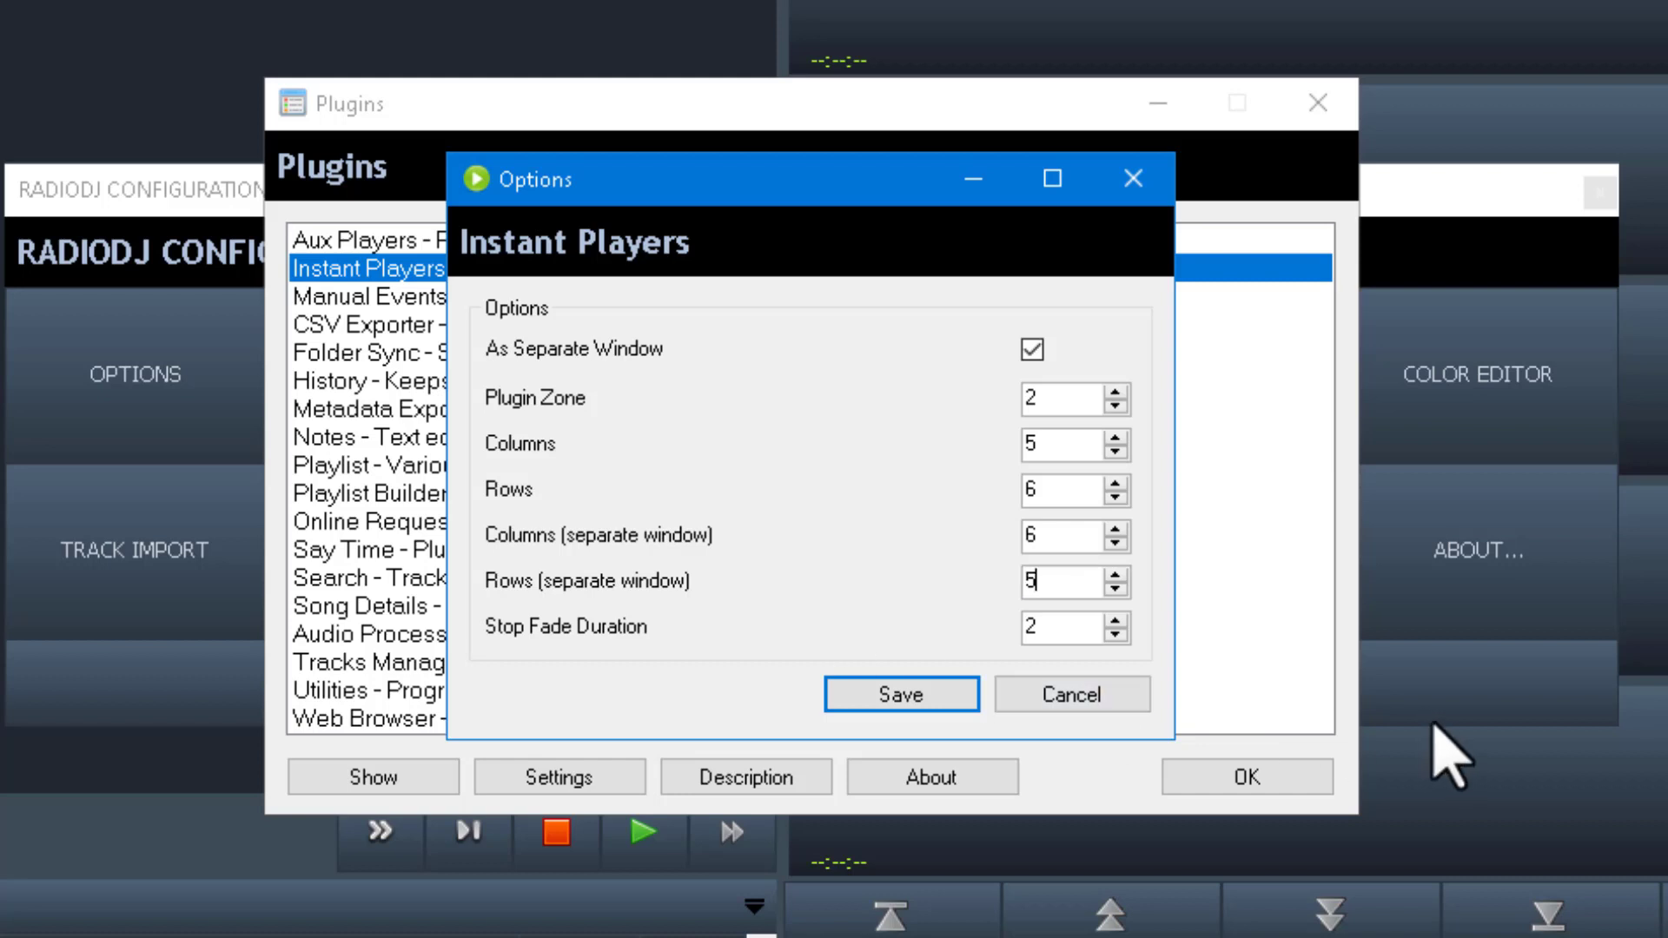
click(923, 686)
click(1237, 782)
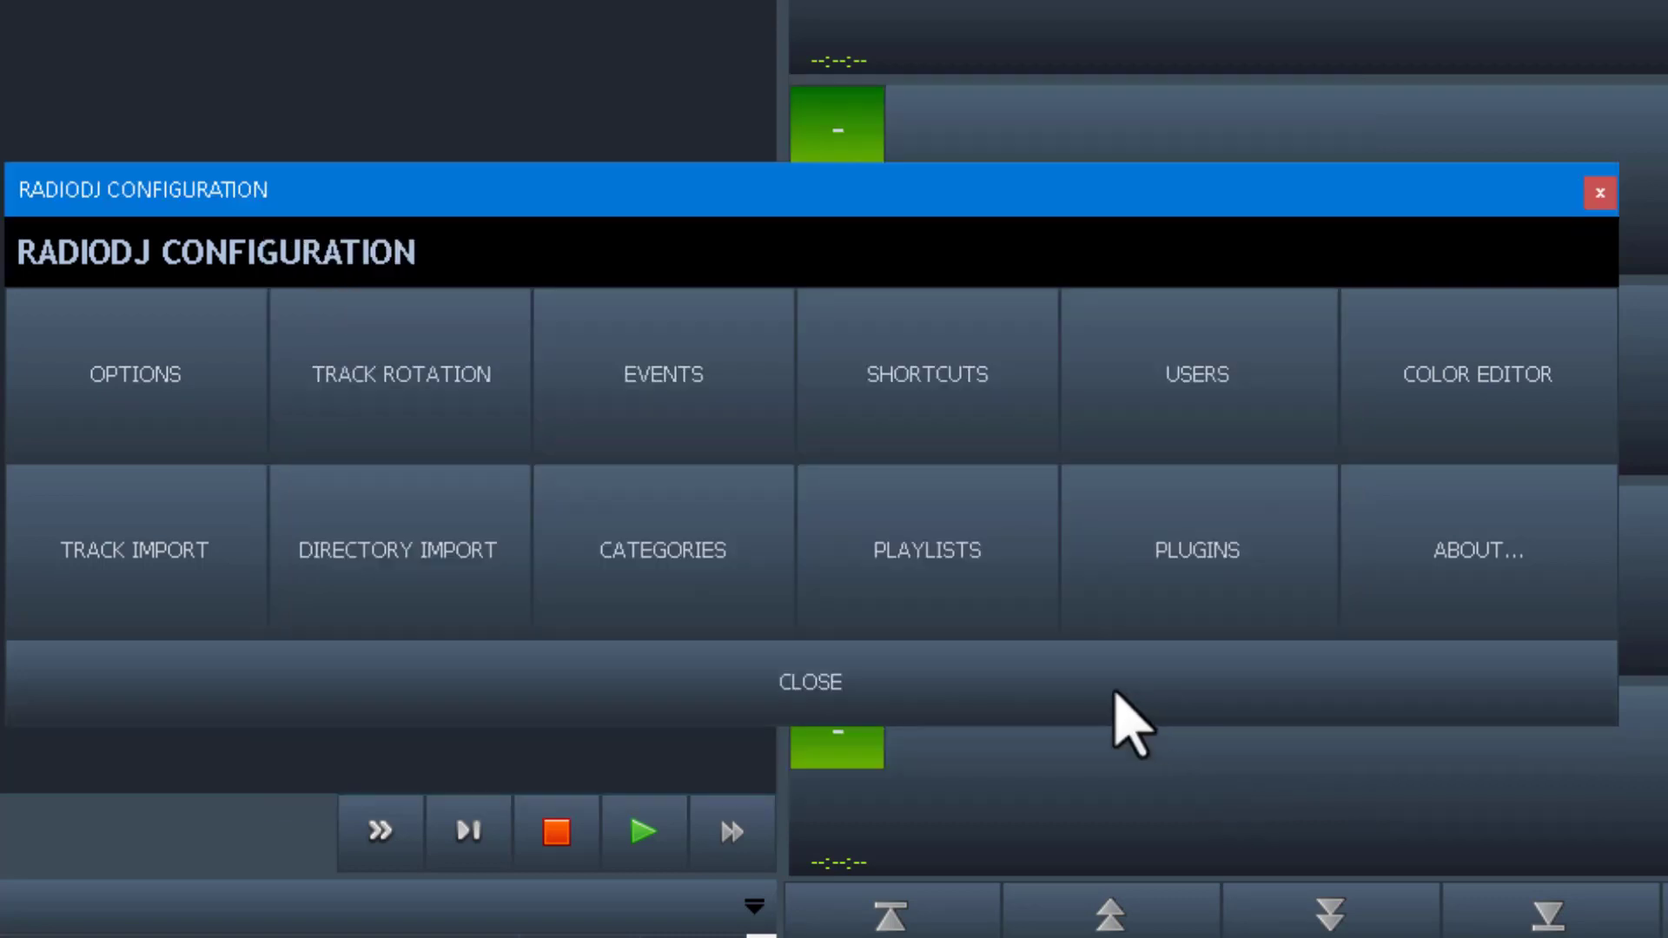
click(941, 679)
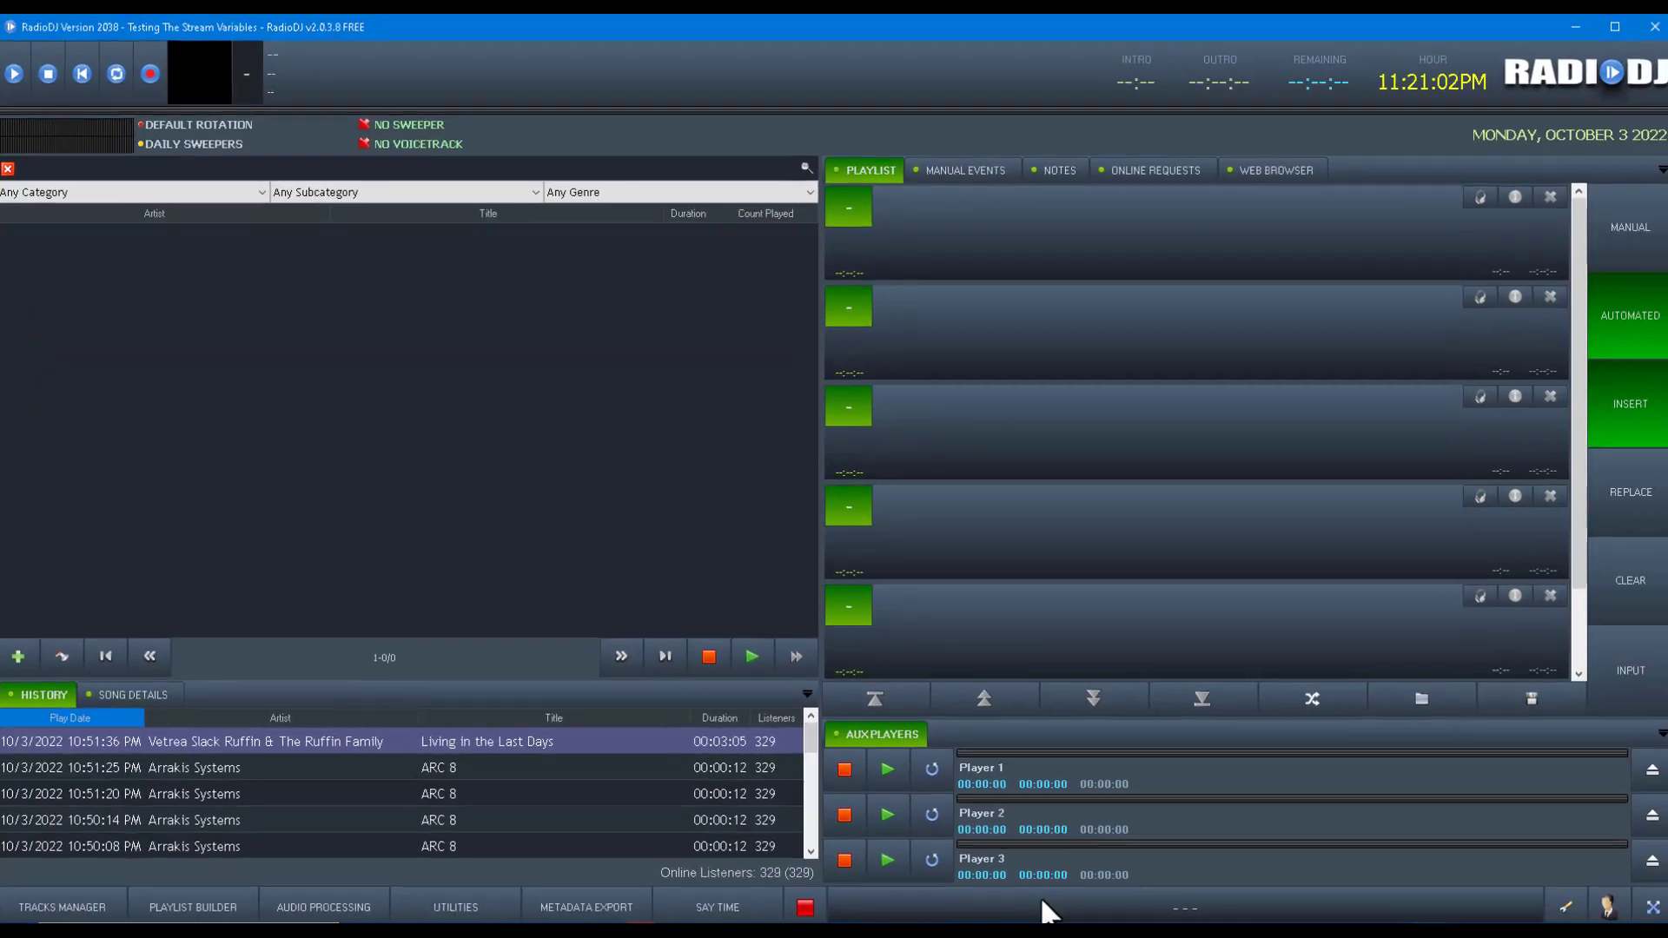
Minimize the main window to reveal Cart Players, inspect its button grid in normal and maximized size, and close it
mouse_move(1422, 928)
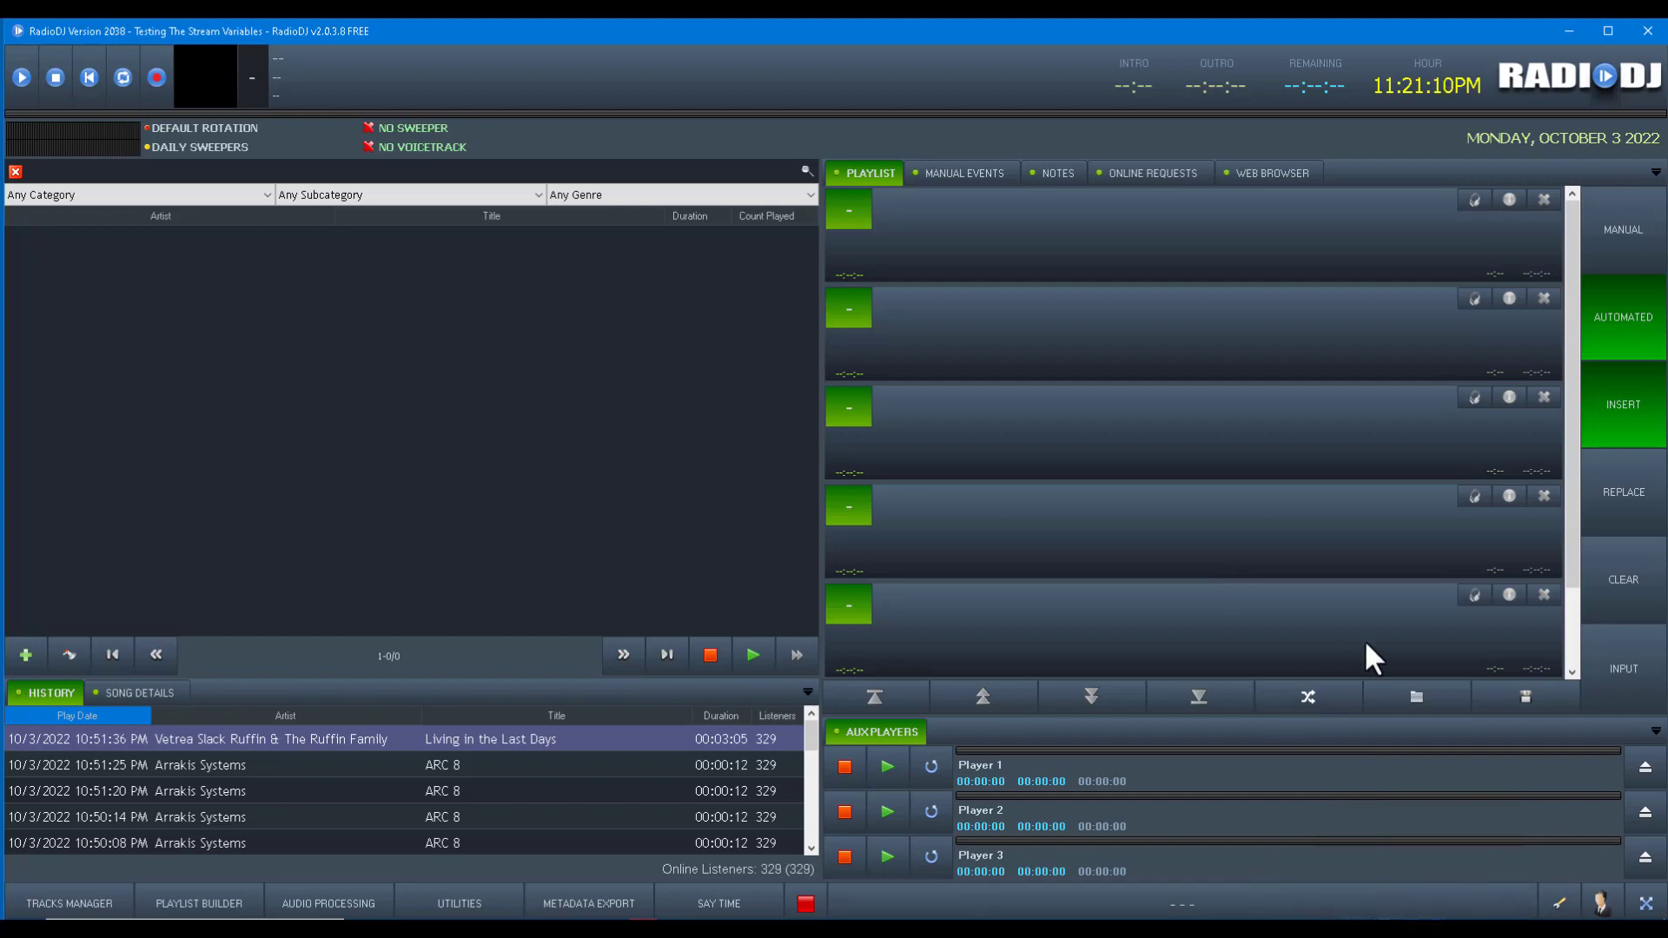
click(1569, 33)
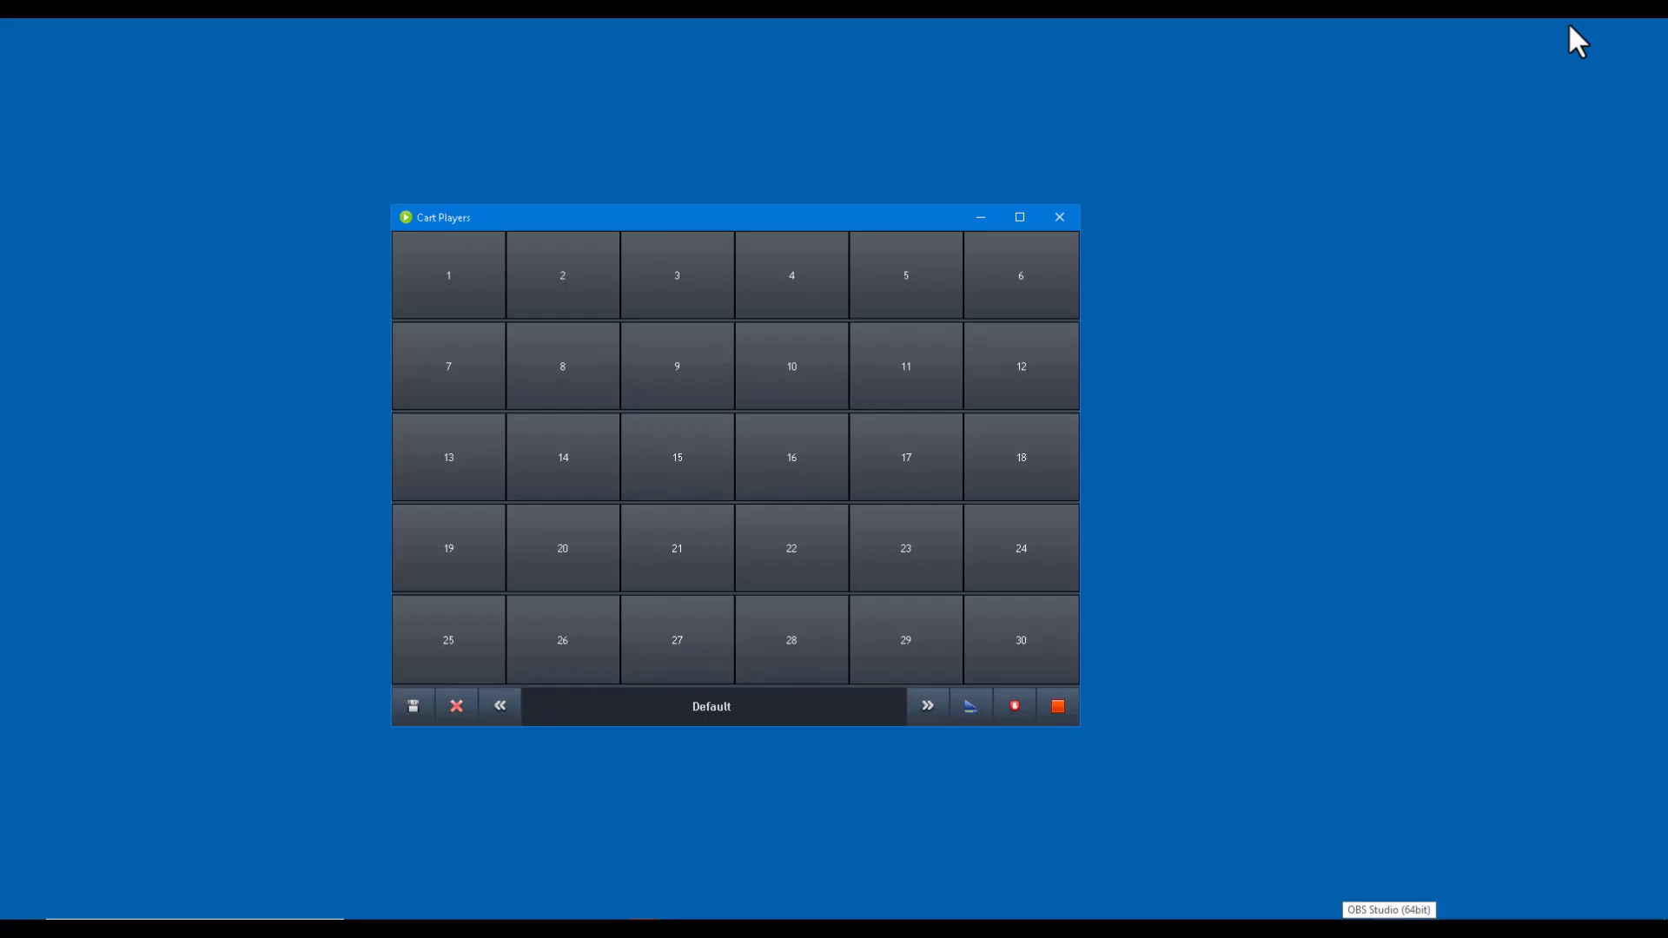
drag(866, 216, 1089, 152)
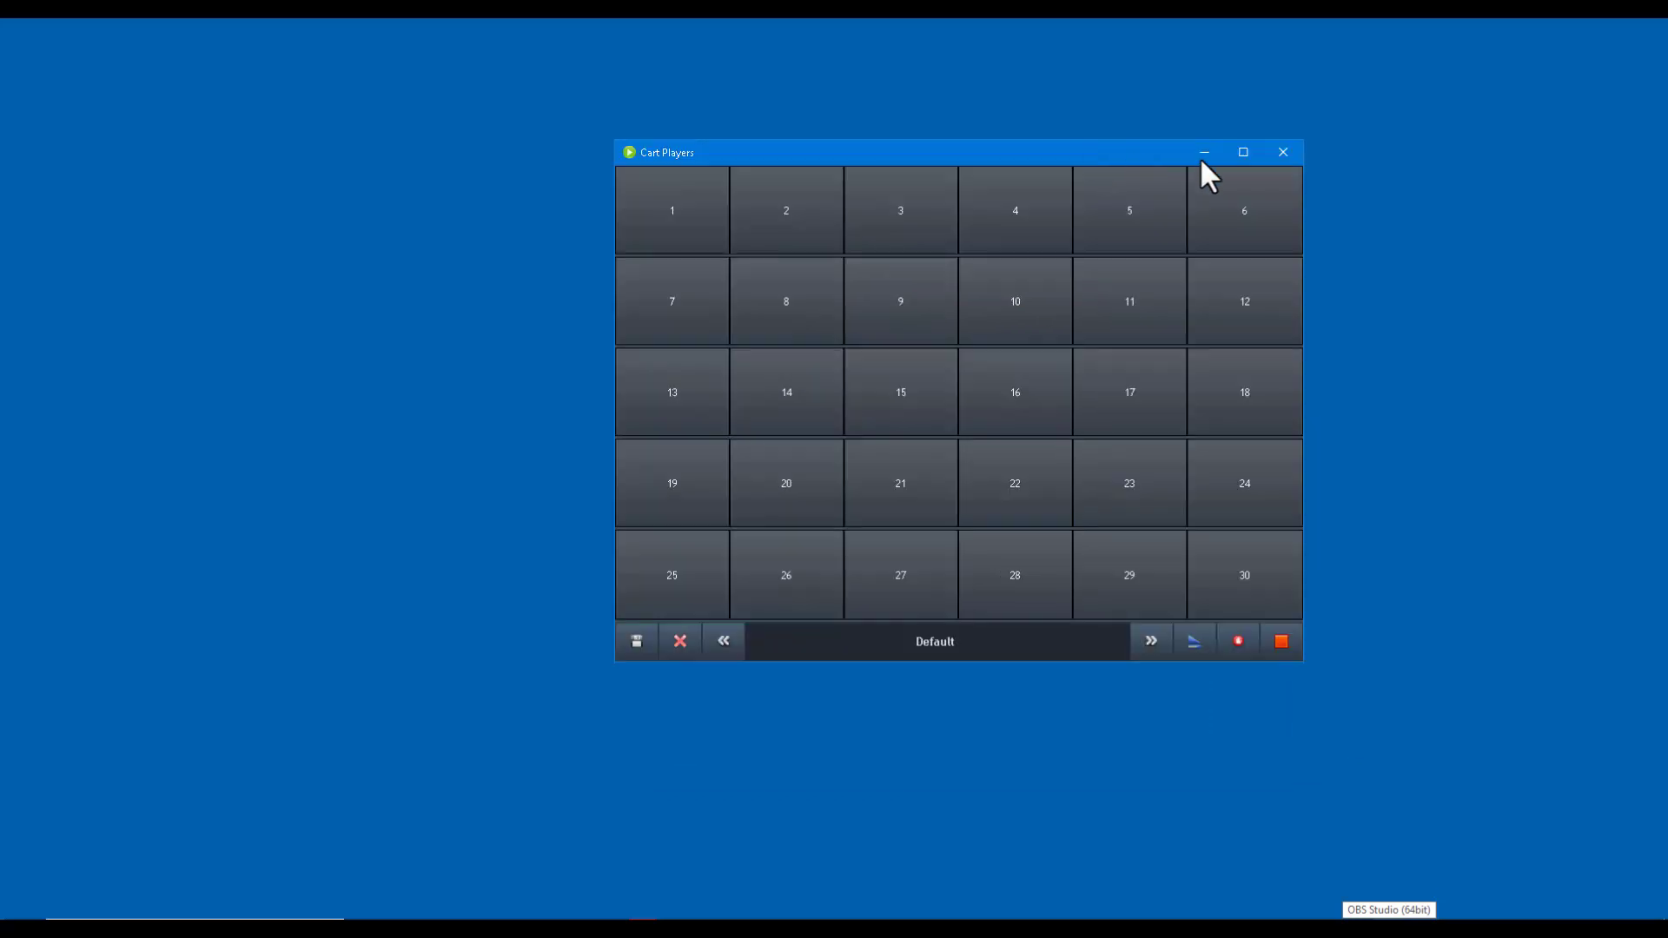
click(1248, 148)
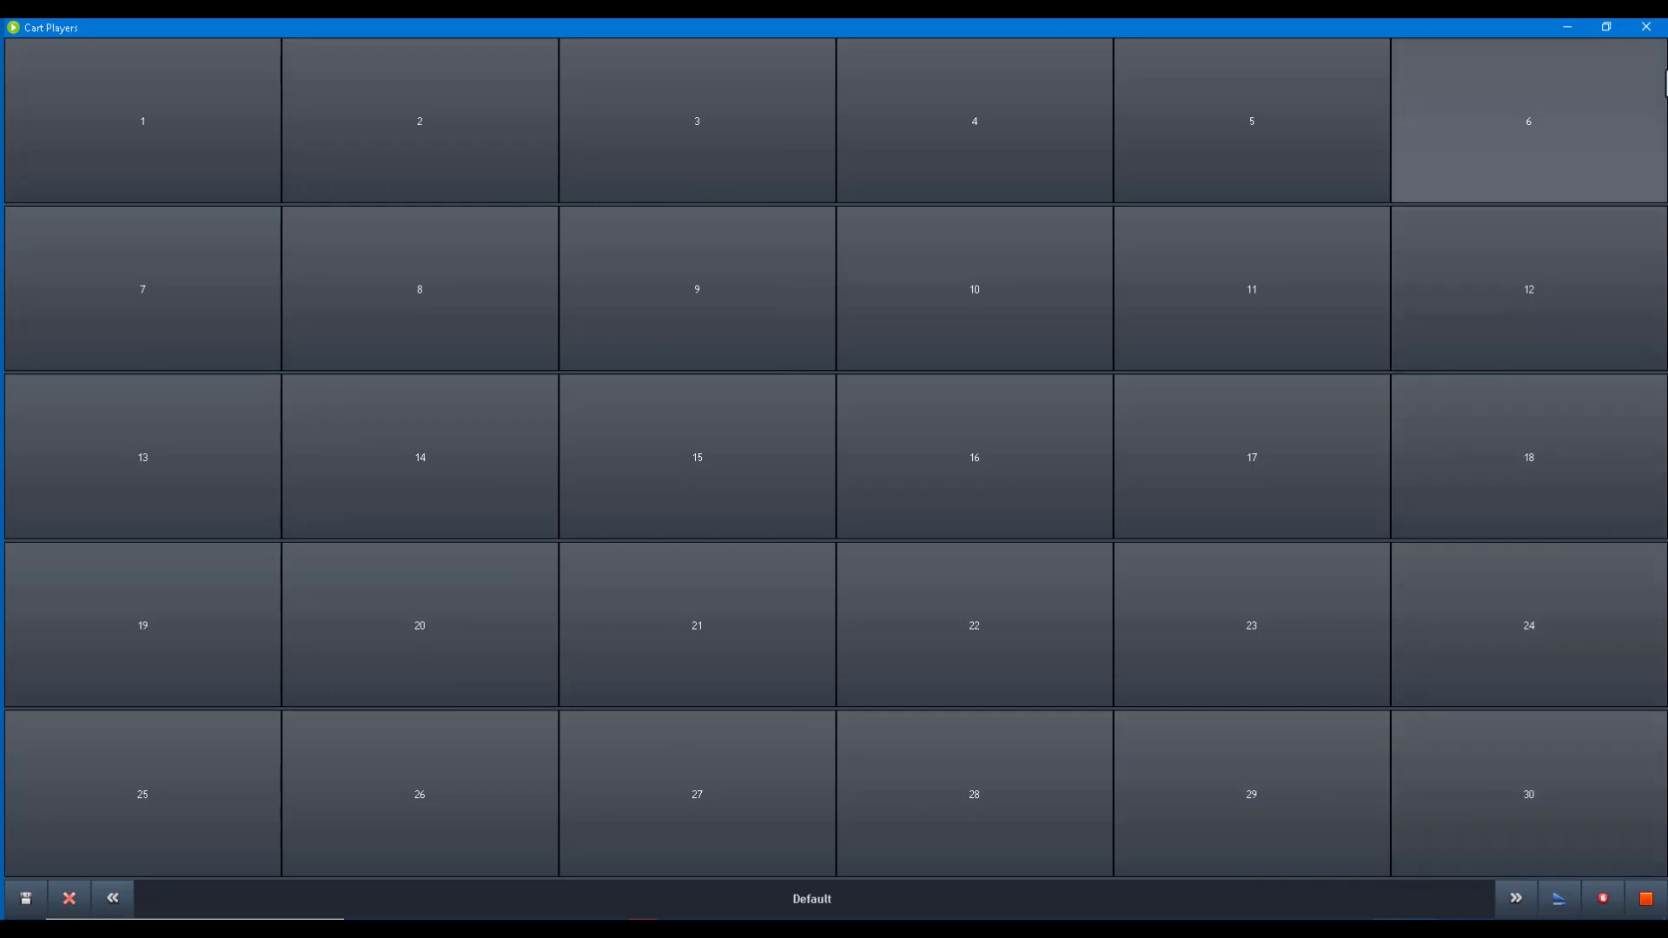
click(1659, 29)
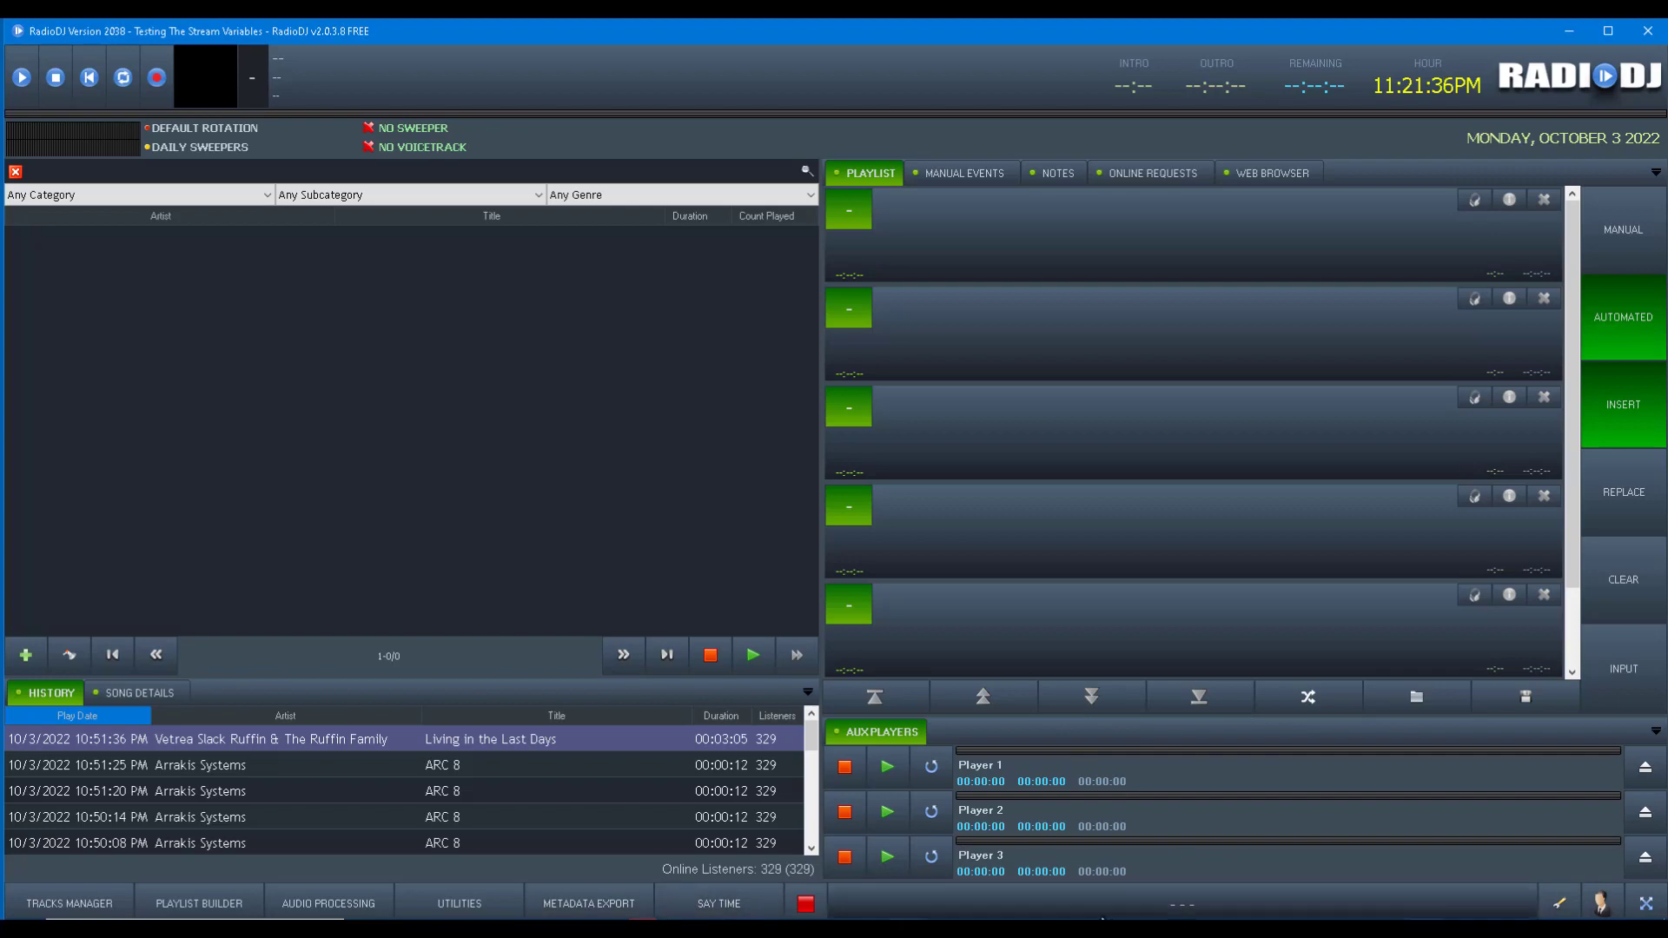
Add Instant Players to the shortcut buttons in the program options and close the settings and configuration windows
click(1561, 907)
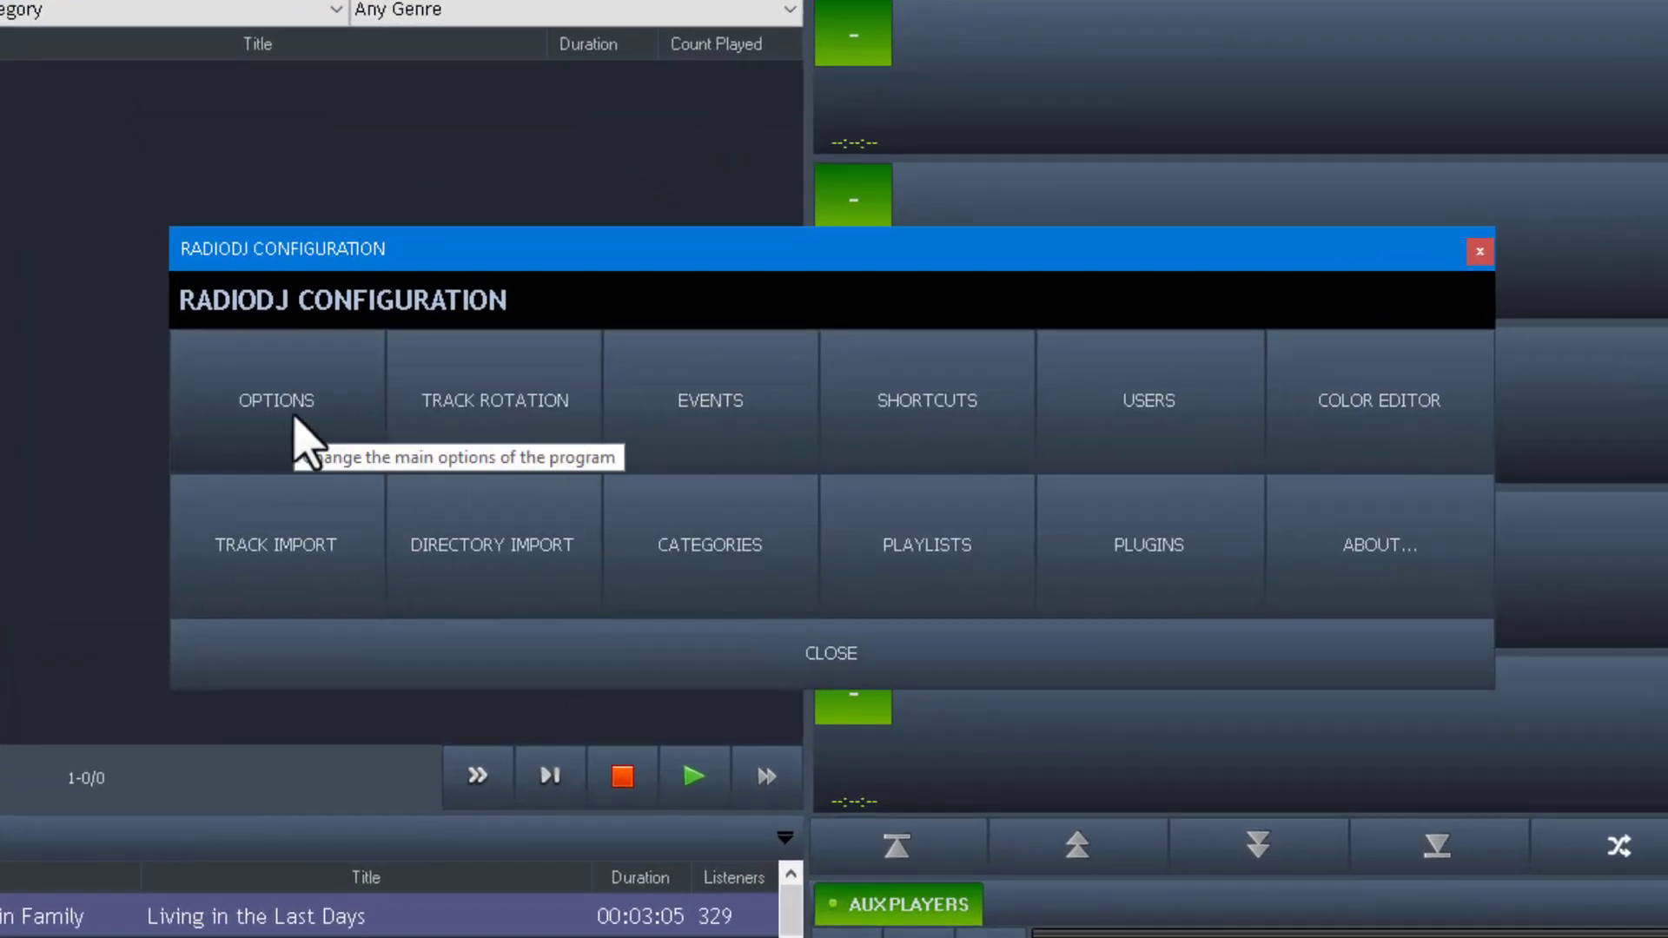
click(304, 415)
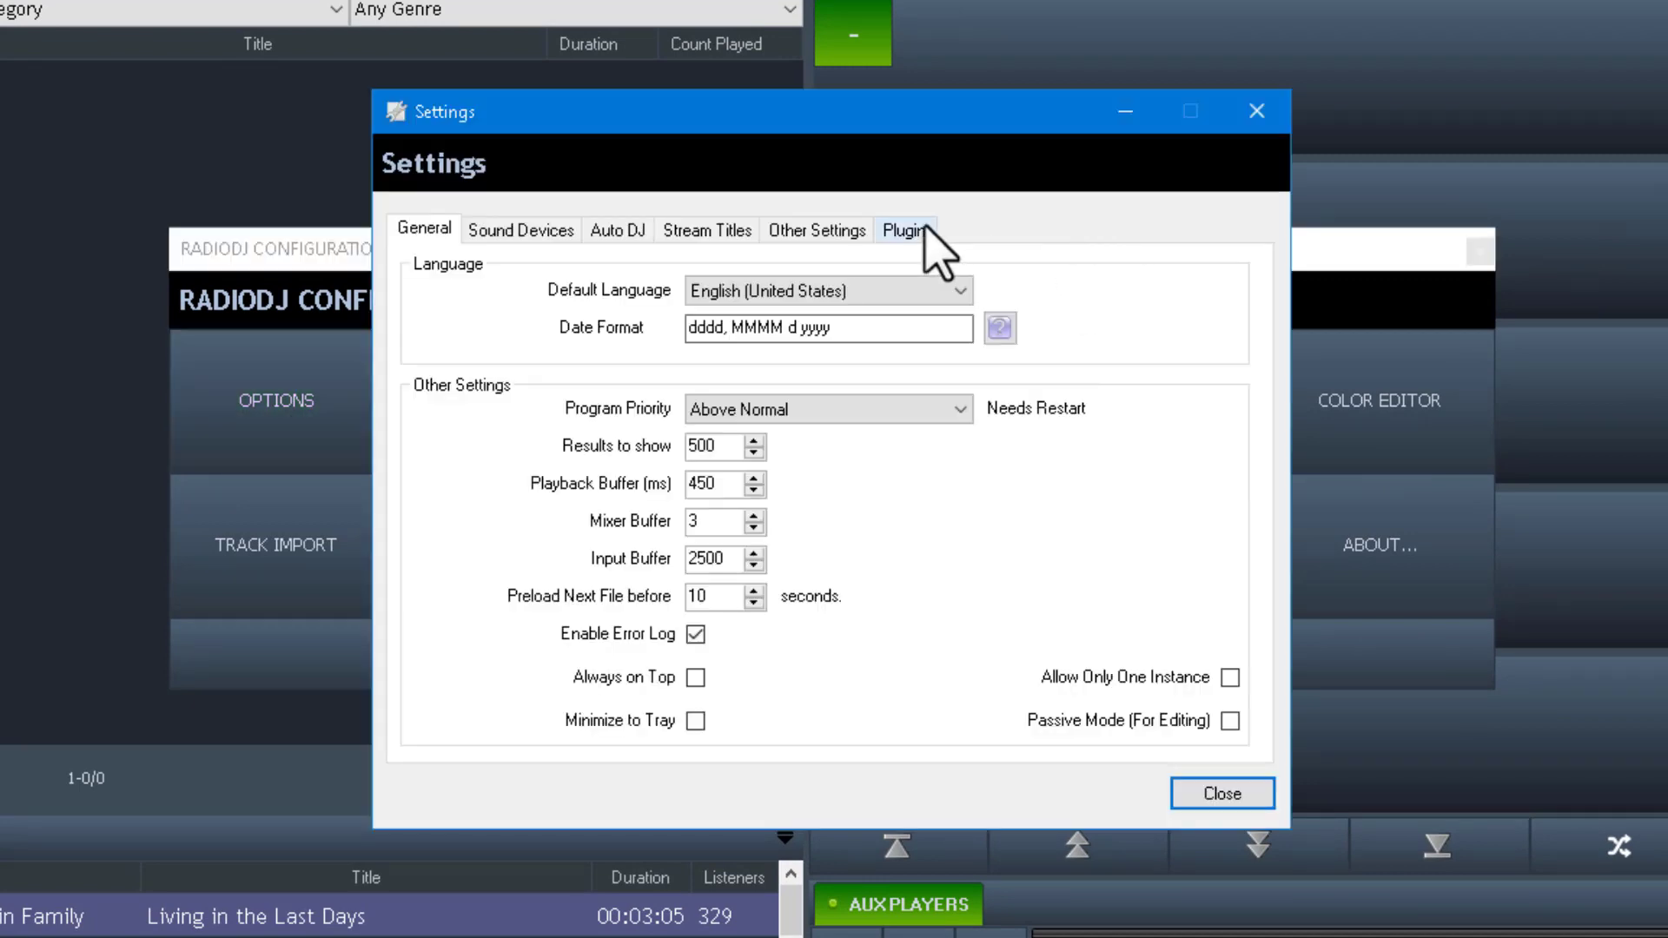
click(821, 233)
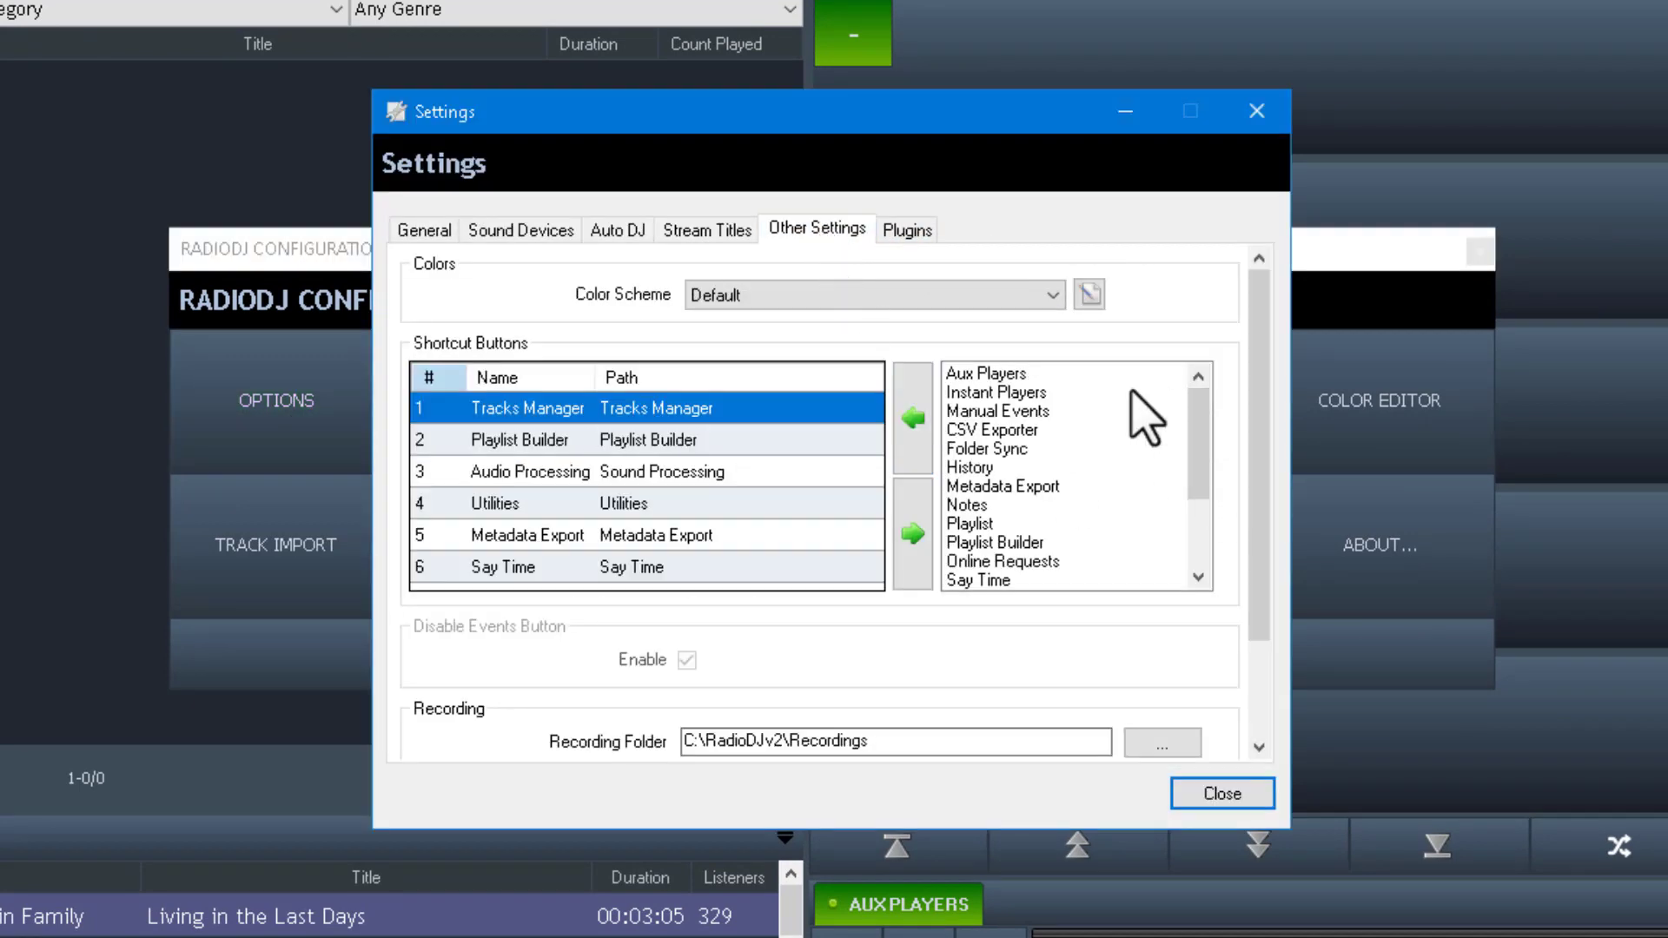
click(1037, 398)
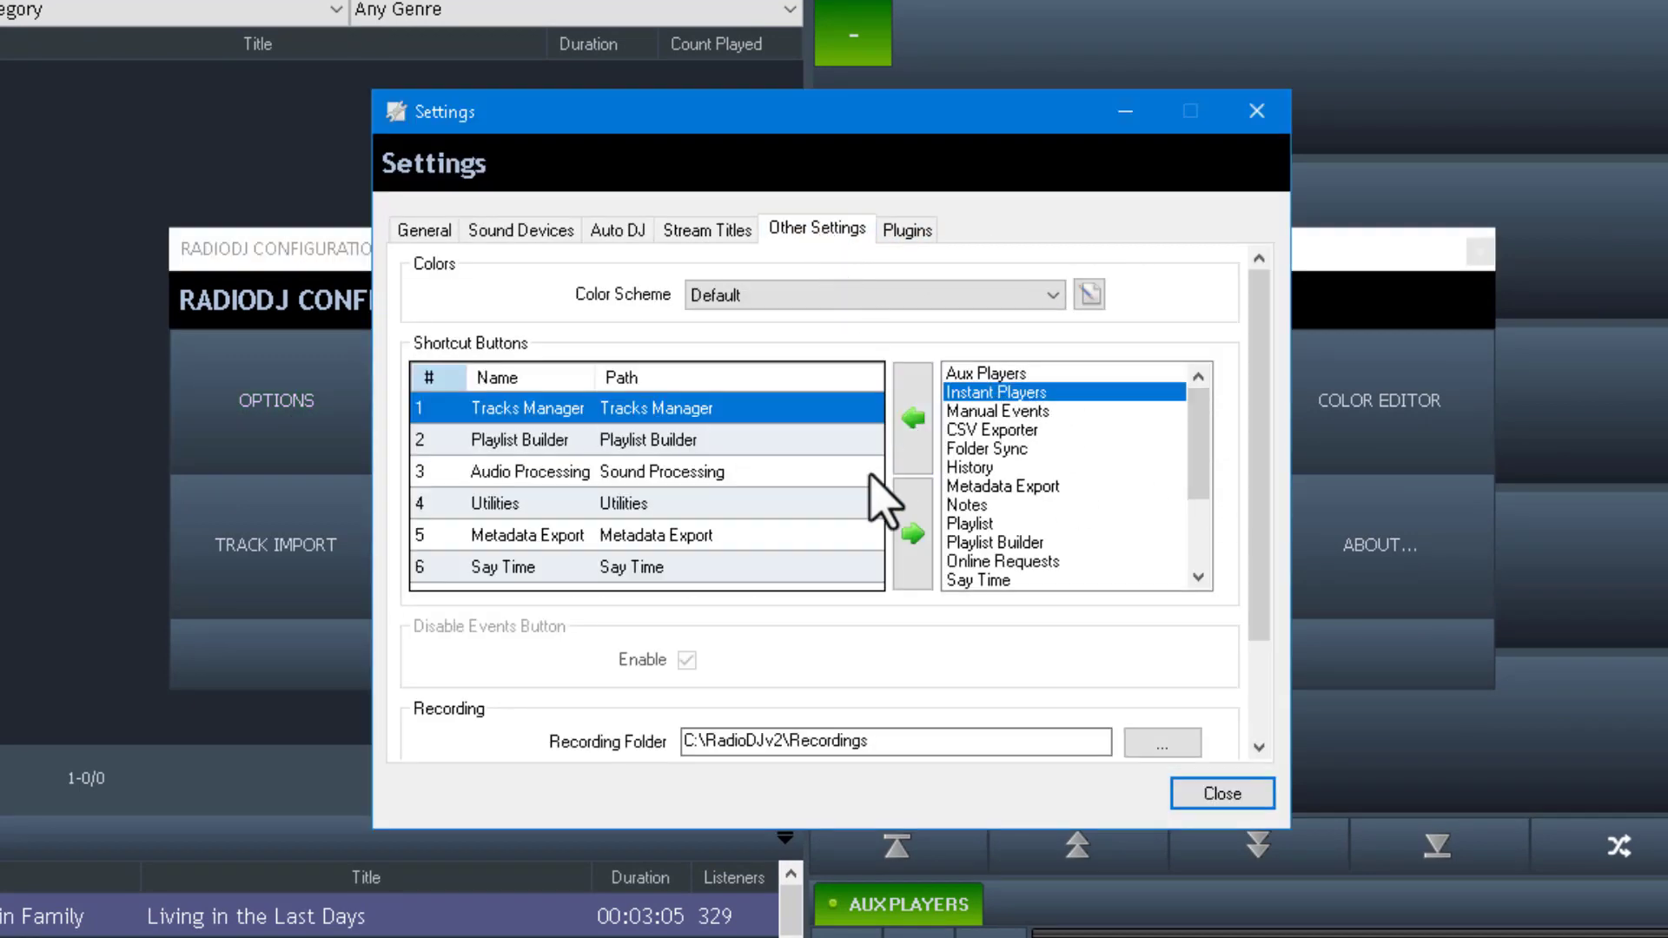
click(916, 420)
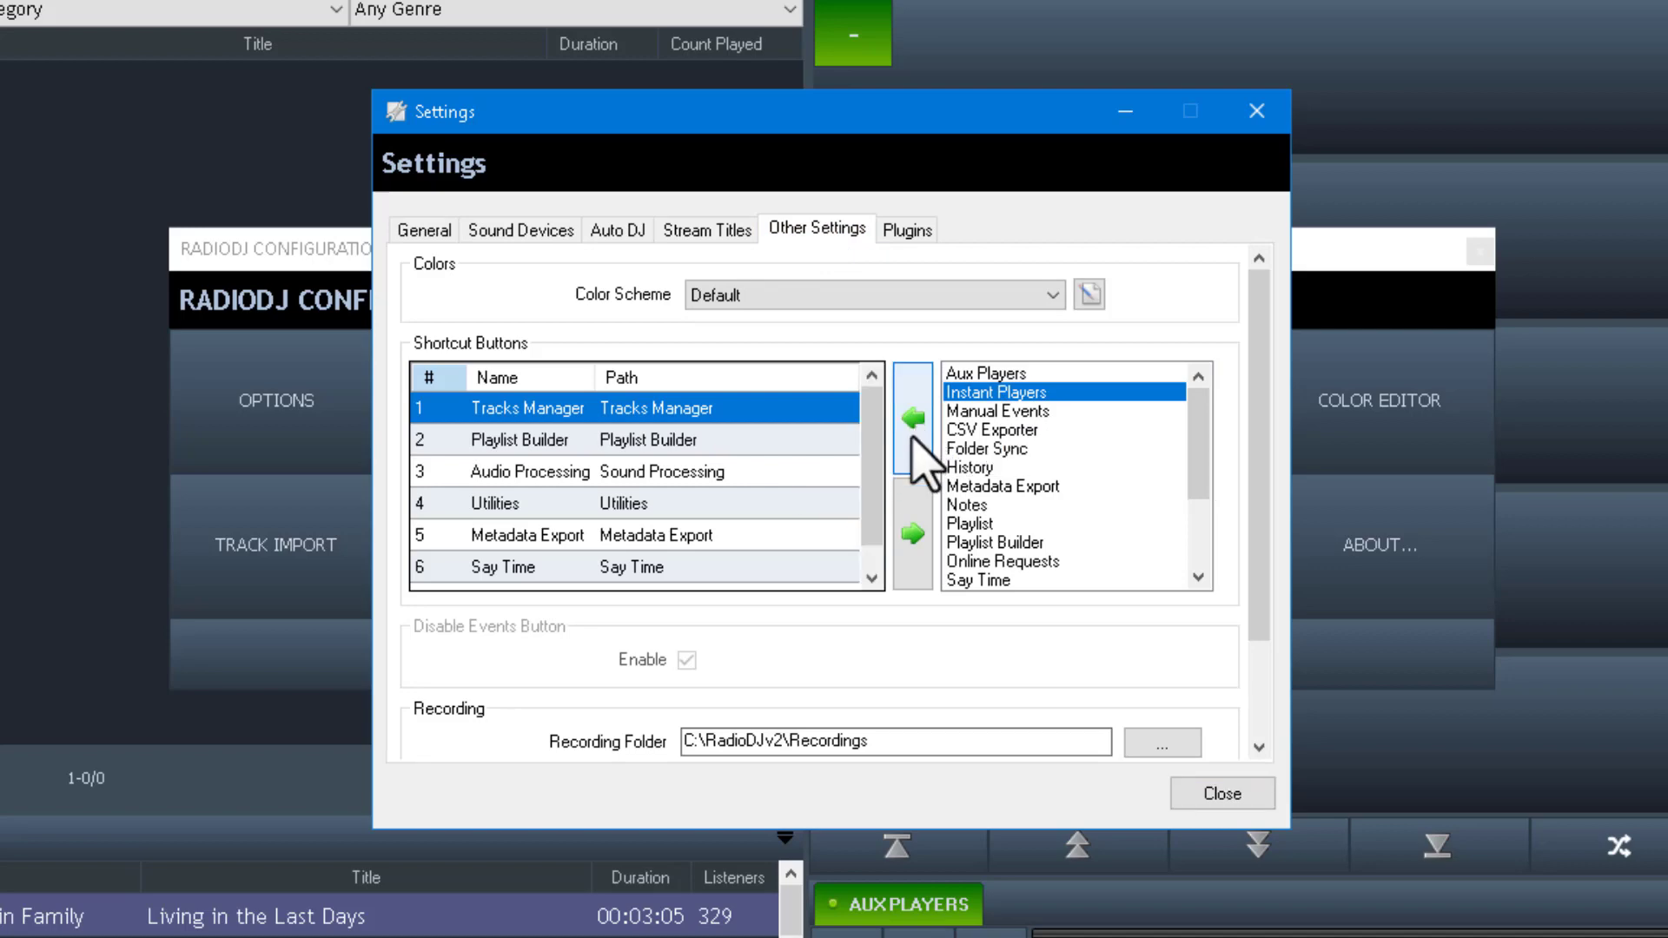
click(1232, 793)
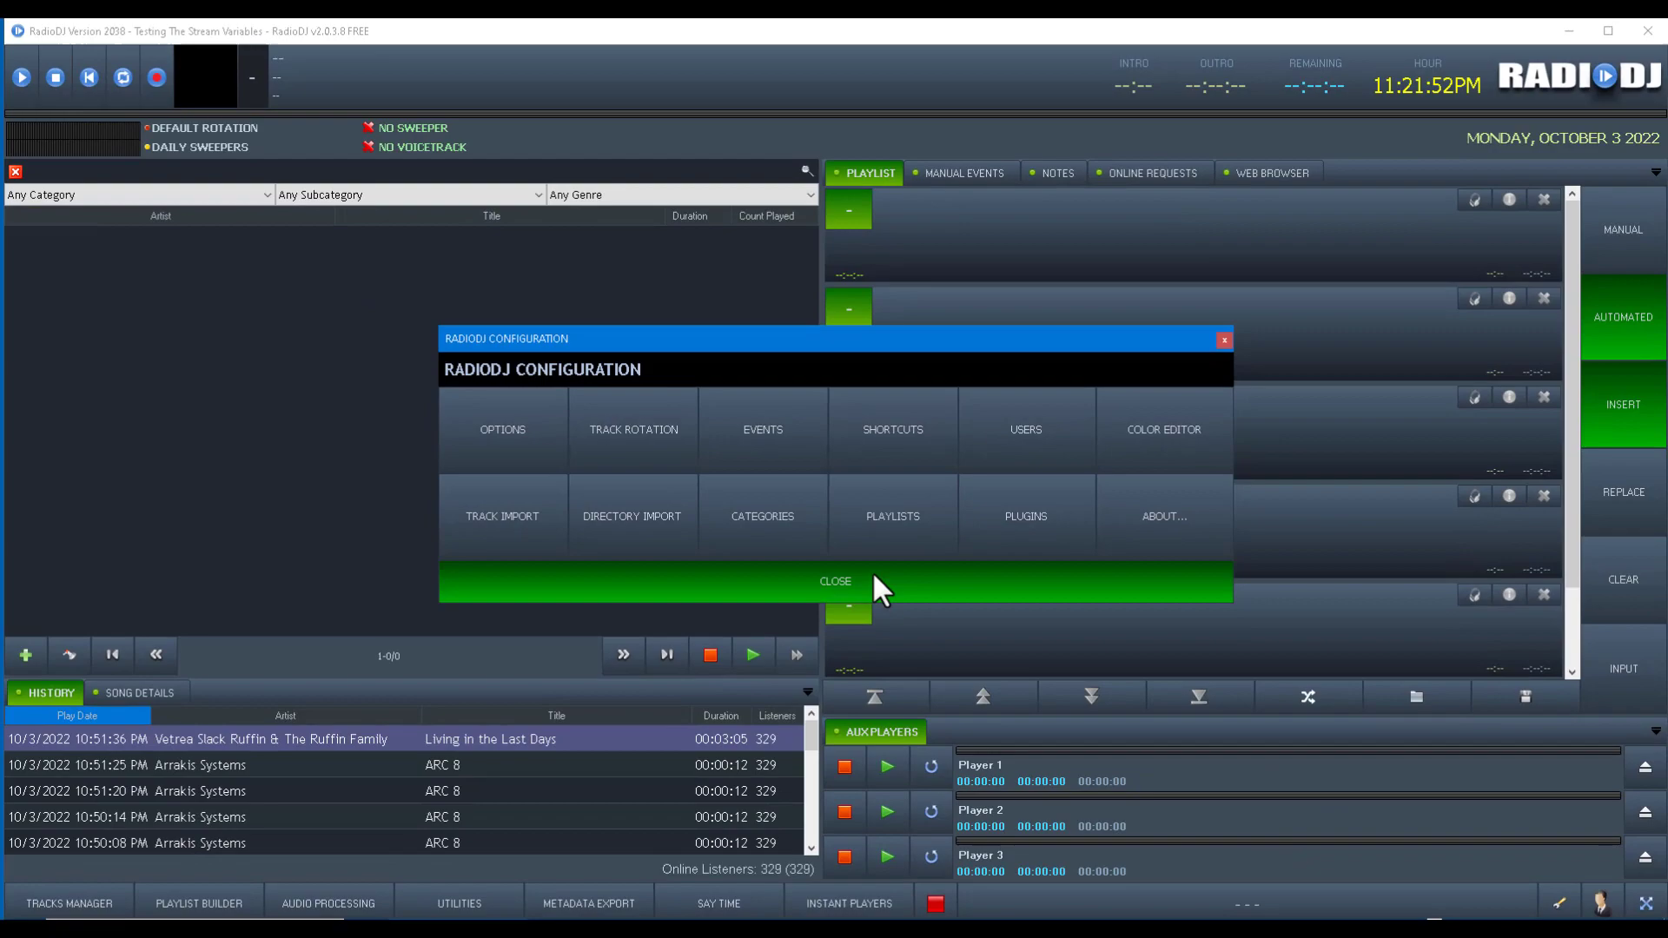
click(882, 595)
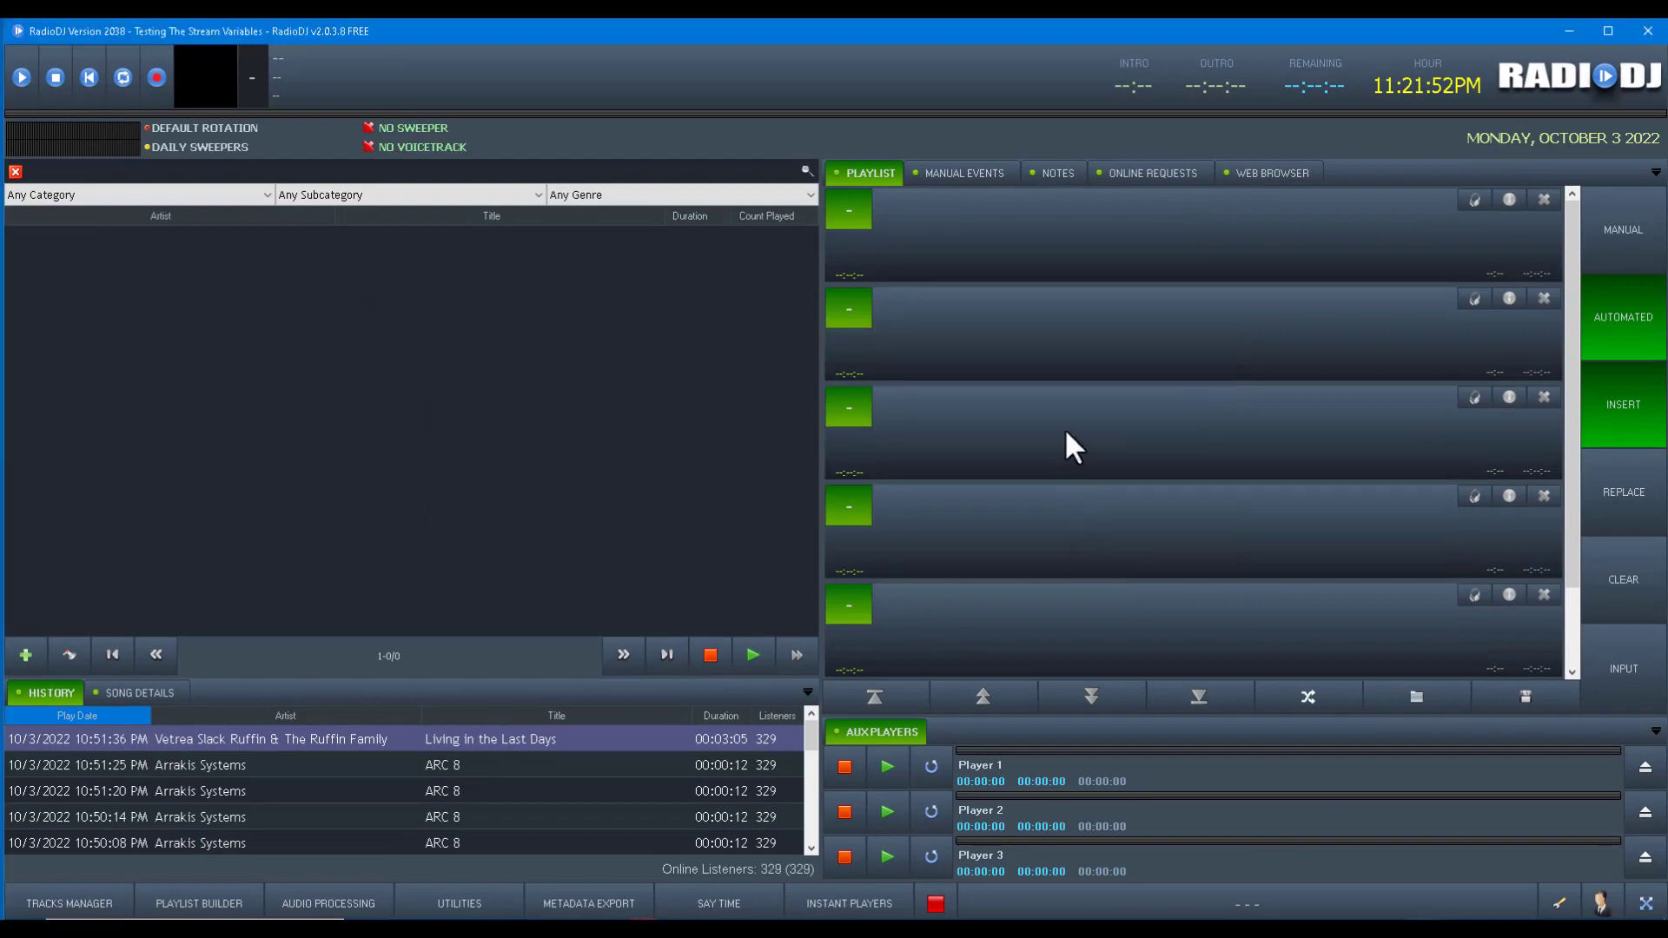
Test the Instant Players shortcut twice, restoring the maximized Cart Players window to its smaller size and closing it each time
click(868, 908)
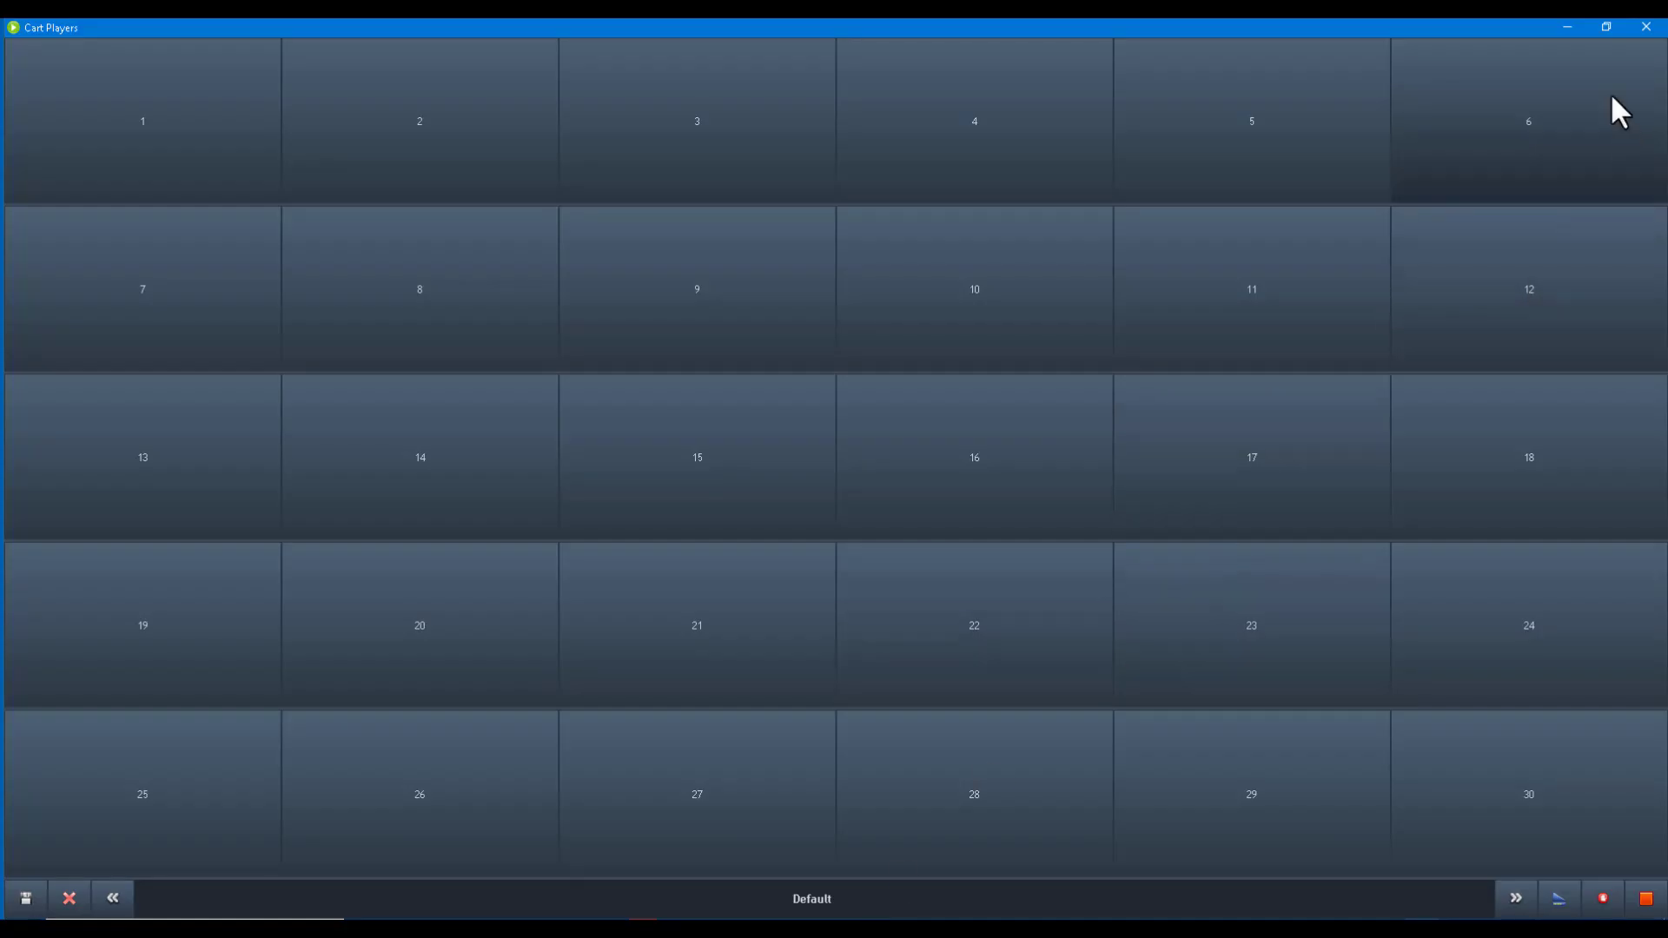
click(1606, 27)
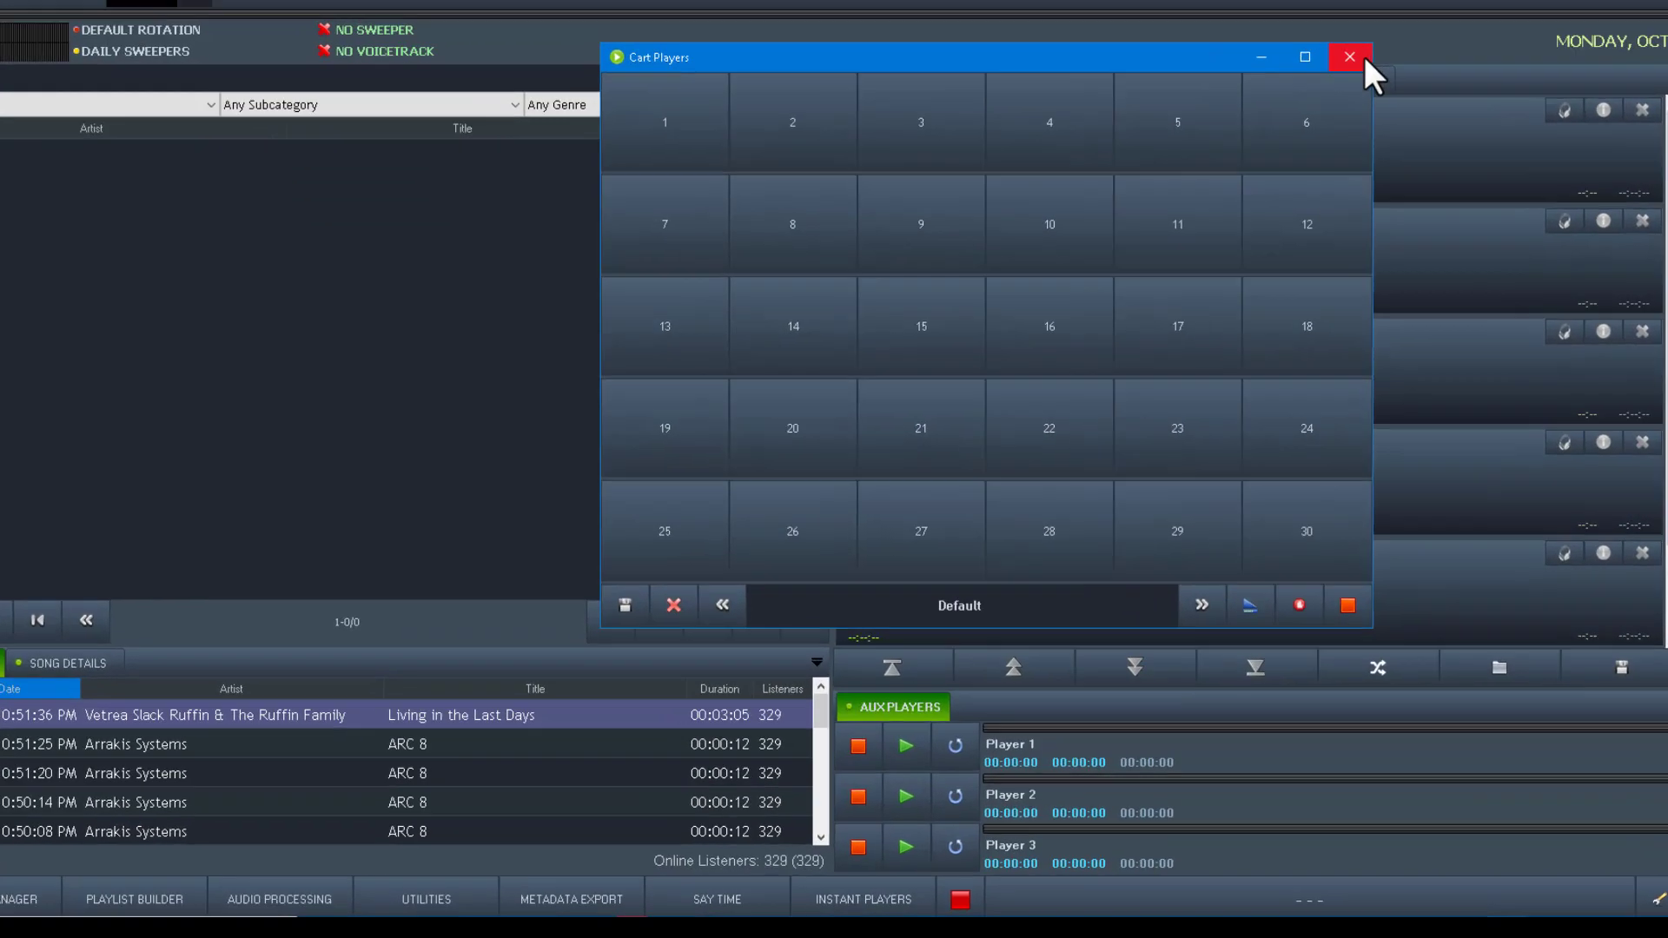
click(1364, 58)
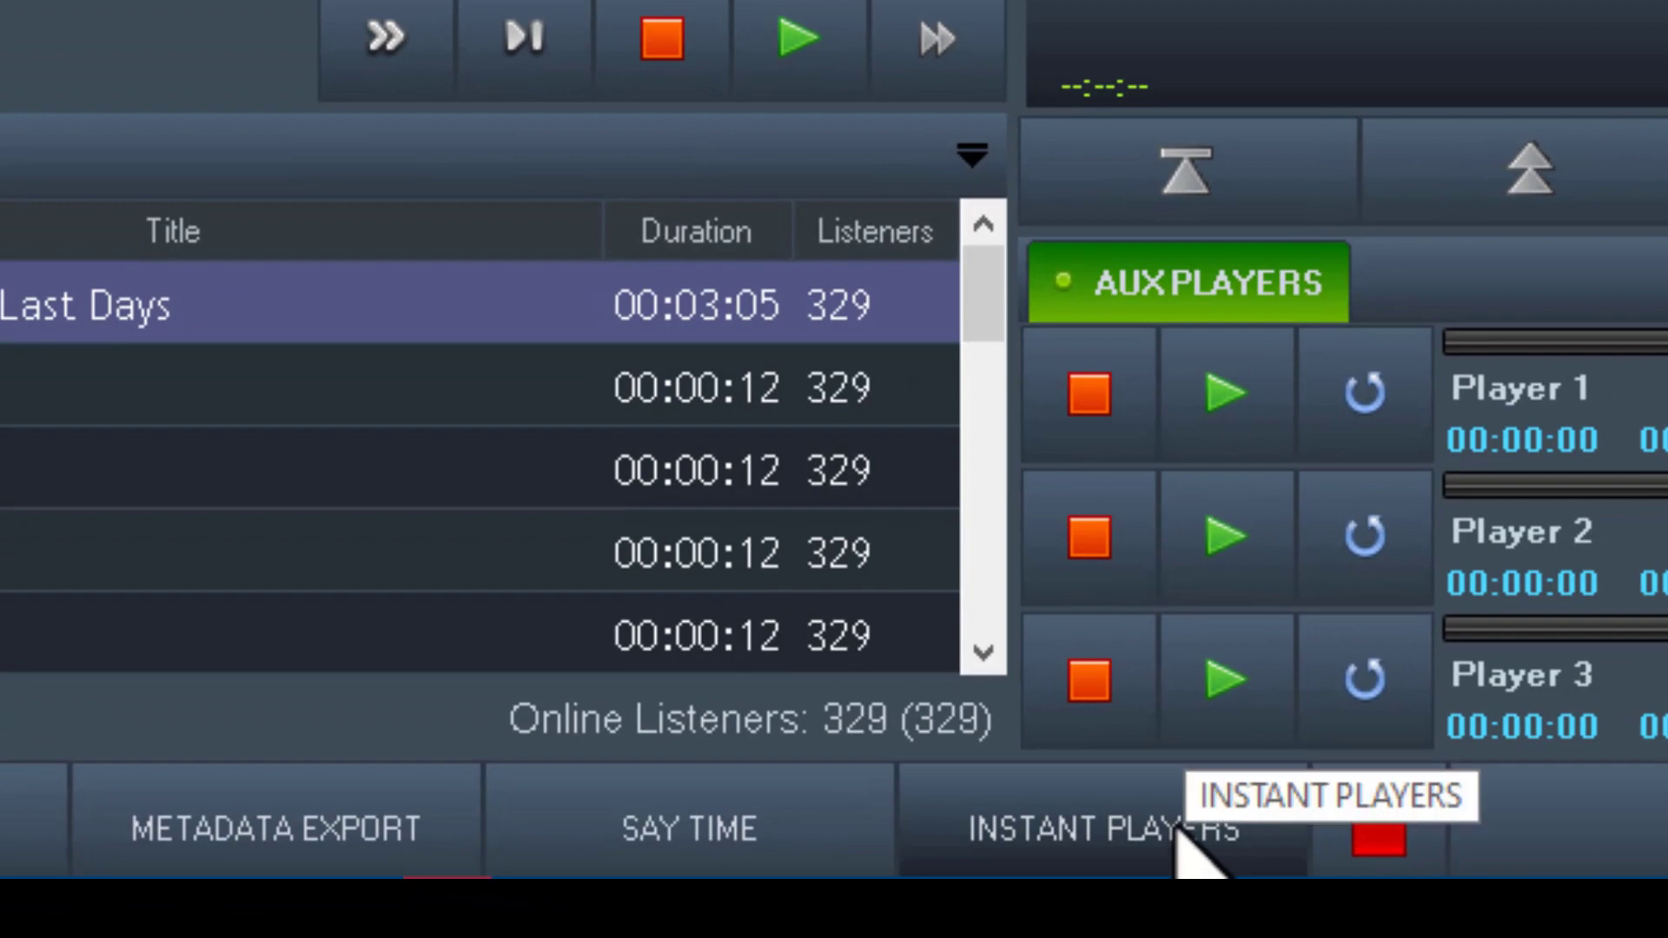
click(1144, 838)
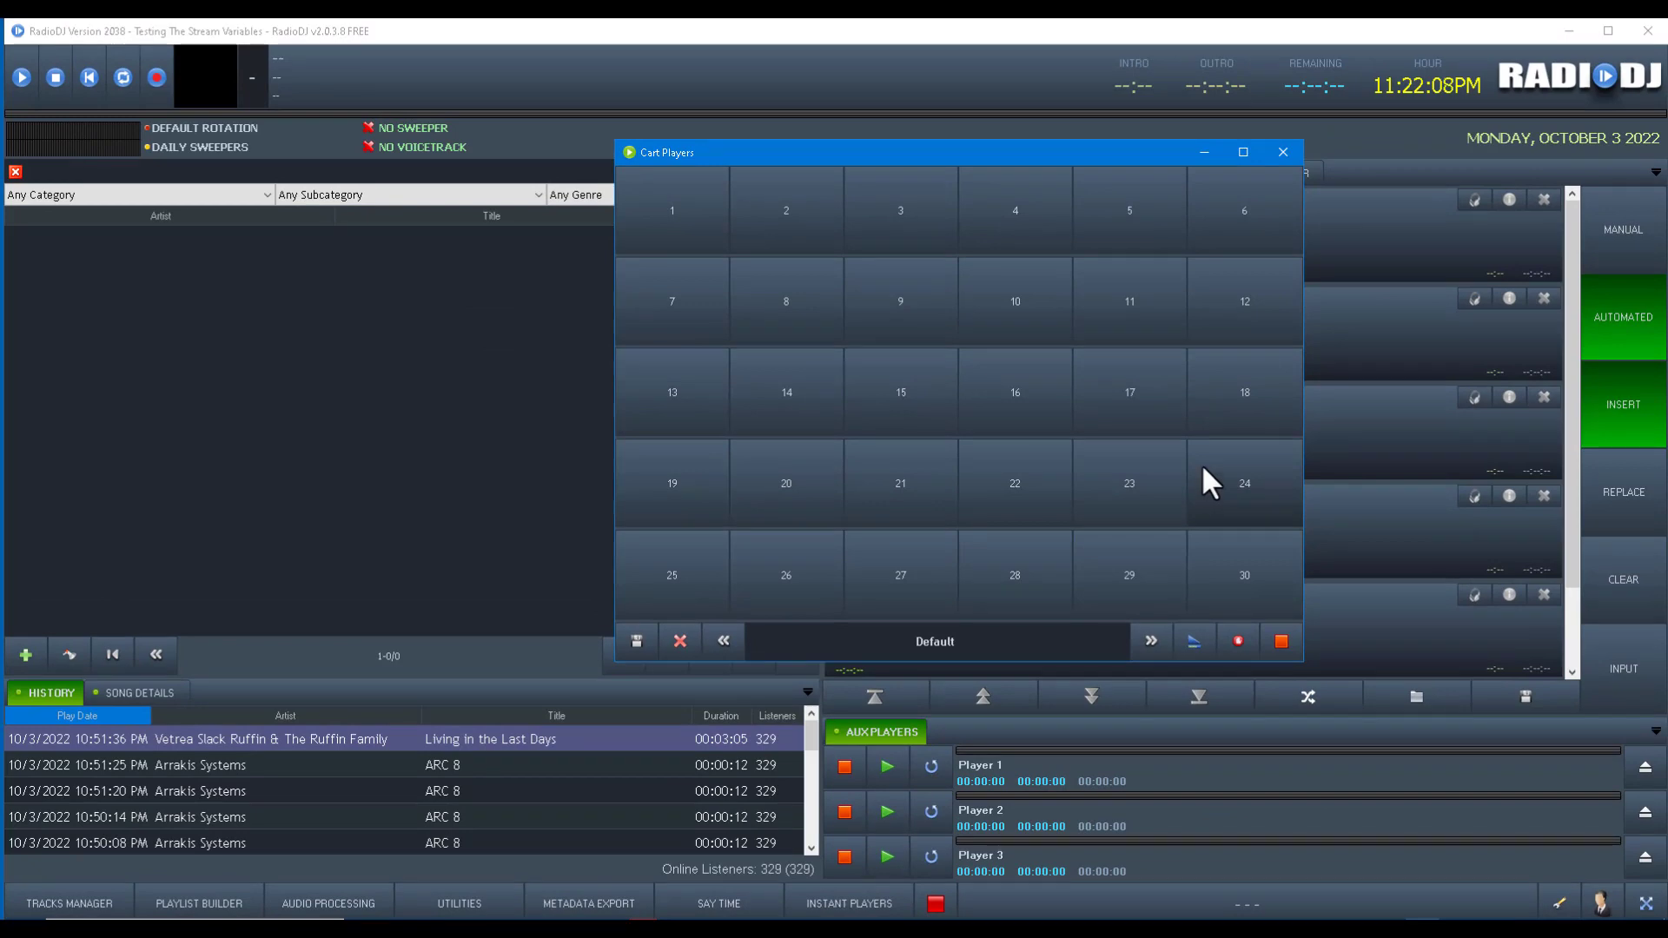
click(1291, 153)
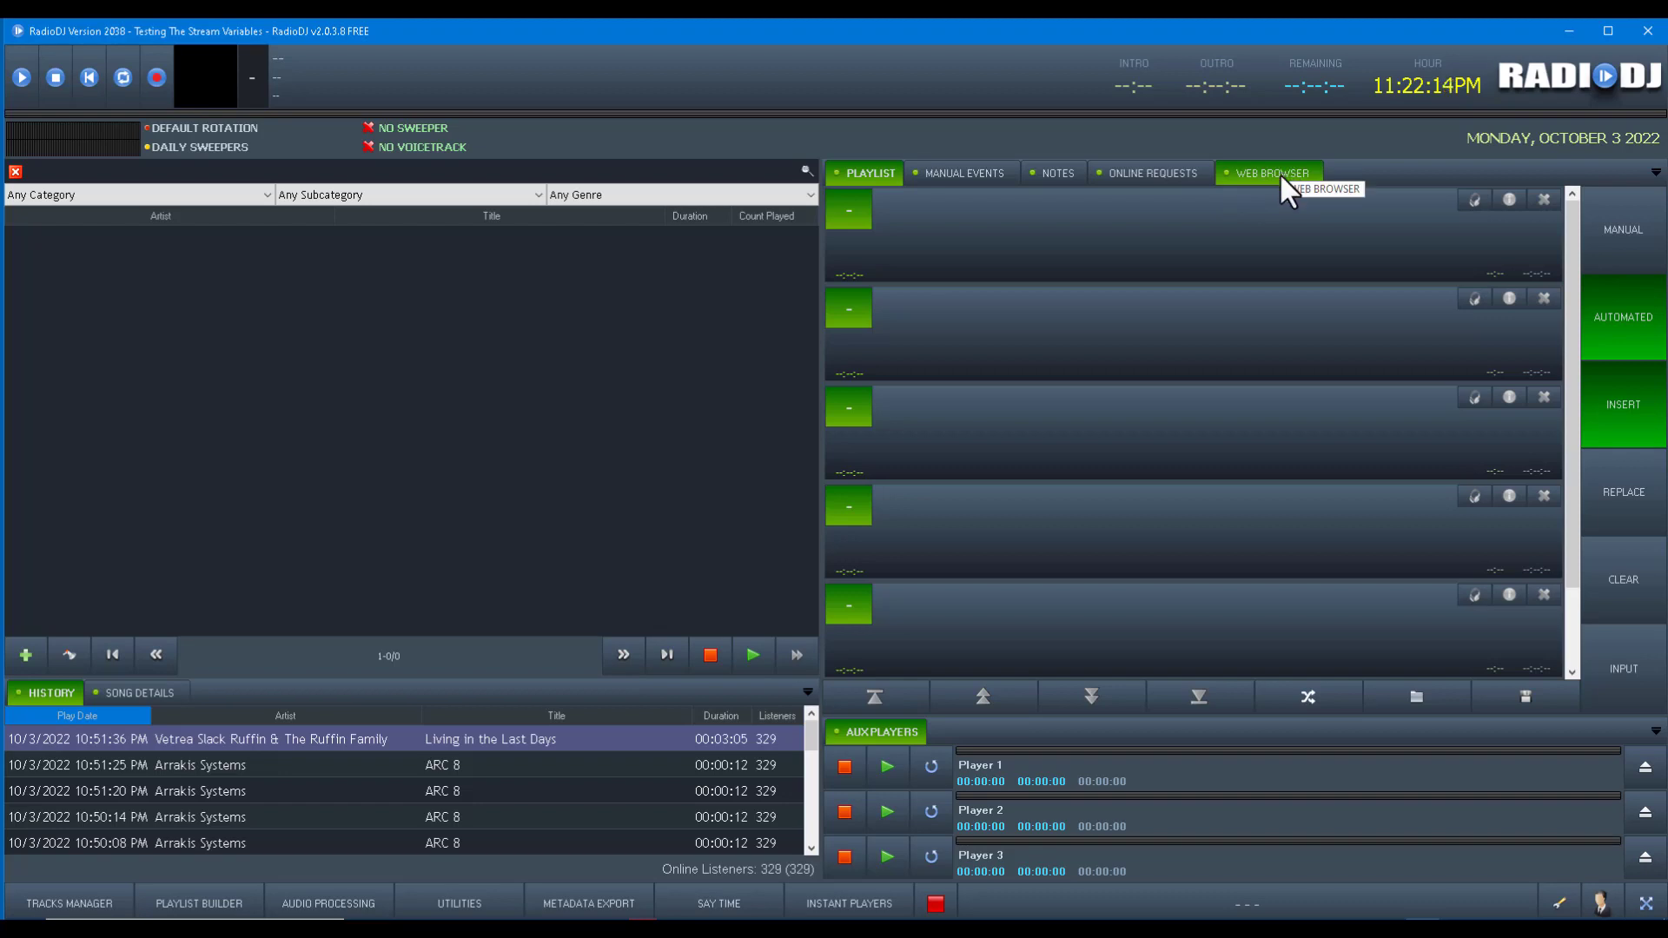
Move the Aux Players plugin to plugin zone 1, save the options and close the plugins and configuration windows
click(1559, 904)
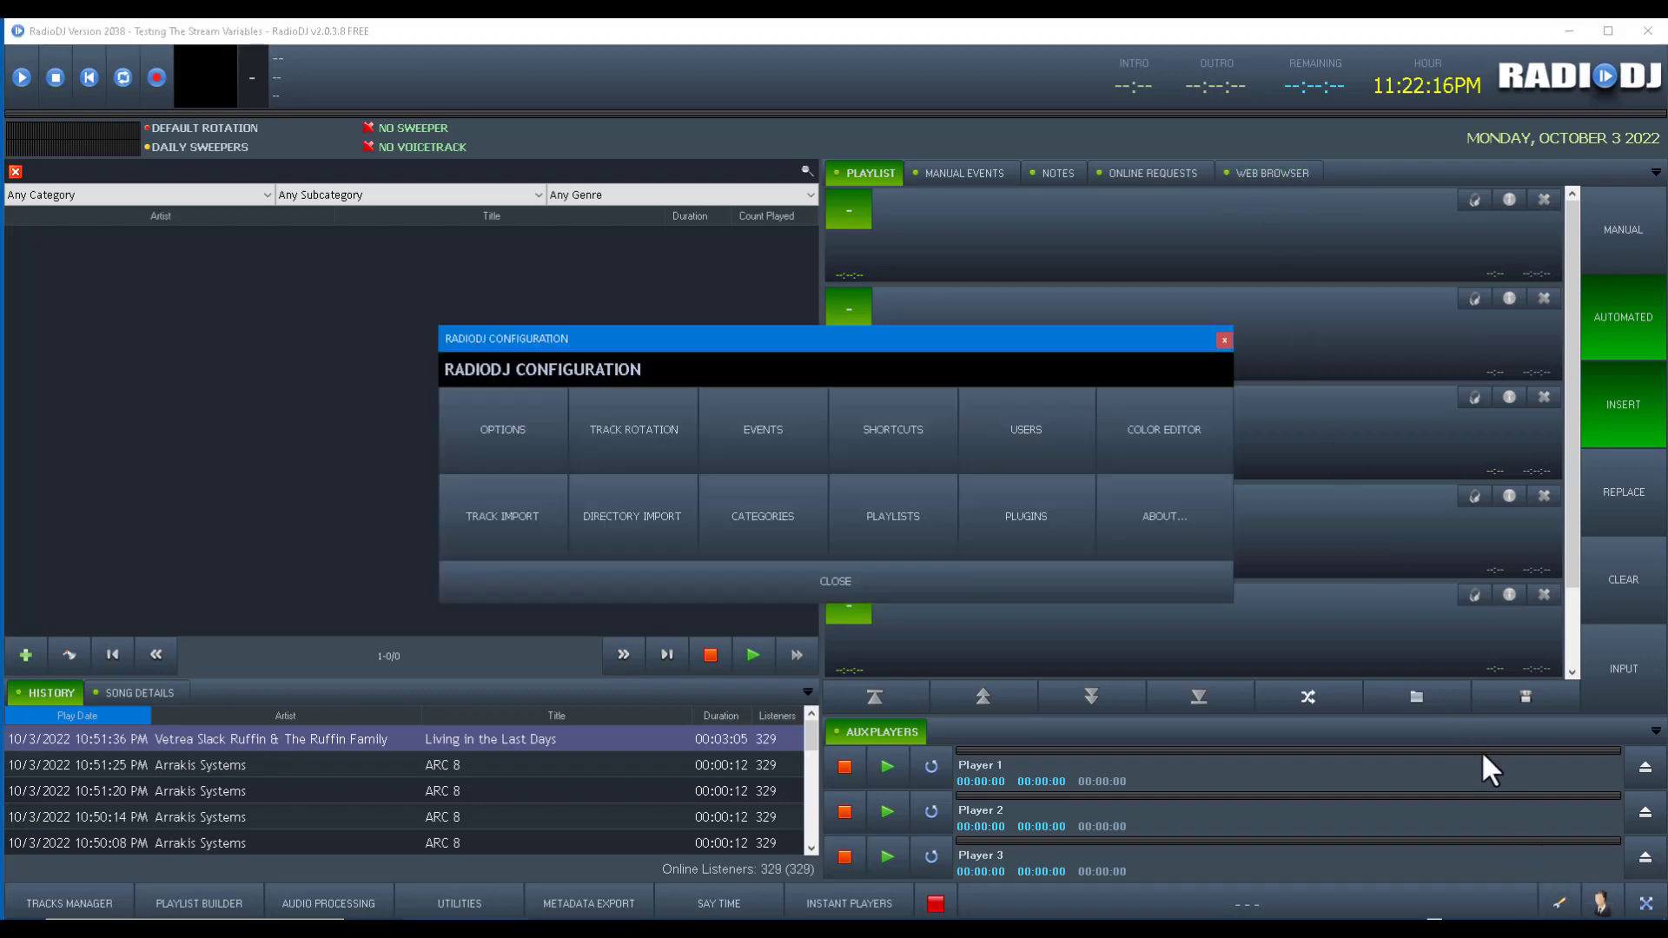
click(1052, 508)
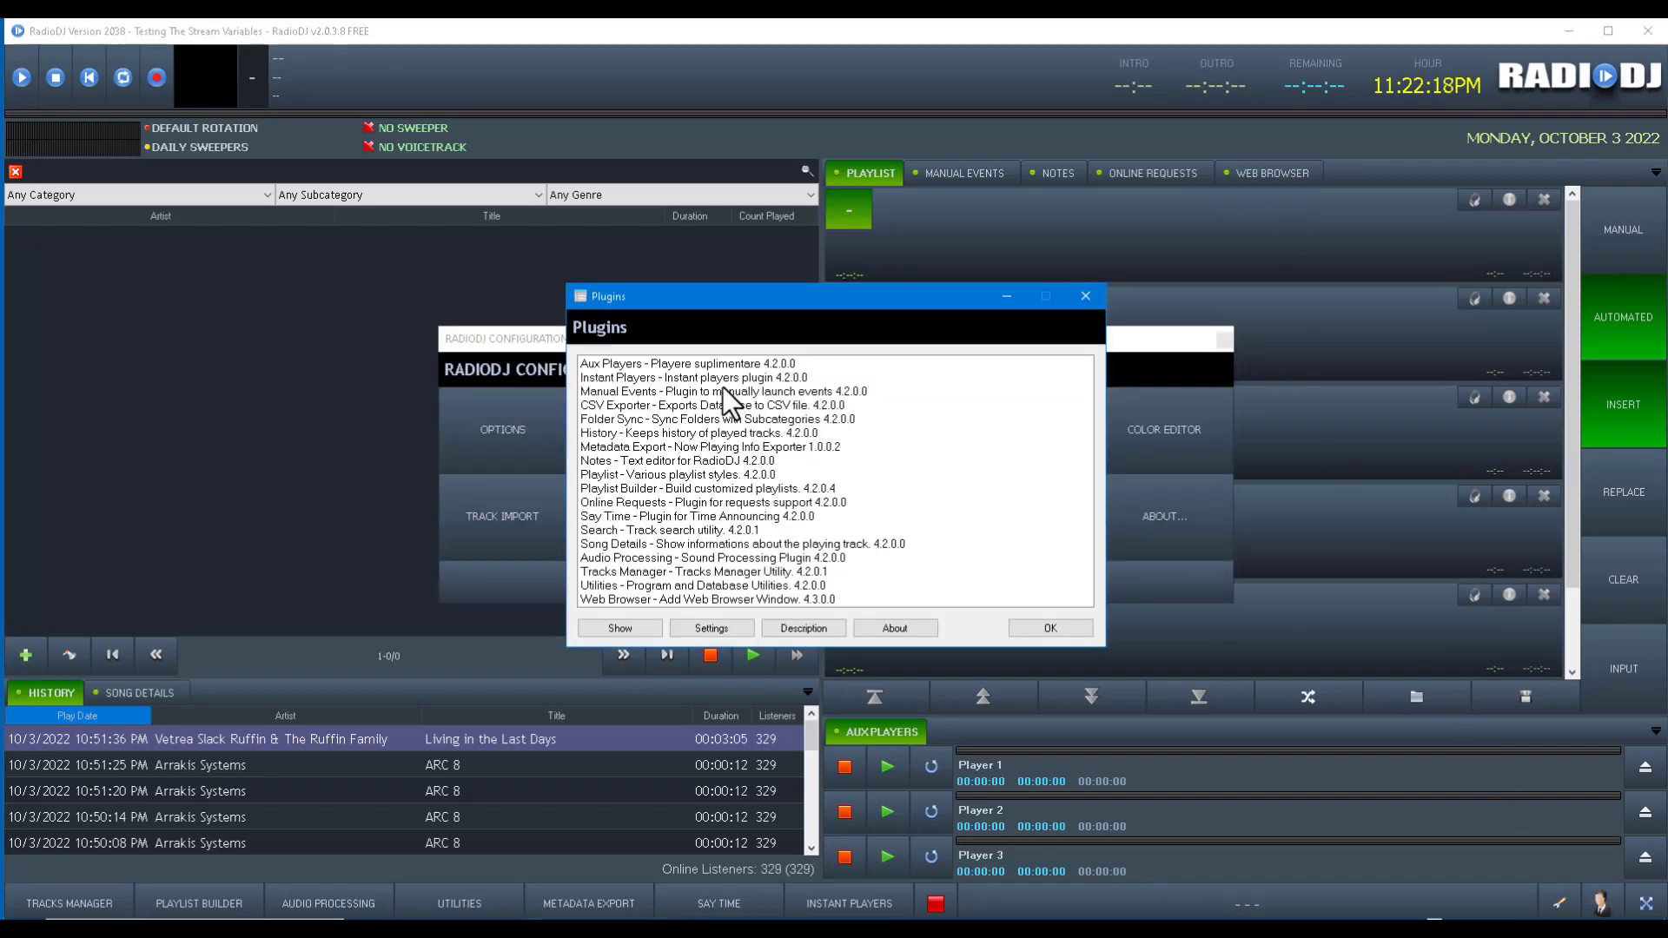
double_click(703, 363)
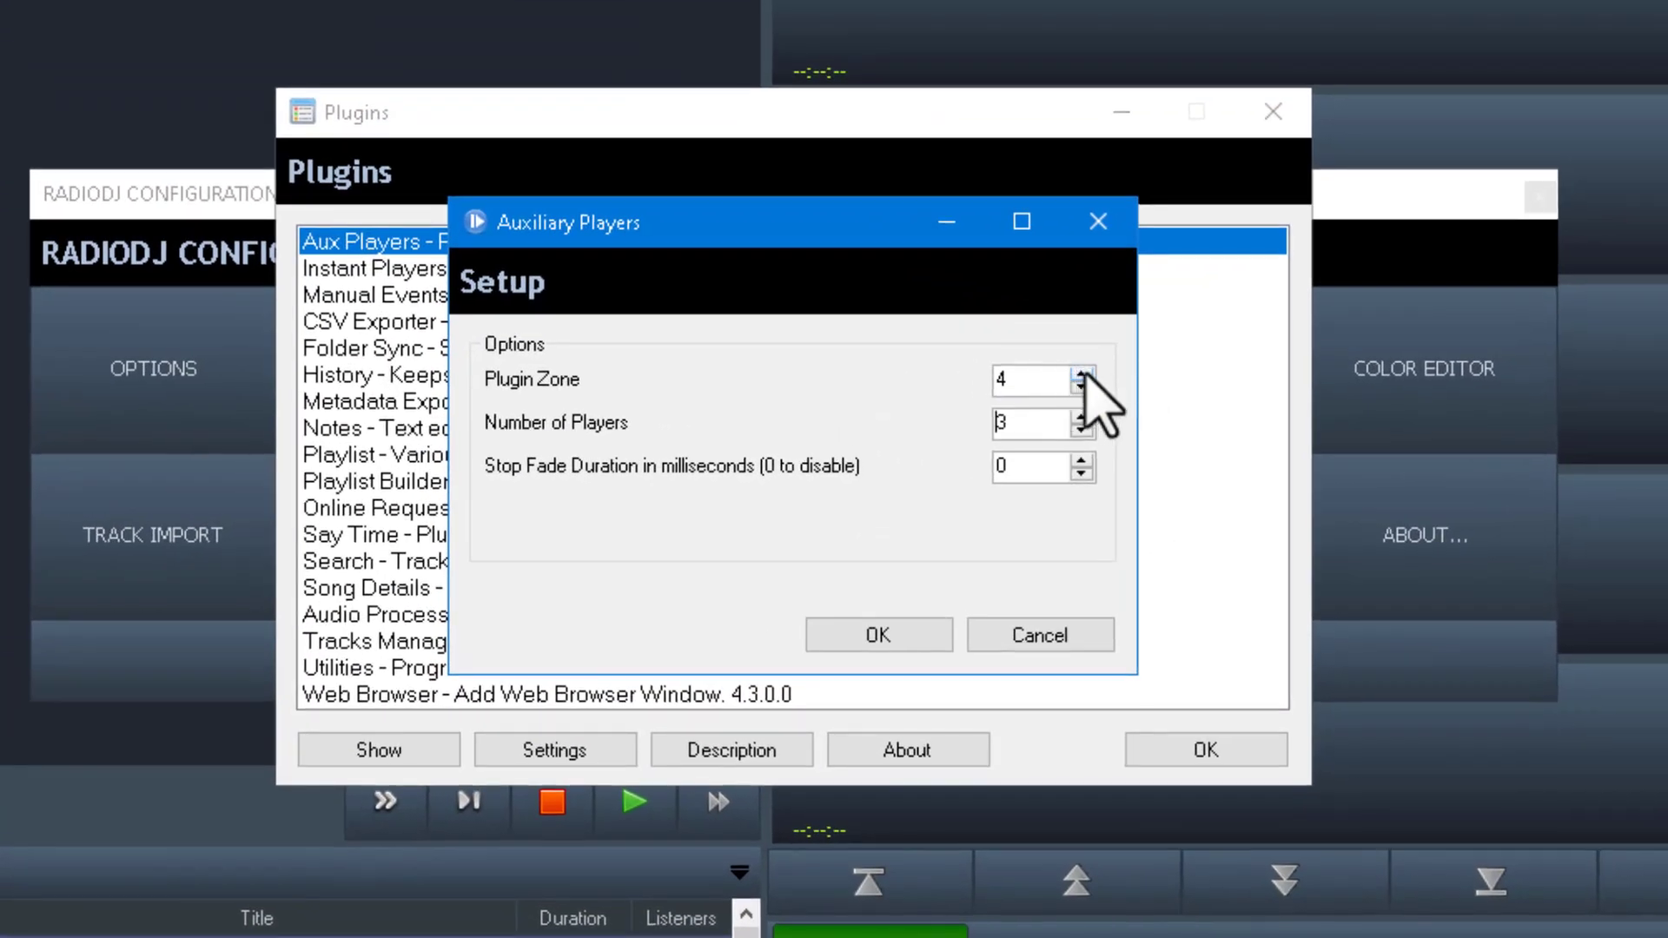
click(1081, 387)
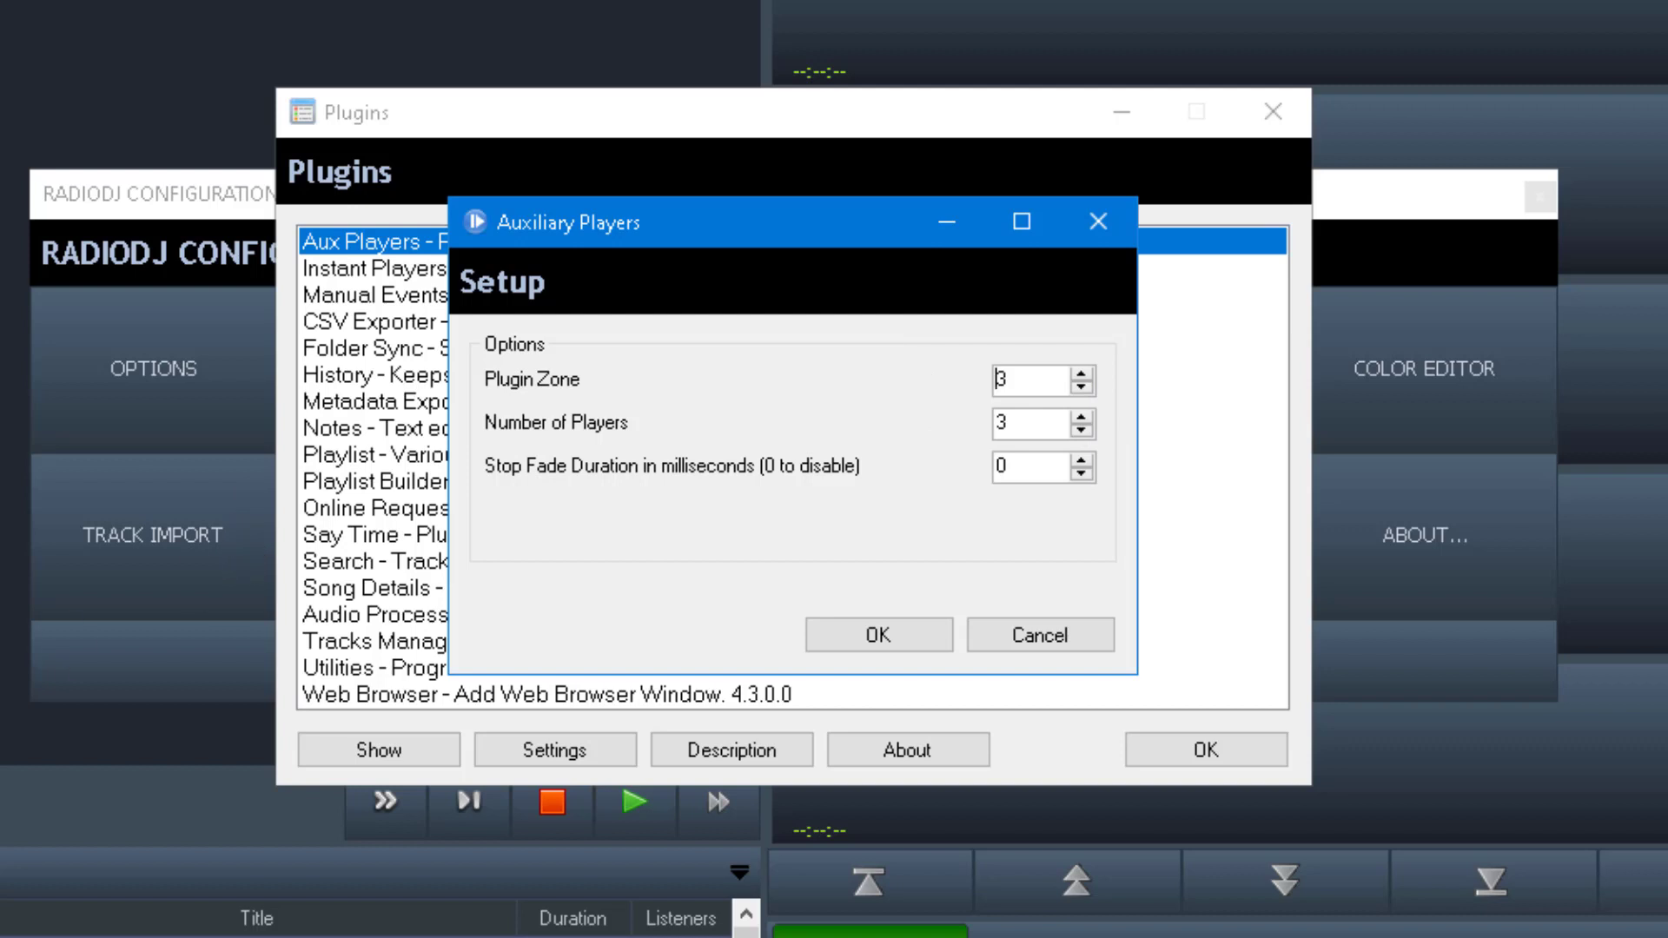
click(1082, 387)
click(1081, 387)
click(891, 637)
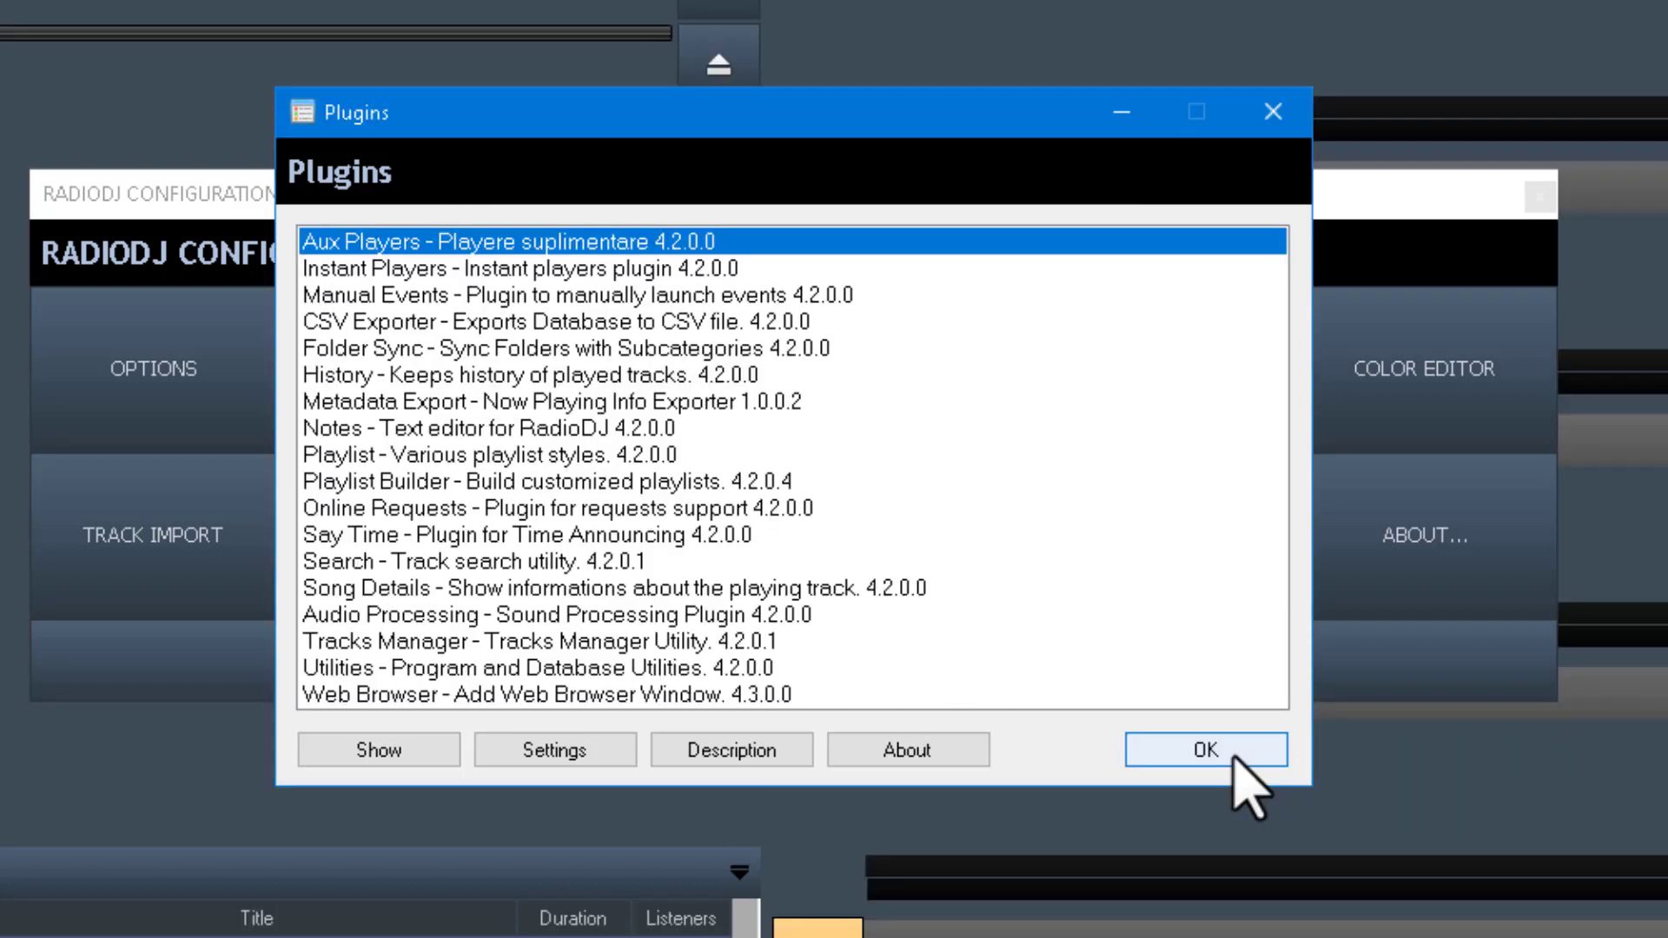
click(1238, 754)
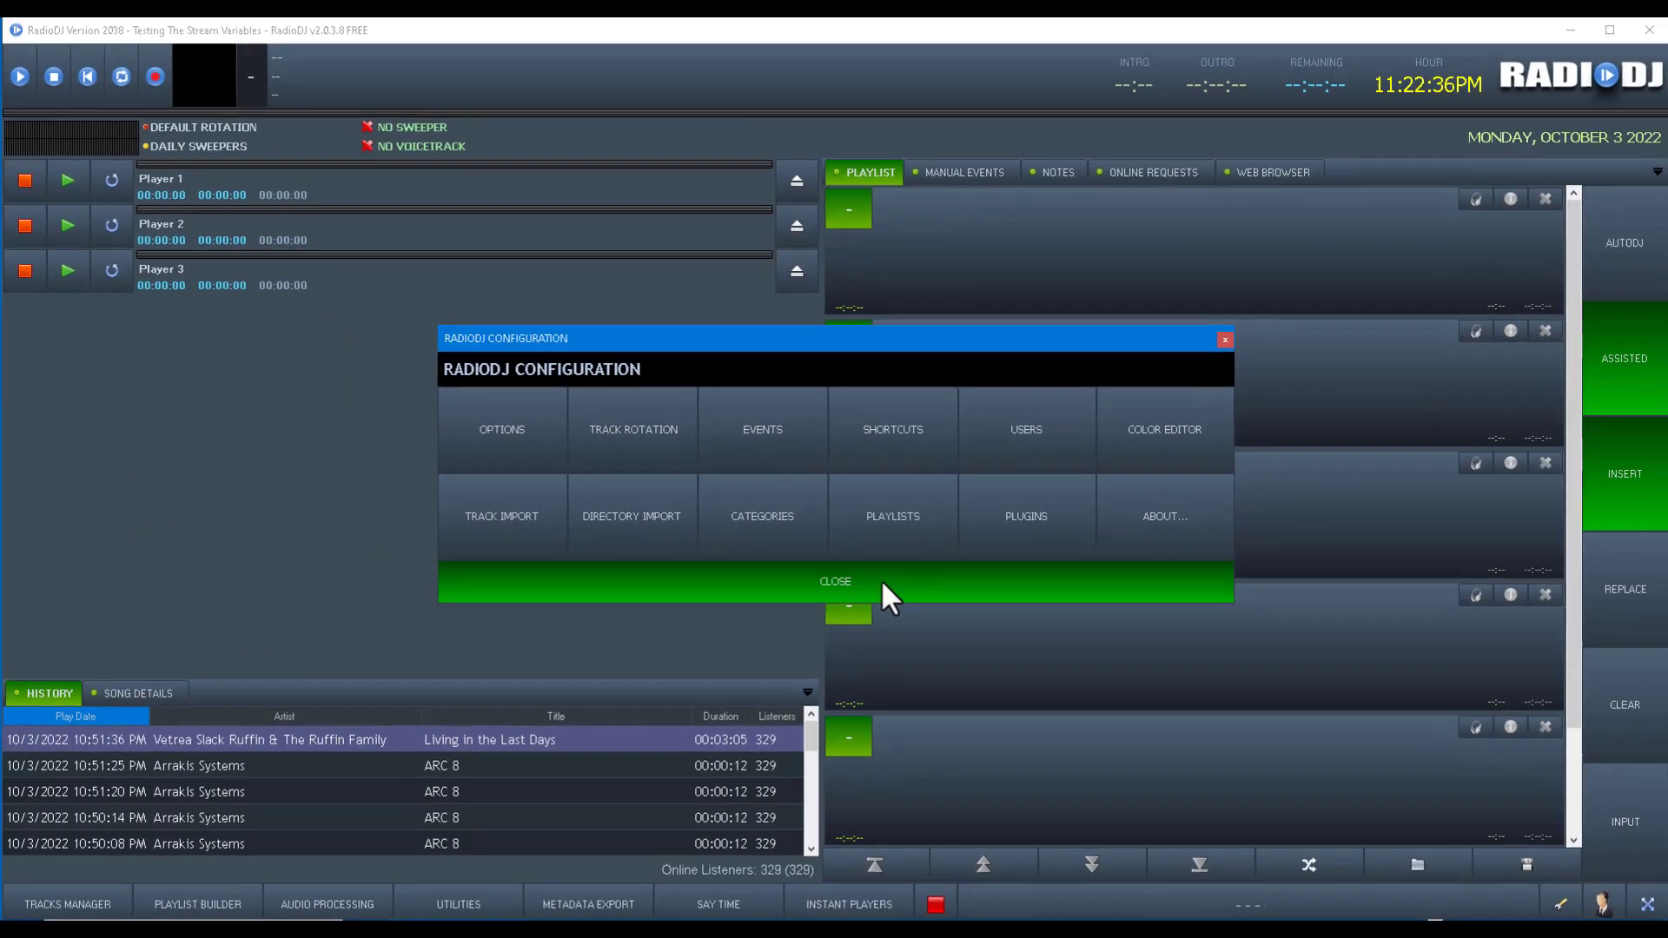
click(881, 580)
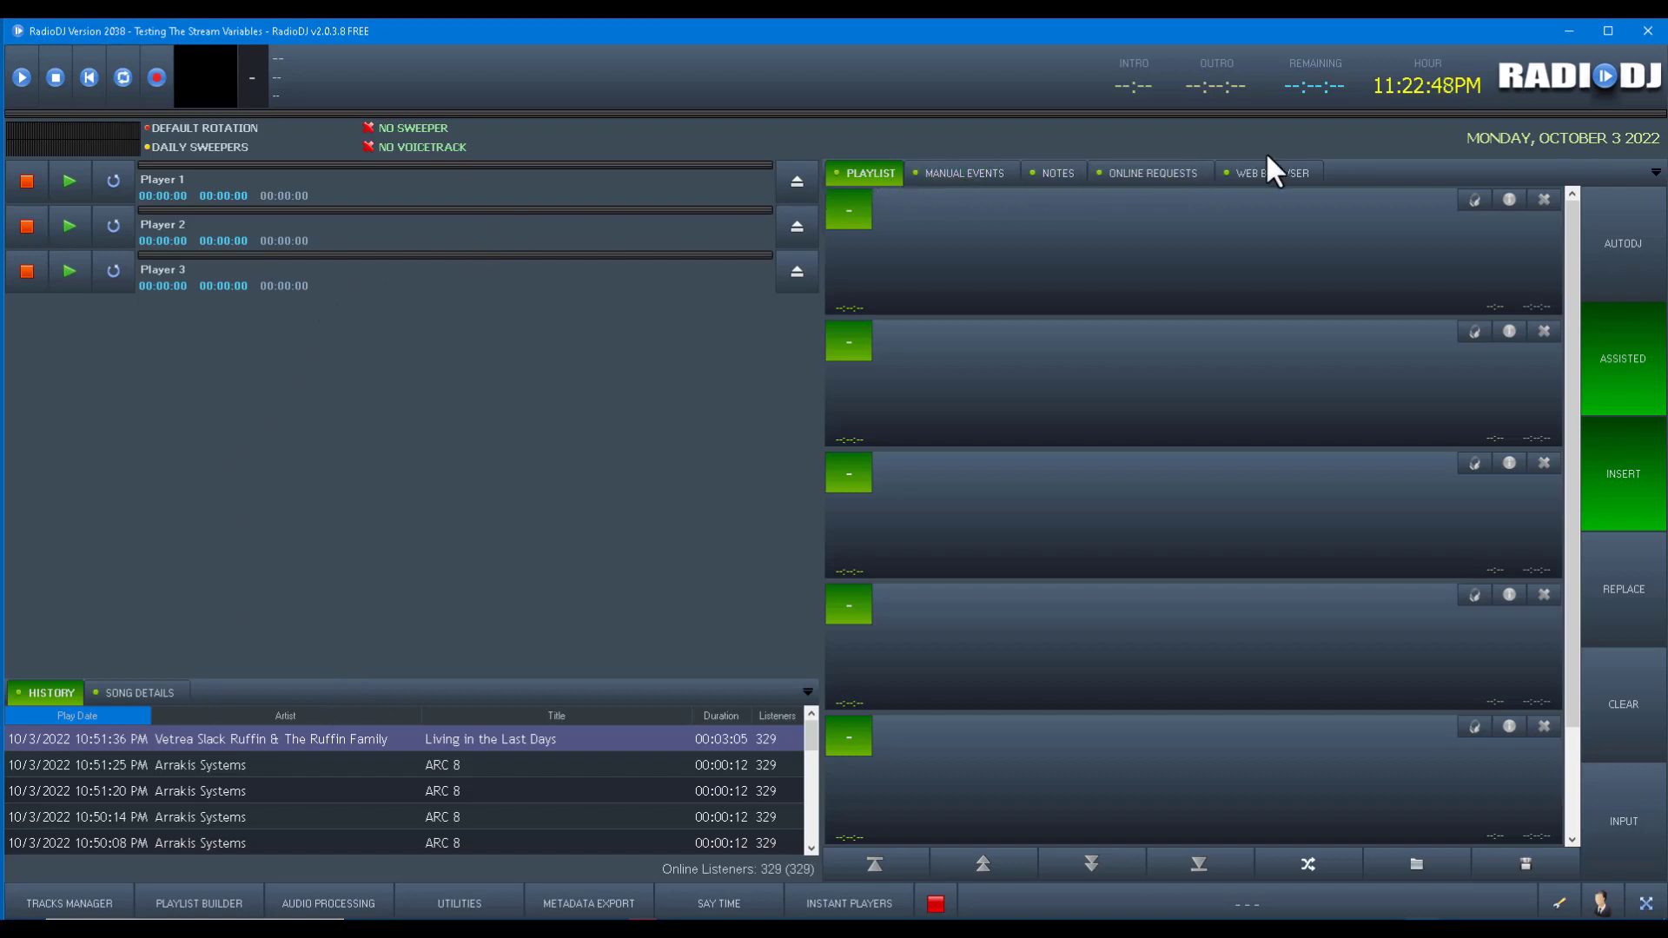
View and dismiss the list of tabs in the playlist zone, and display the History tab
click(1656, 172)
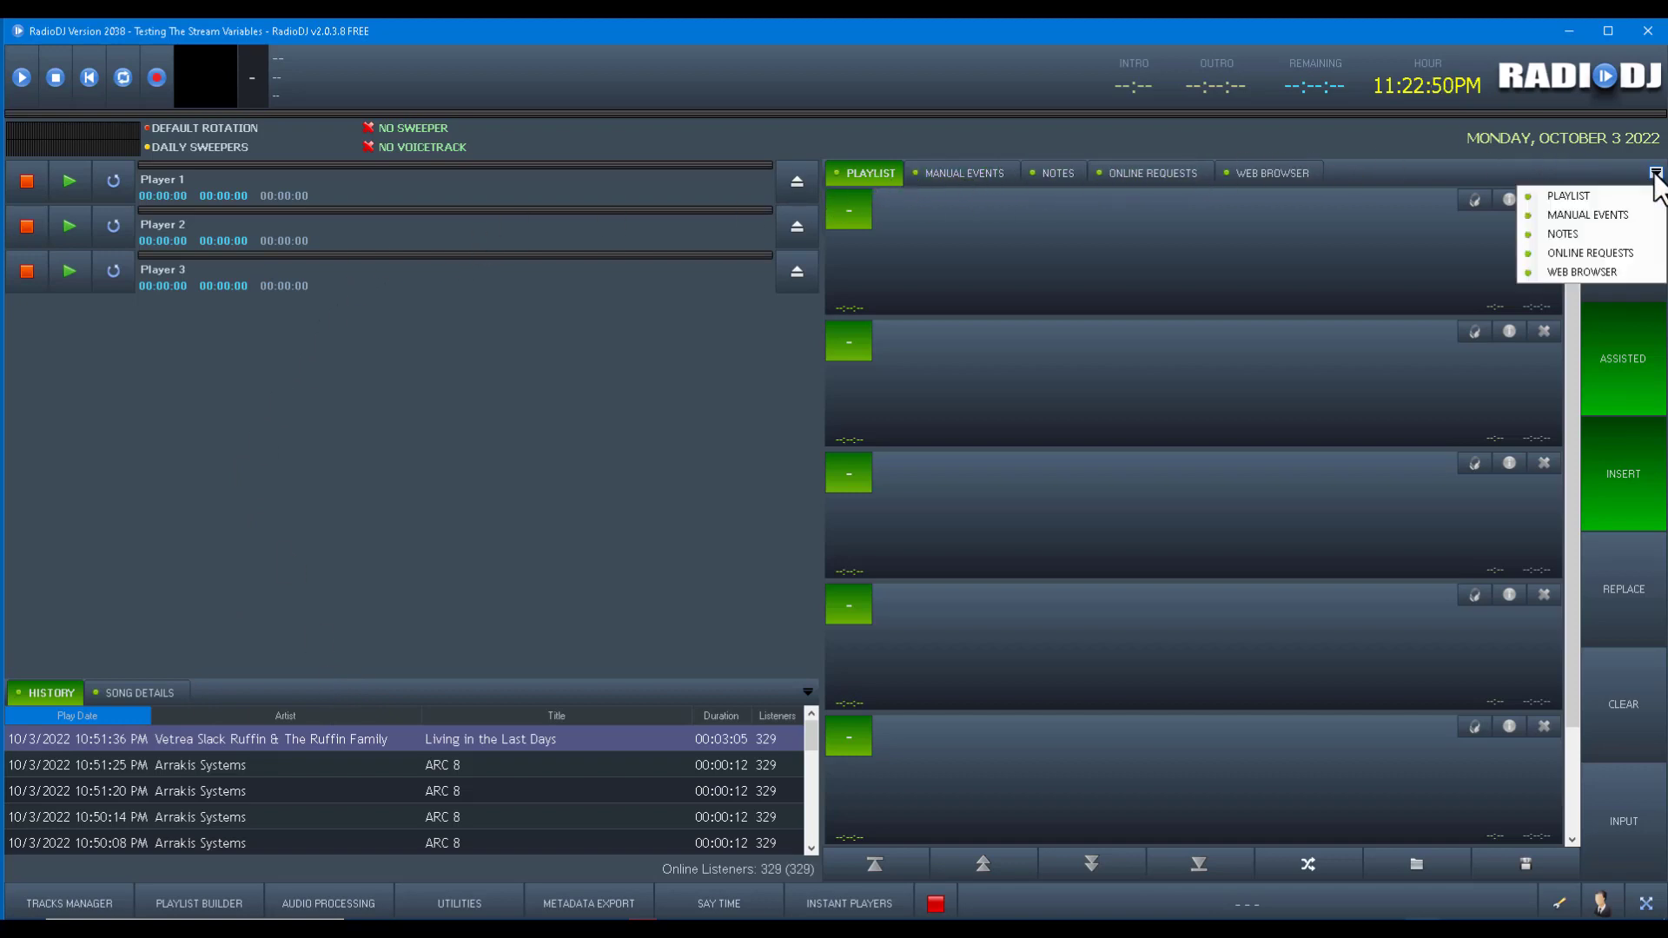
click(357, 375)
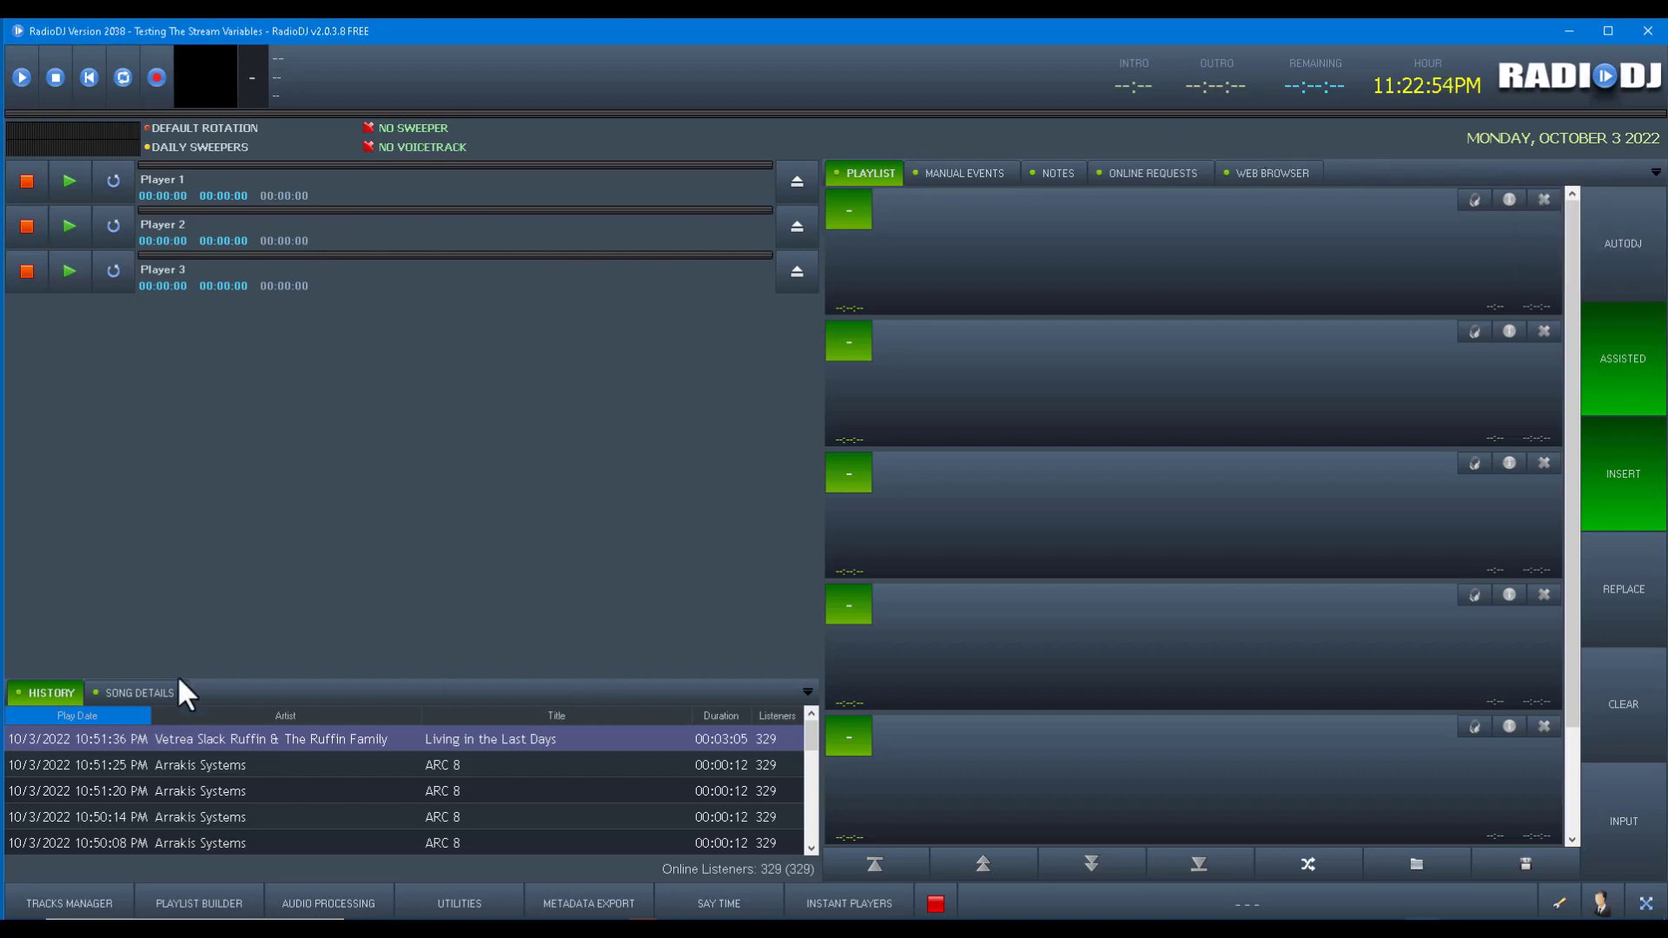
click(48, 689)
Set the Aux Players plugin zone to 2, save it and close the plugins and configuration windows
click(1560, 904)
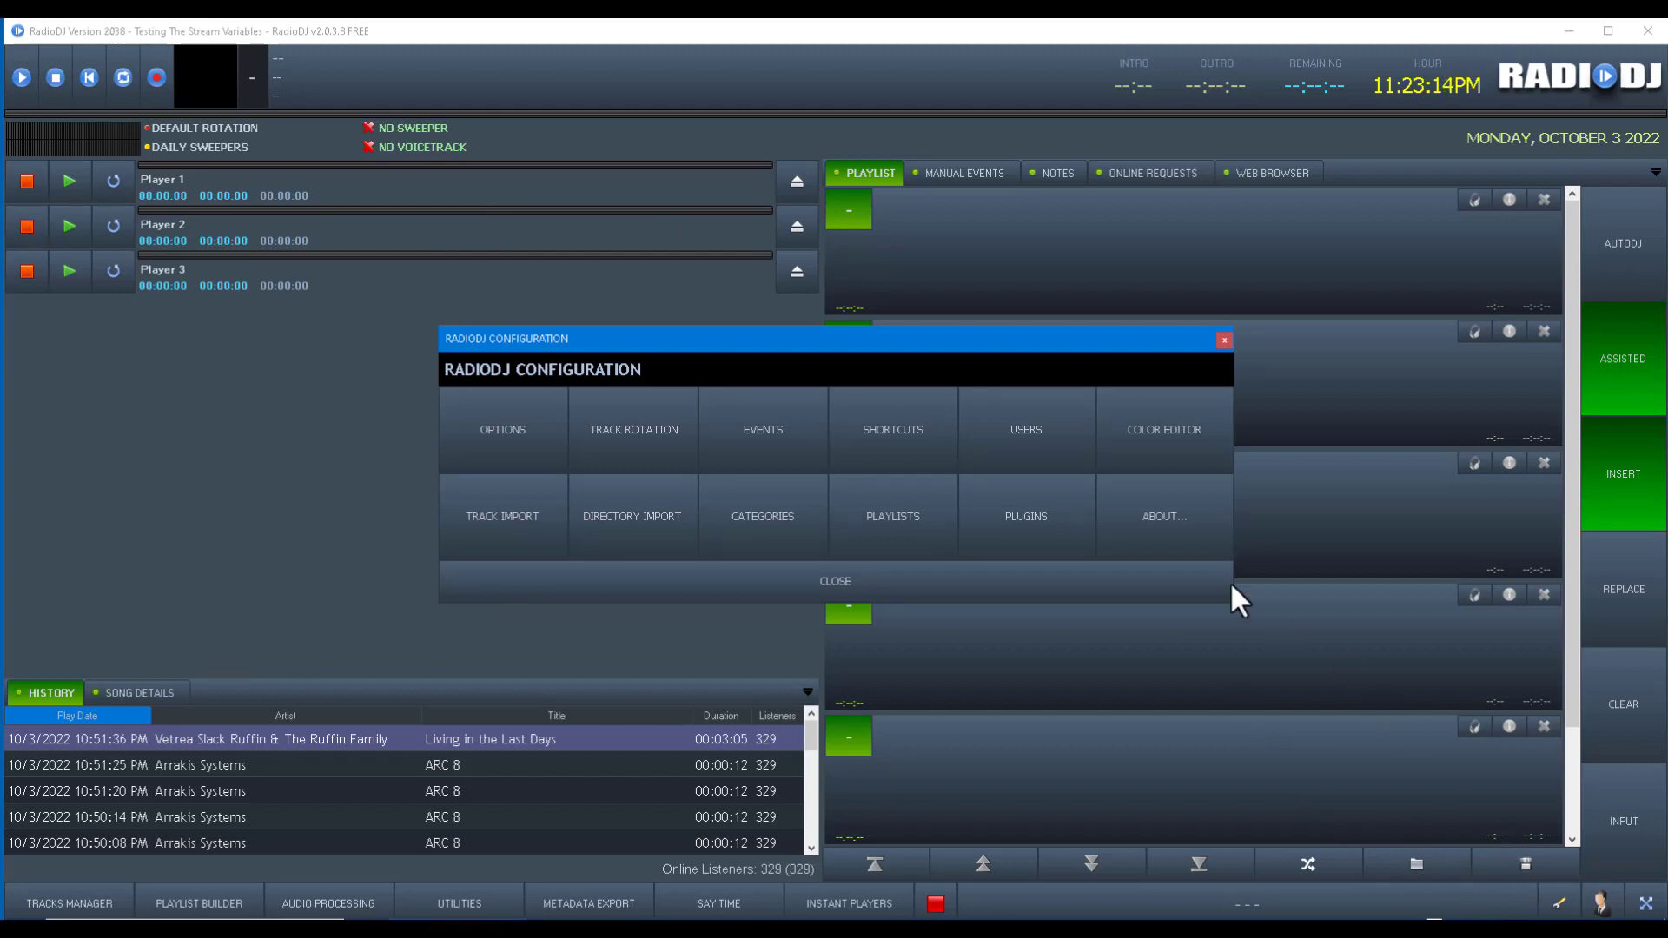
click(1048, 525)
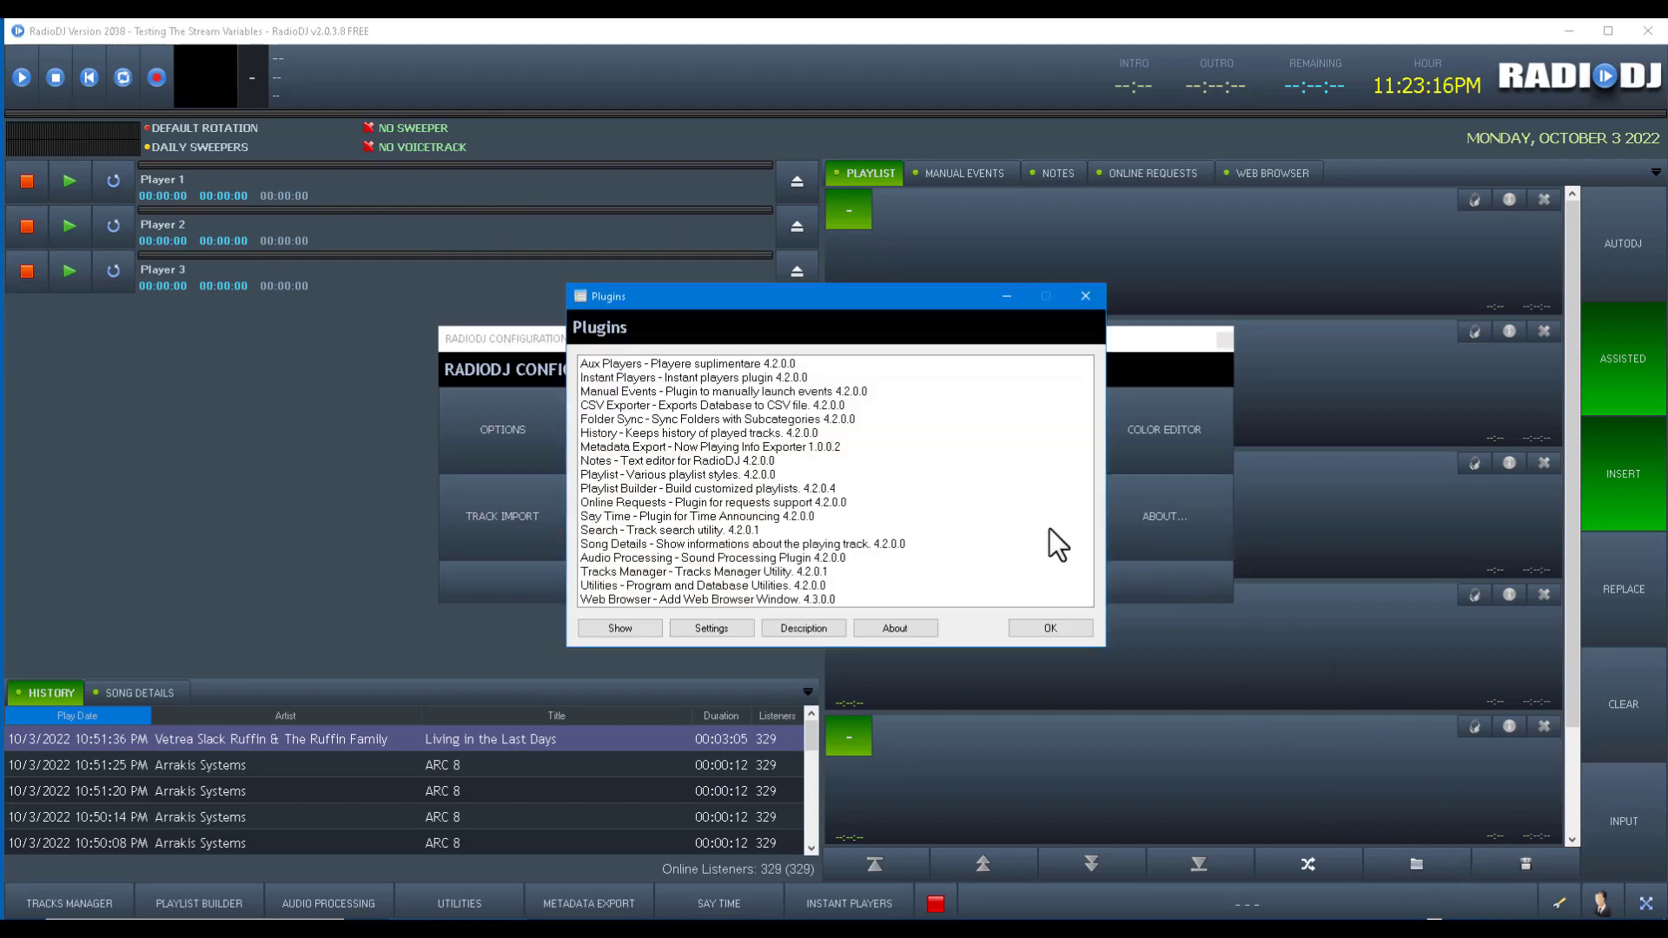
click(638, 365)
double_click(640, 367)
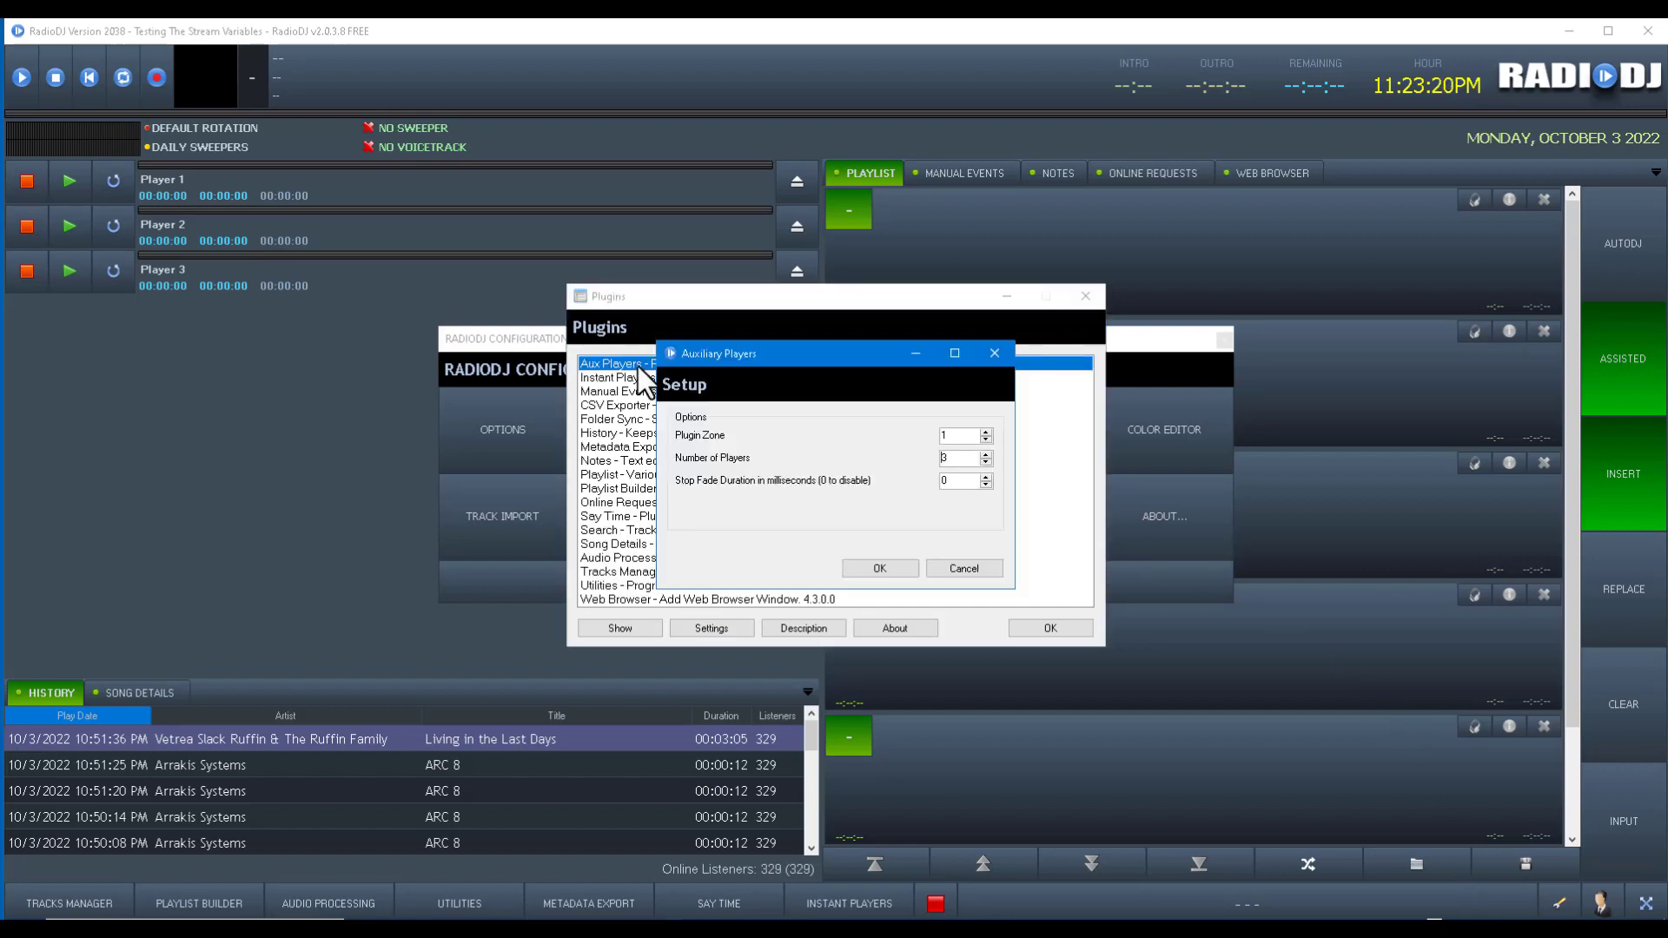
click(987, 434)
click(894, 564)
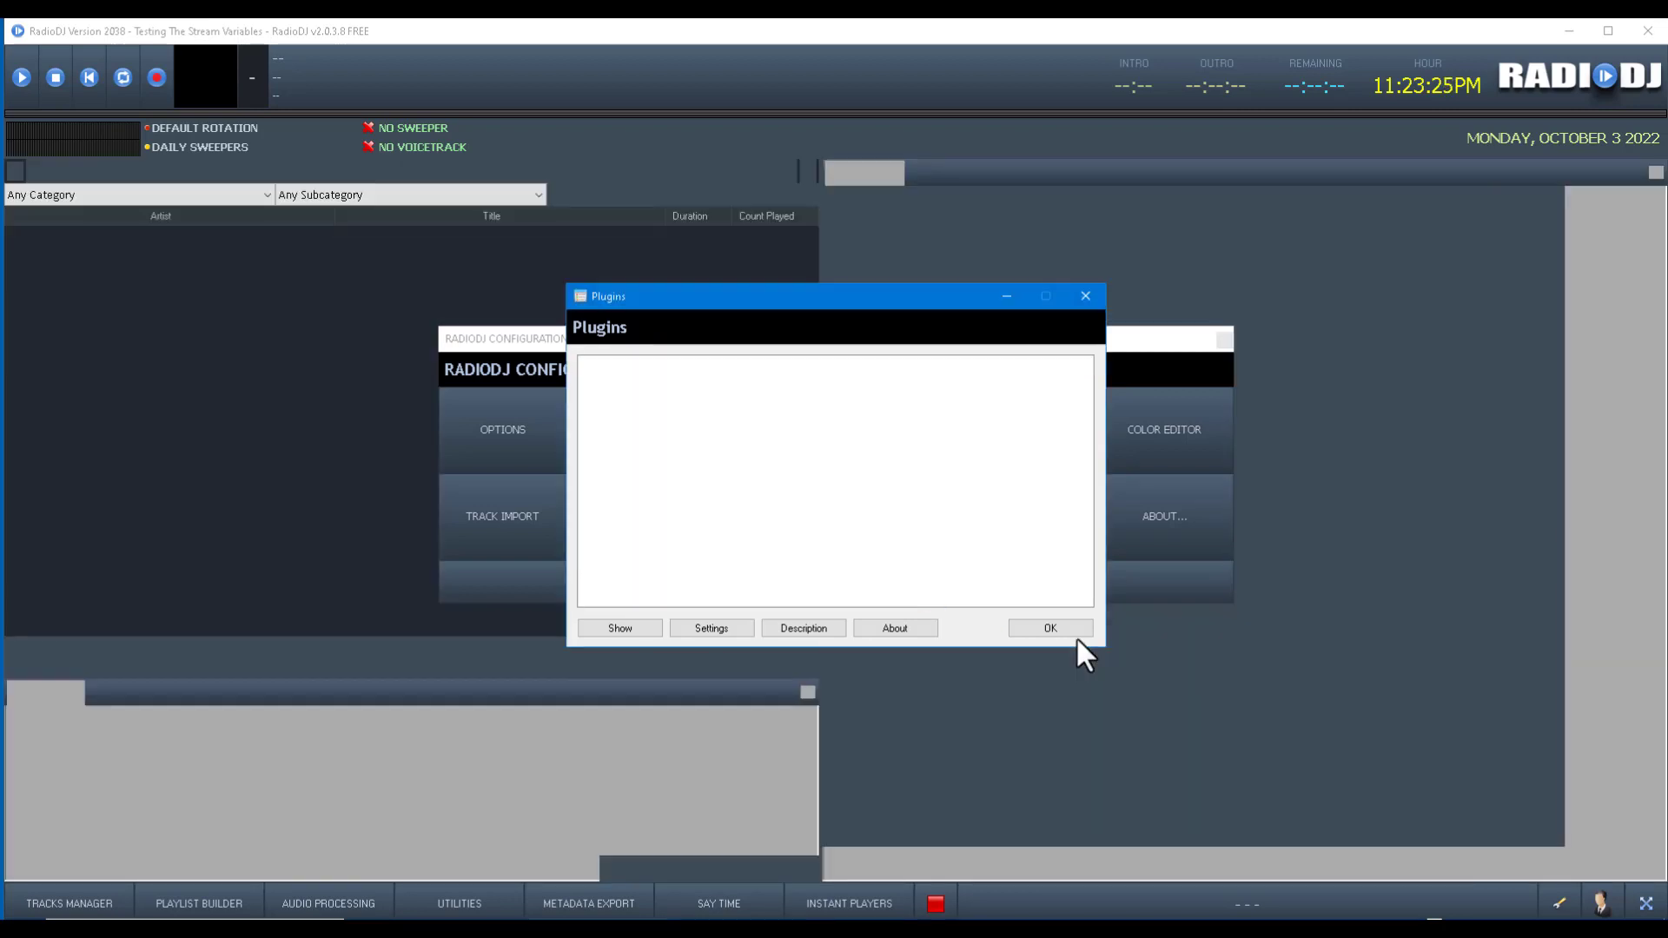
click(1050, 628)
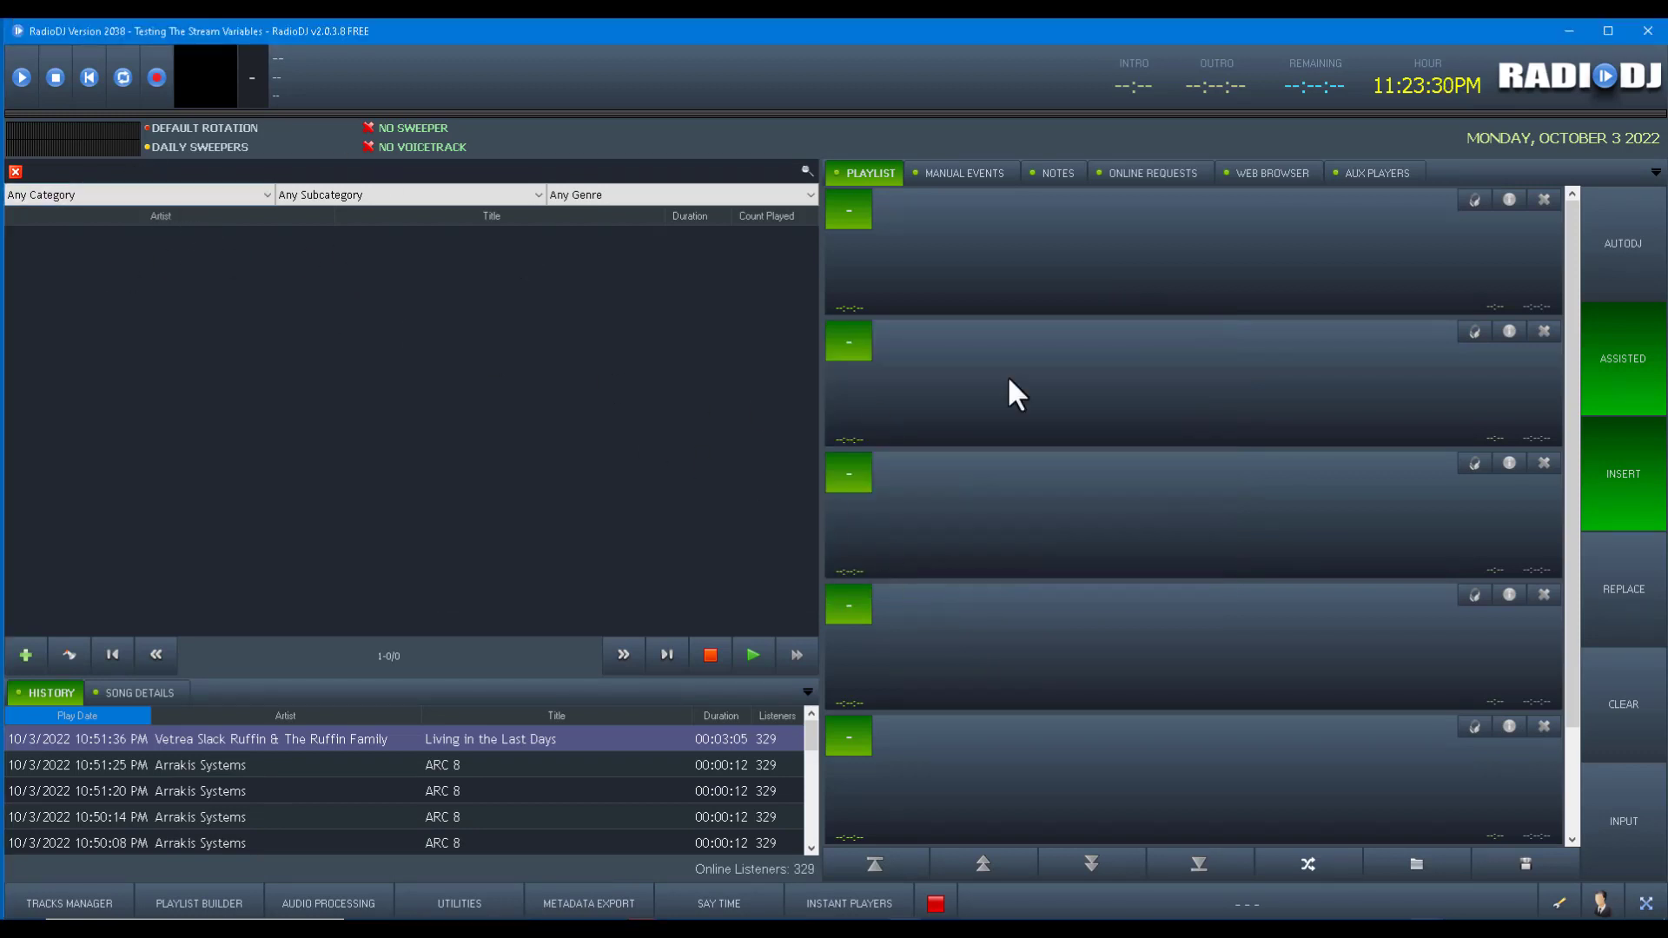
Look through the Aux Players, Web Browser and Online Requests tabs and return to the Playlist tab
click(1382, 173)
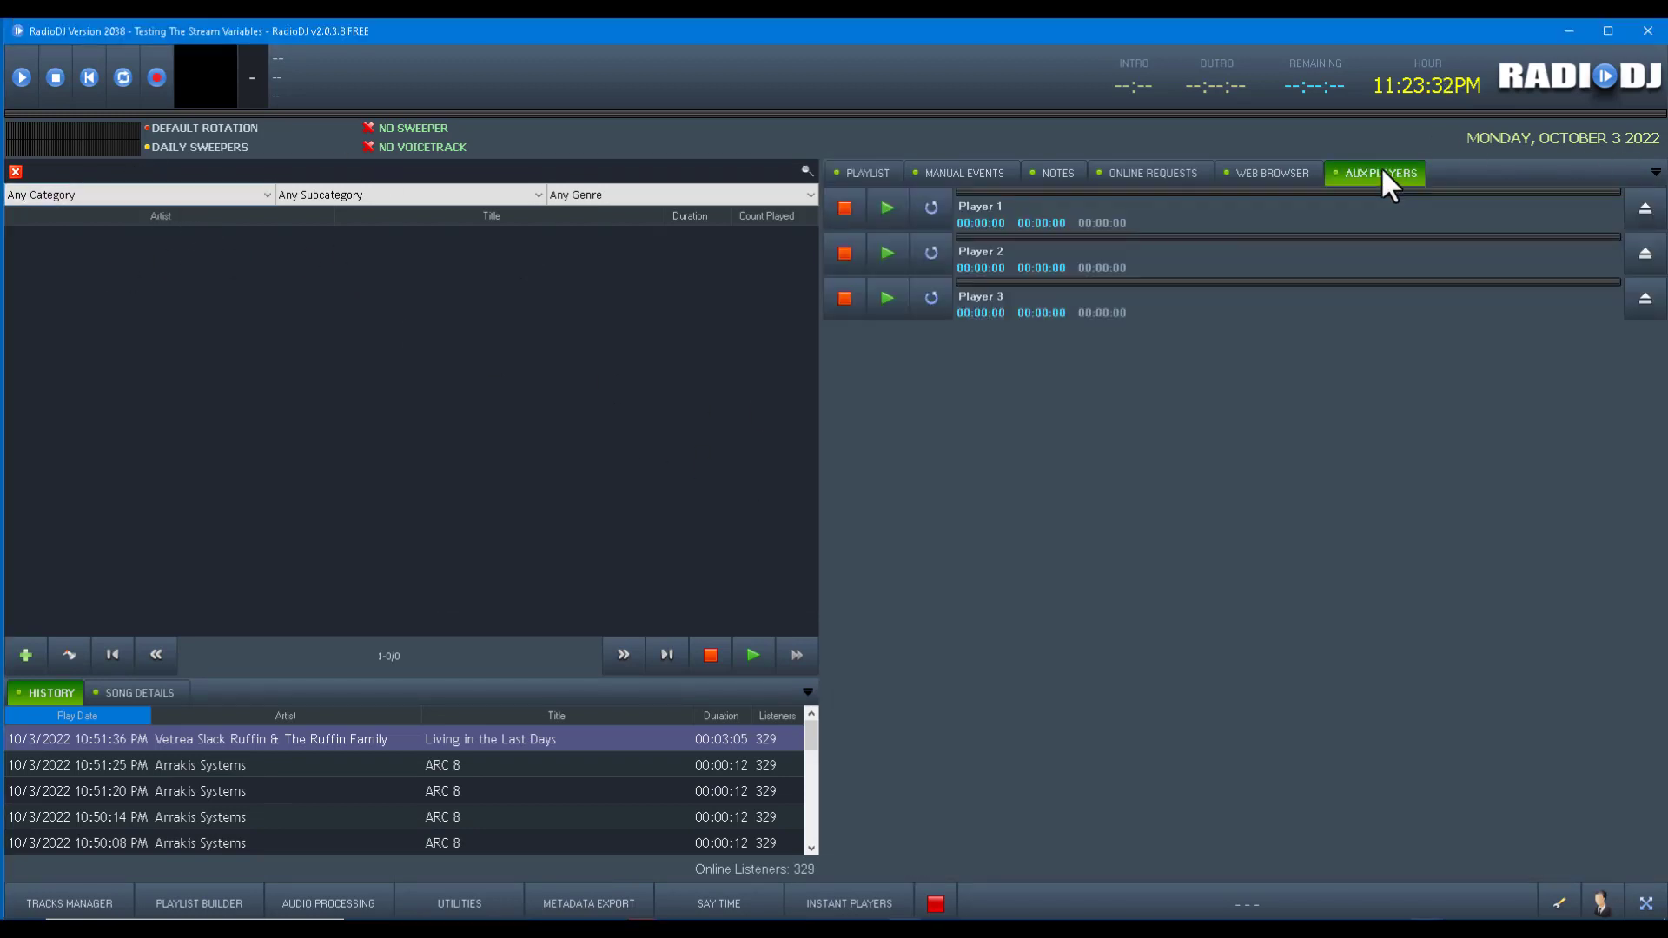
click(1274, 172)
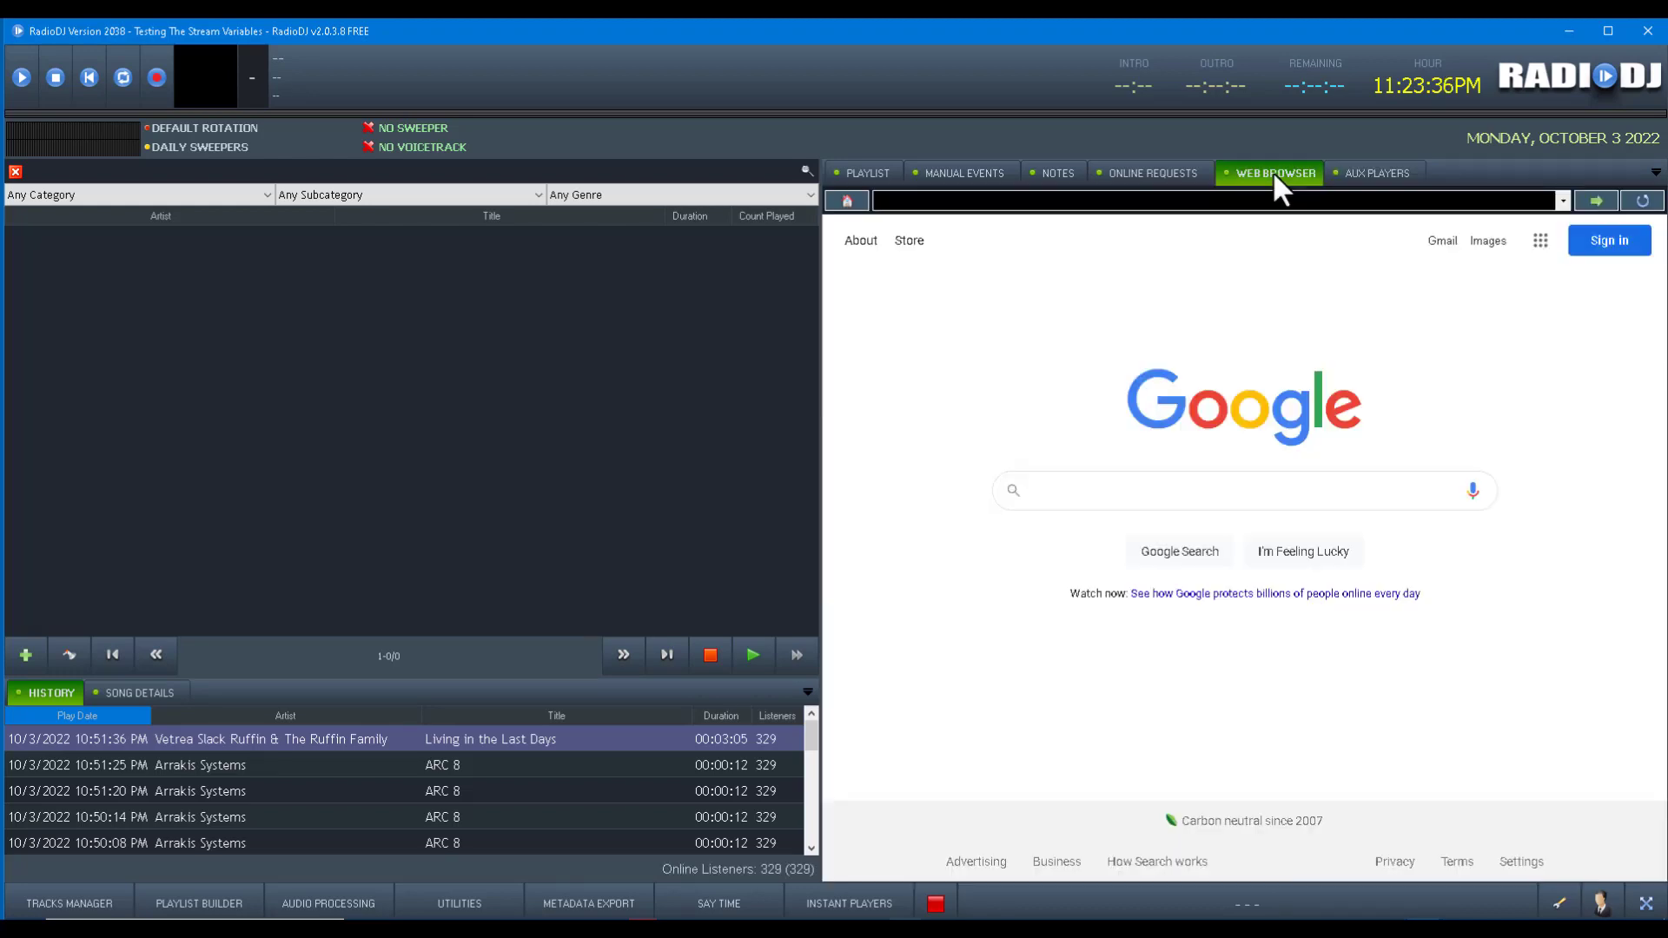
click(1107, 173)
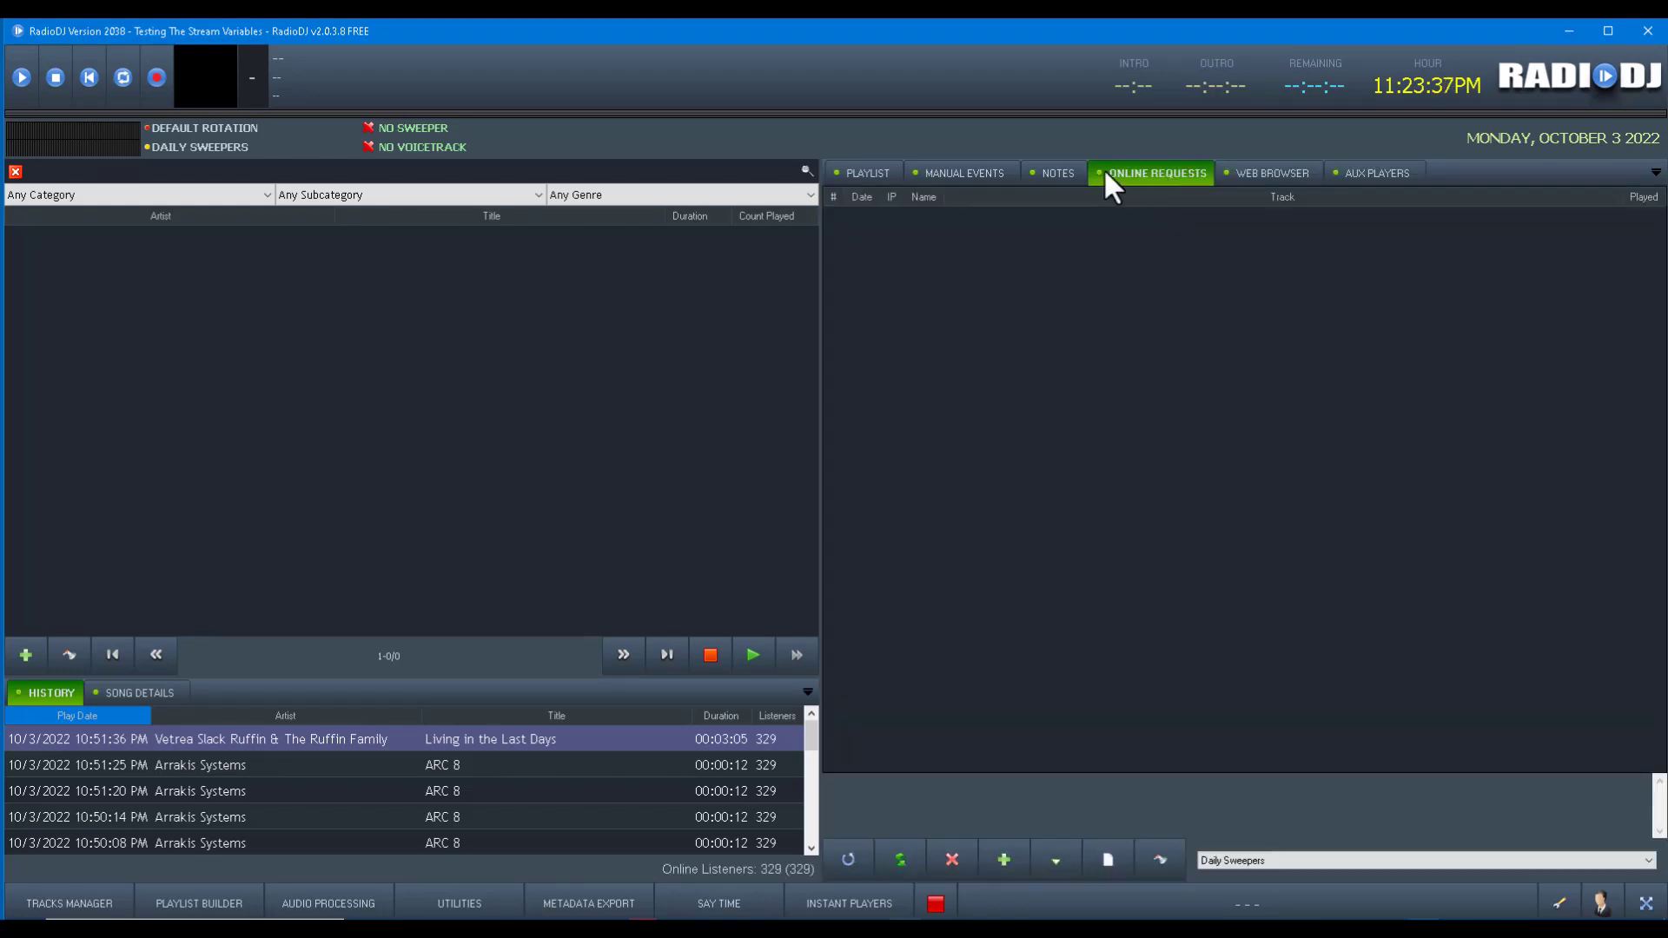
click(869, 172)
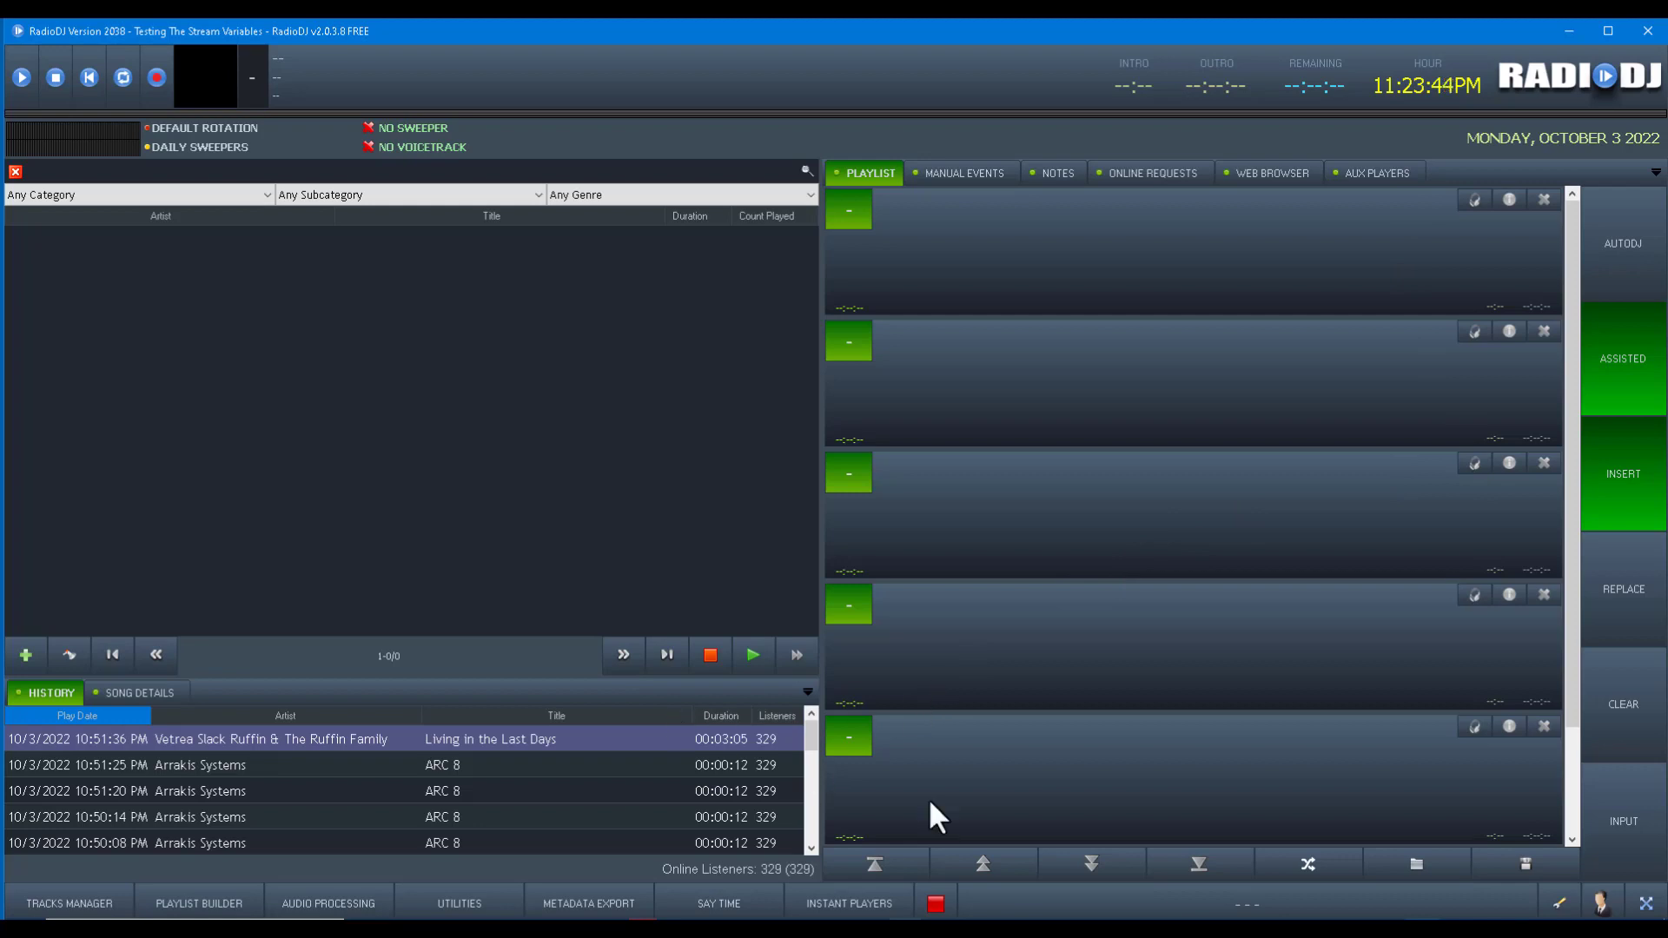
Reopen the Aux Players plugin settings, set its plugin zone to 3 and save
click(1564, 910)
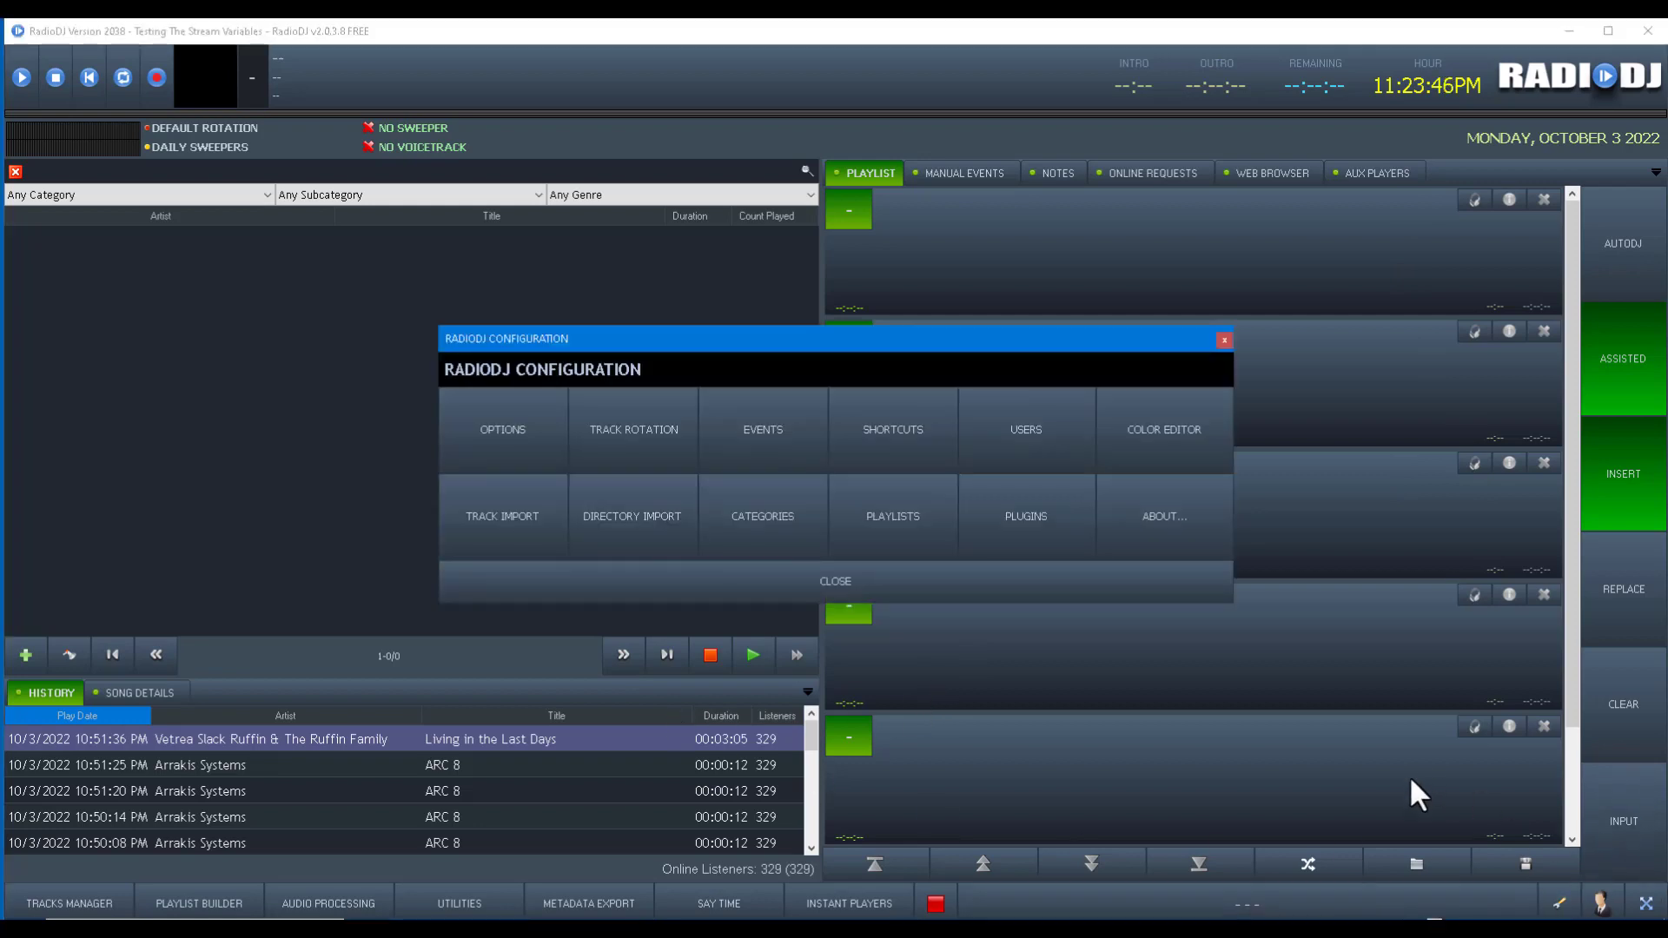
click(1061, 519)
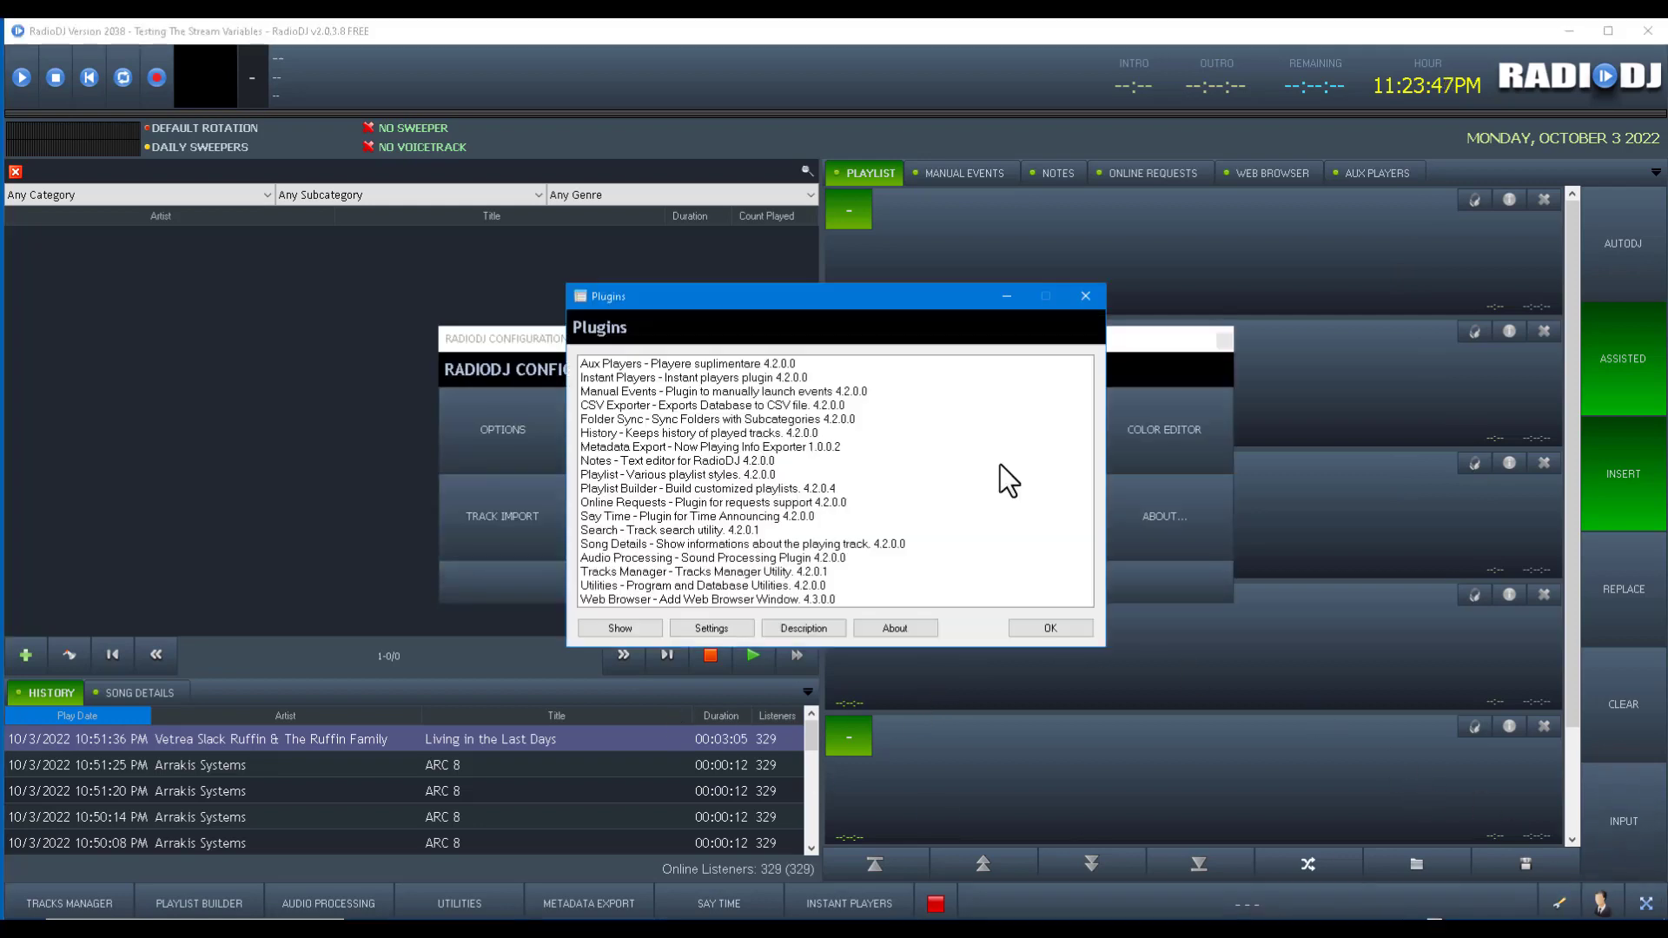
double_click(683, 365)
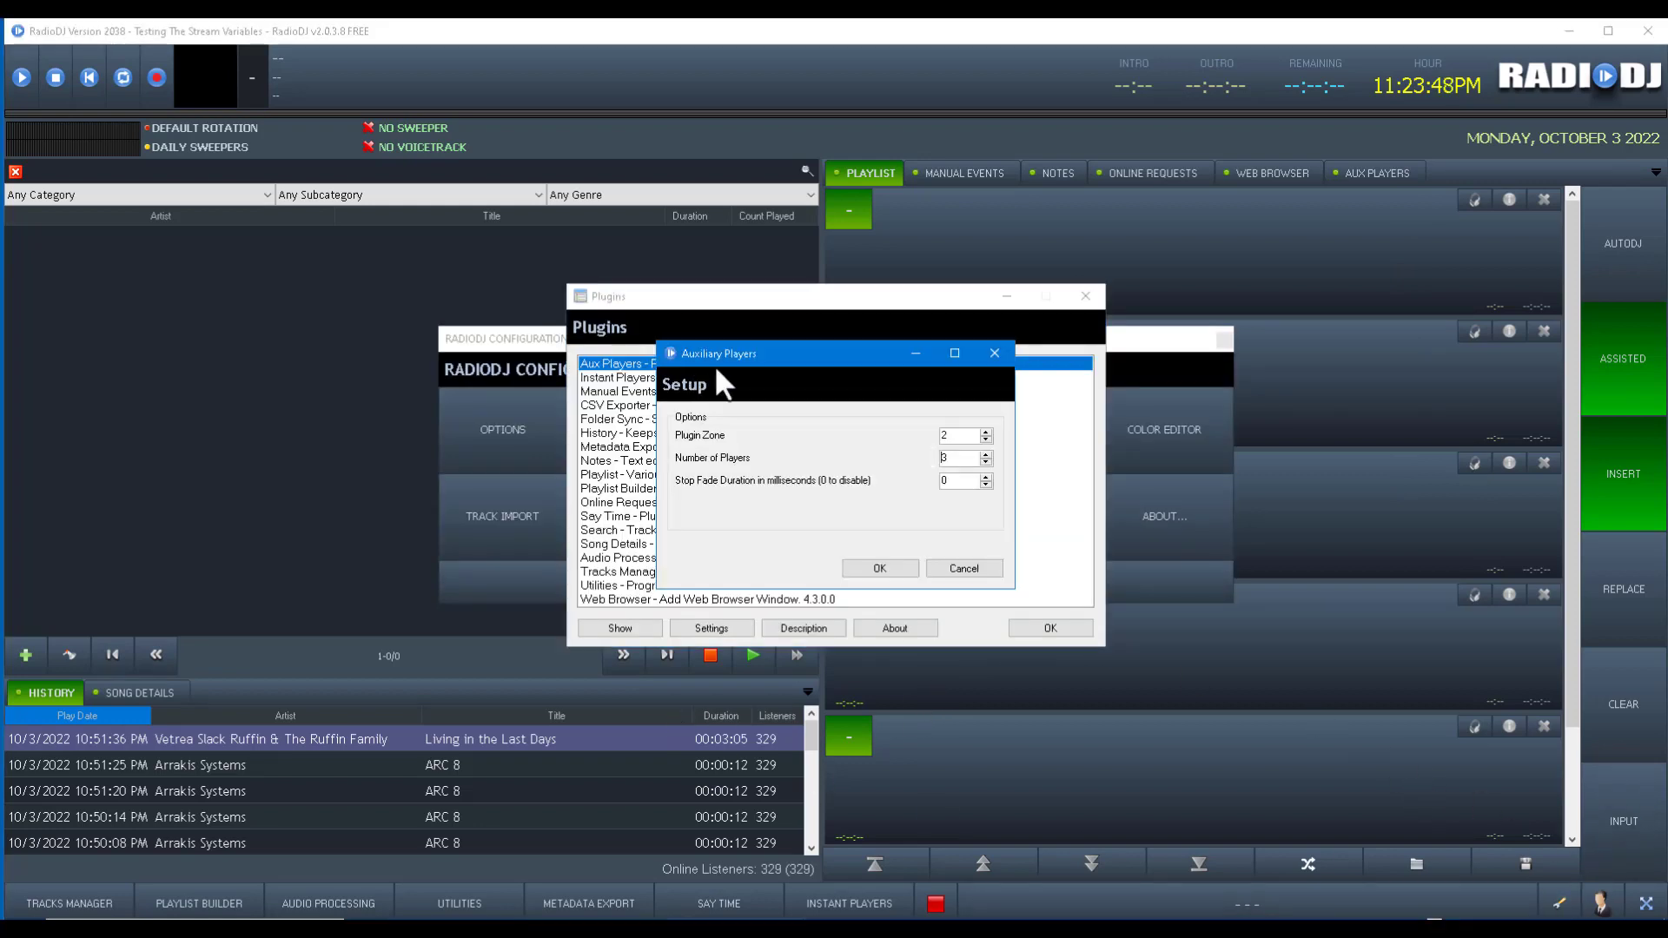
click(987, 432)
click(890, 576)
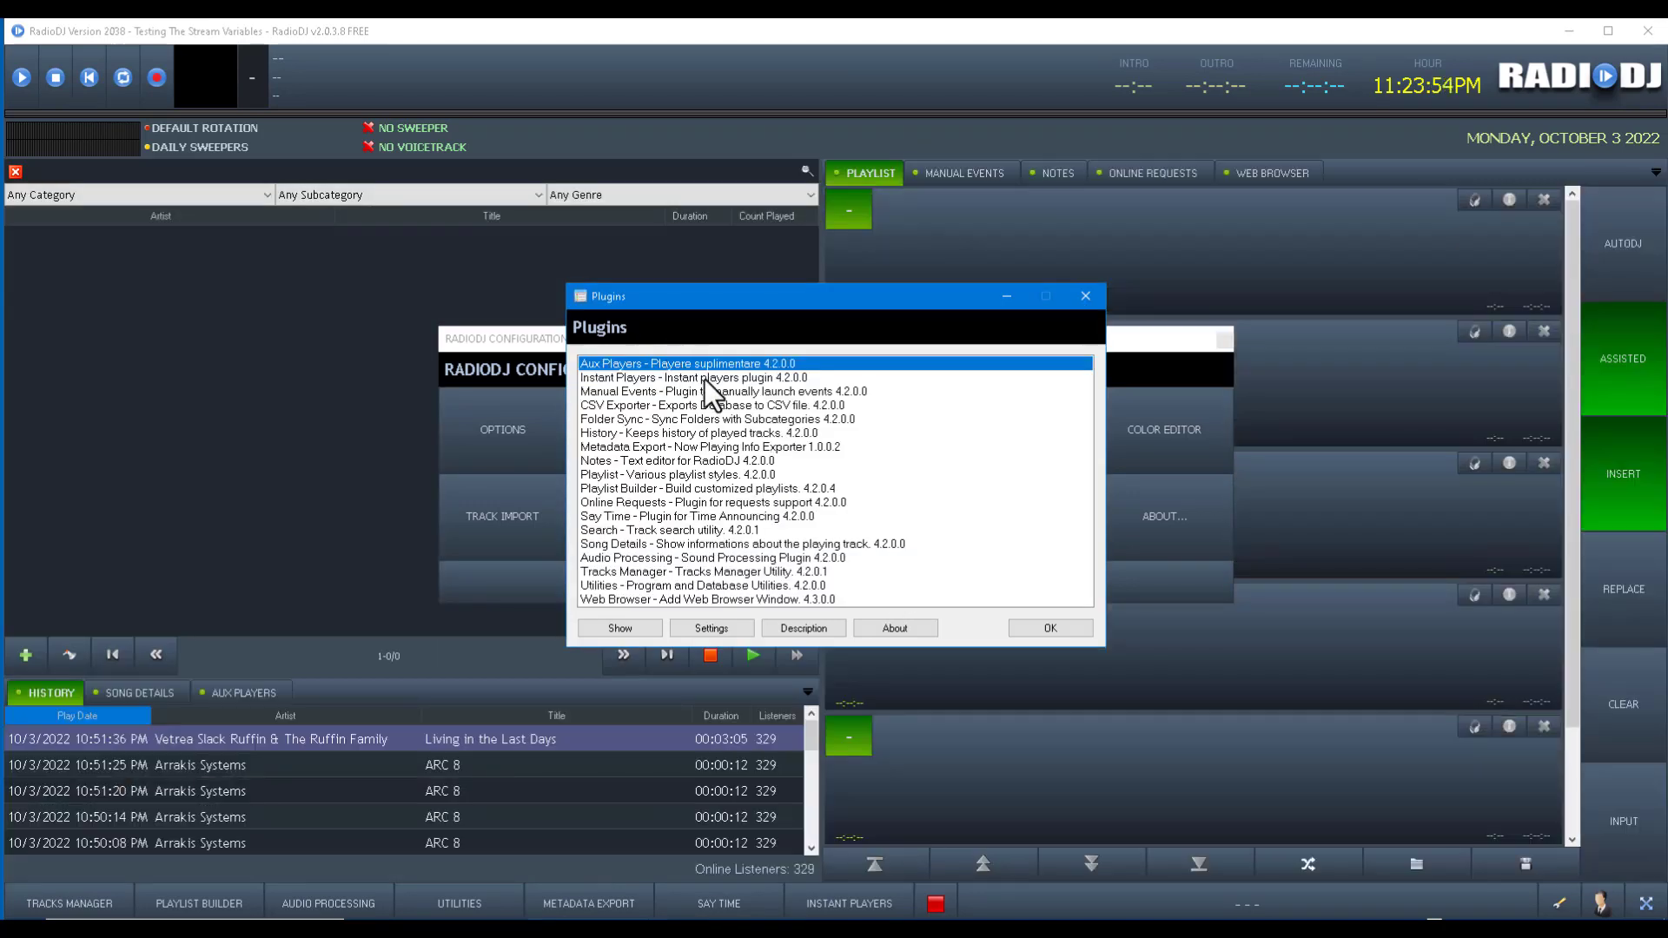
Set the Manual Events plugin to a separate window with 5 separate-window rows, save and close the plugins list
click(705, 378)
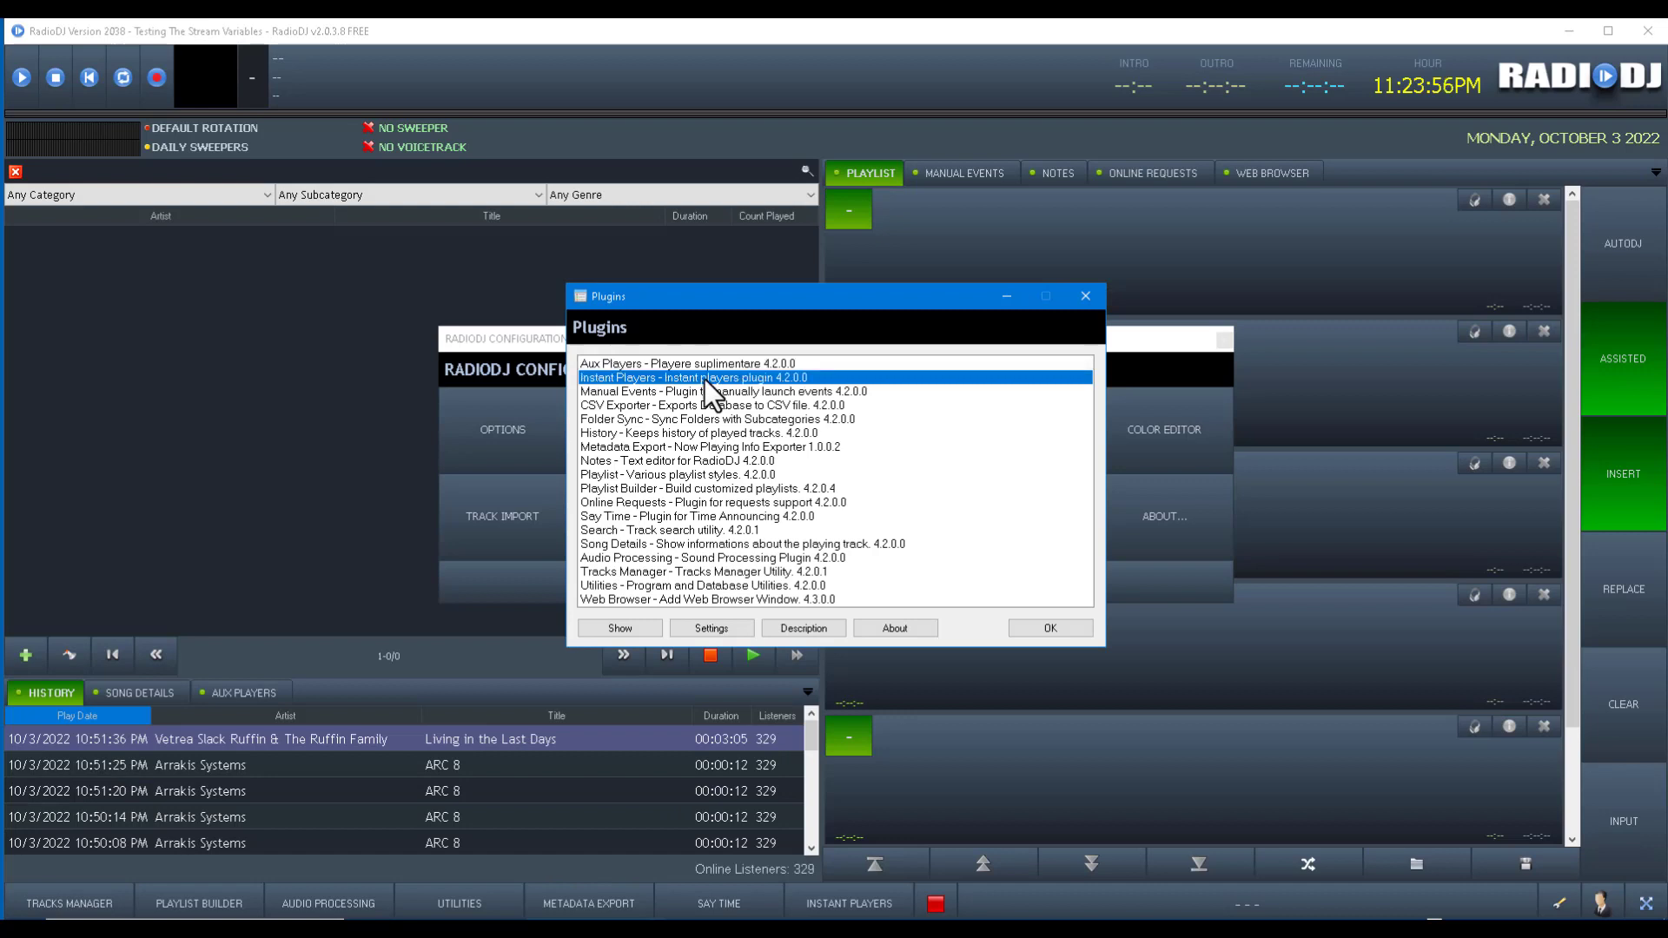
double_click(653, 393)
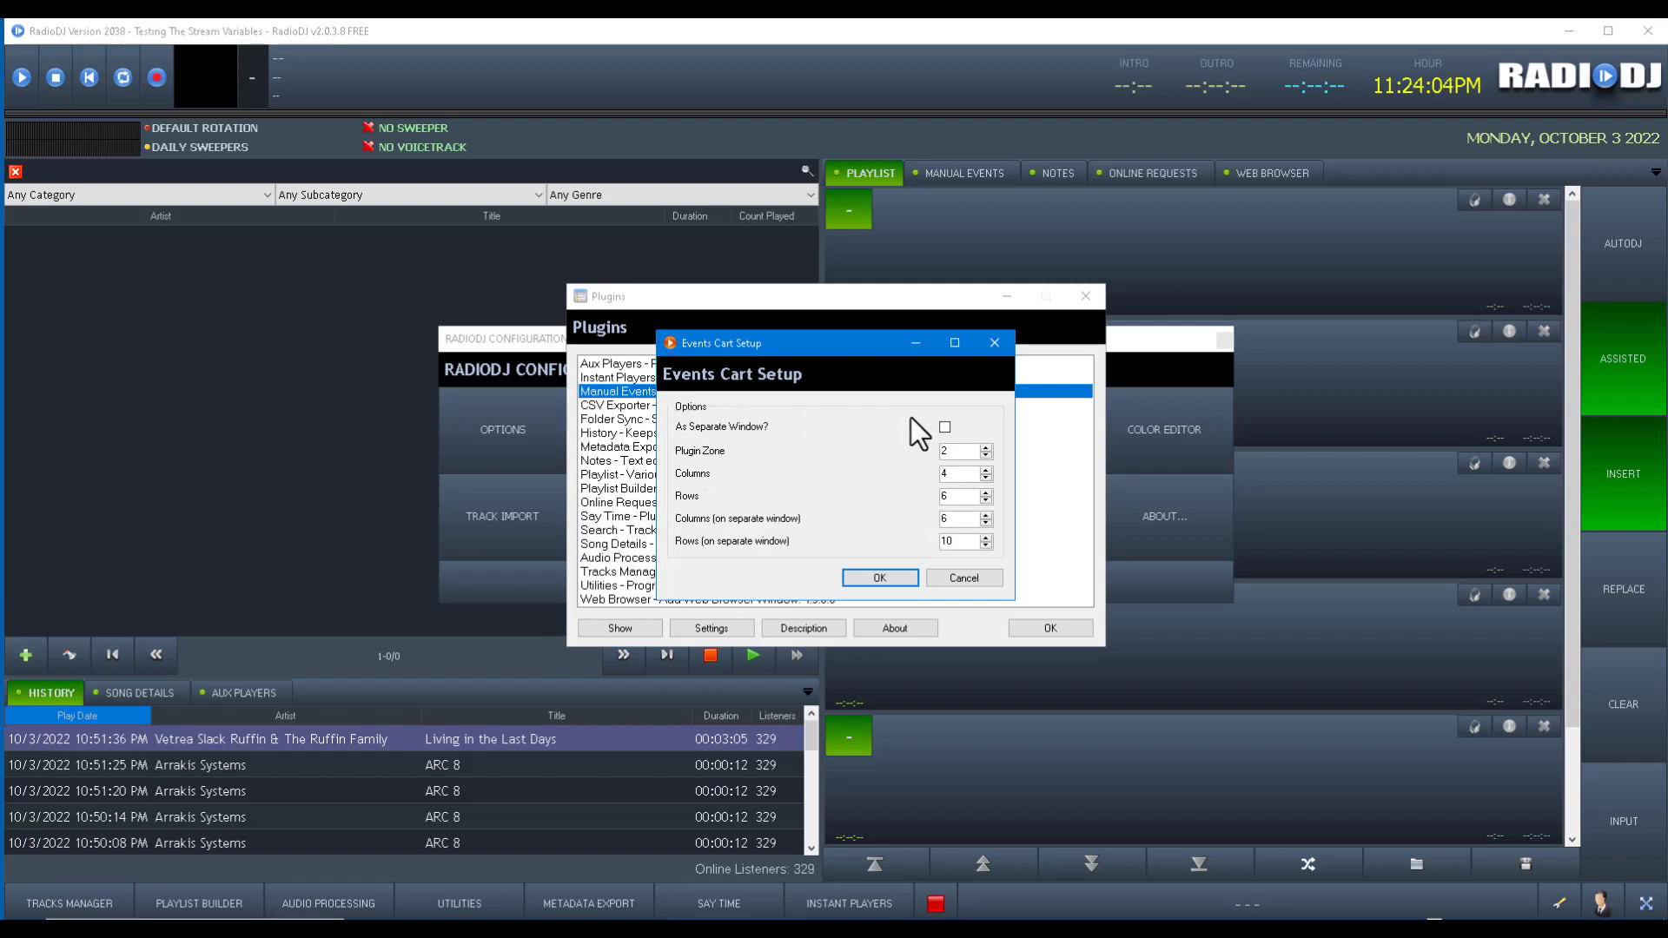
click(947, 429)
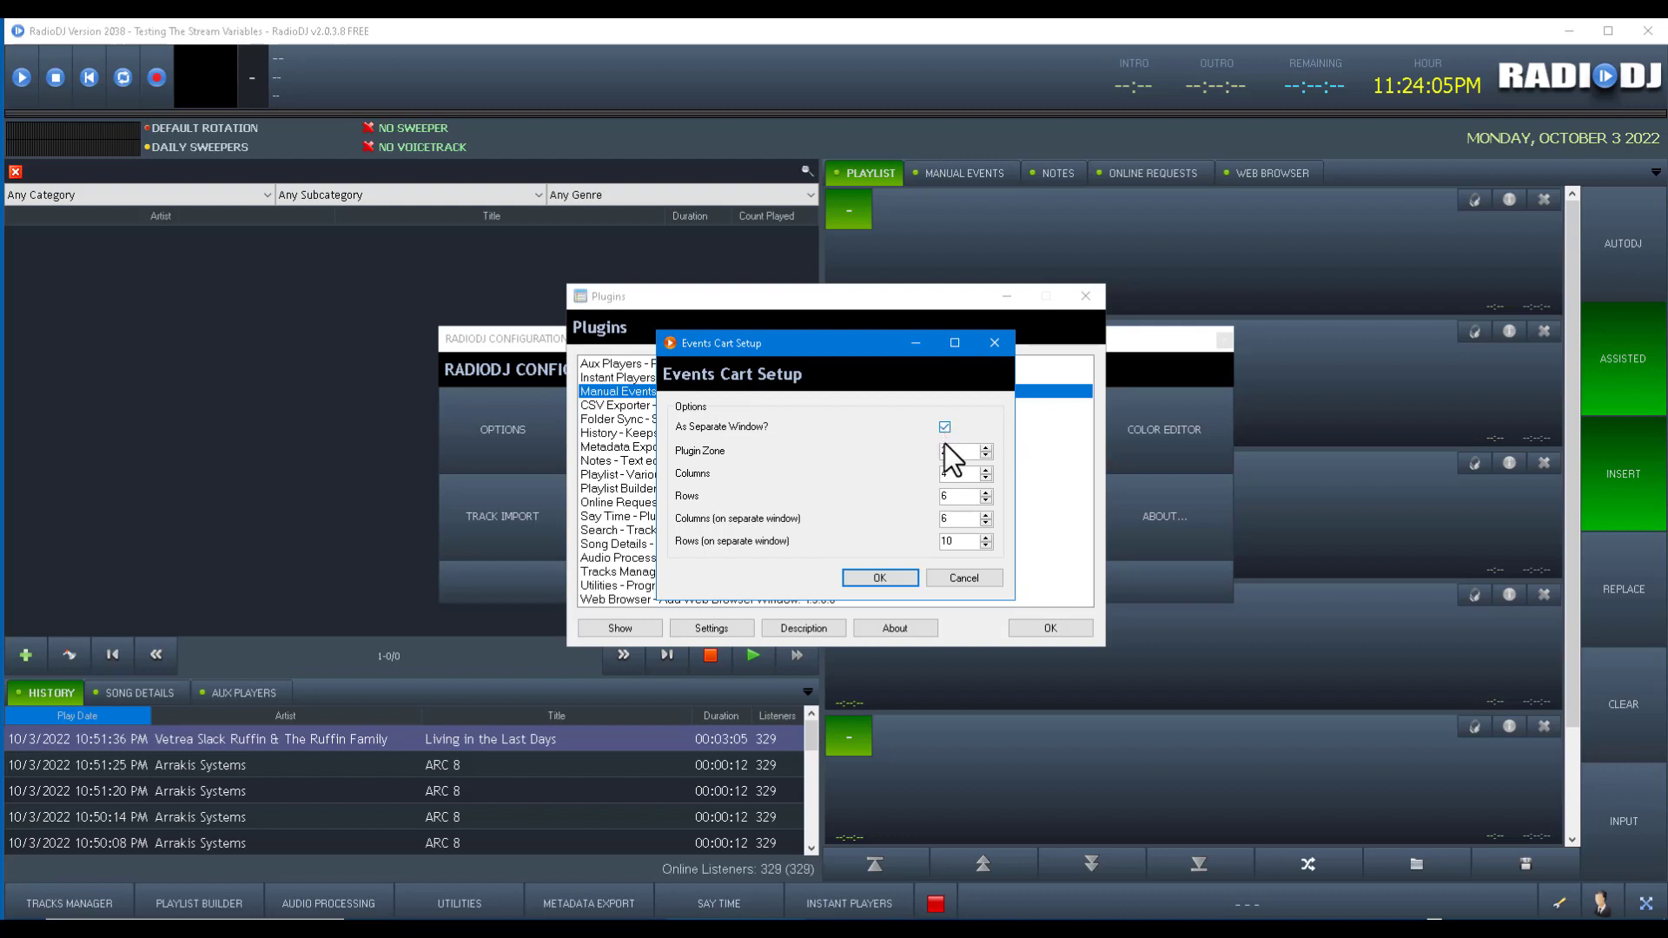
double_click(959, 543)
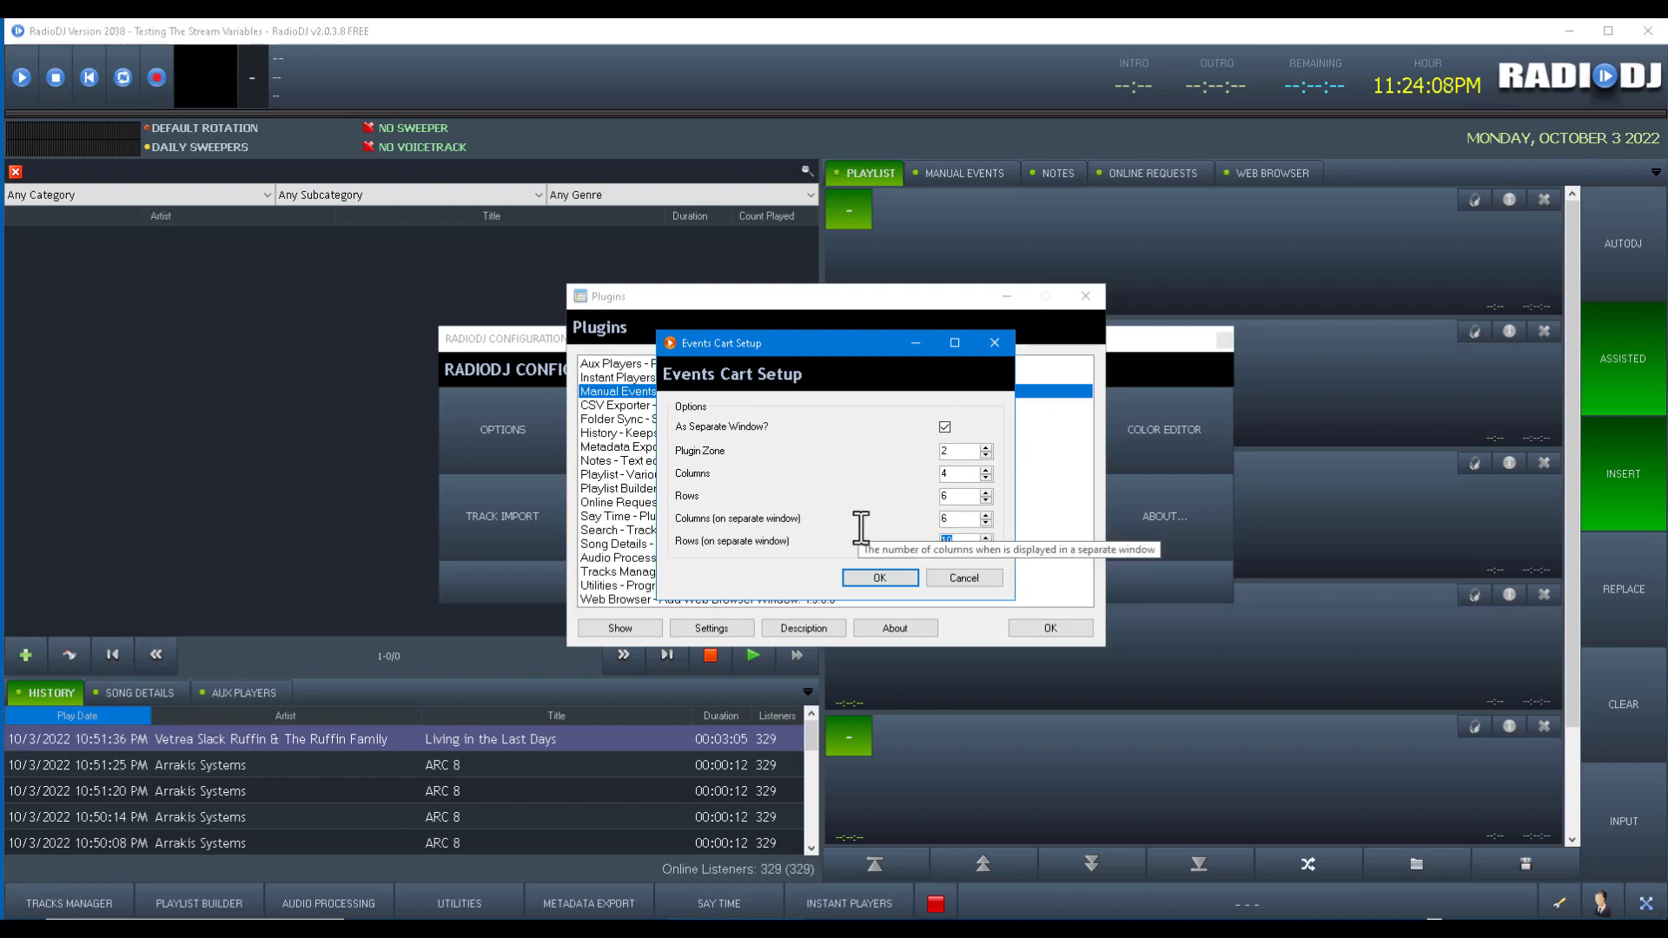
text(5)
click(879, 576)
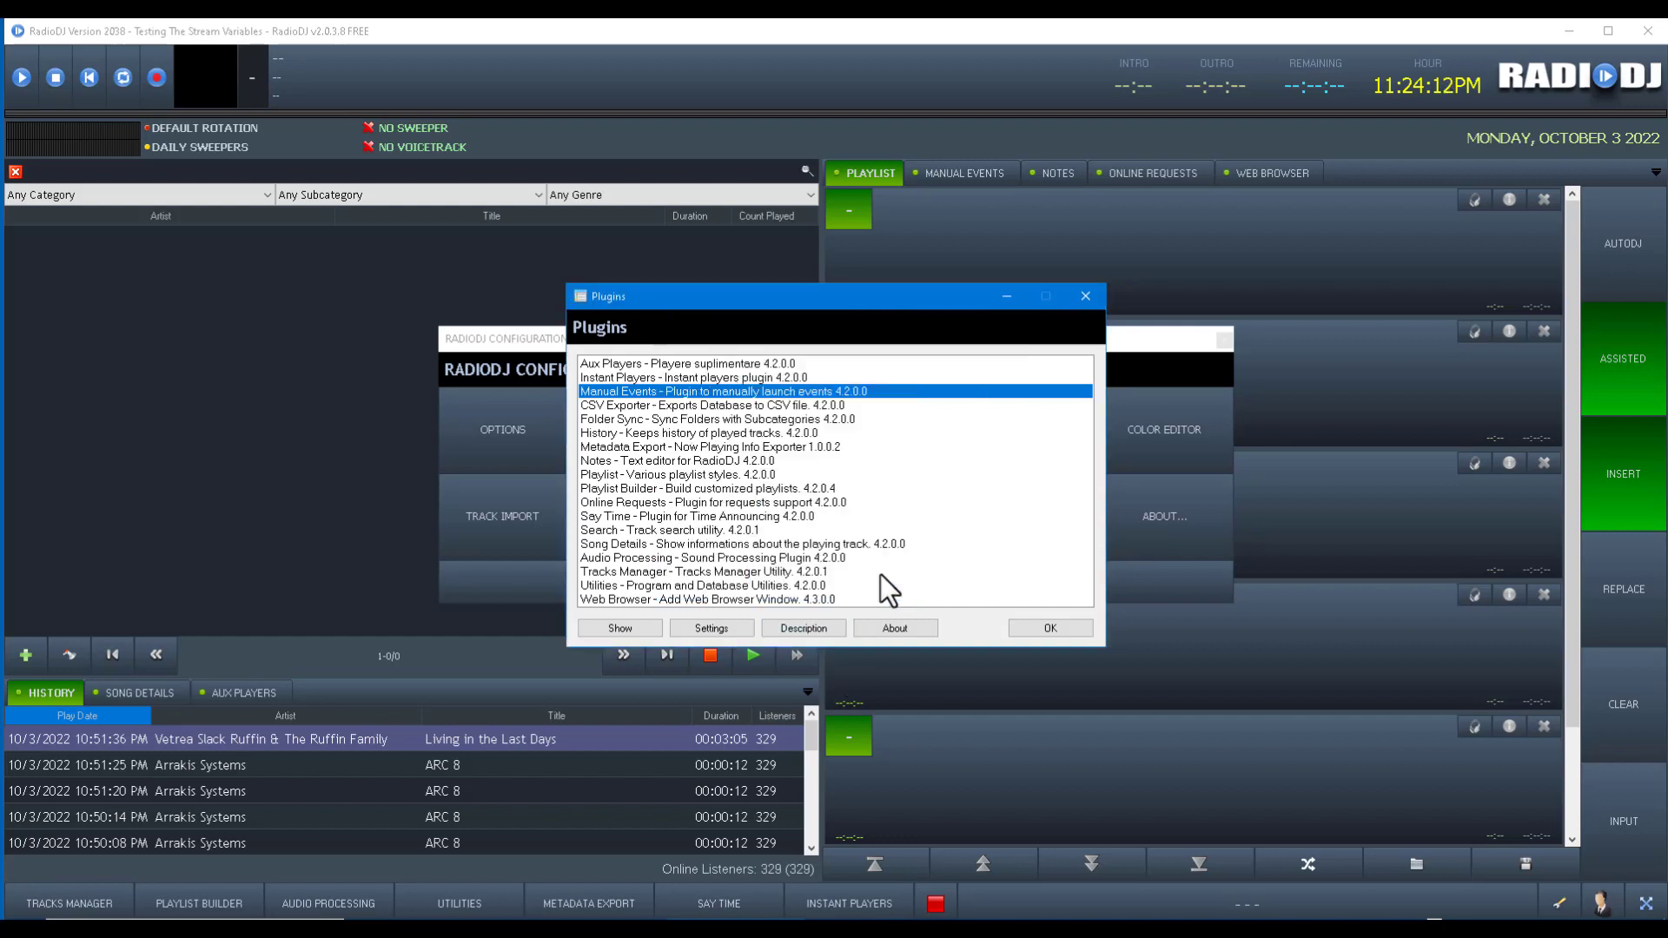
click(1051, 627)
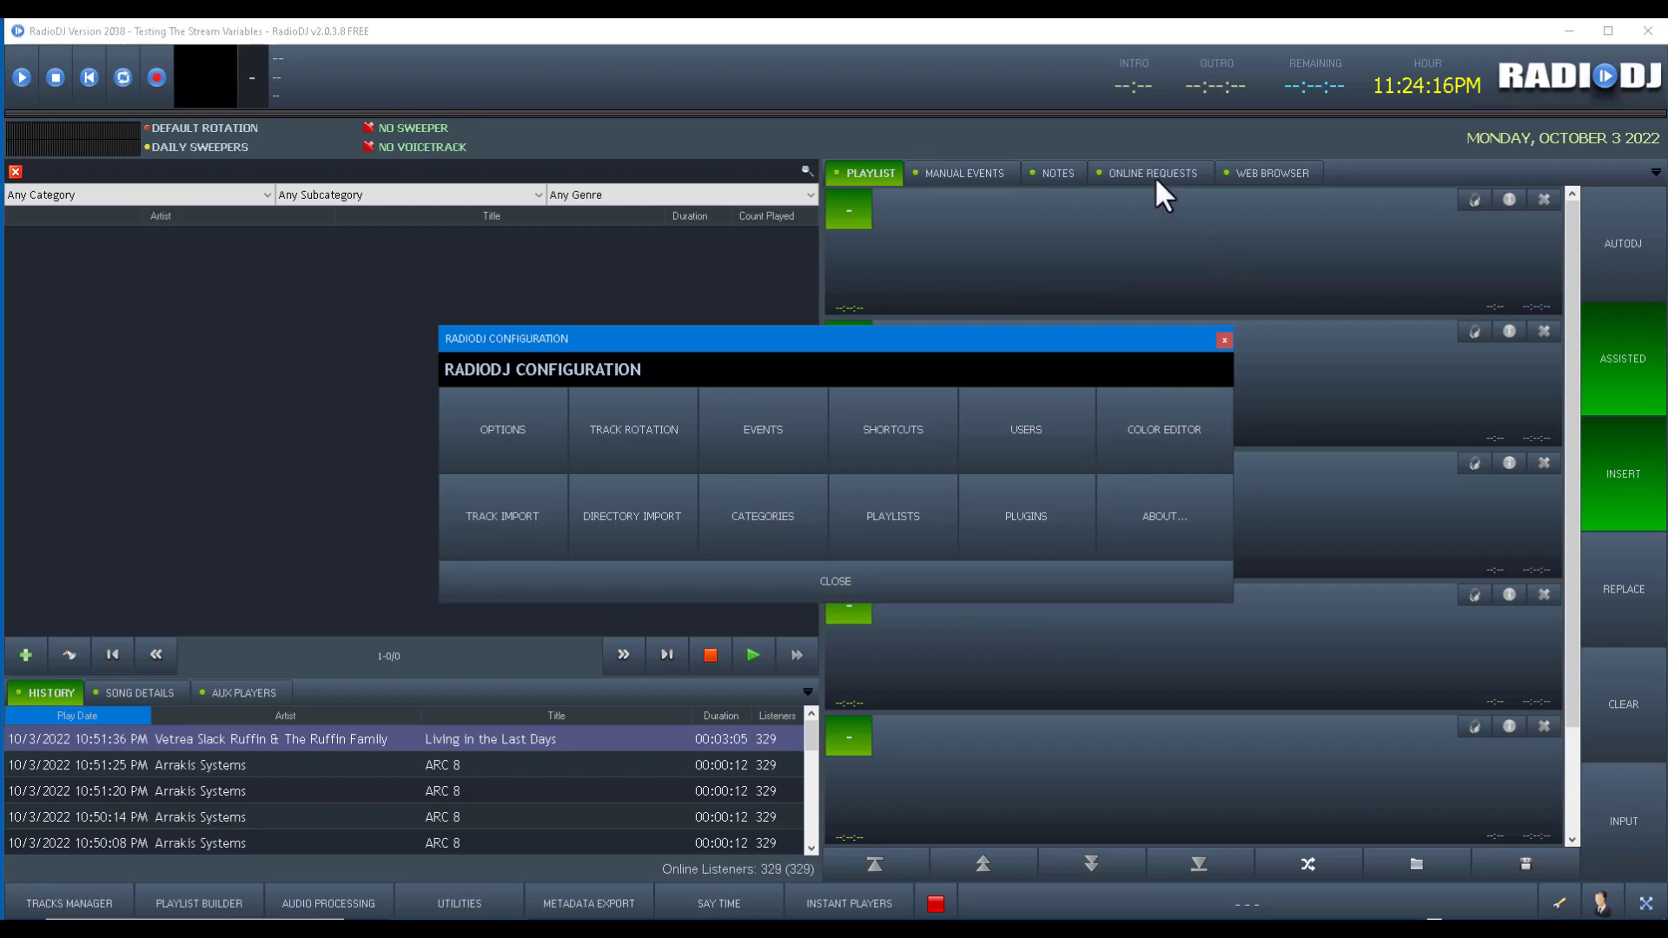
Add Manual Events to the shortcut buttons in the program options and close the settings and configuration windows
click(541, 437)
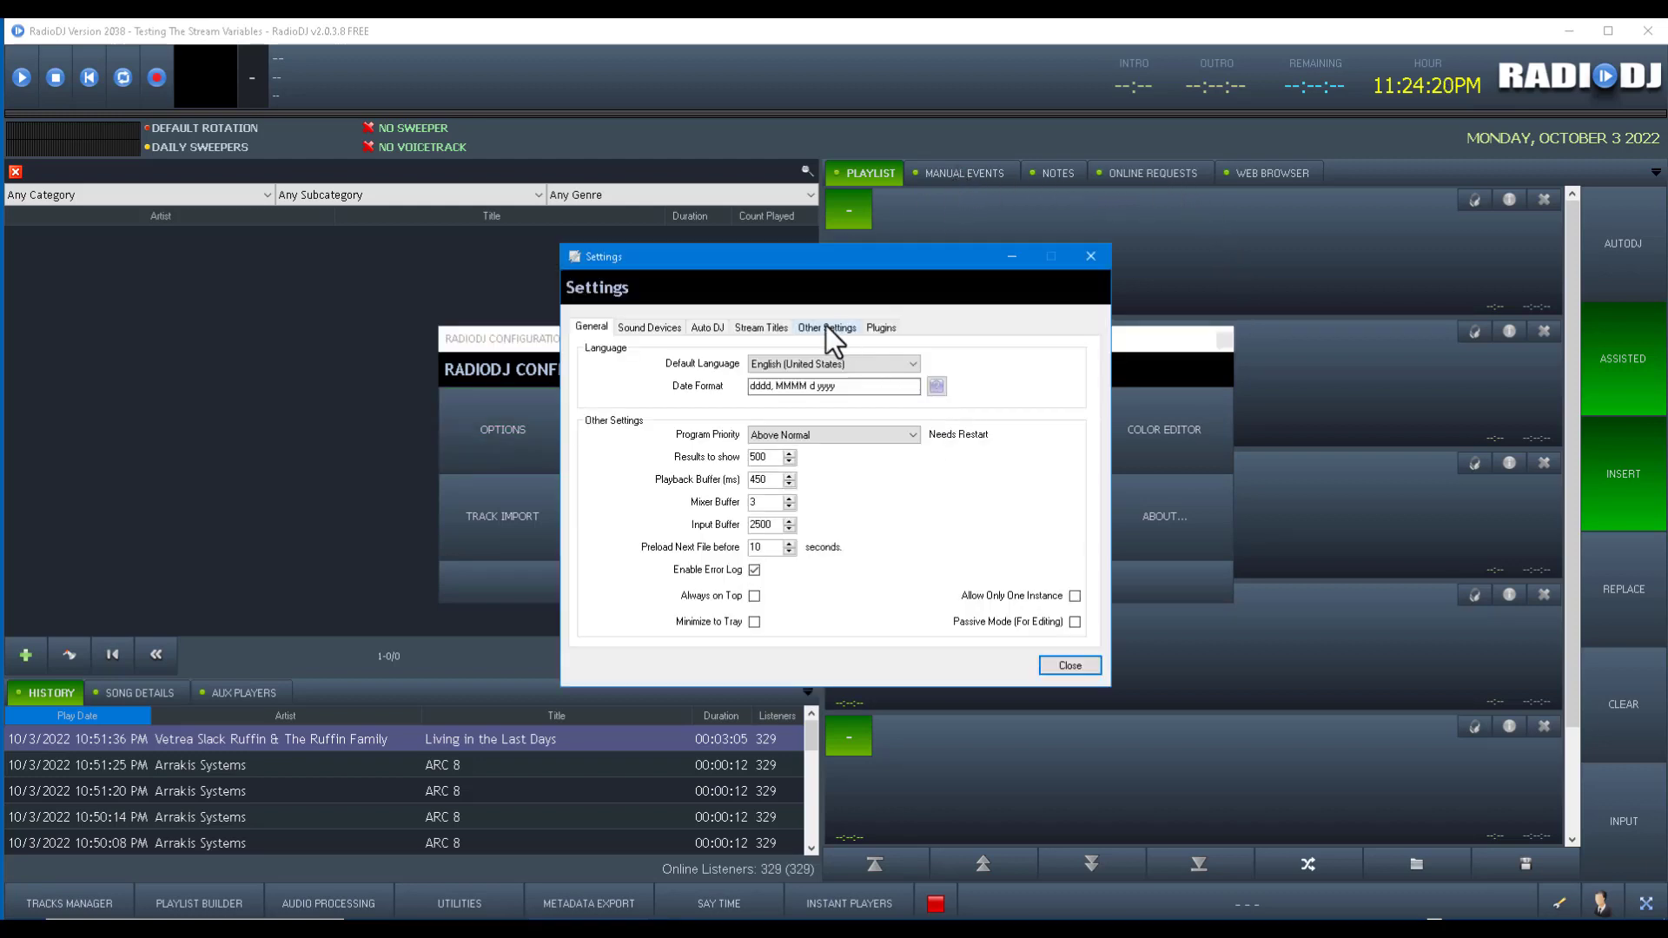
click(826, 327)
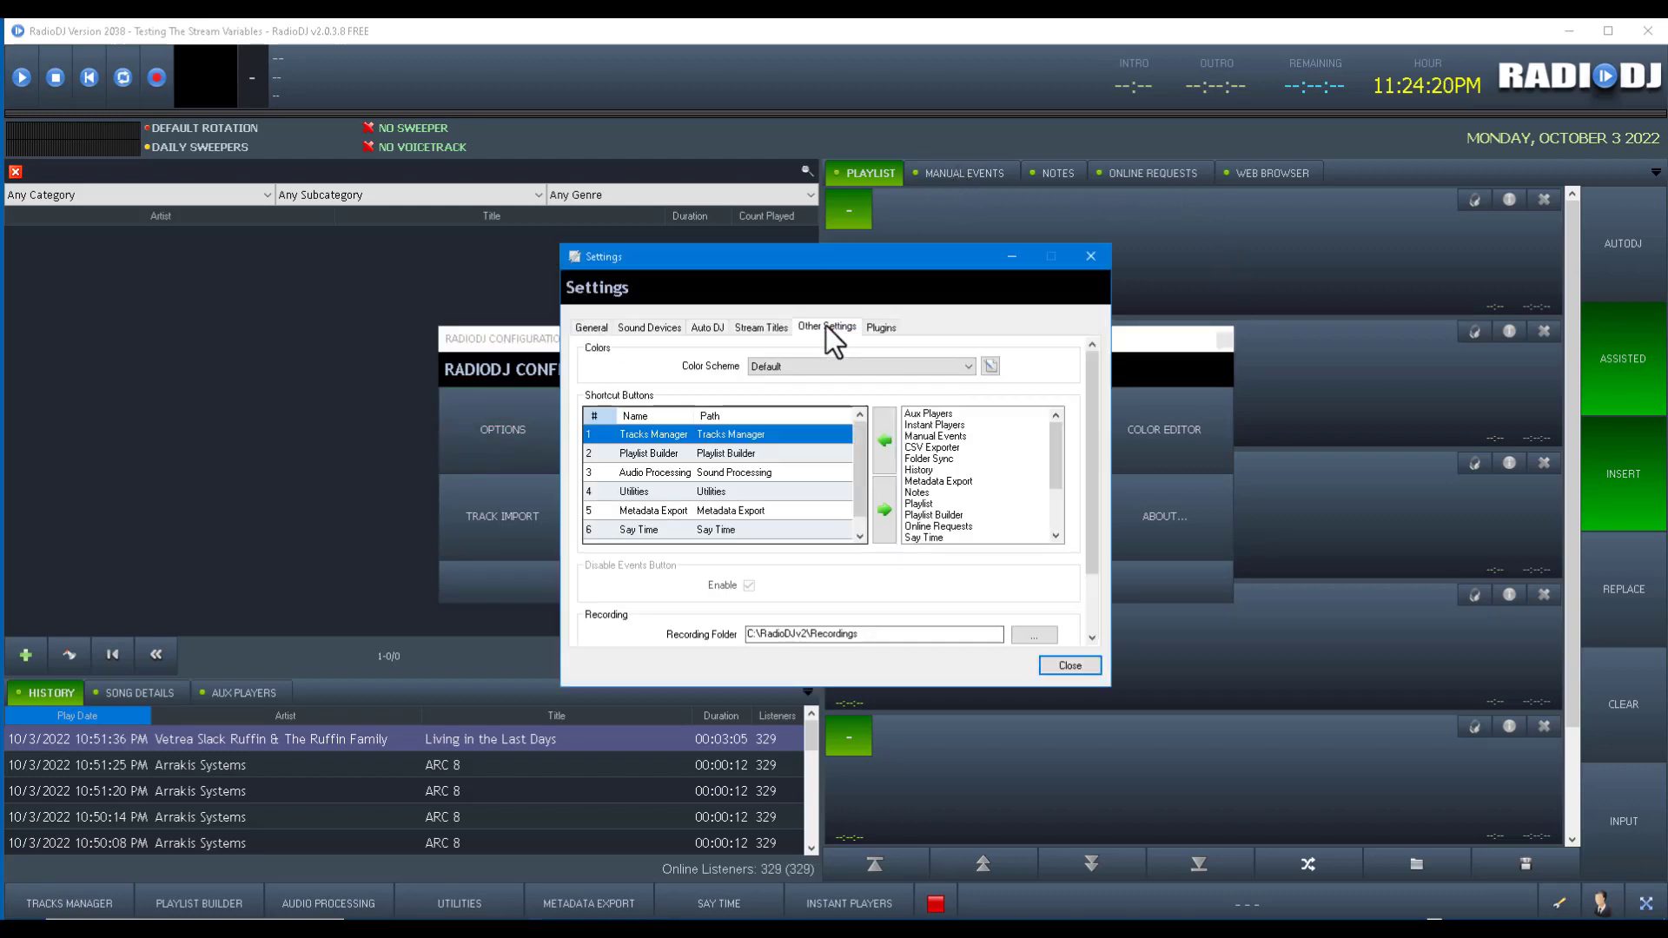
click(925, 437)
click(878, 440)
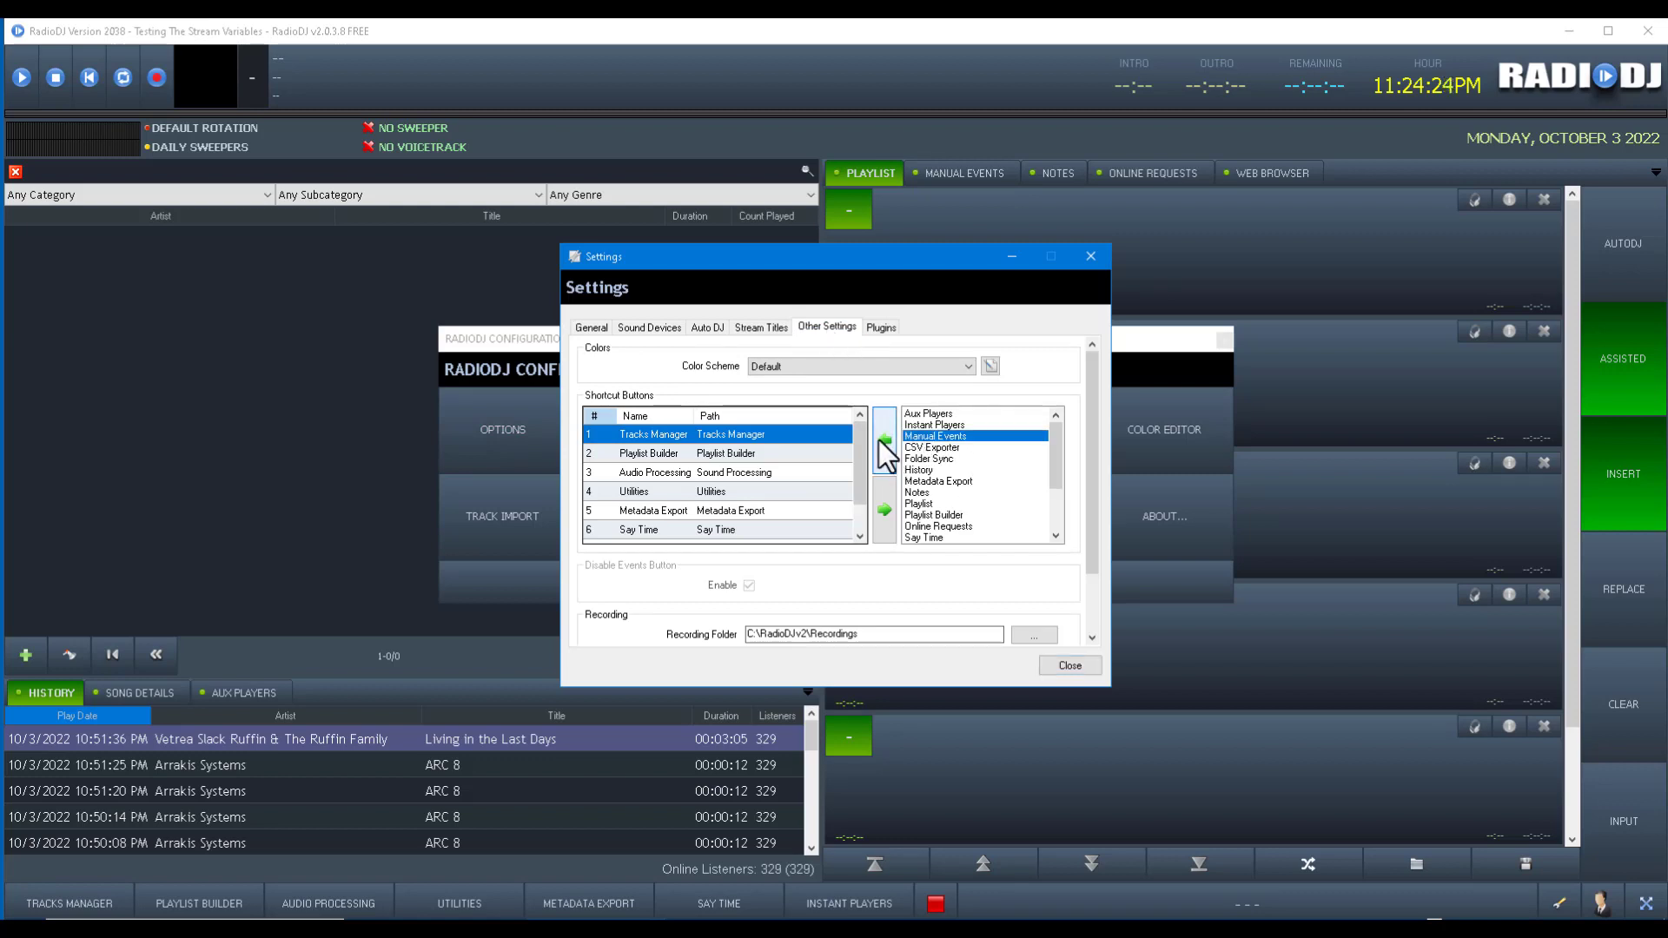
click(1068, 665)
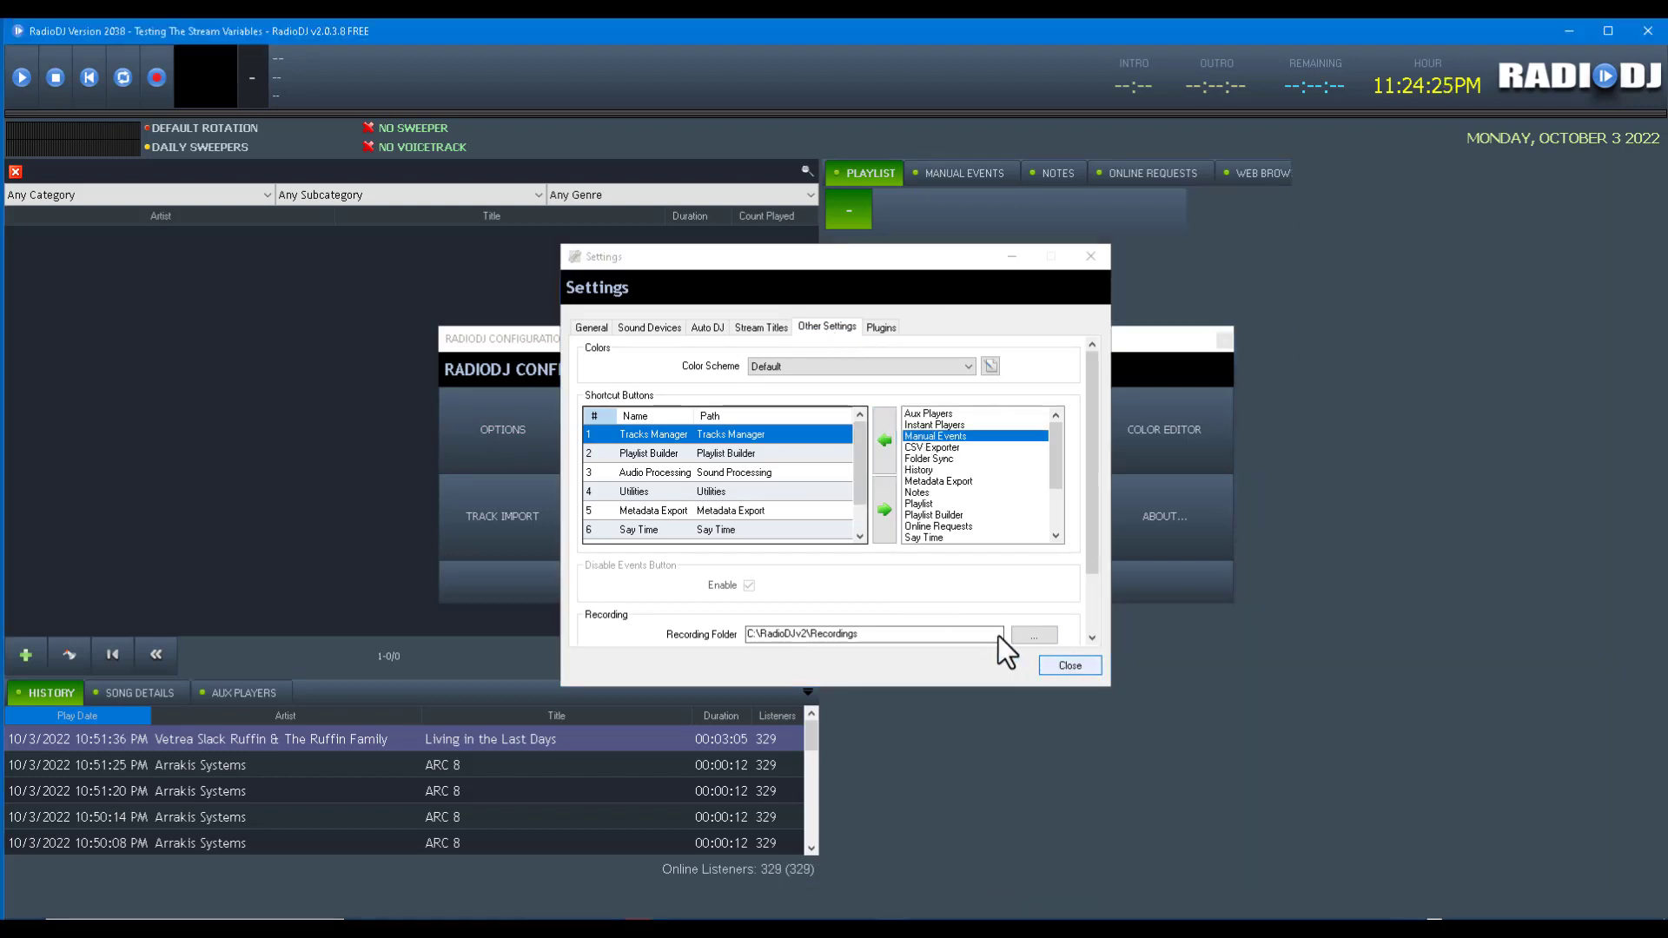
click(873, 580)
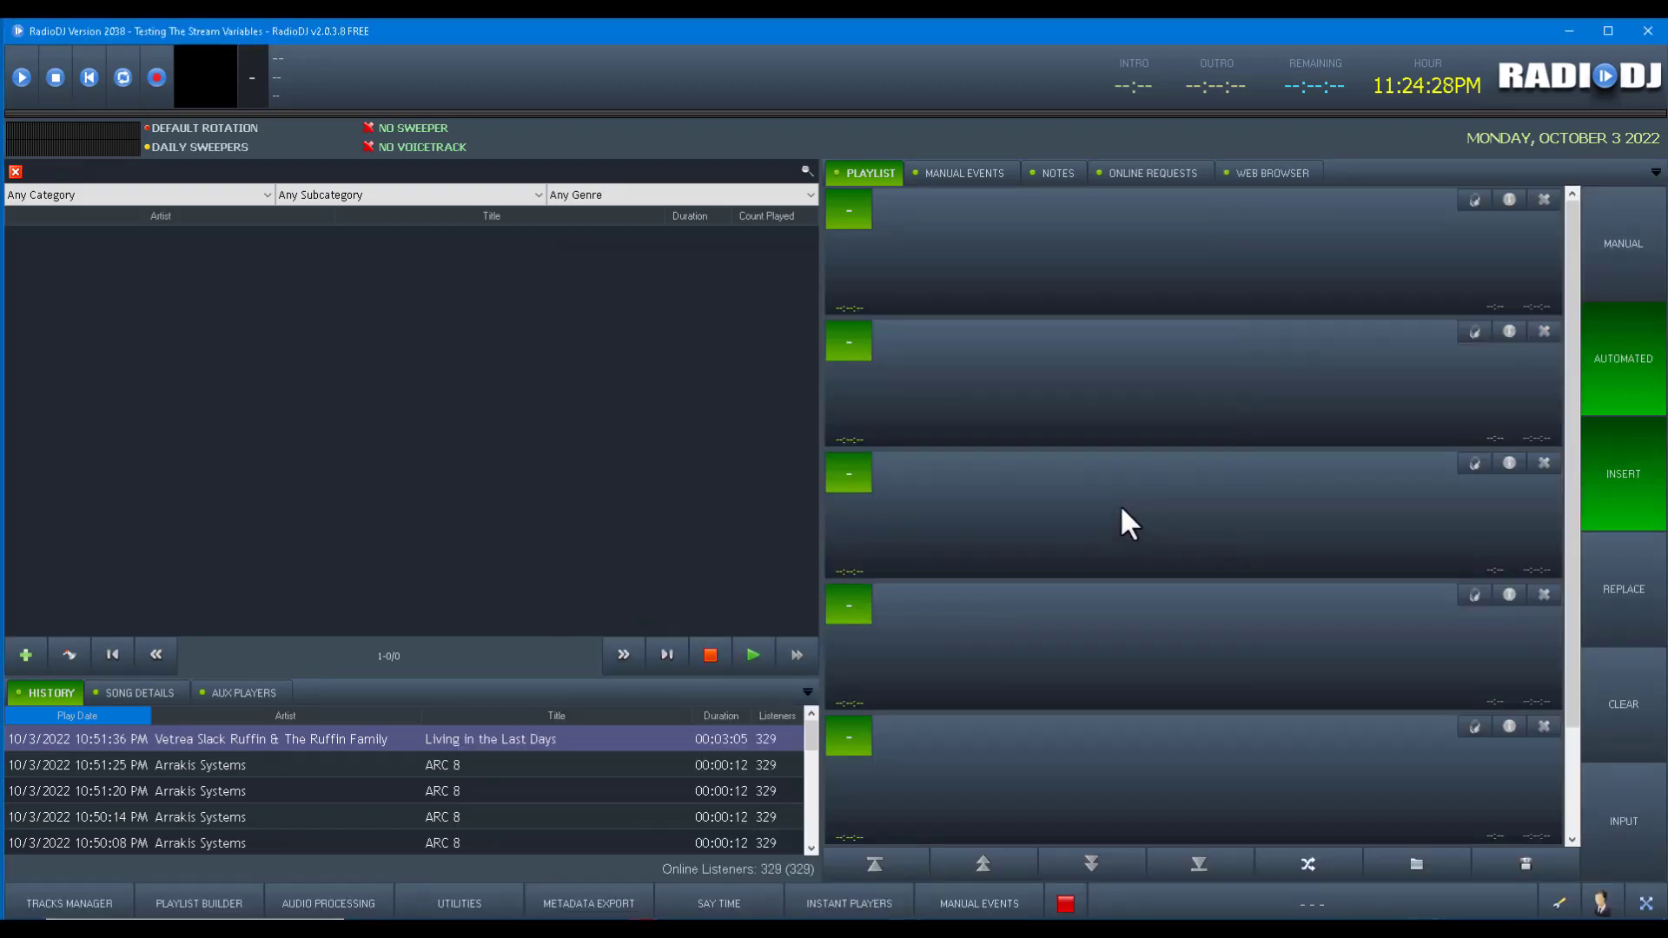
Check the Cart Players window using the Instant Players shortcut and close it
click(874, 902)
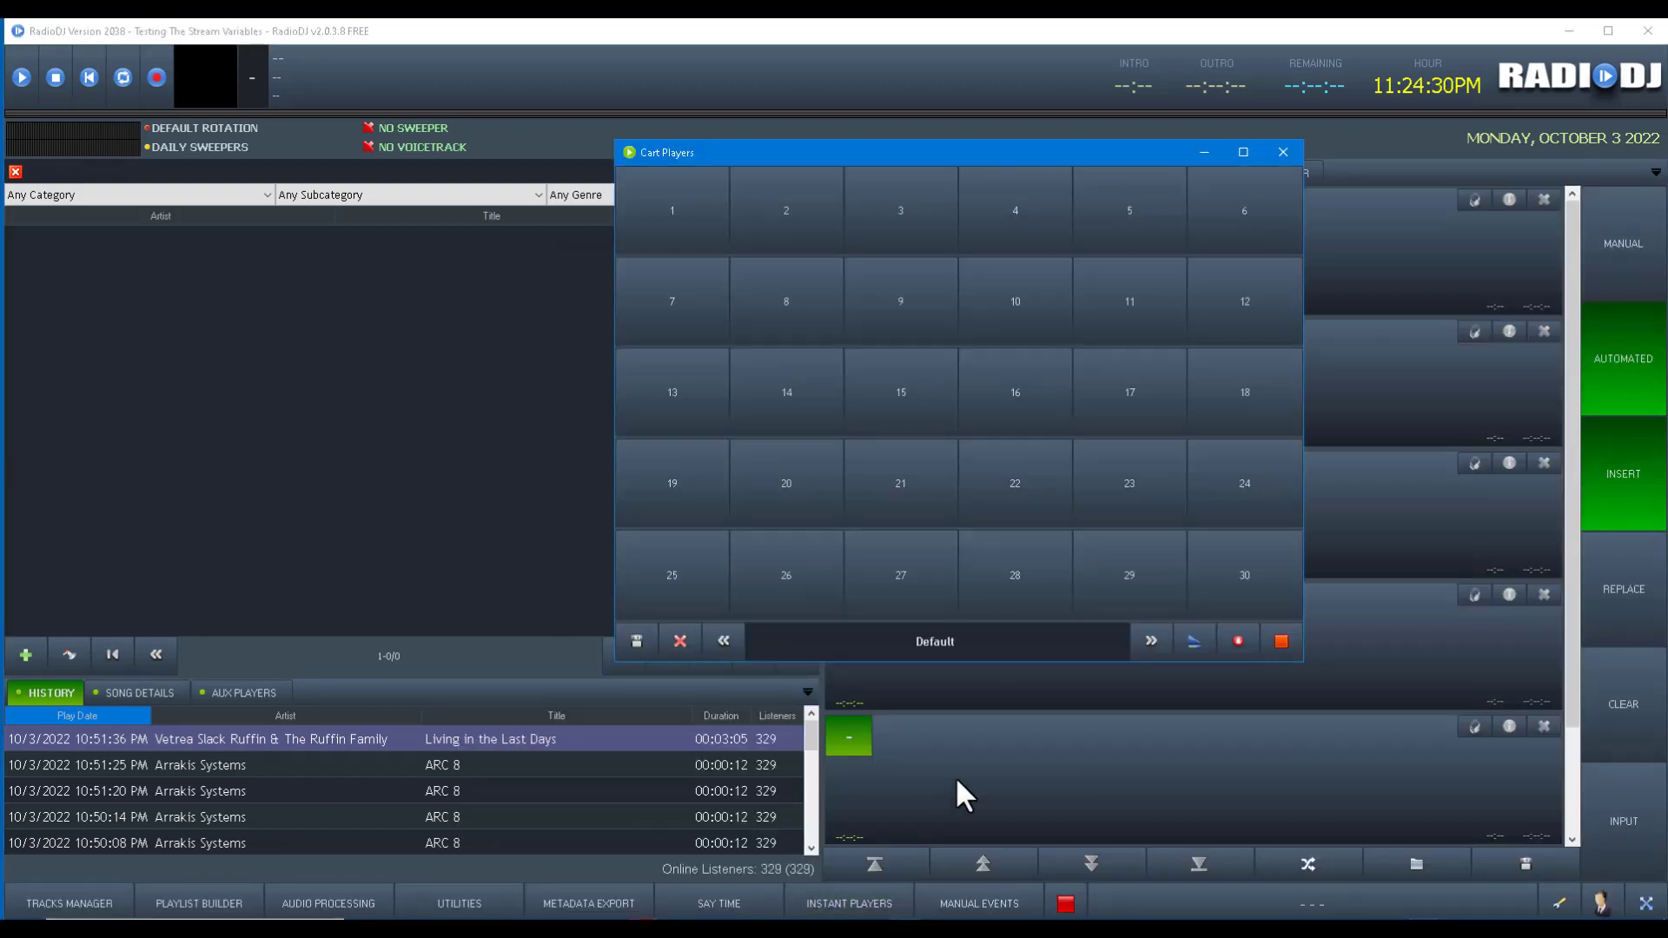
click(1284, 152)
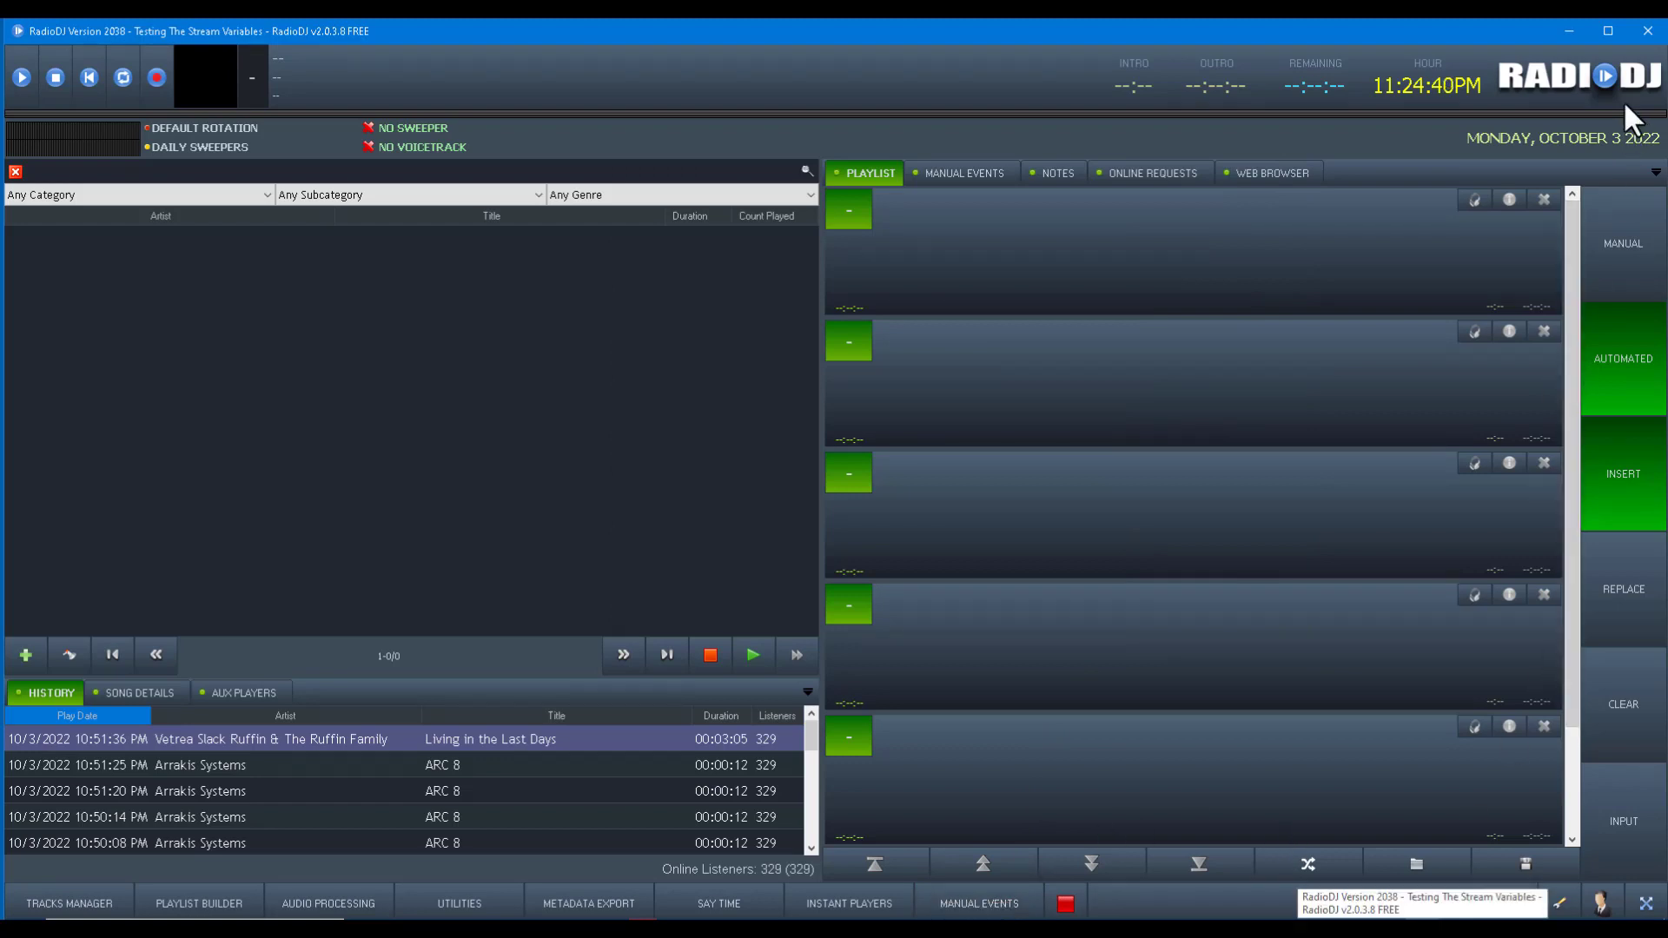
Check the Manual Events tab beside the playlist, and quit and restart the program to apply the plugin settings
click(1568, 31)
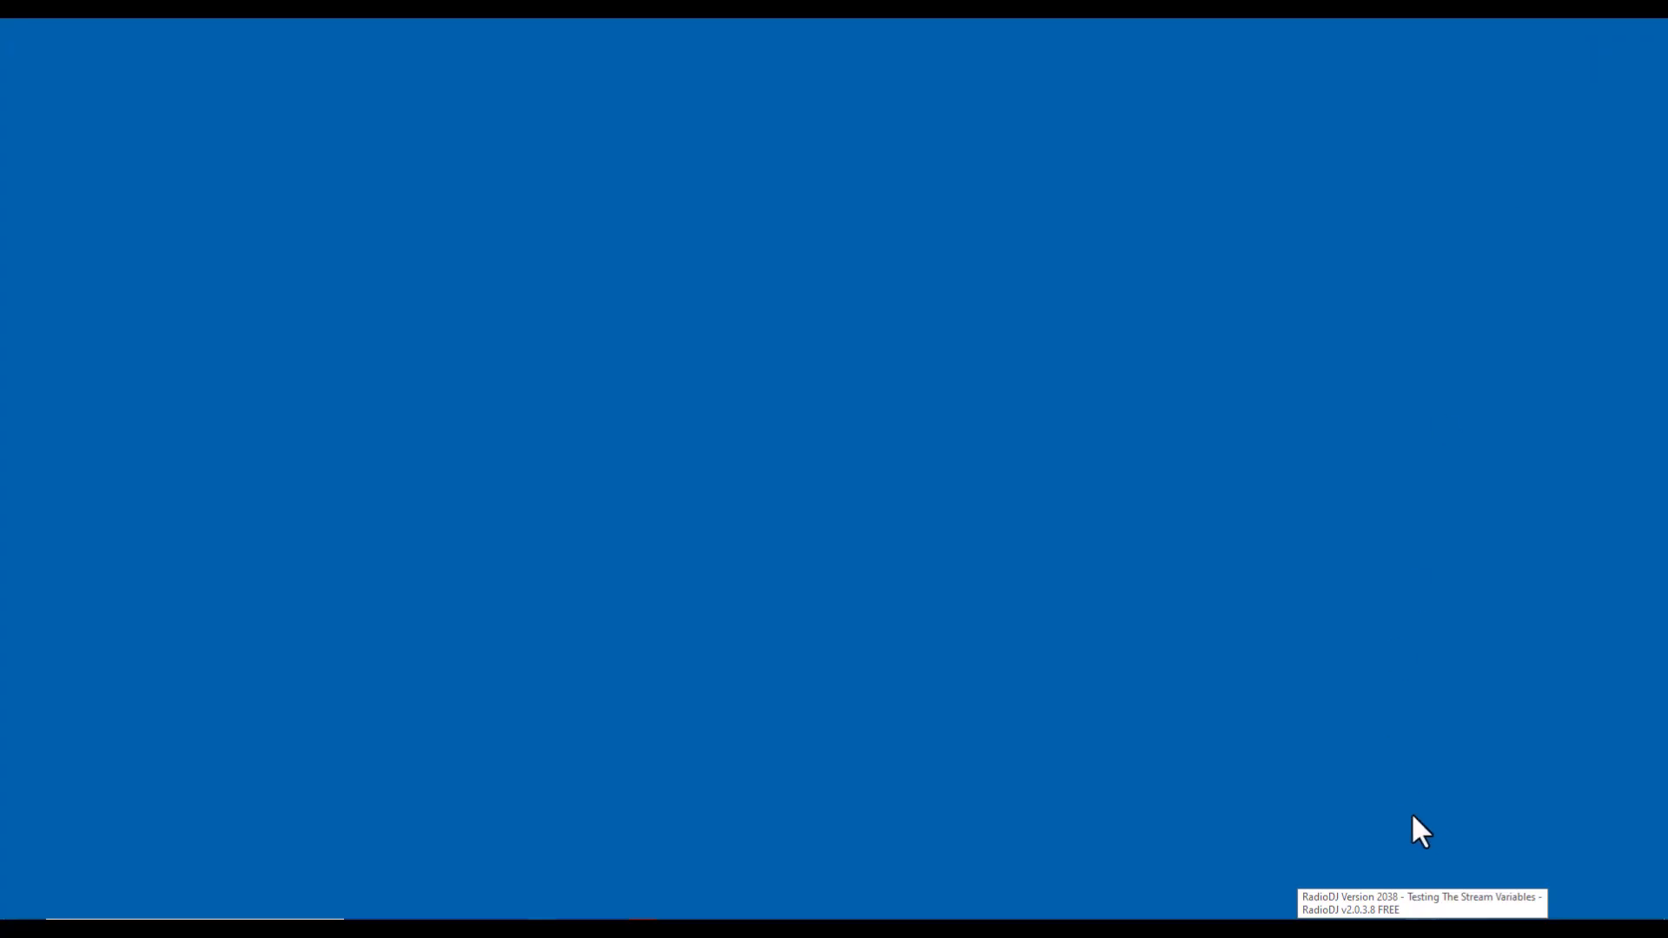
double_click(1422, 929)
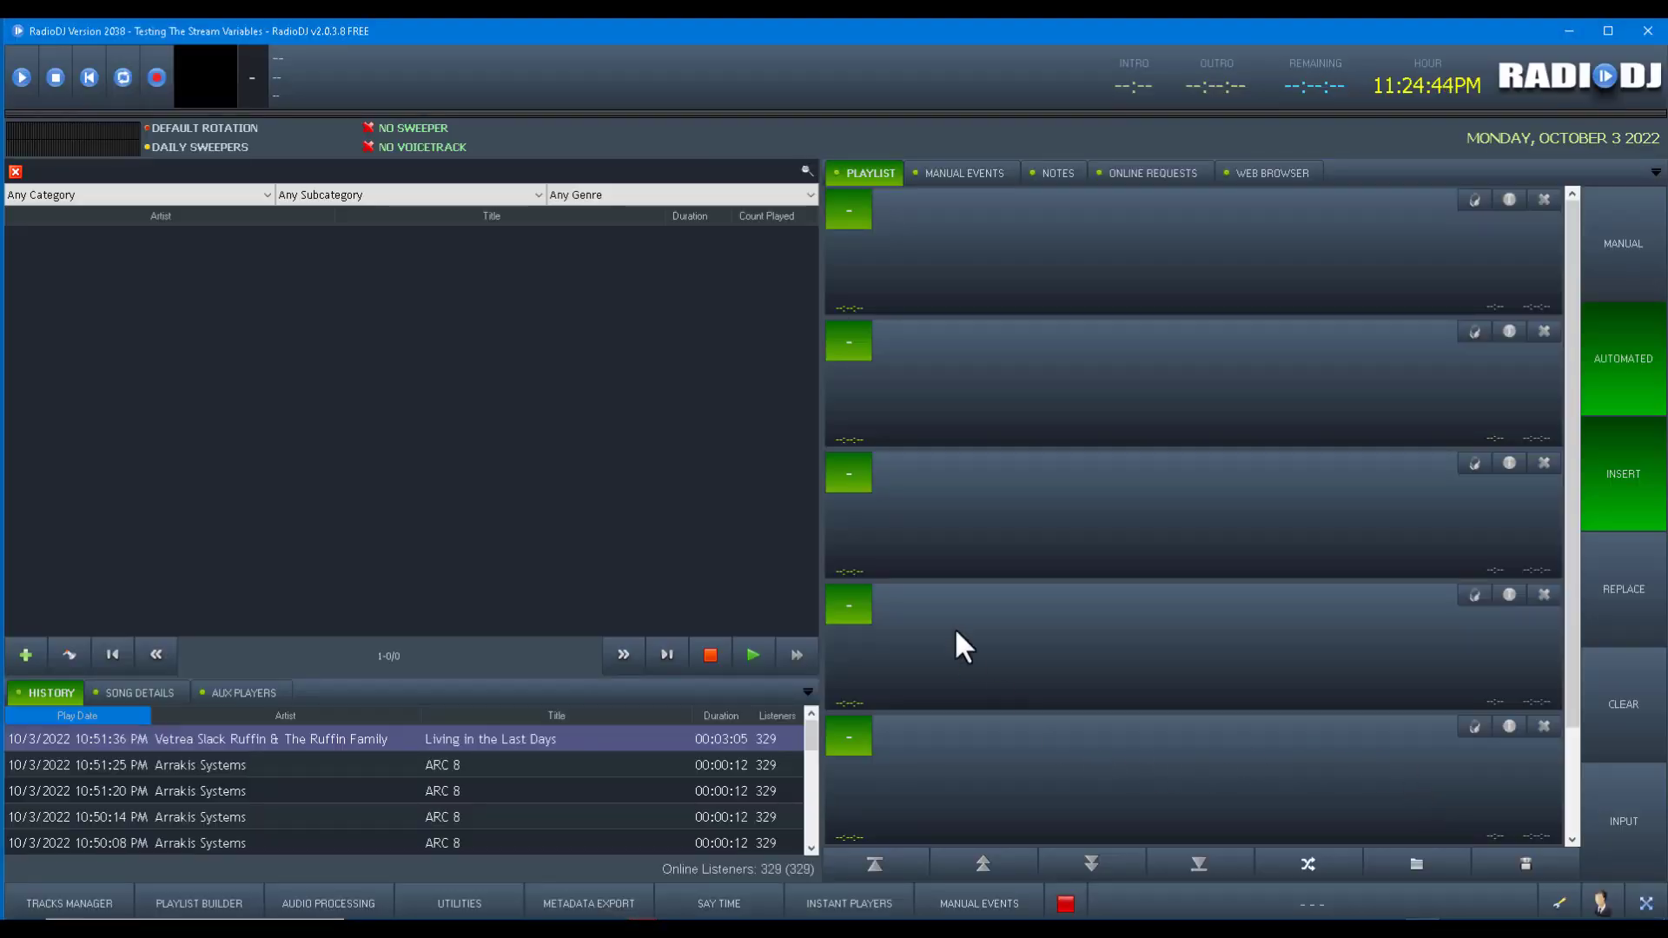
click(968, 167)
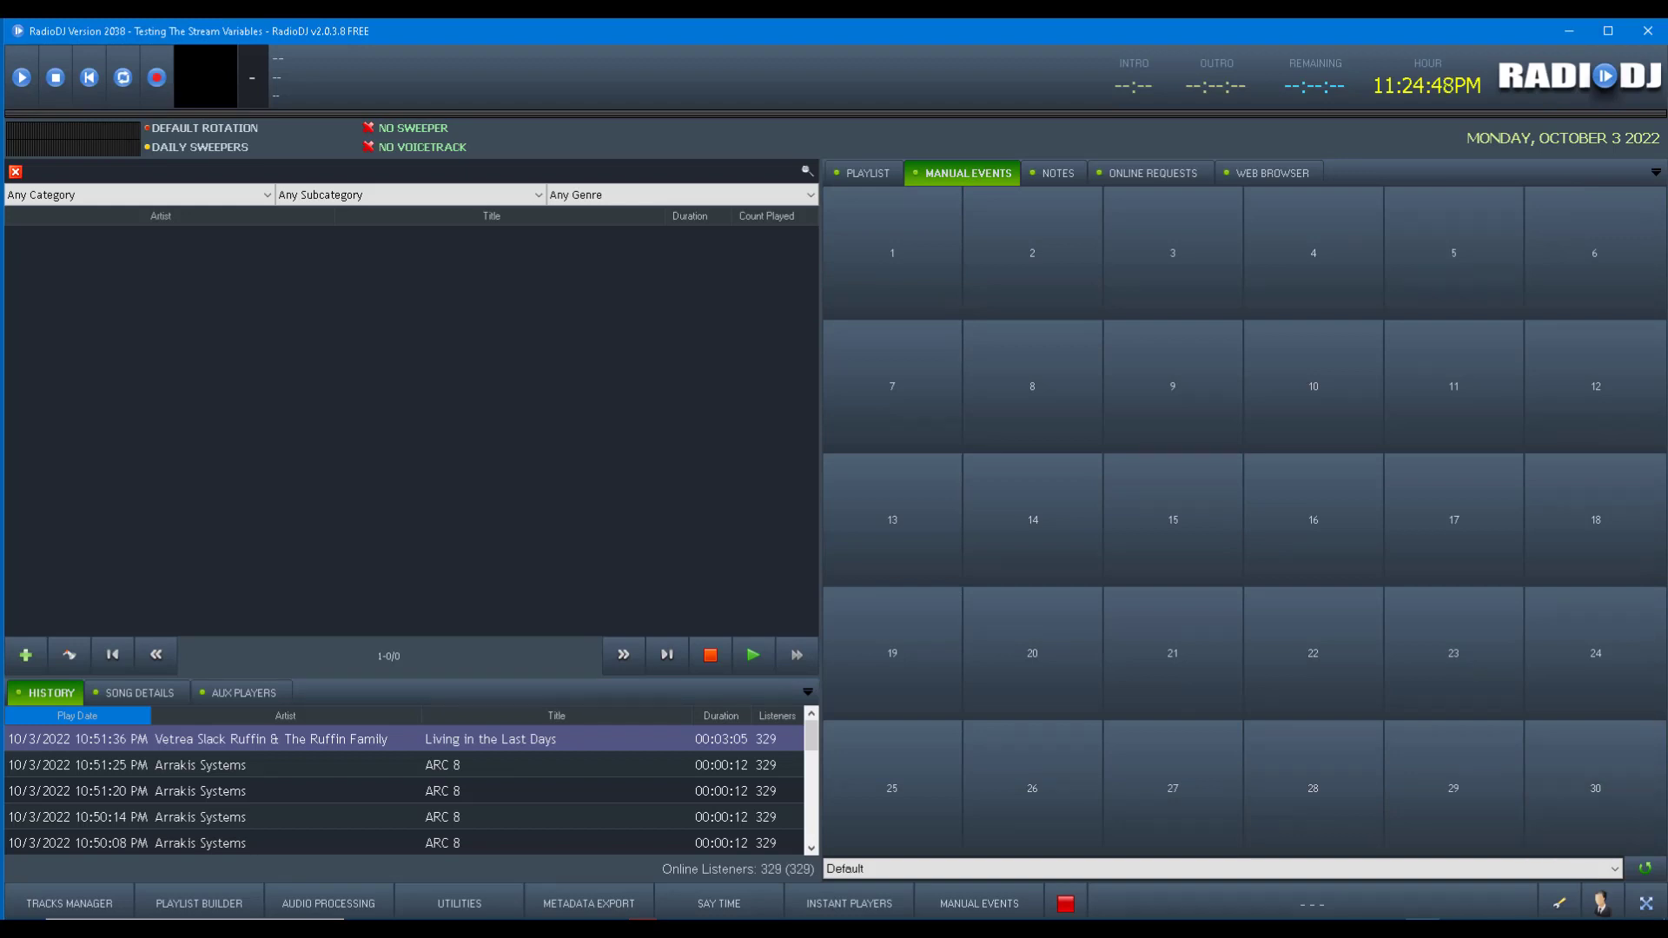
click(1648, 30)
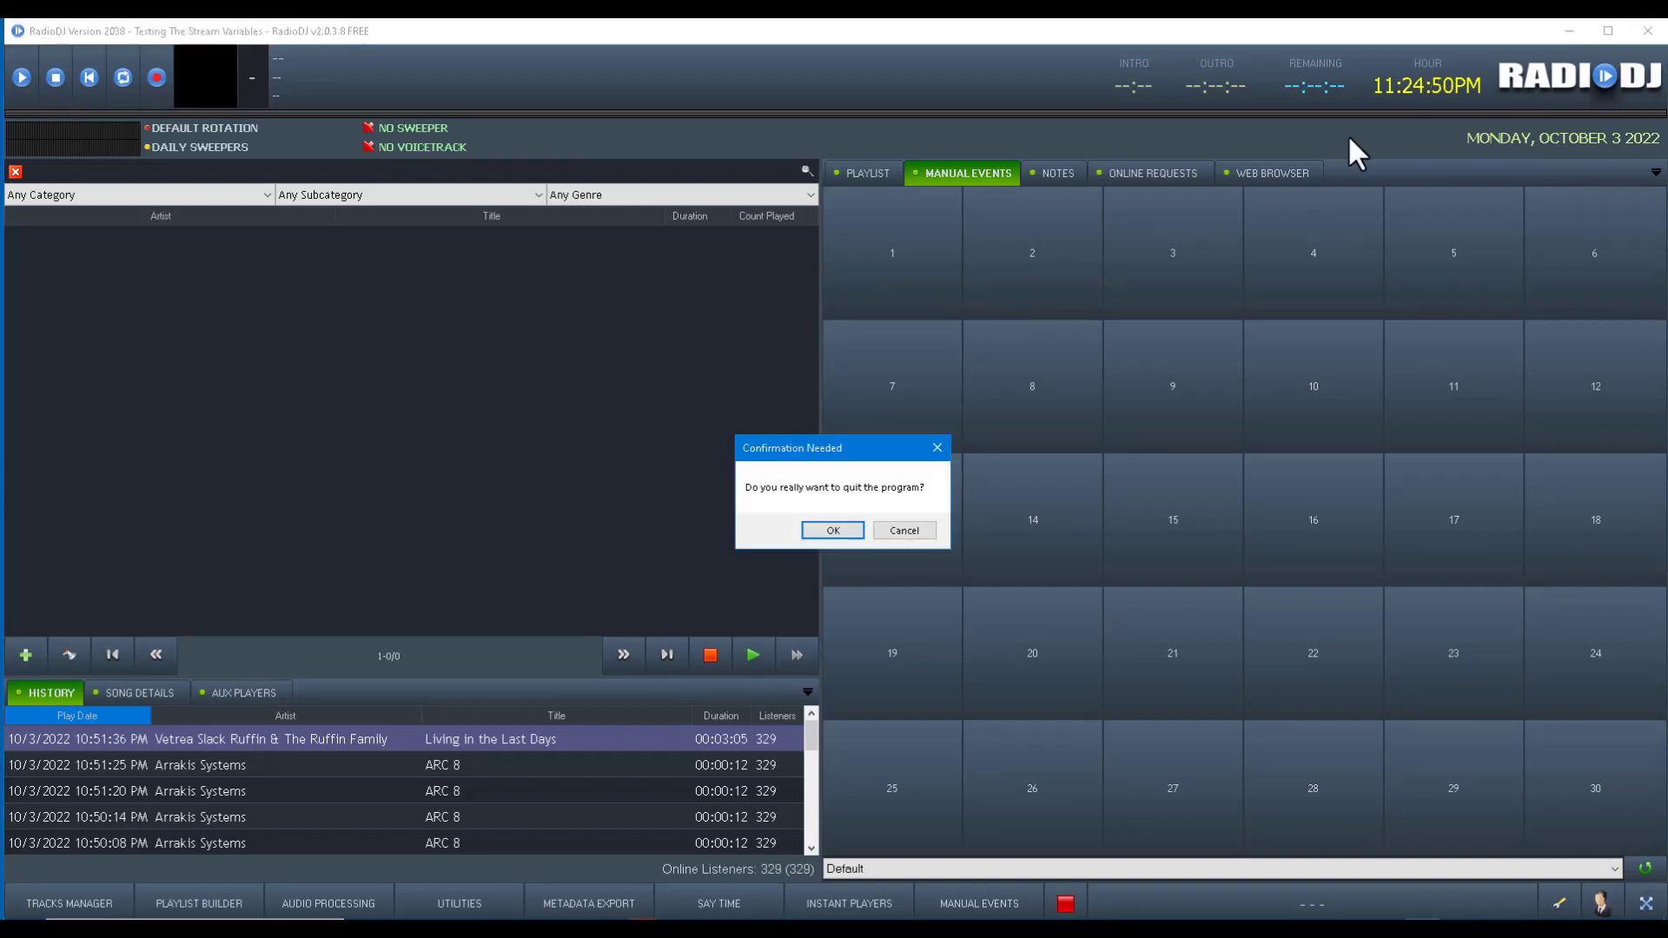
click(826, 529)
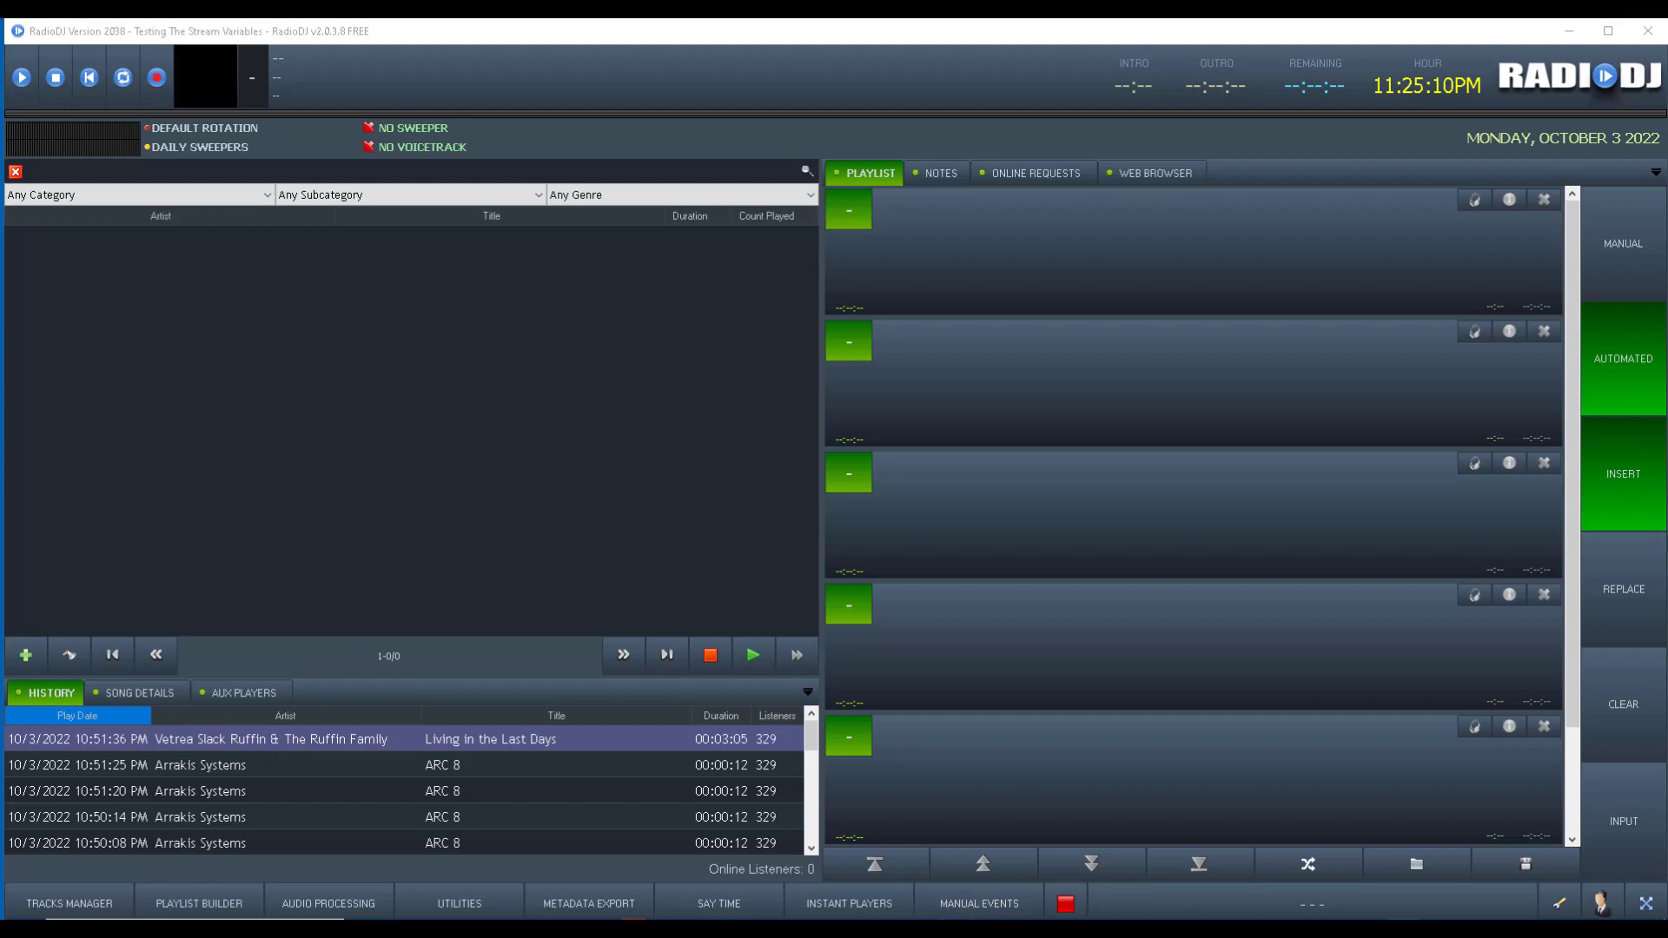
Place the Events Cart window over the playlist and the Cart Players window over the track search area, and minimize the main window
drag(0, 556, 1298, 182)
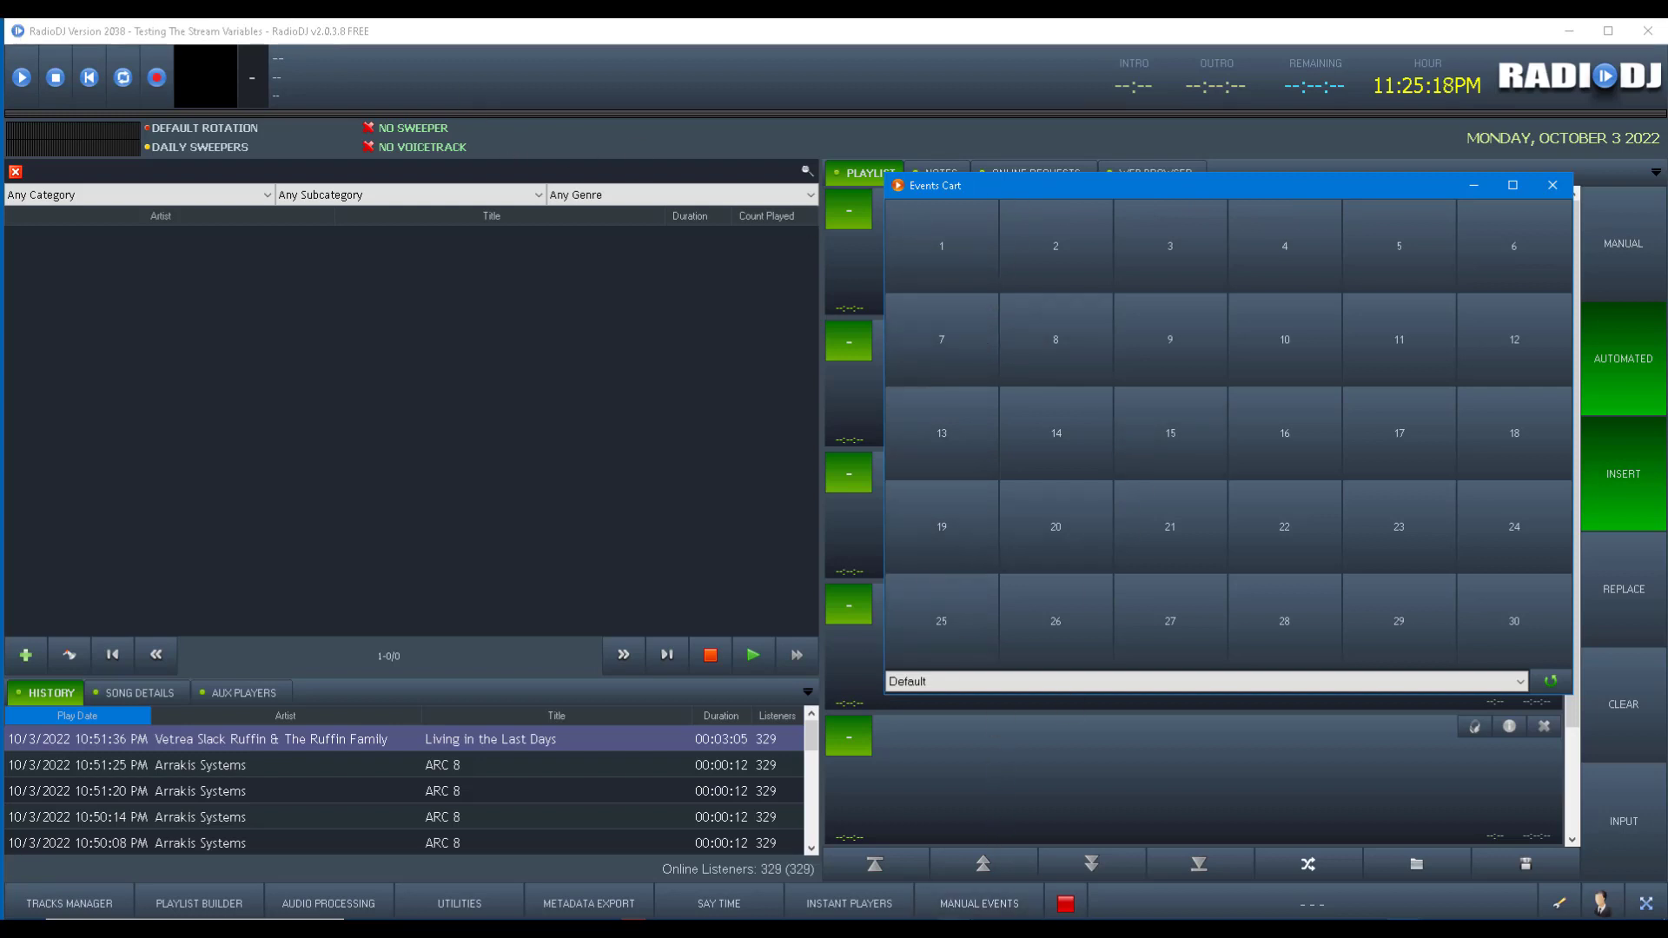
drag(0, 630, 643, 209)
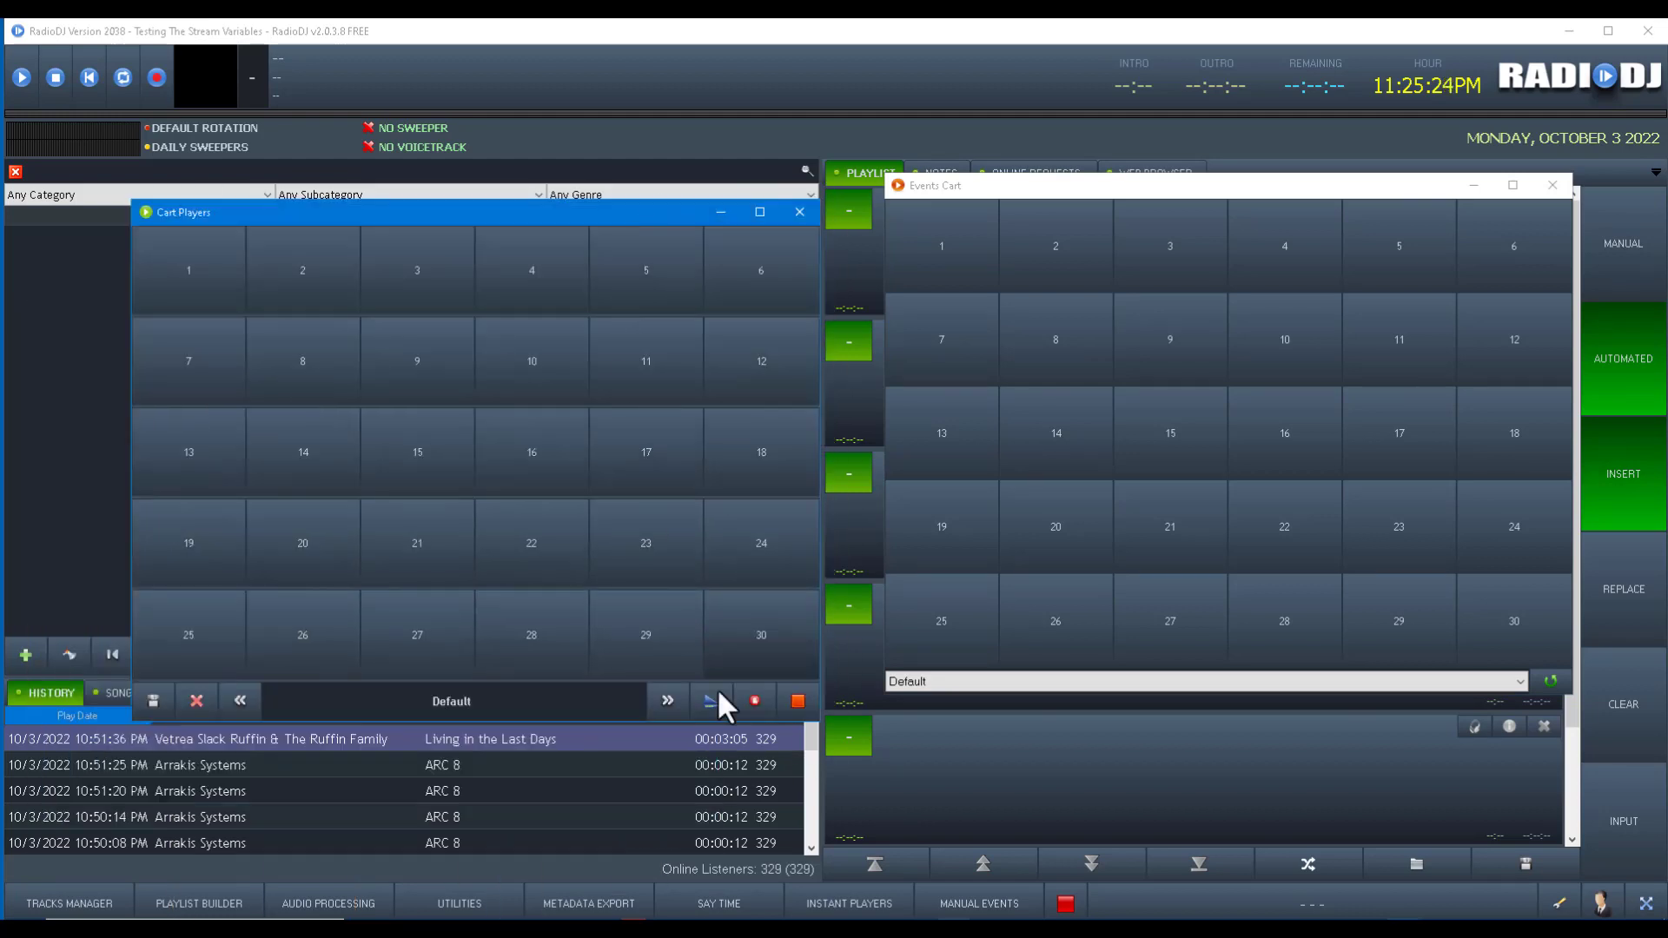
click(854, 904)
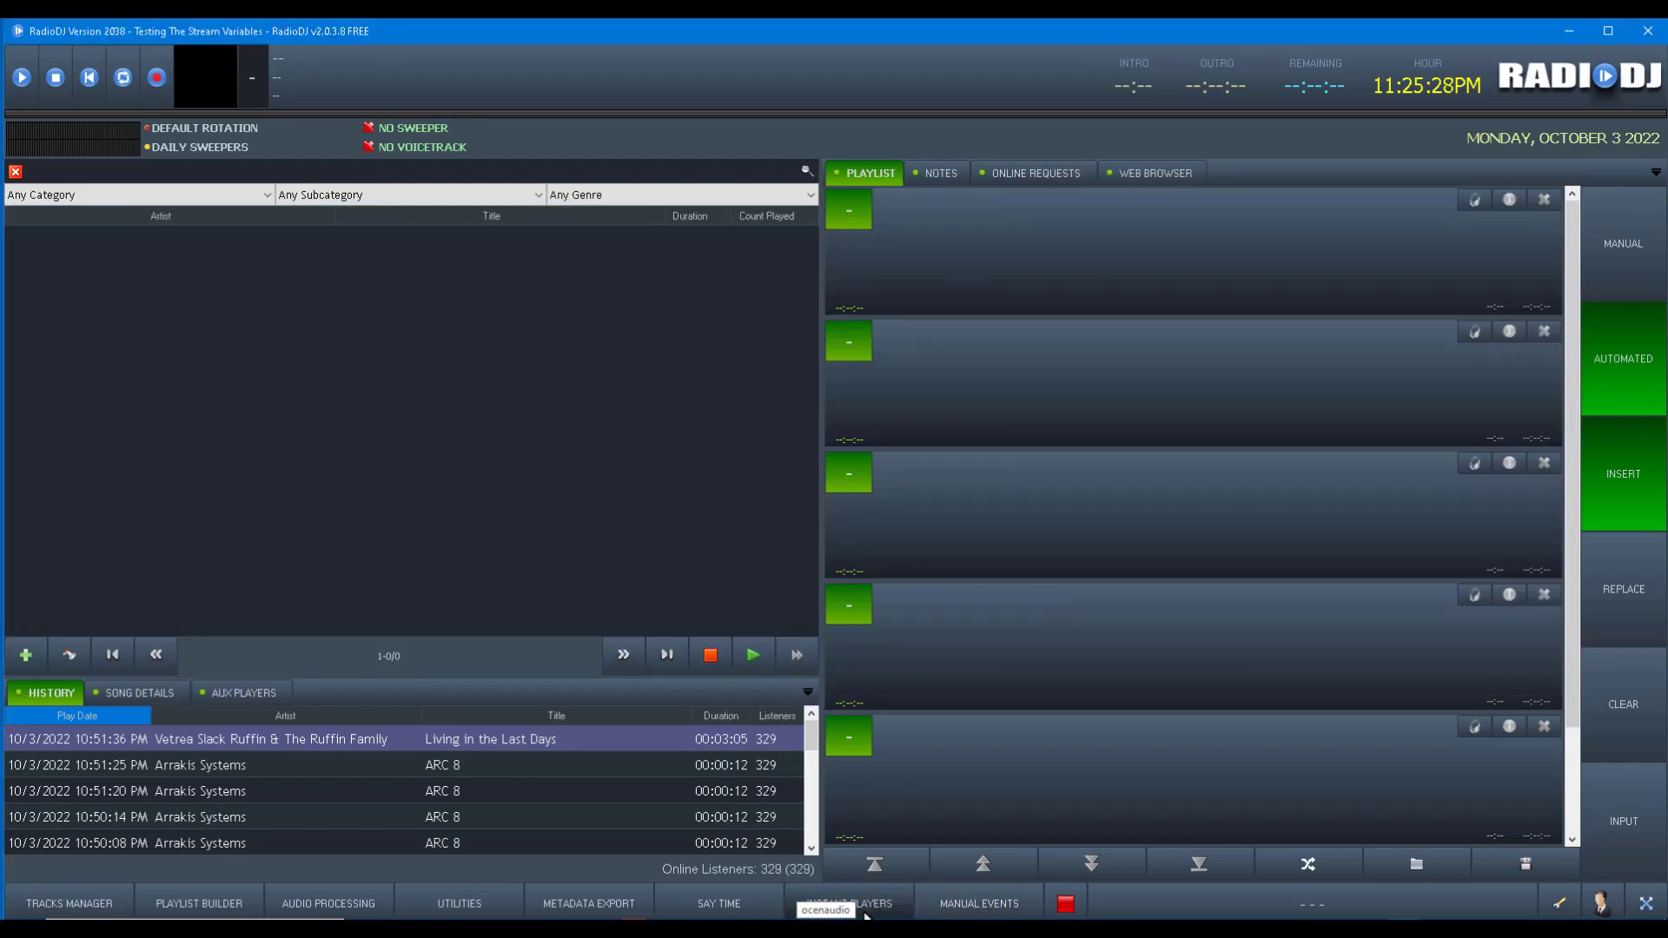
click(1566, 26)
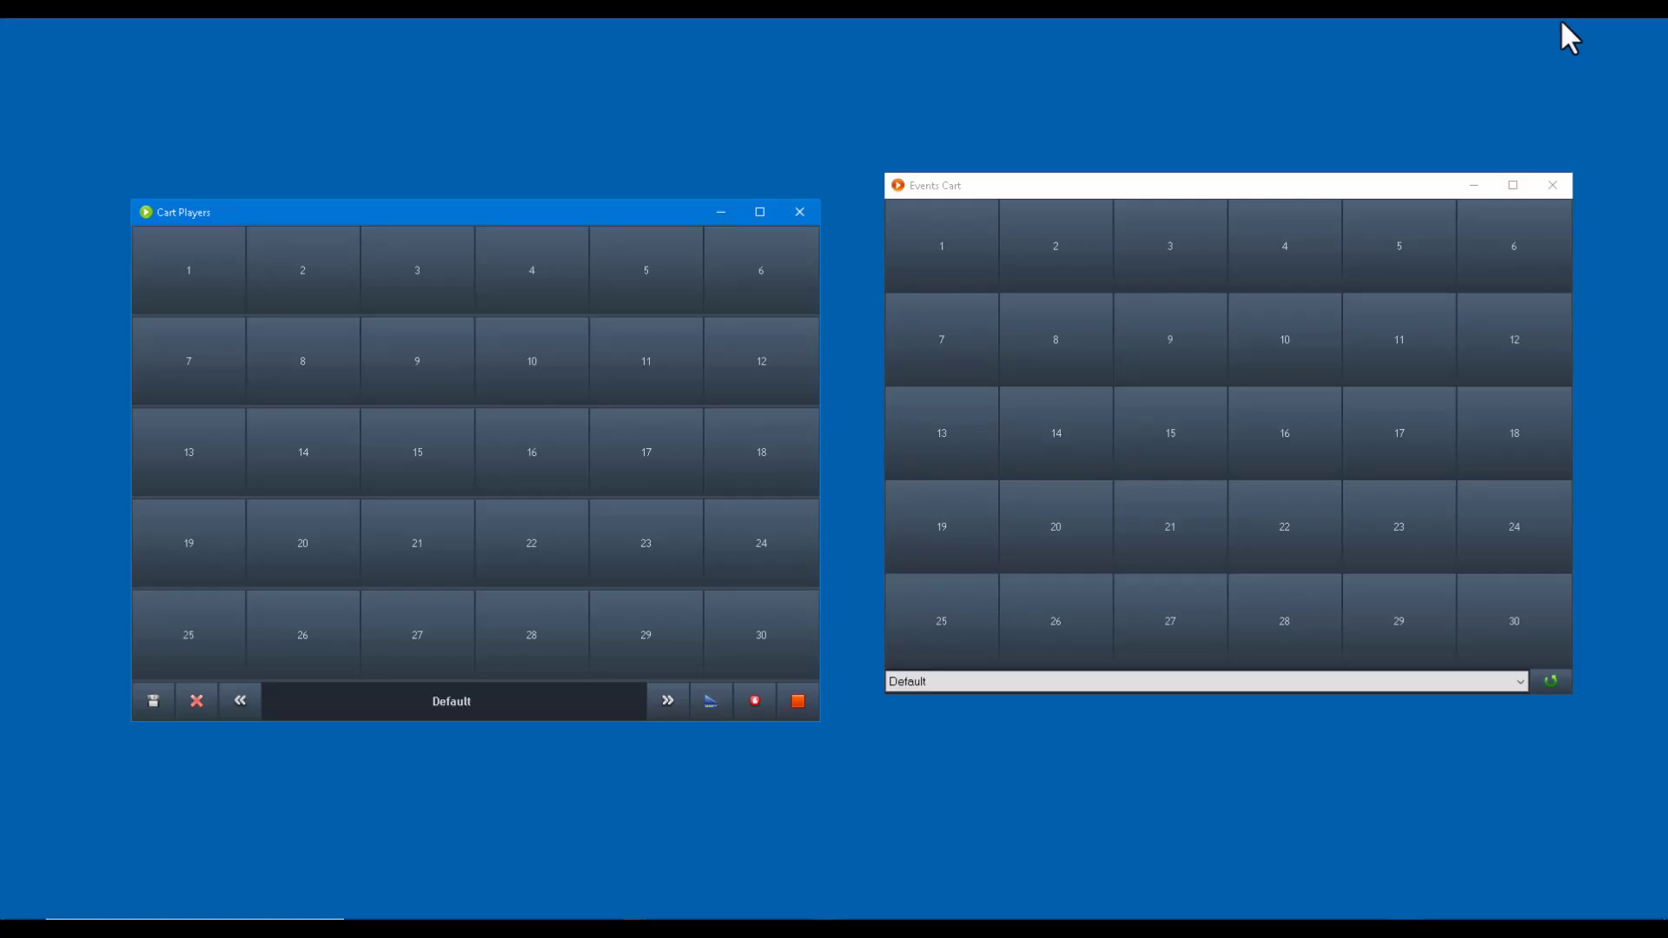
Close the Events Cart and Cart Players windows and bring the main window back
click(1552, 185)
click(803, 210)
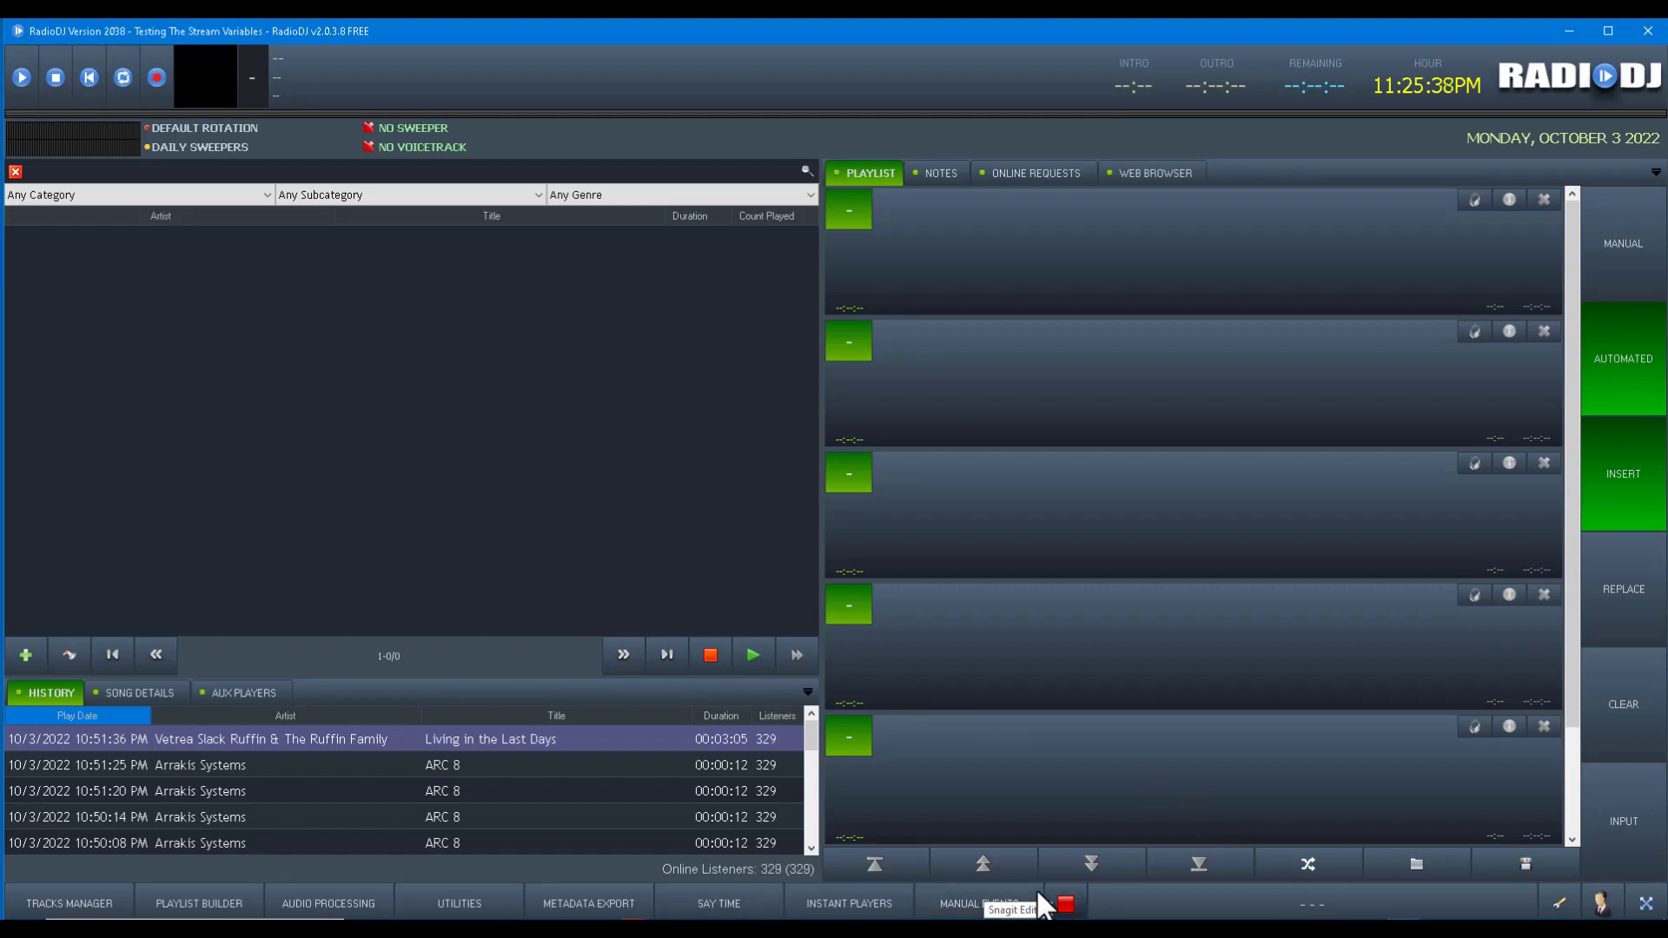
click(1569, 32)
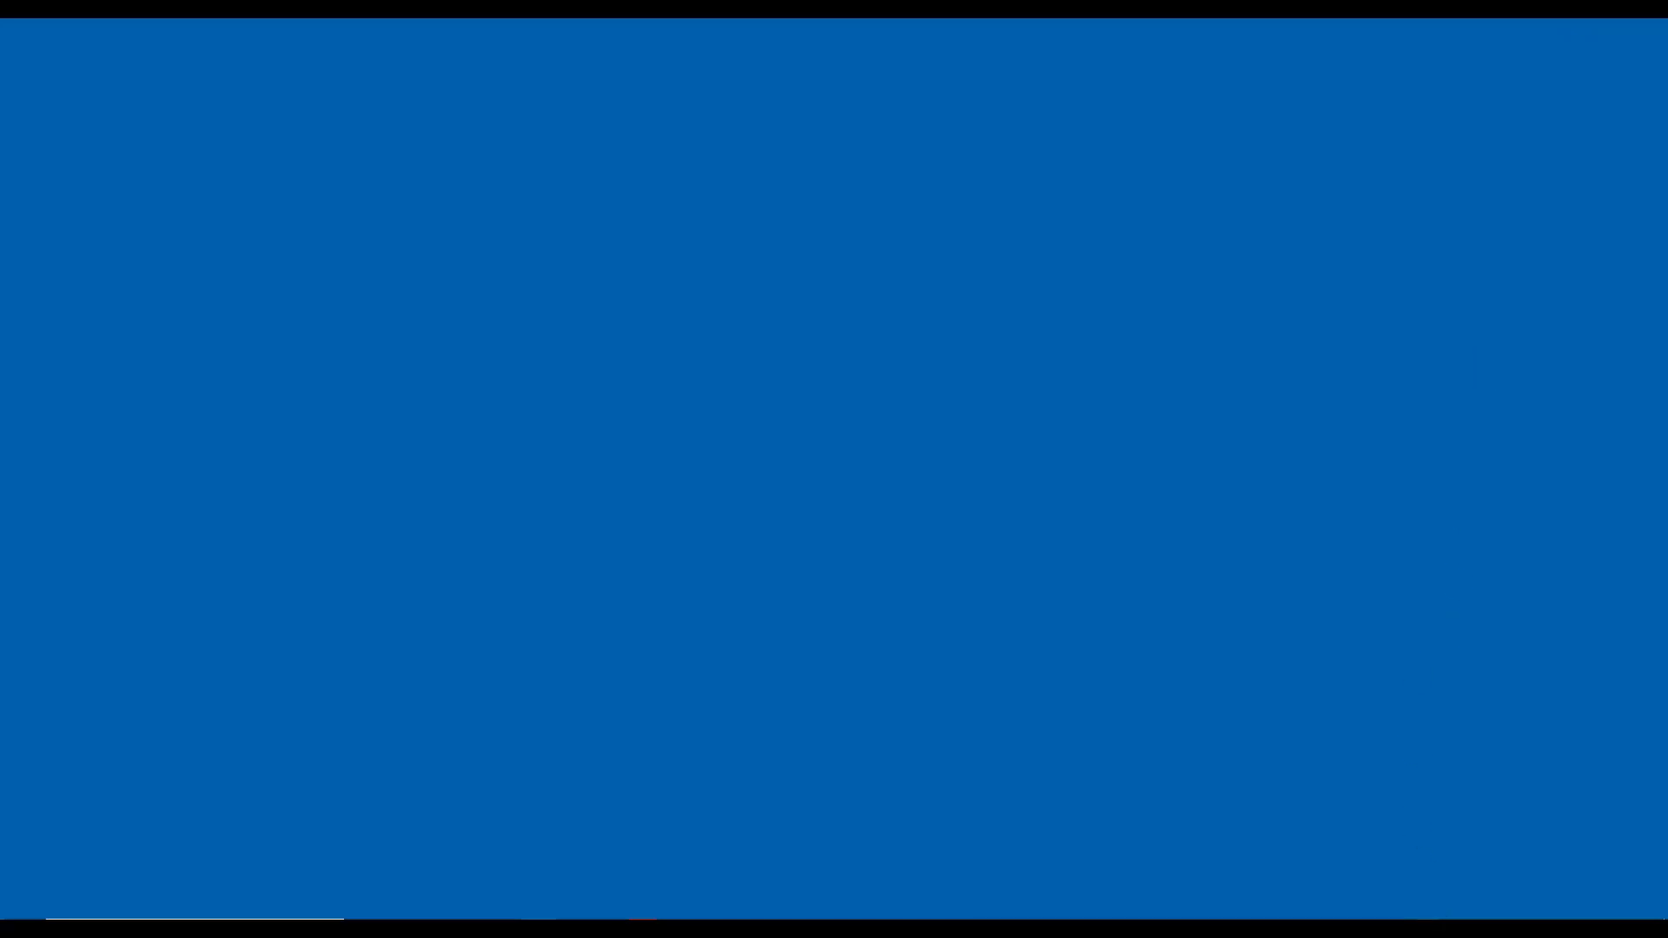
click(1420, 930)
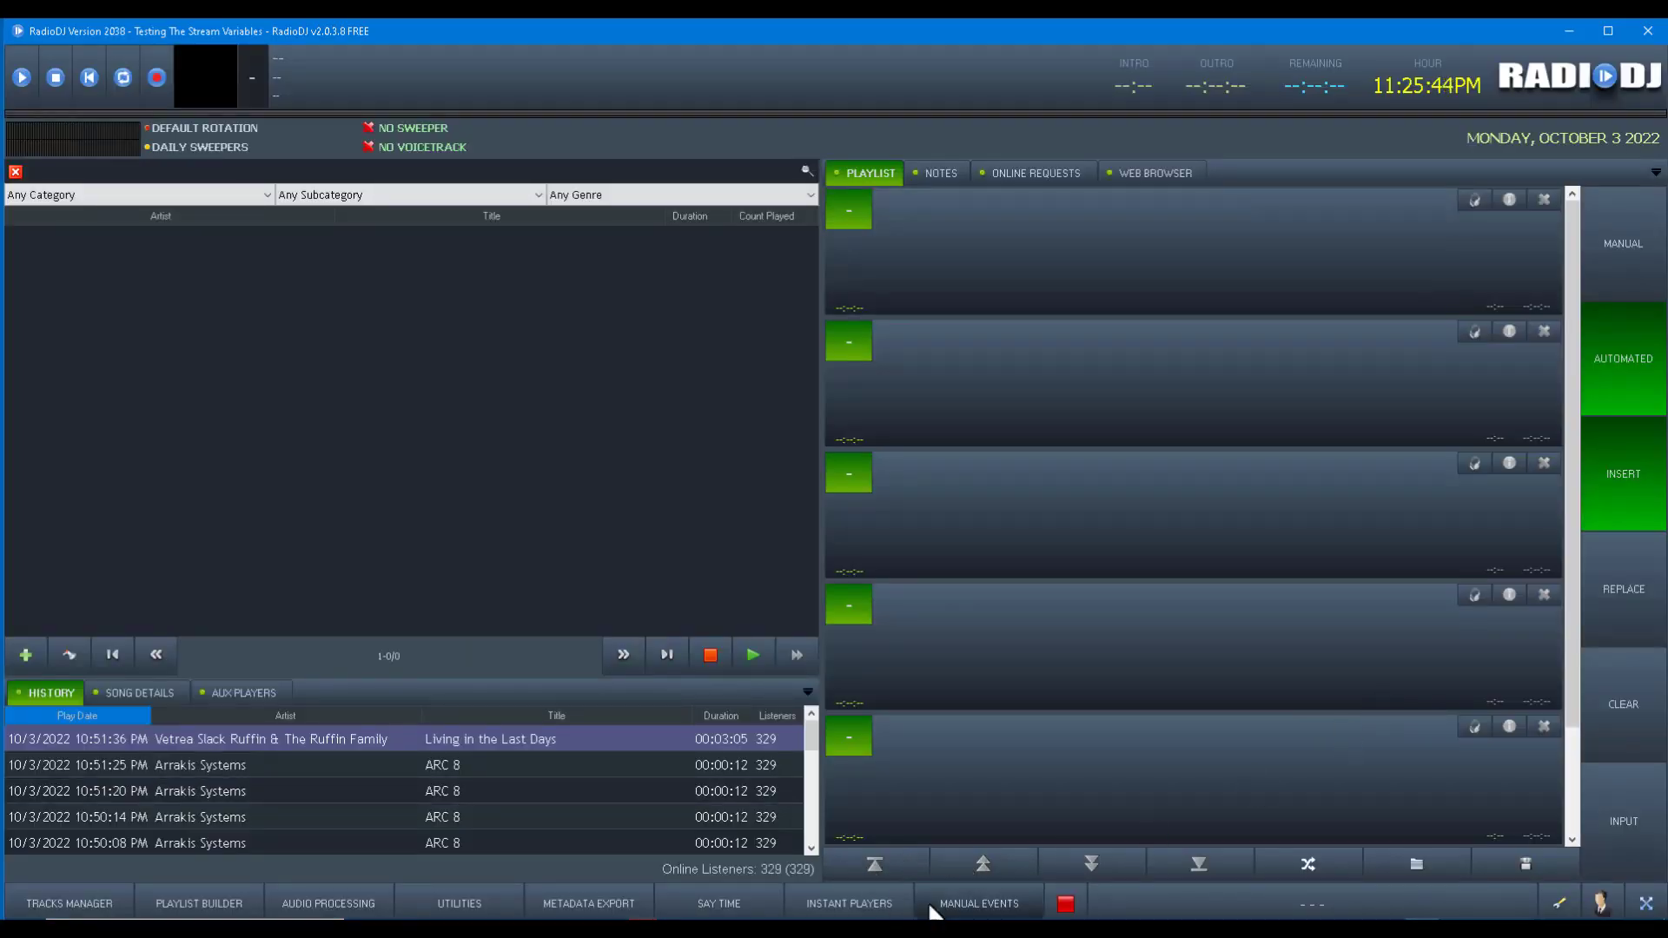
Open the Cart Players window with the Instant Players shortcut, inspect it and close it again
click(847, 905)
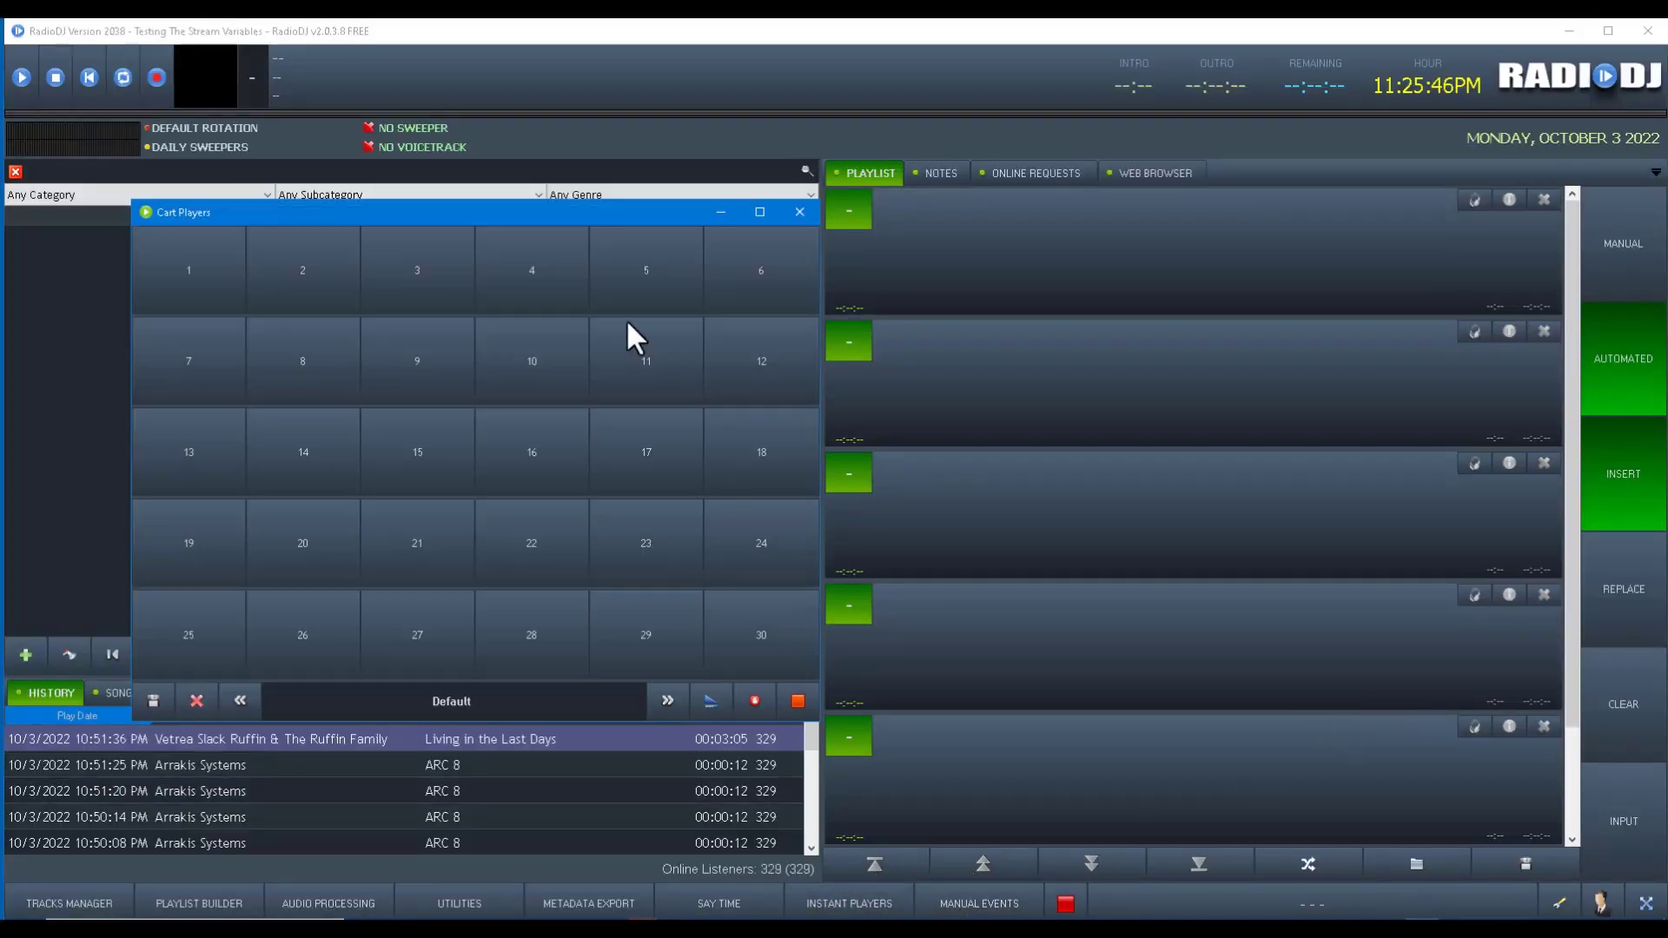
click(805, 209)
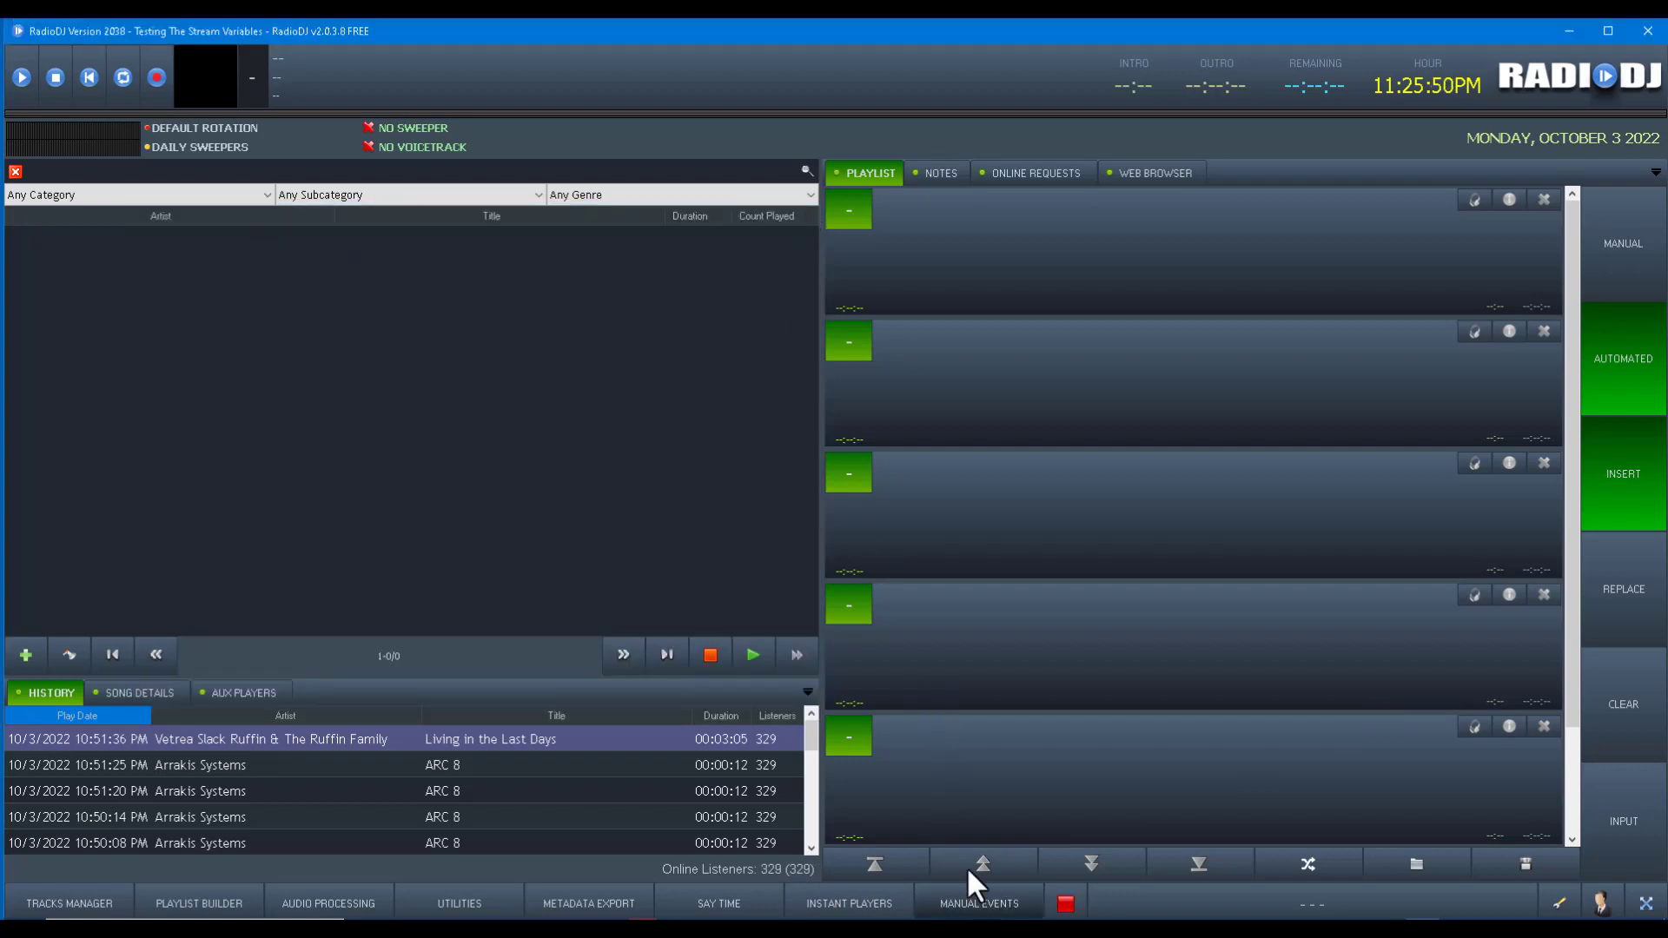
click(1567, 29)
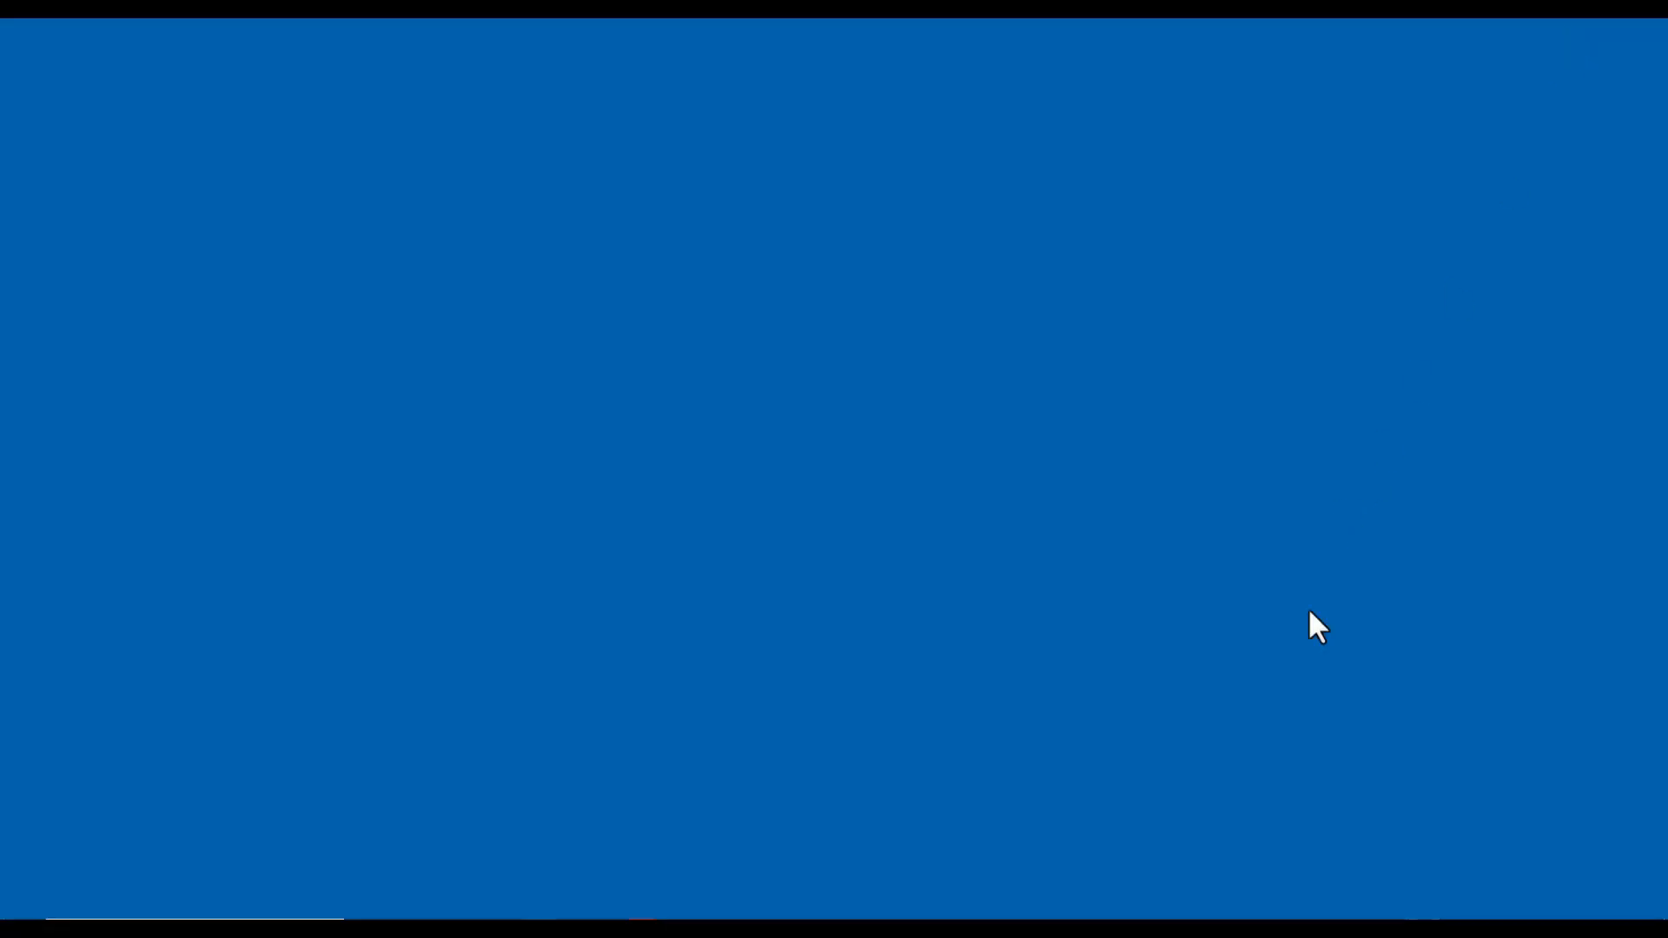
click(1425, 930)
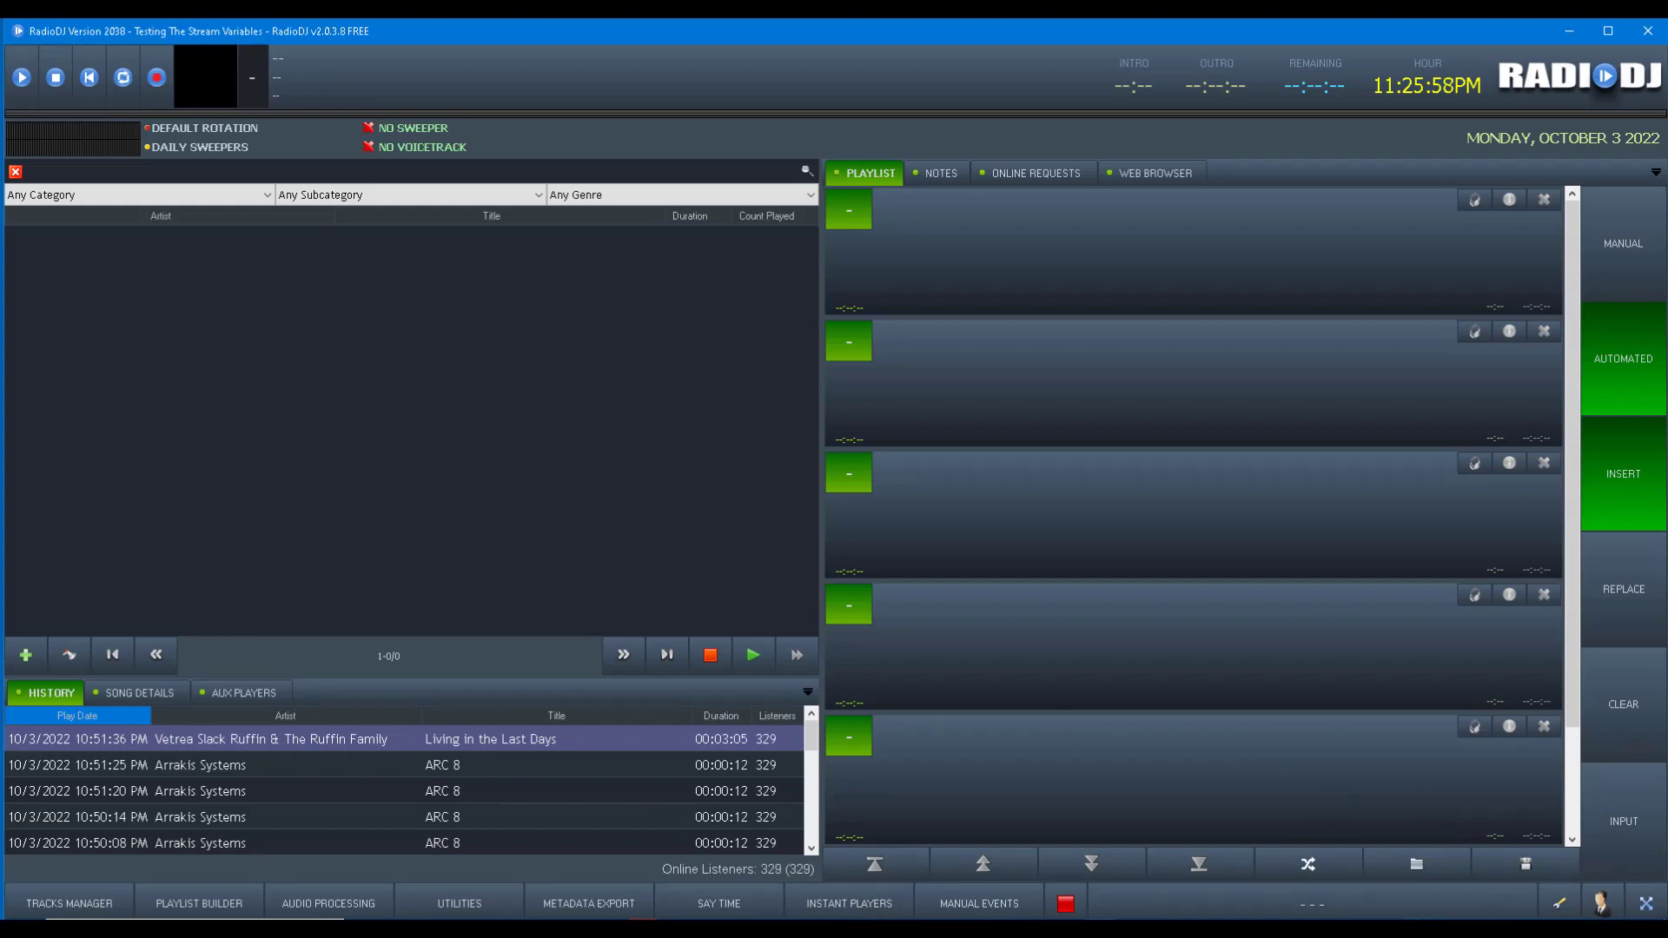
Set the Manual Events plugin zone to 1, save the setting and restart the program
click(1560, 903)
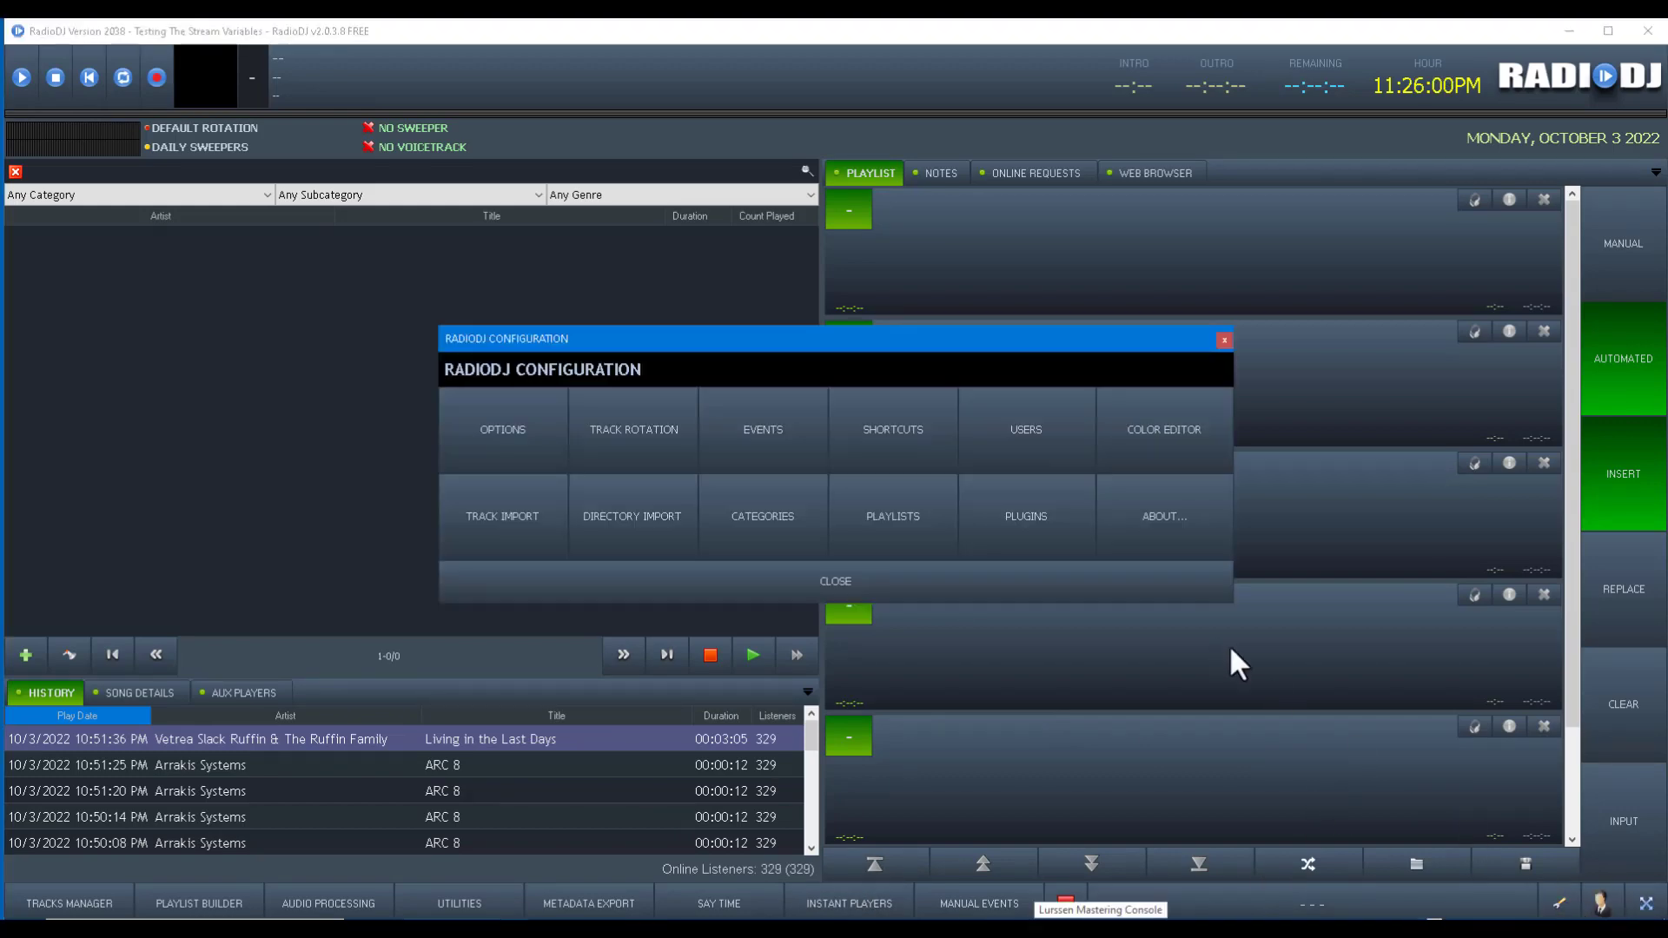
click(1053, 512)
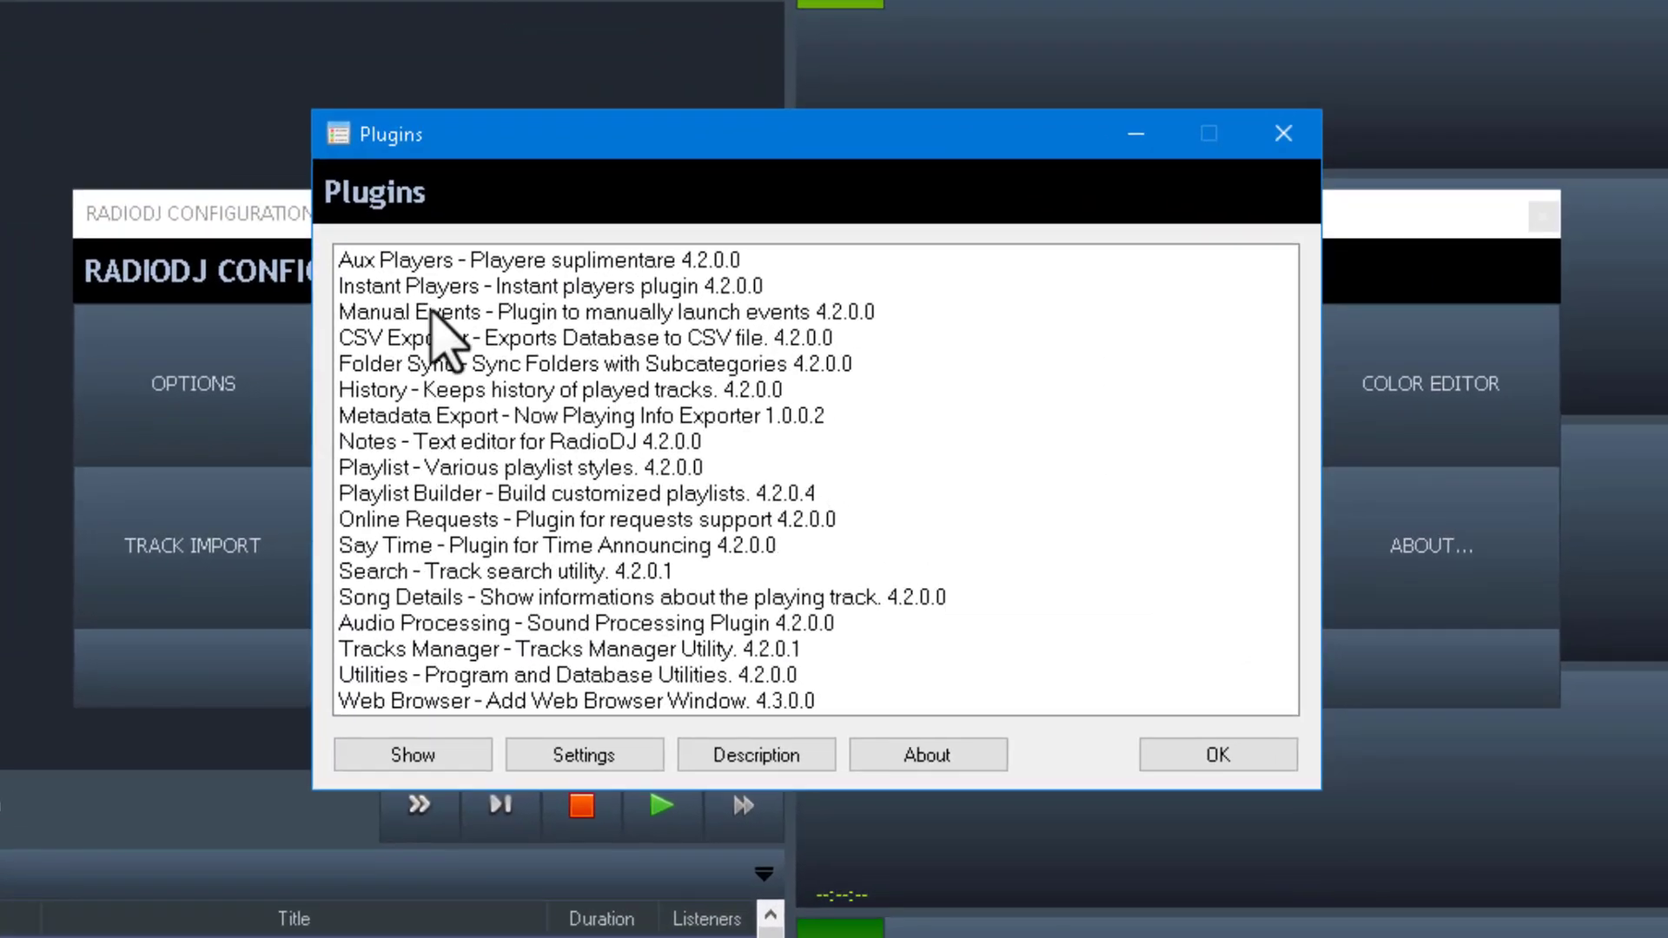
double_click(630, 391)
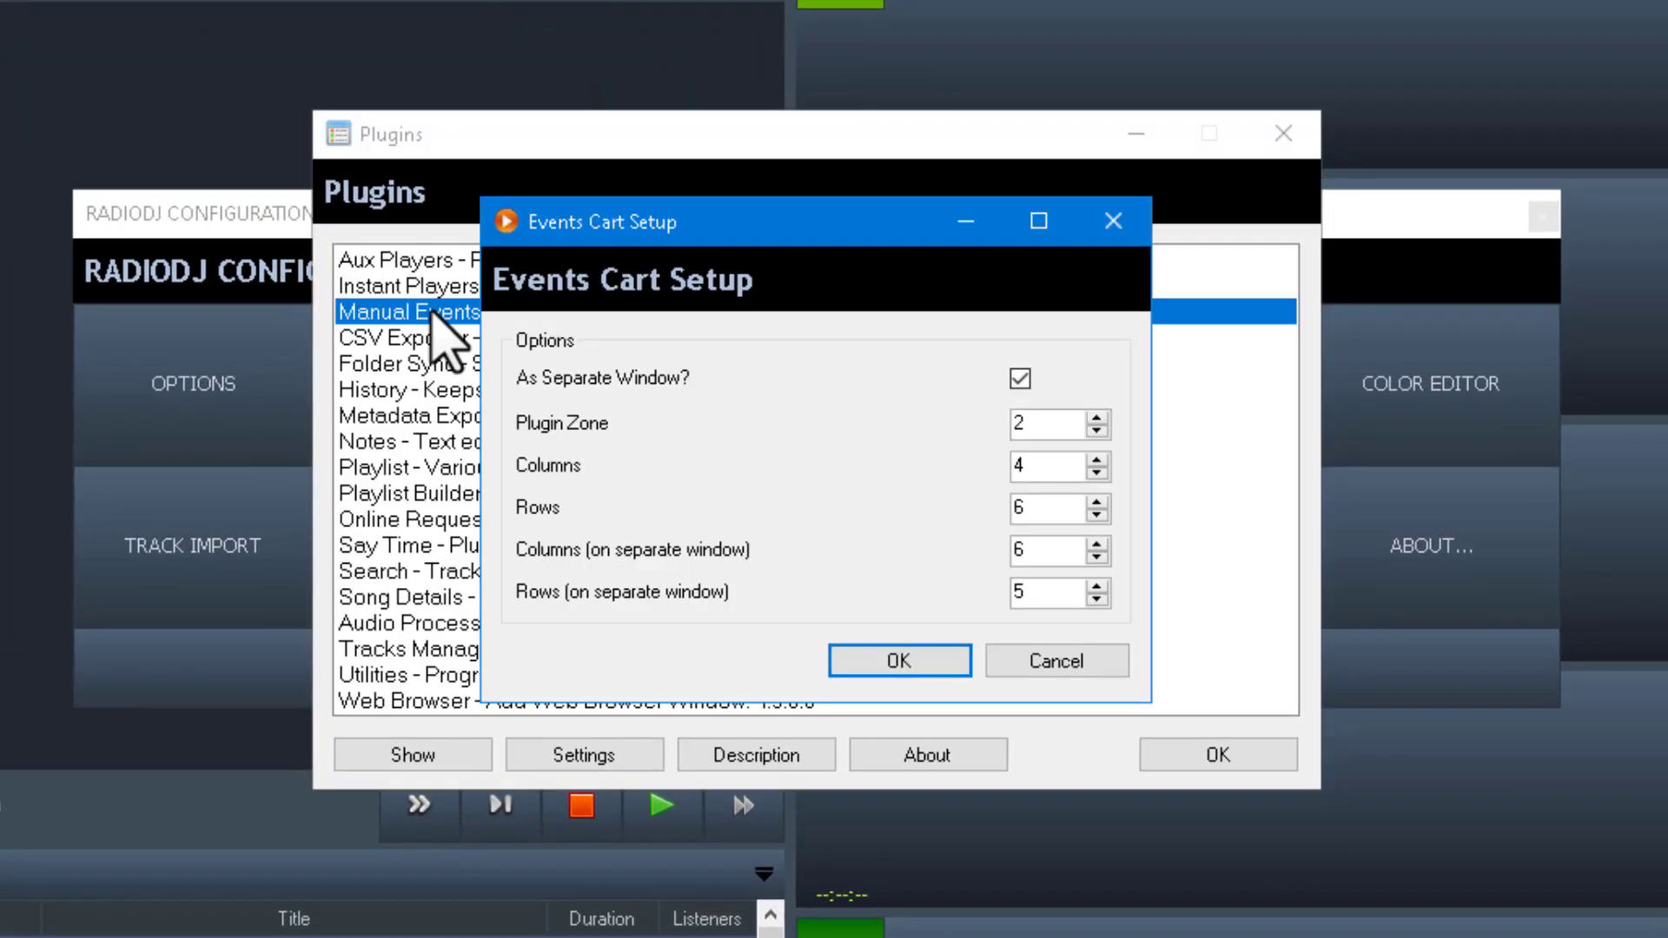
click(1096, 430)
click(1100, 431)
click(1100, 431)
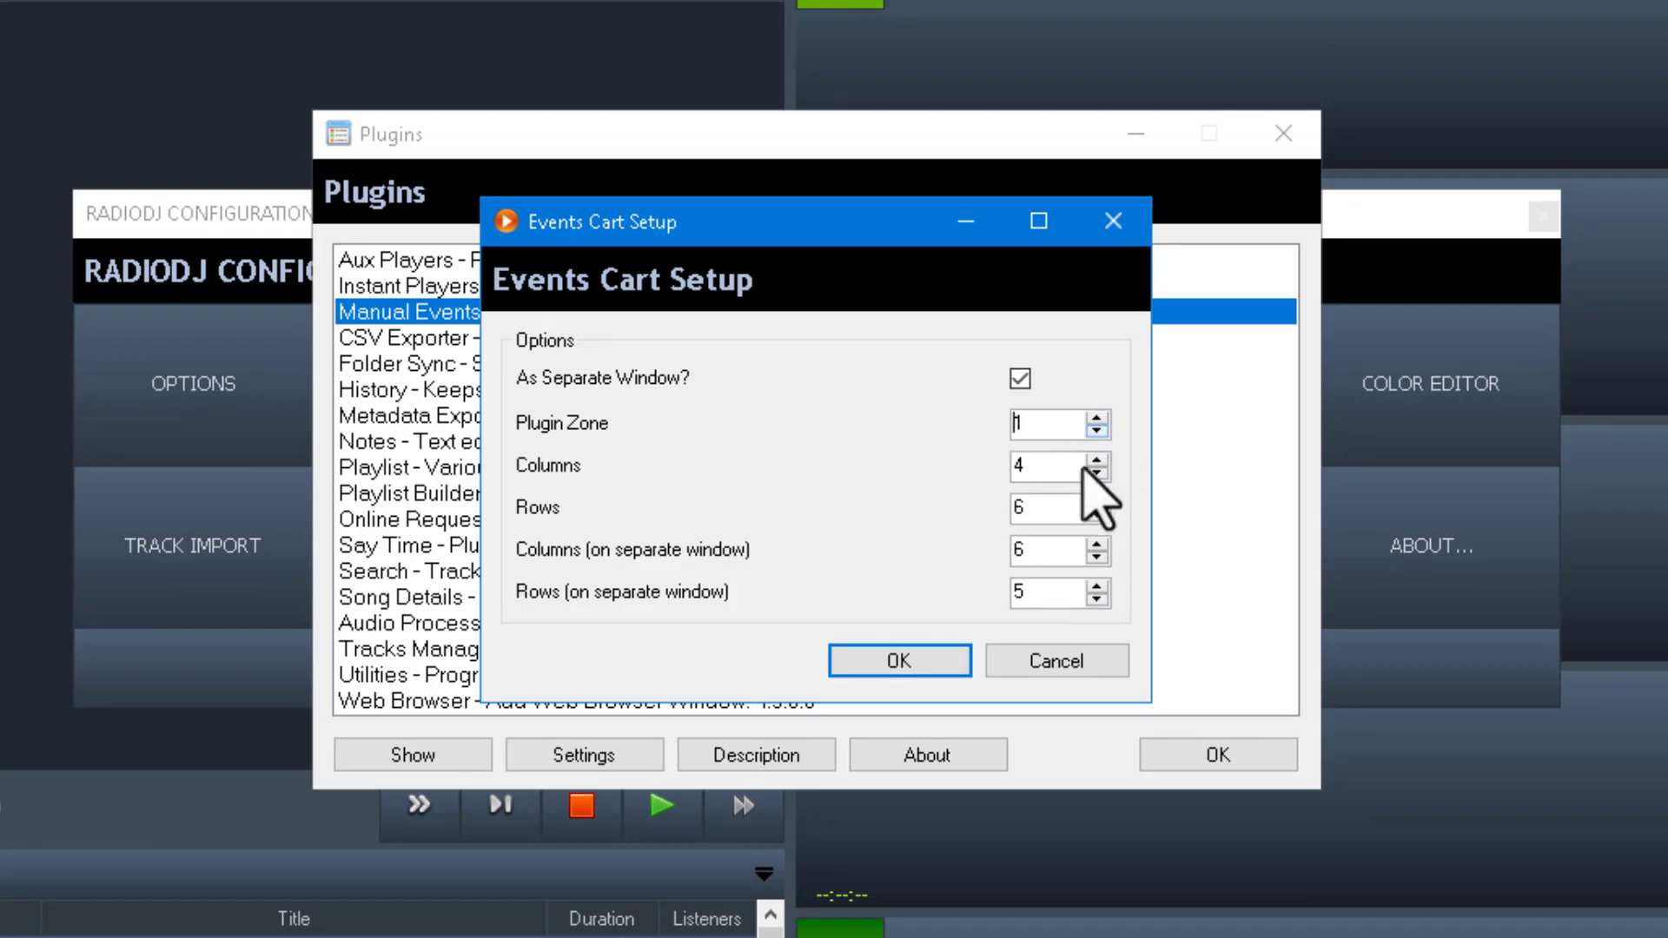
click(893, 667)
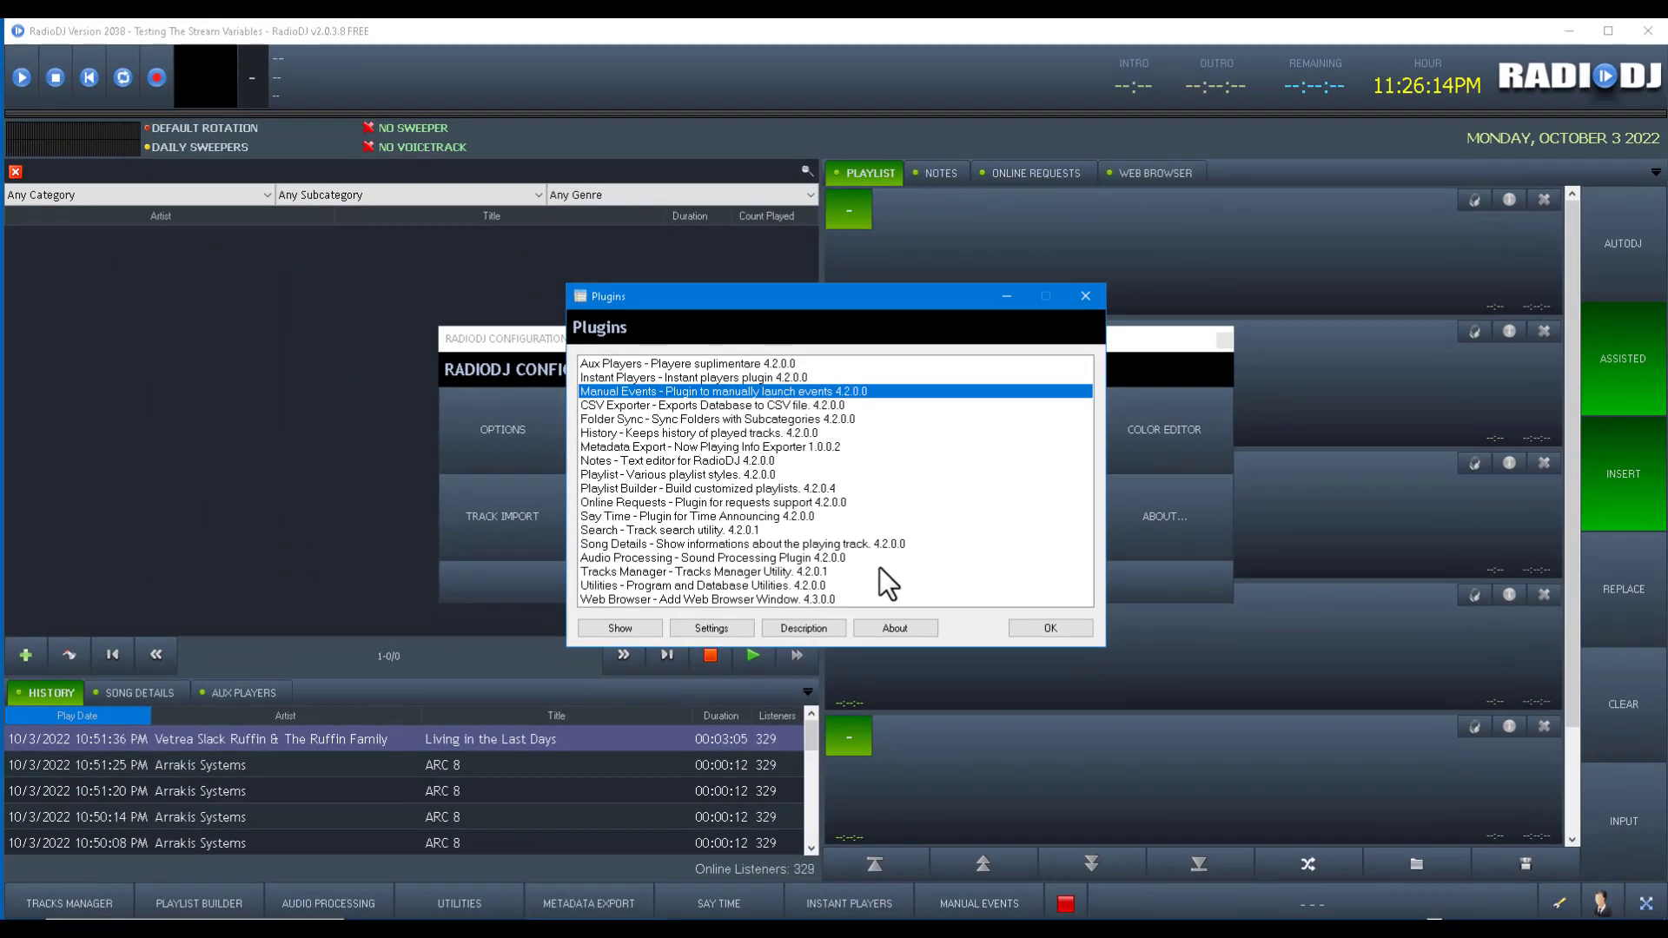
click(908, 584)
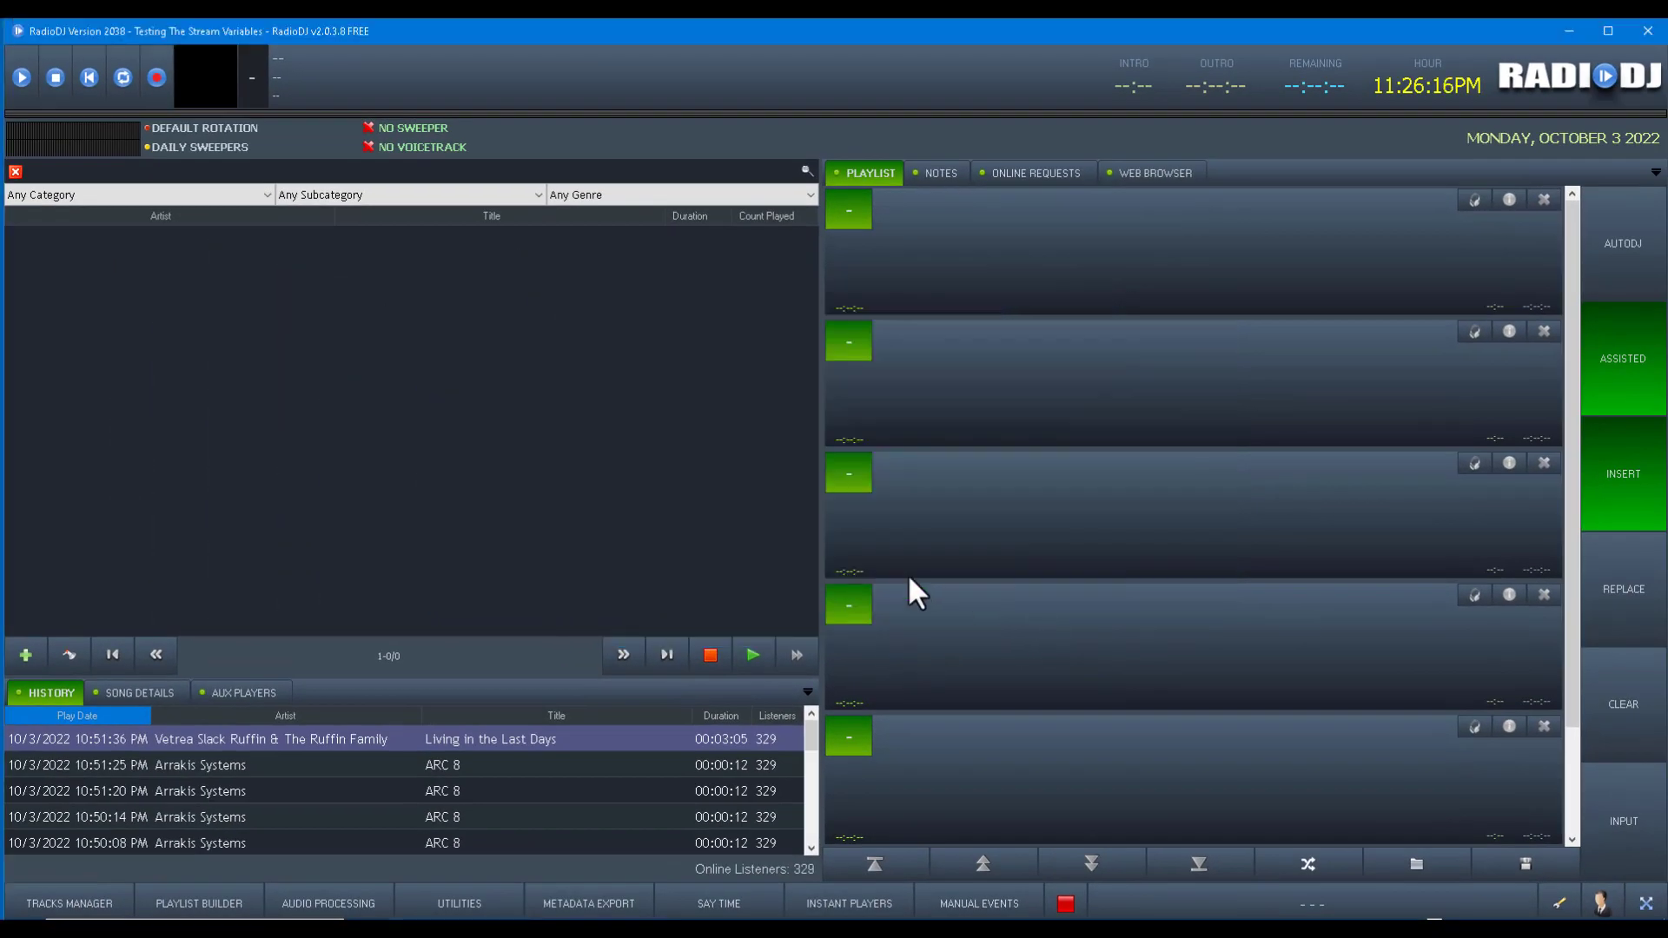
click(1639, 28)
click(819, 529)
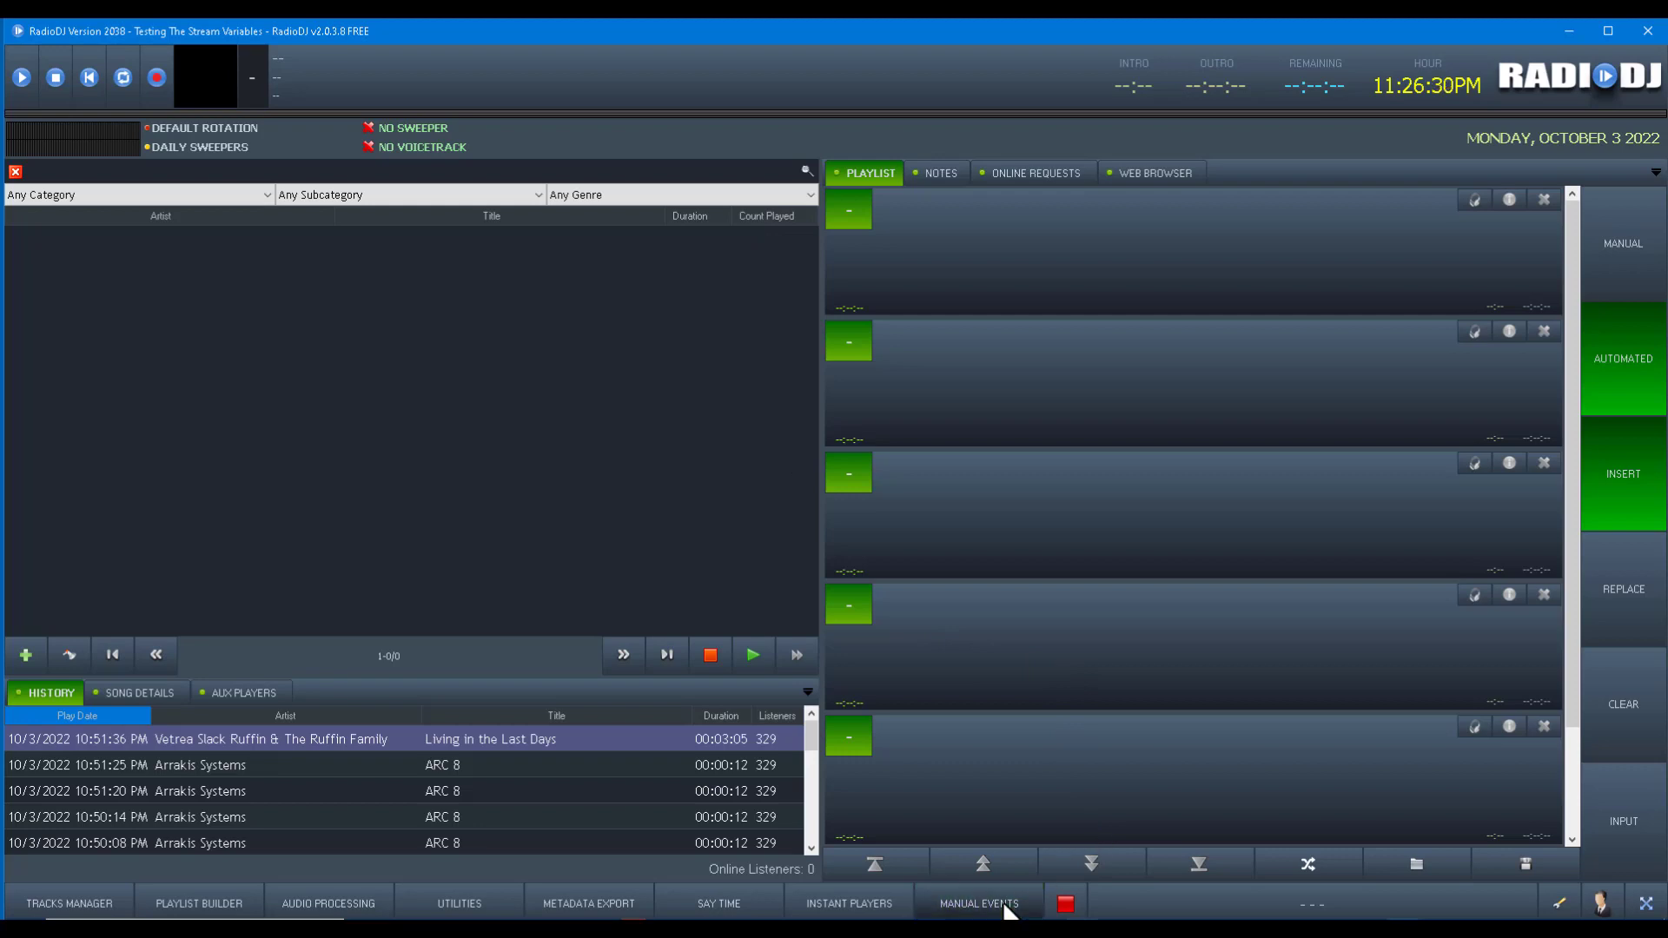
Turn off the separate window option for the Manual Events plugin, save it and restart the program
click(1559, 904)
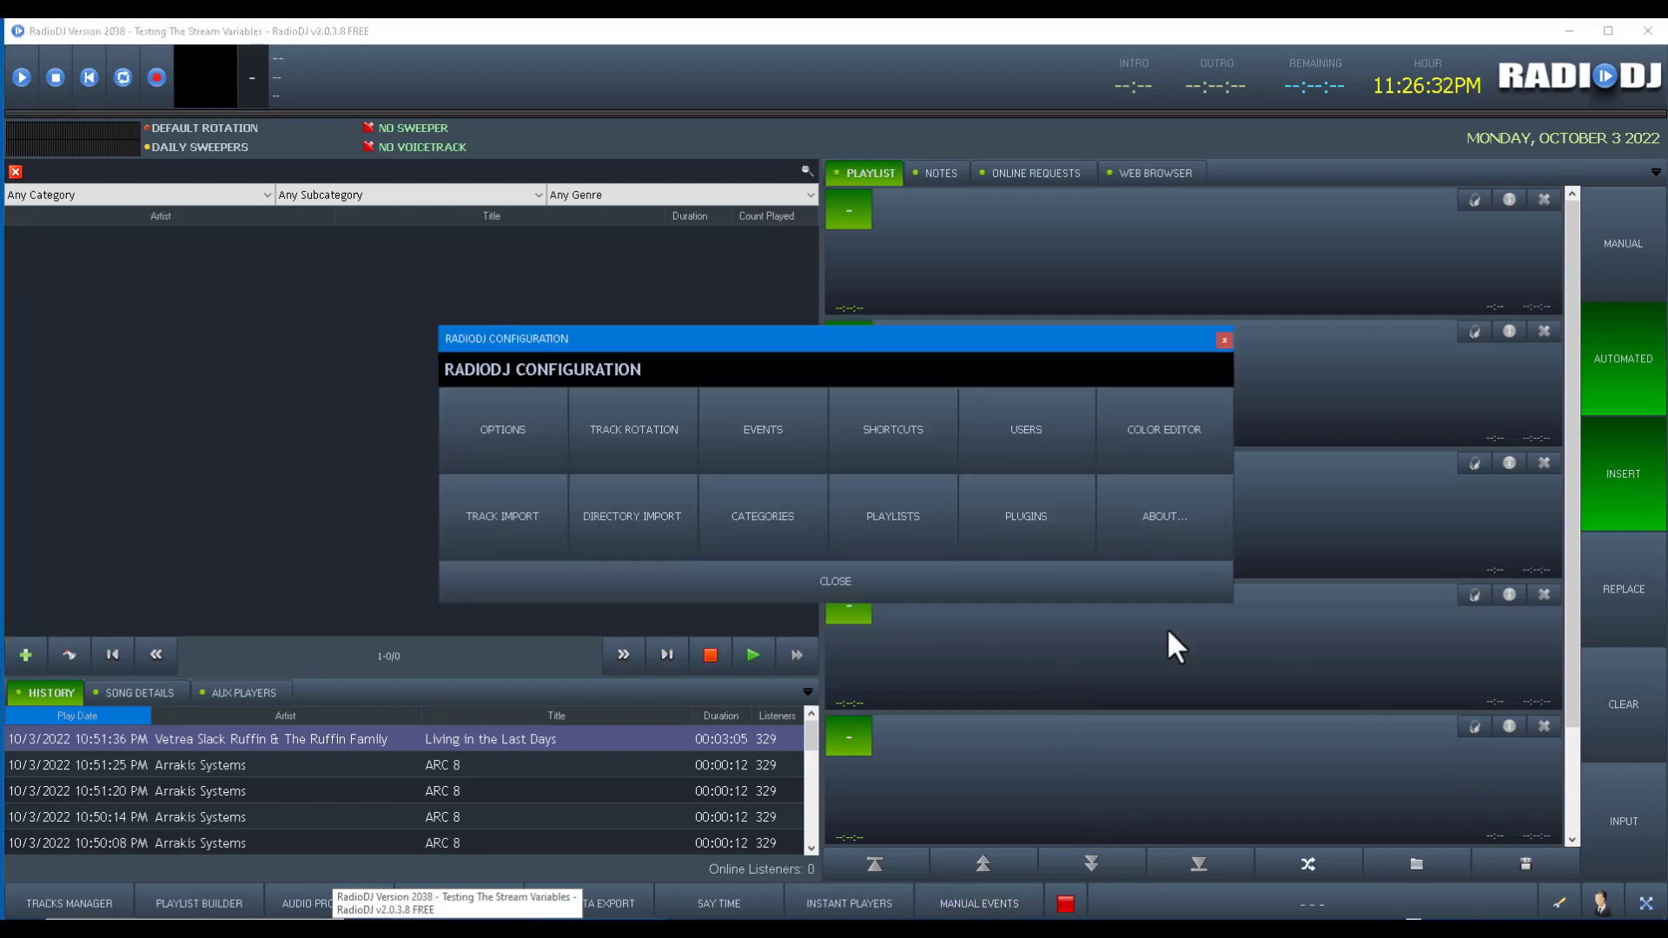
click(1047, 514)
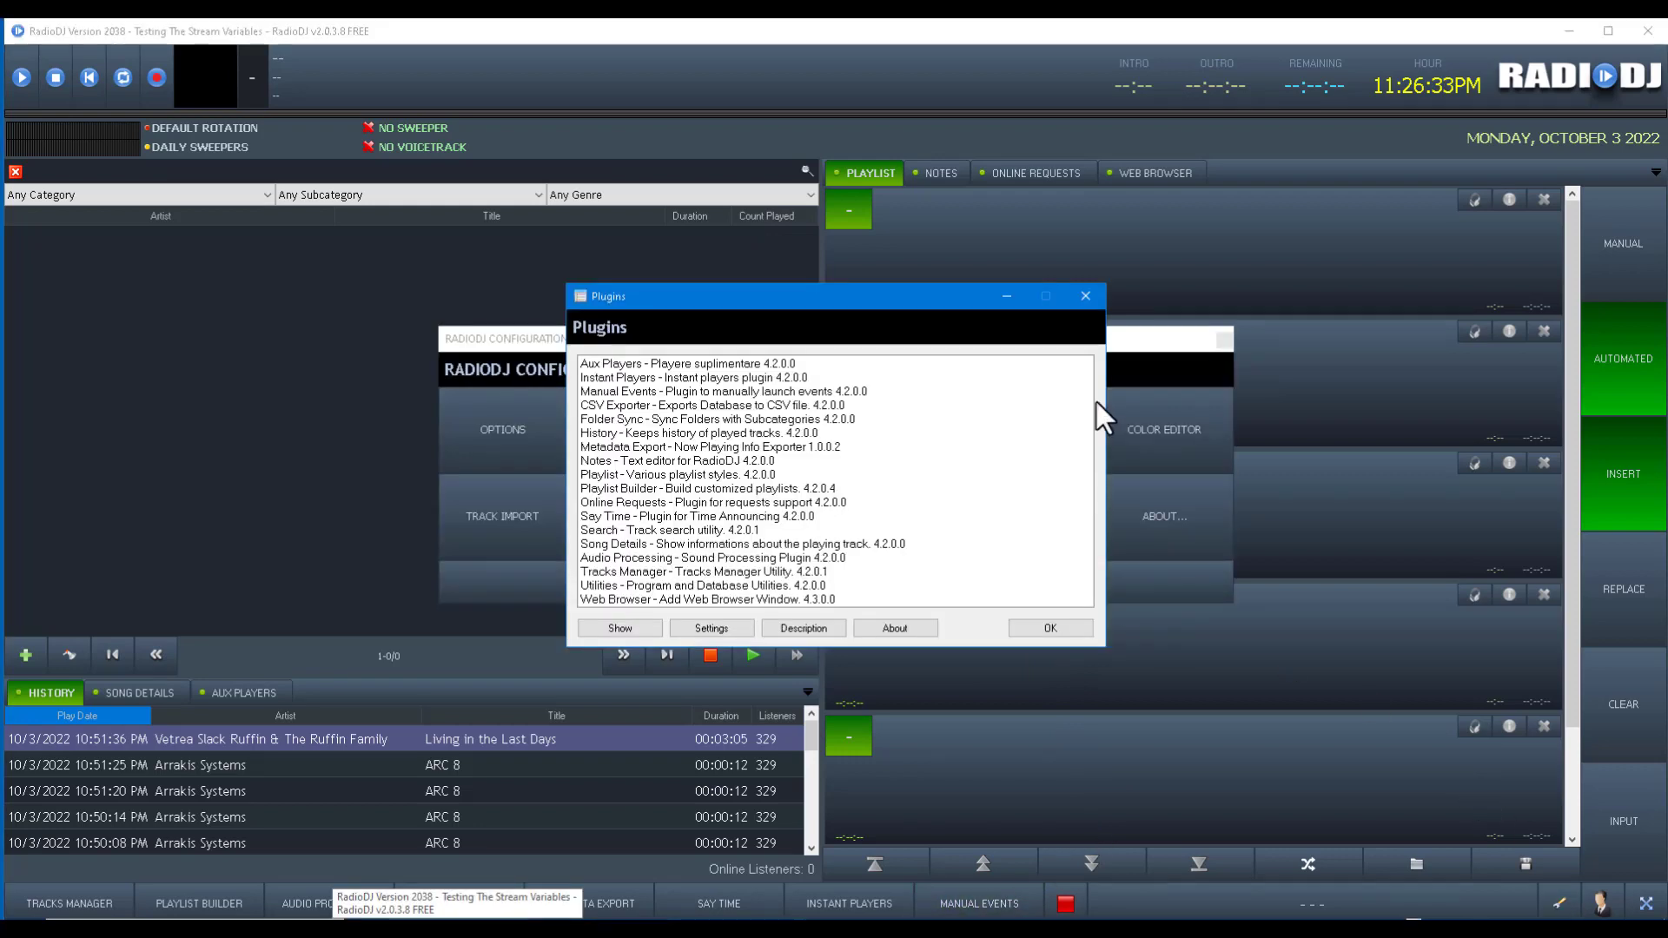
double_click(629, 391)
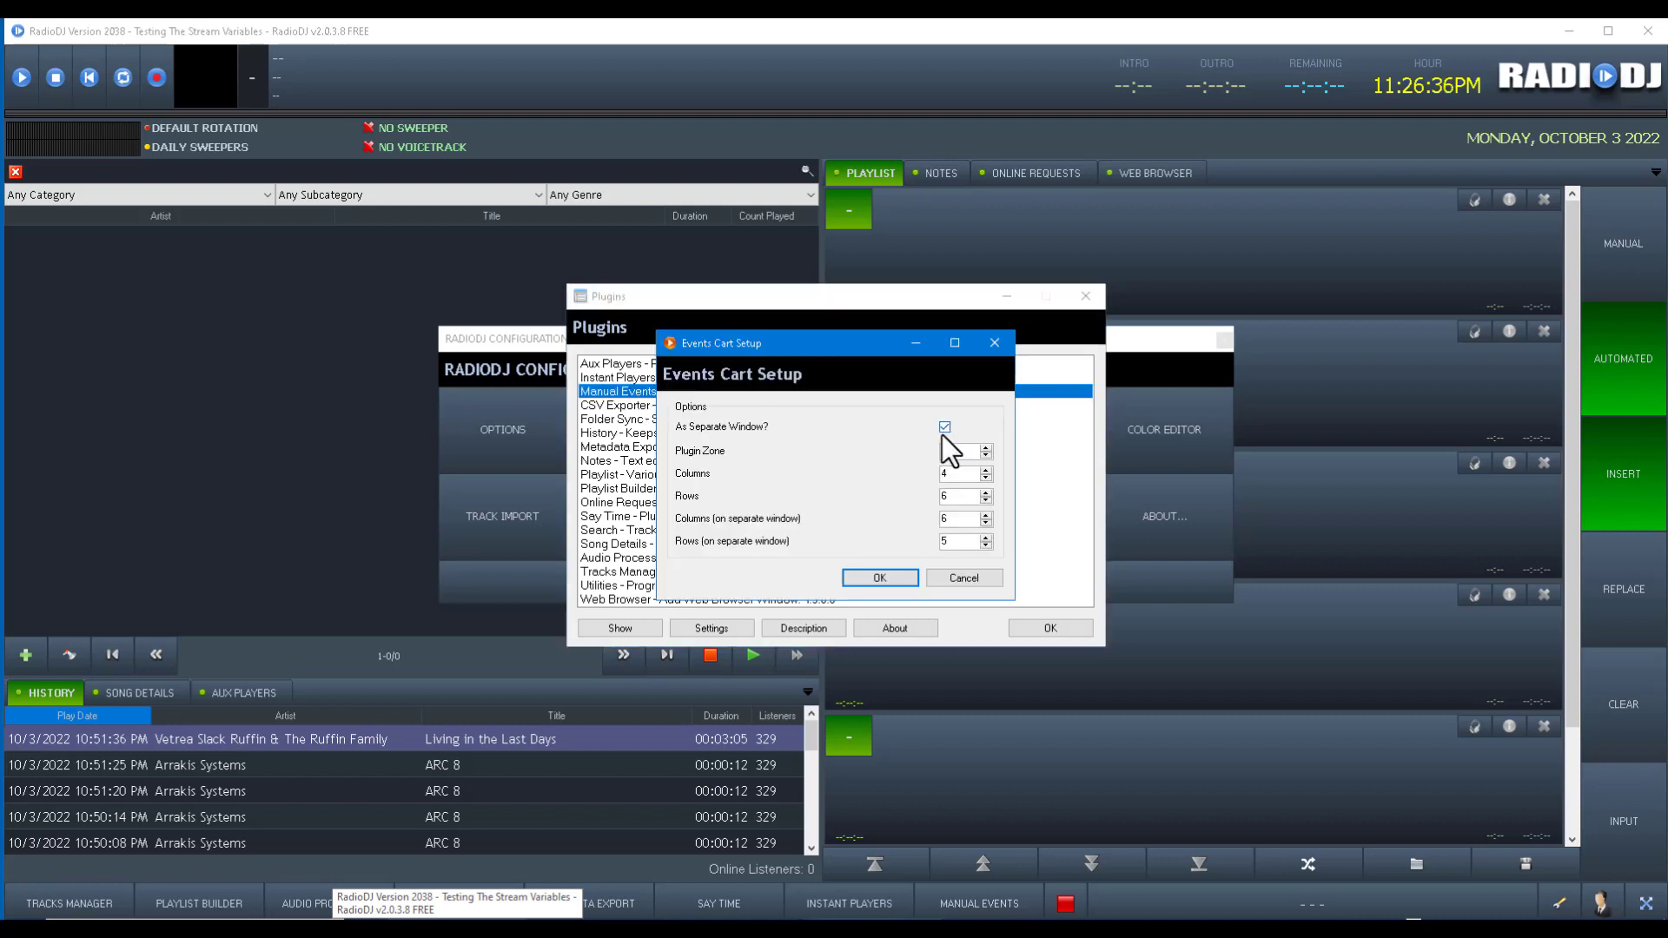
click(945, 427)
click(872, 575)
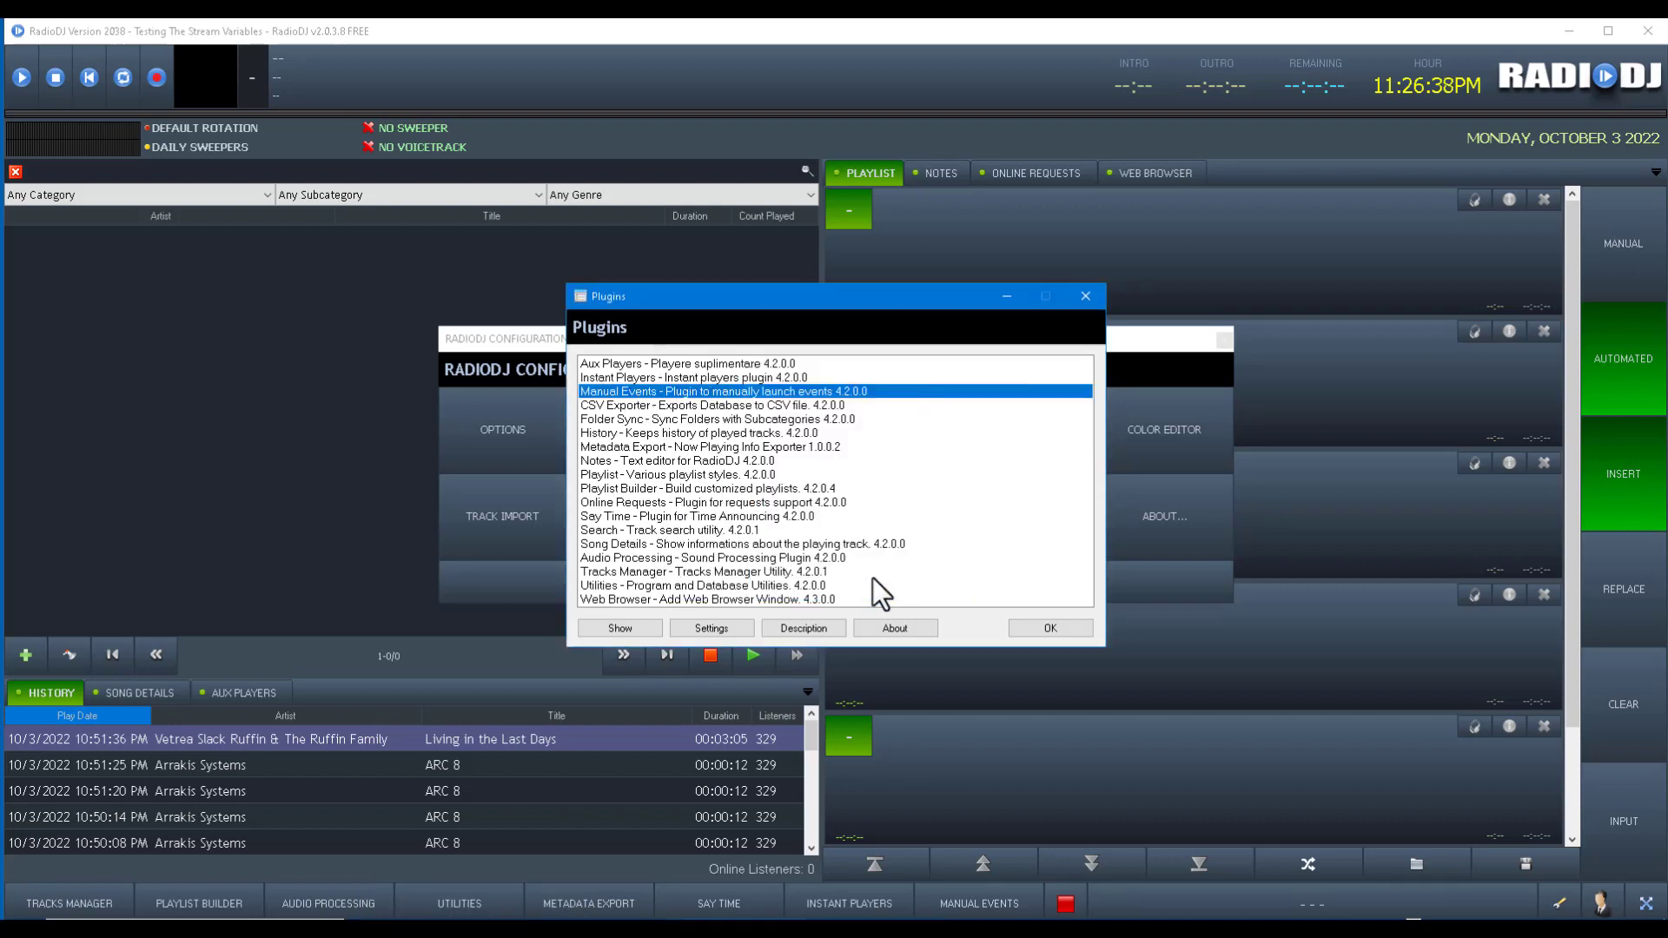
click(1053, 630)
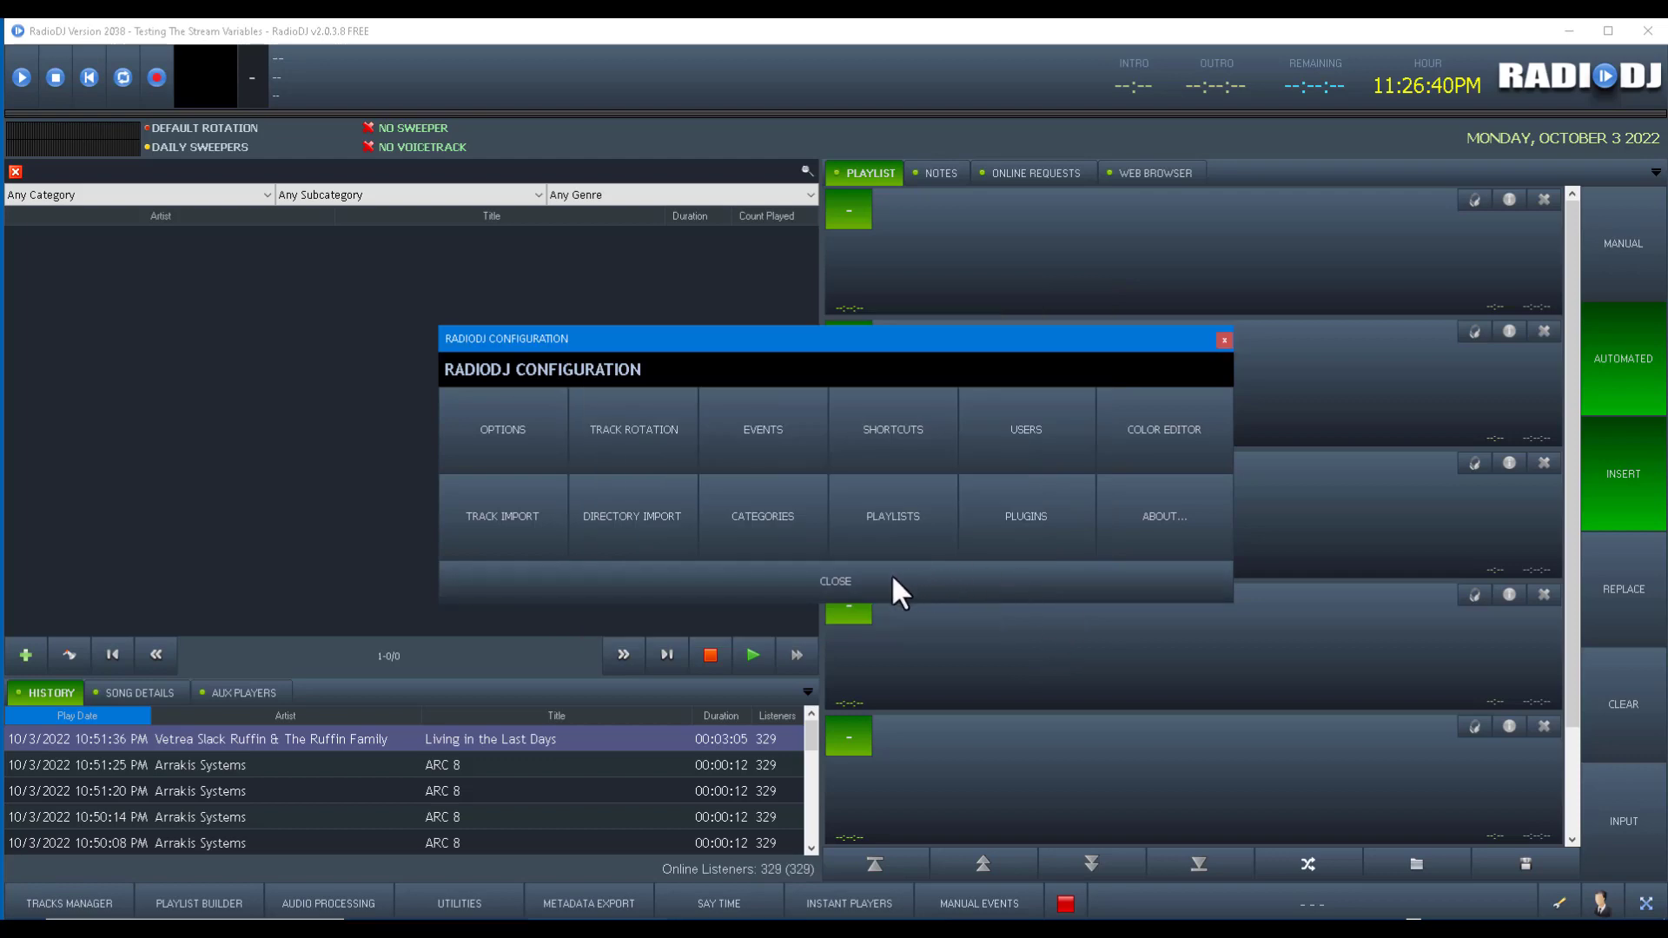
click(886, 580)
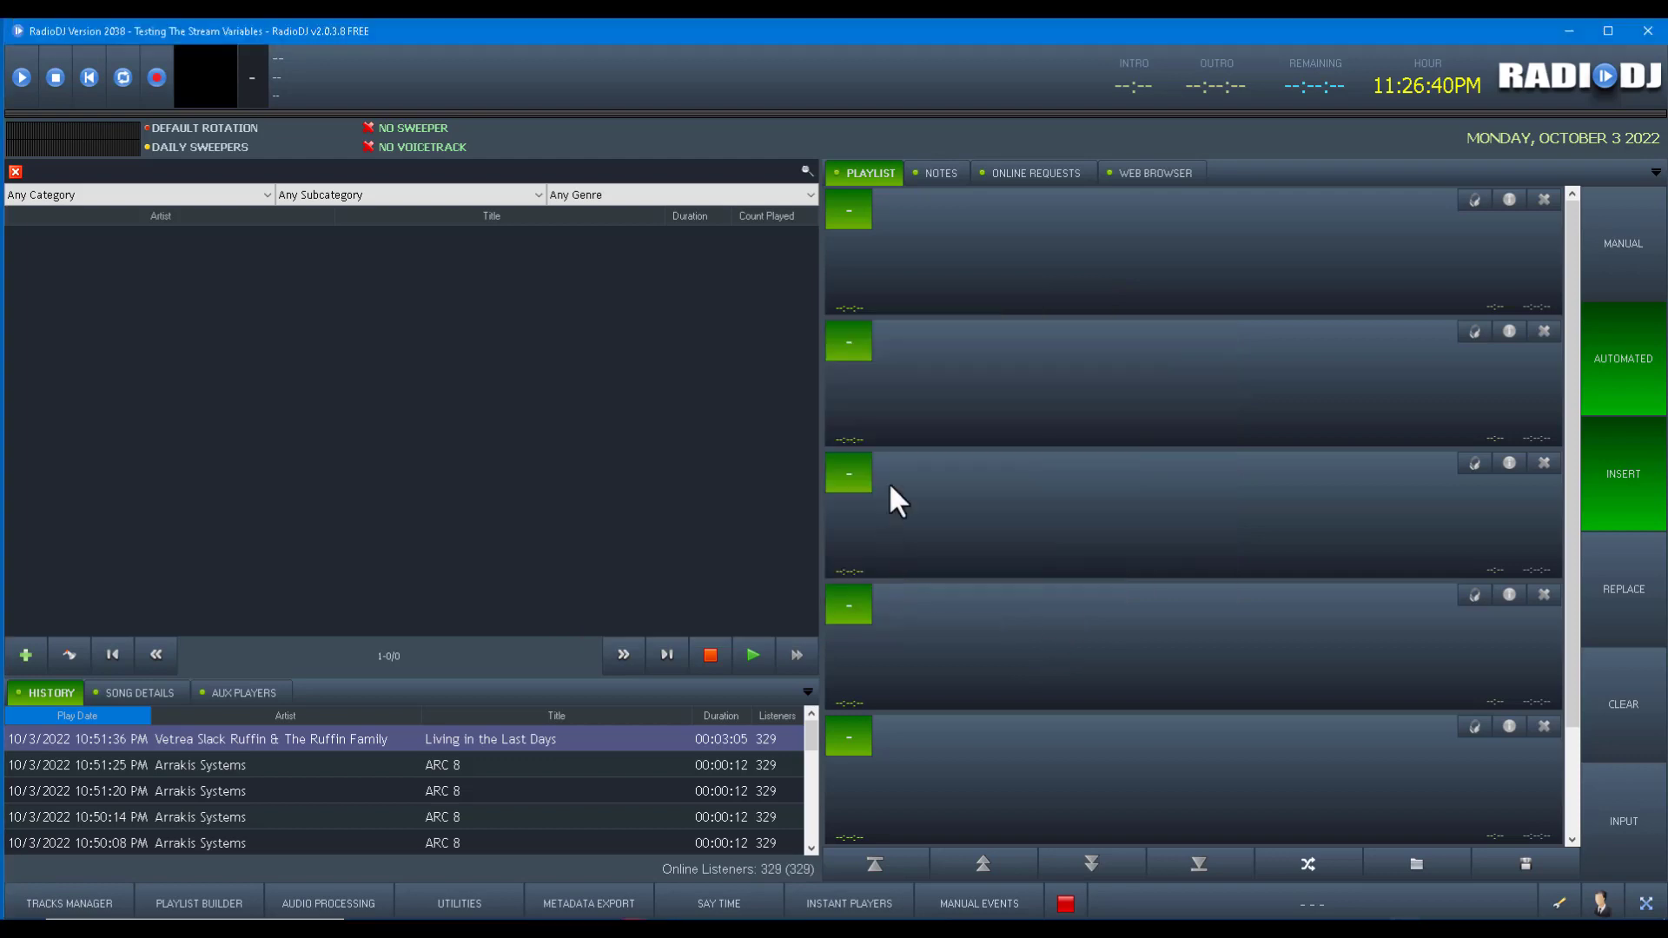
click(1648, 30)
click(830, 530)
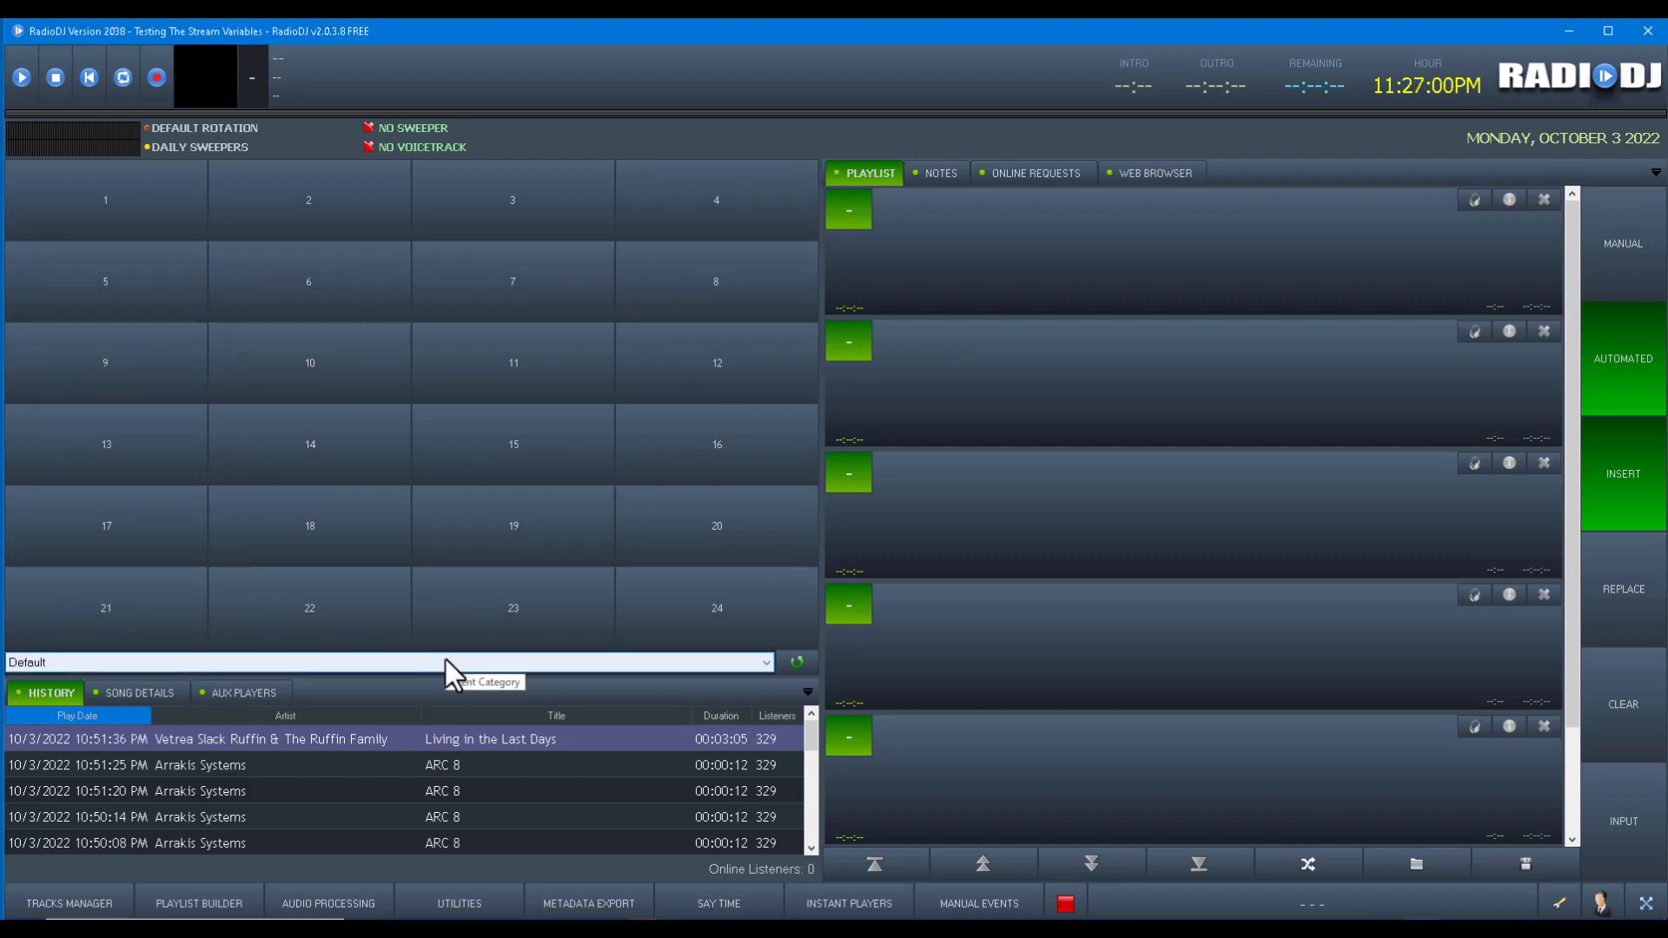
Set the Manual Events plugin zone to 3, save it and close the plugins and configuration windows
click(1561, 908)
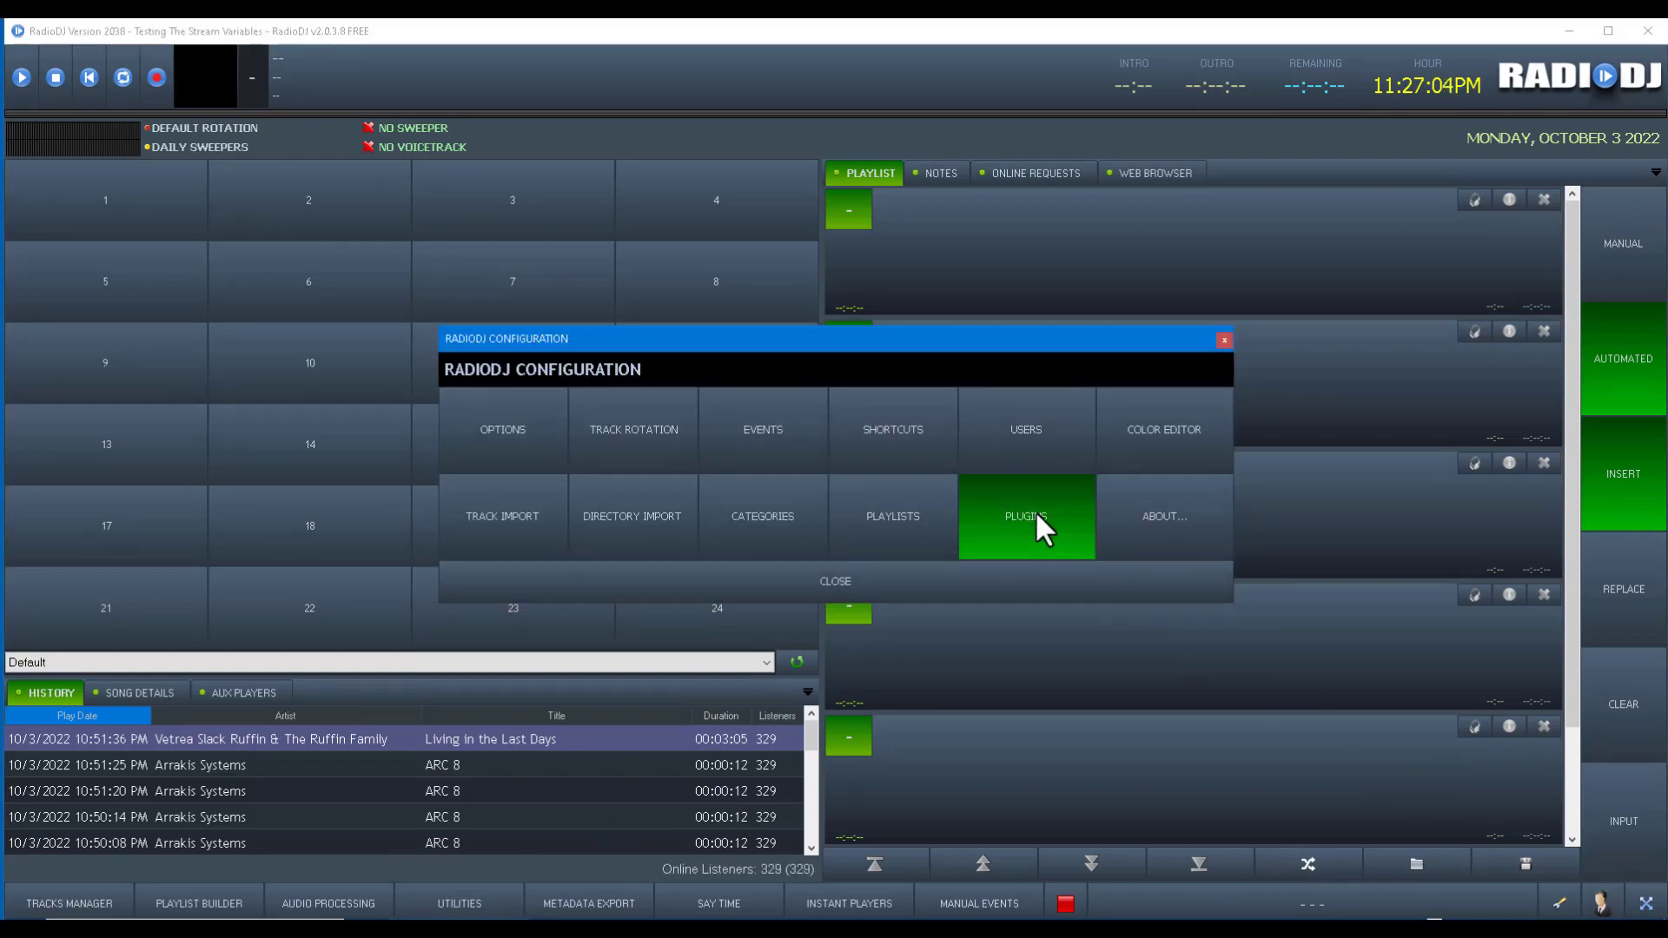
click(1035, 509)
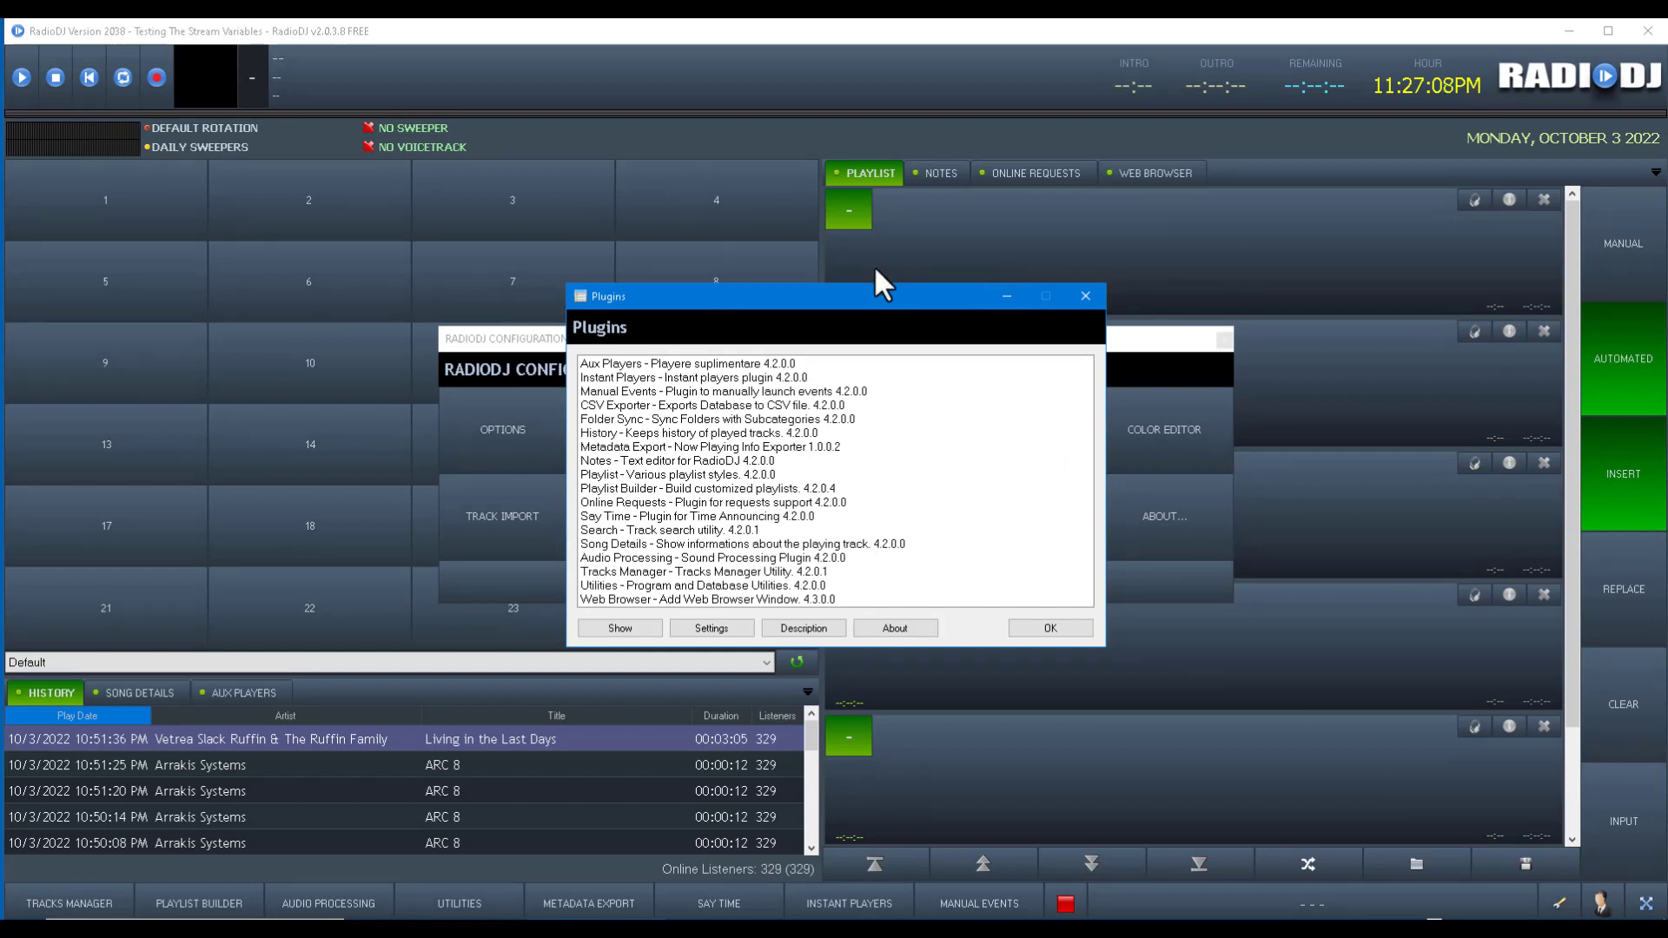
double_click(633, 389)
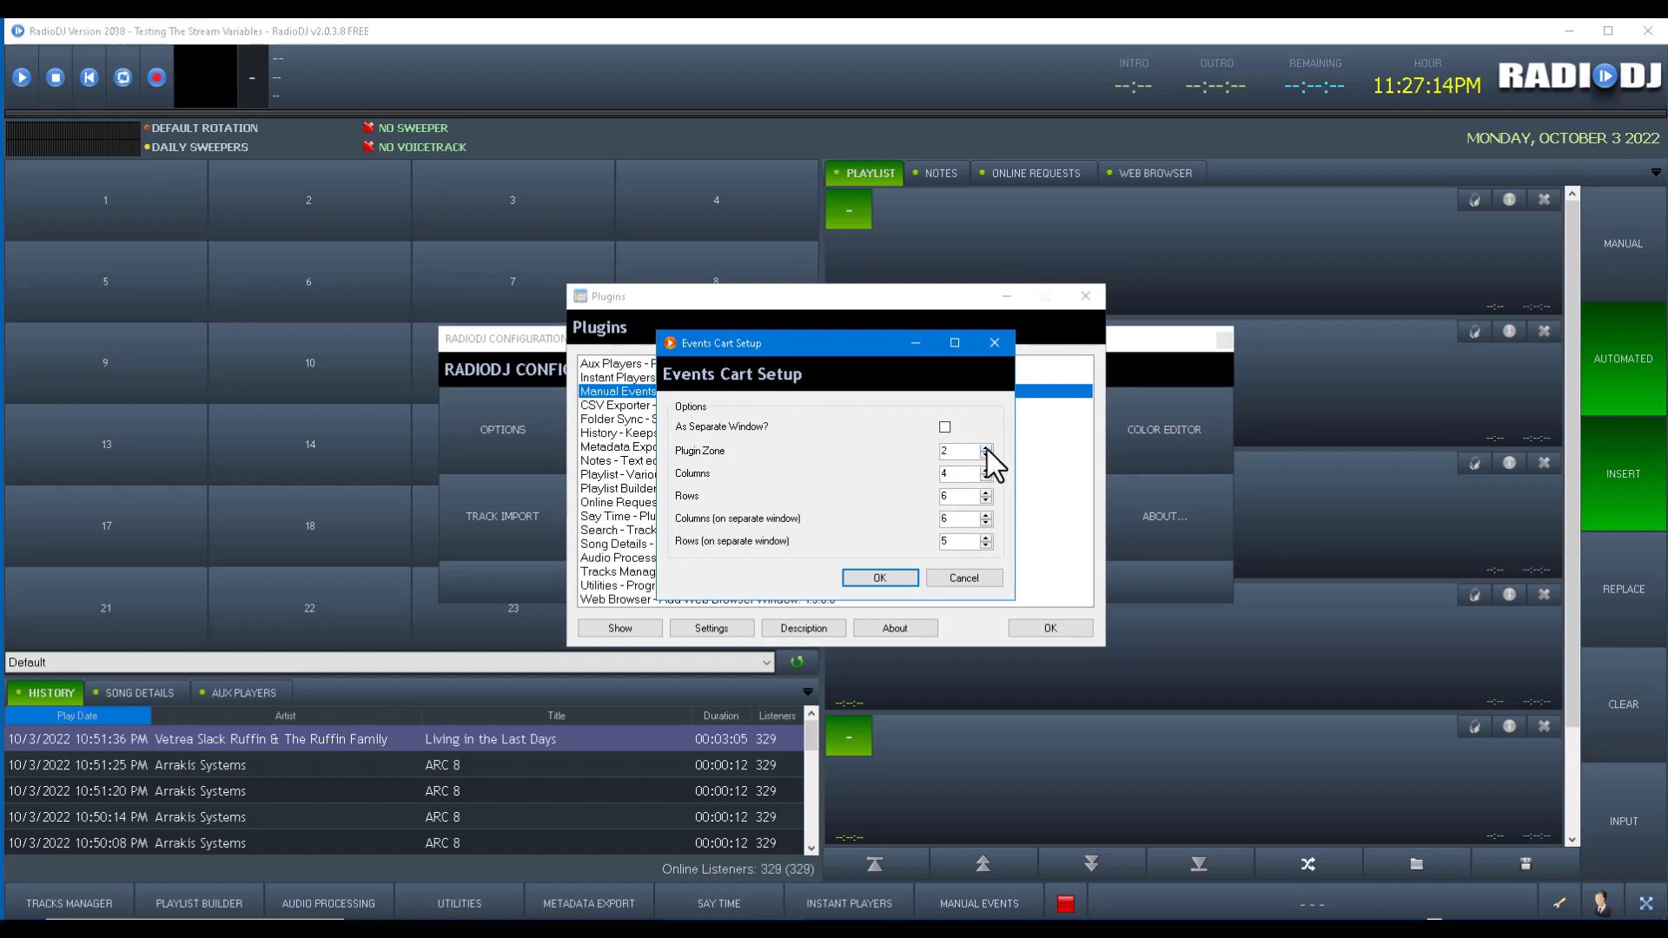
click(987, 448)
click(890, 579)
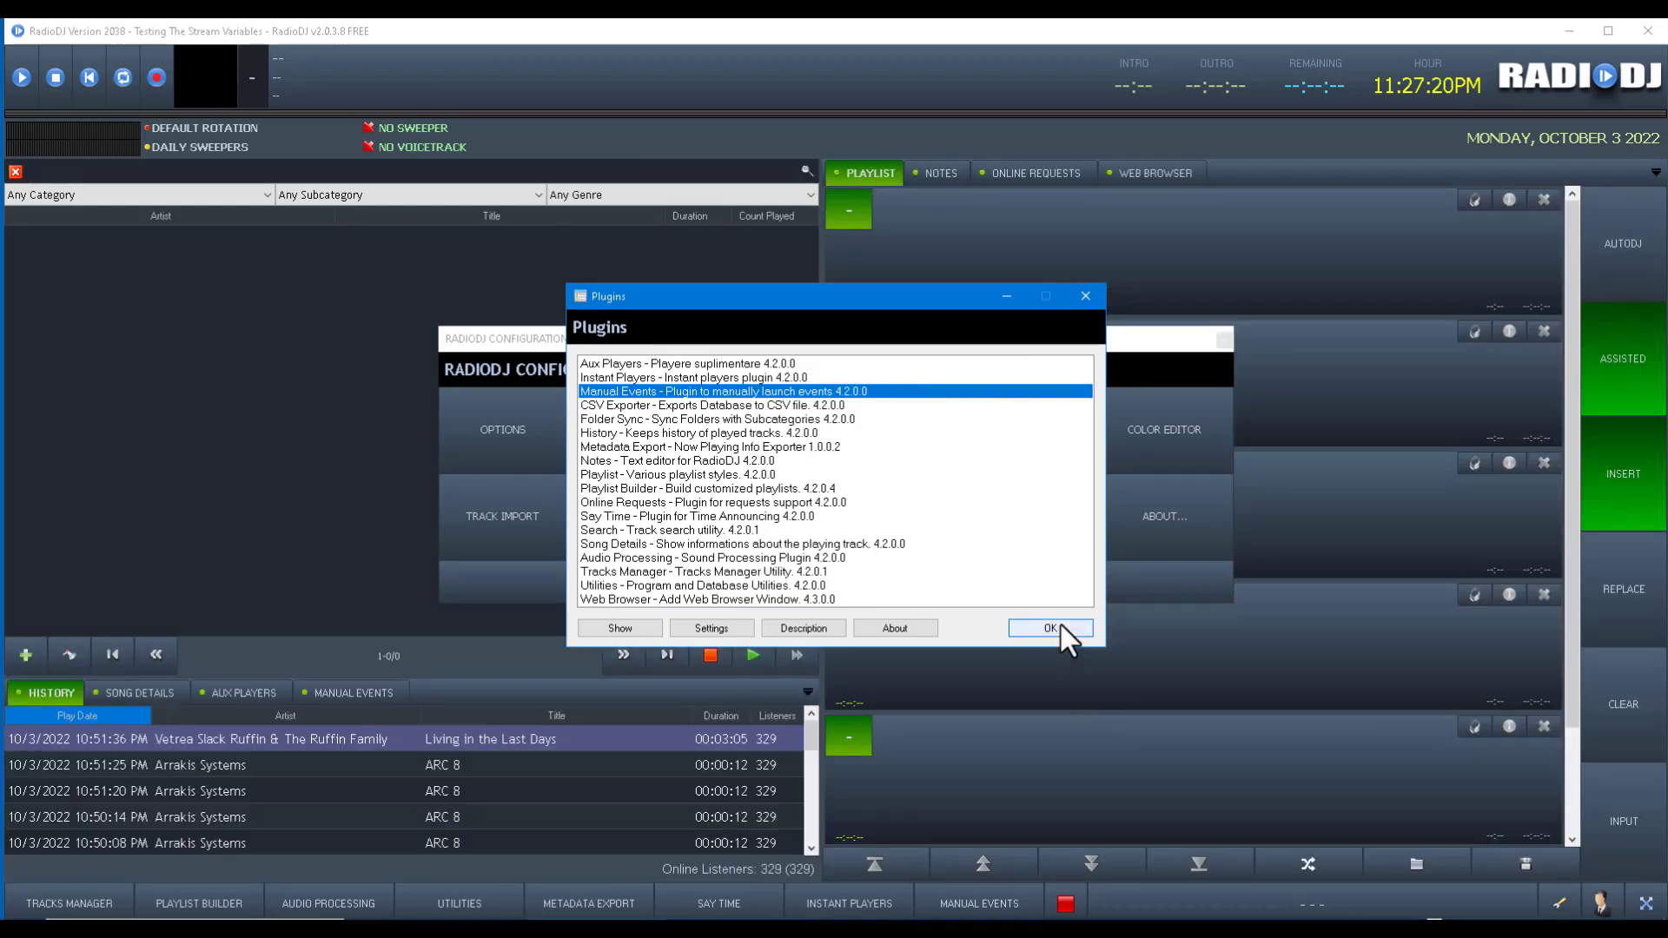
click(1061, 625)
click(946, 577)
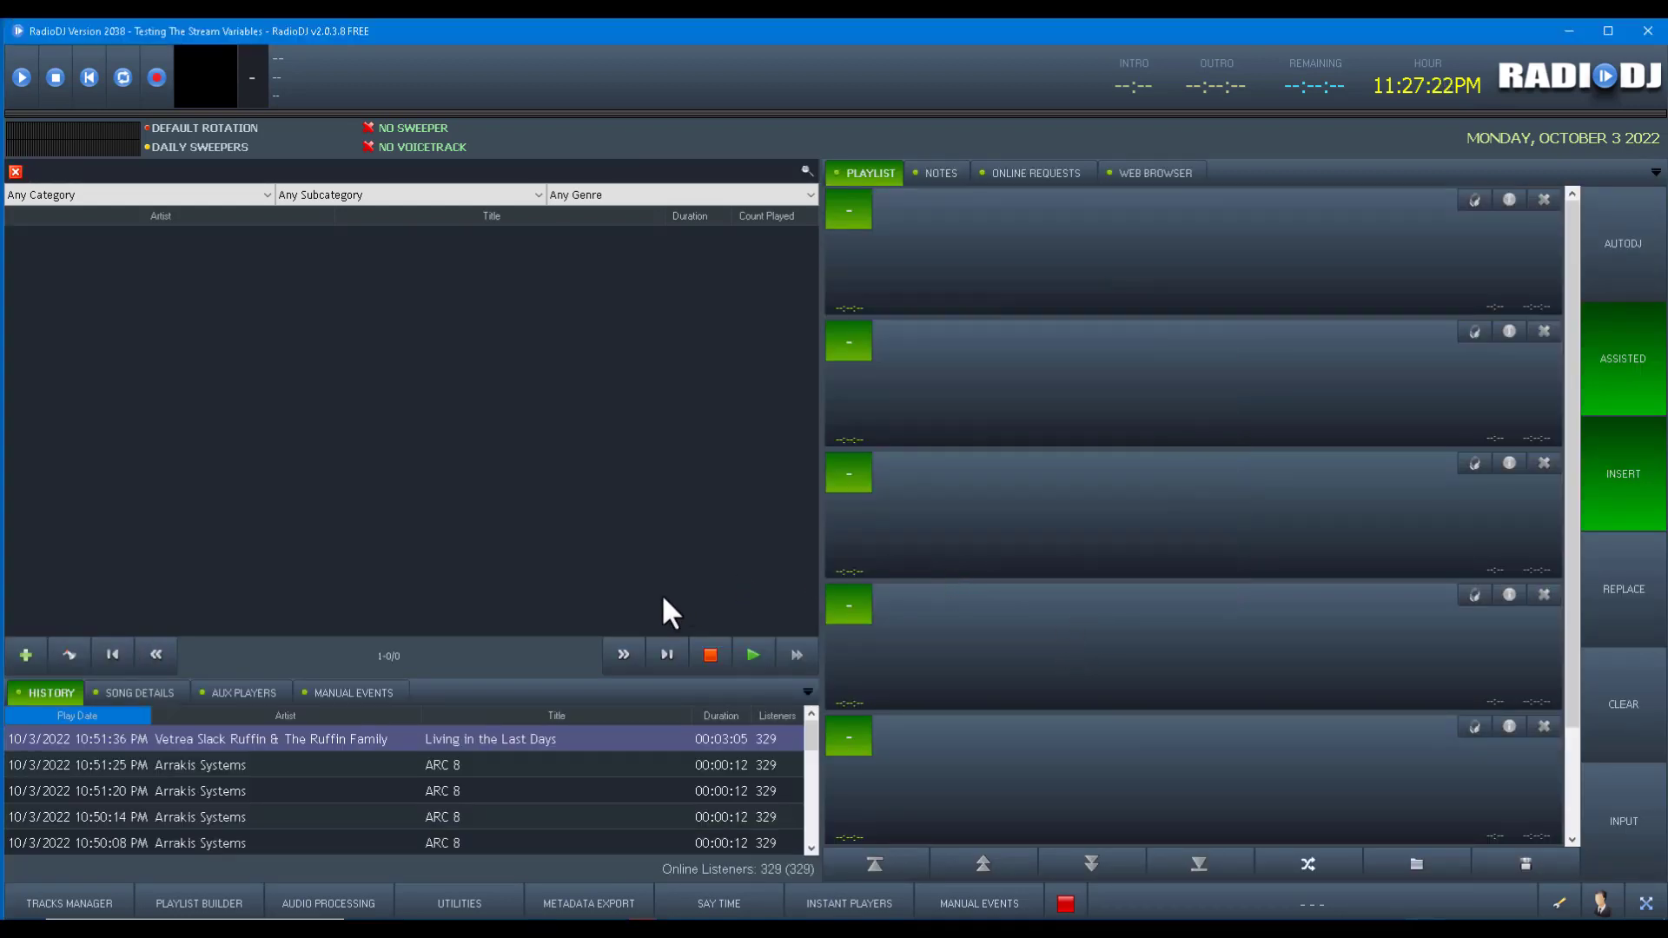
Show the Manual Events tab beside Aux Players and check which event sets its set list offers
click(368, 692)
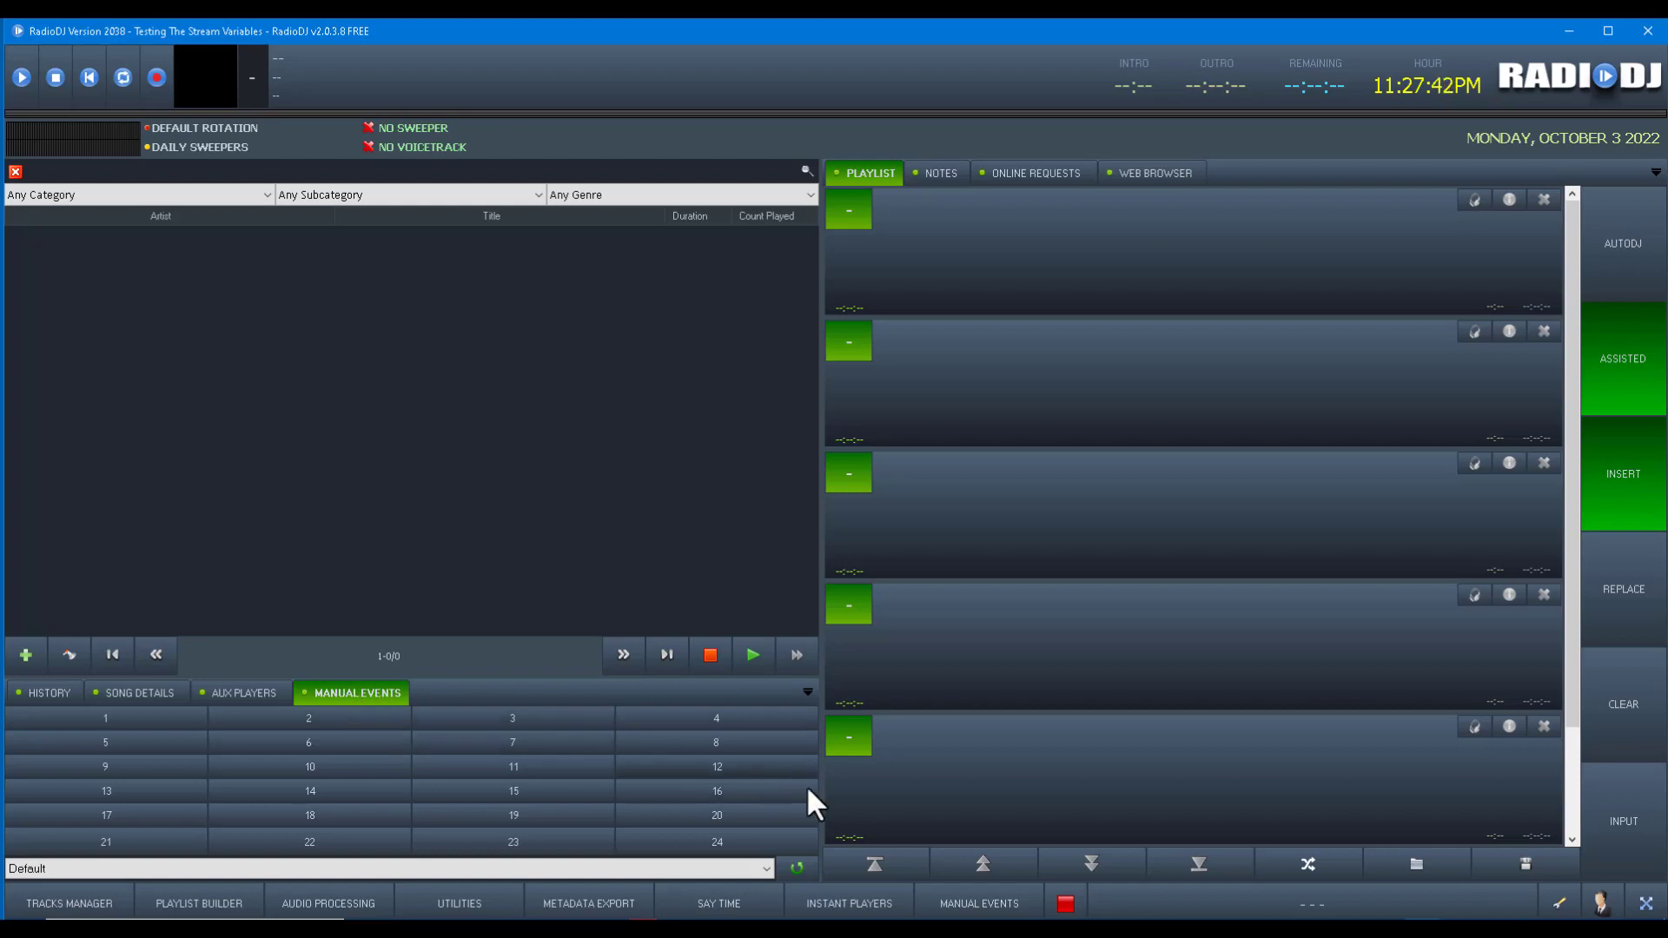
click(1574, 905)
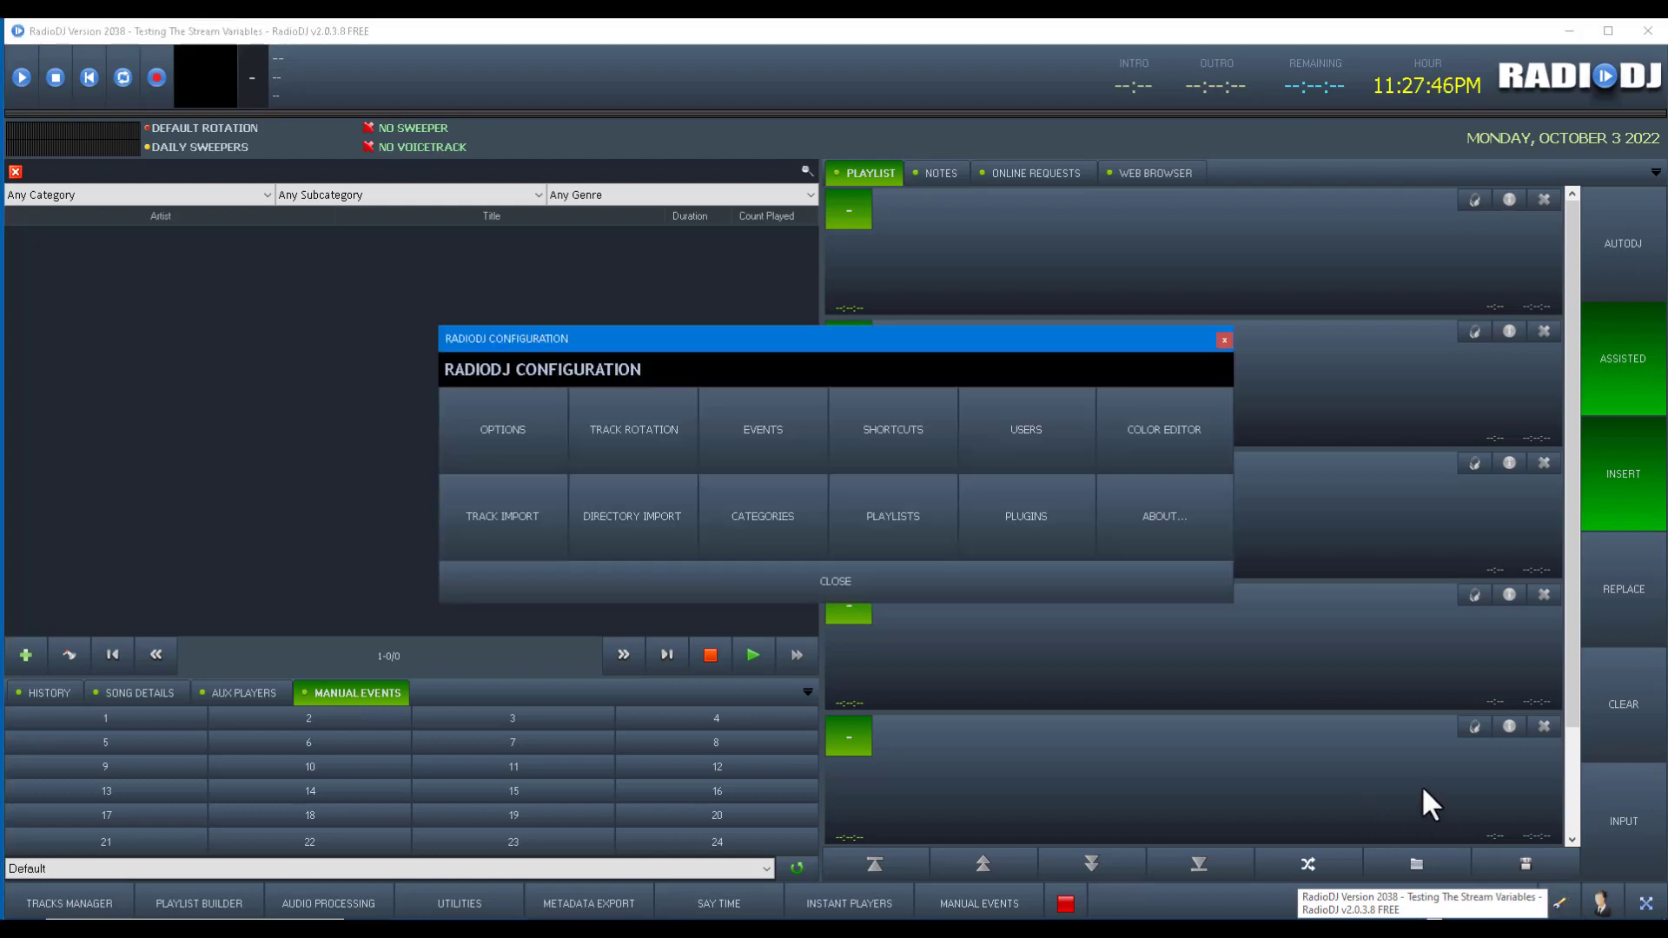
click(1056, 577)
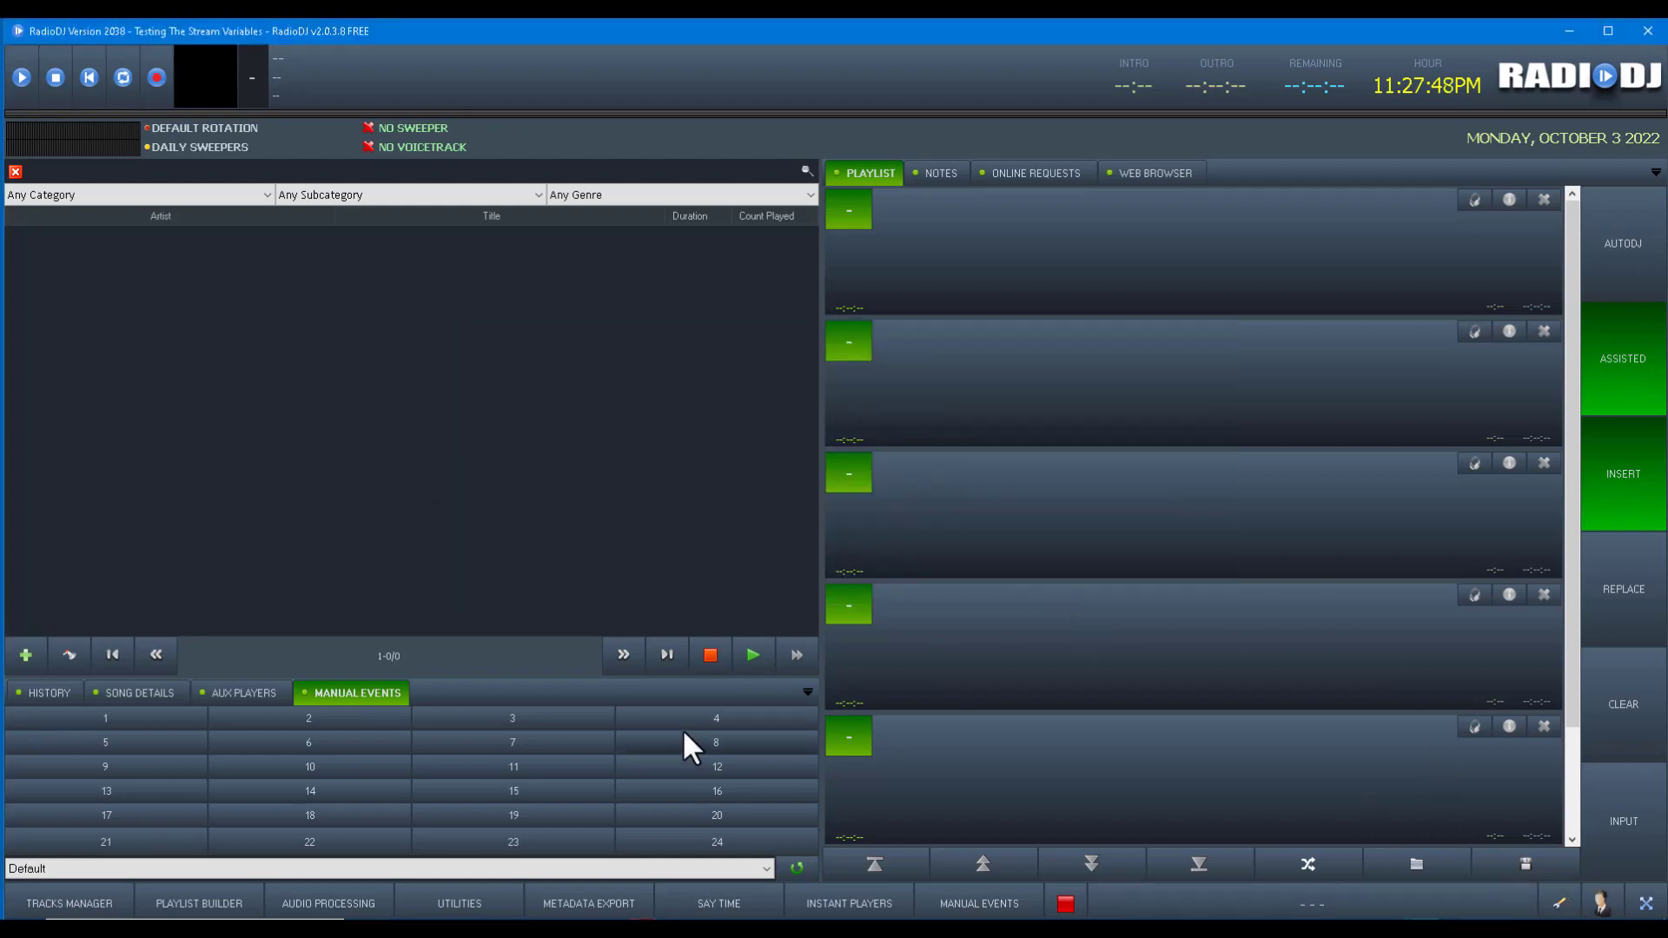
click(535, 867)
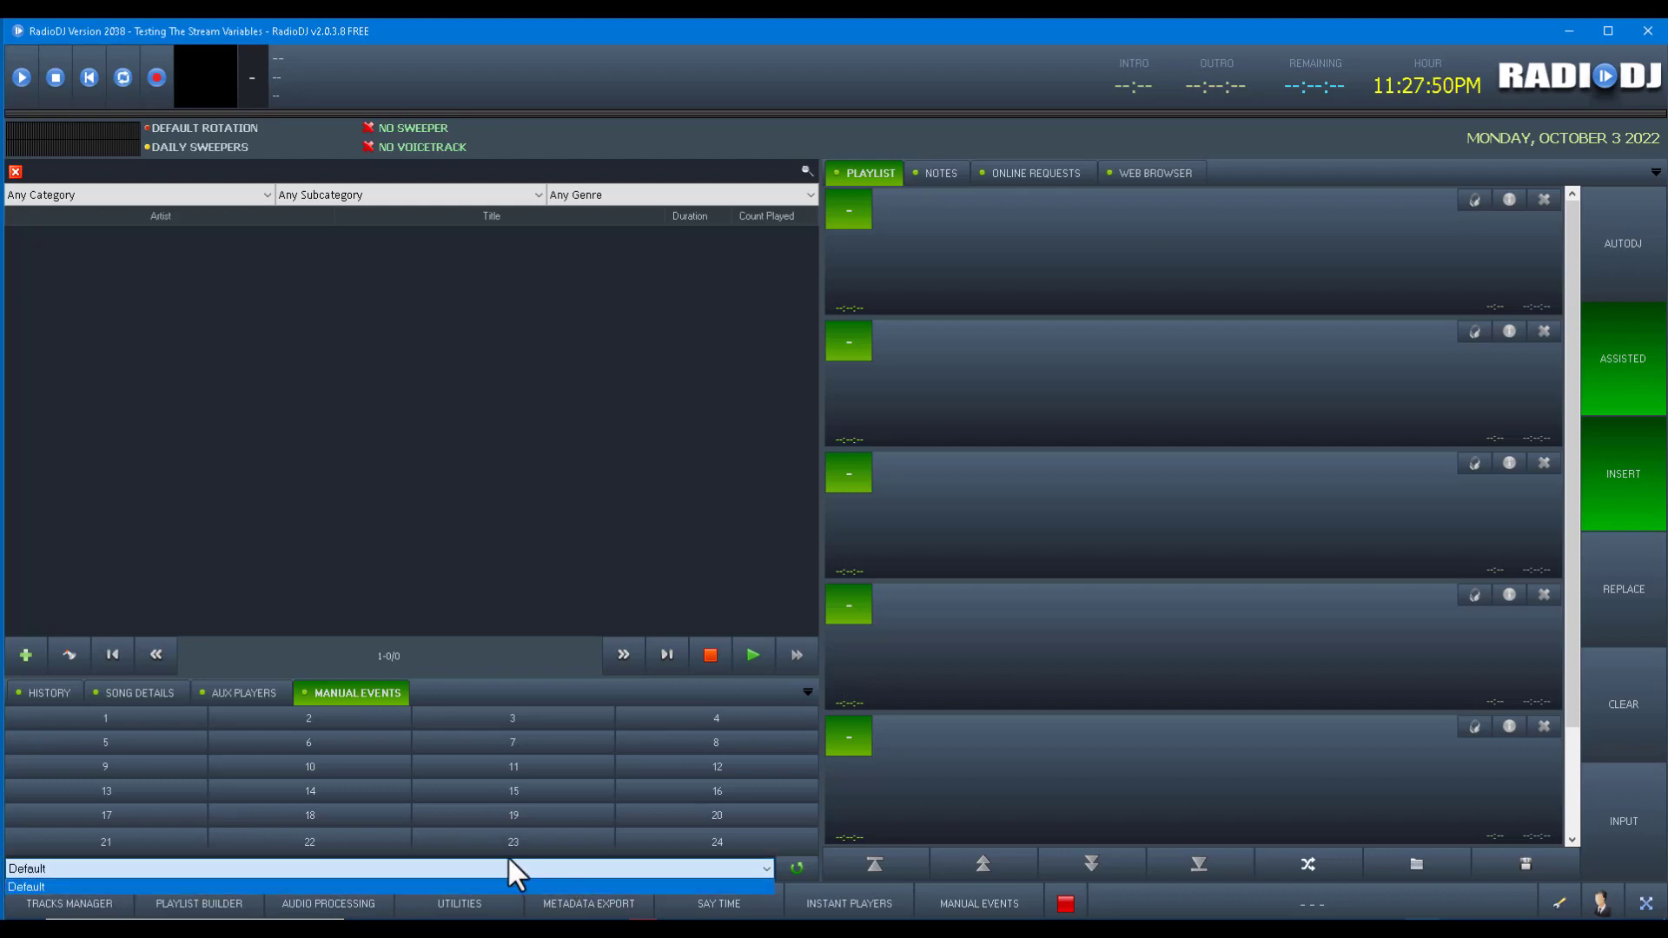
click(233, 864)
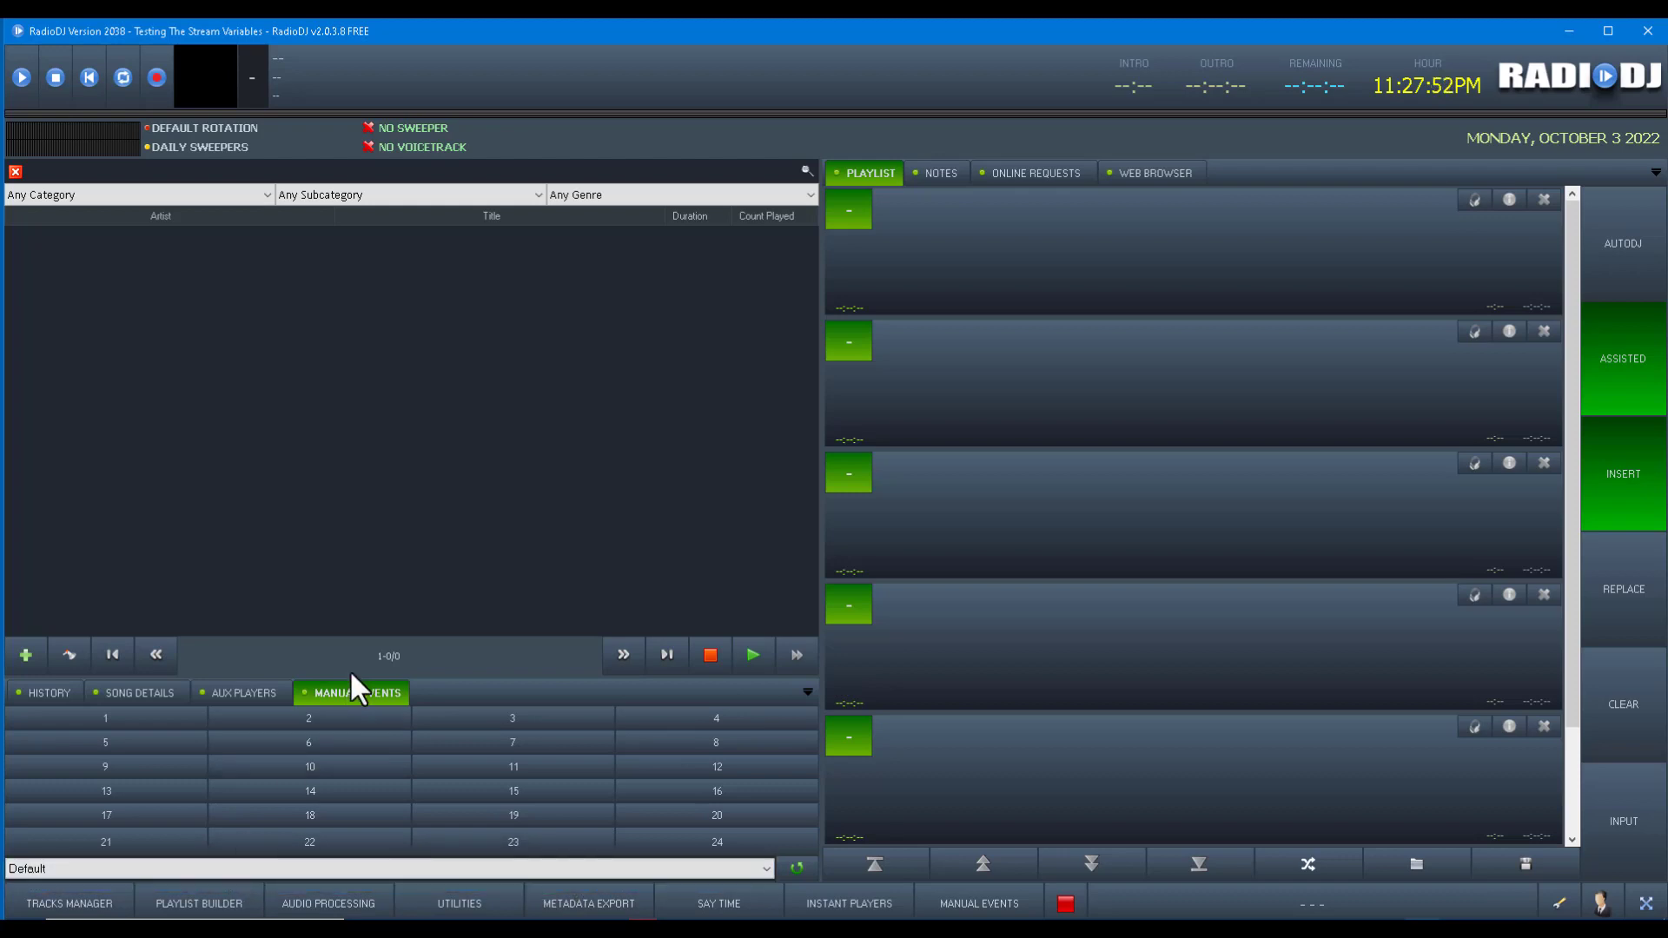
click(46, 864)
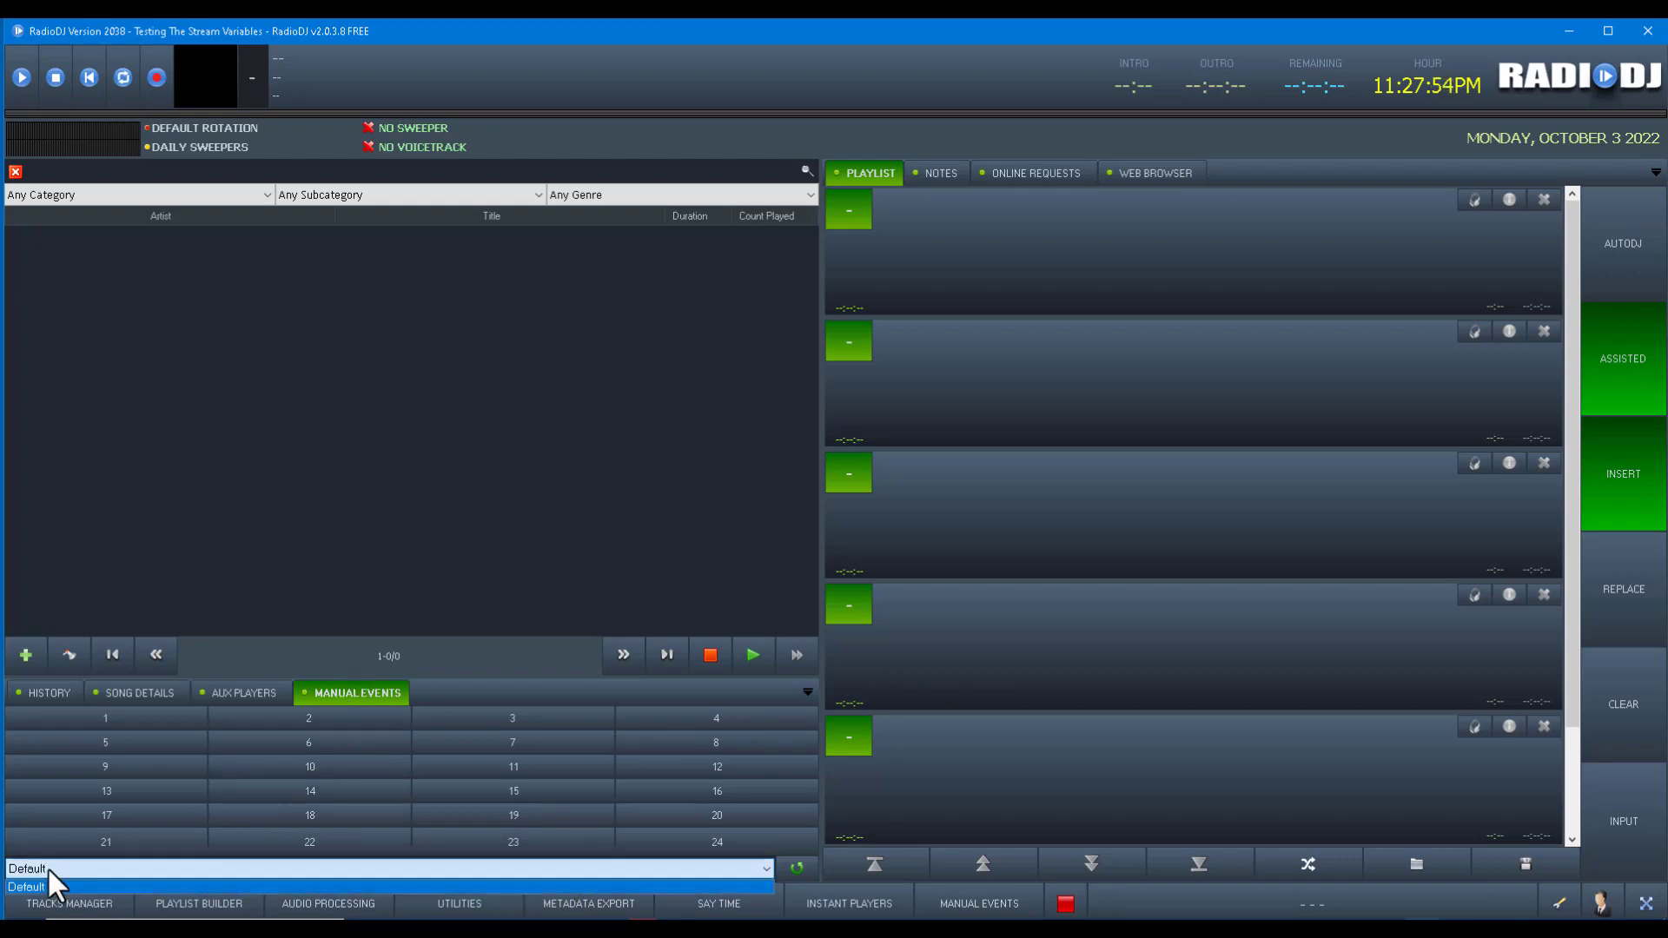
click(47, 867)
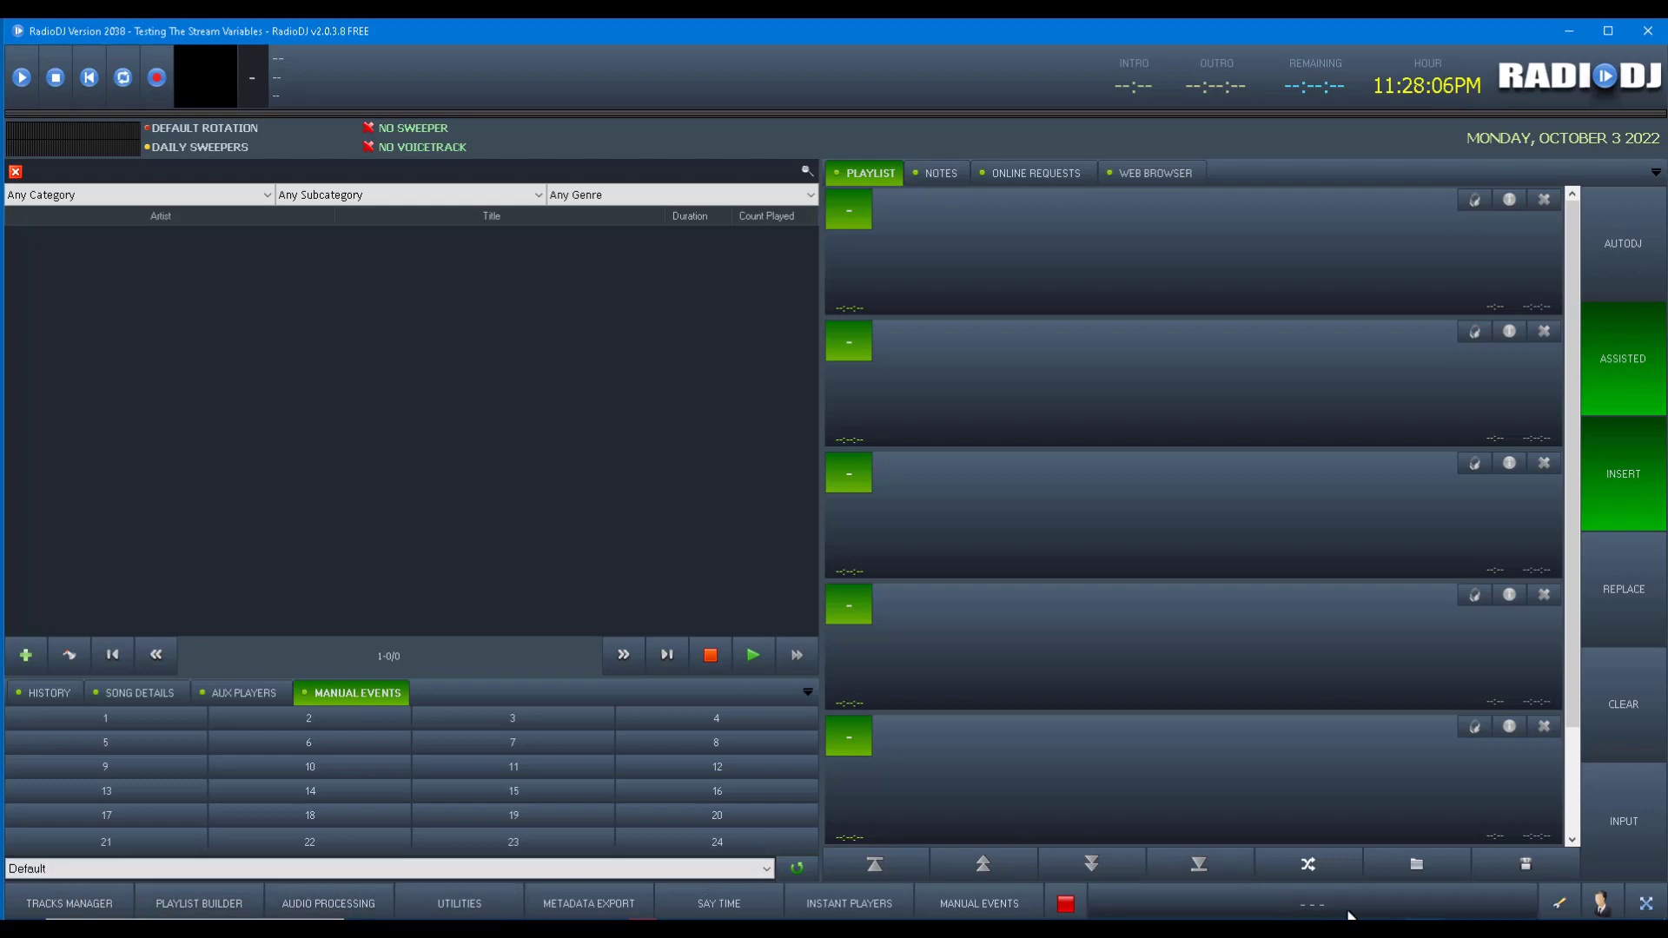
Set the Manual Events plugin zone to 2, save the setting and close the plugins and configuration windows
click(1560, 904)
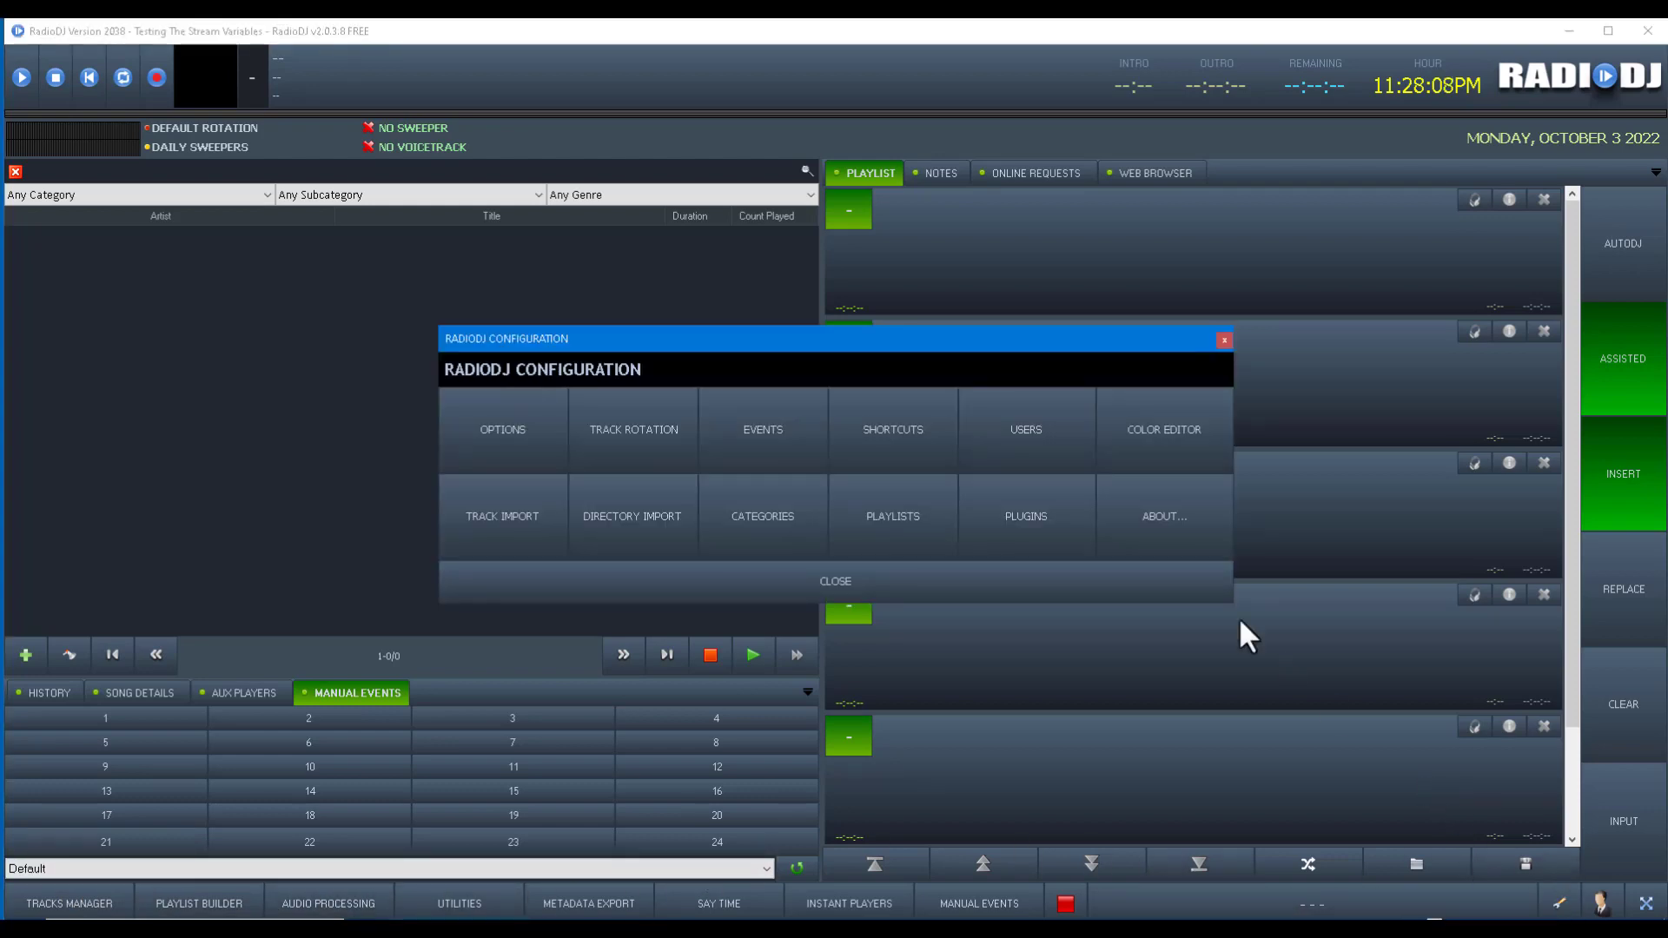
click(1040, 509)
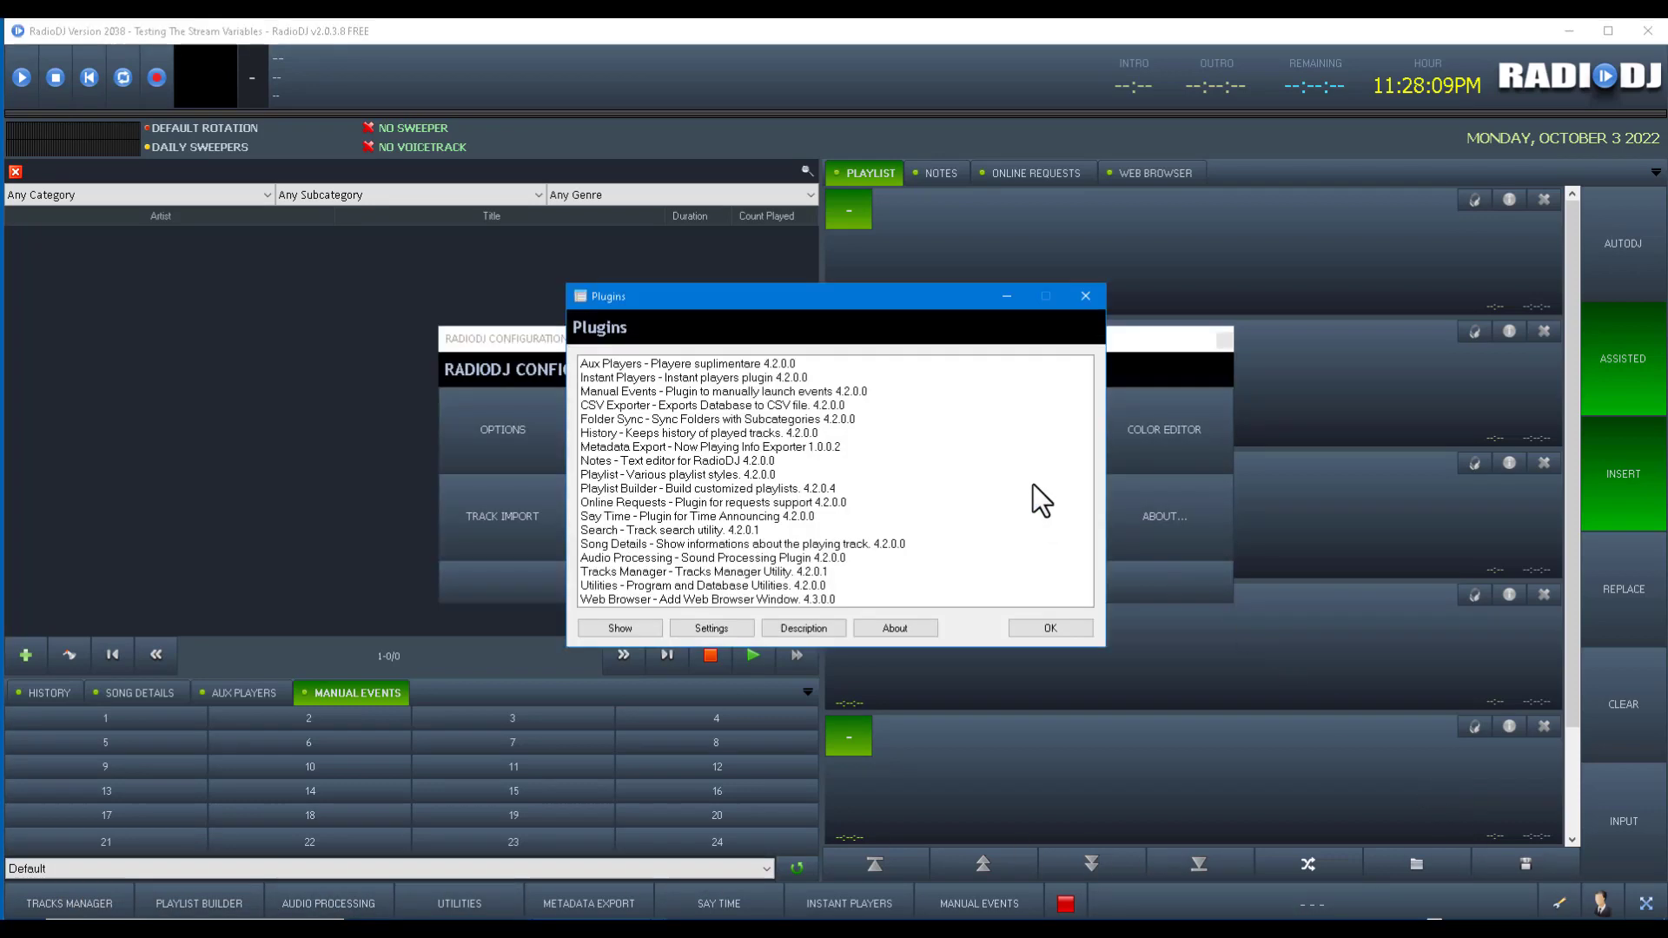
double_click(628, 389)
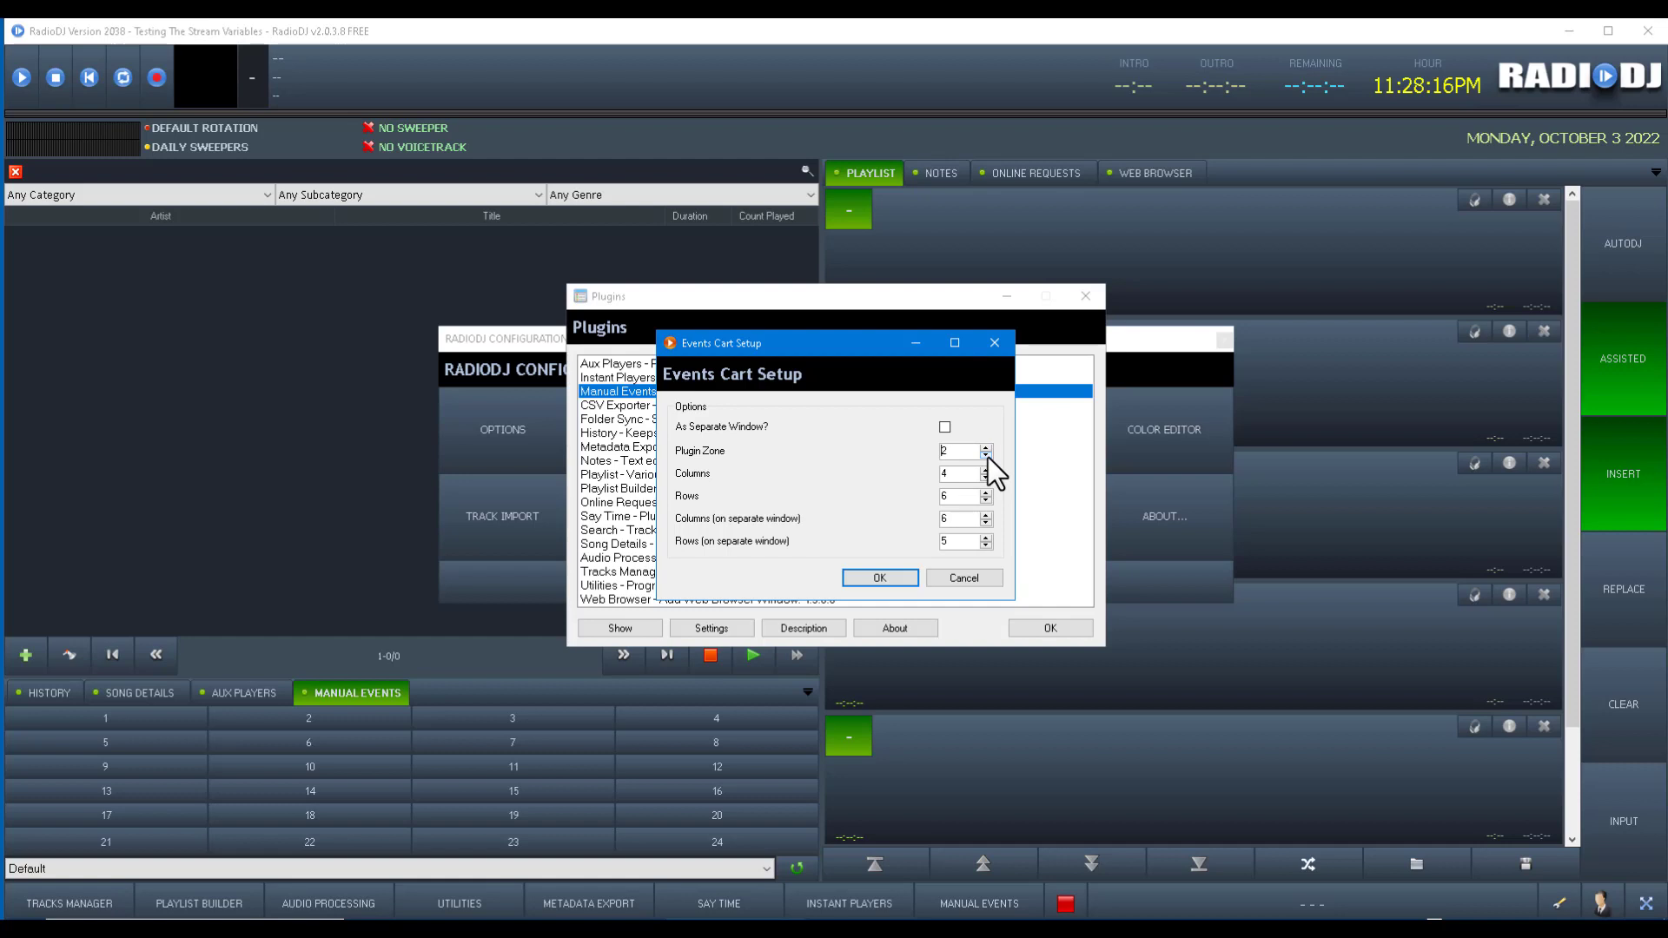
click(895, 577)
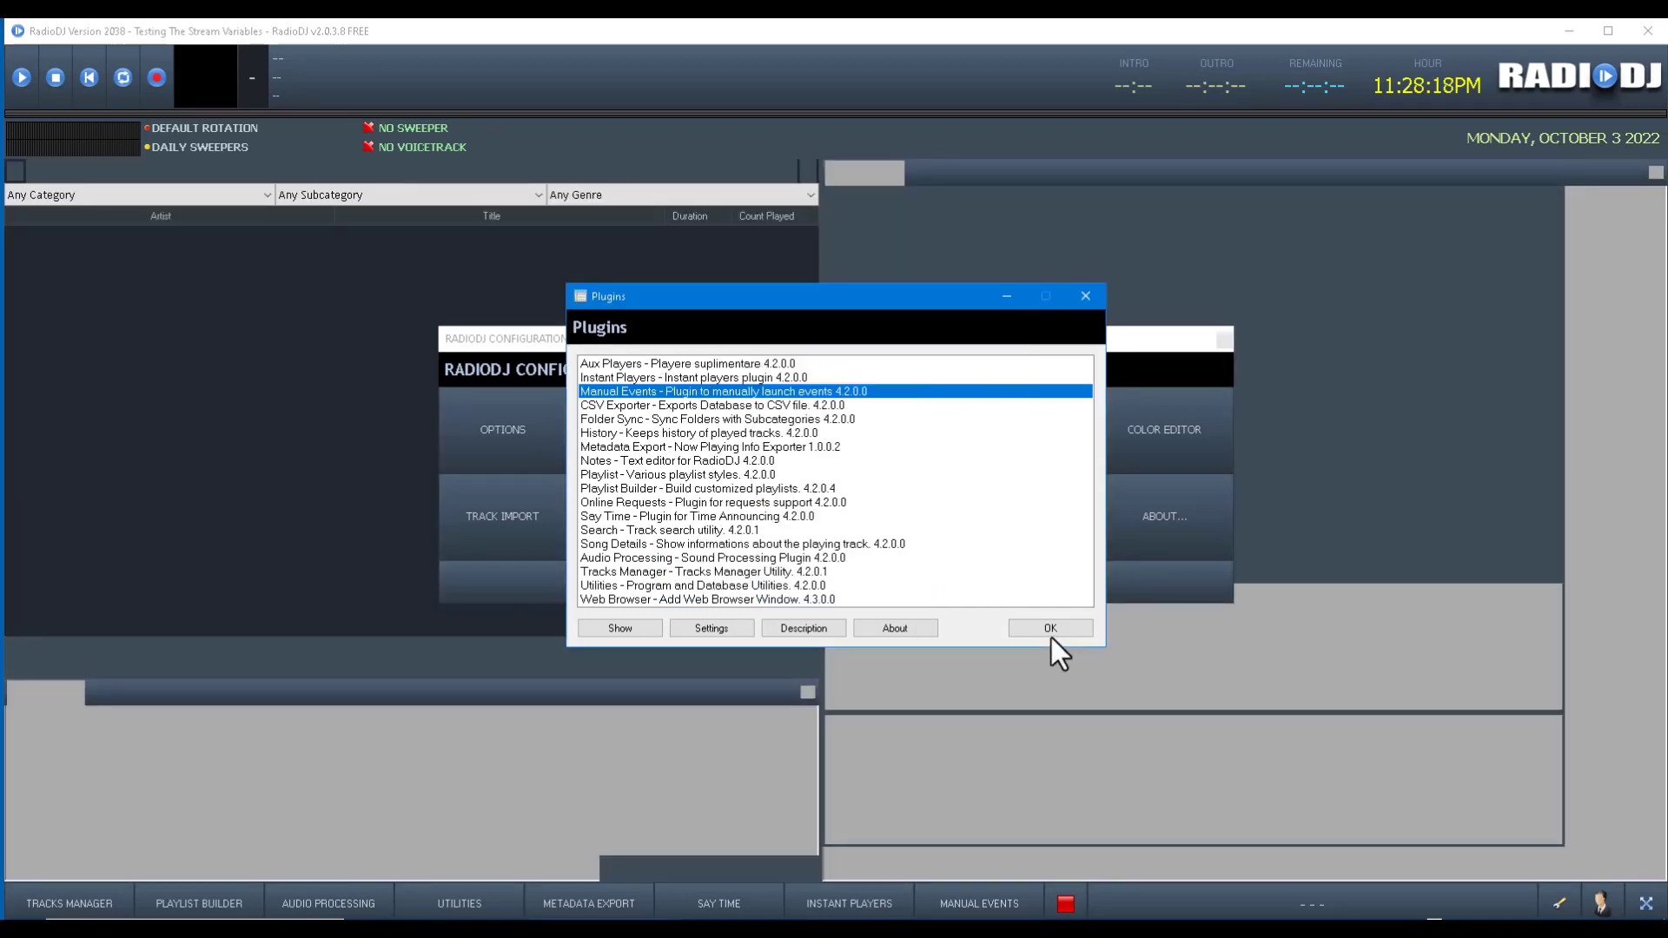
click(1055, 628)
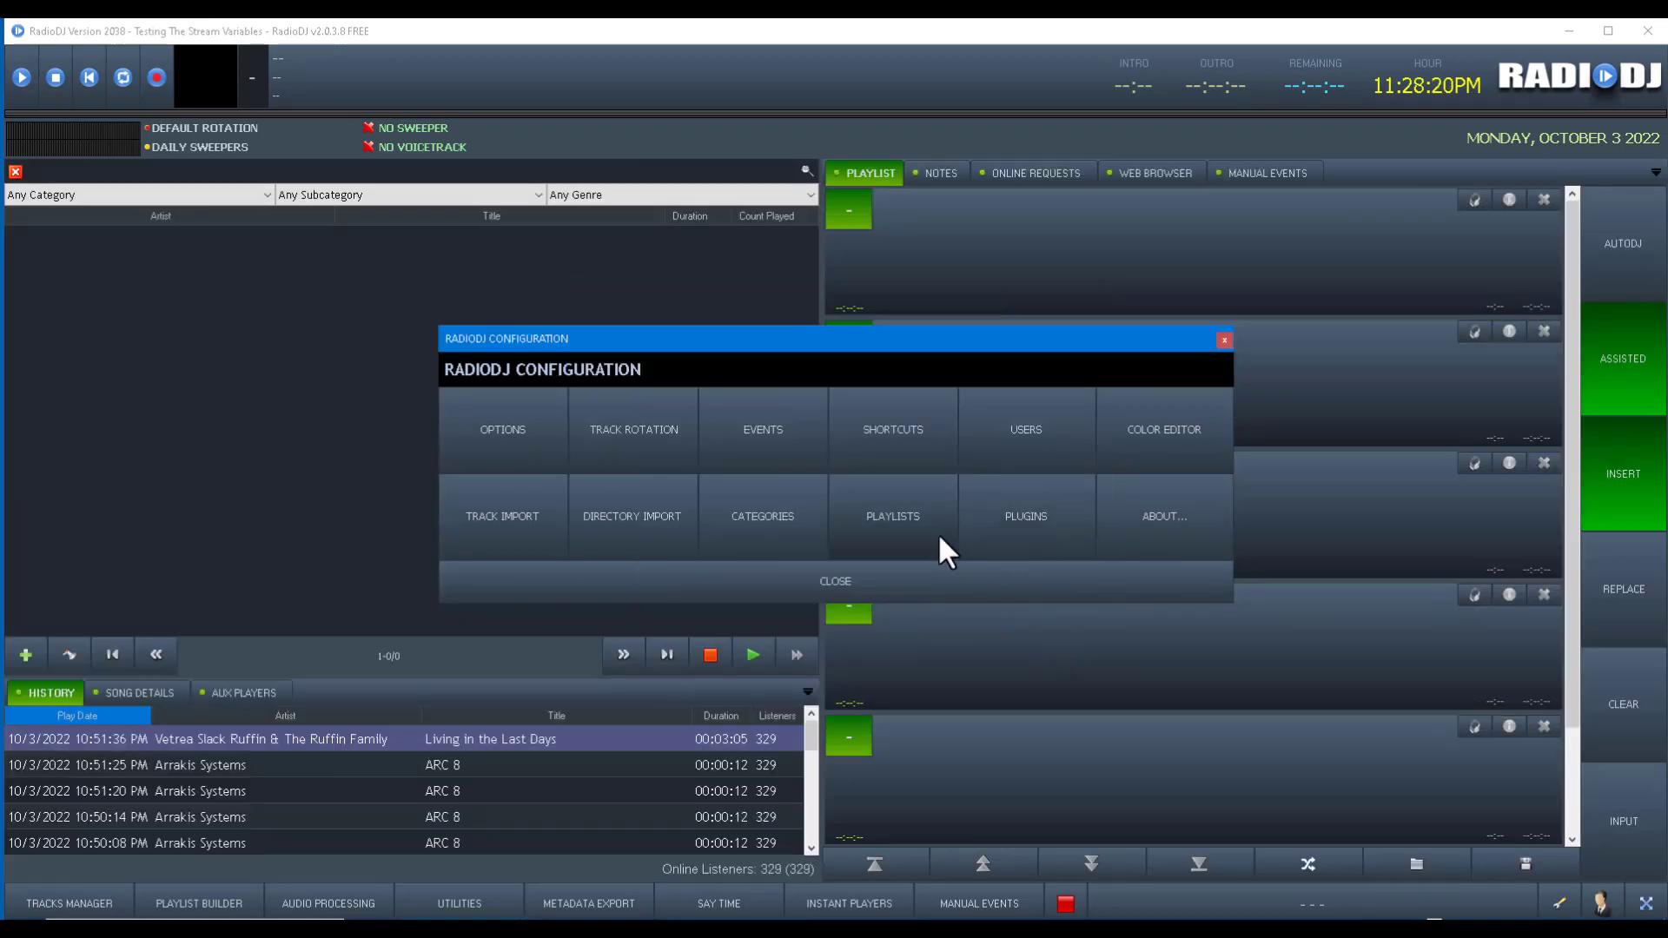
click(827, 579)
Show the Manual Events tab beside Web Browser, restart the program, and inspect the tab and its set list again
click(1264, 174)
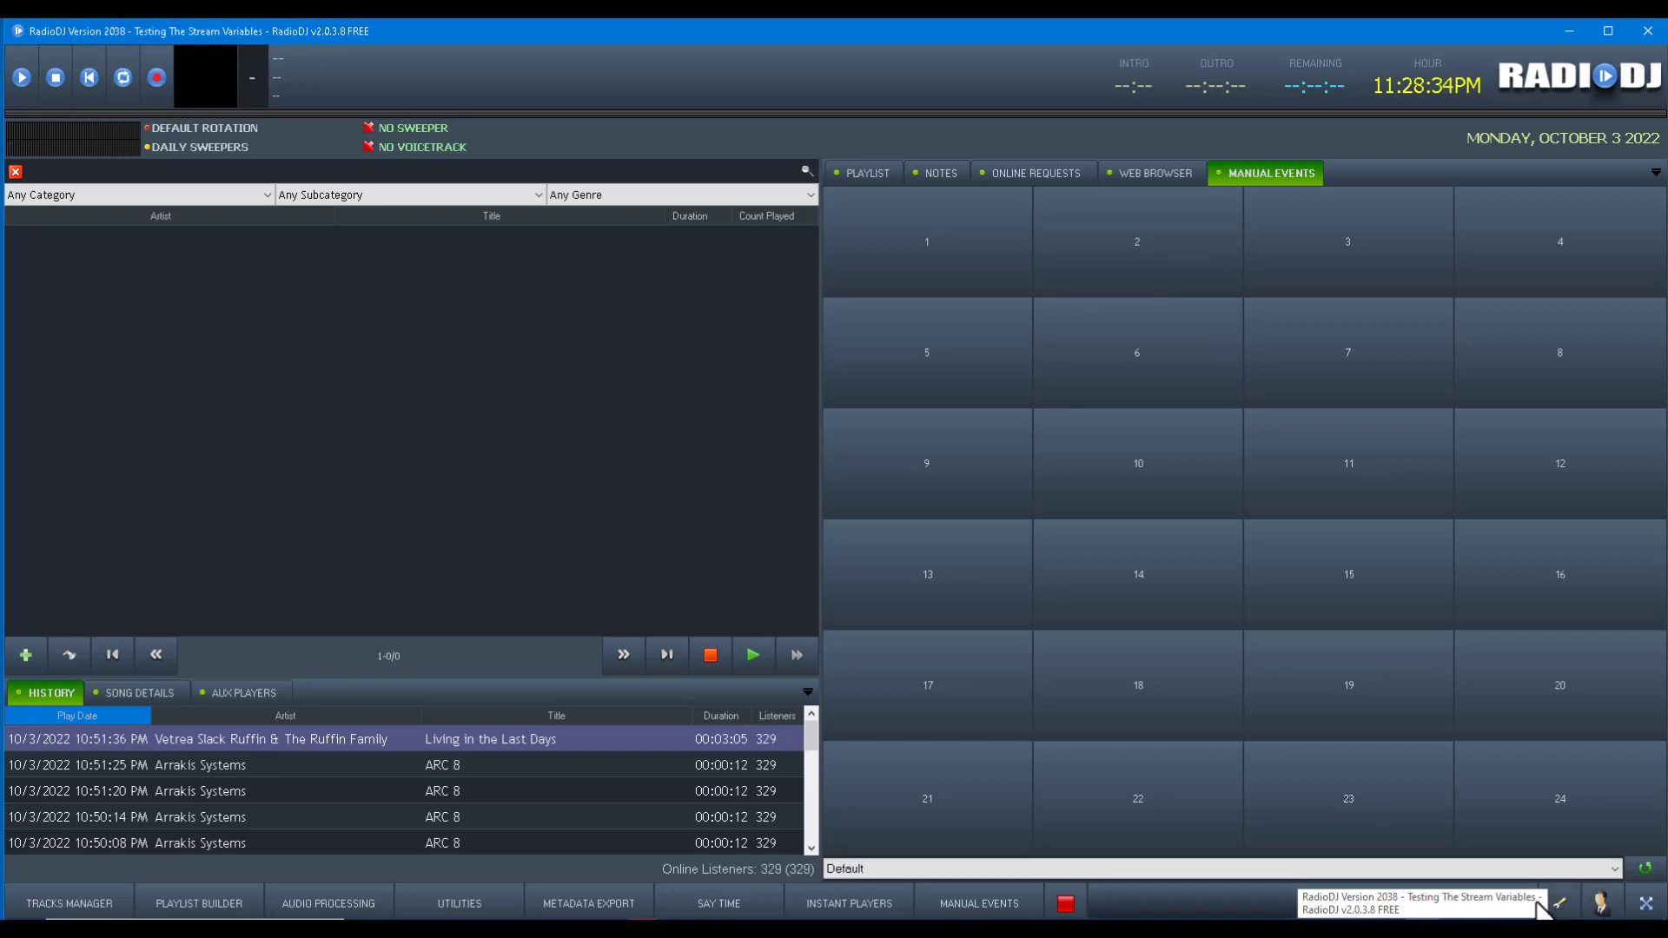
click(1648, 32)
click(825, 525)
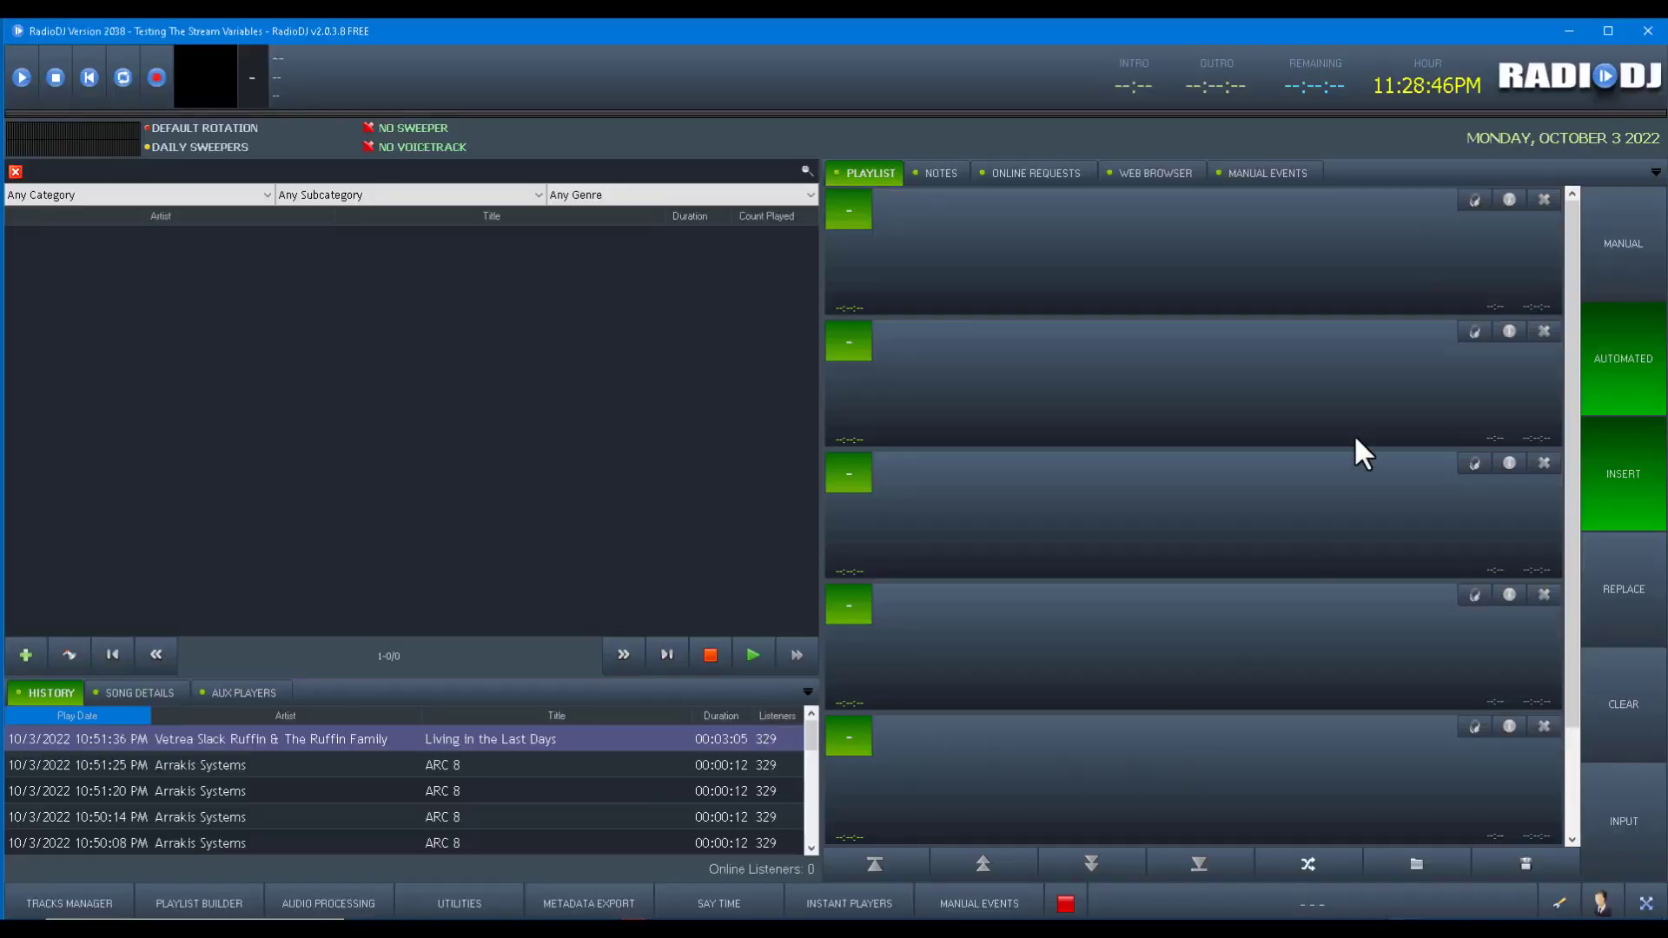
click(1269, 171)
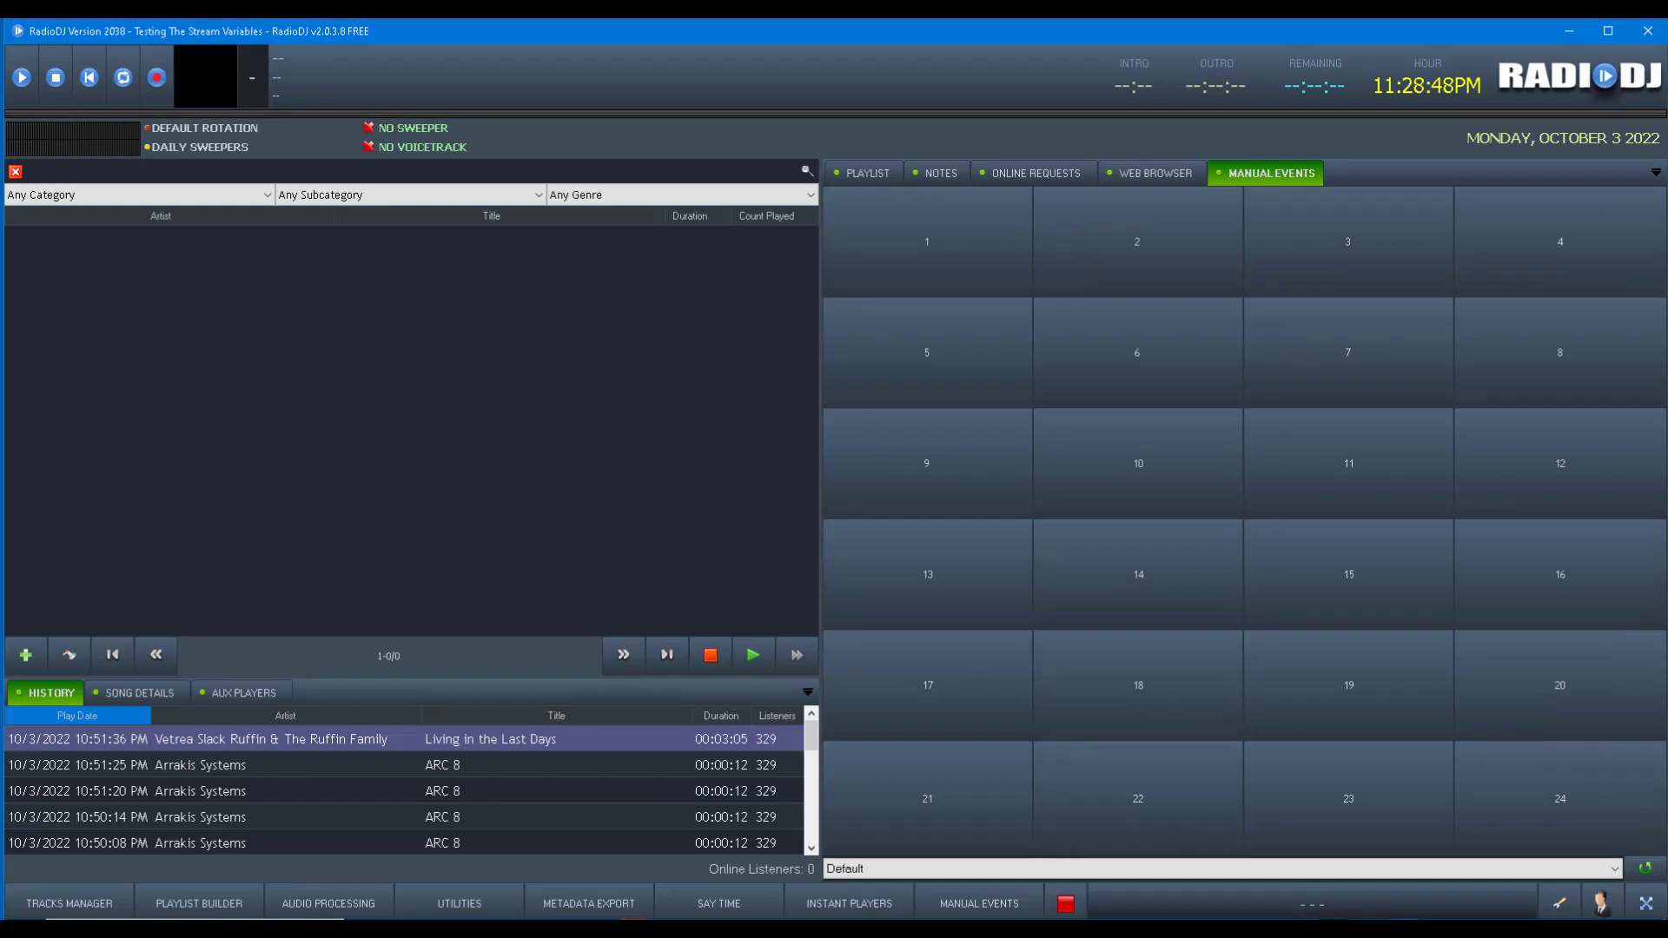
click(1609, 869)
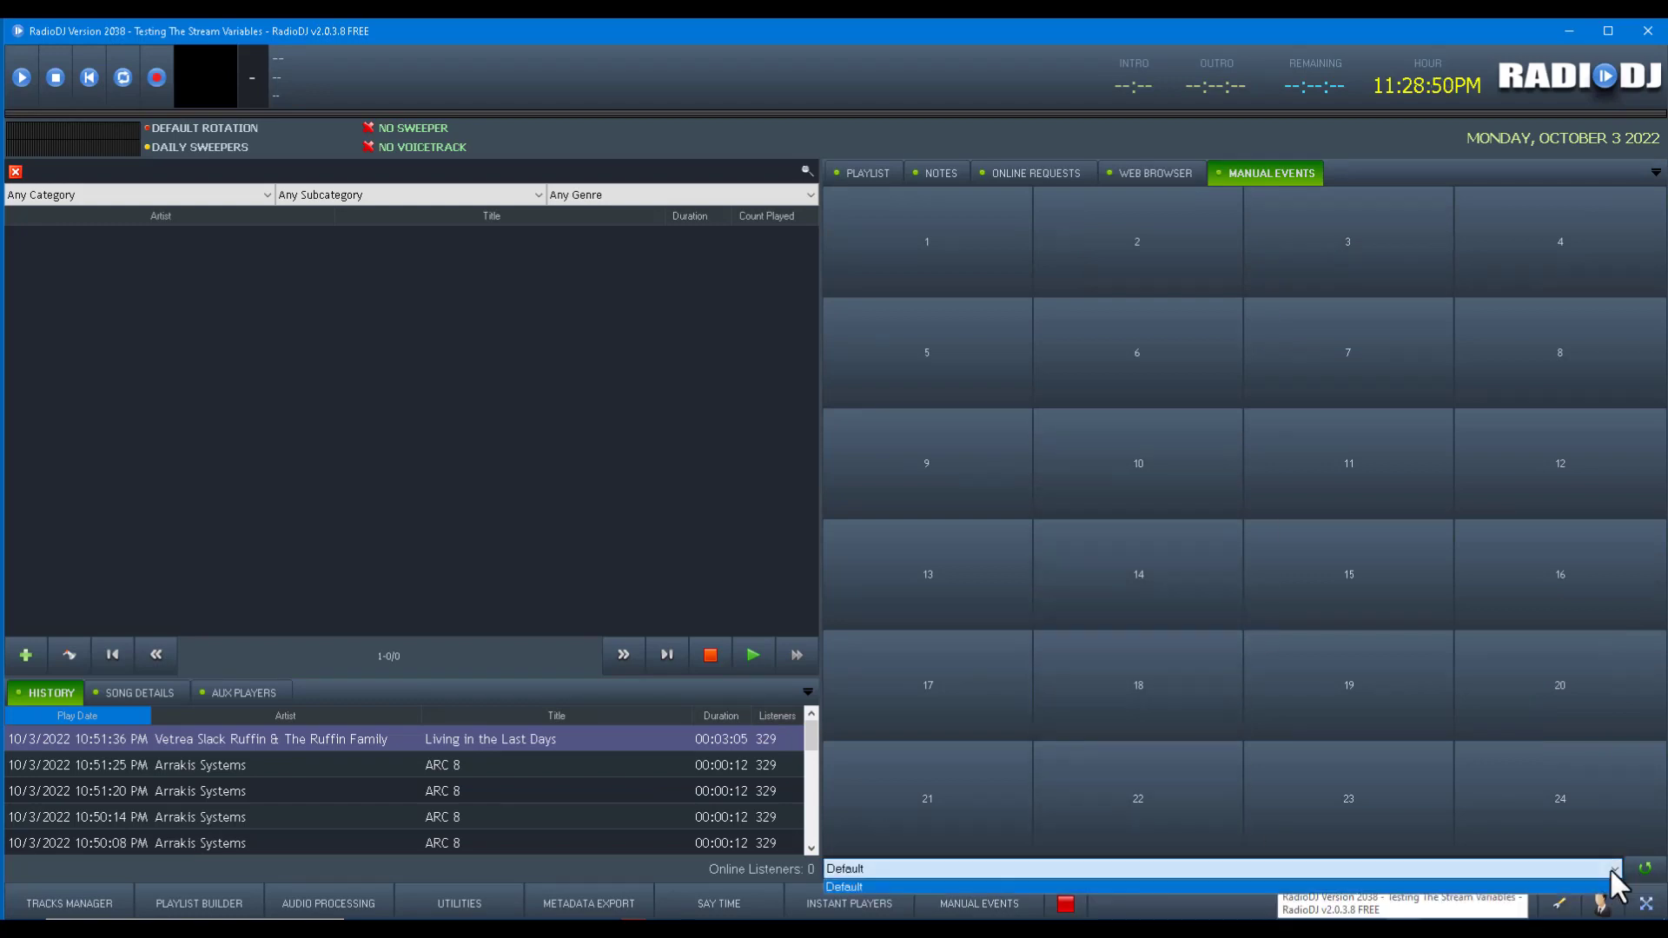
click(1609, 868)
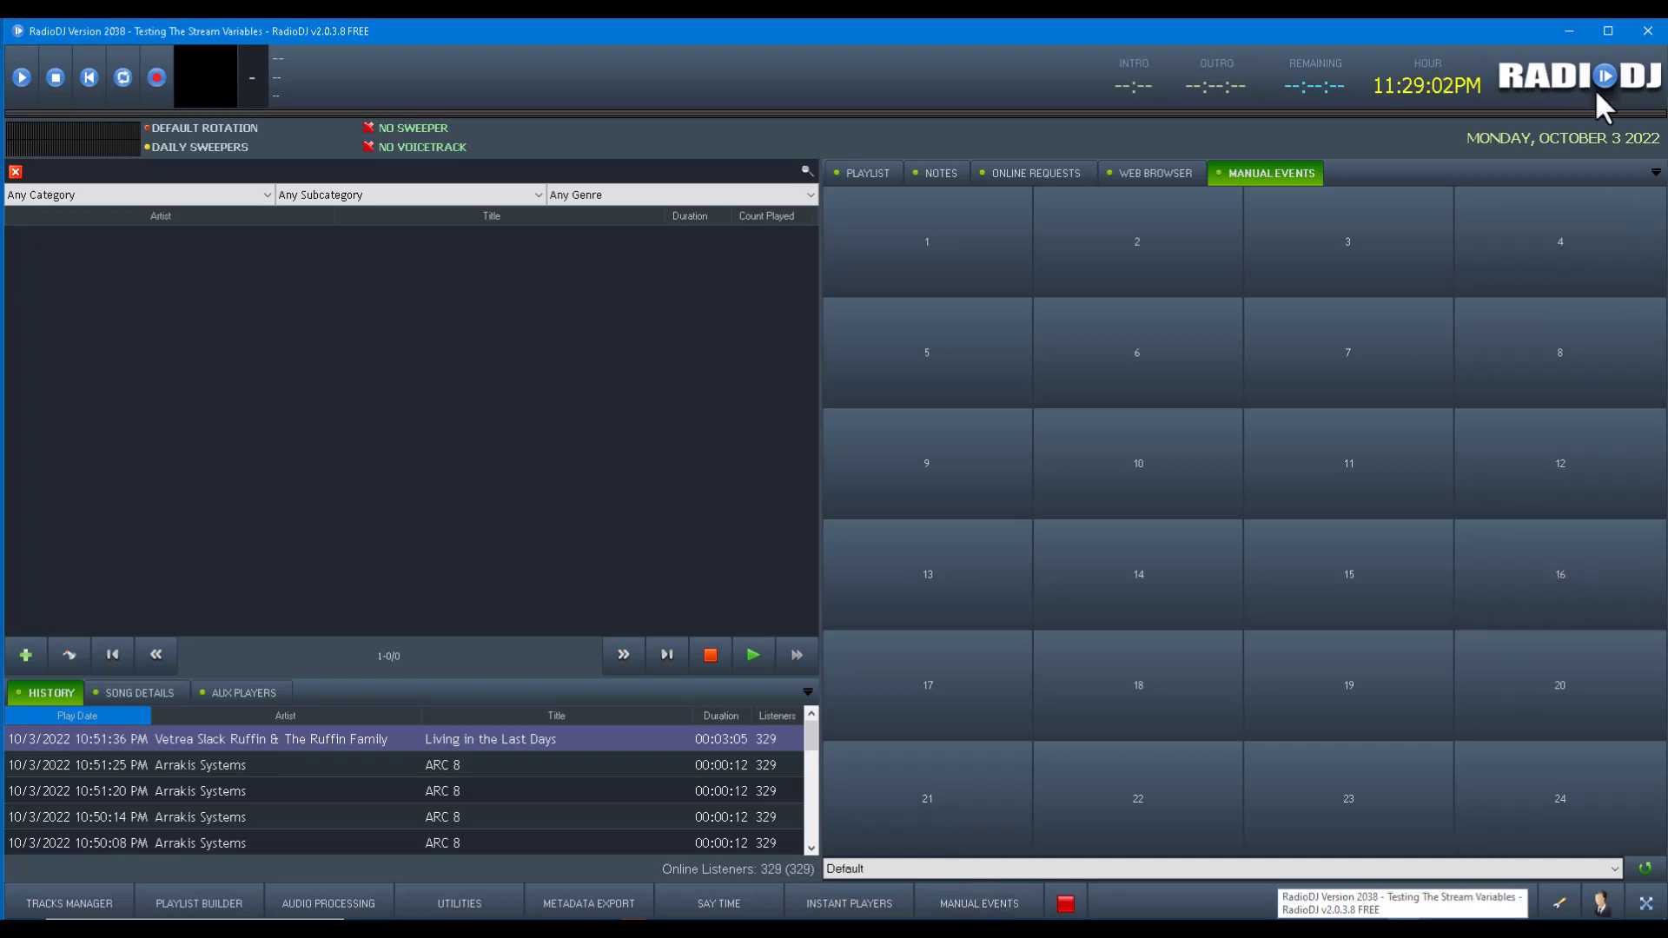
Minimize the main window, close the Cart Players window behind it and reopen Cart Players with the Instant Players shortcut
click(1571, 28)
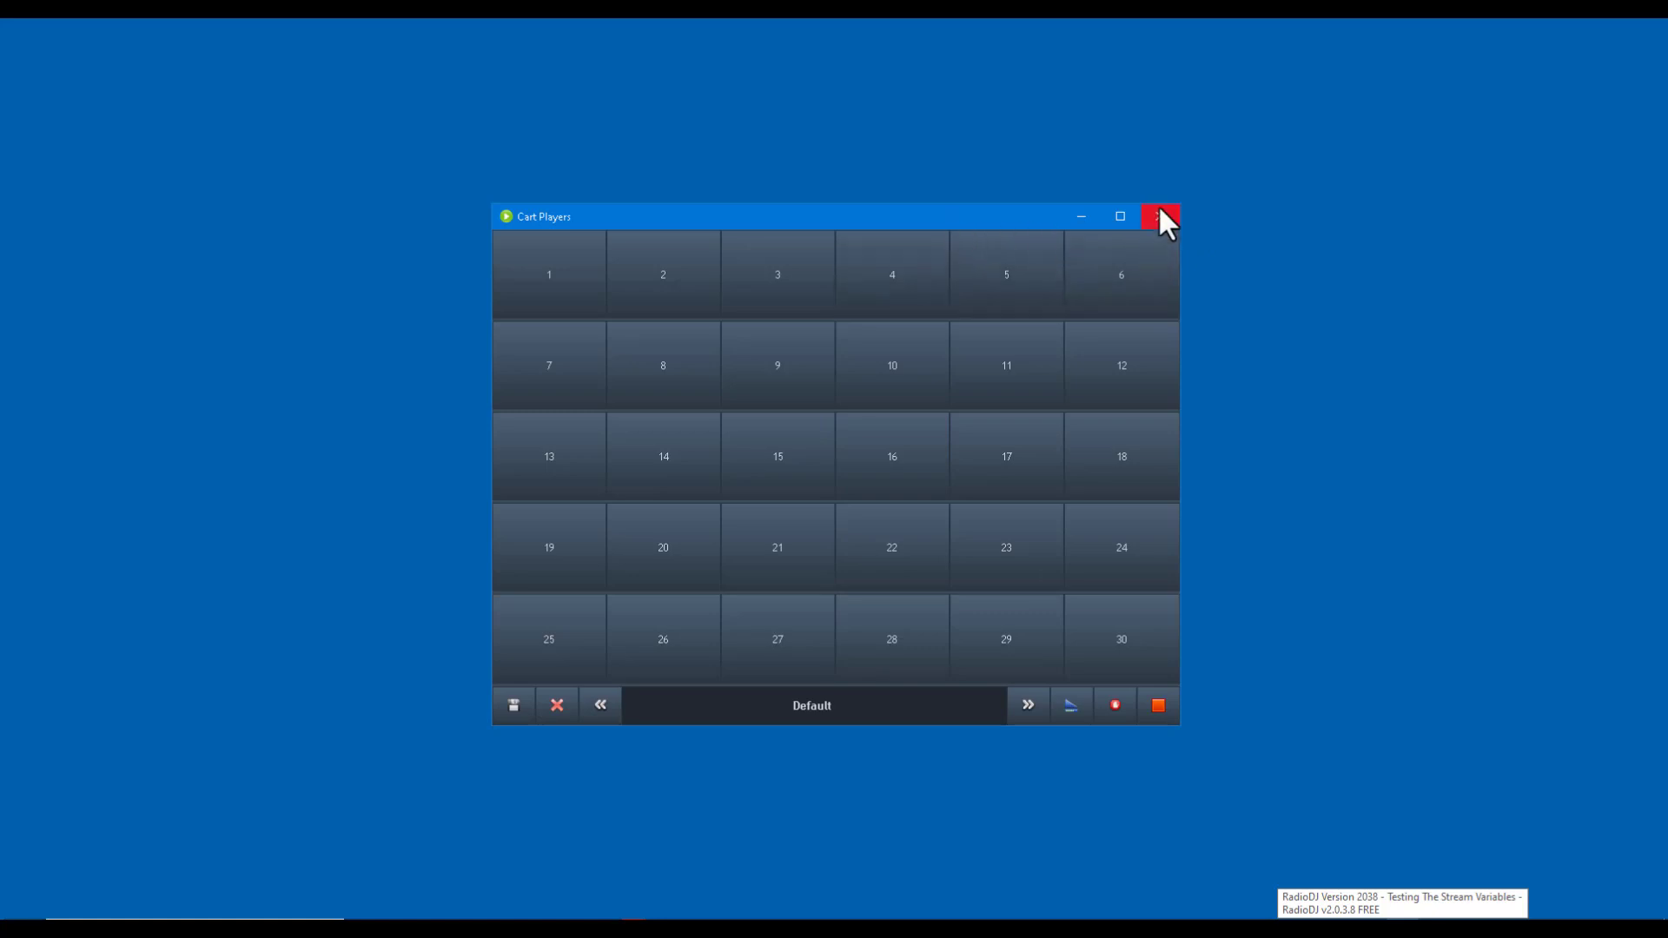
click(1161, 216)
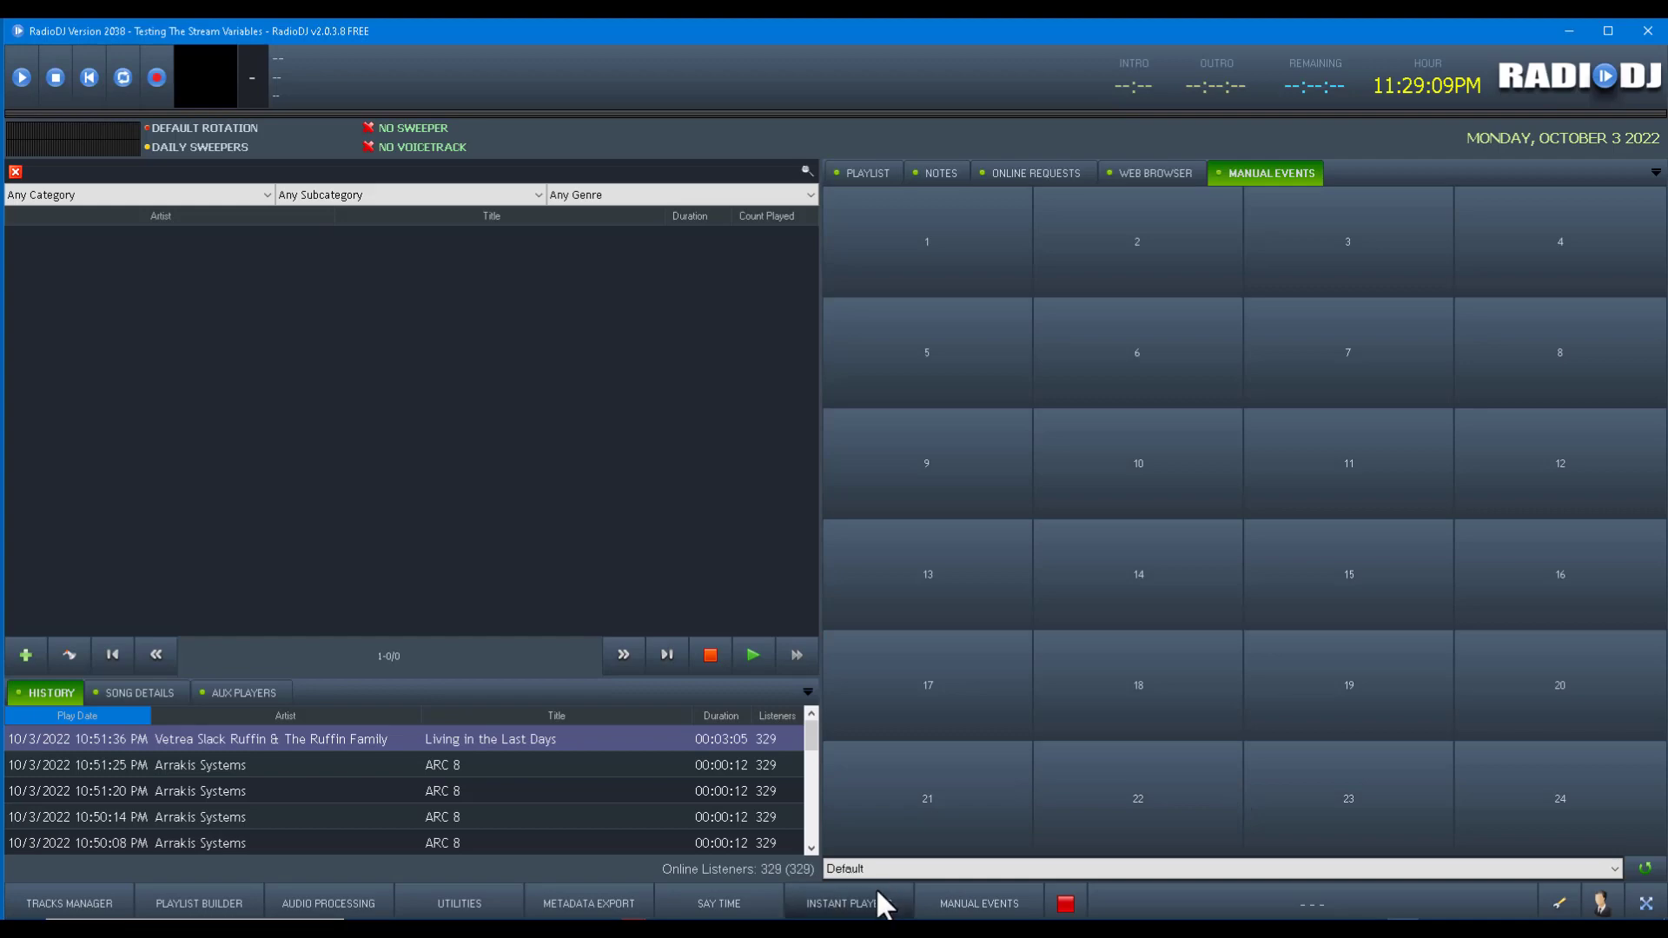
click(876, 890)
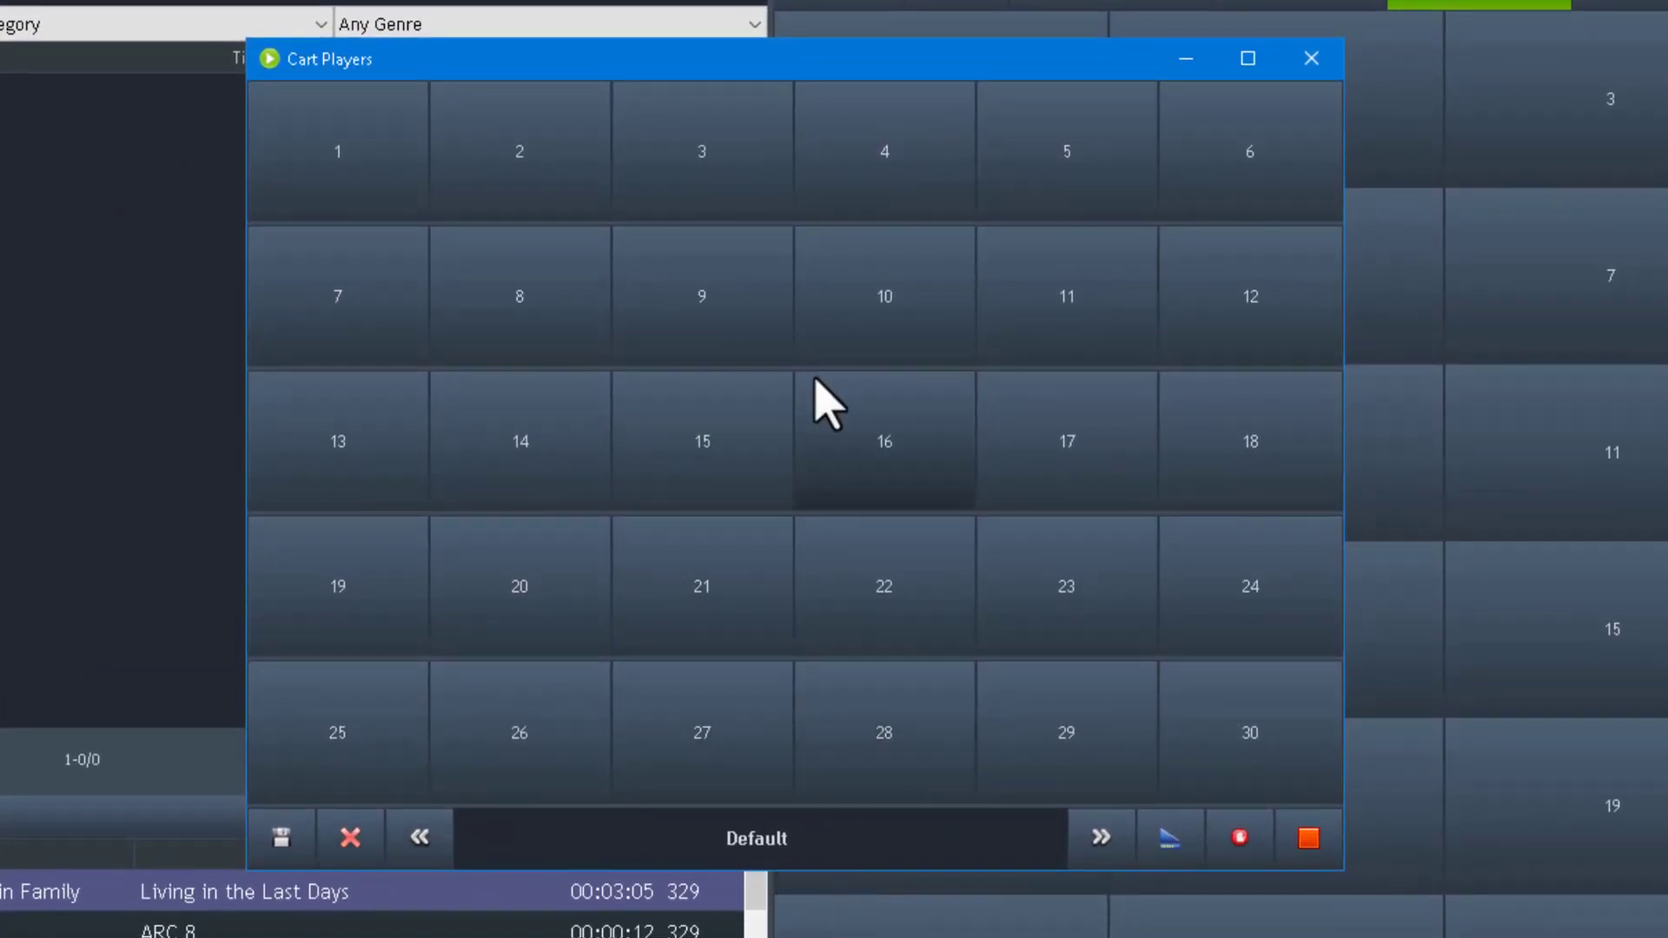
Save the cart players as a new set named with the owner's first name and "Cart", and close the save dialog
click(766, 841)
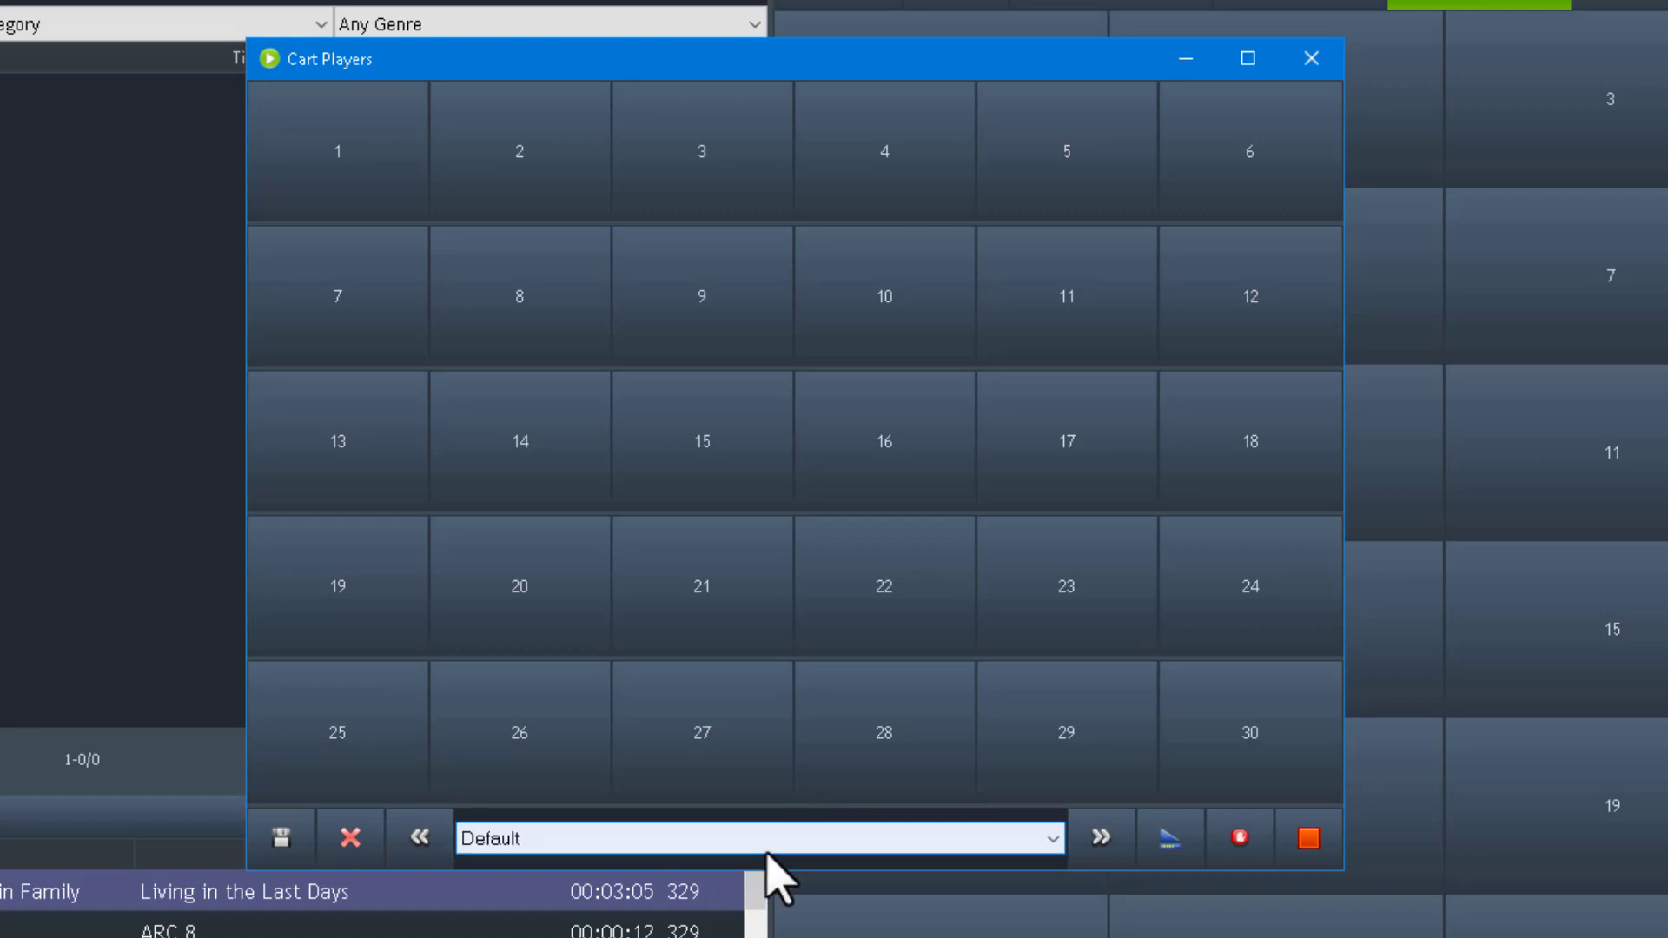
click(282, 840)
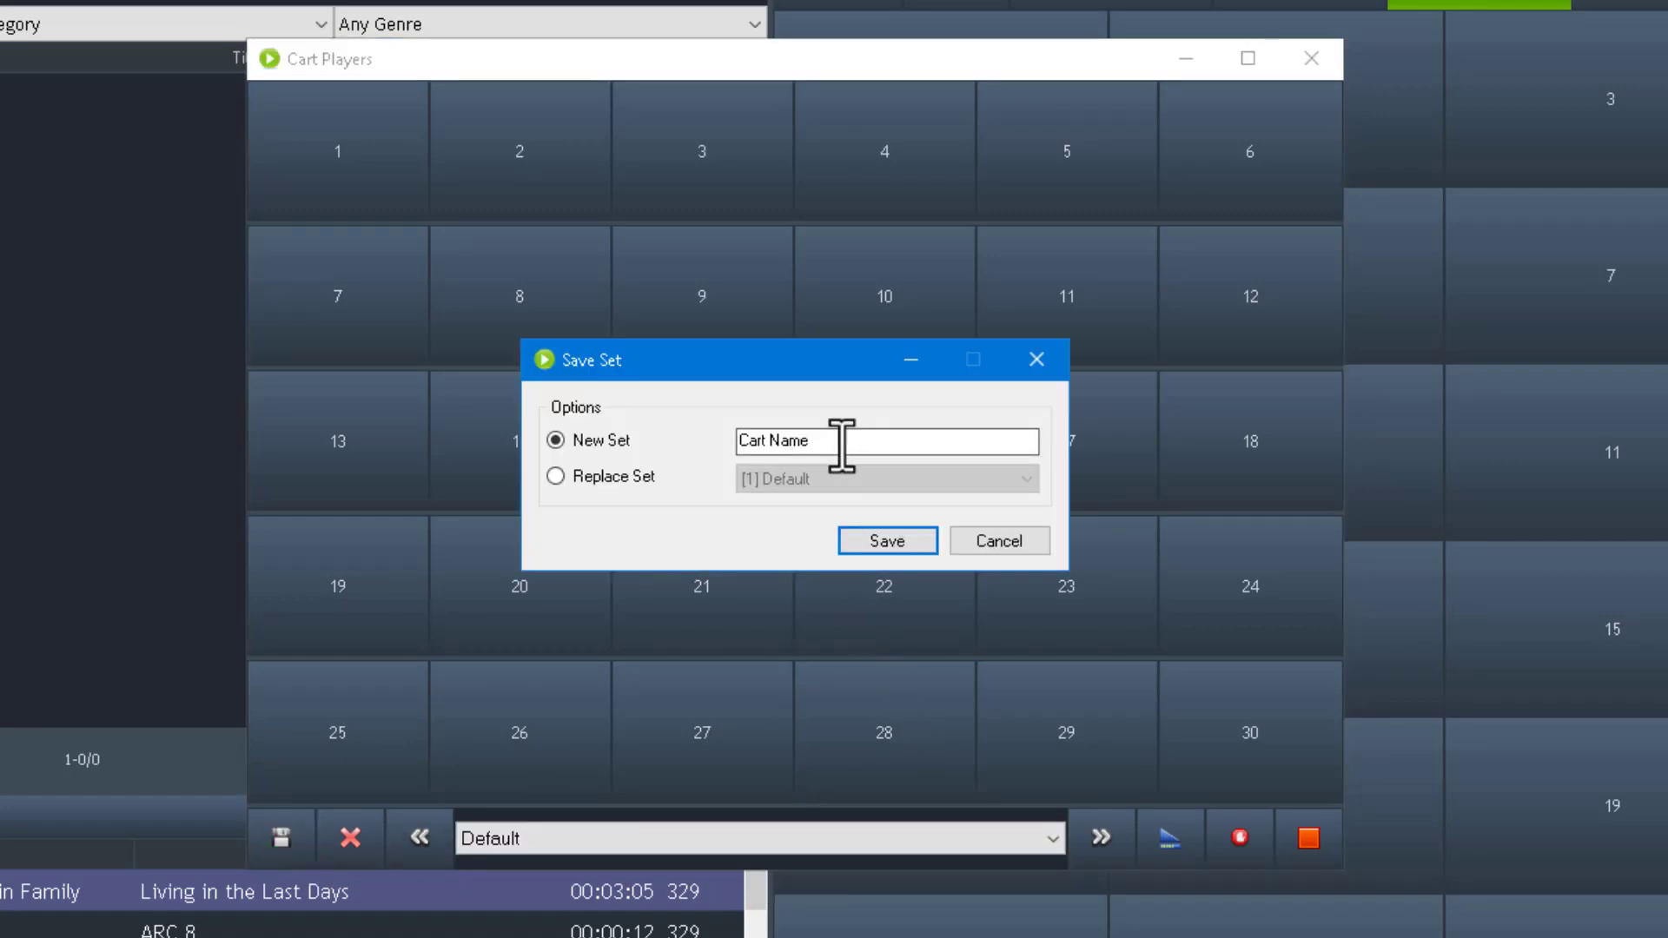
drag(805, 440, 587, 426)
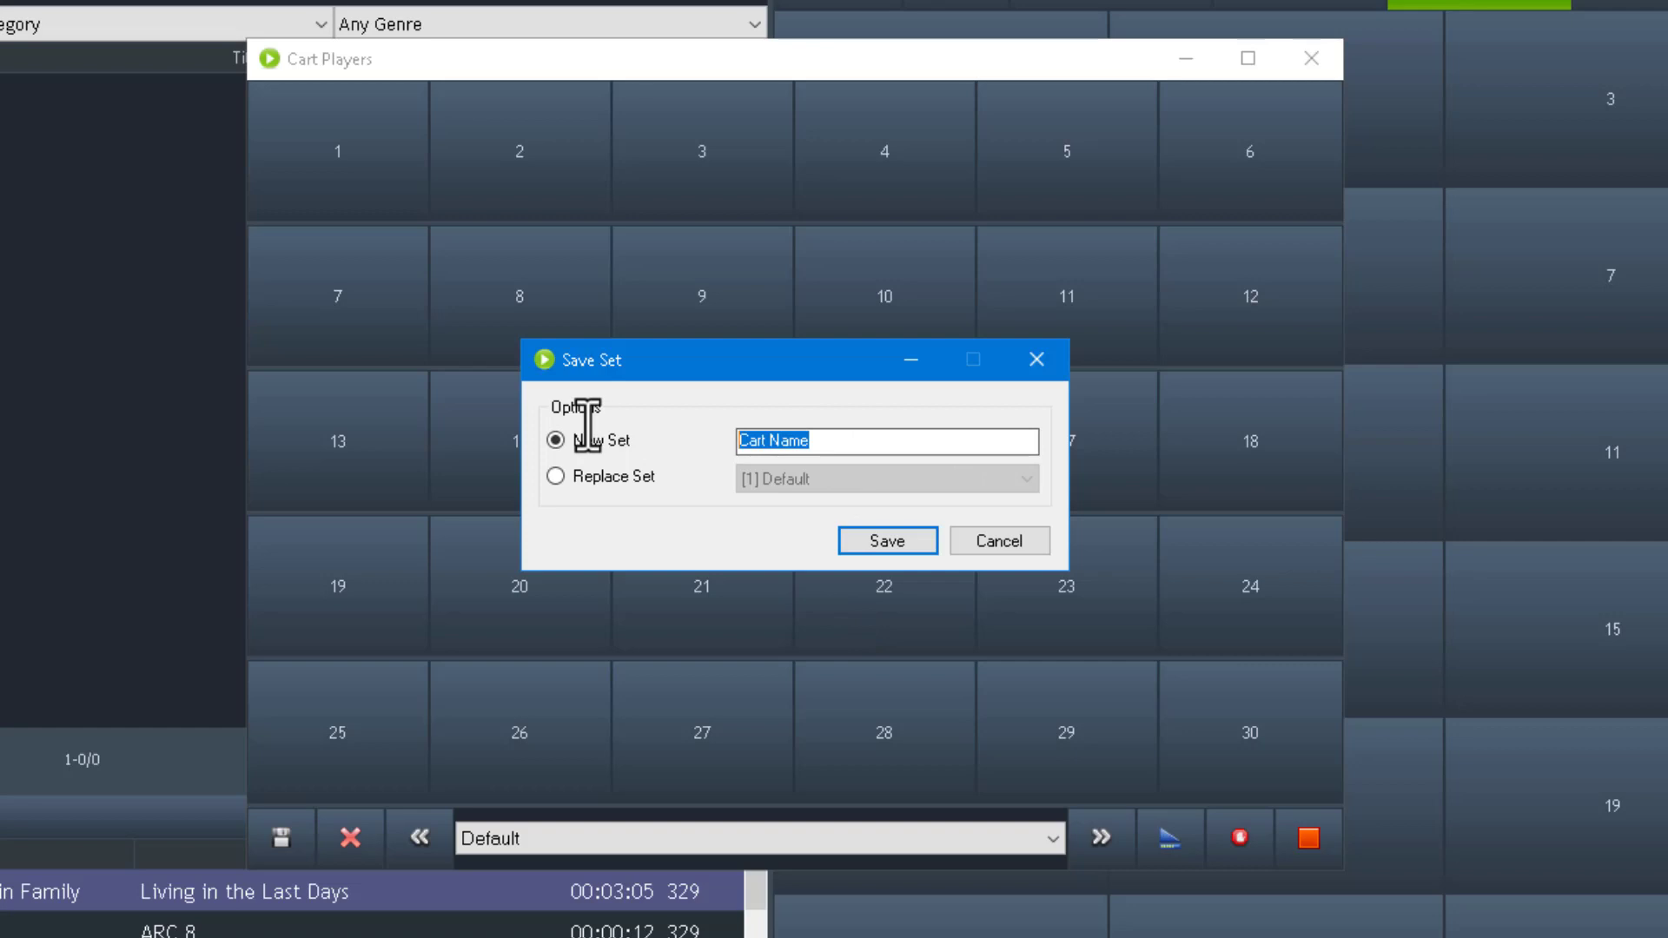
text(Davids Cart)
click(882, 542)
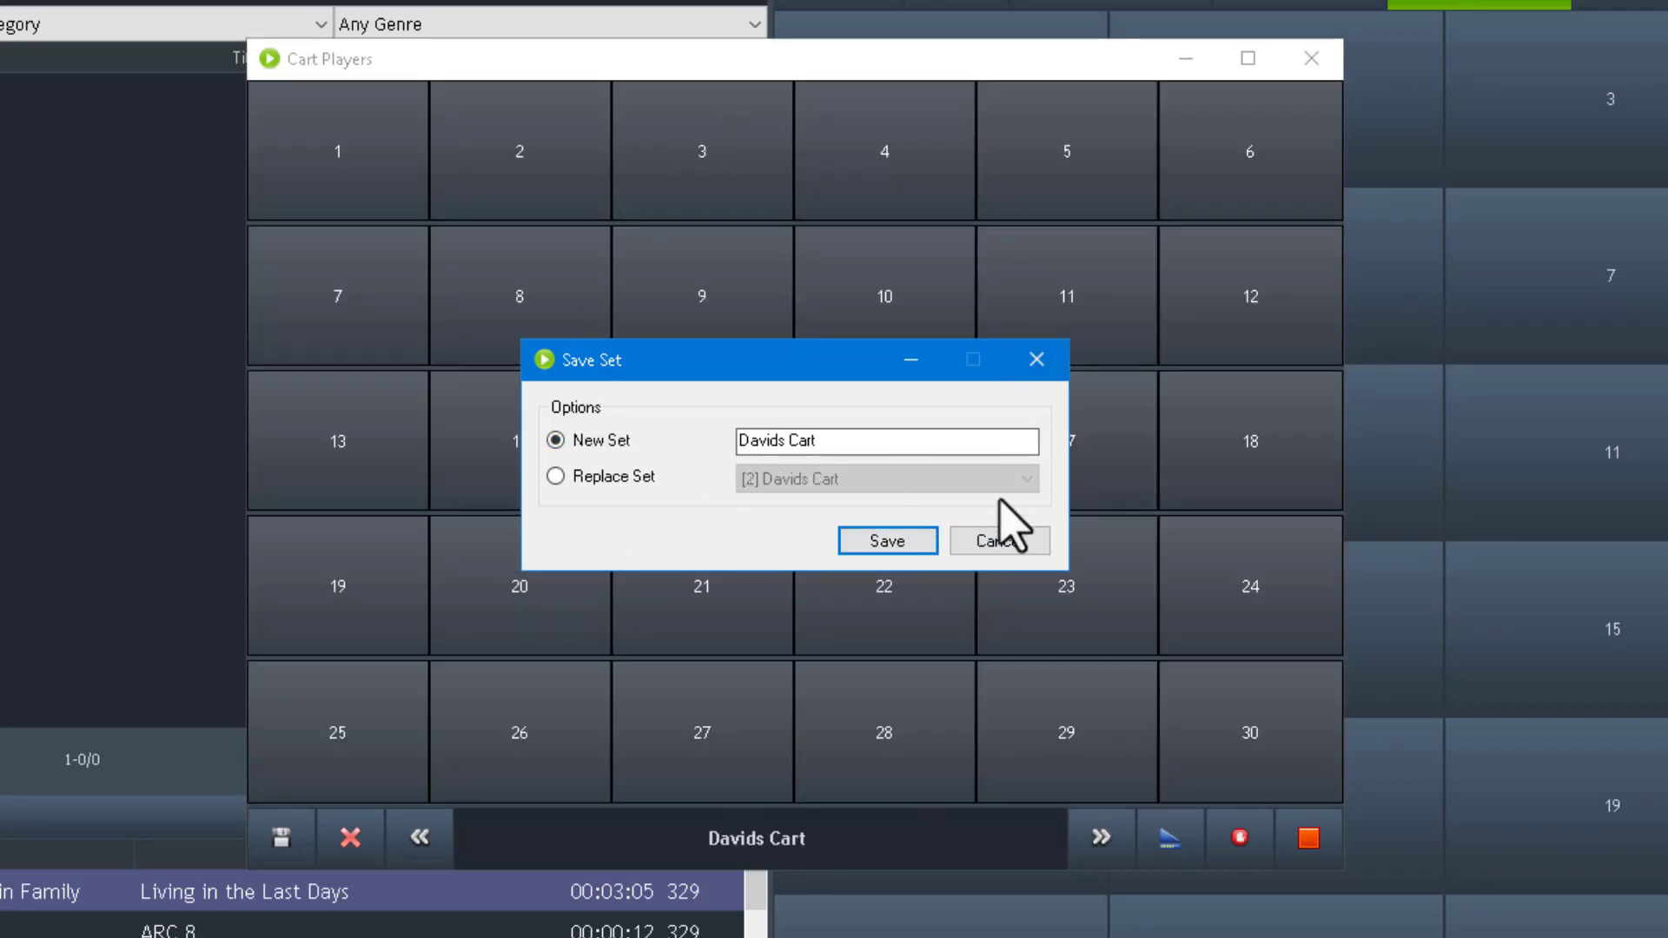
click(999, 542)
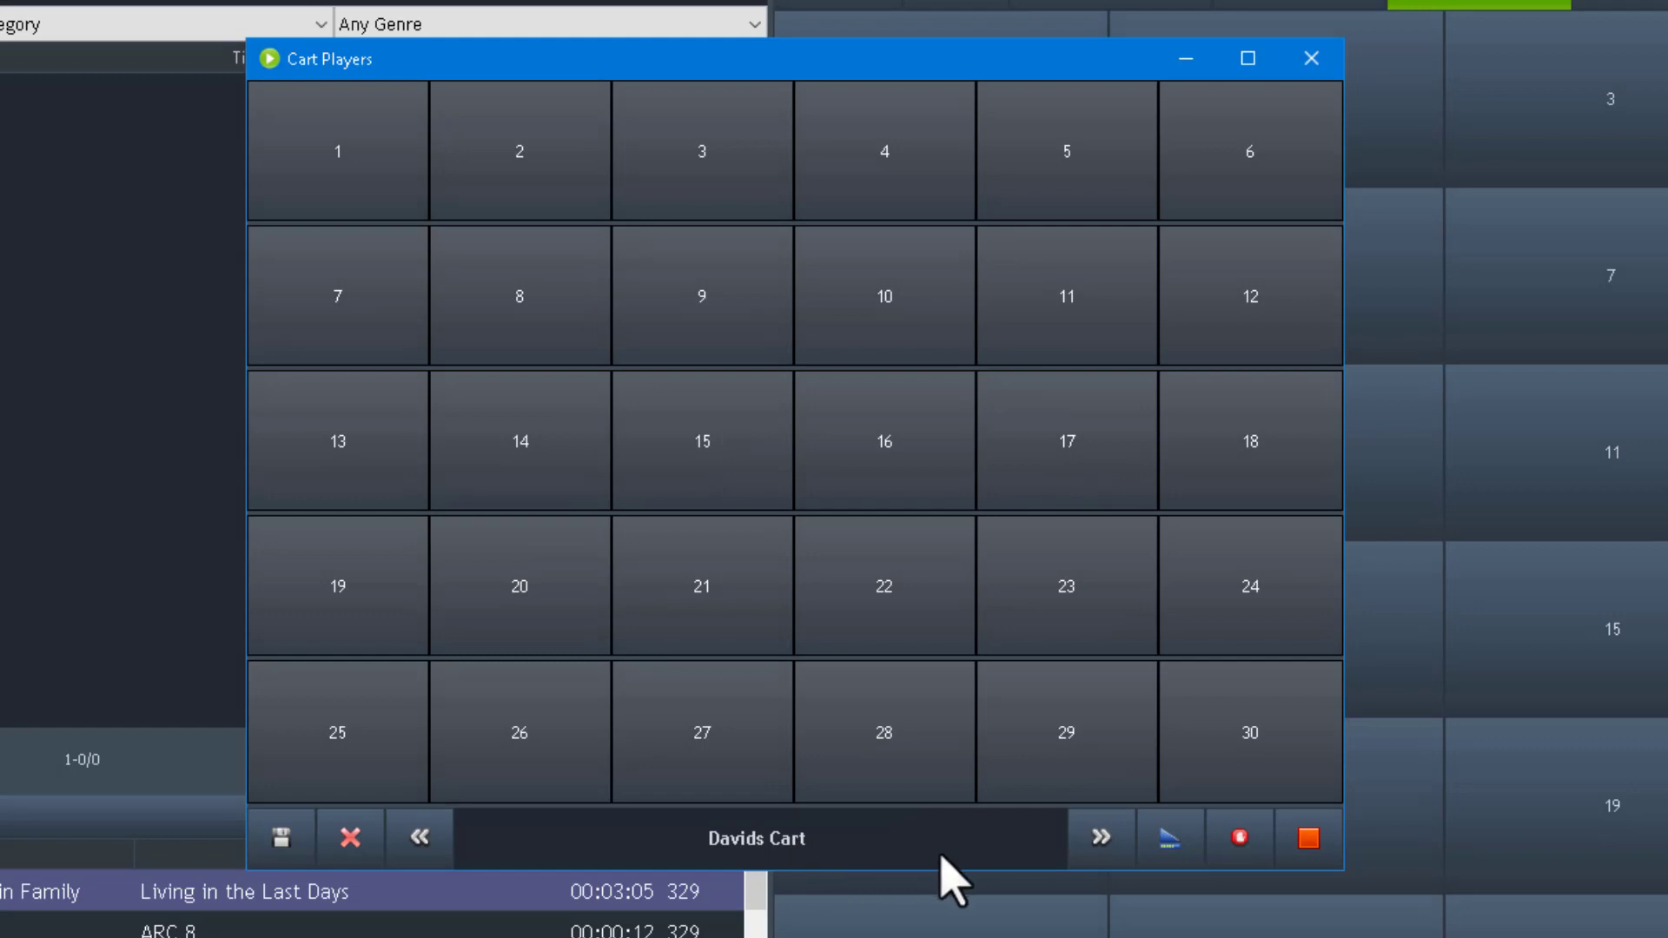
Switch Cart Players back to the Default set, review the available sets and close the window
click(757, 841)
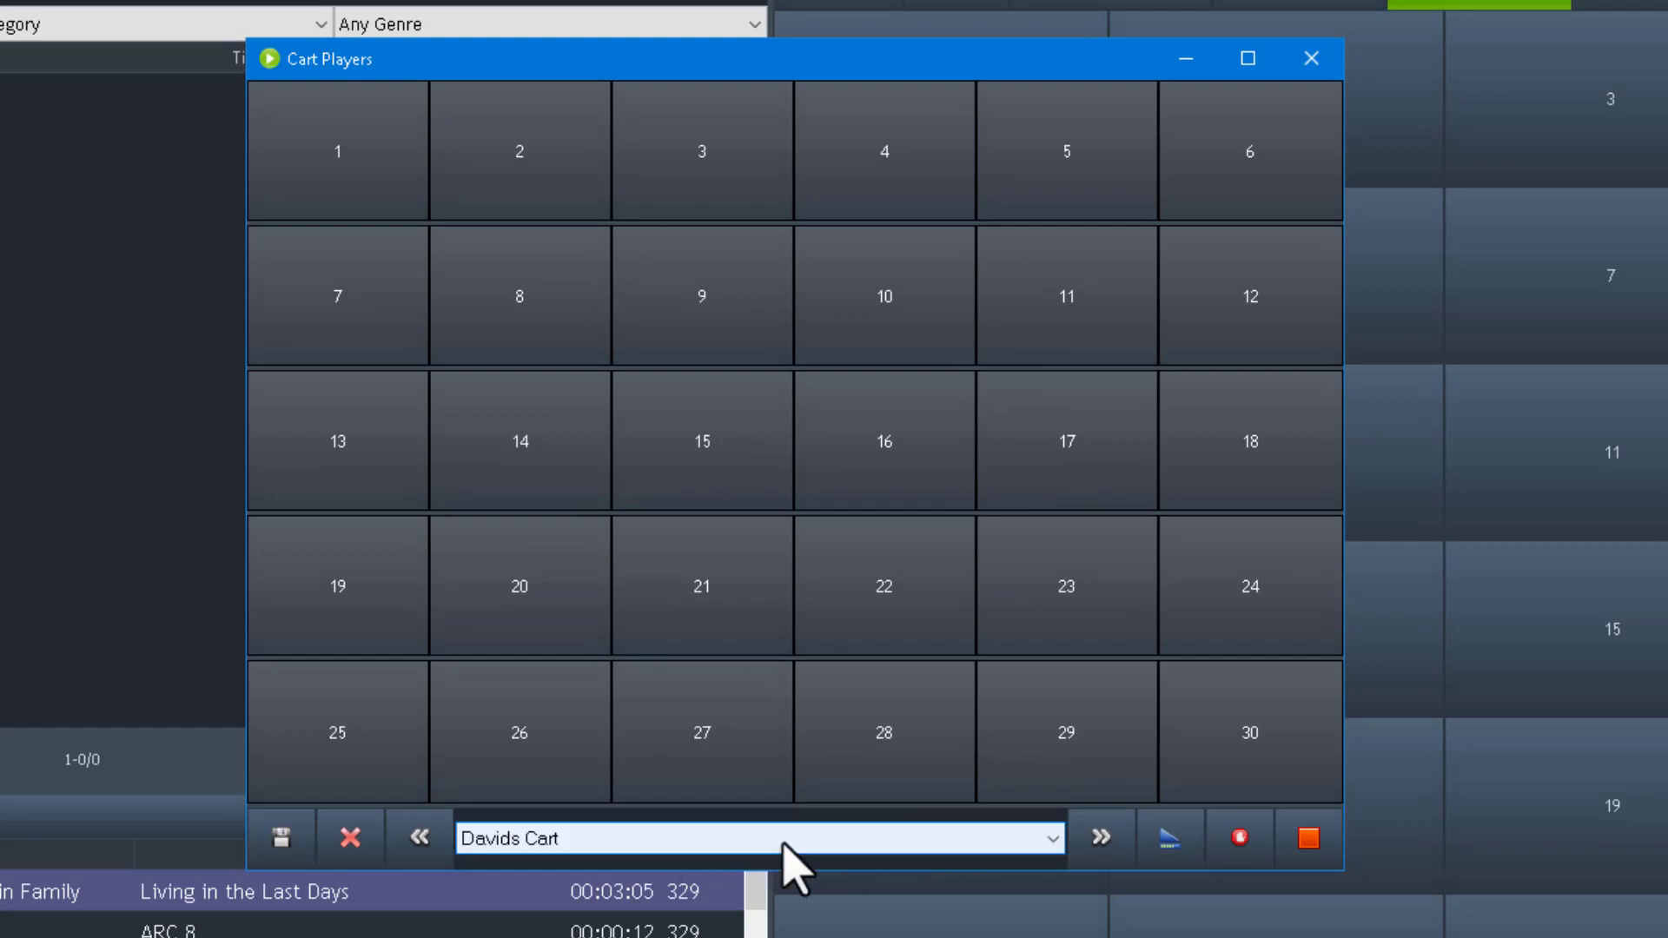
click(617, 839)
click(563, 890)
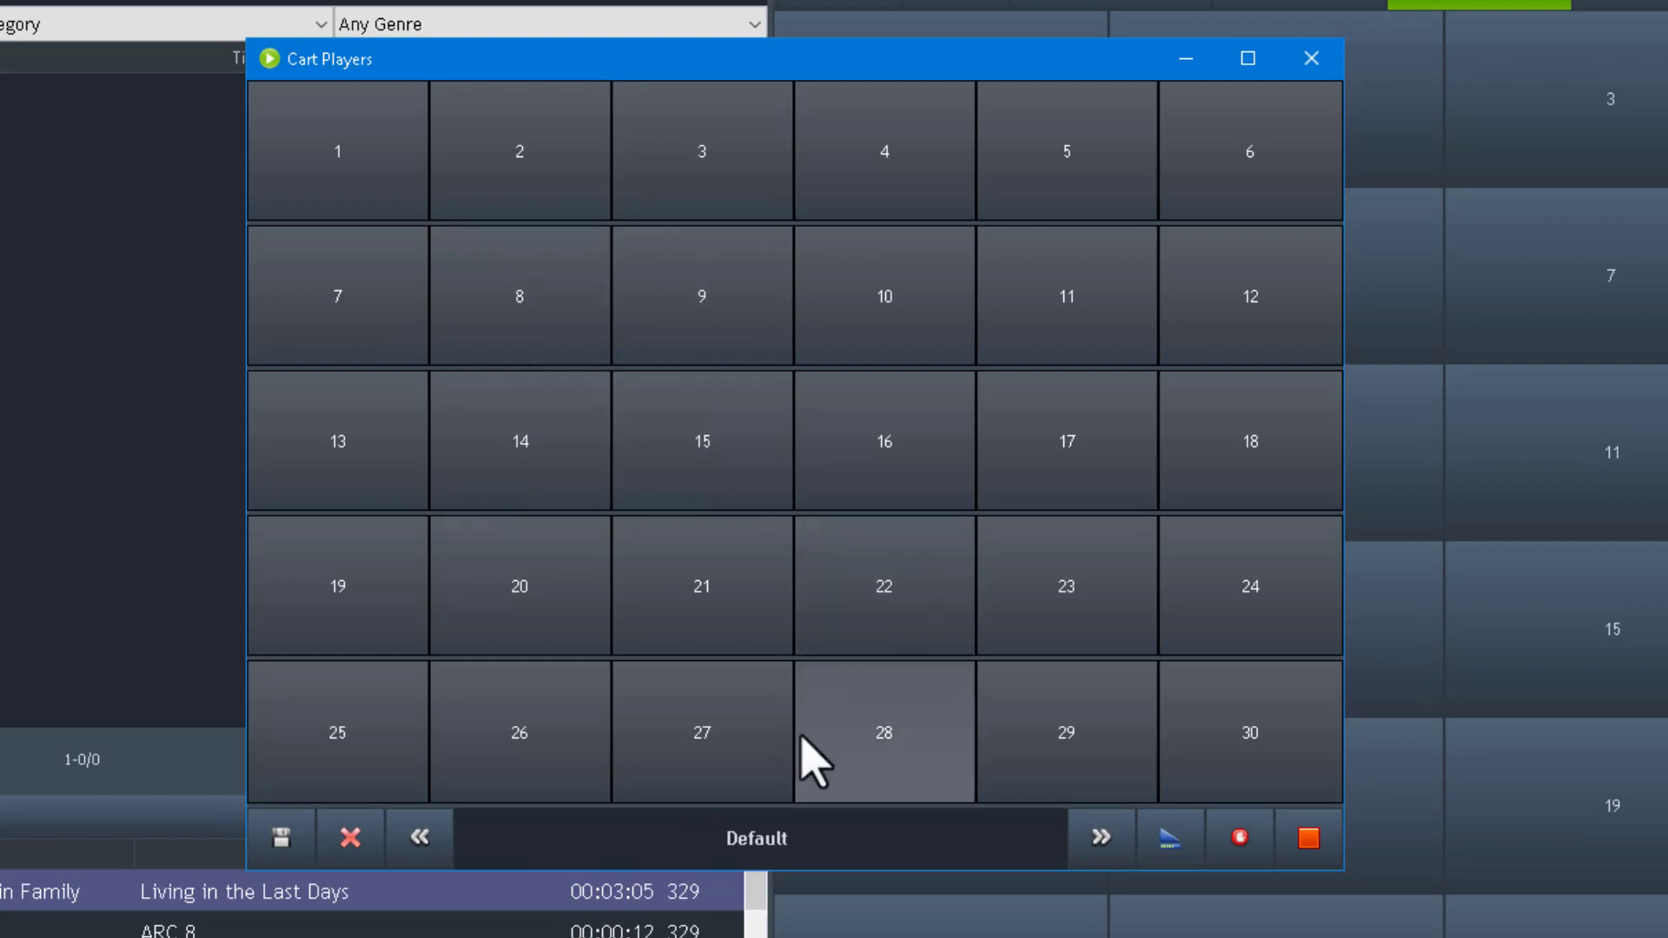
click(925, 830)
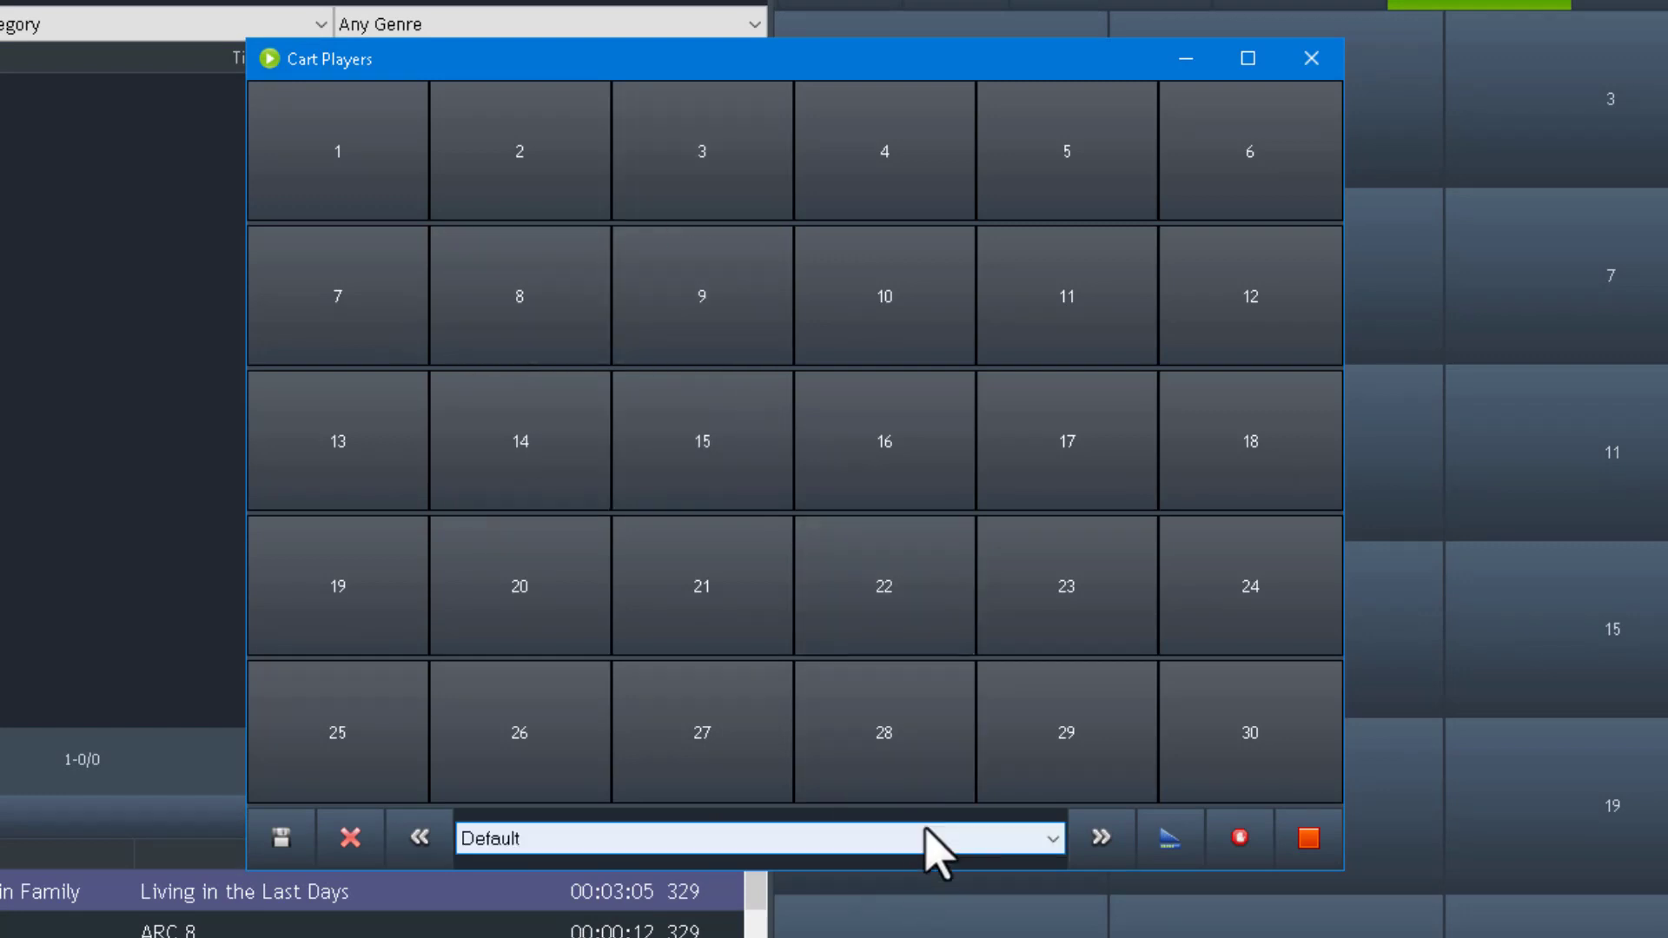
click(667, 836)
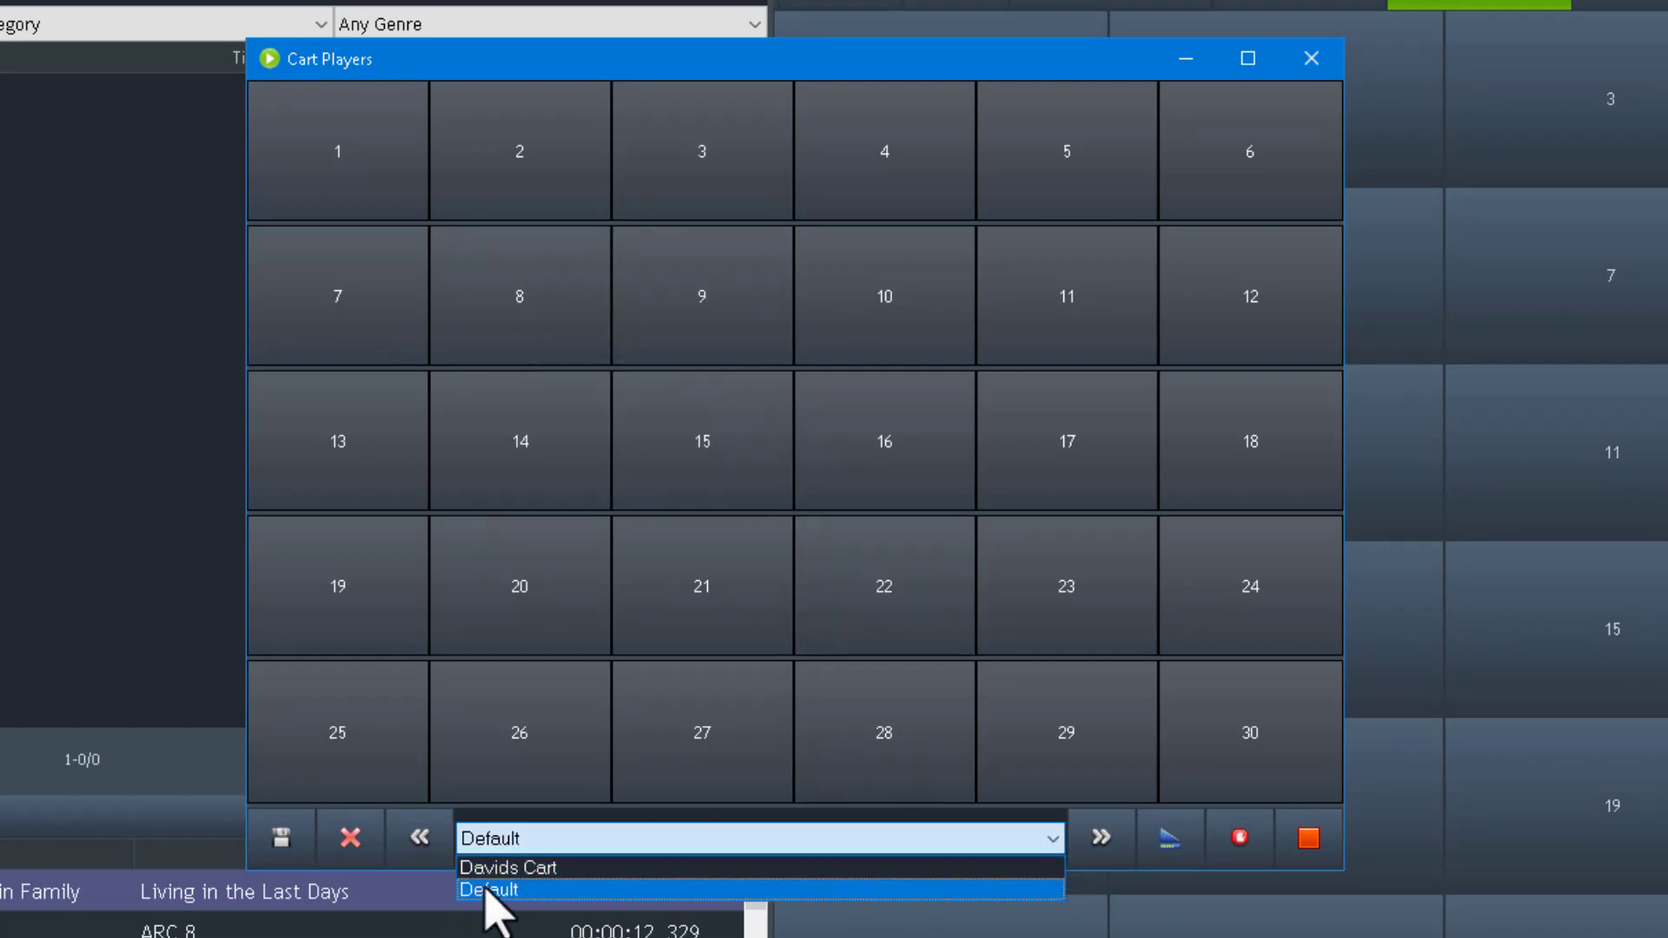
click(512, 887)
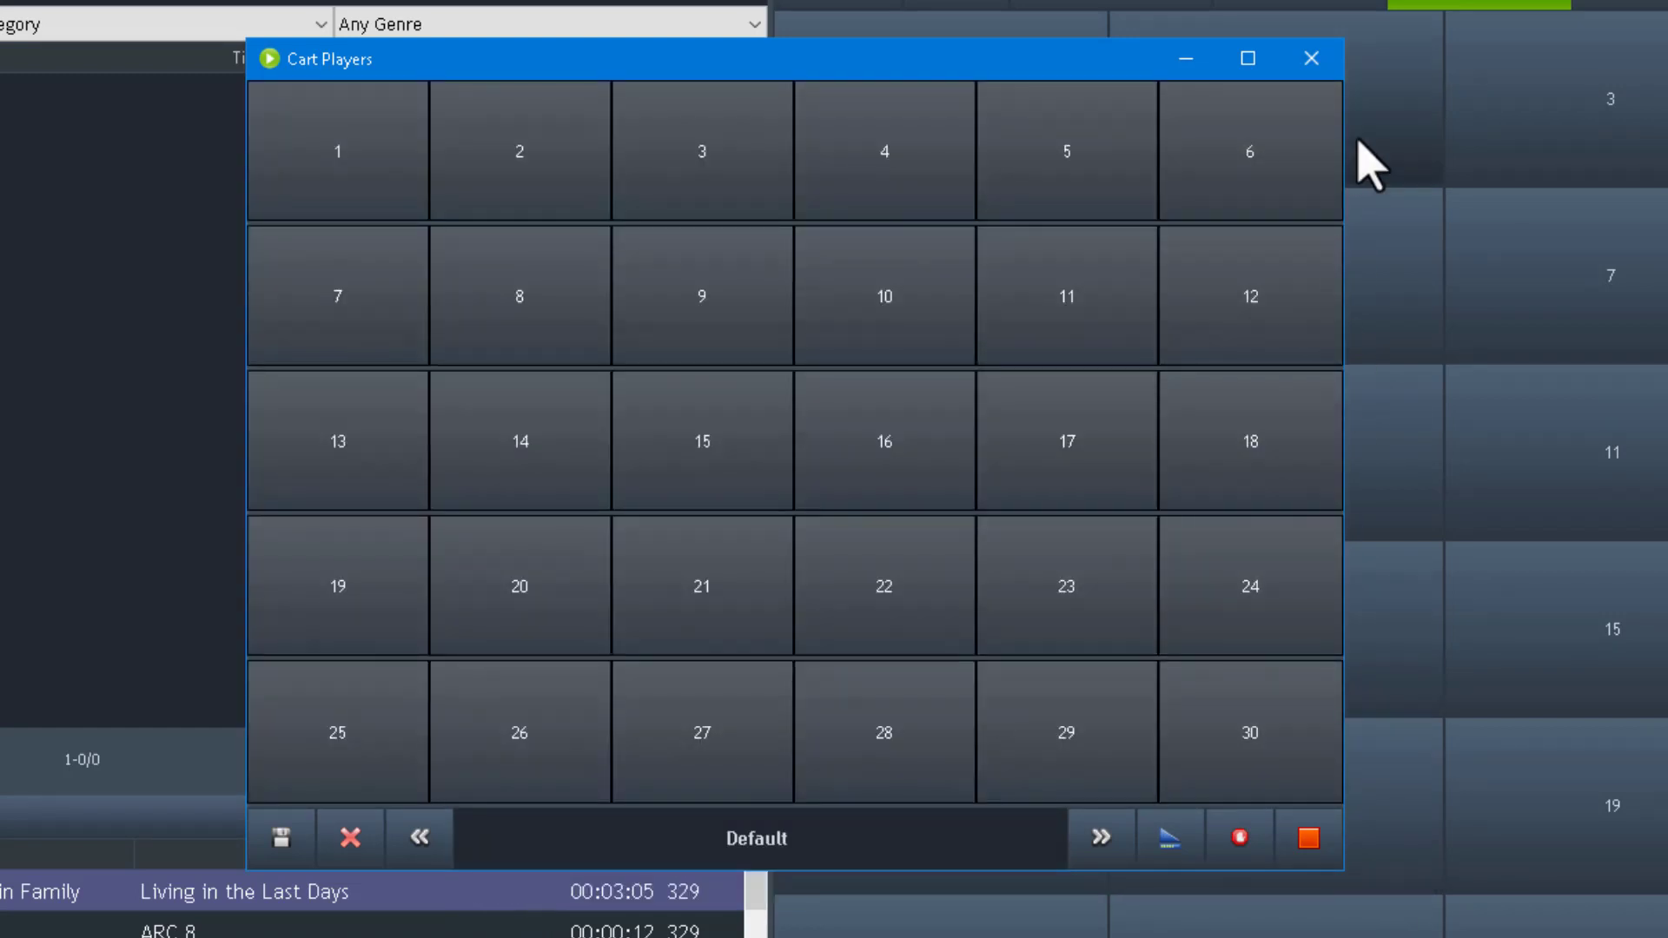
click(1310, 59)
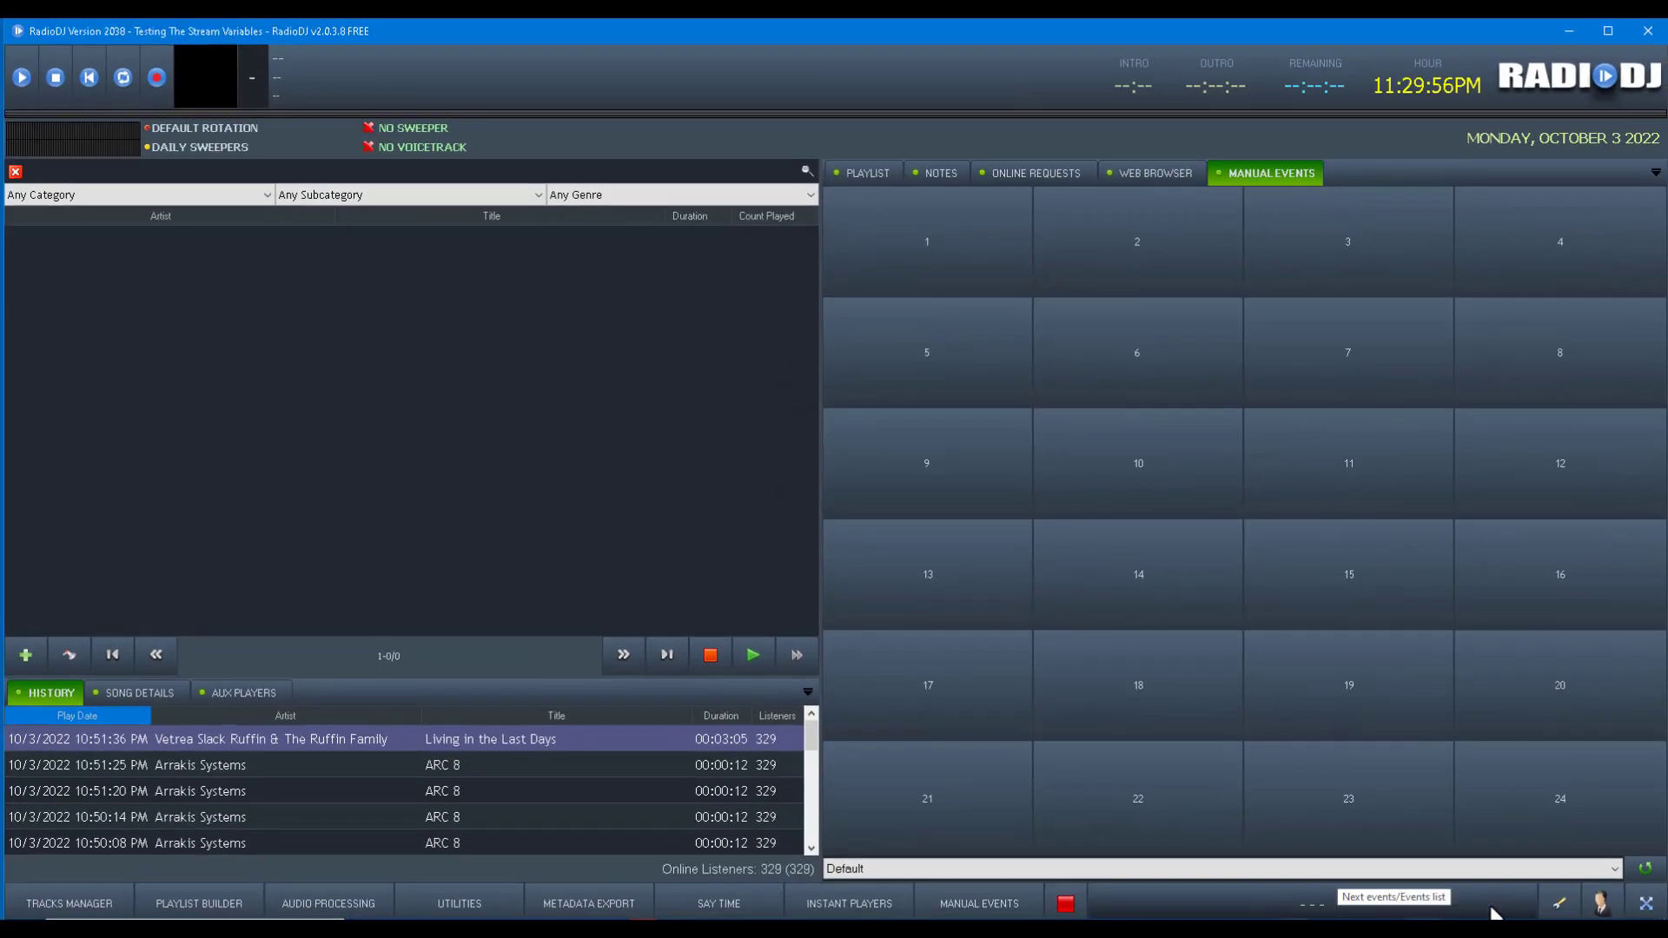
Increase the zone number of the Search plugin and save its setup
click(1564, 908)
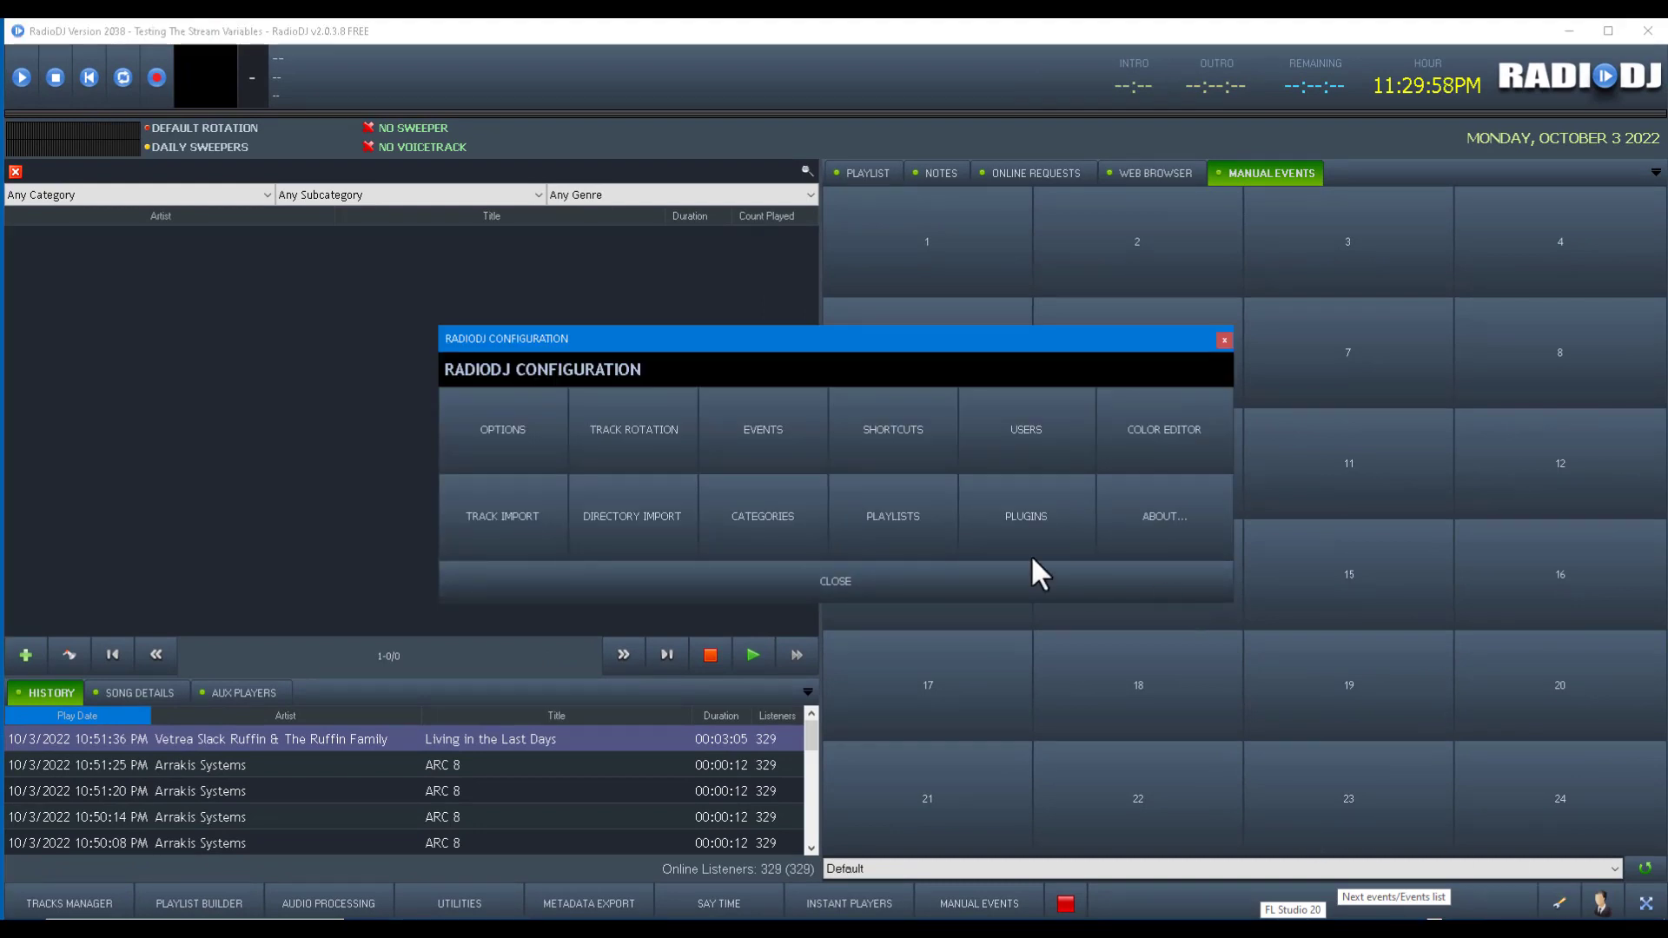
click(1039, 508)
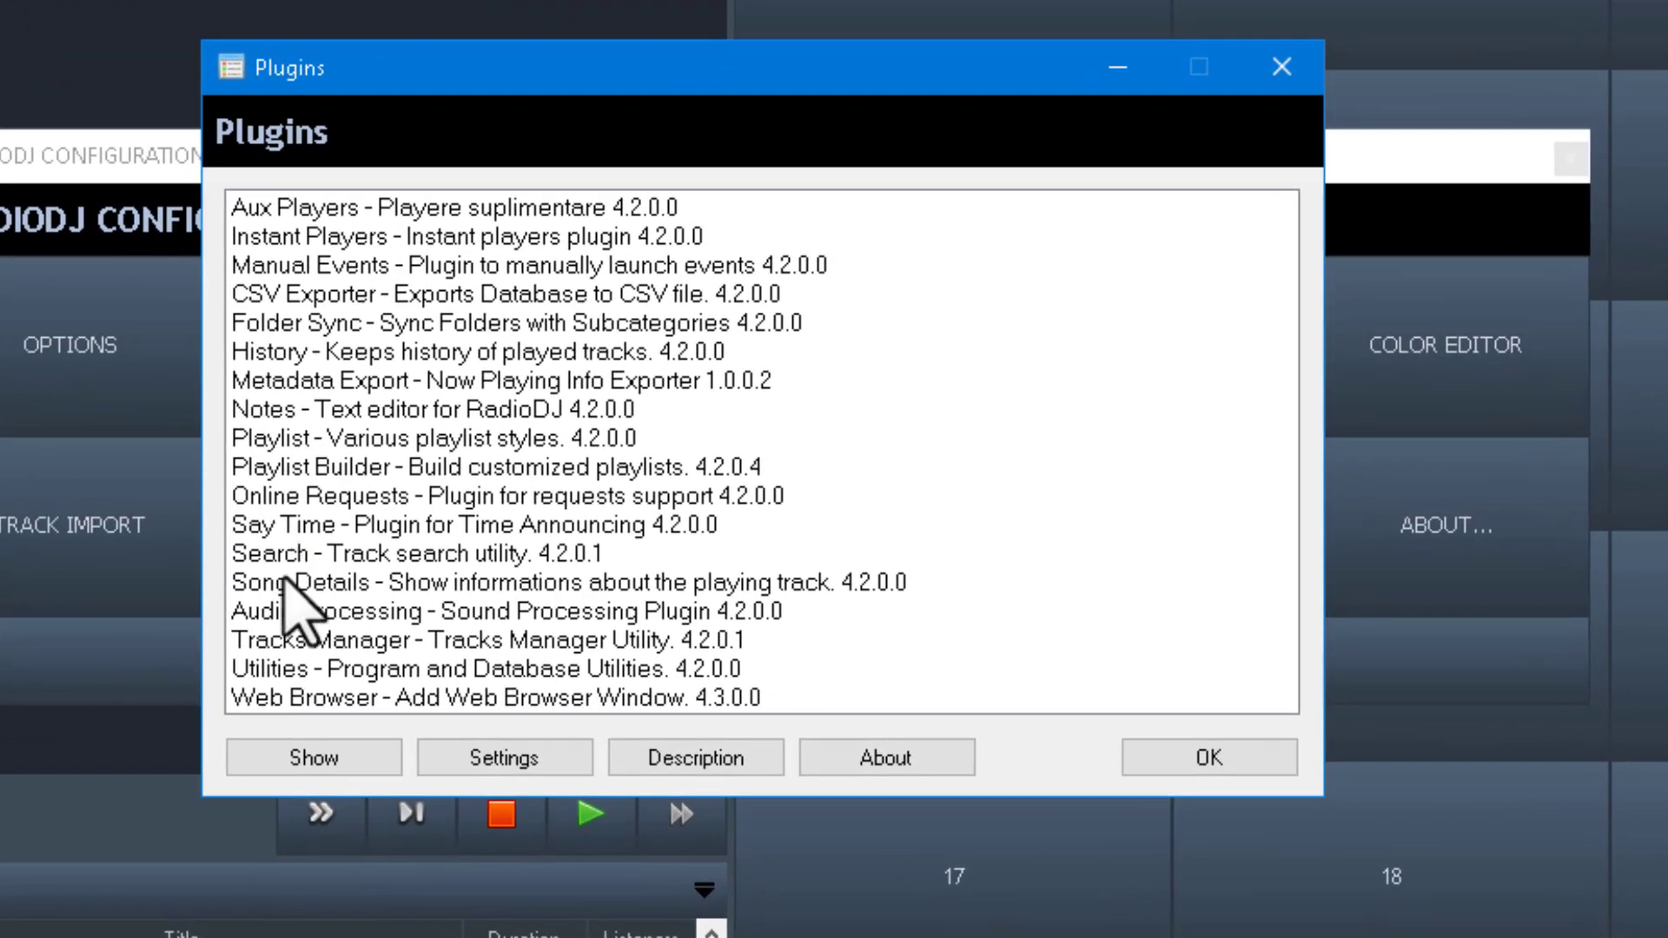
double_click(291, 554)
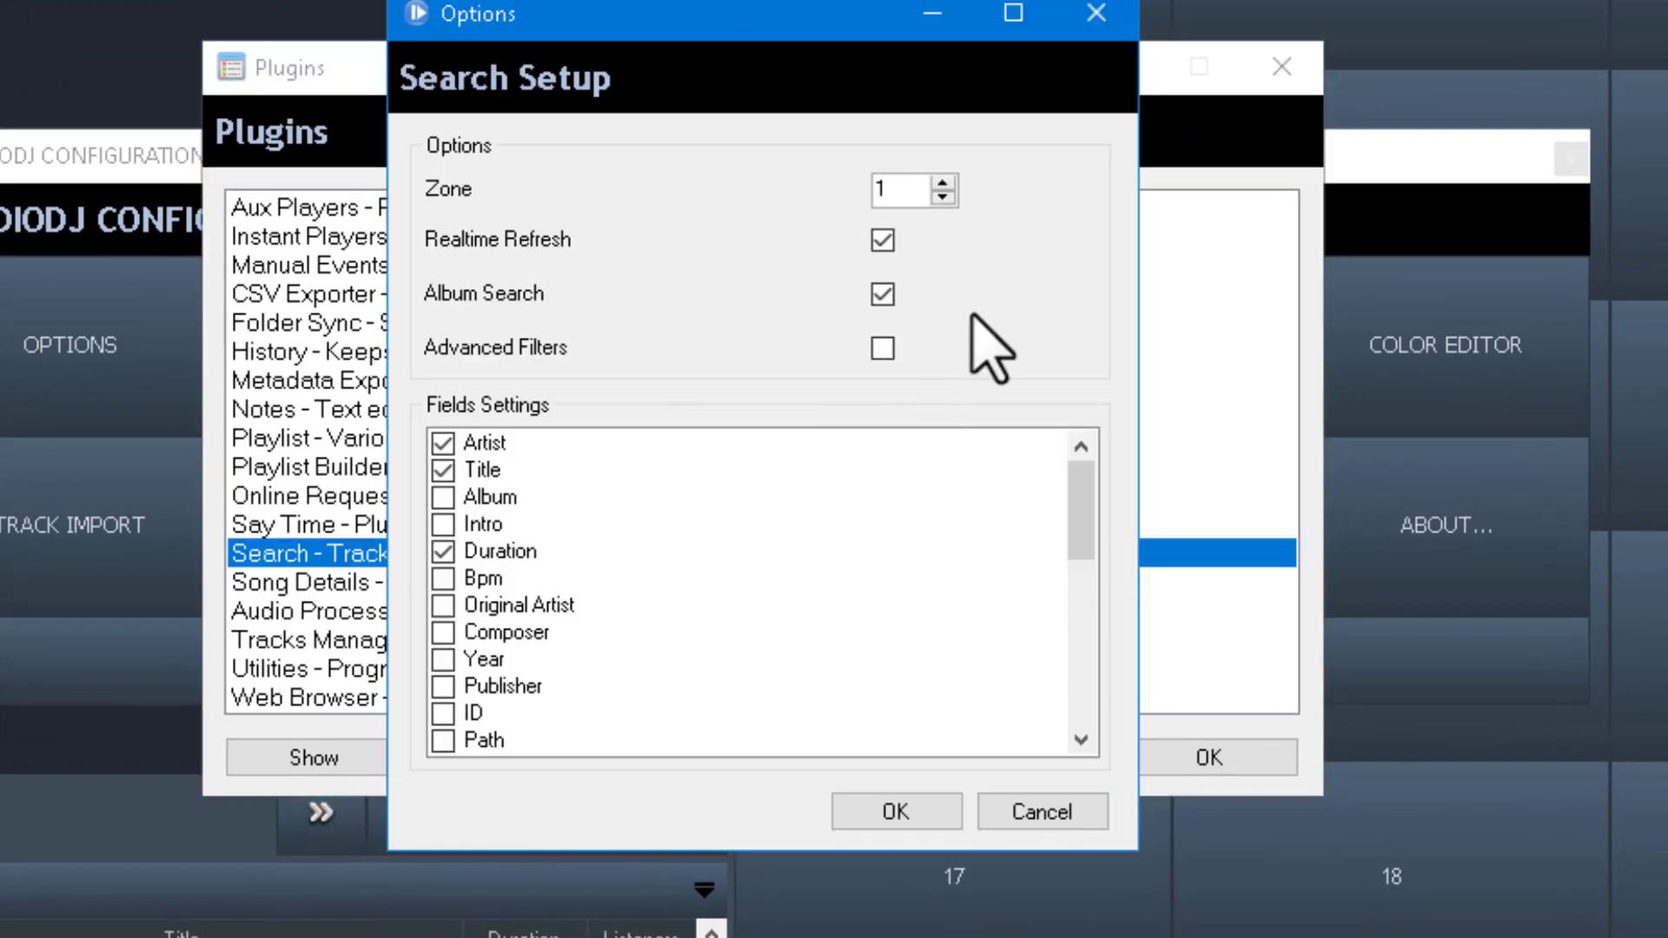
click(944, 183)
click(928, 812)
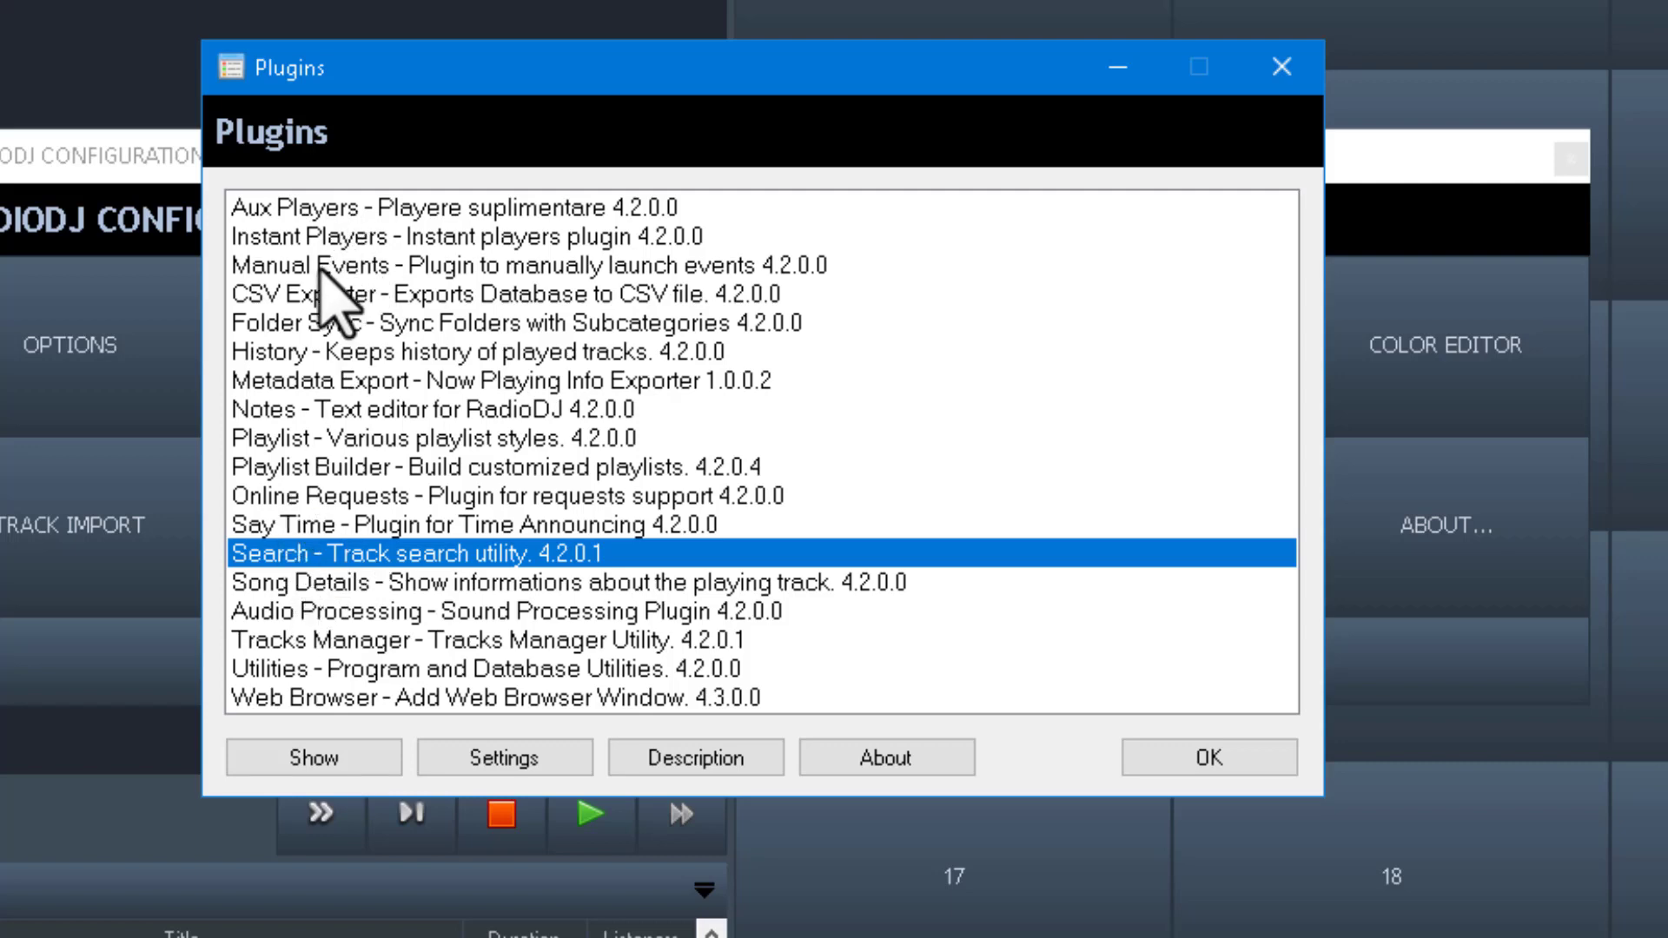
Set the Playlist plugin's zone to 1 and its style to List Mode, save, and close the plugin and configuration windows
double_click(272, 439)
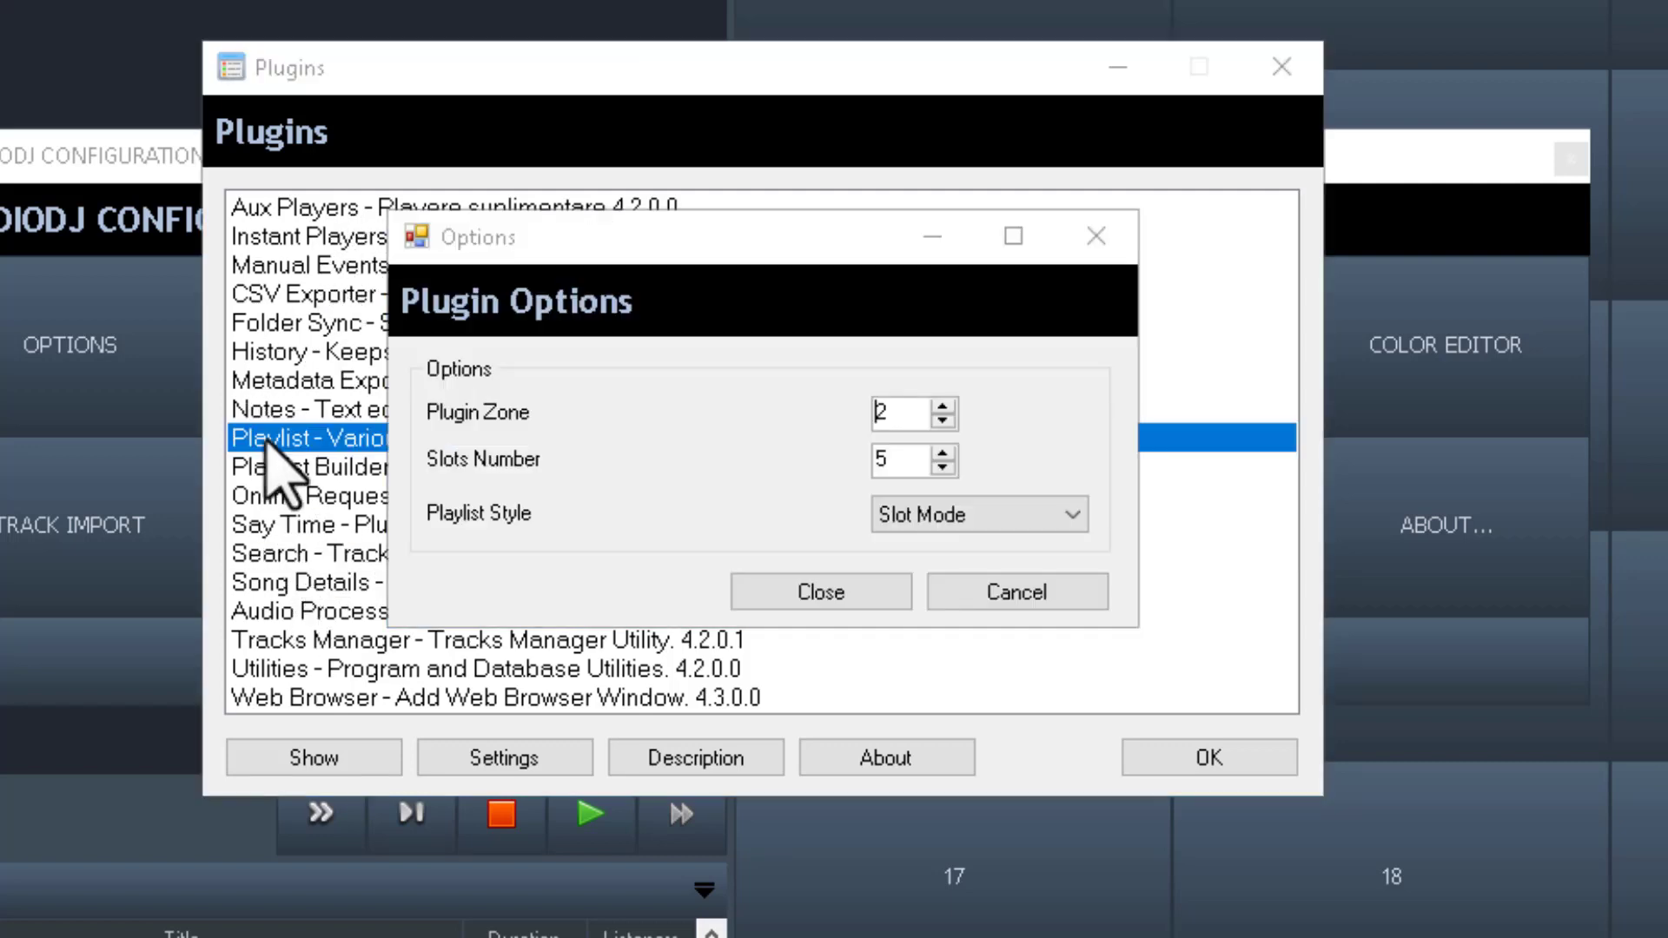
click(942, 421)
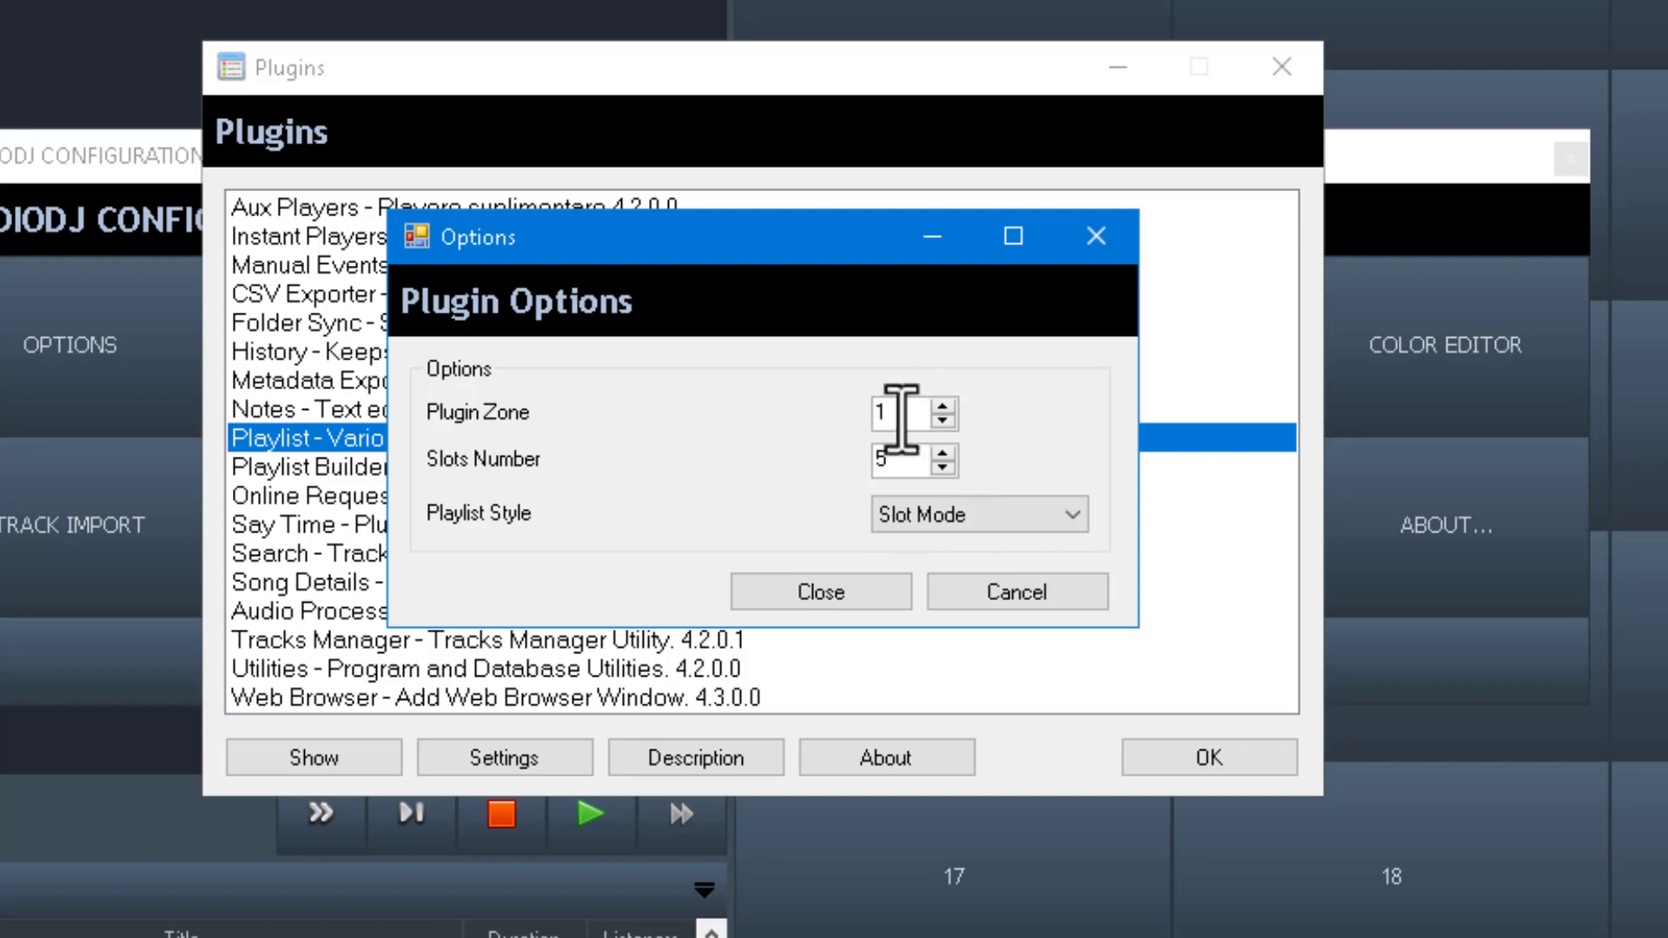
click(1014, 514)
click(953, 565)
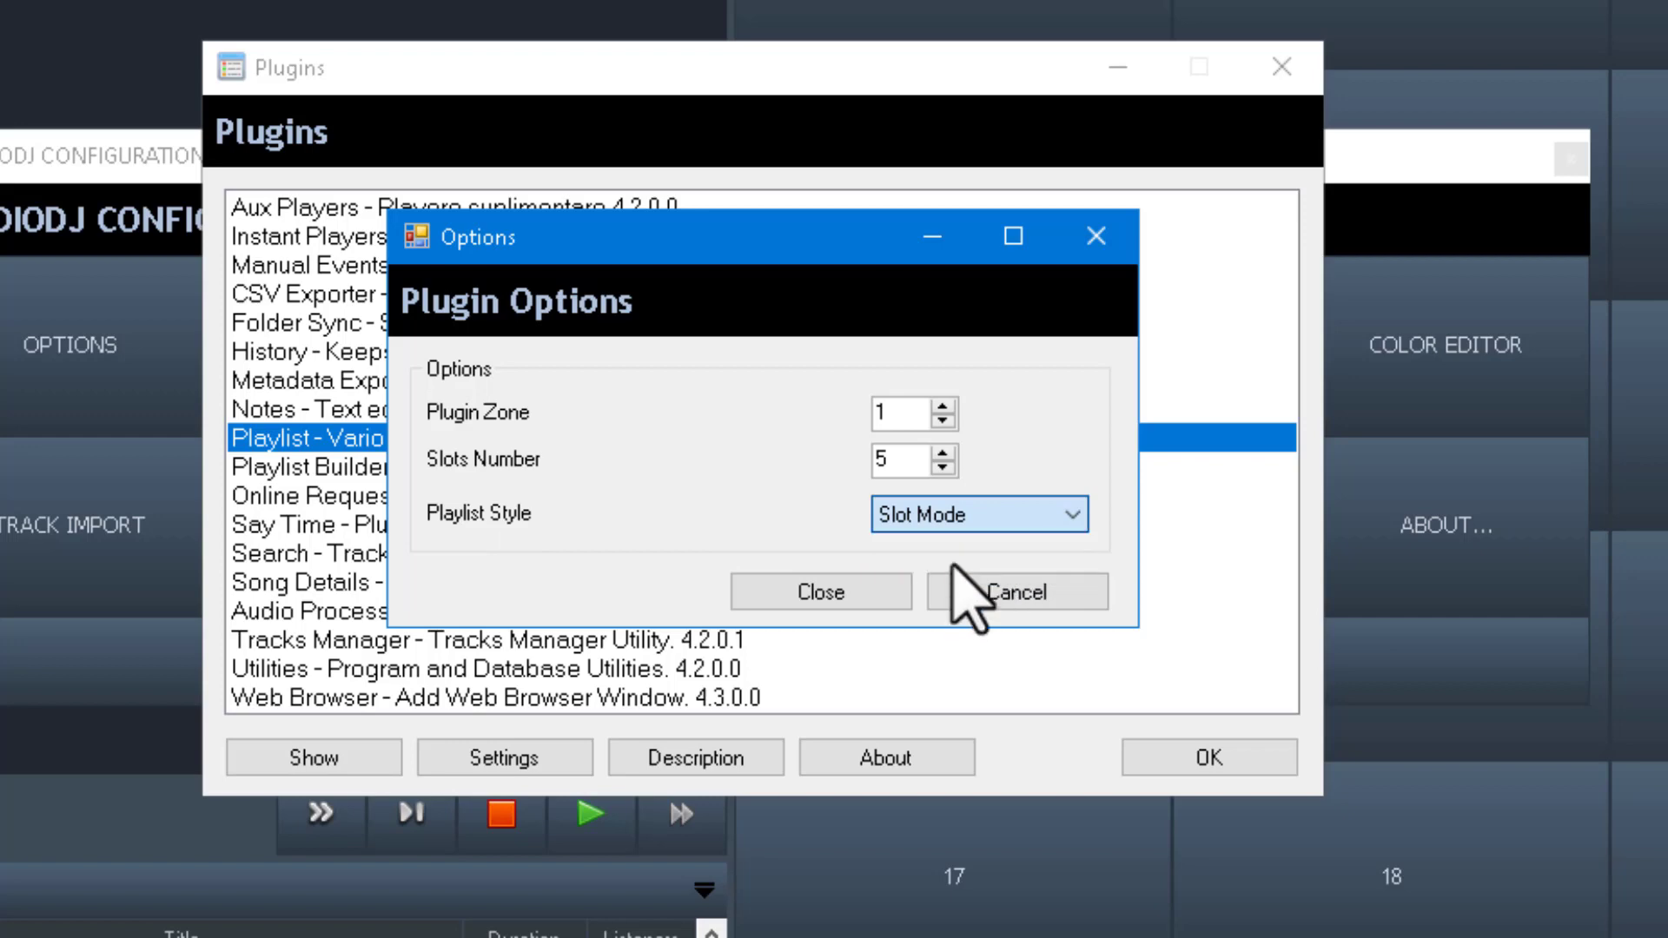
click(825, 595)
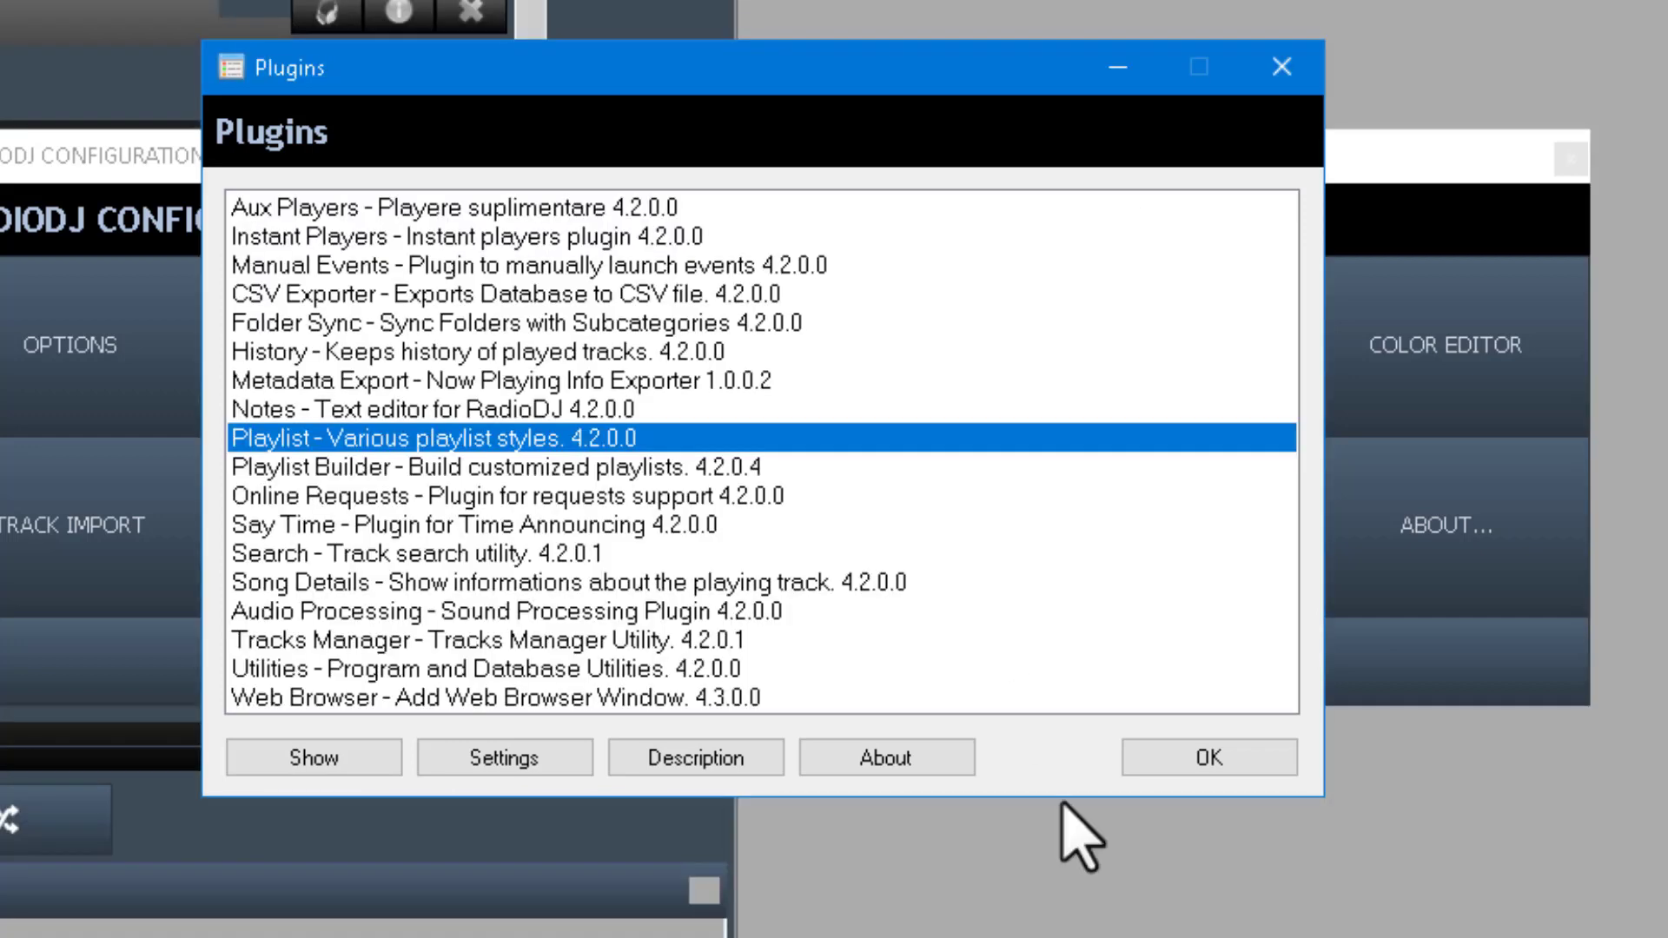
click(1214, 761)
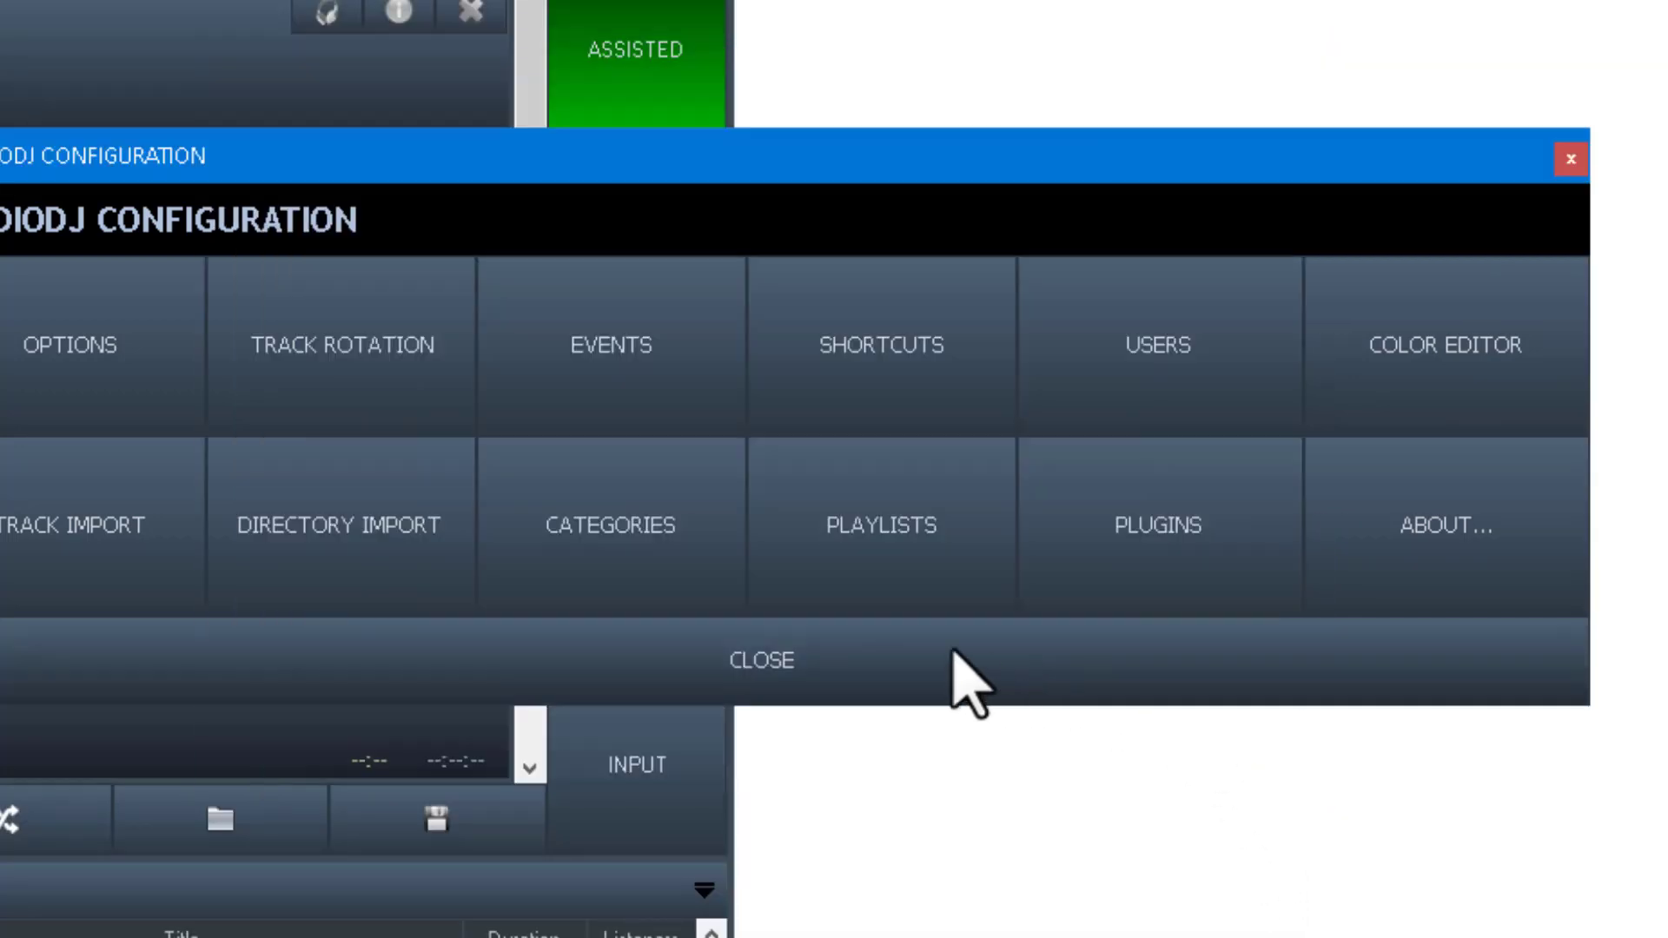
click(800, 682)
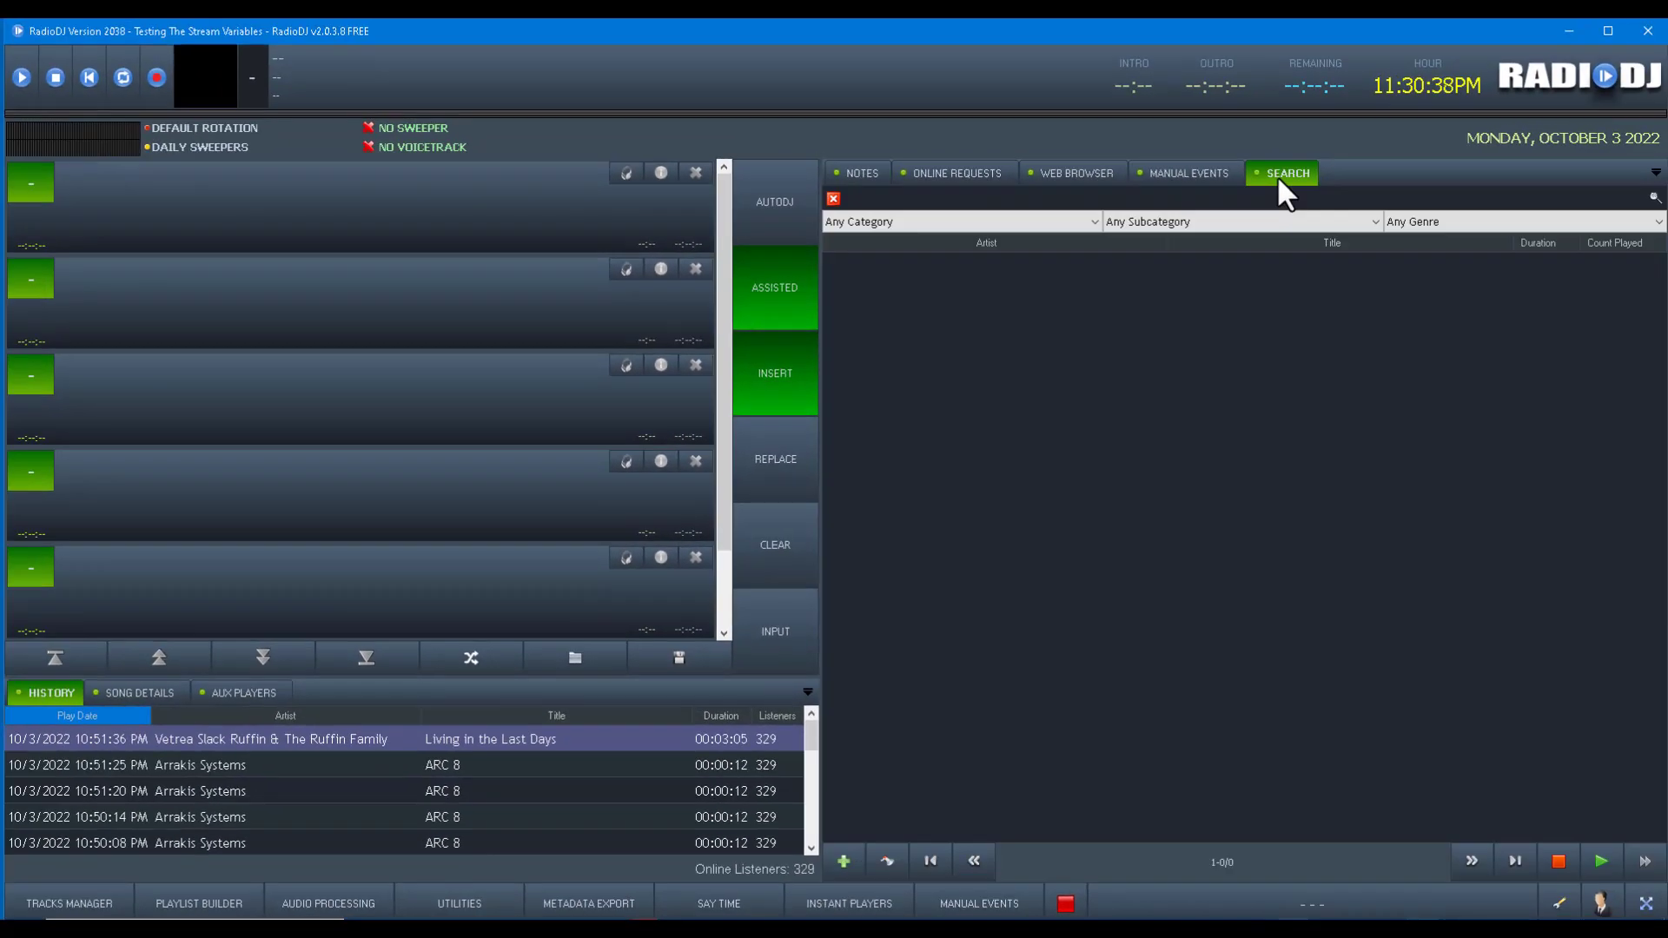
Move the Search tab ahead of Notes, then quit the program and confirm the exit
drag(1277, 175, 891, 179)
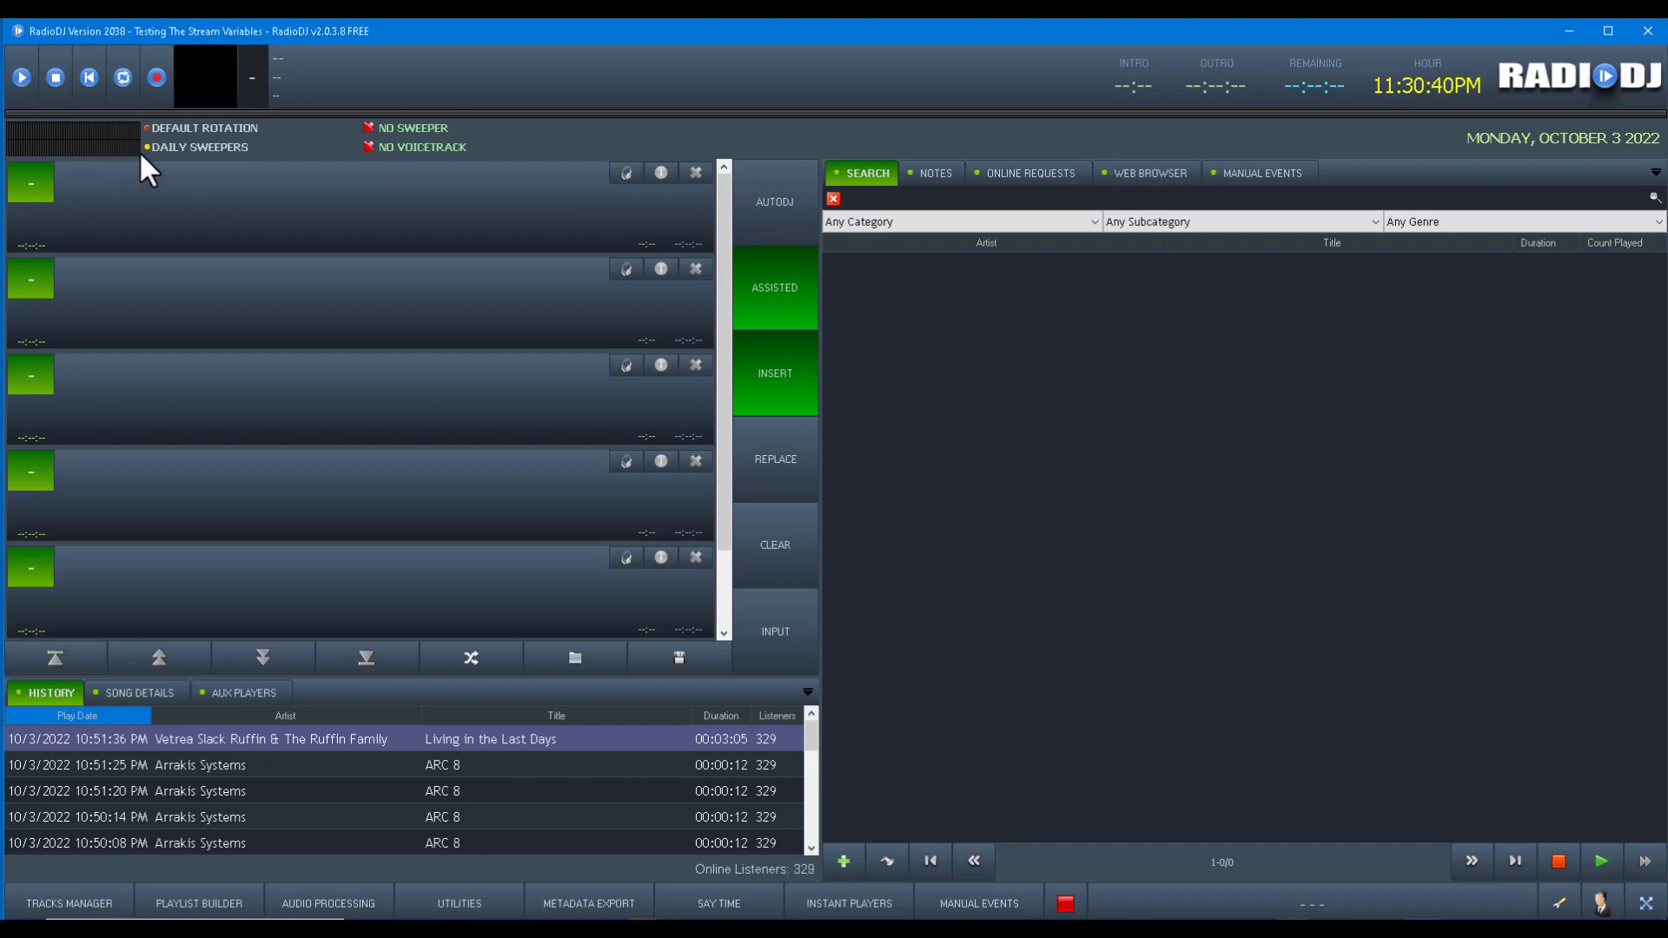
click(1649, 30)
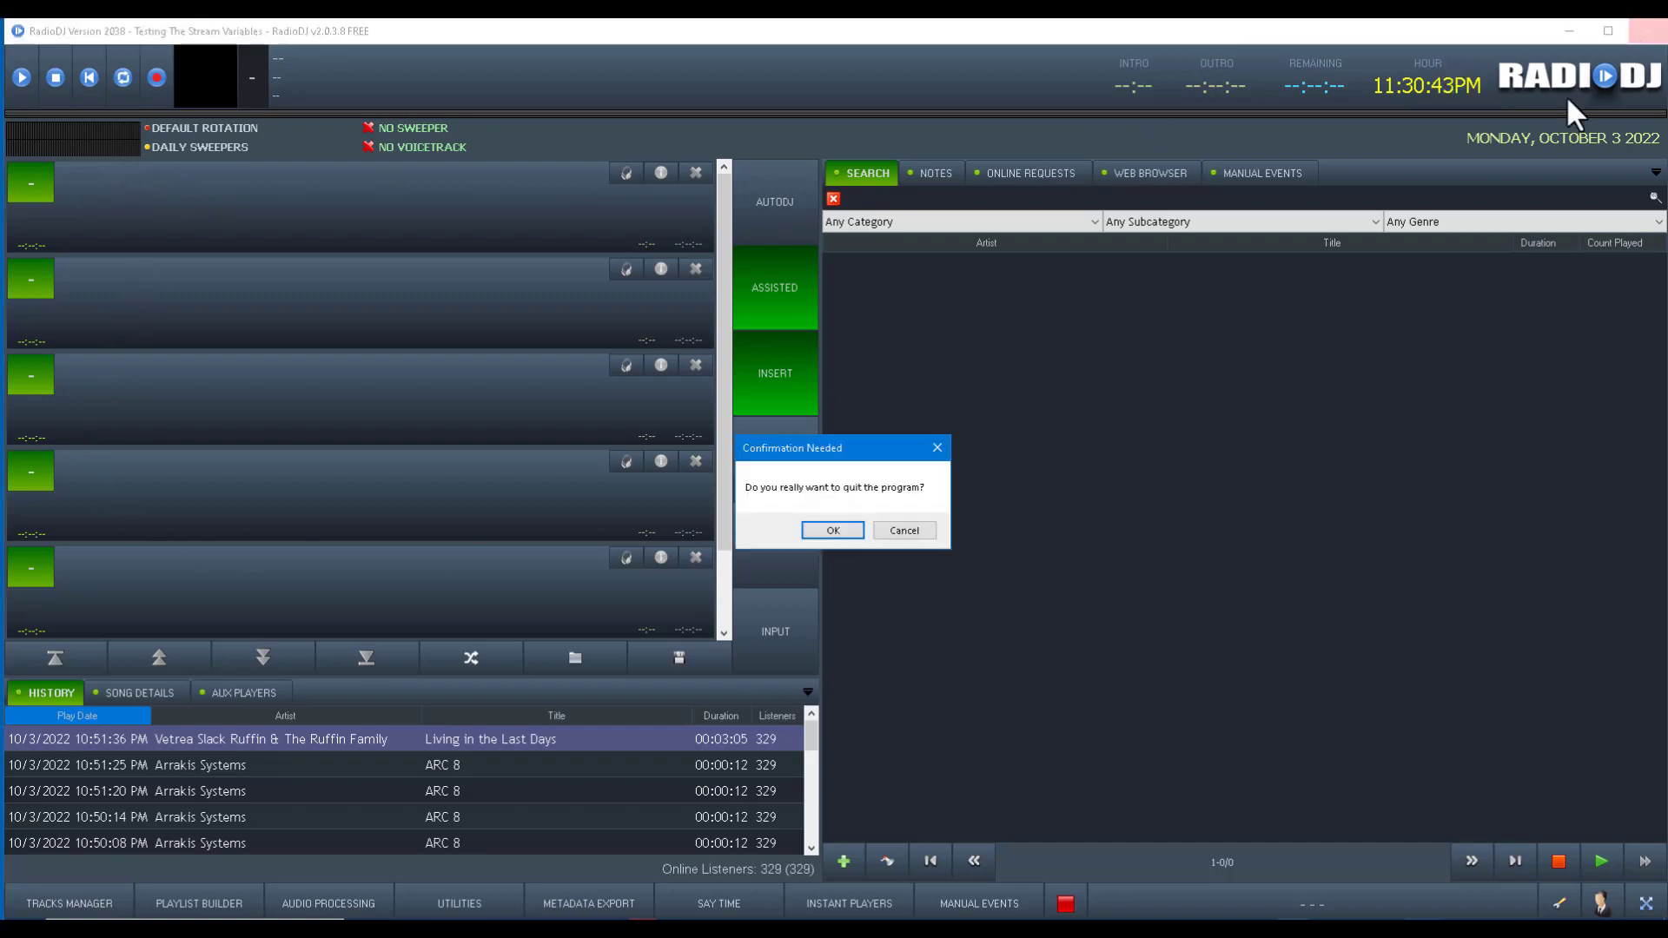
click(829, 525)
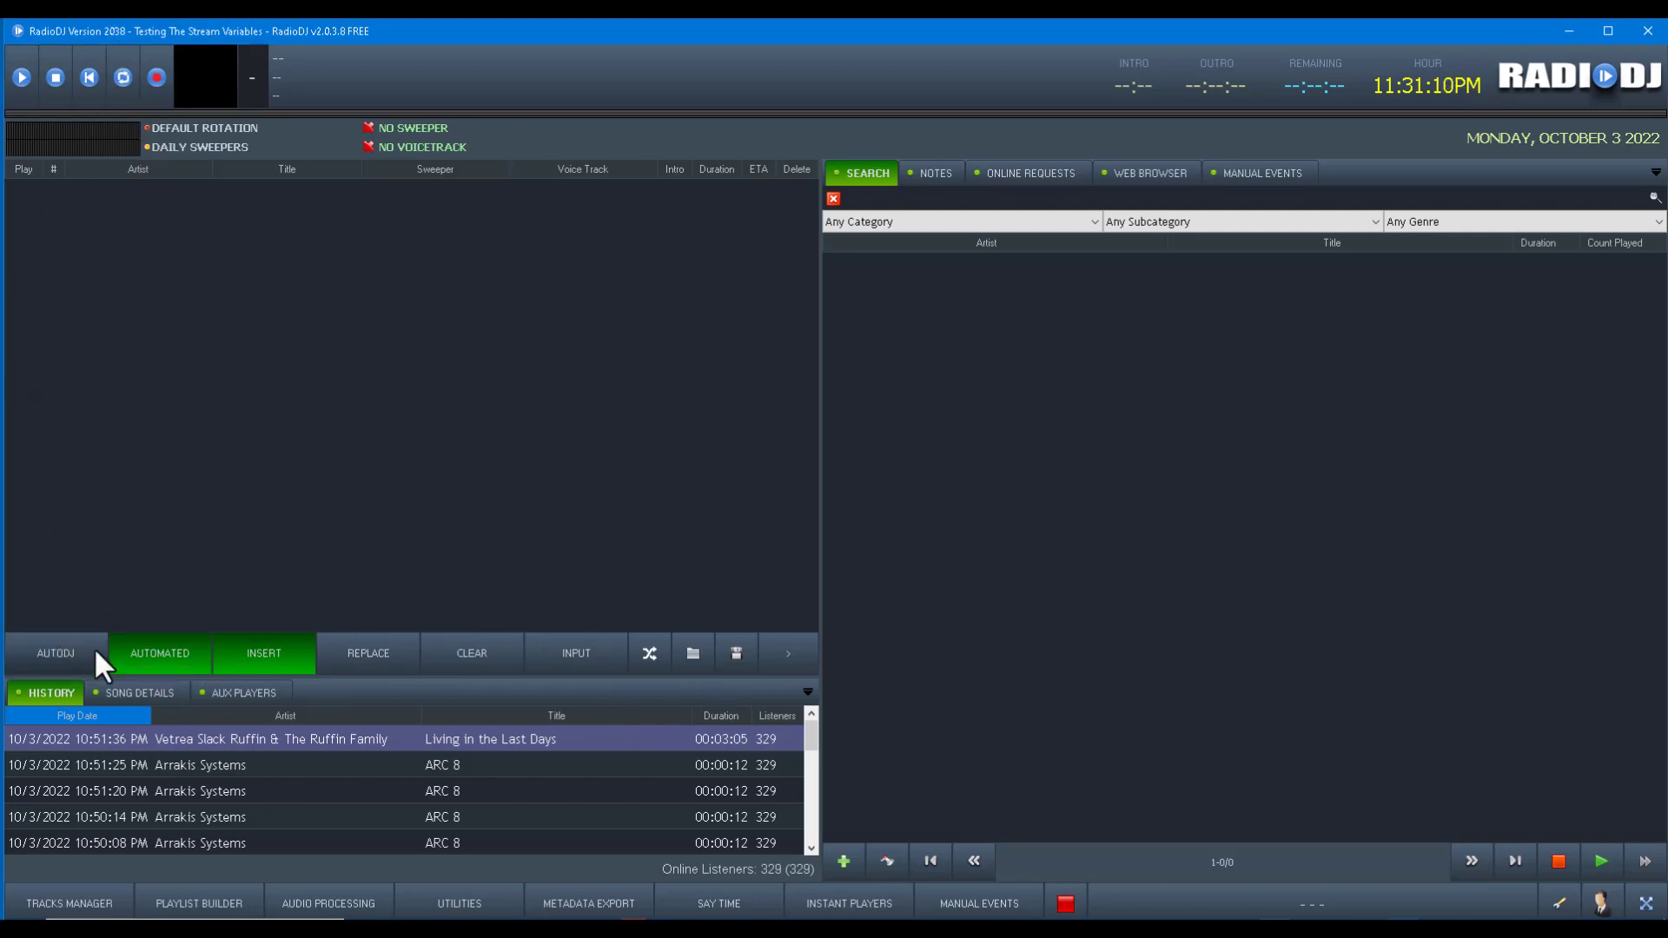
Turn AutoDJ on and switch it back to Manual
click(94, 648)
click(127, 652)
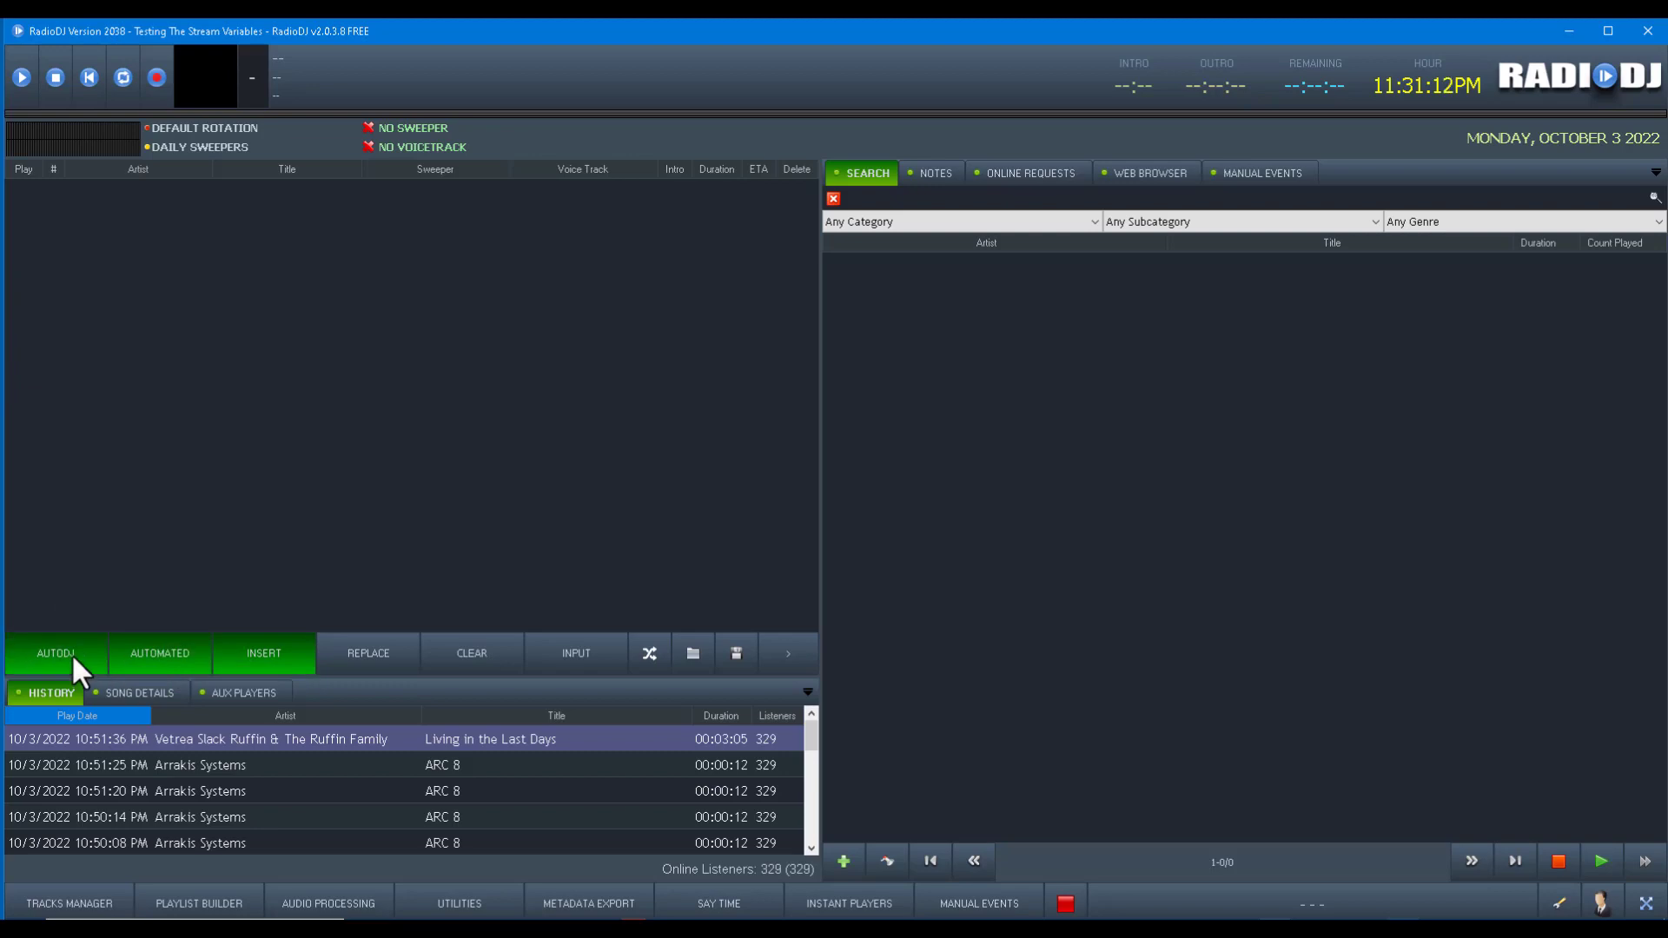
click(71, 653)
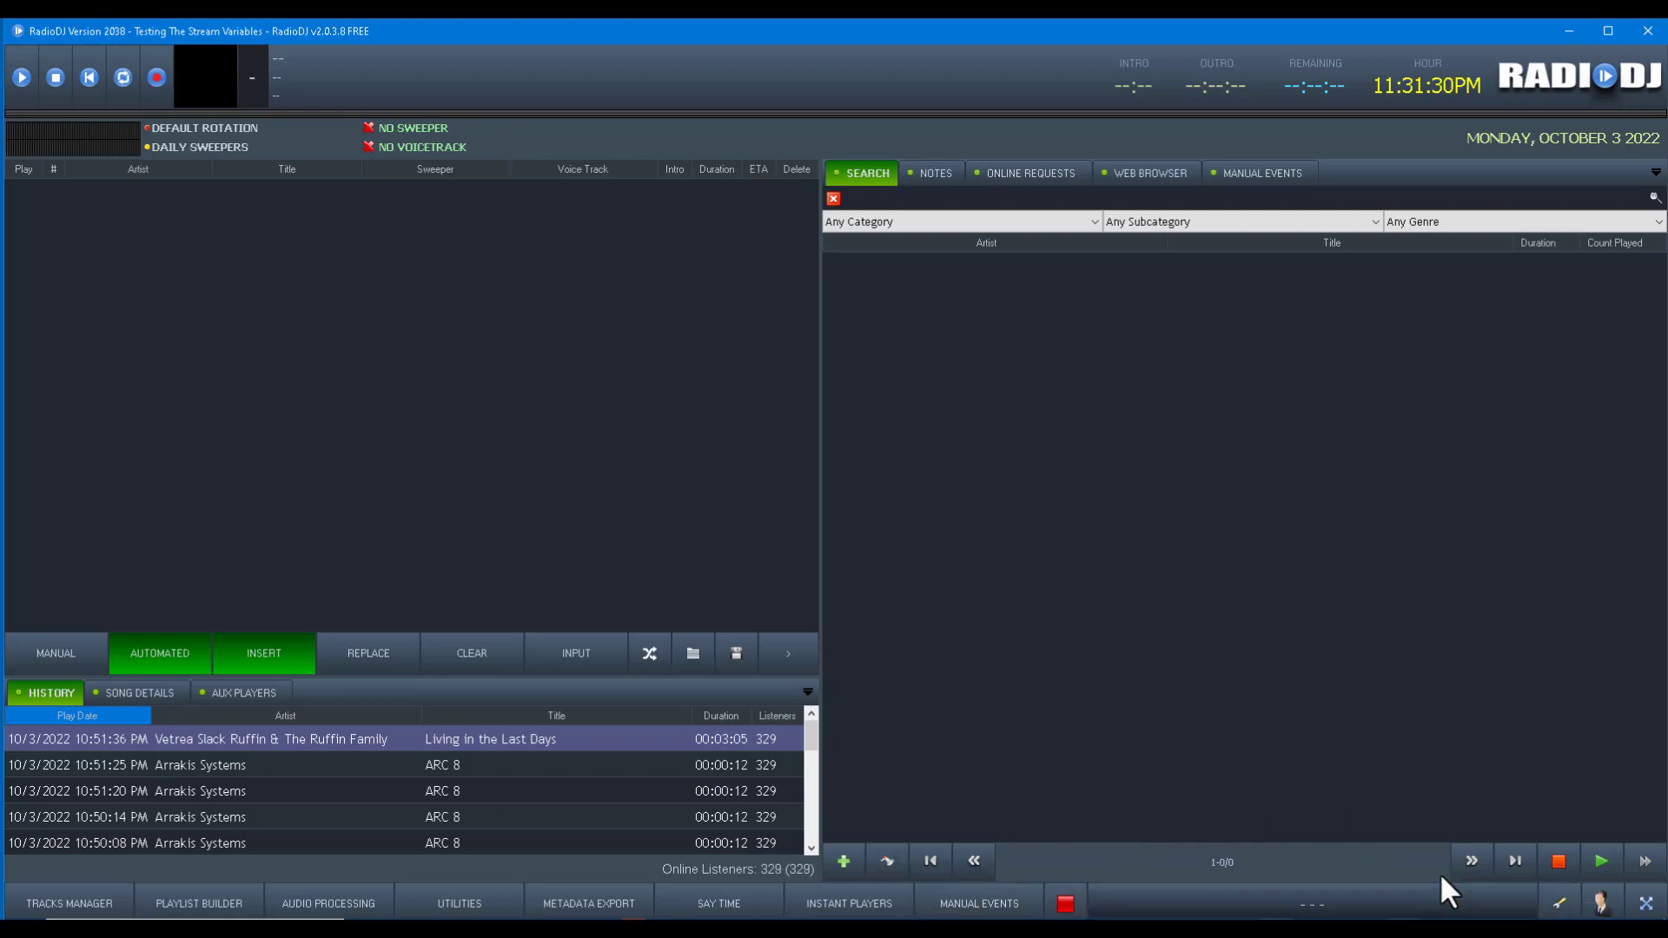
Open Directory Import and choose the EDM folder inside 0 Infinitunes on the RadioMusic (S:) drive as the source
click(1559, 904)
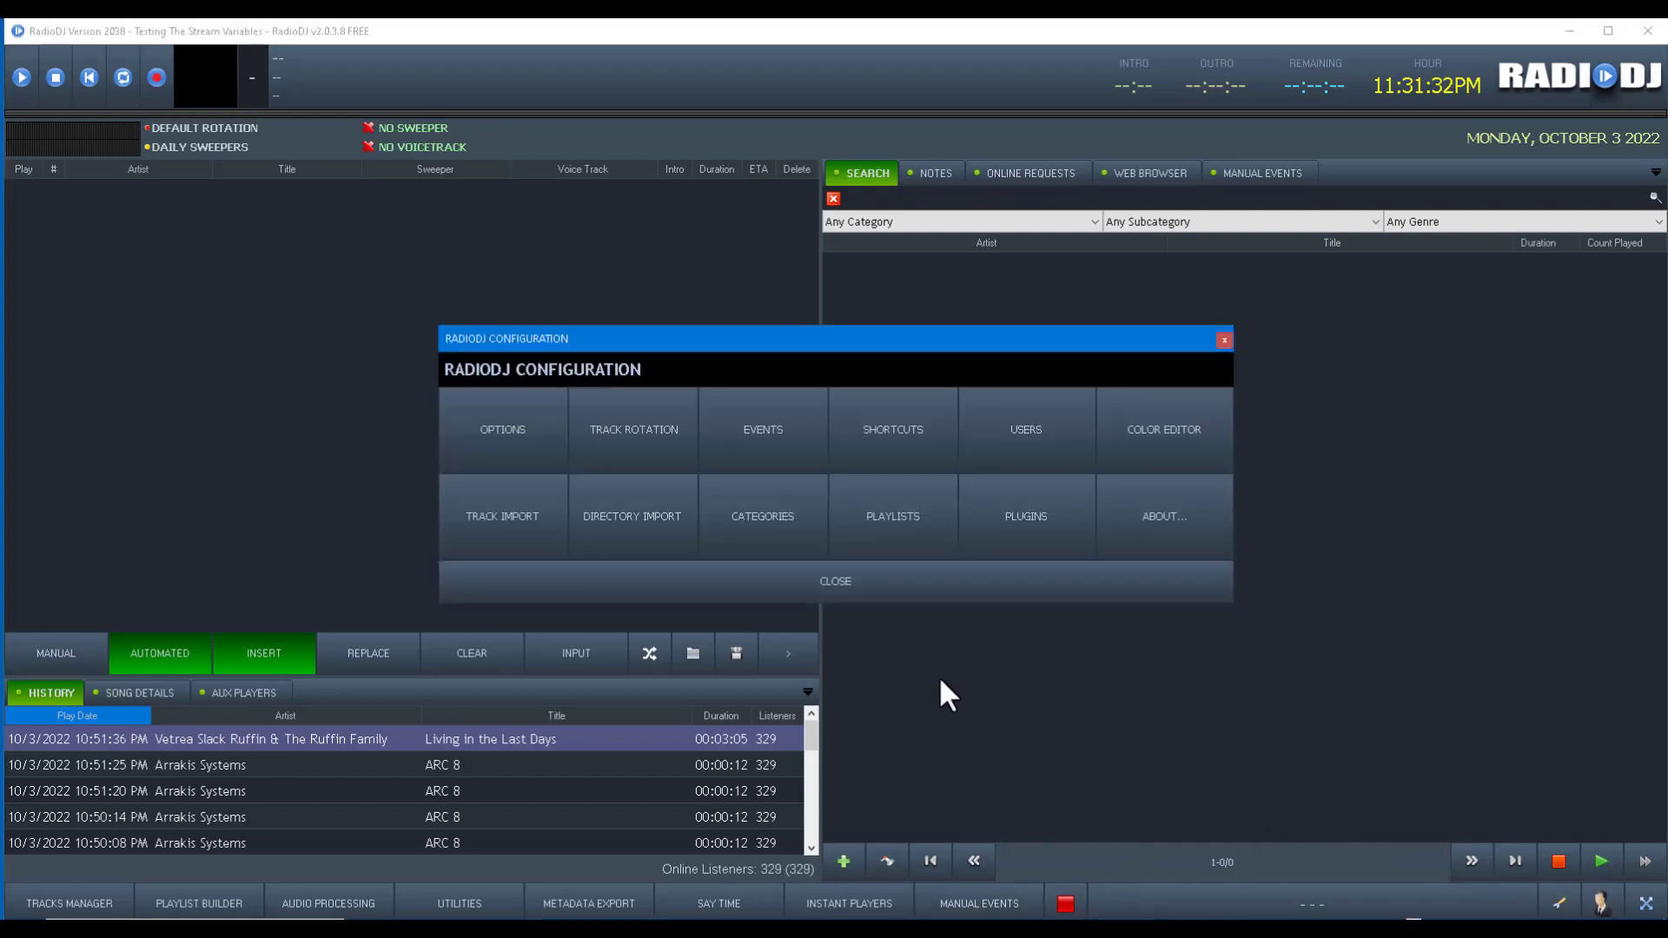
click(628, 513)
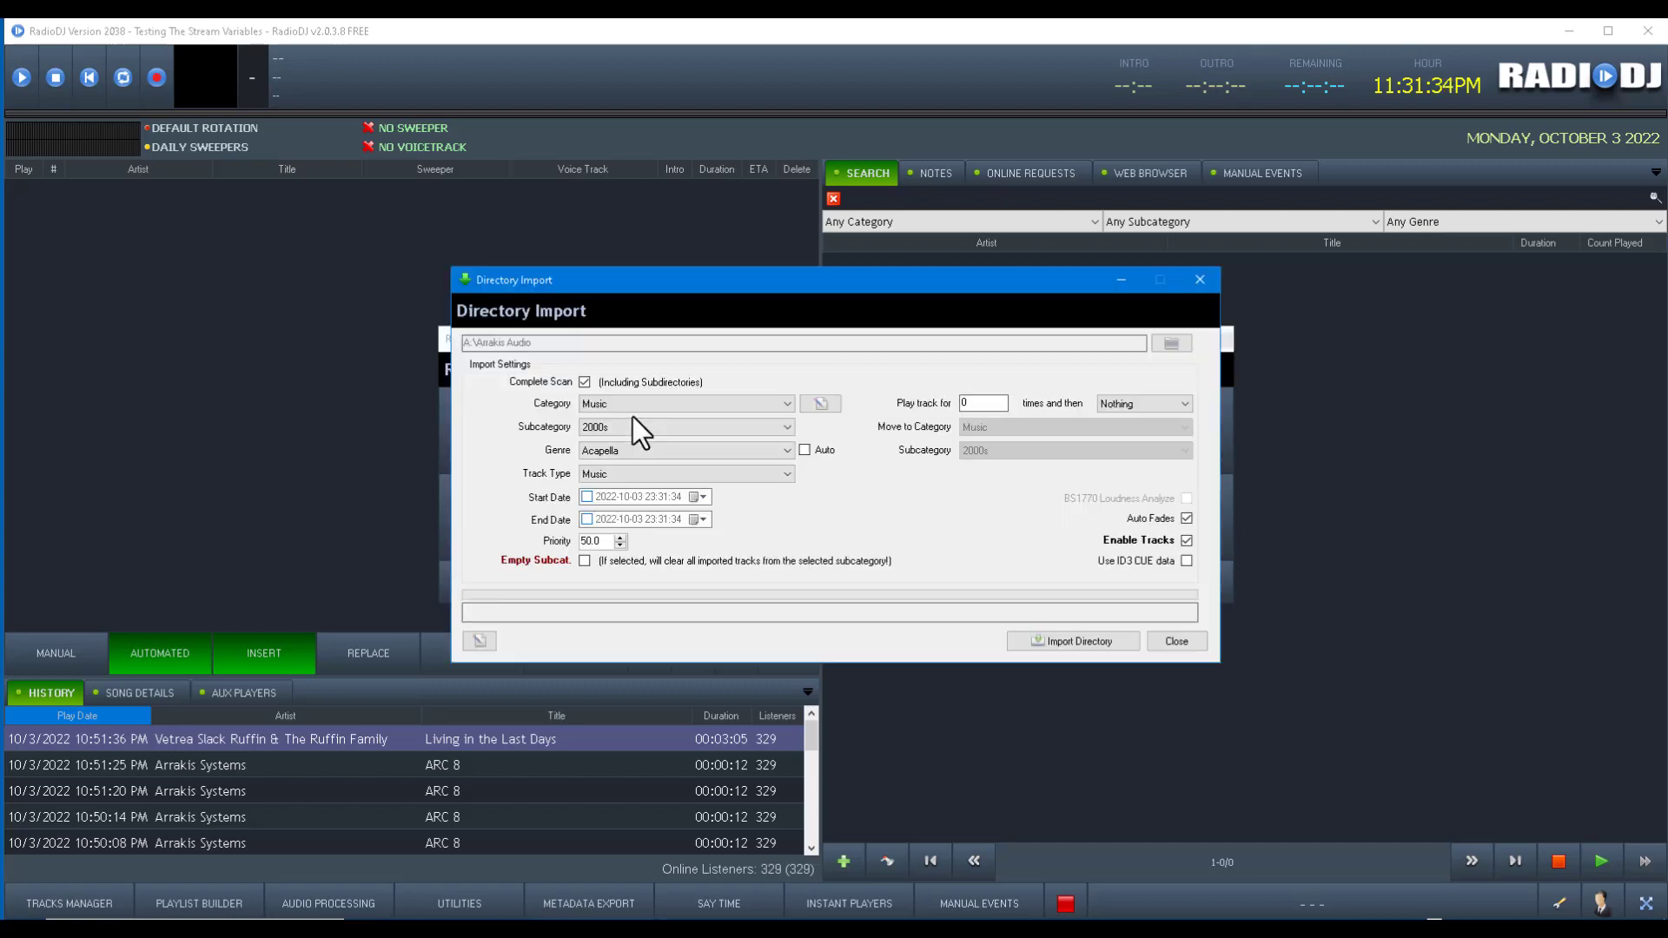
click(1175, 340)
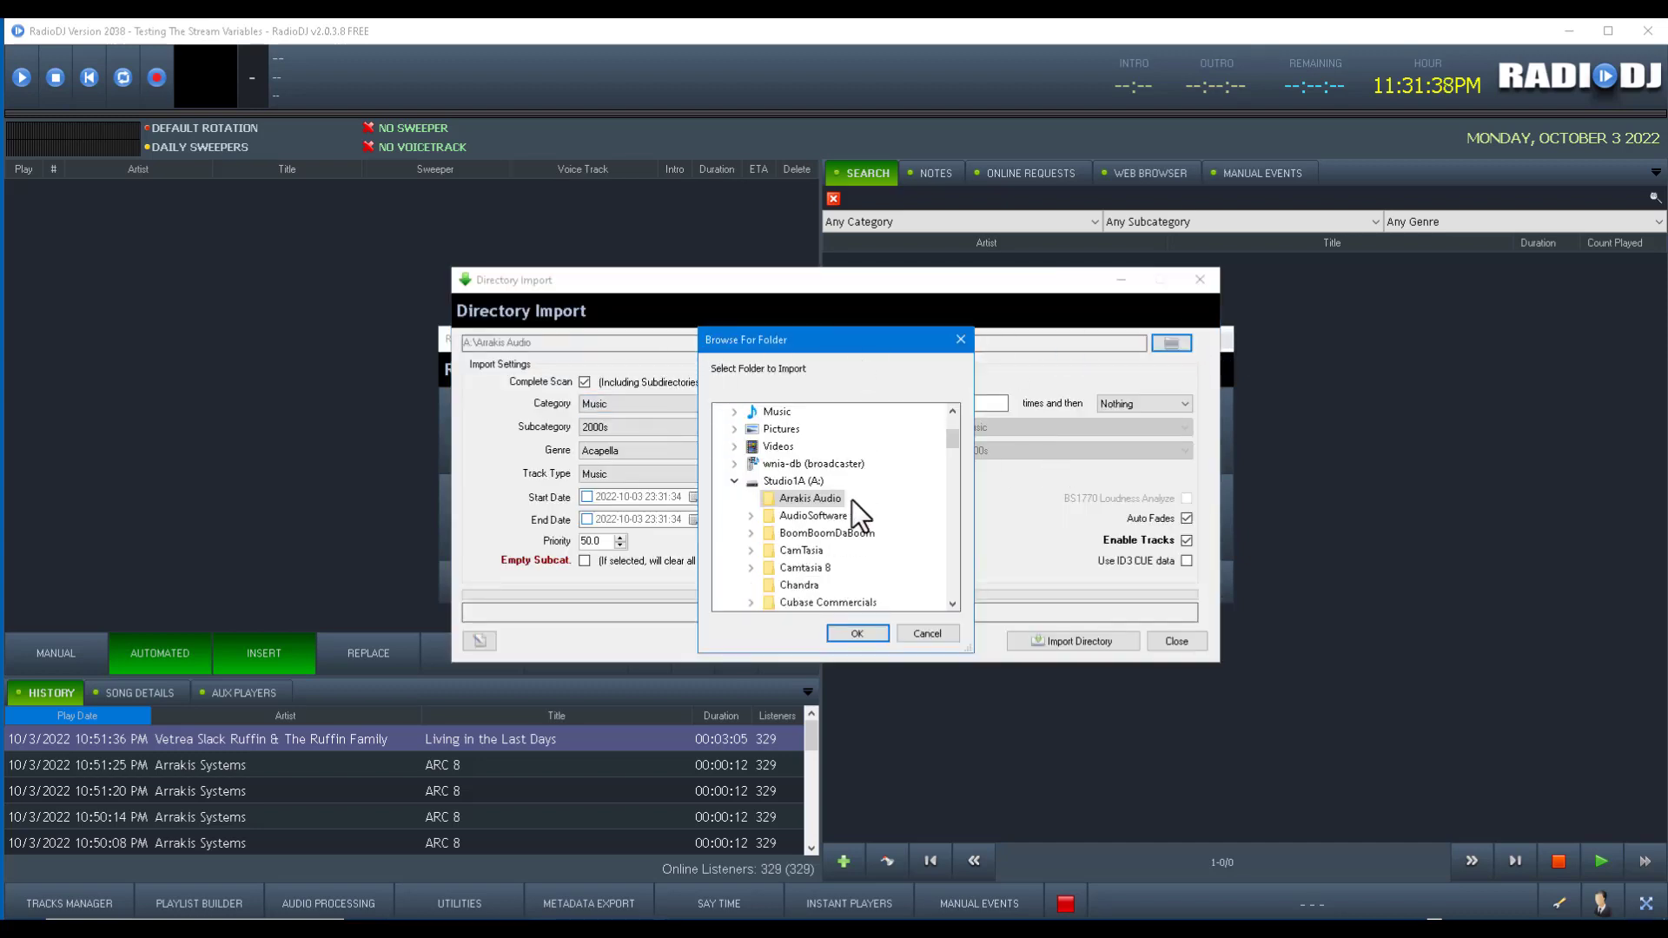
click(733, 482)
scroll(861, 457, down, 3)
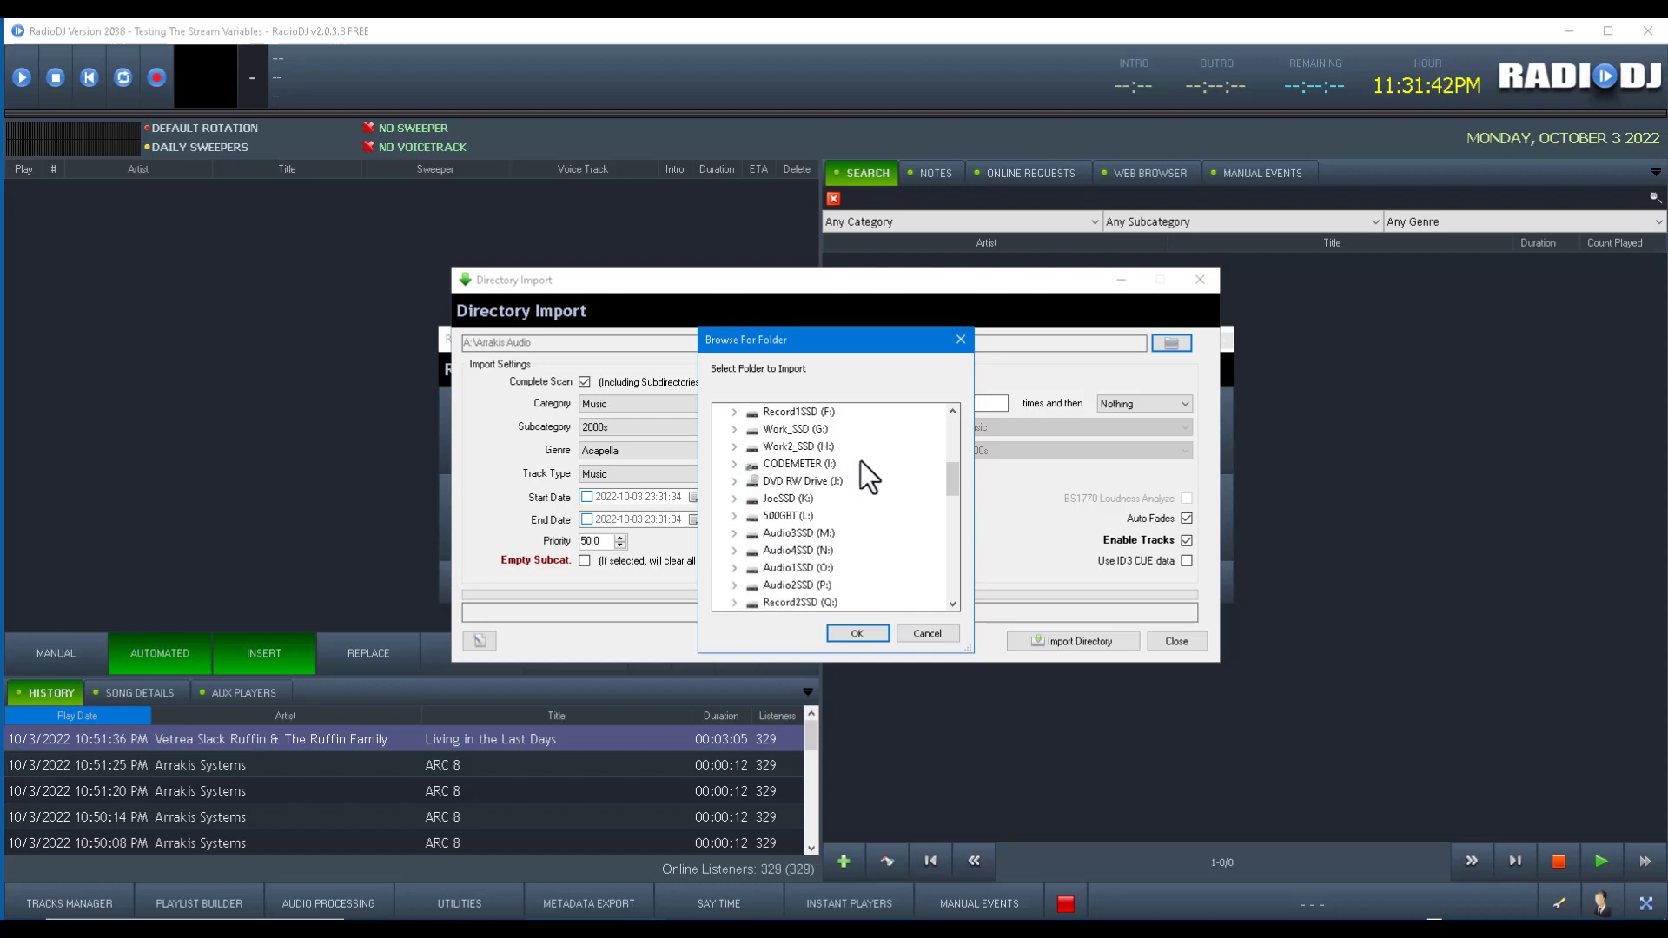
scroll(860, 461, down, 2)
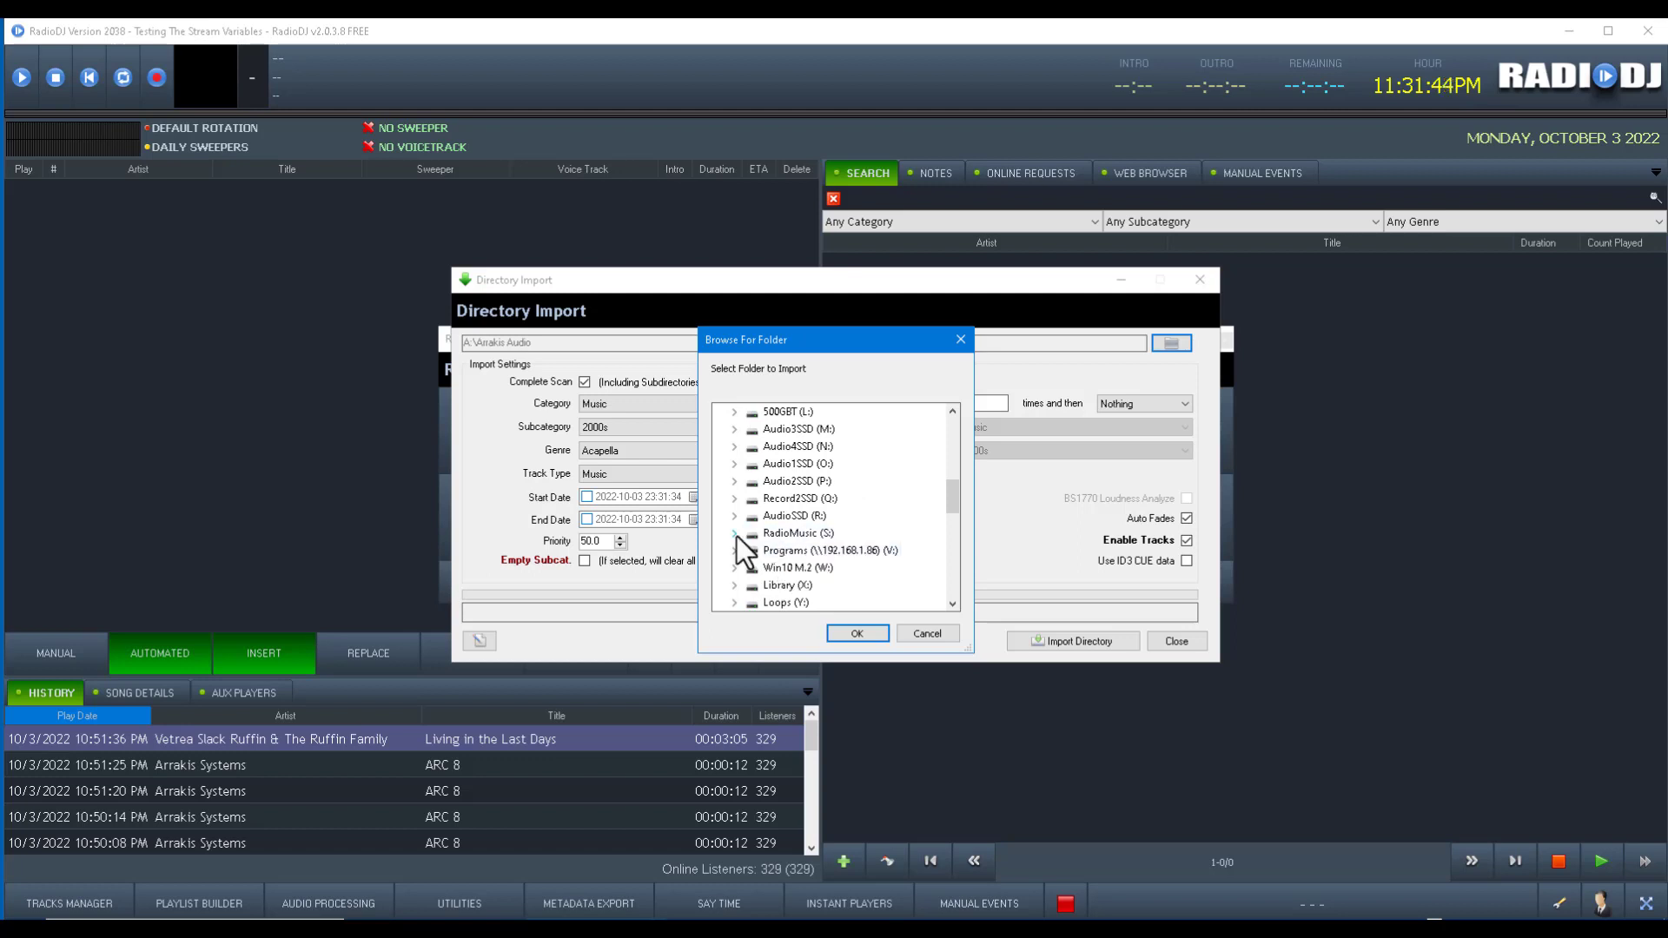
click(735, 534)
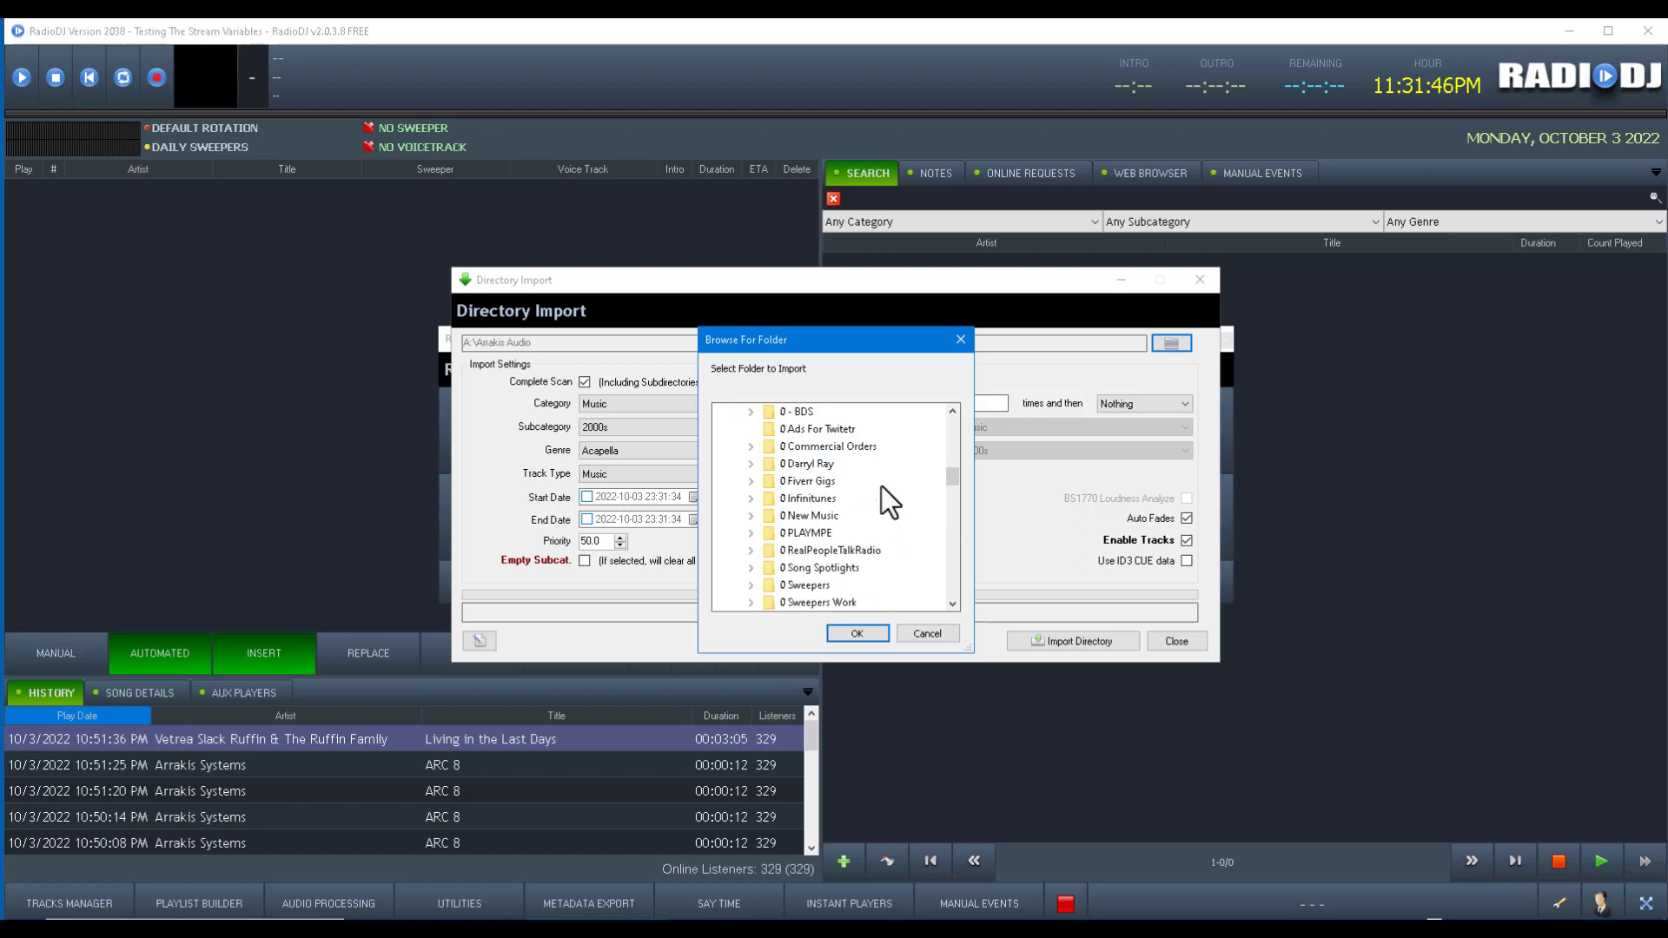
click(751, 498)
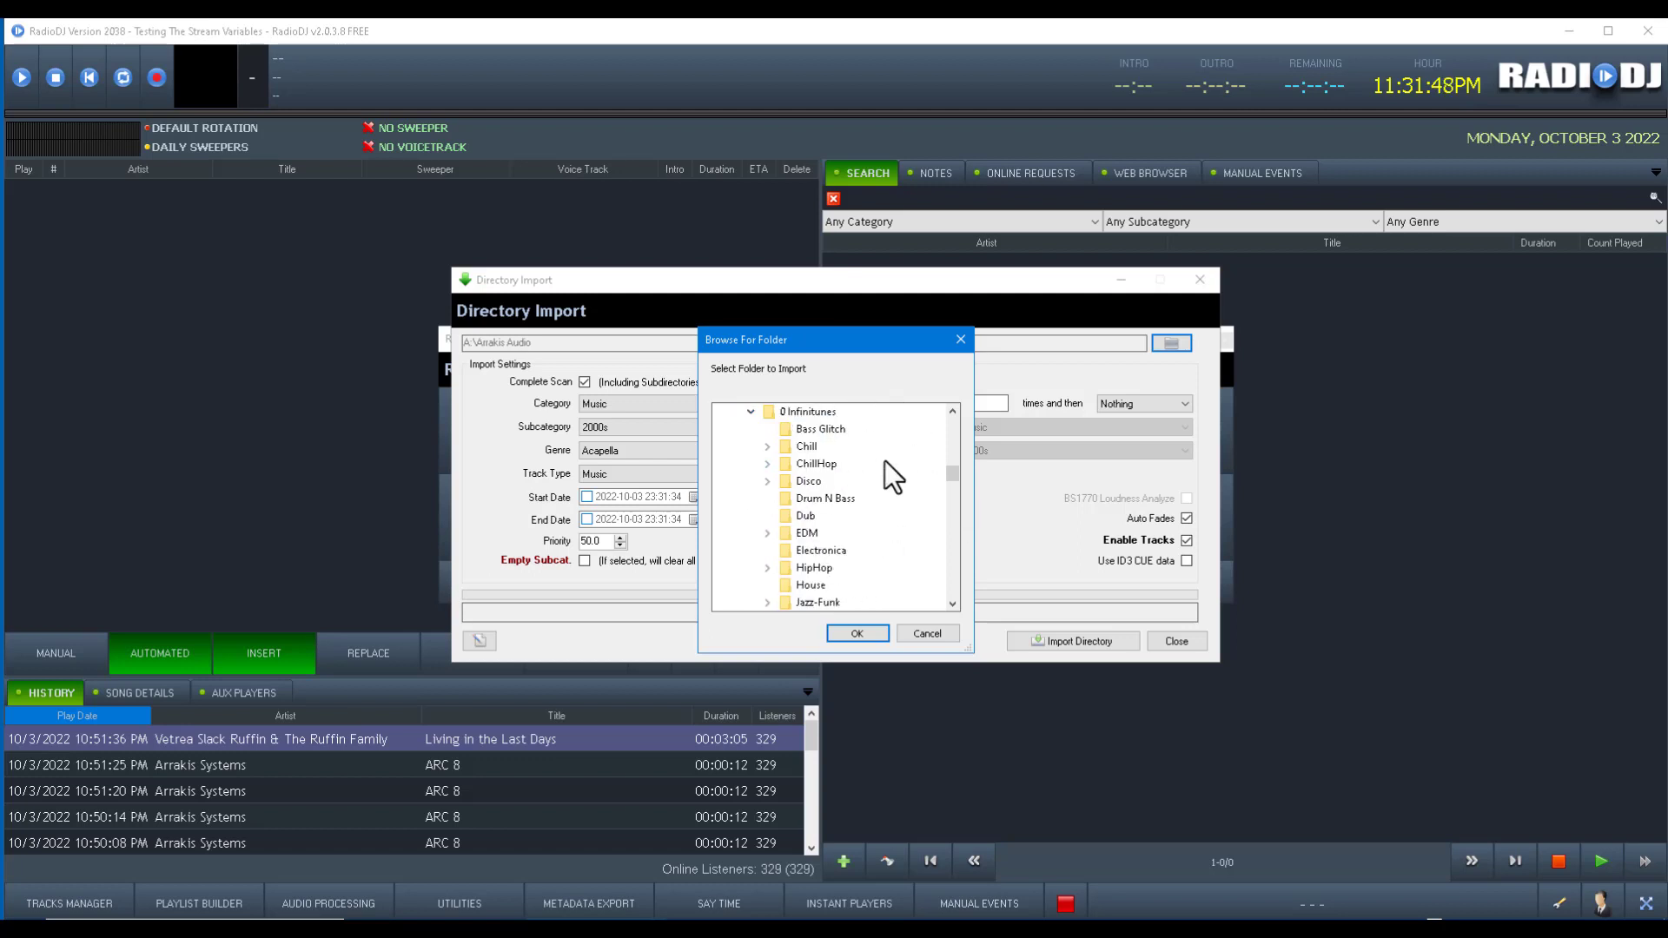
scroll(880, 494, down, 1)
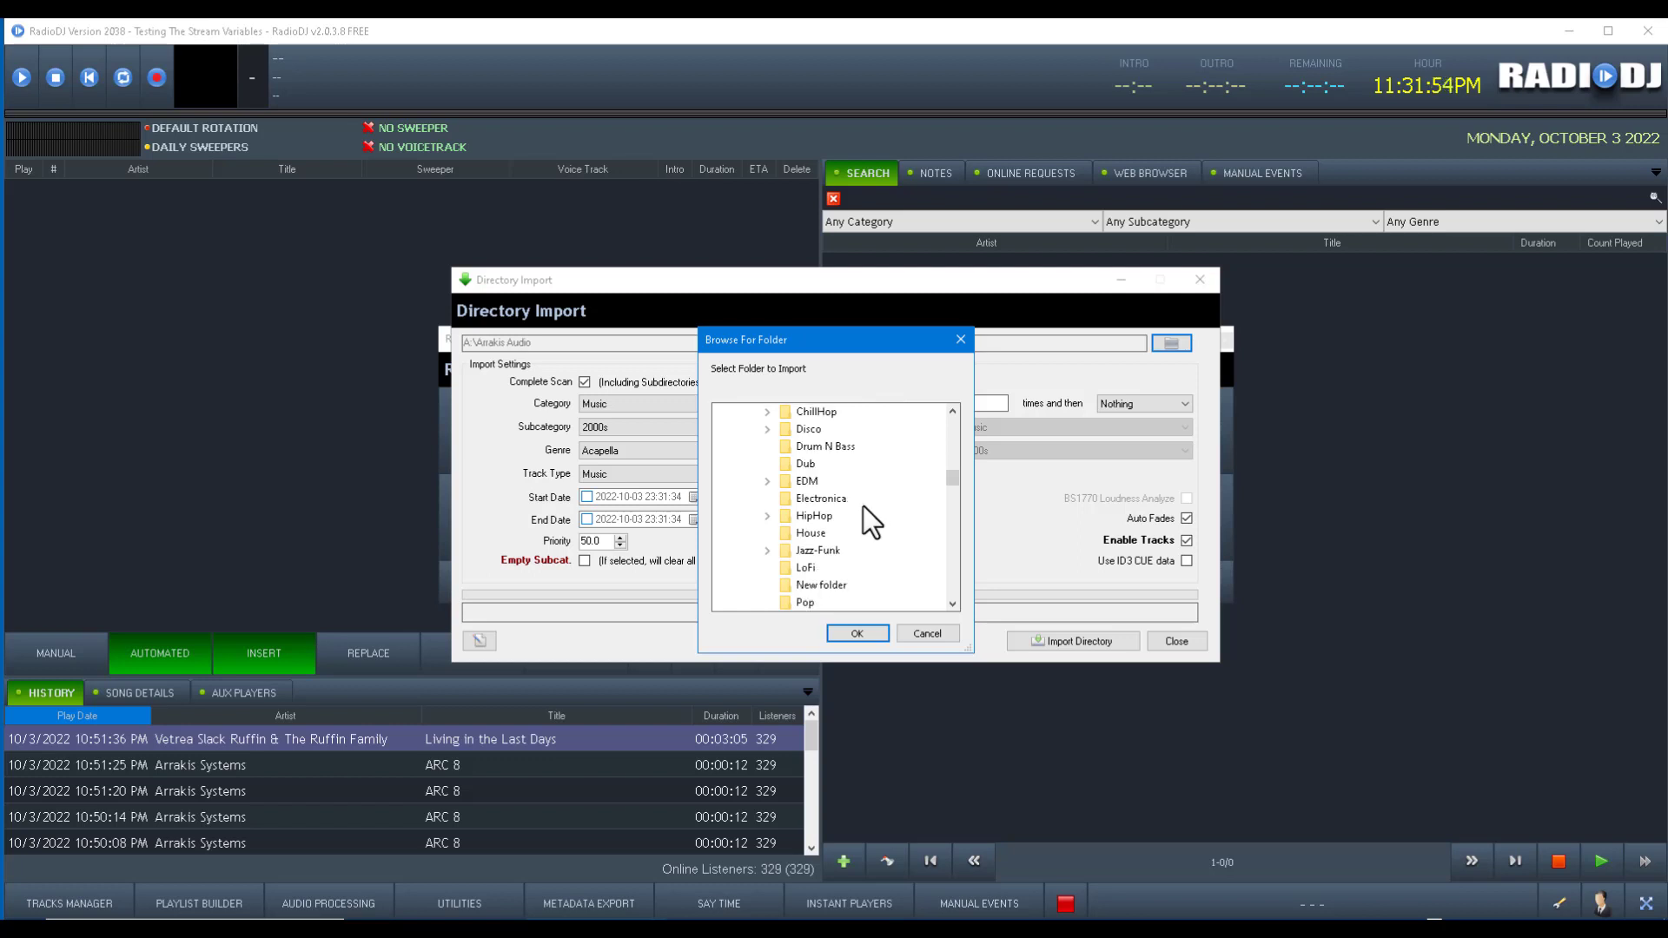
double_click(807, 481)
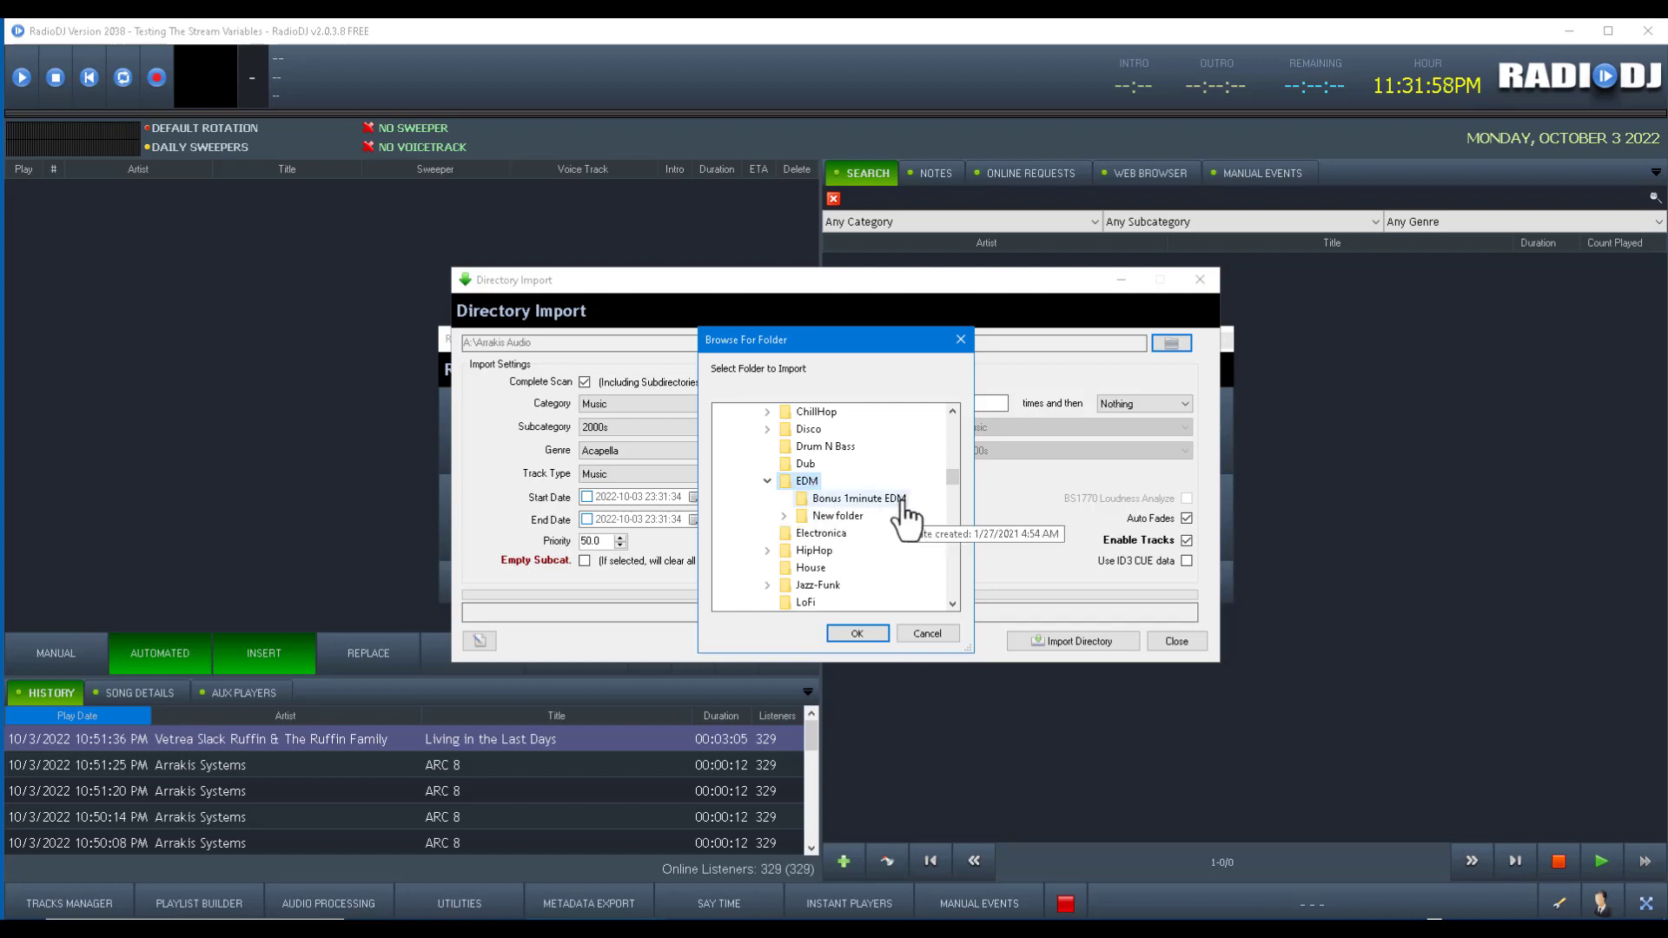
click(857, 634)
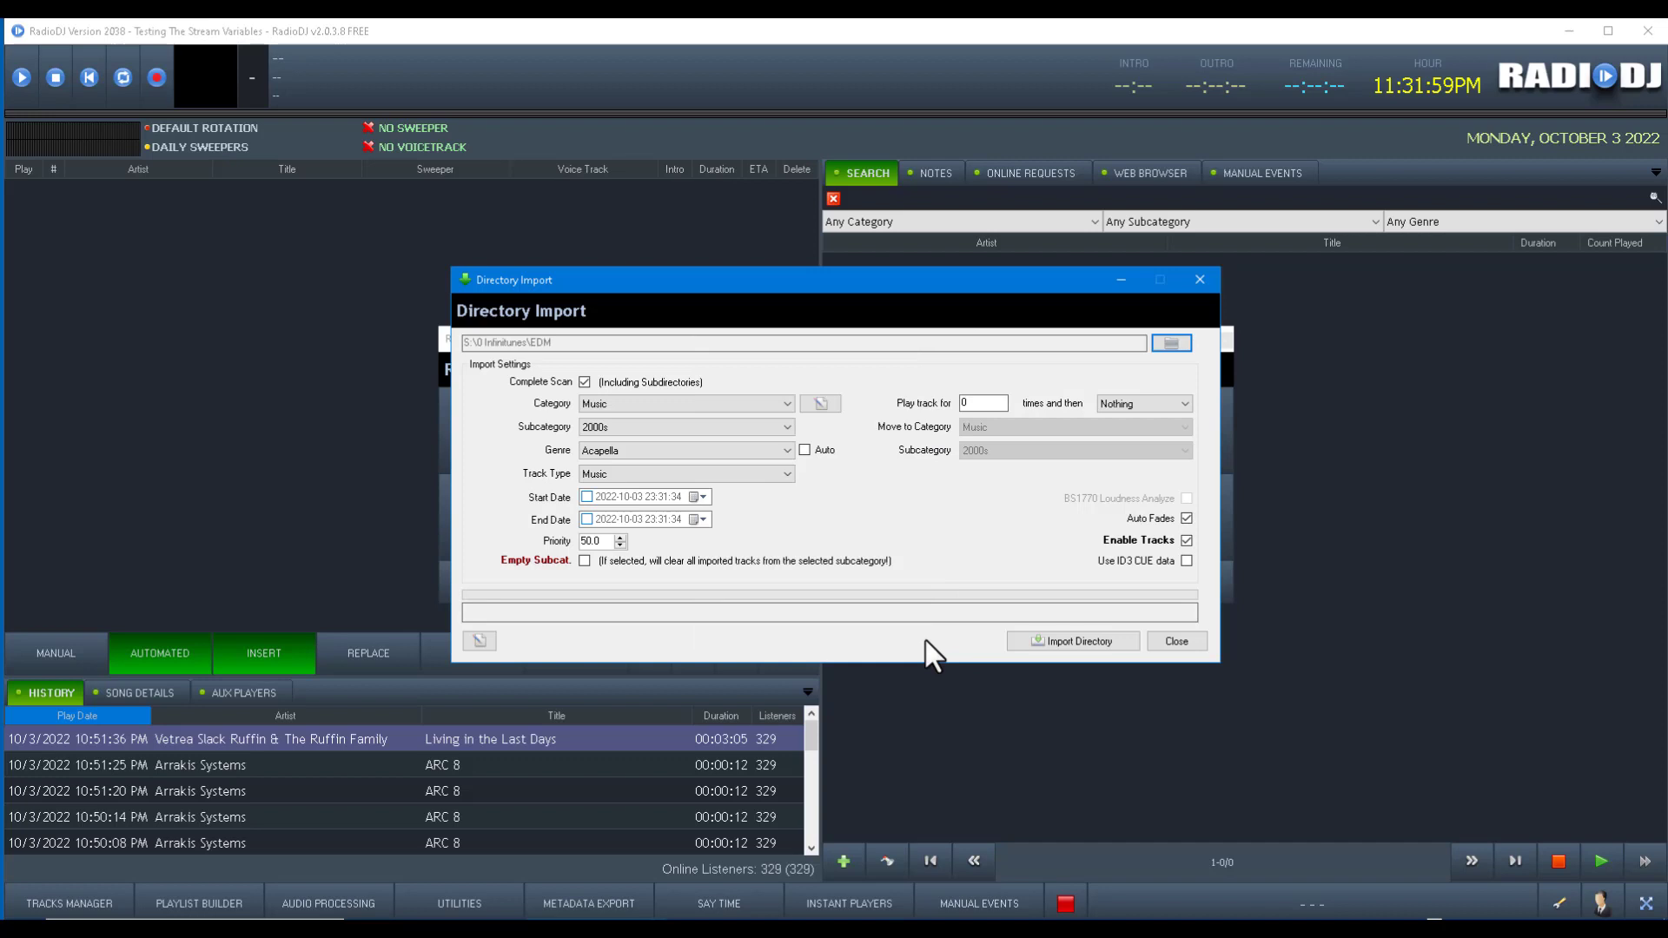
Import the EDM folder's tracks, close the import and configuration windows, and turn on AutoDJ
click(1081, 641)
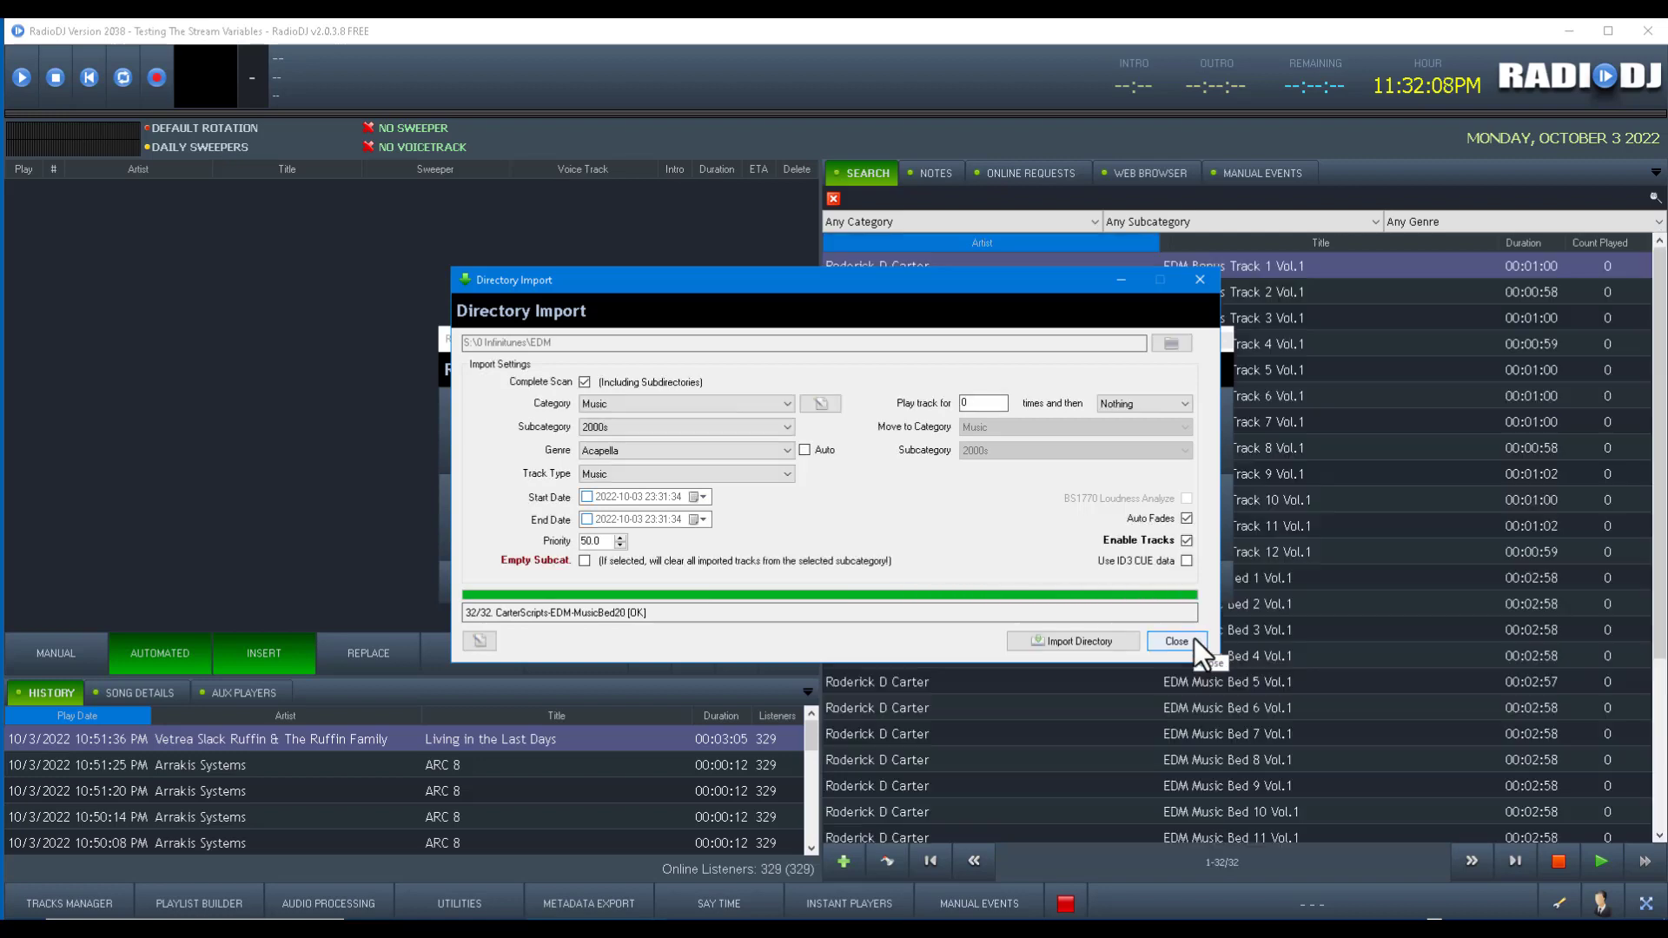
click(1177, 641)
click(922, 575)
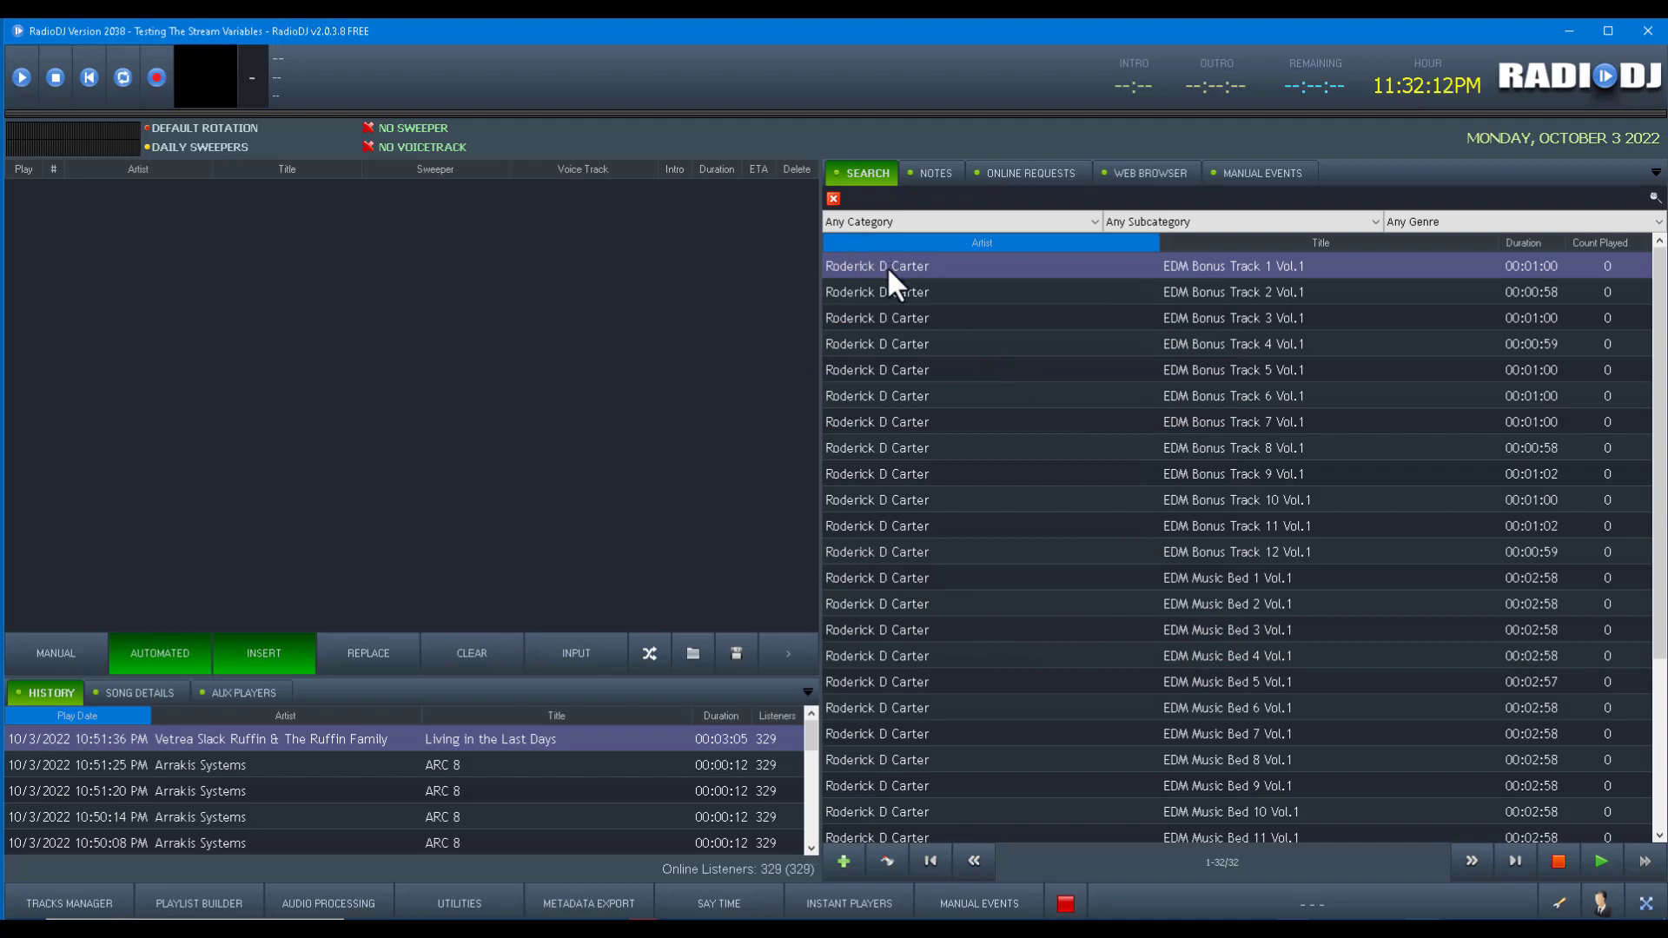
click(61, 643)
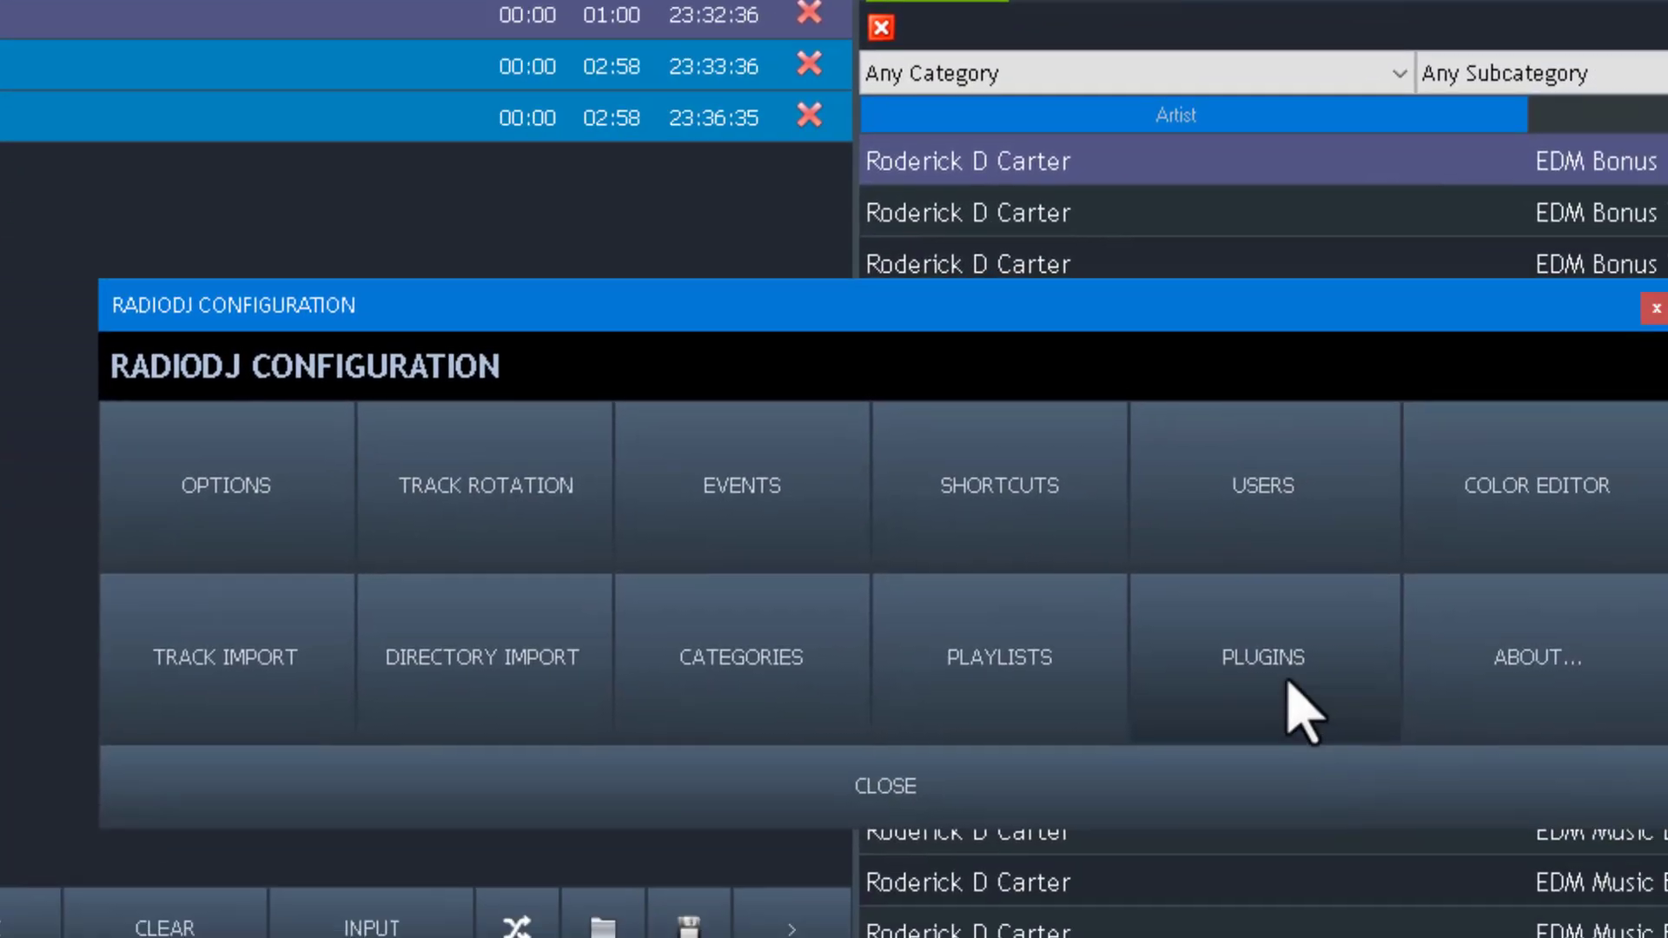
Change the Playlist plugin's style to Slot Mode, save it, and close the plugin and configuration windows
click(1251, 693)
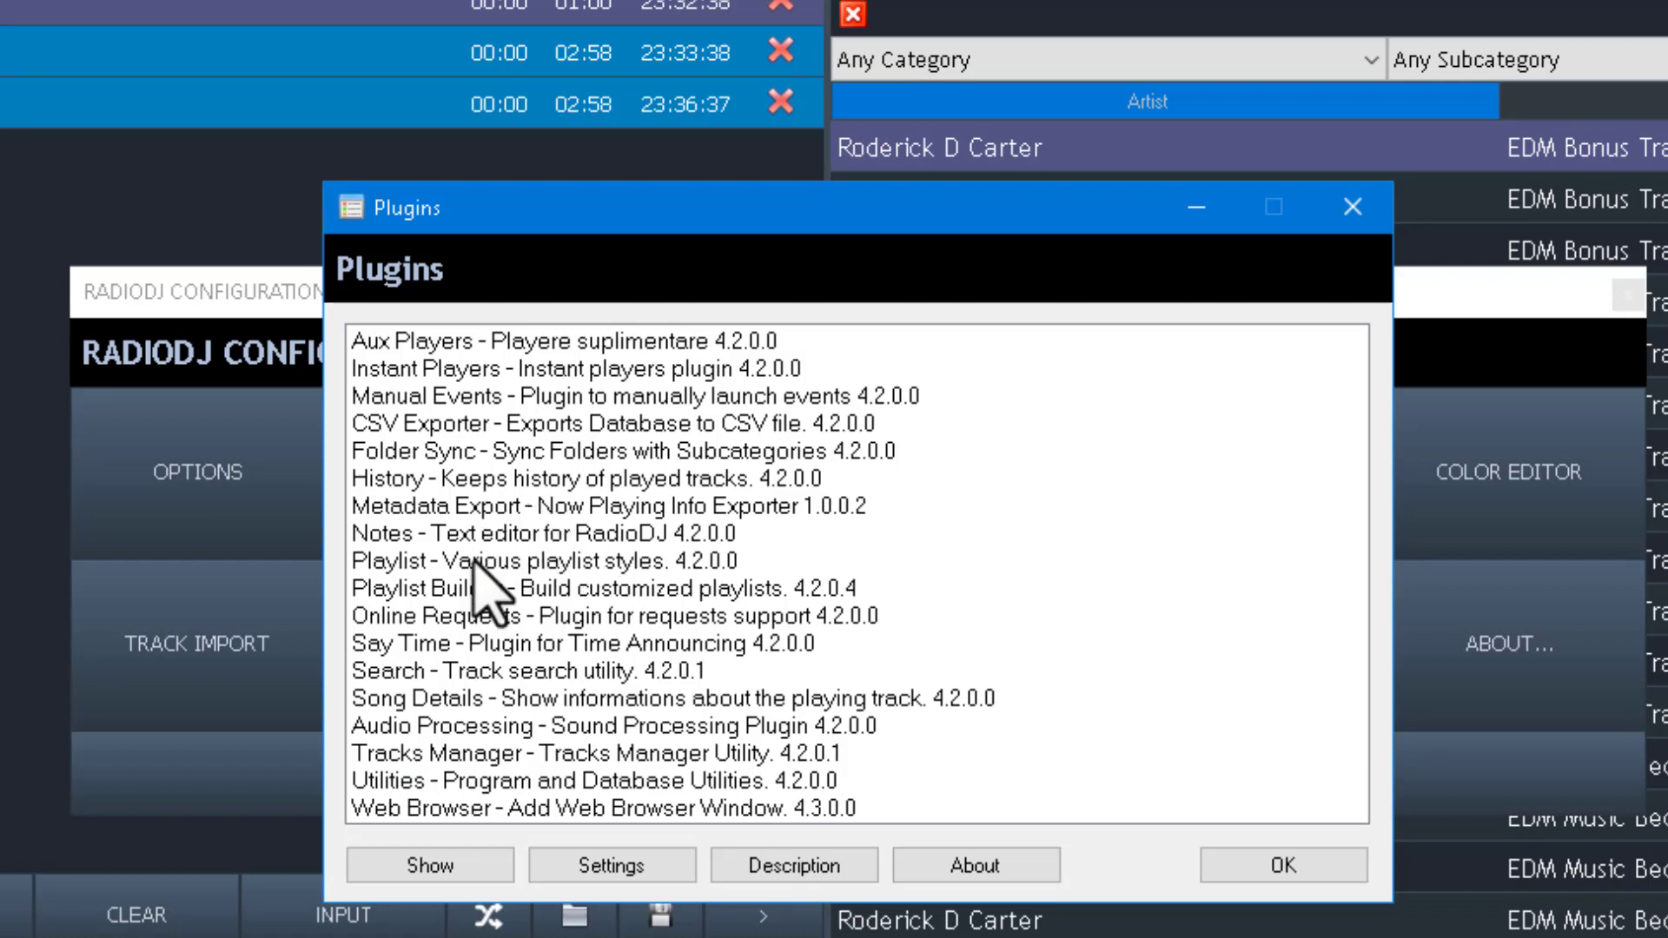
double_click(435, 572)
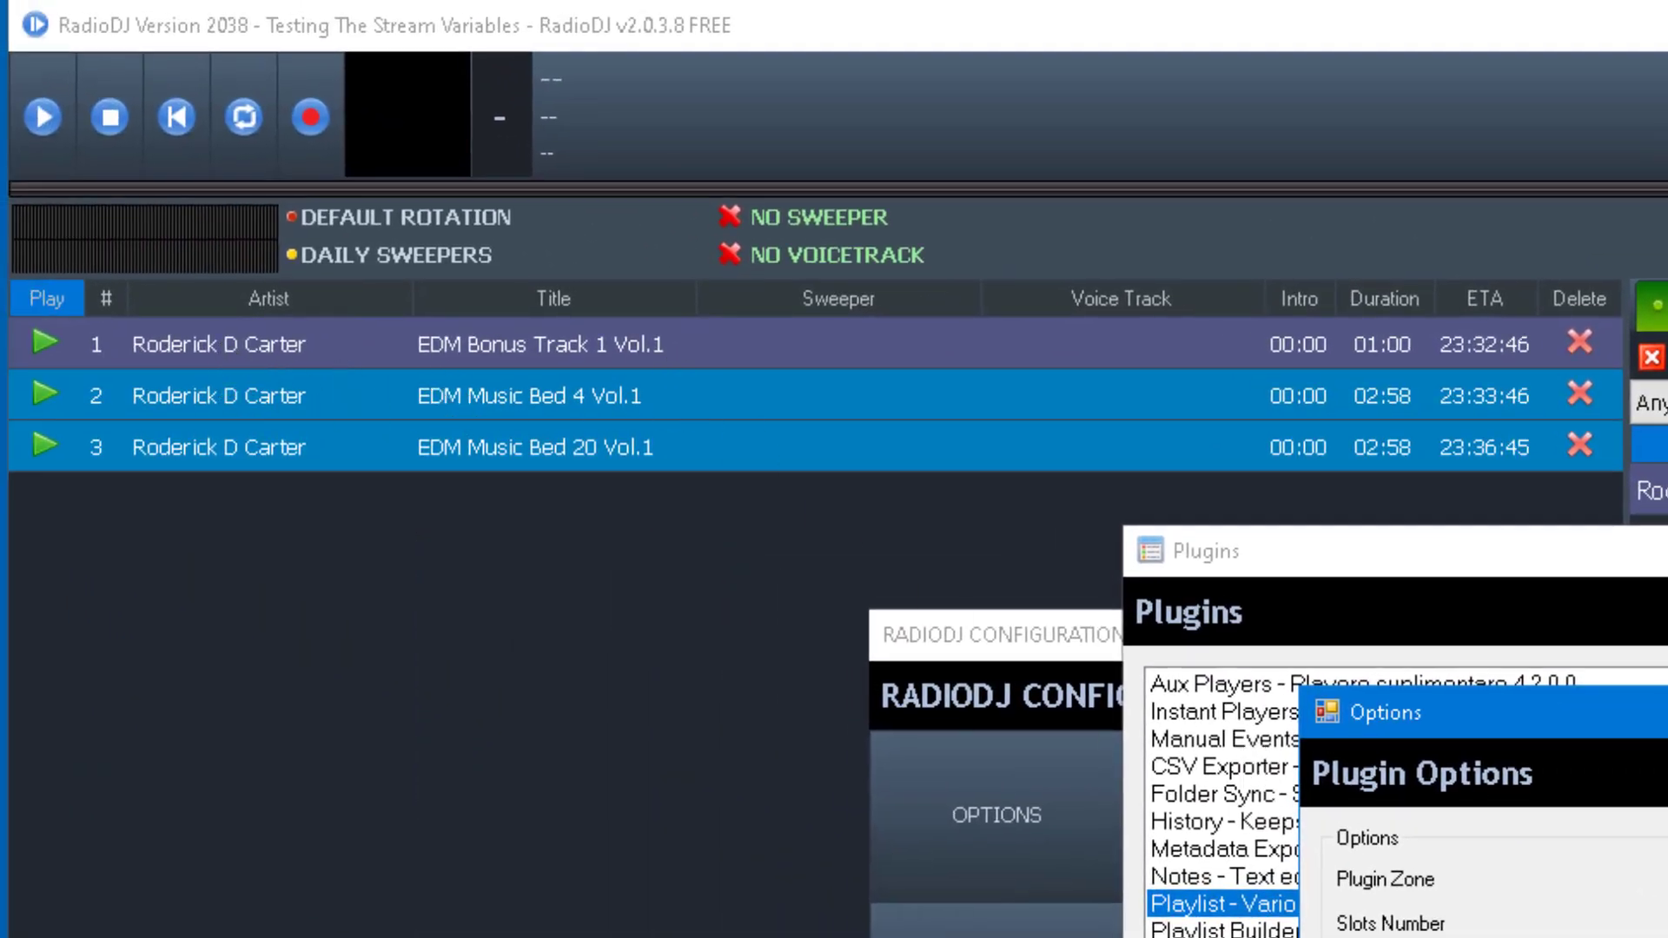
click(1642, 869)
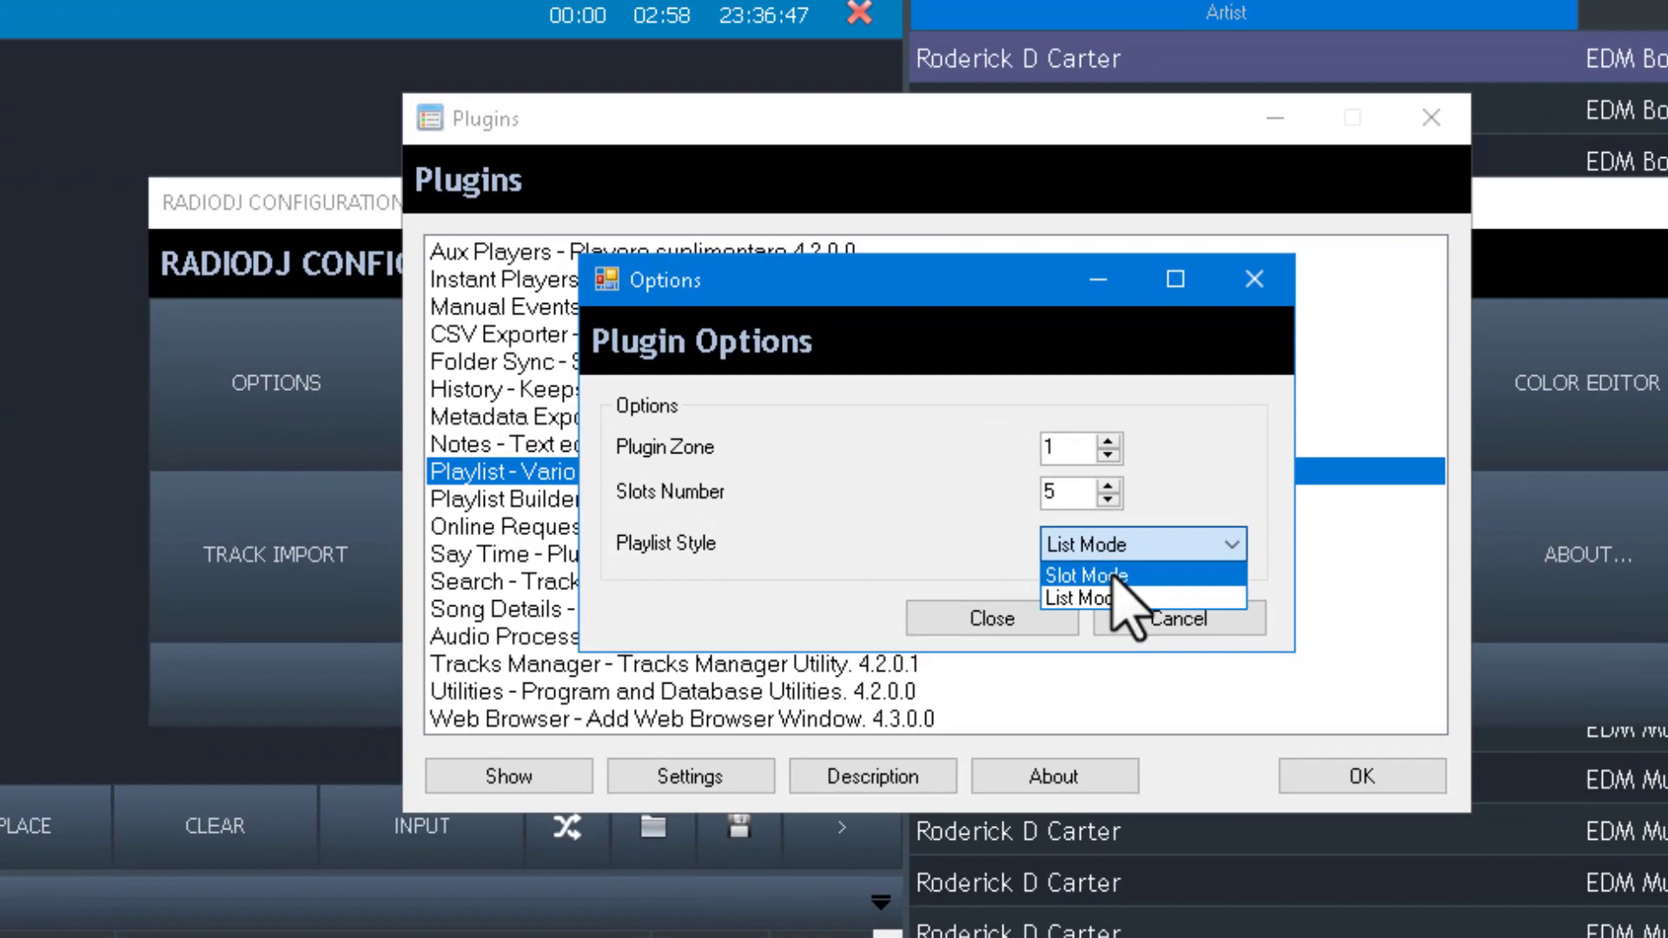
click(1116, 573)
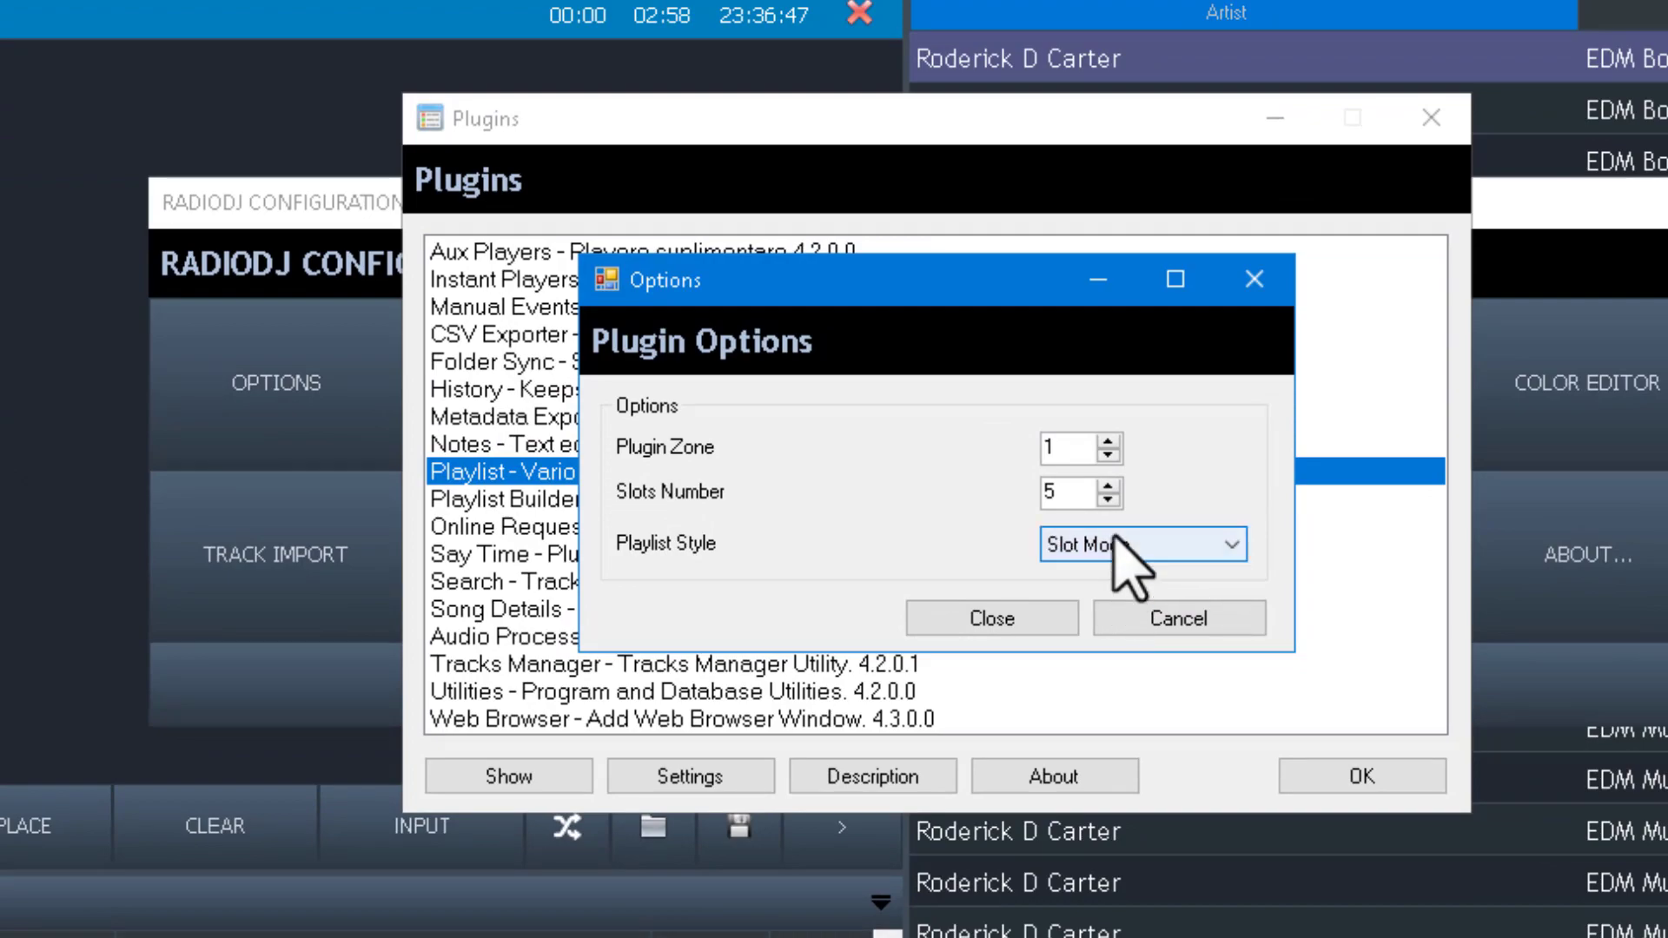
click(1006, 627)
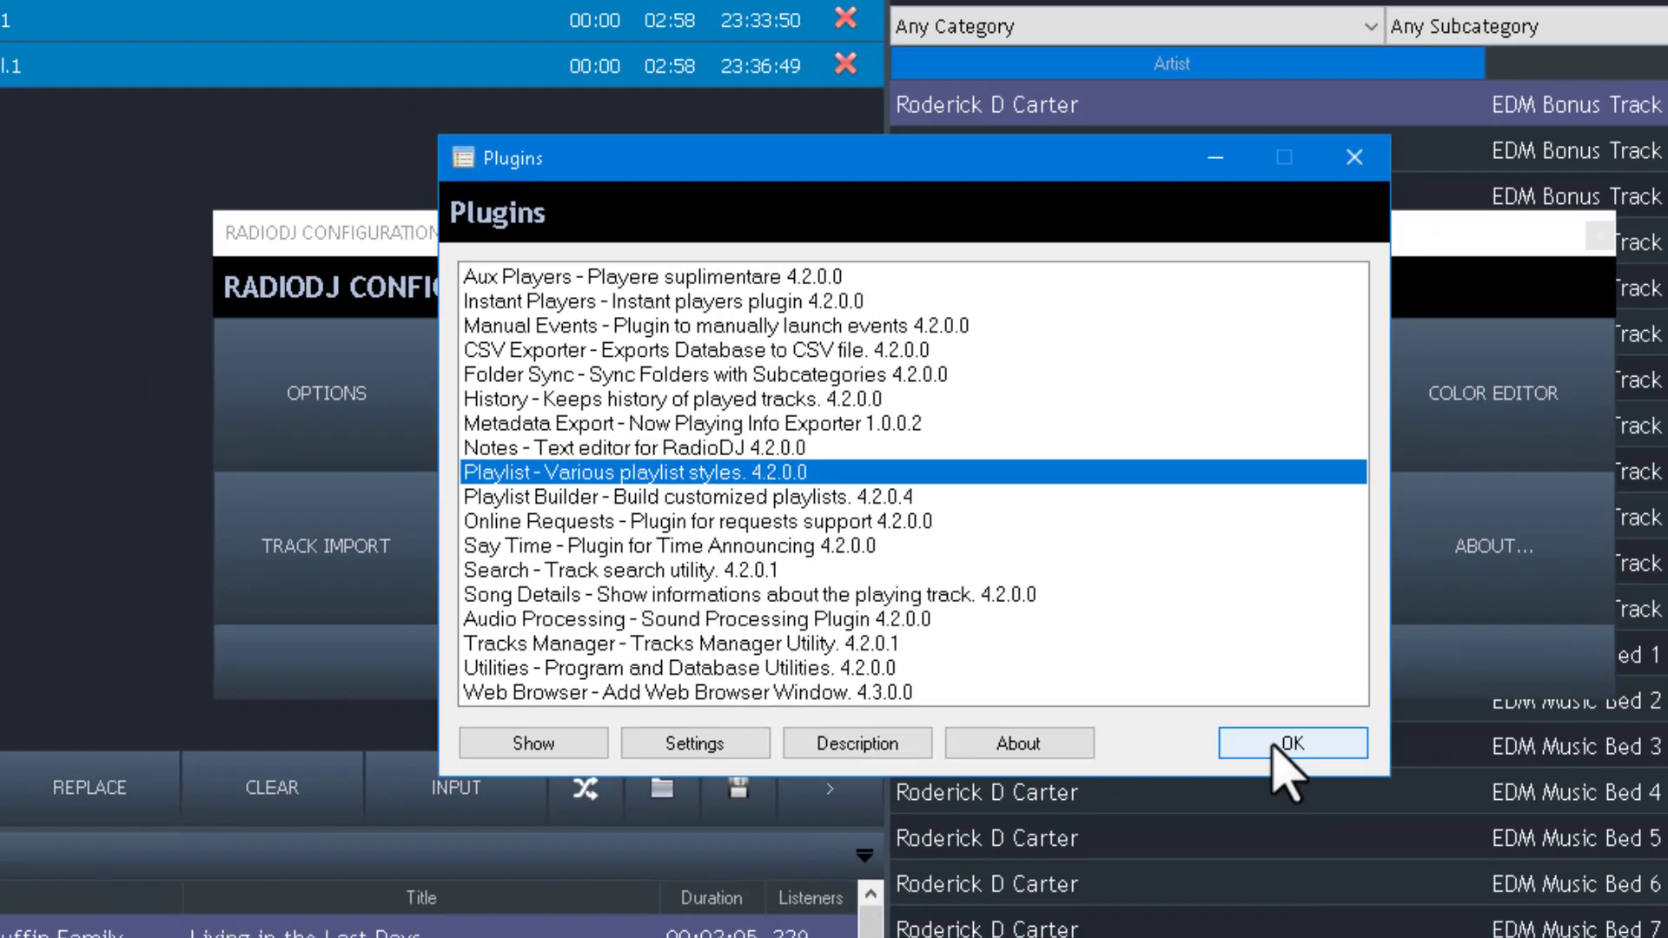
click(1274, 746)
click(943, 666)
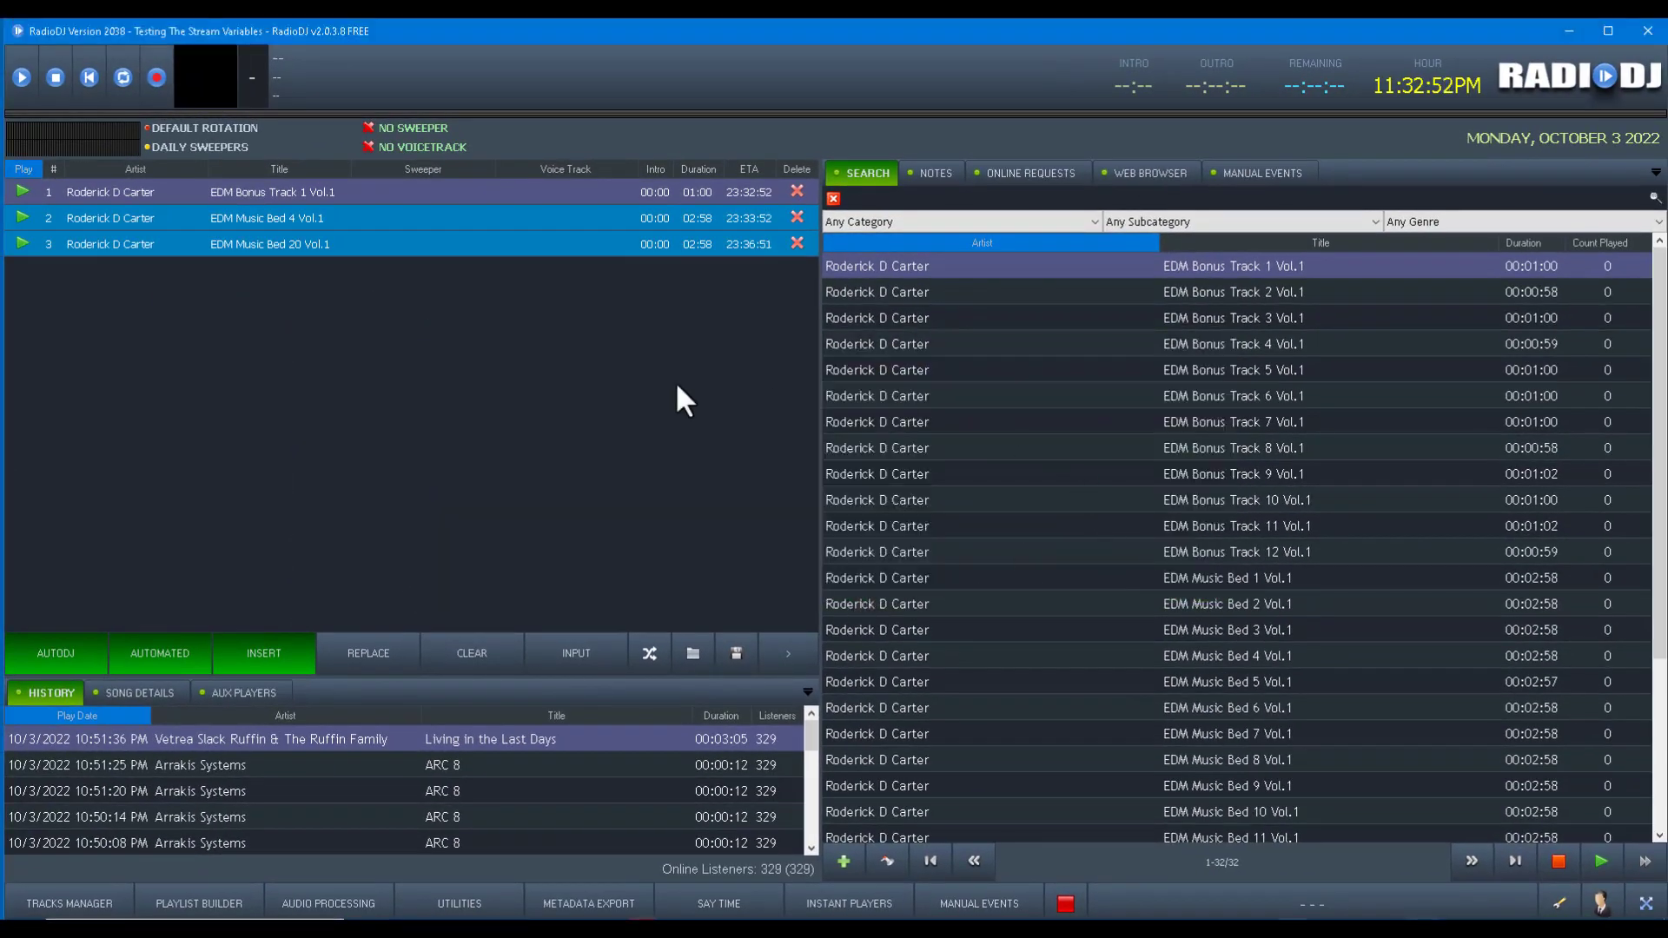
View the settings of EDM Bonus Track 1 Vol.1 in the playlist, then play the track and stop playback
double_click(289, 191)
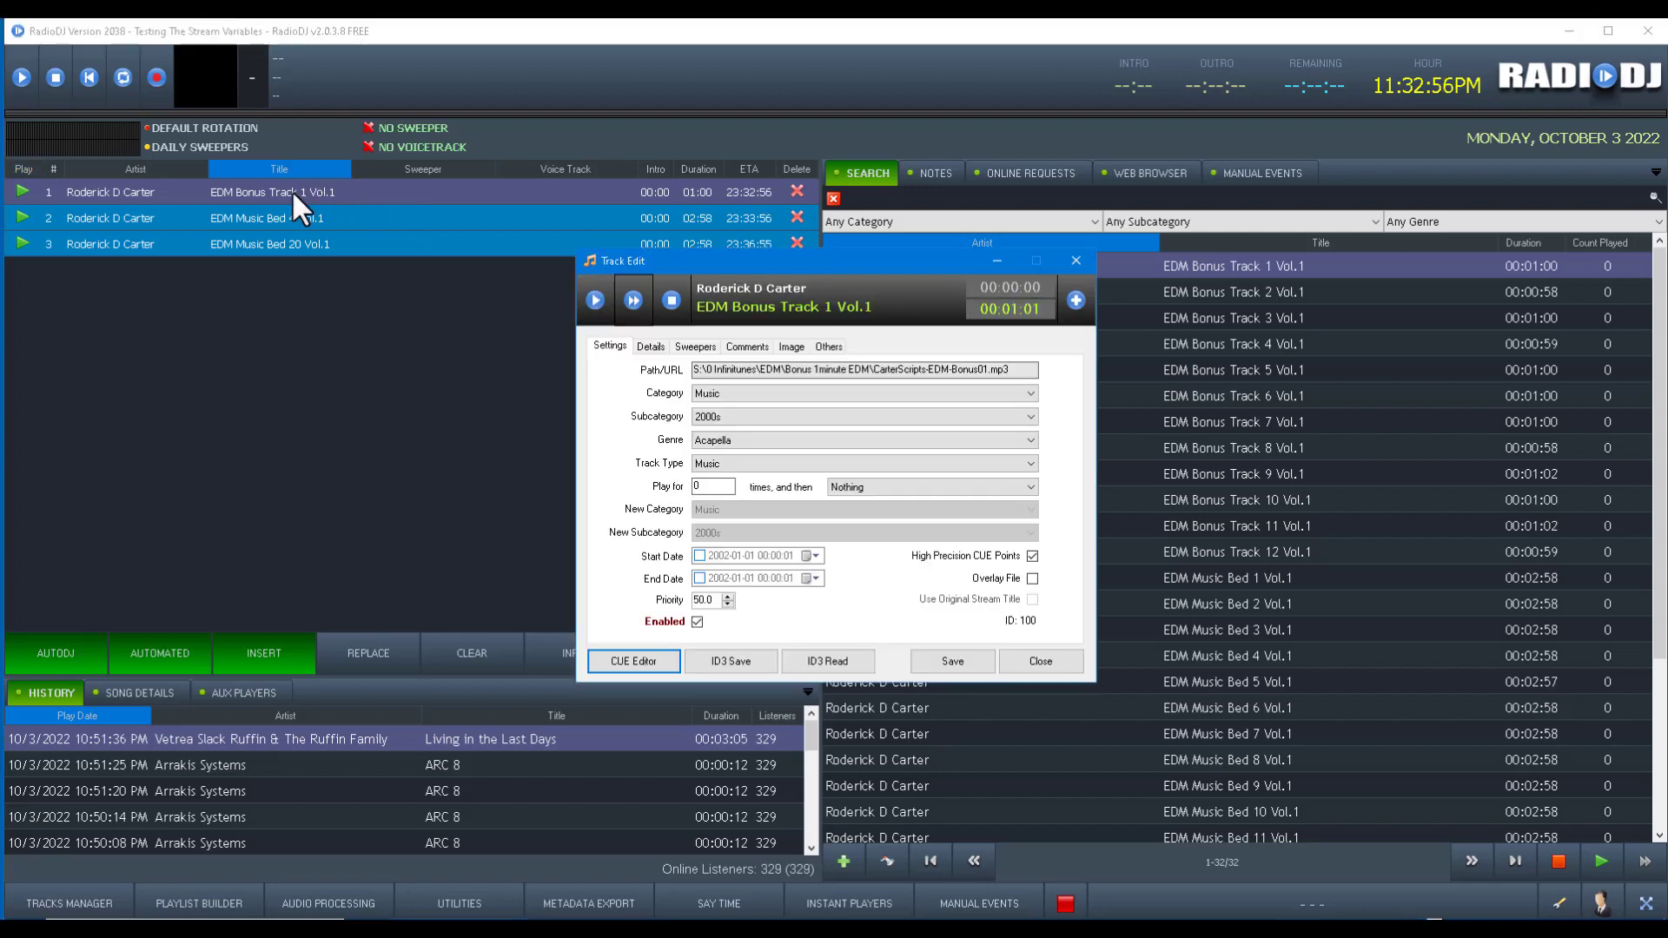
click(1055, 660)
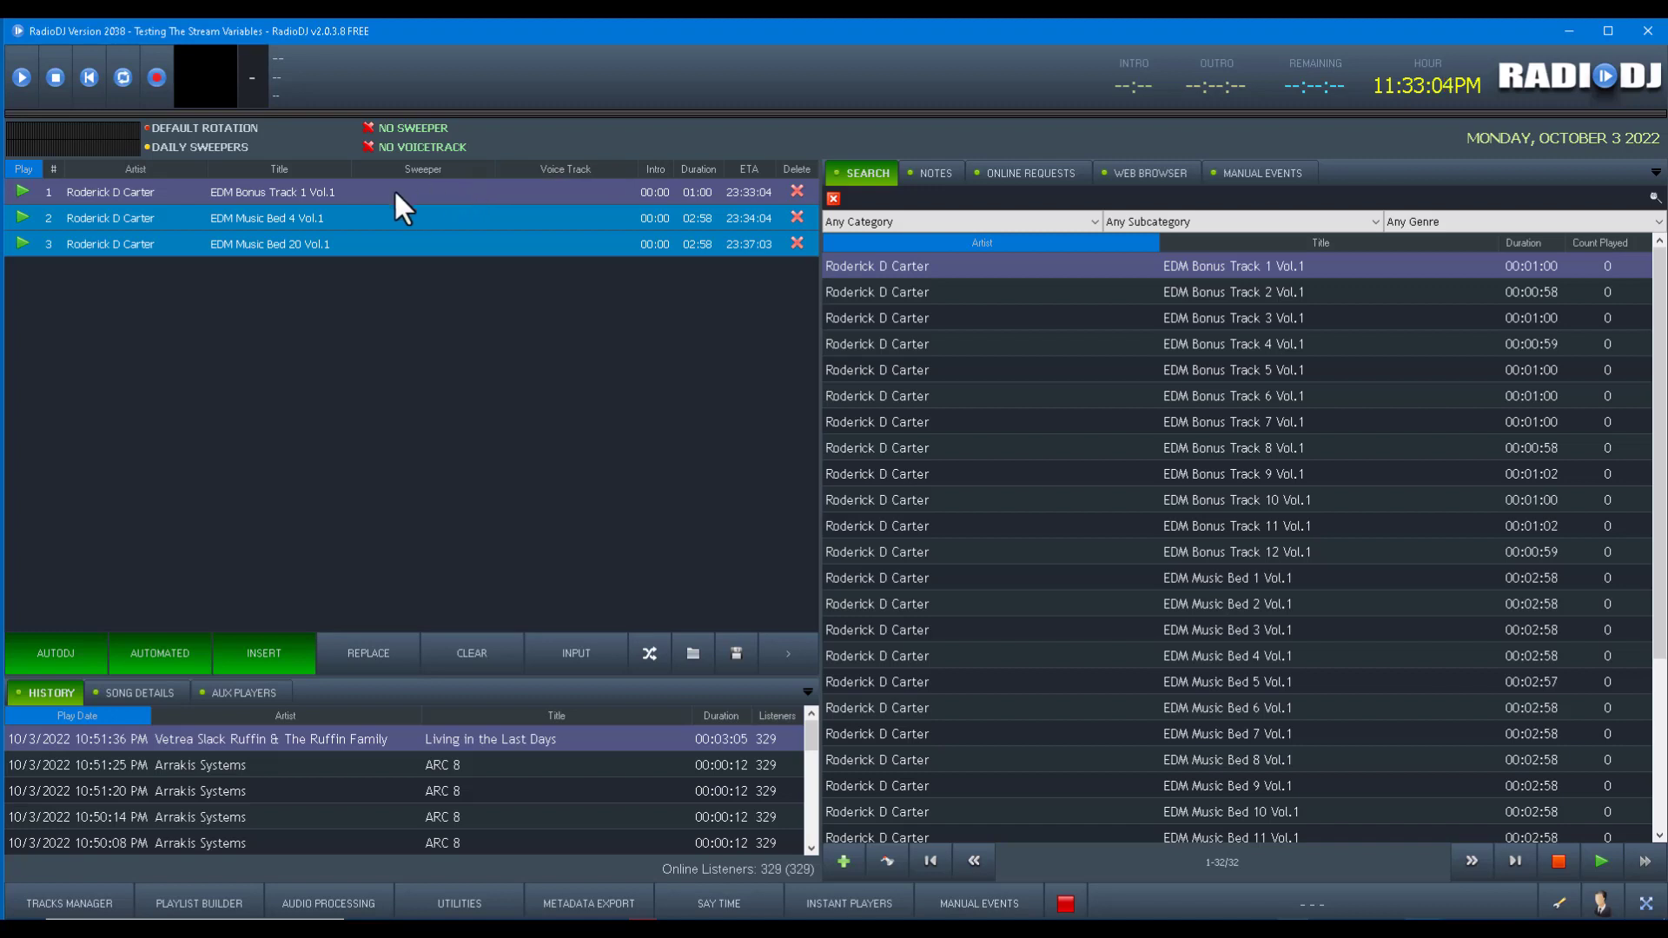
click(15, 192)
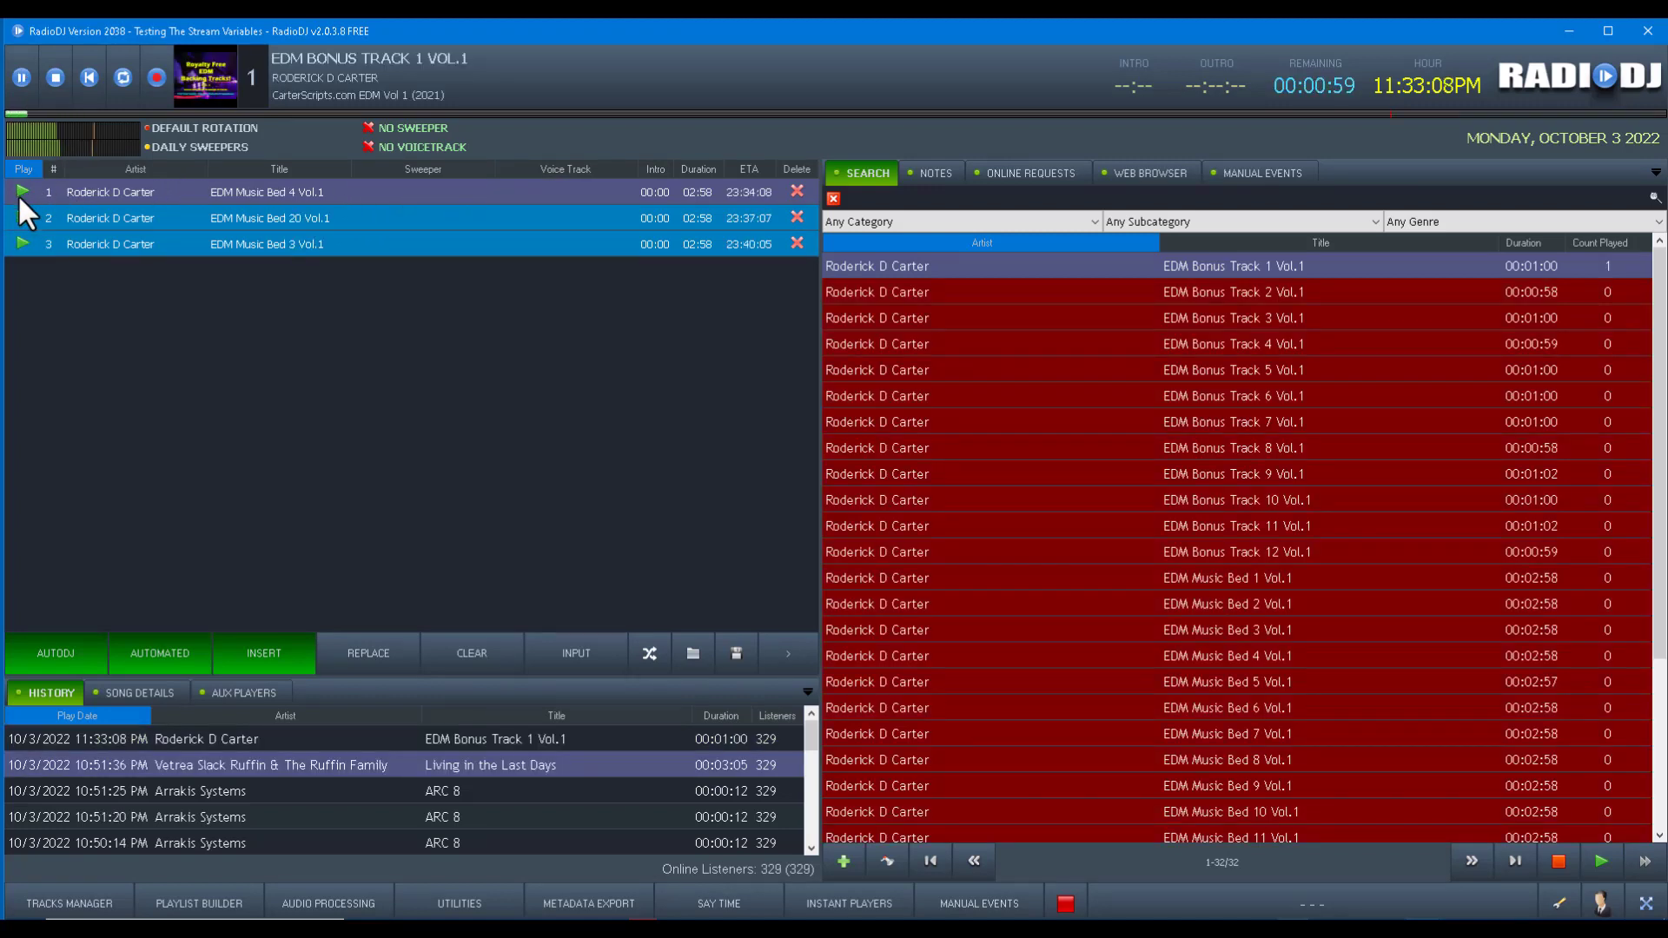
click(56, 78)
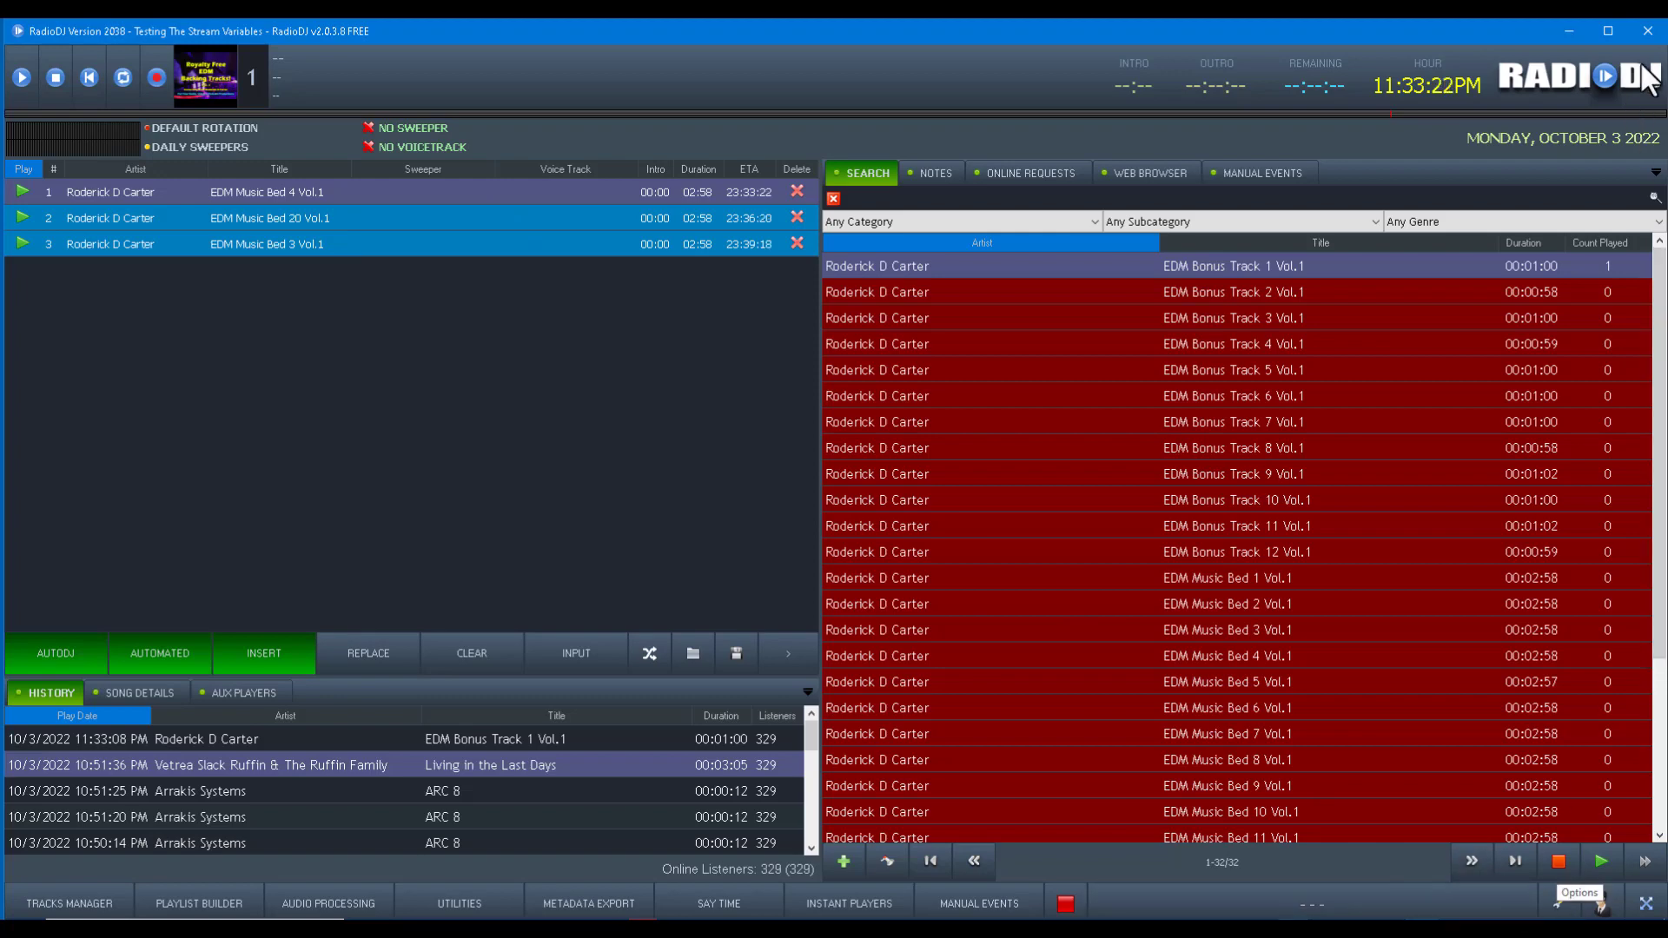
Quit RadioDJ and confirm the exit, then restart it
click(1648, 30)
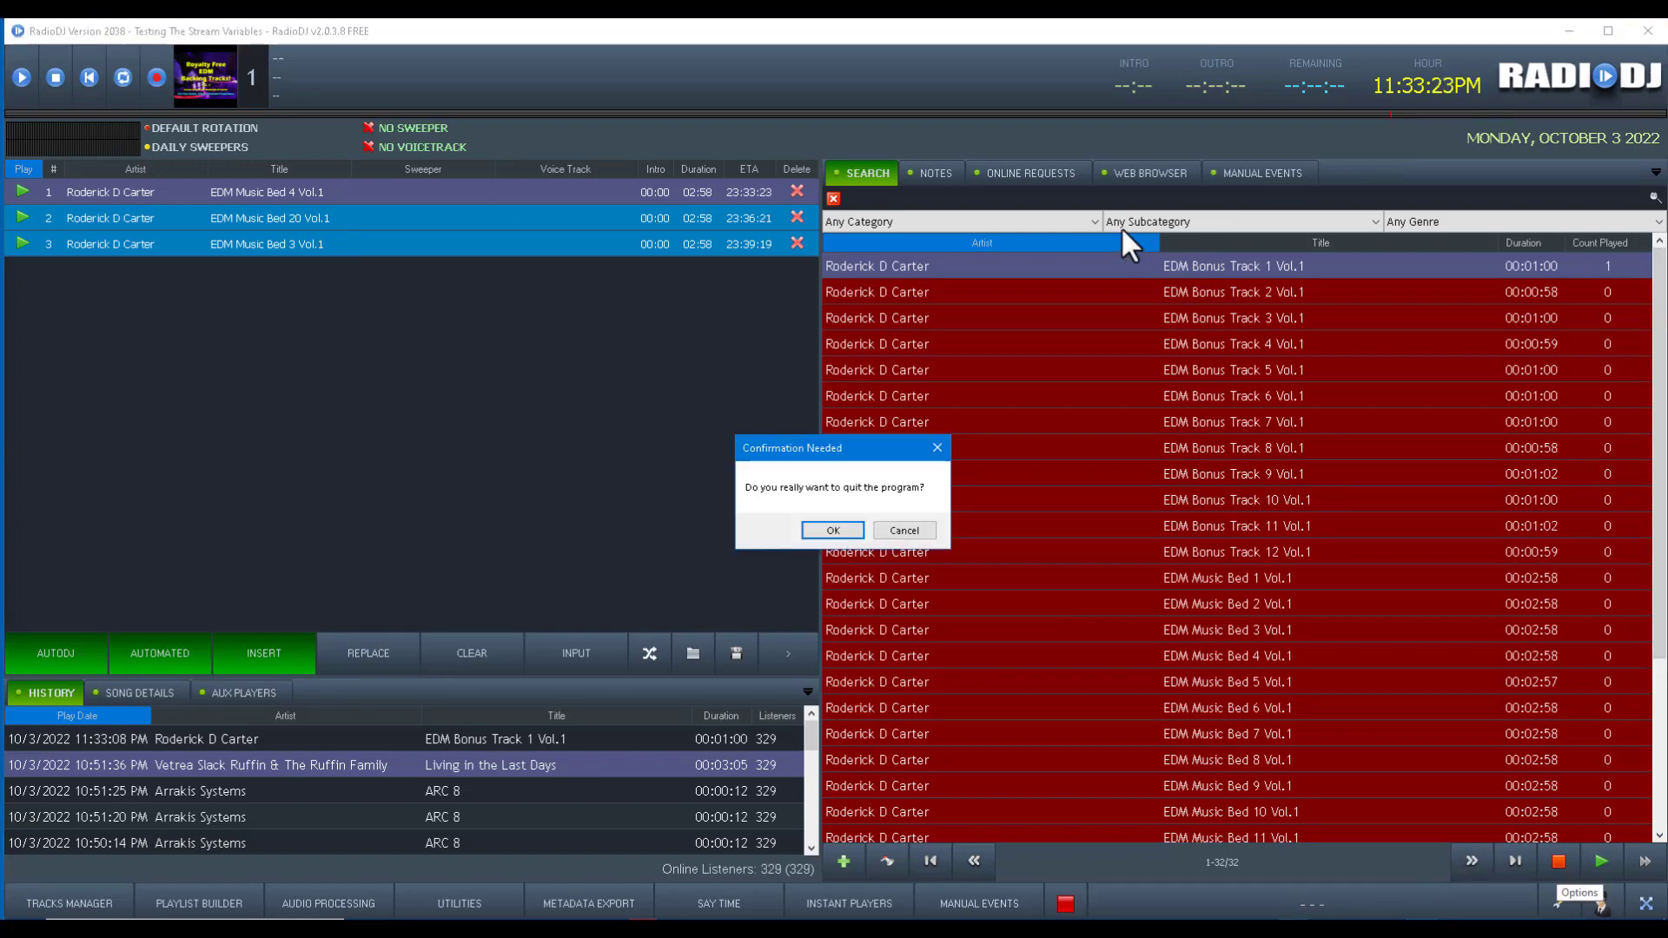
click(836, 531)
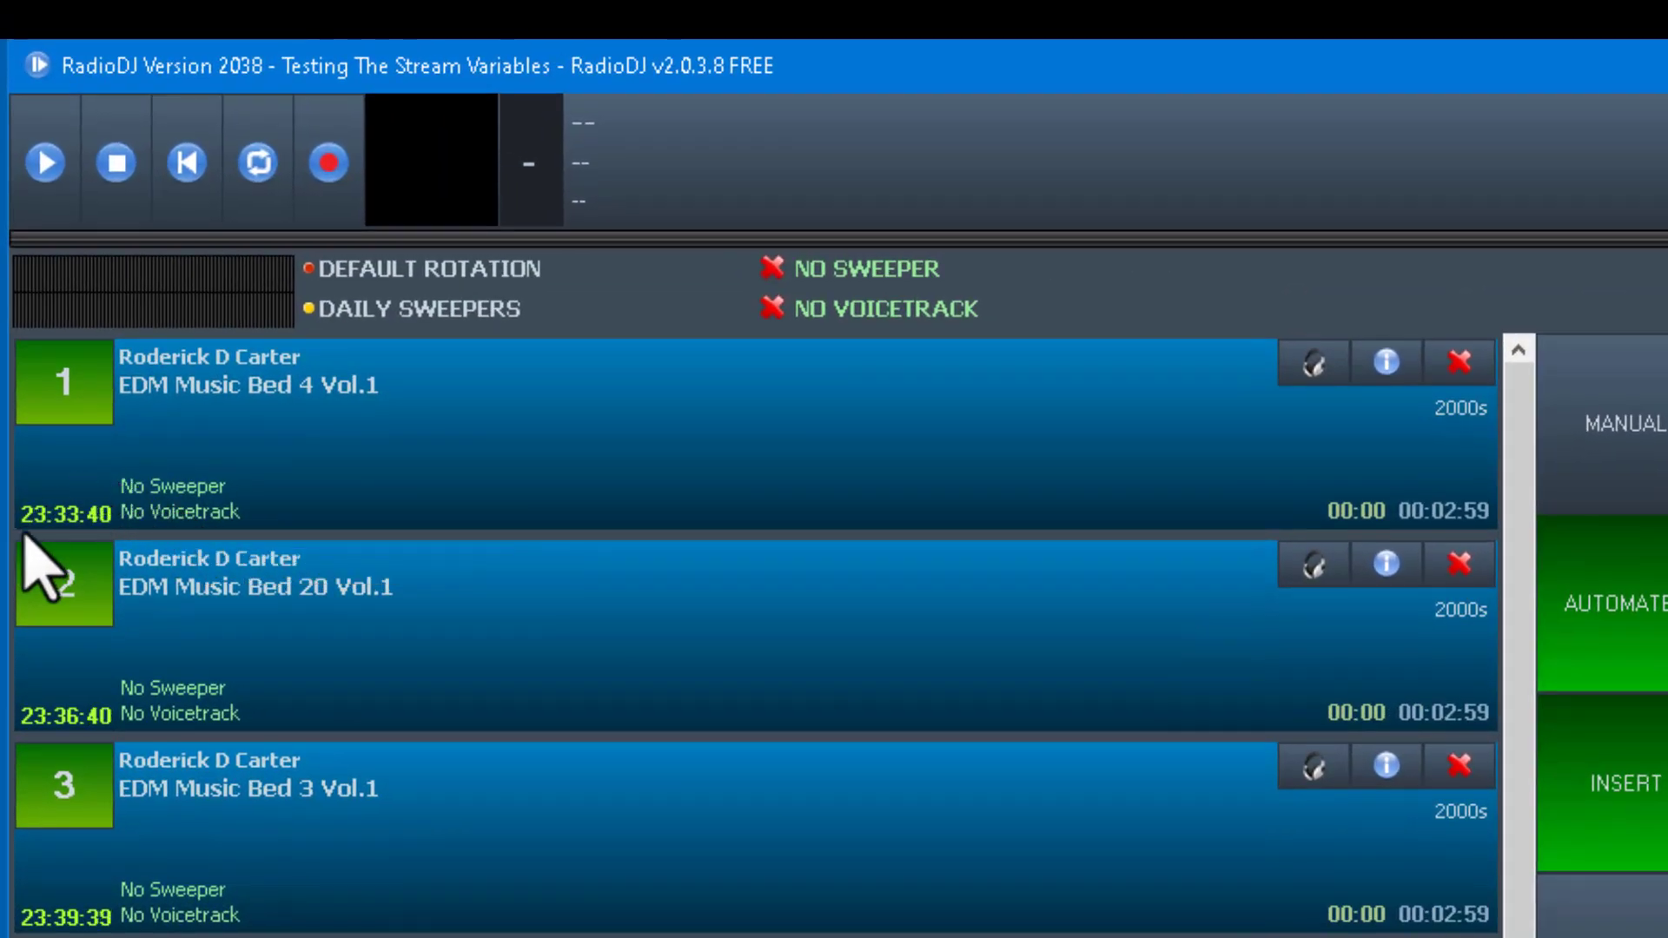
View the monitor control and track details of EDM Music Bed 4 Vol.1 in the first playlist slot, then close the details
click(1315, 365)
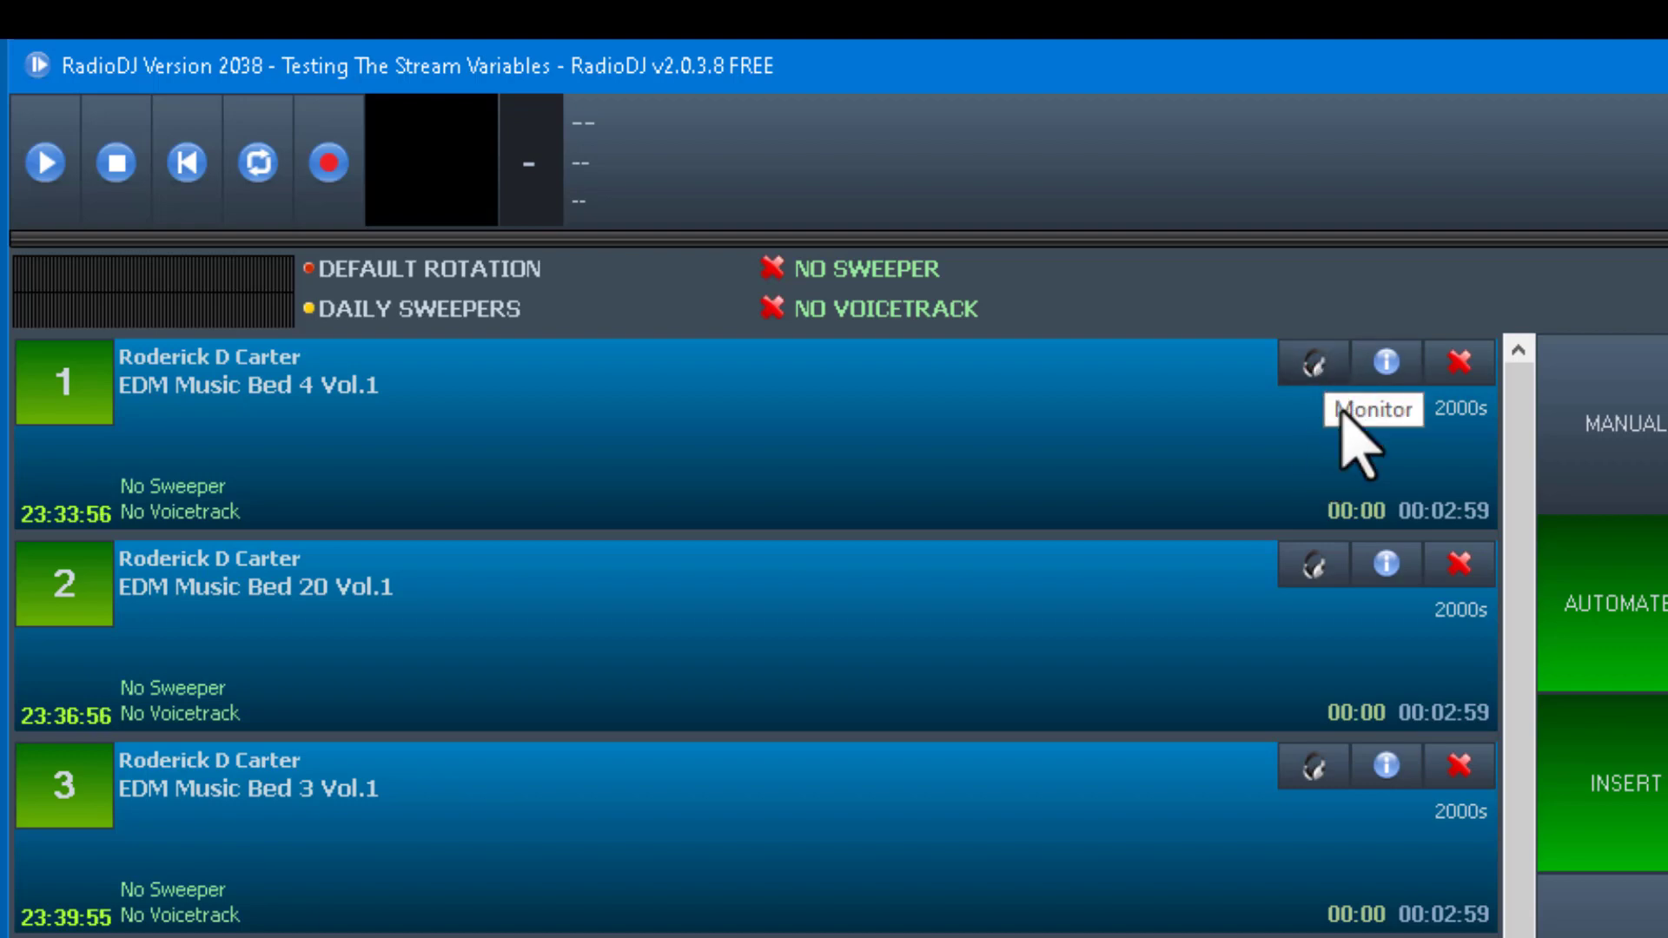
click(1387, 363)
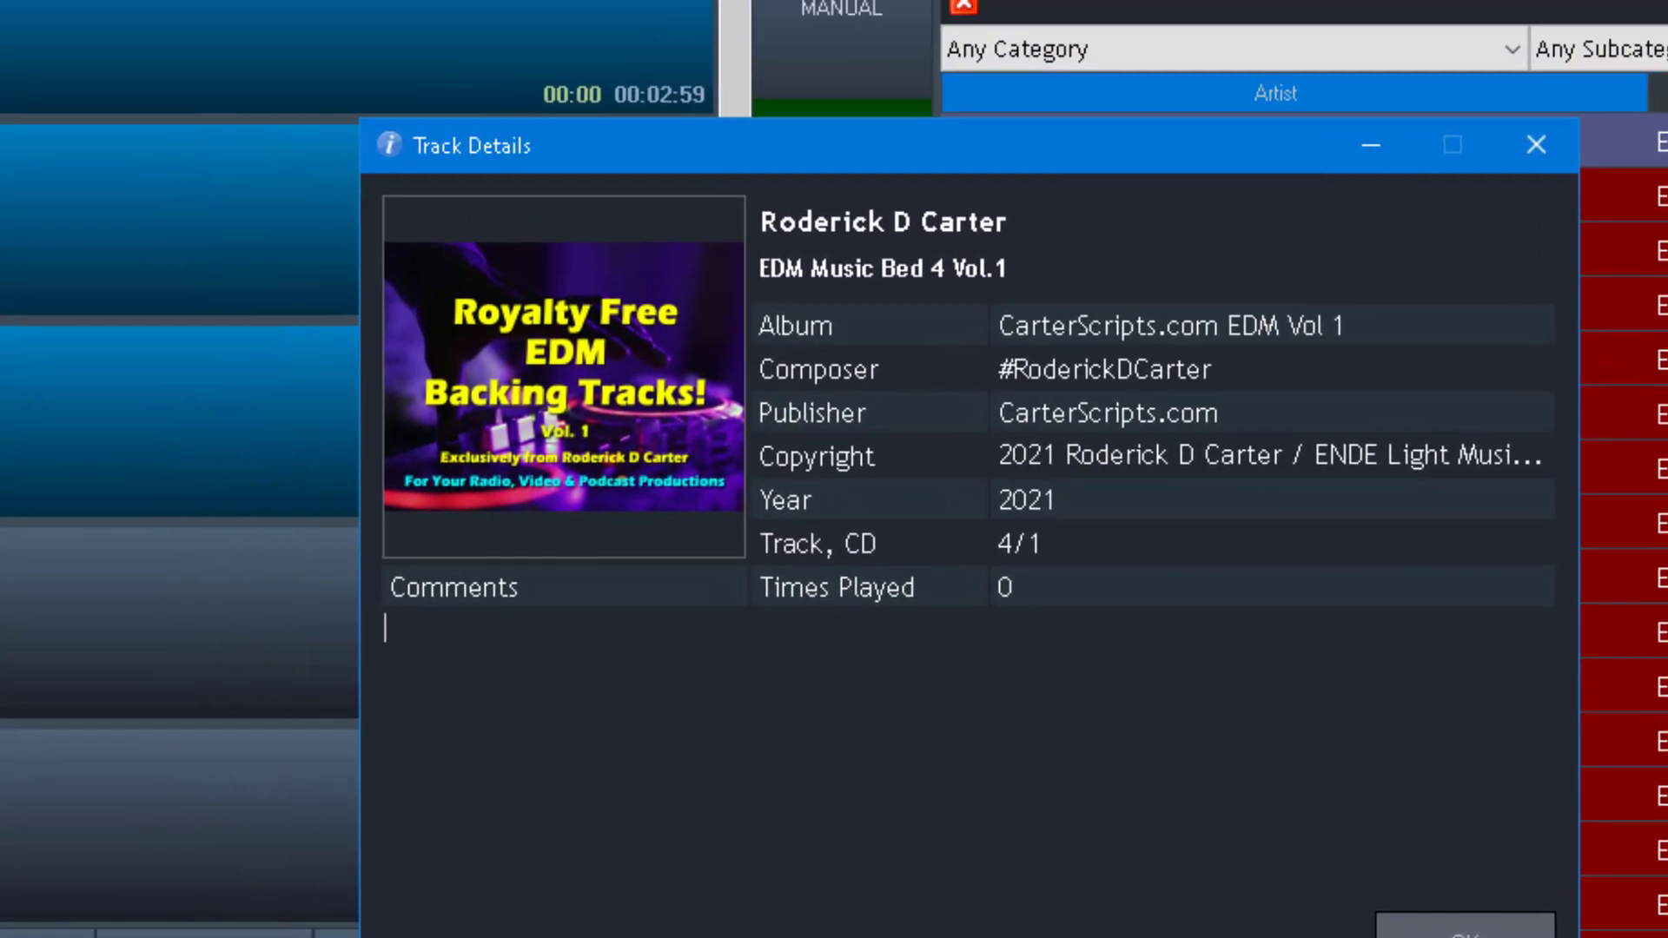
click(1466, 935)
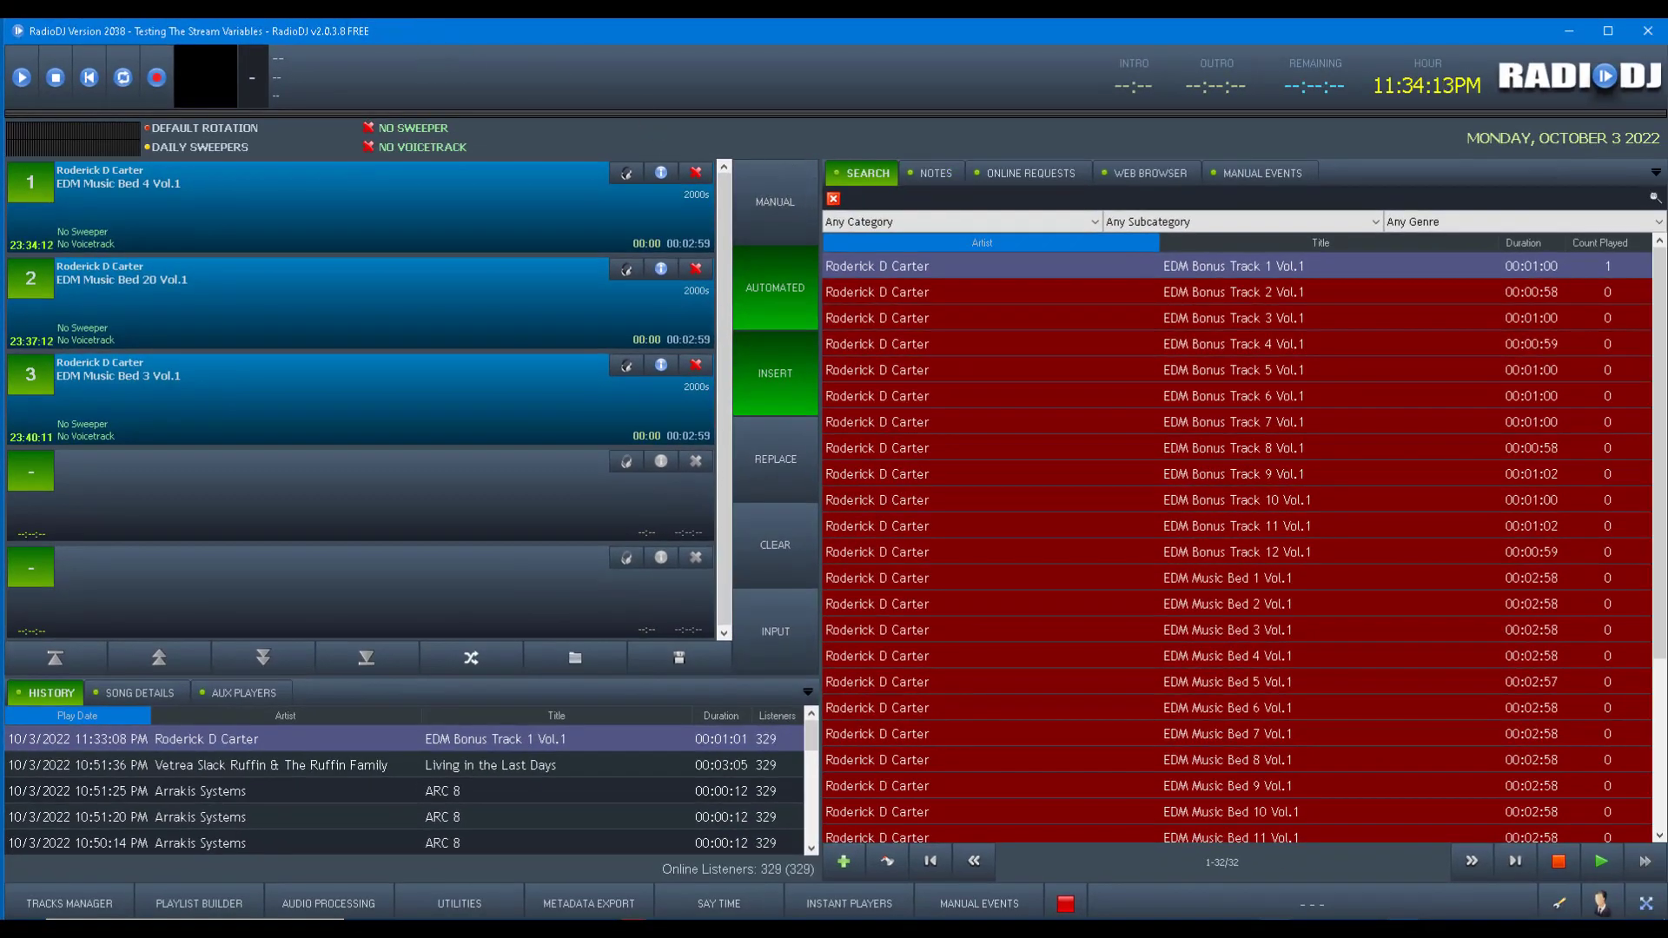
Look at the Cart Players window and close it, then view the Aux Players, Song Details and History plugins
drag(2, 541, 1056, 278)
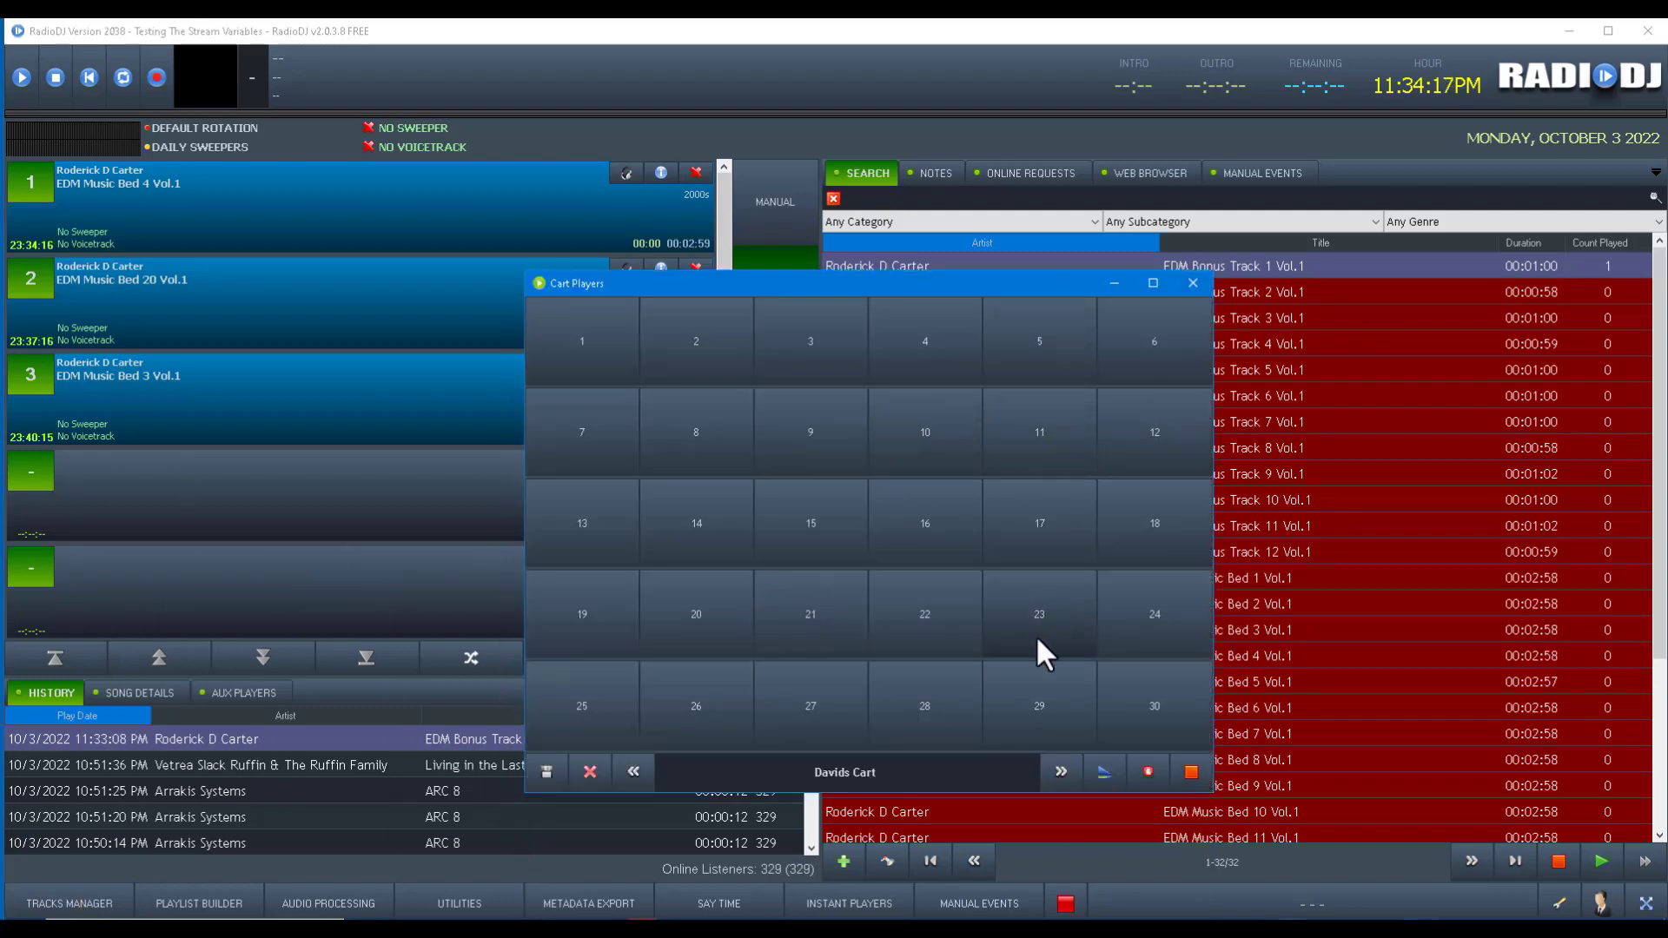
click(1195, 280)
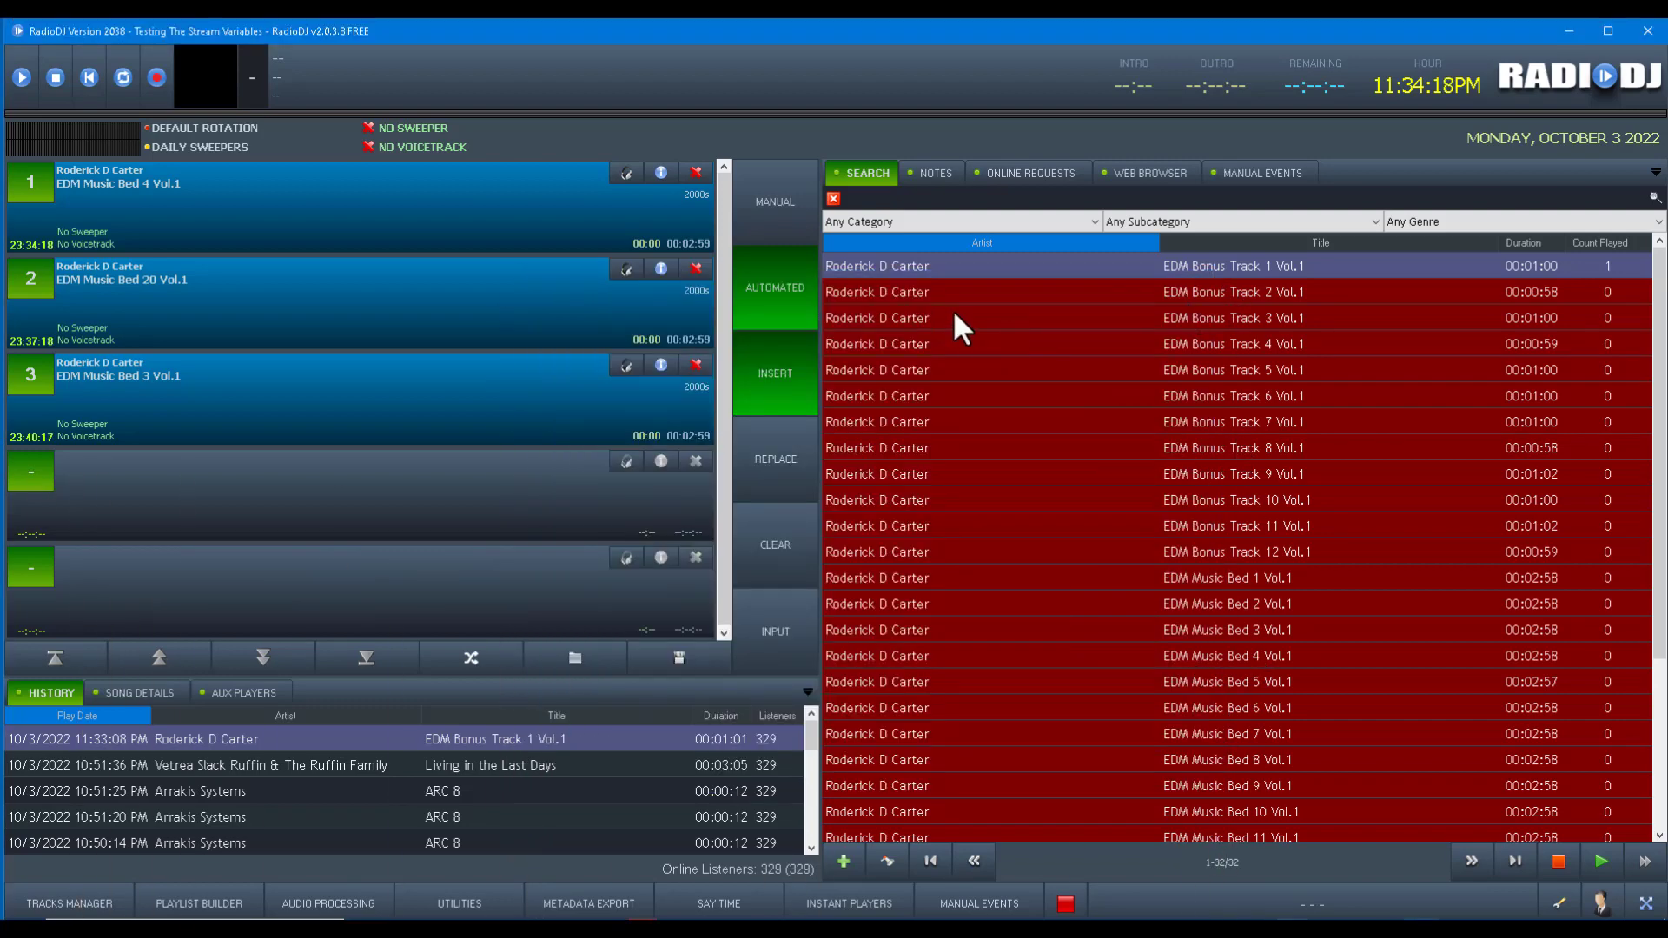
click(255, 691)
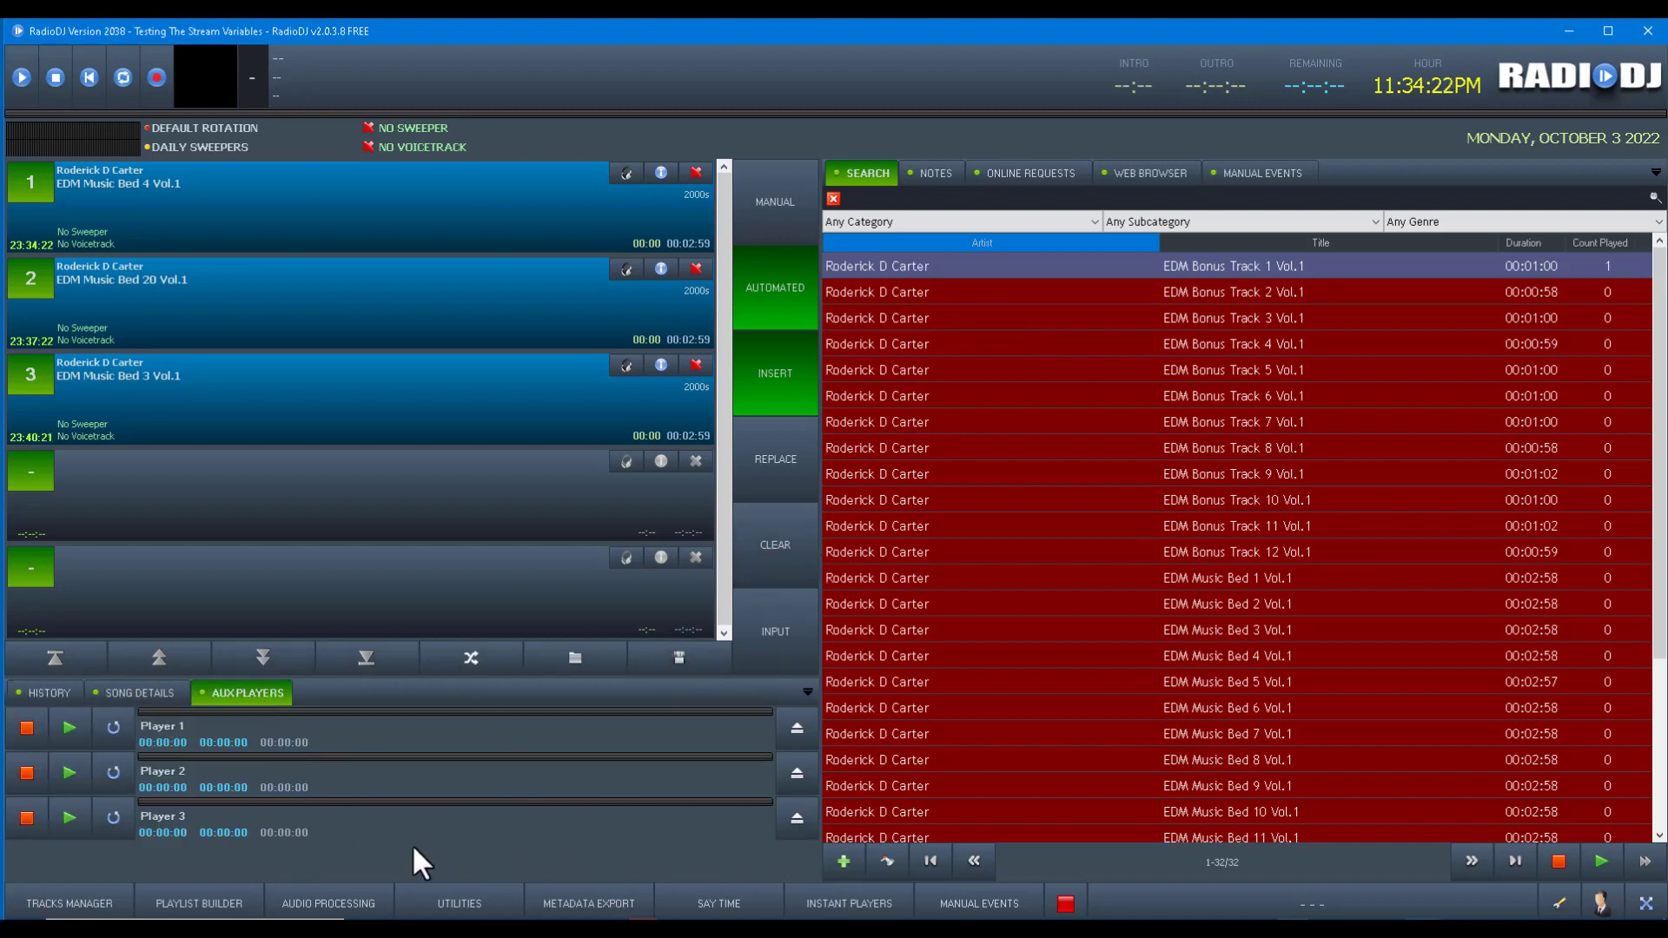
click(142, 700)
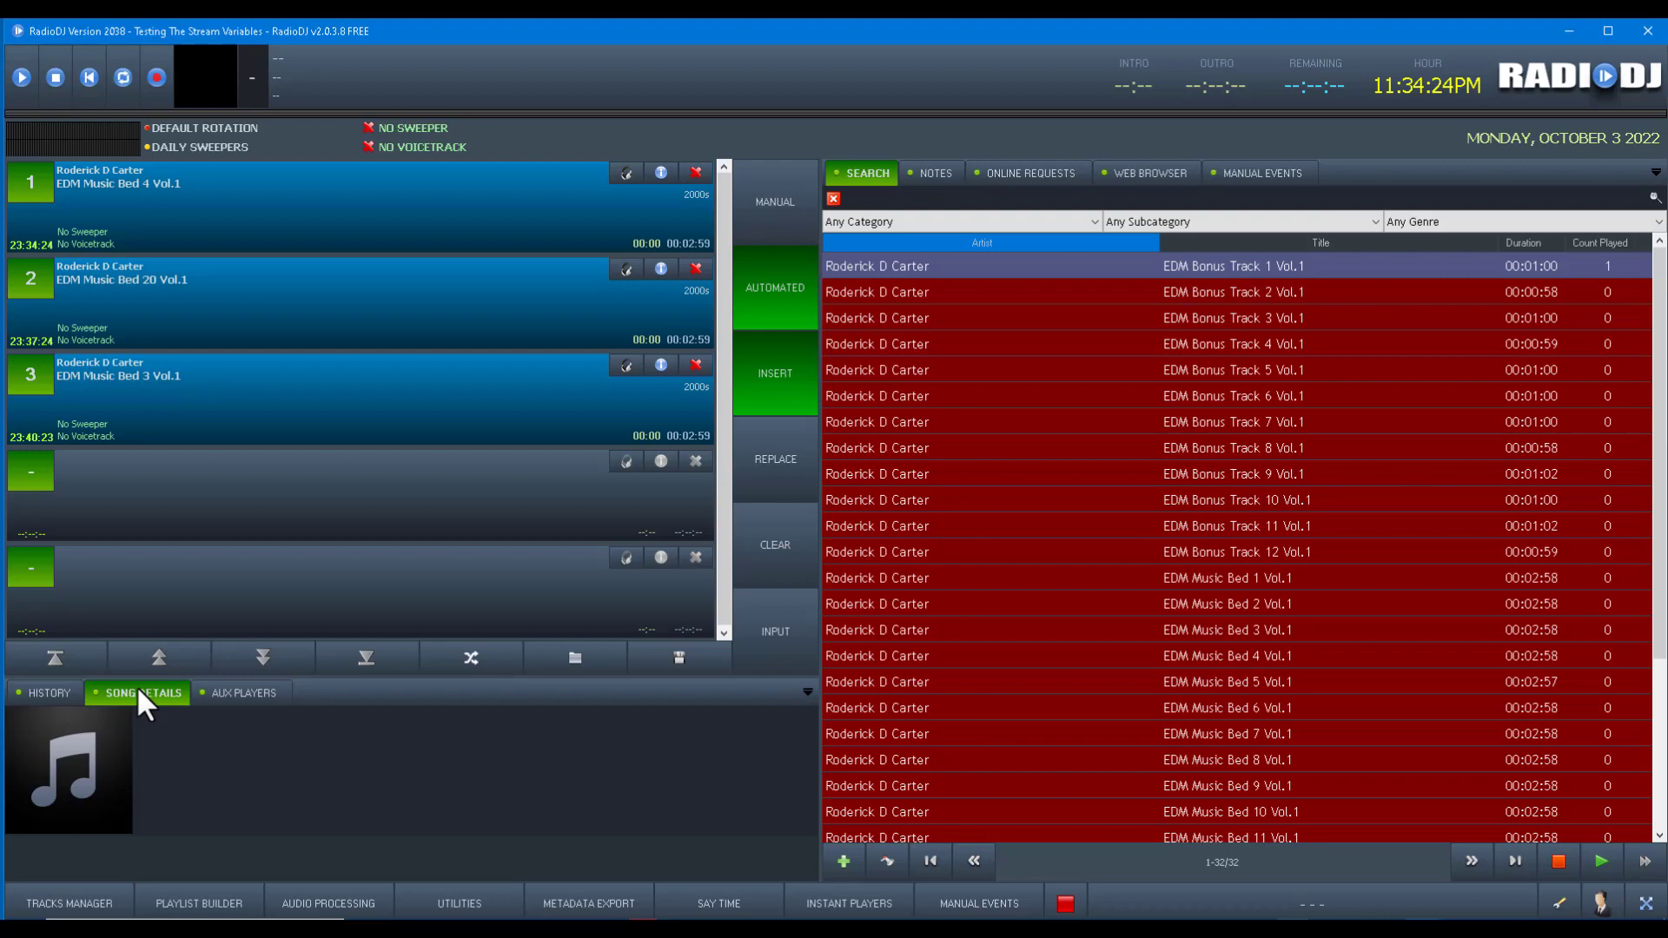
click(43, 690)
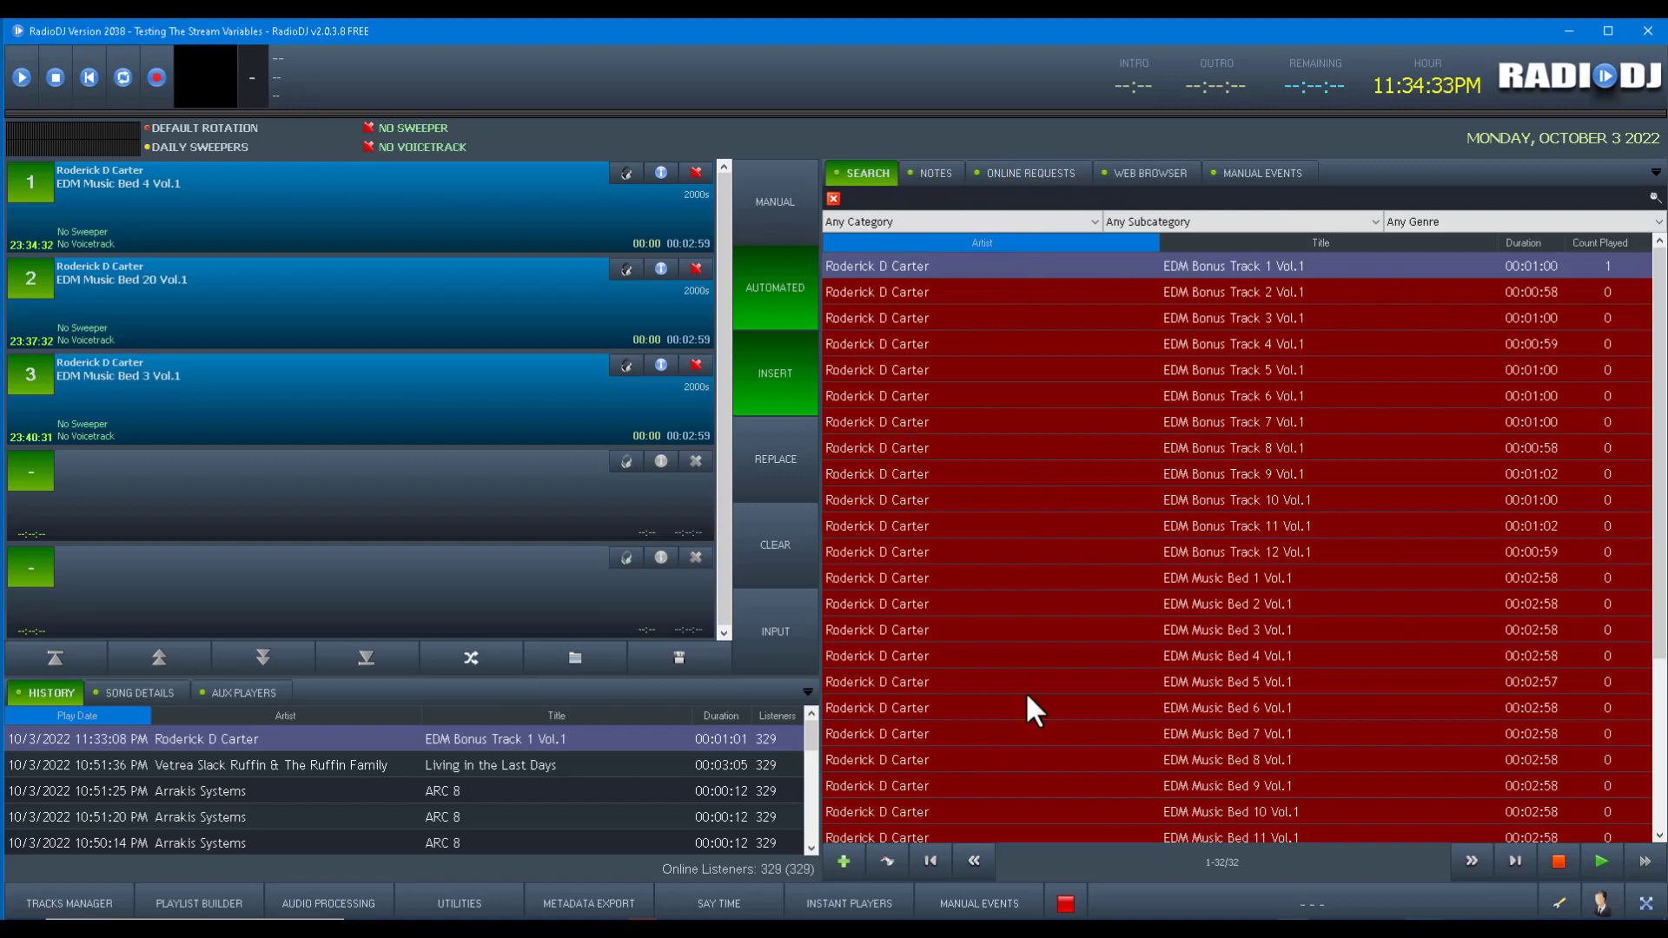
View the Notes, Online Requests, Web Browser and Manual Events plugins in the zone that holds Search
click(930, 166)
click(1036, 172)
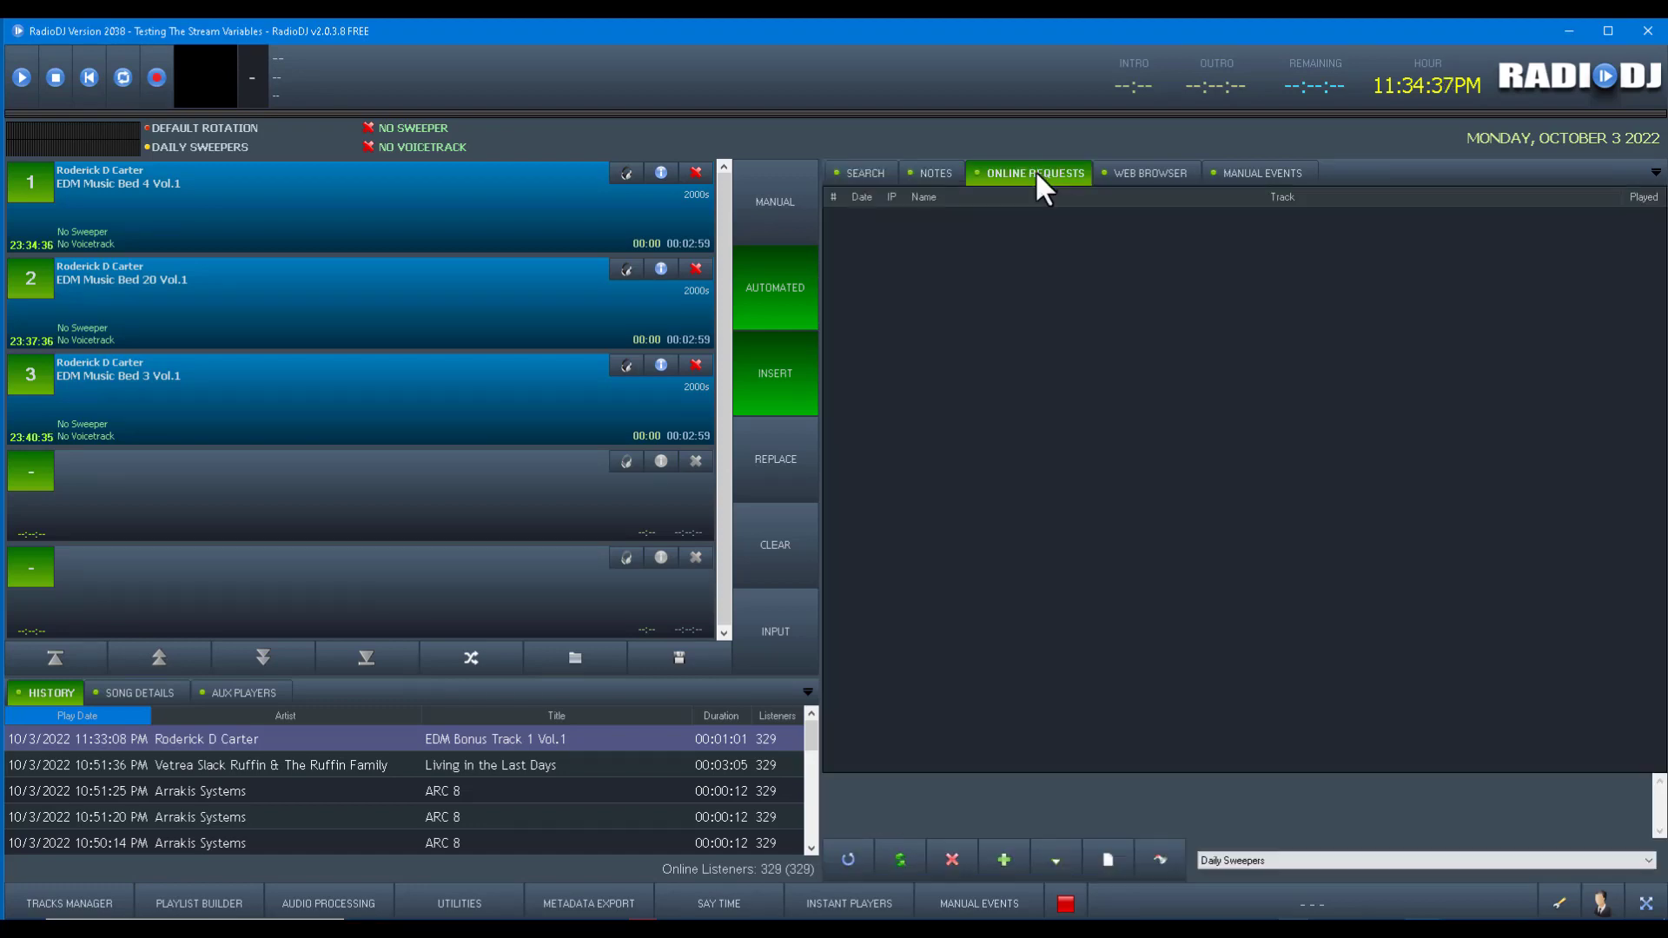
click(1133, 170)
click(1250, 174)
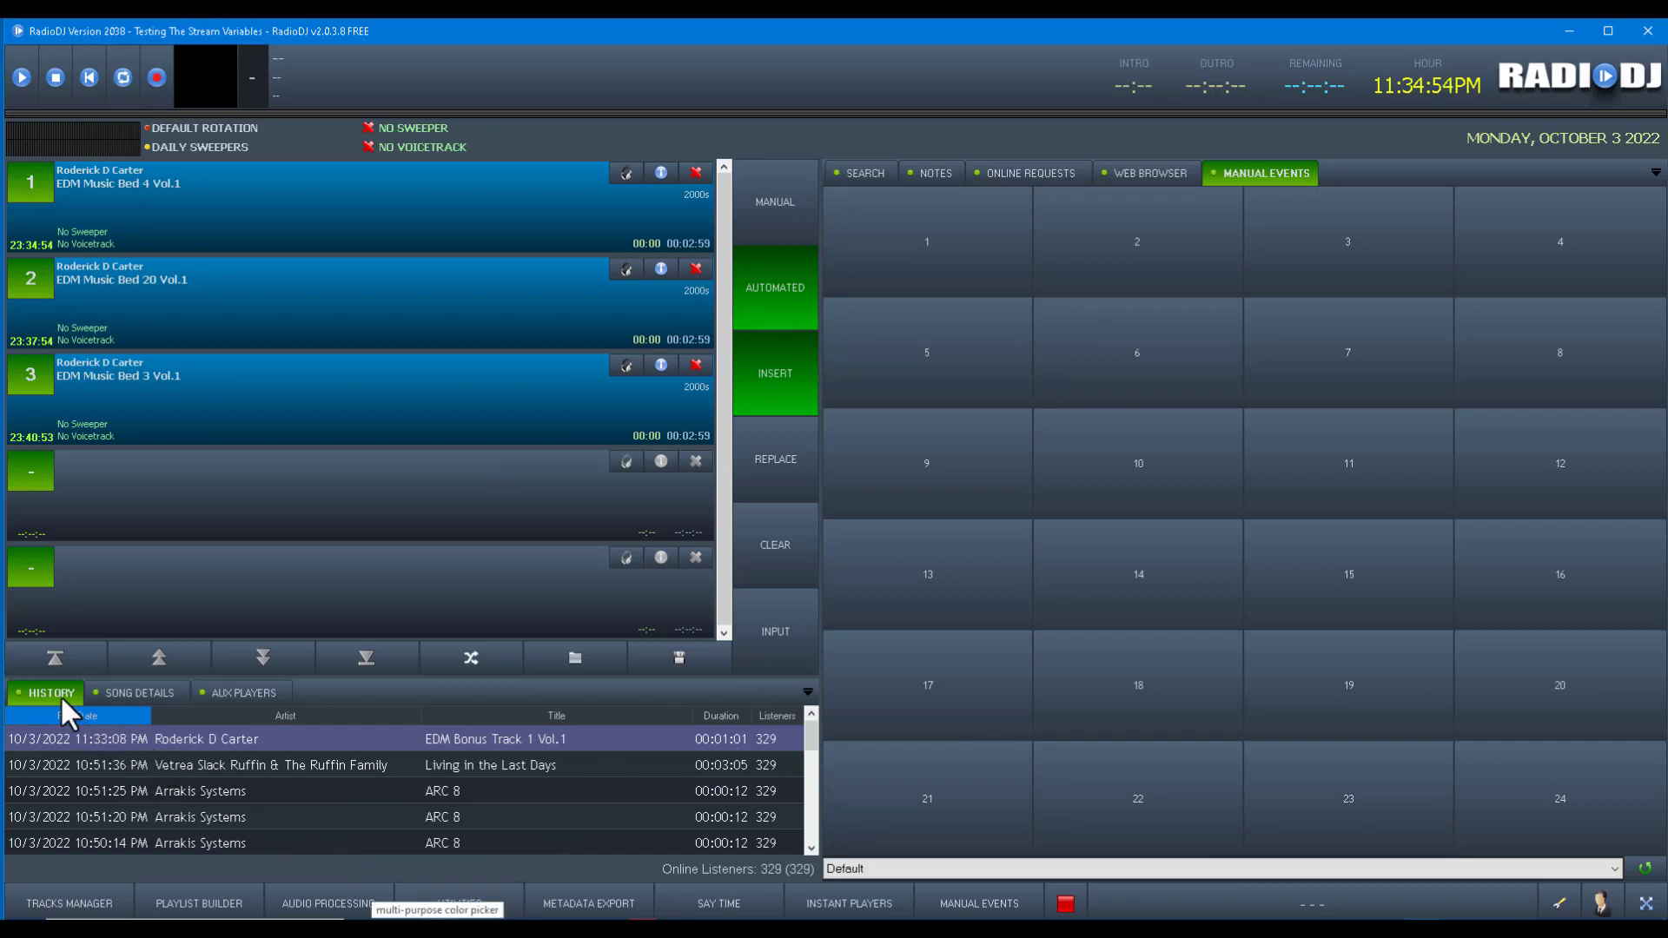
Change the History plugin's zone to the one that holds Search, then close the plugin and configuration windows
click(1575, 905)
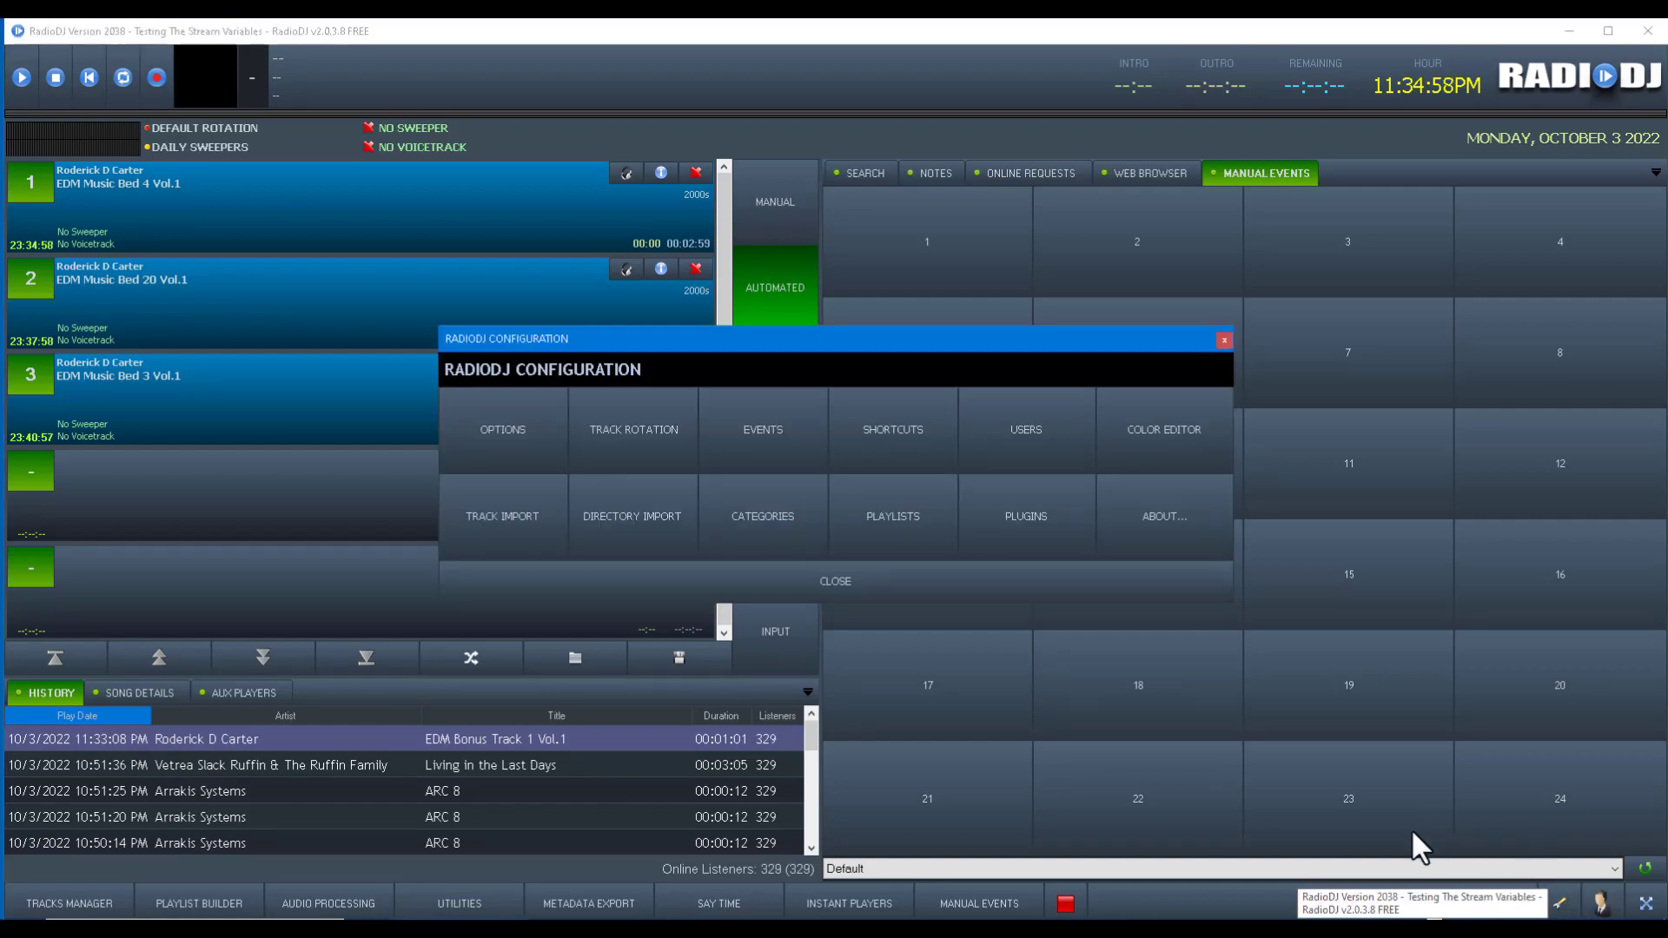
click(1034, 515)
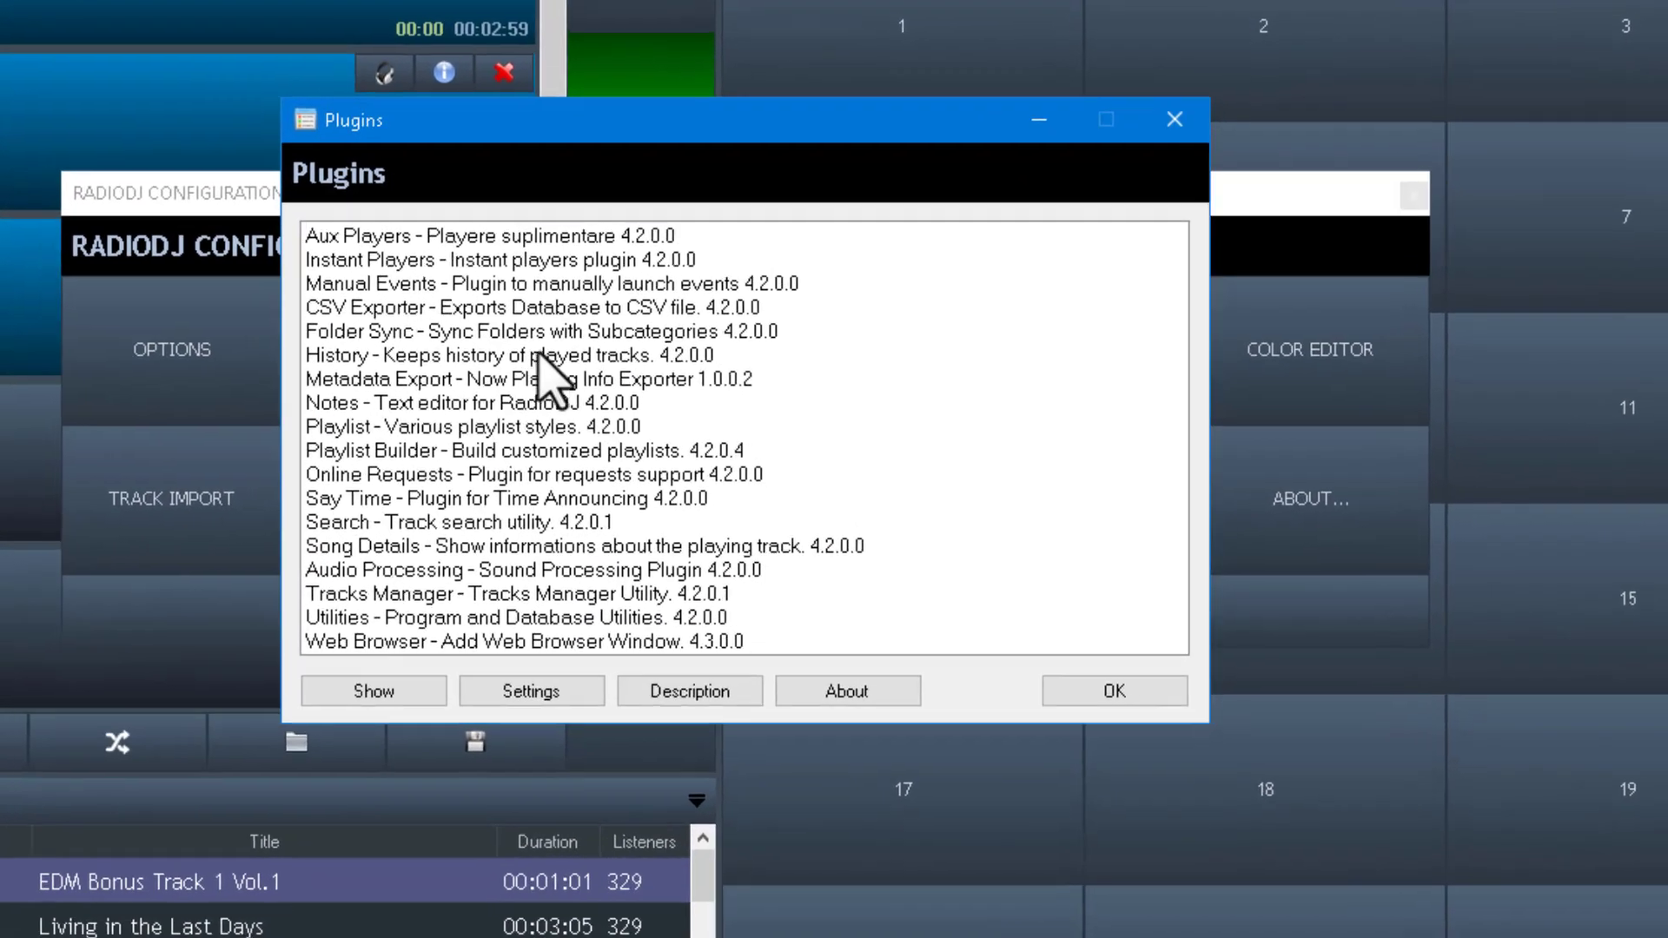
double_click(395, 356)
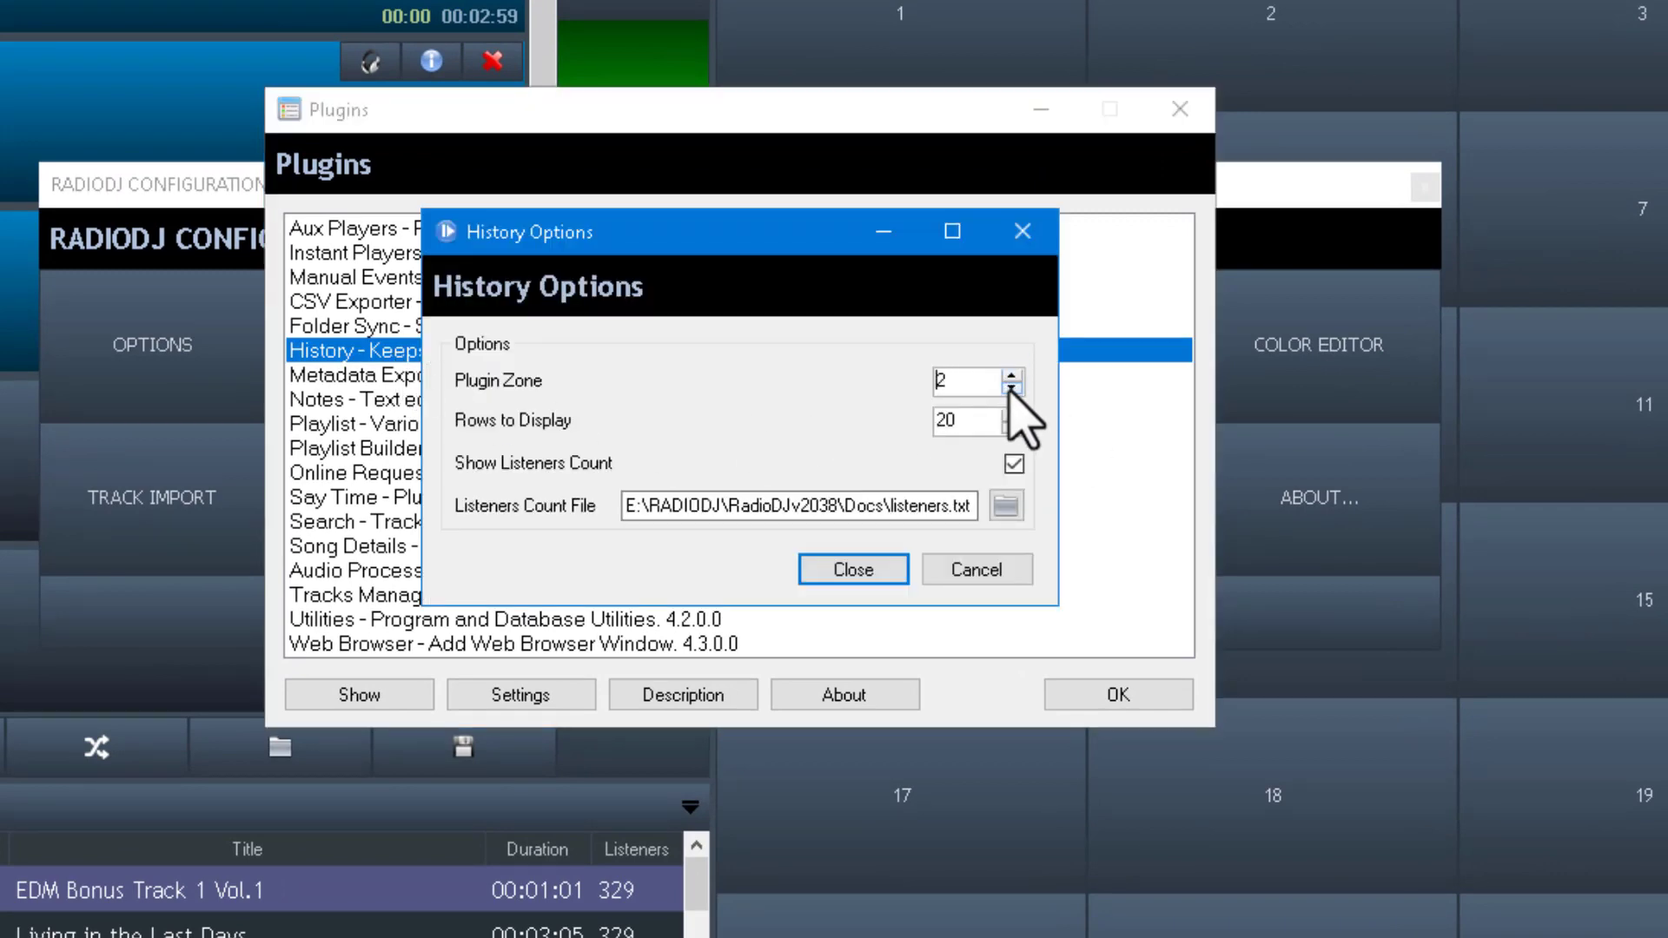
click(856, 574)
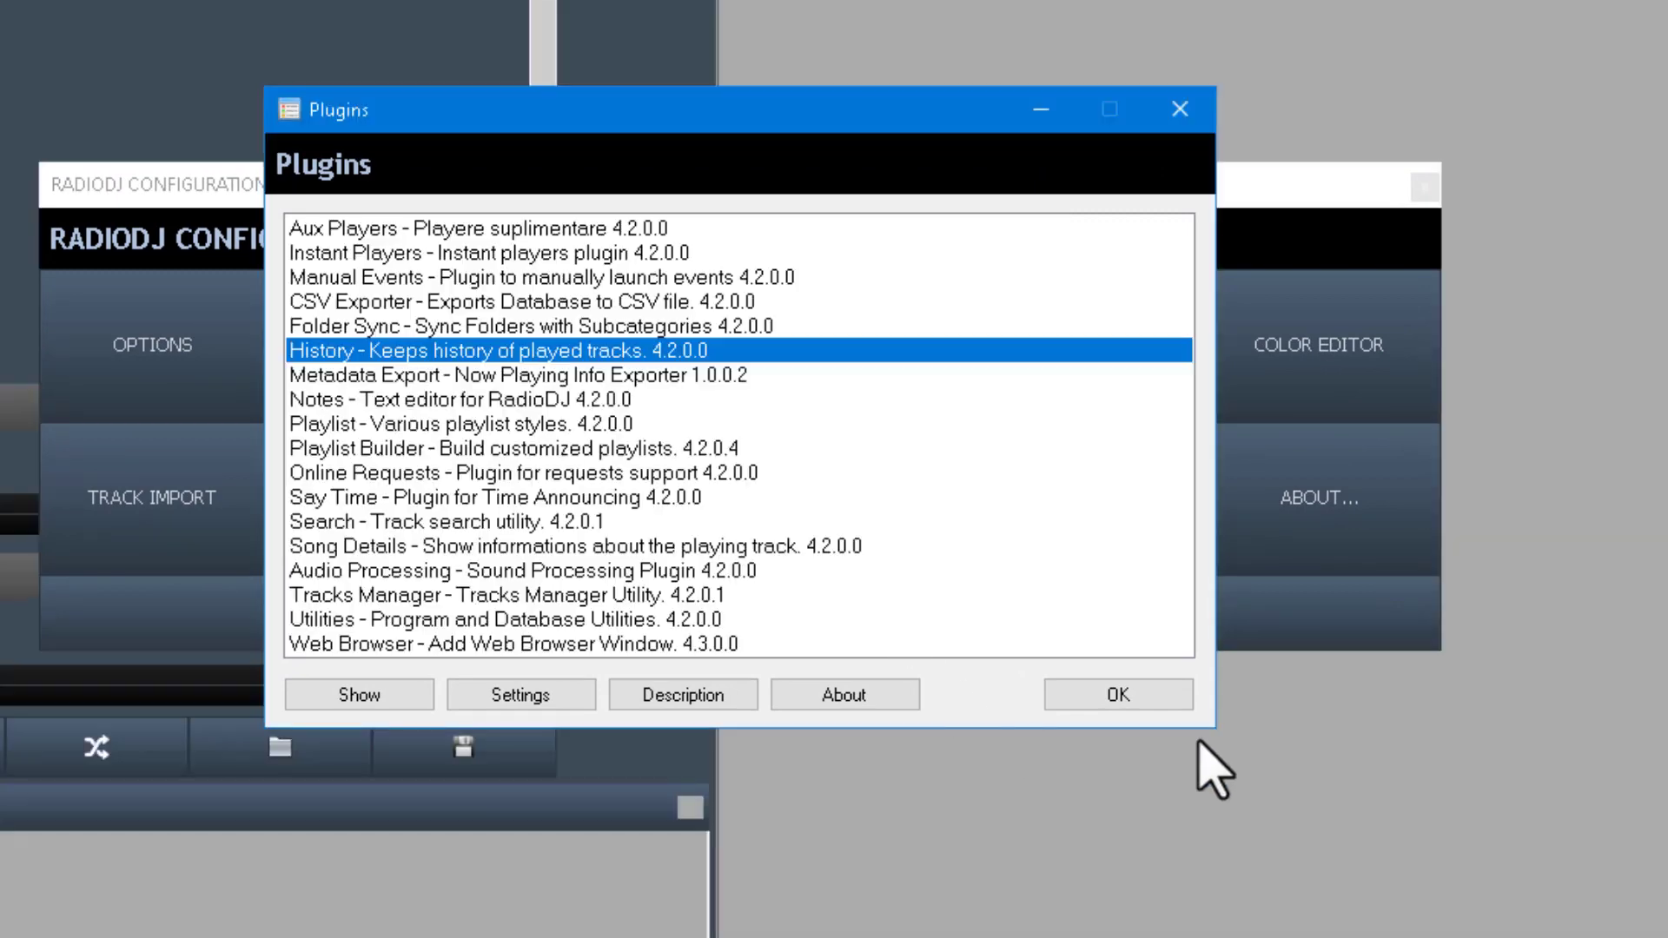
click(1123, 698)
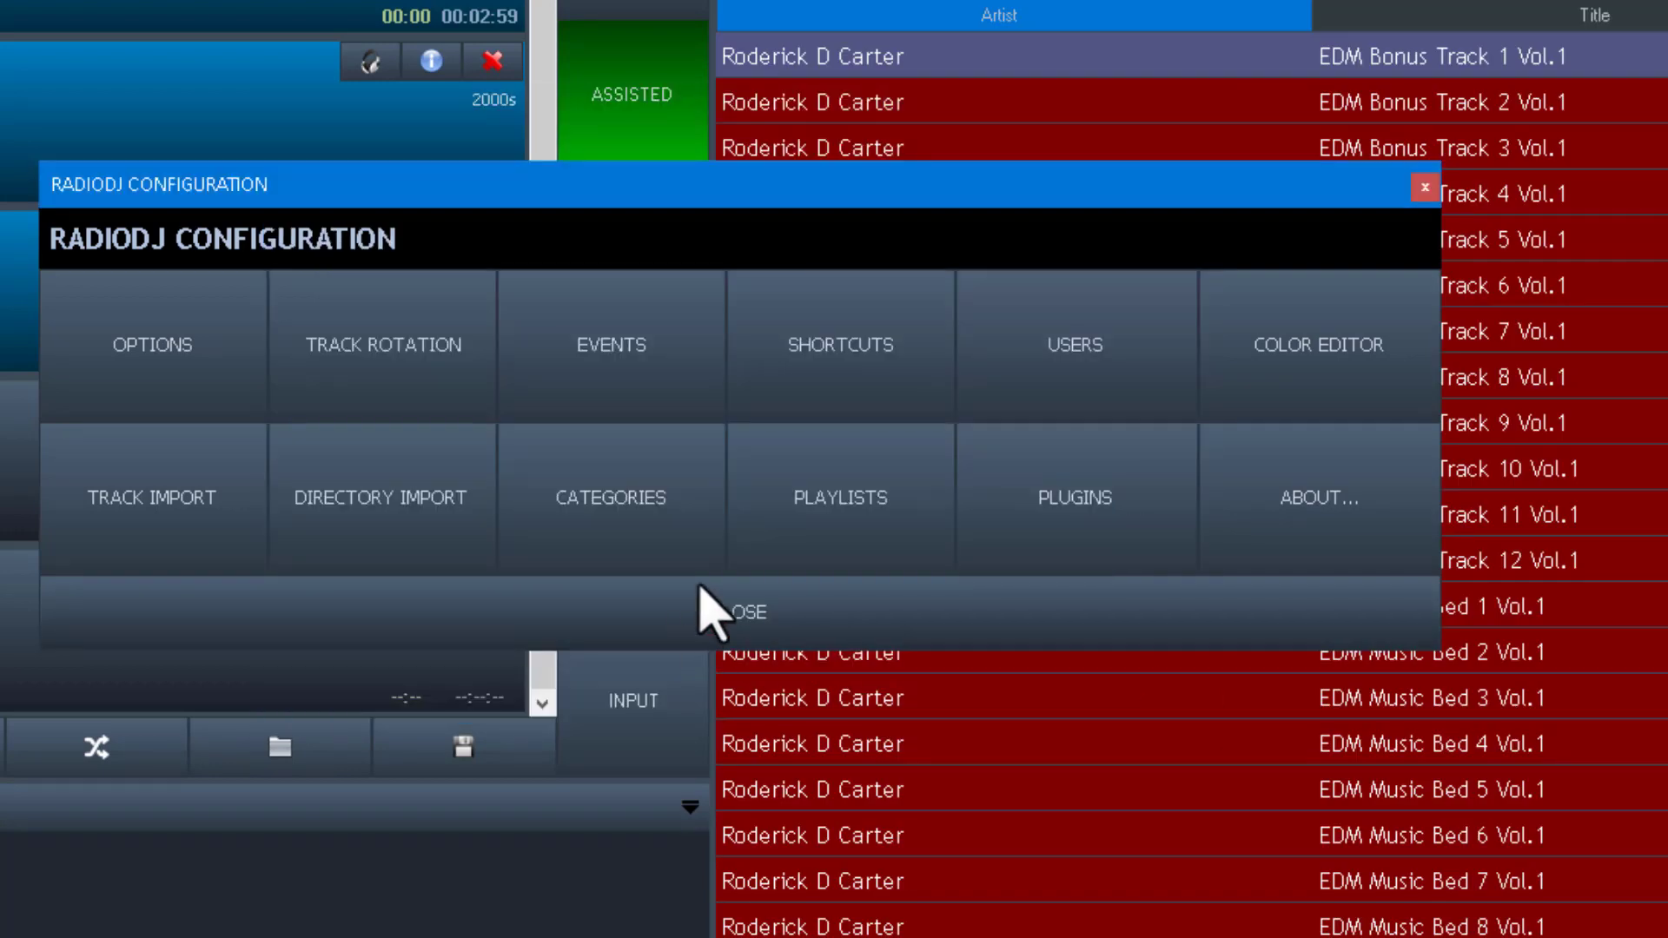
click(730, 616)
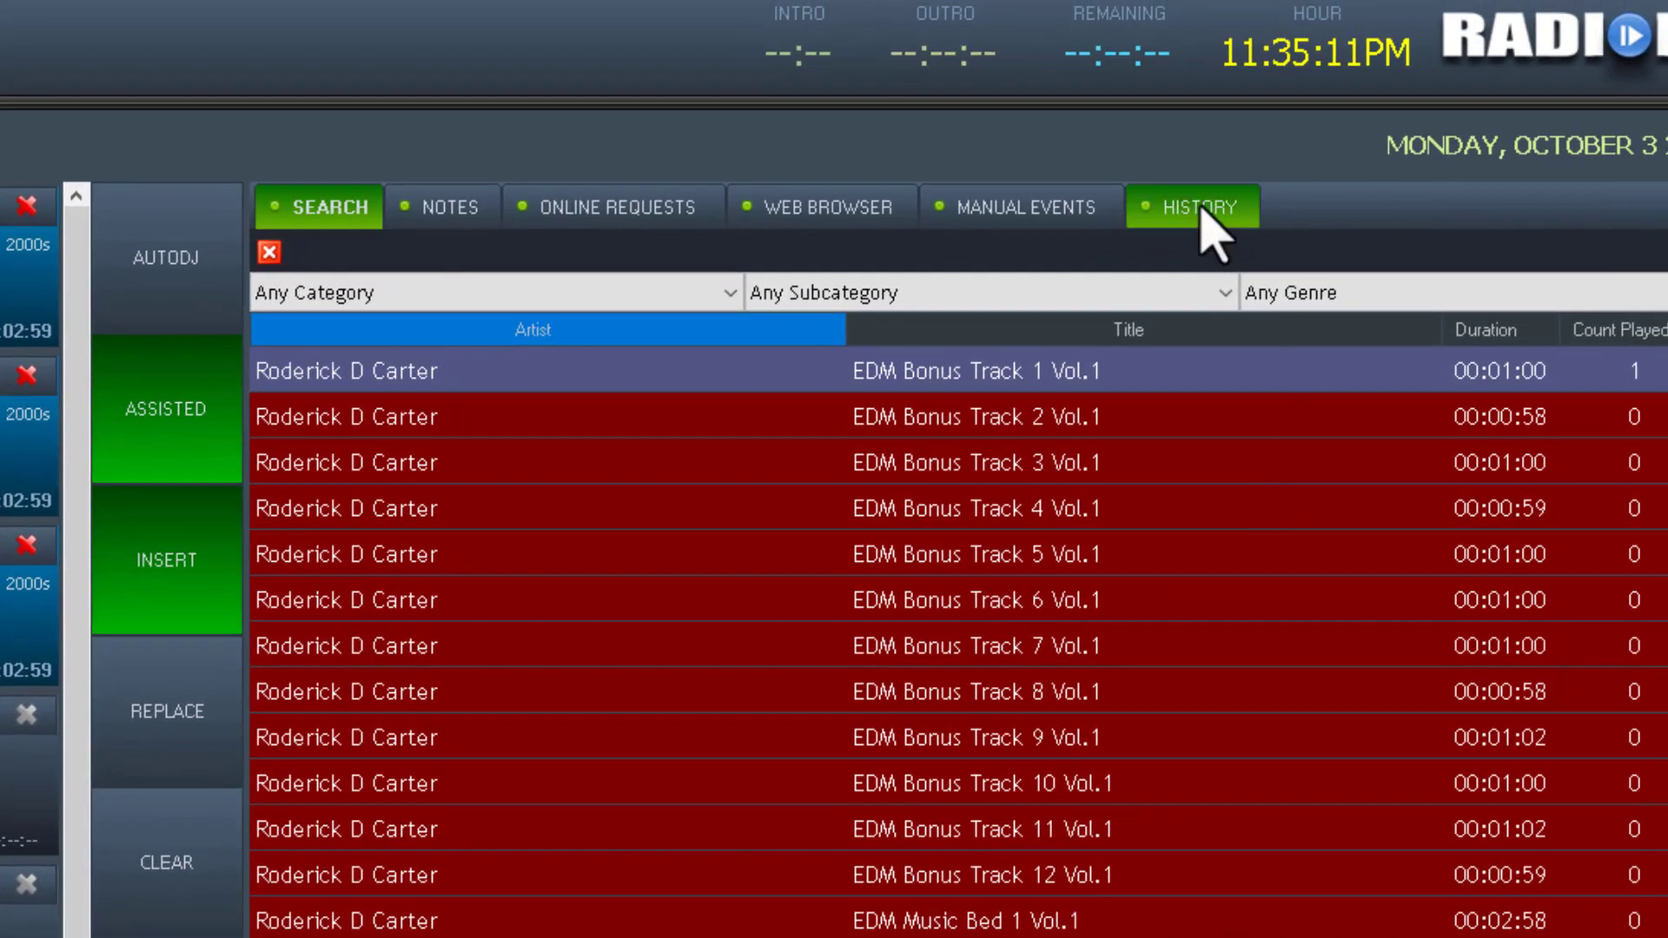
Show History and reorder it directly after Search, then view the Aux Players and Song Details plugins below the playlist
click(1202, 211)
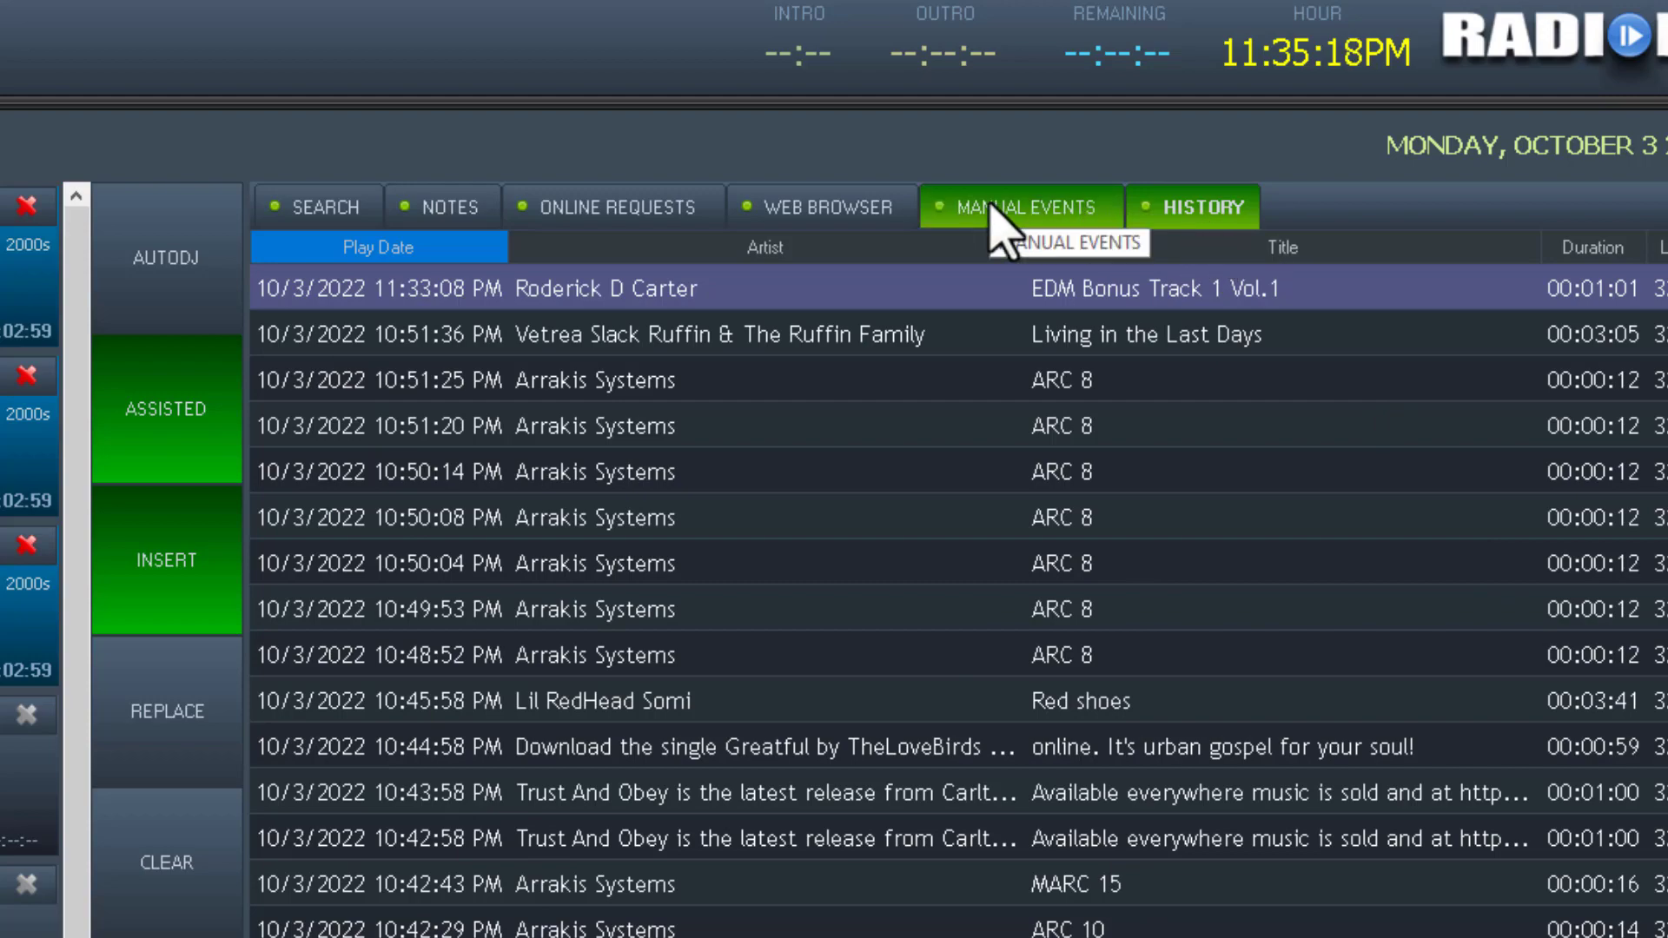
drag(1189, 215, 480, 212)
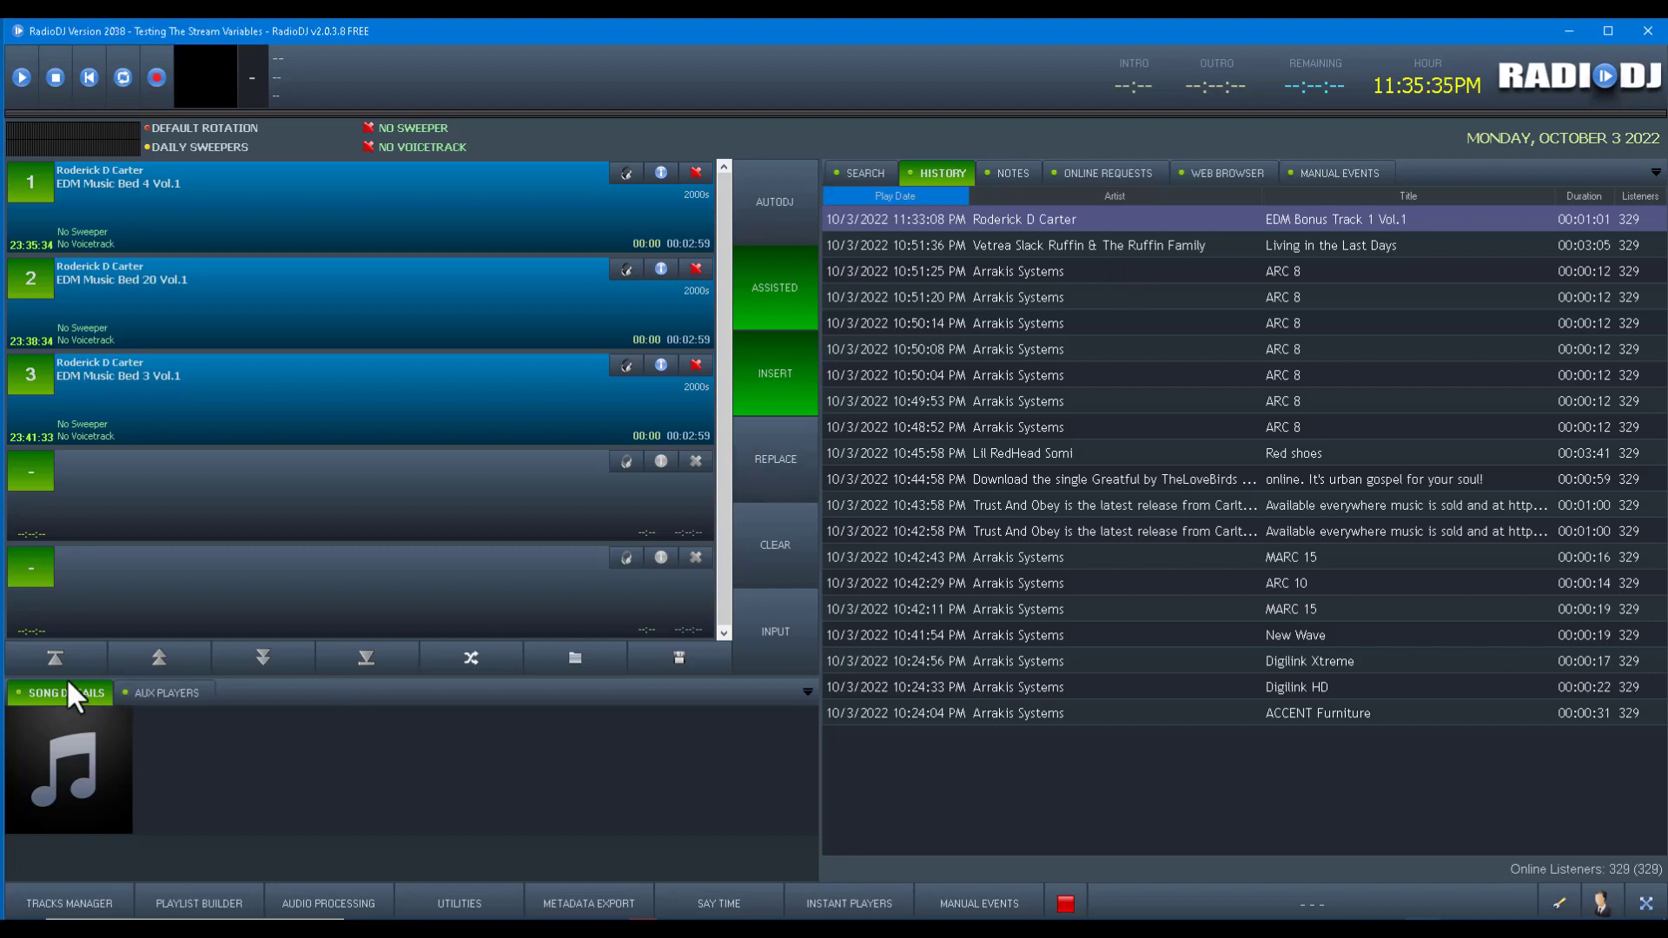
click(168, 693)
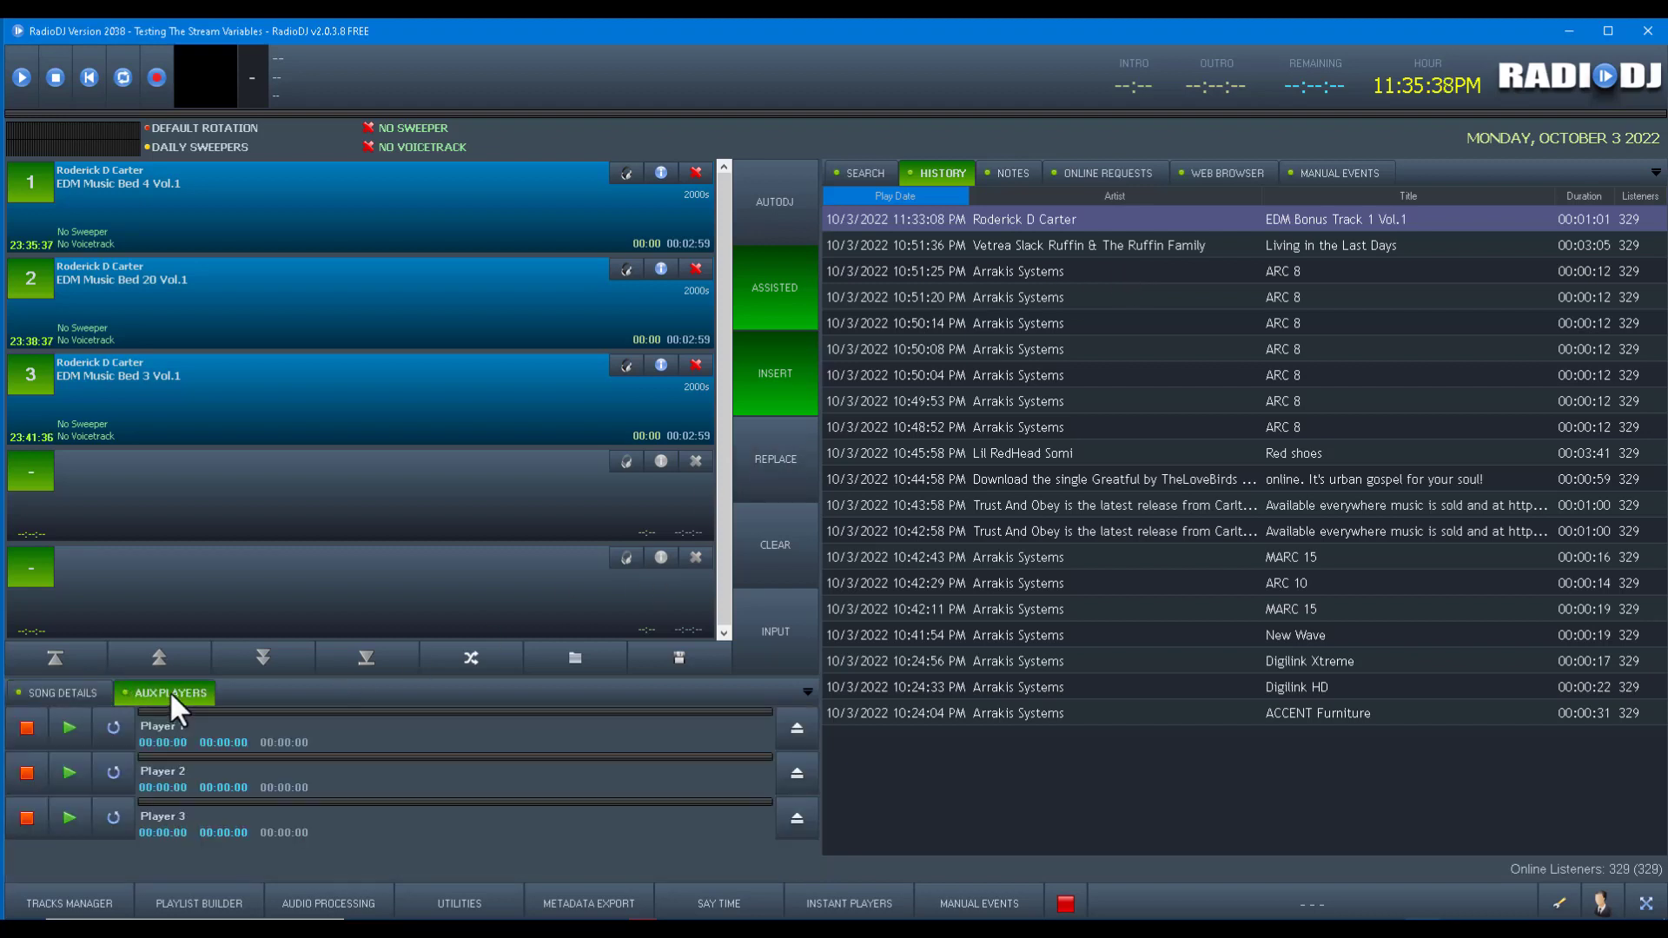
click(54, 688)
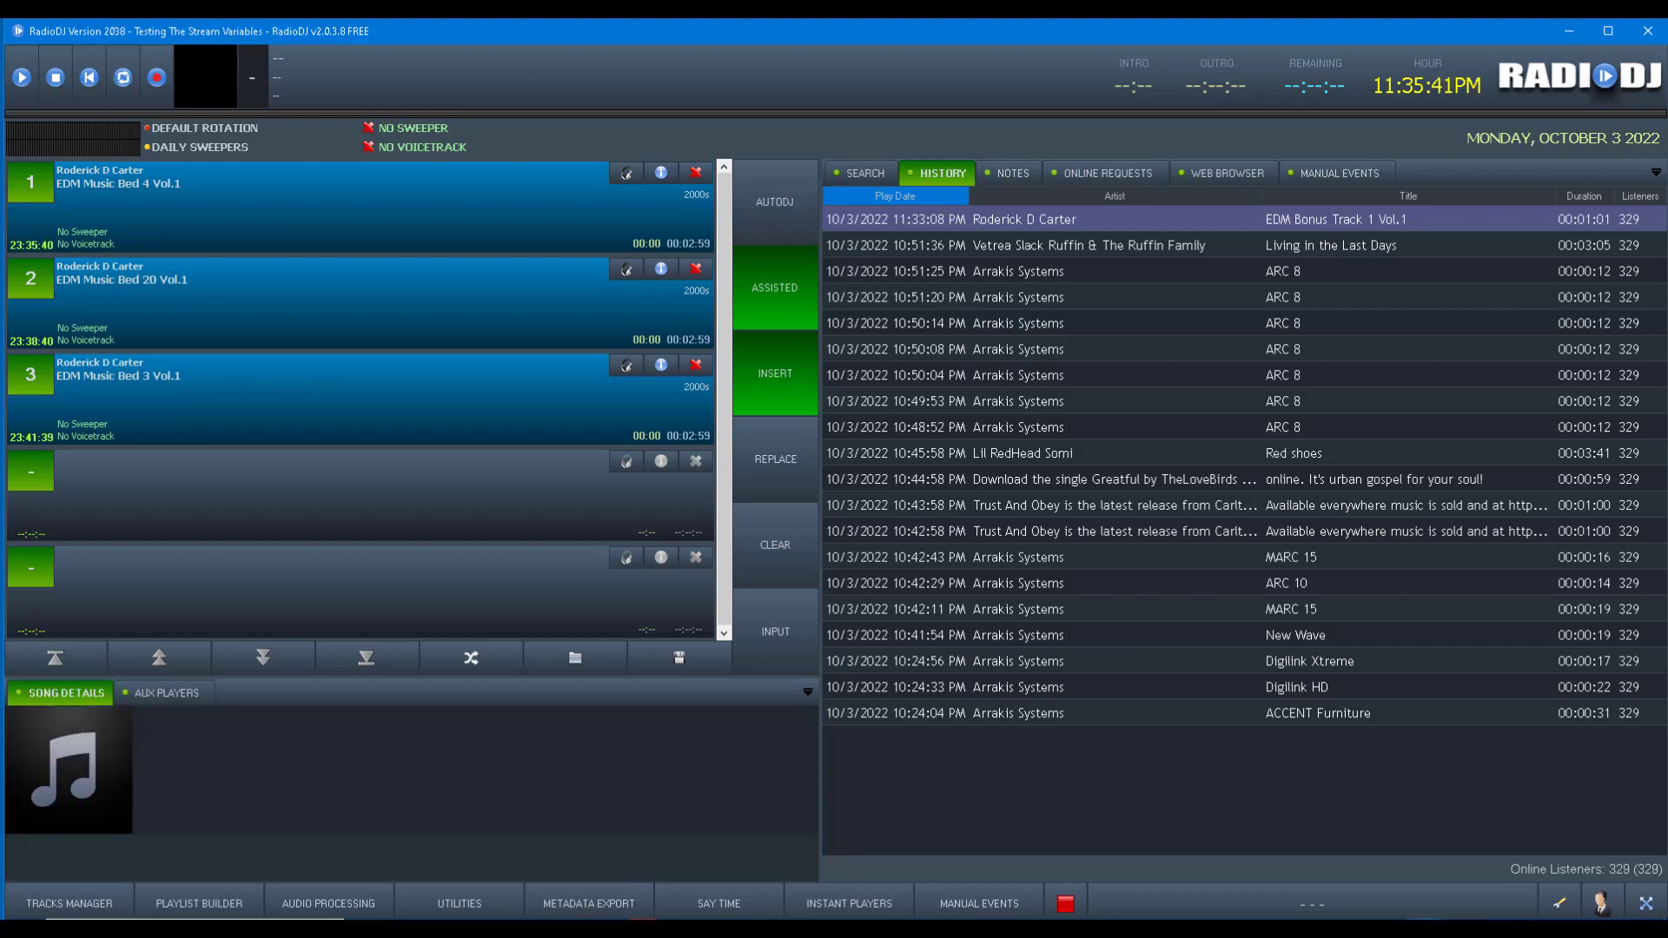
Change the Song Details plugin's zone to the one that holds Search and save its options
click(1560, 904)
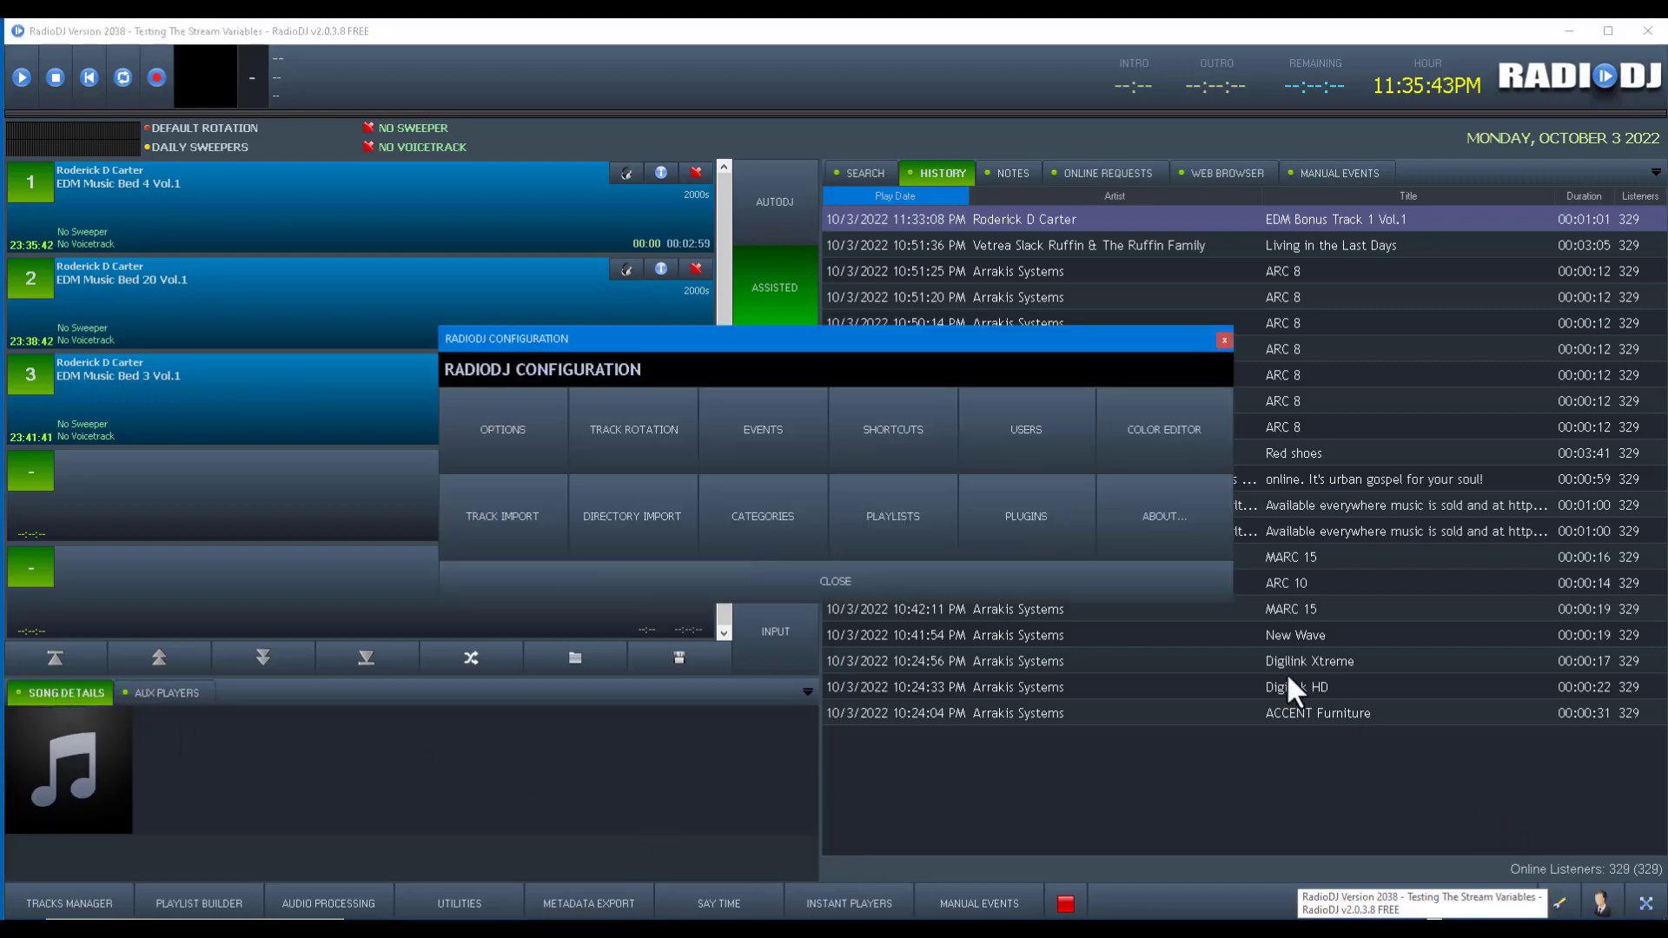
click(1025, 516)
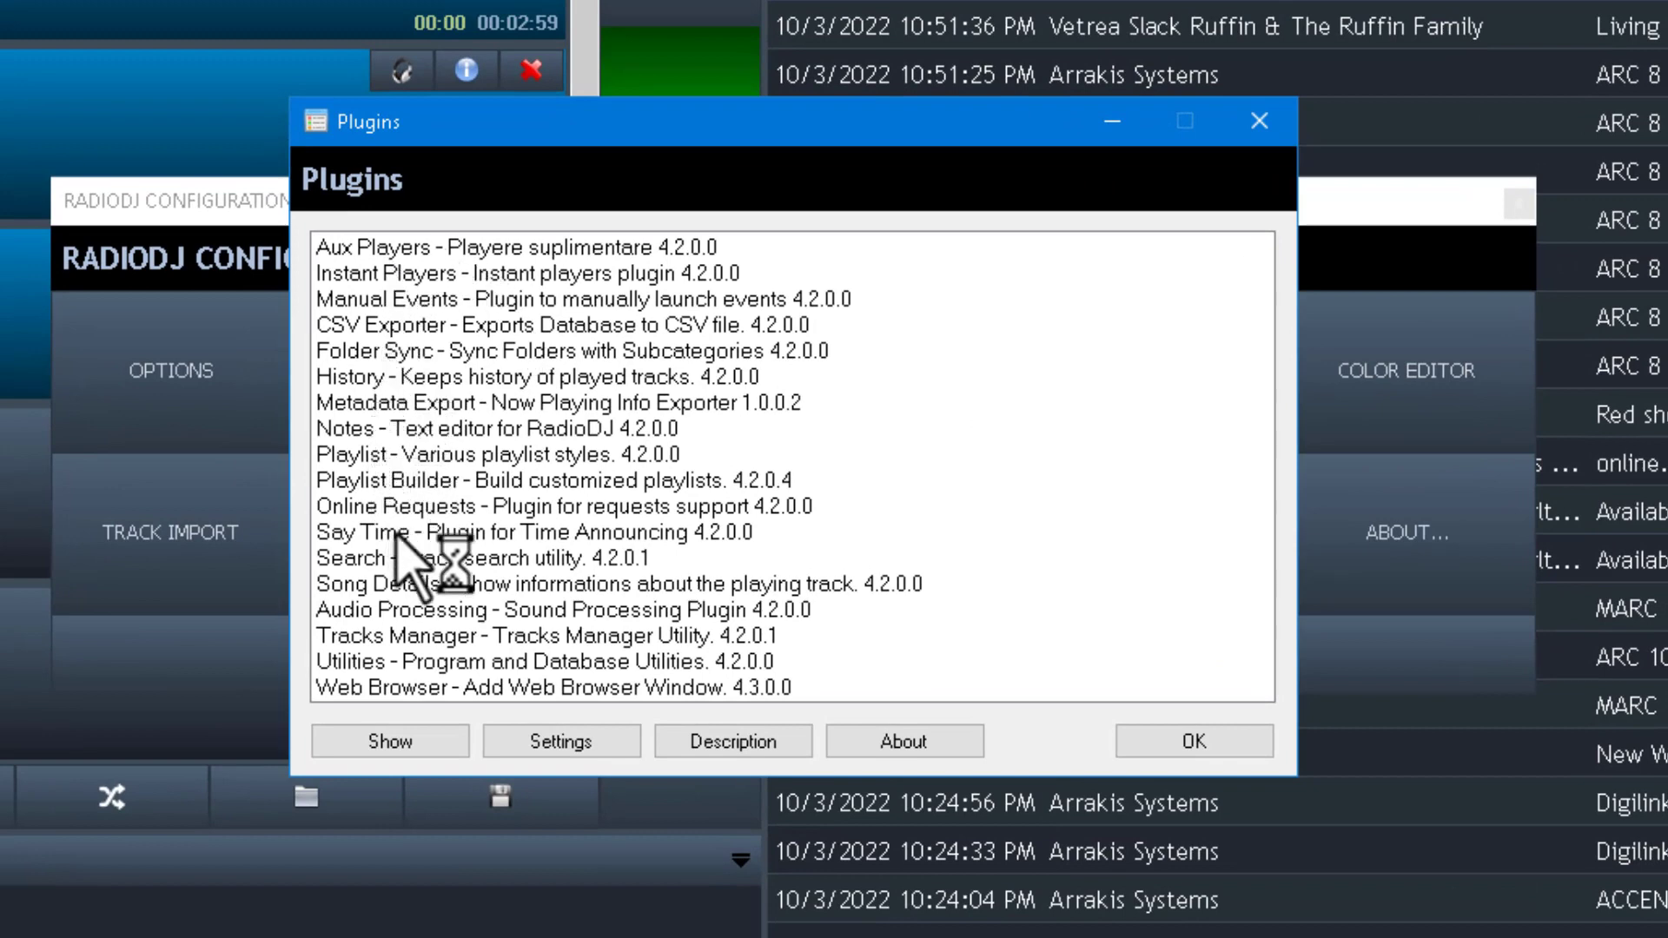
double_click(436, 586)
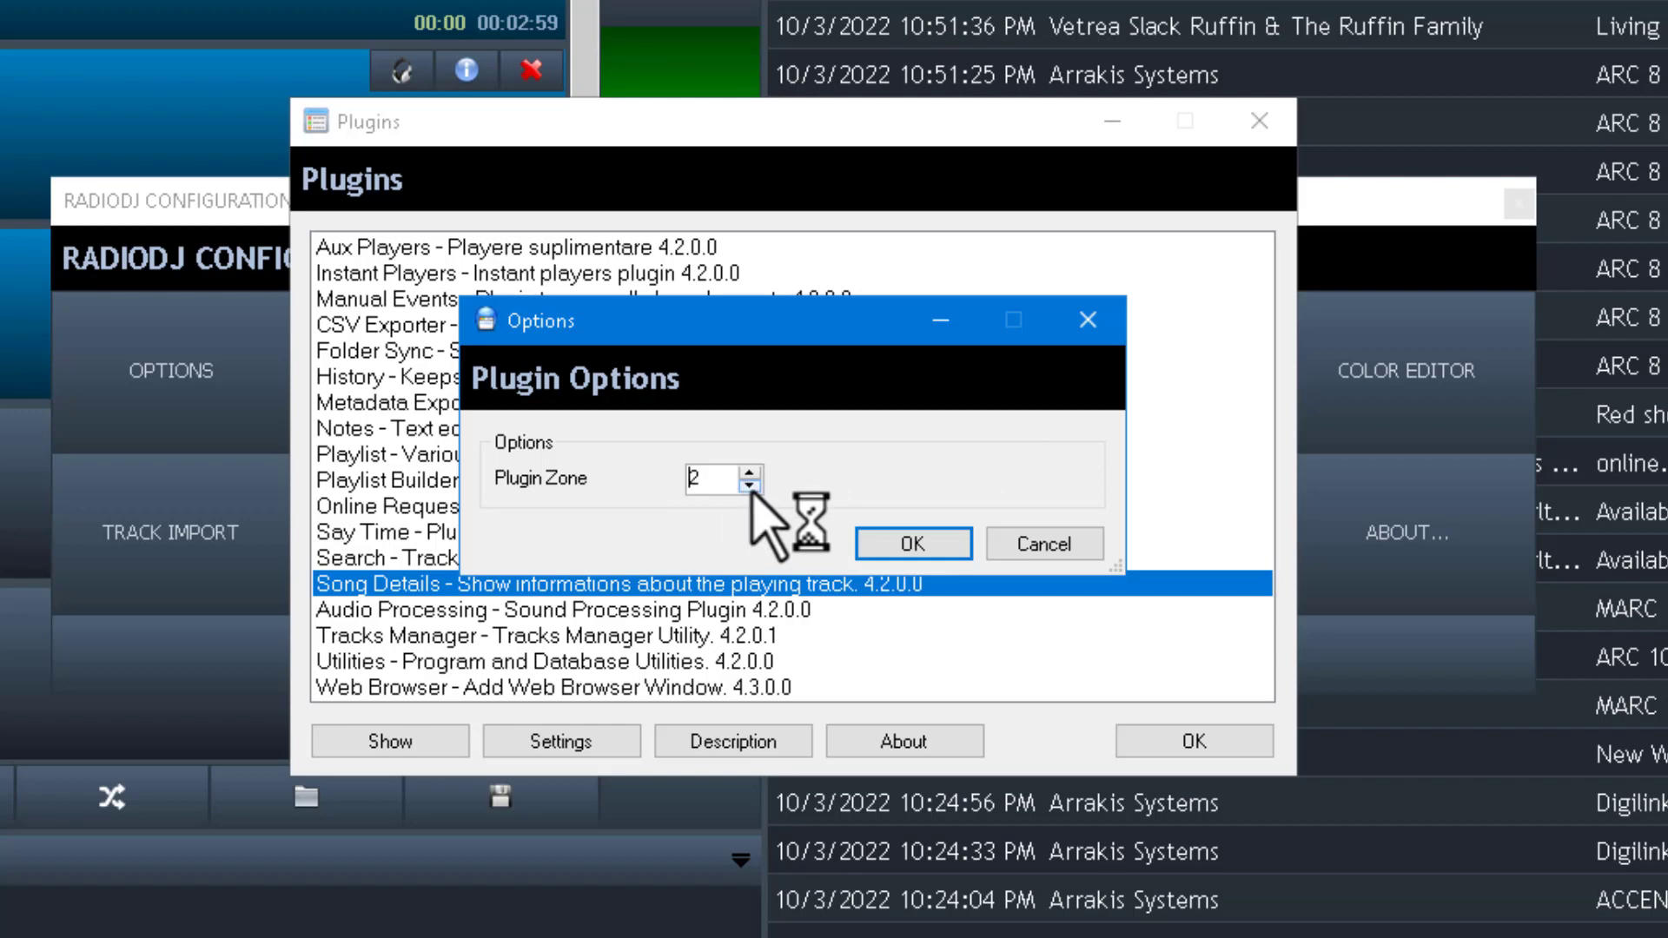
click(913, 543)
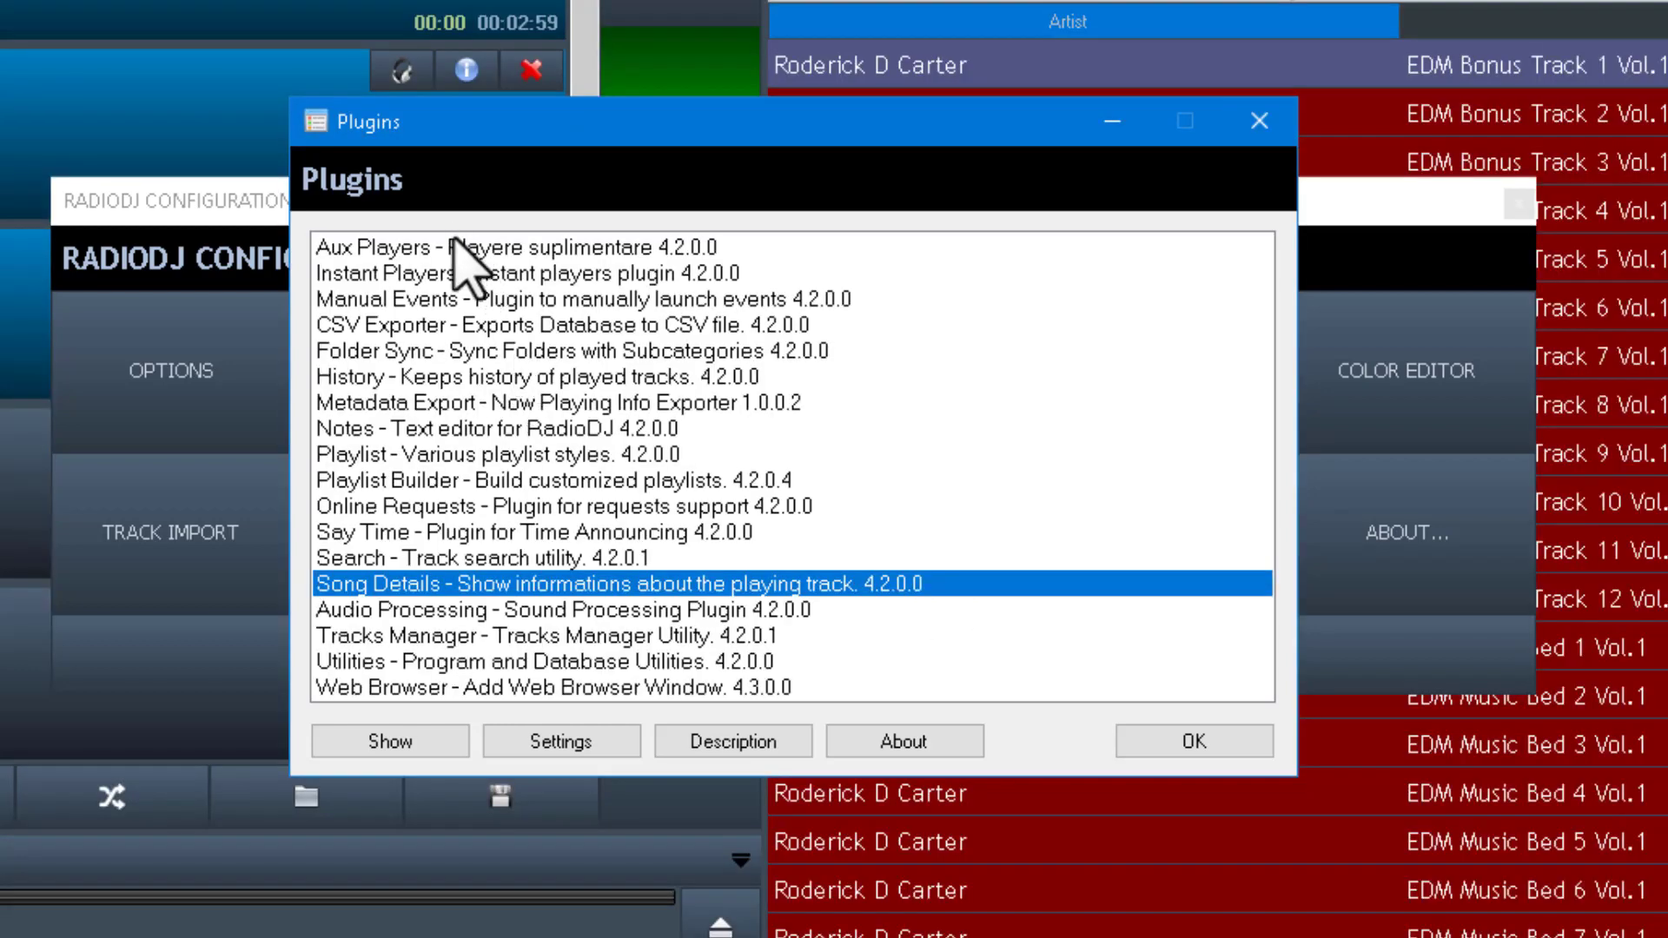
Change the Aux Players plugin's zone to the one that holds Search, then close the plugin and configuration windows
double_click(452, 244)
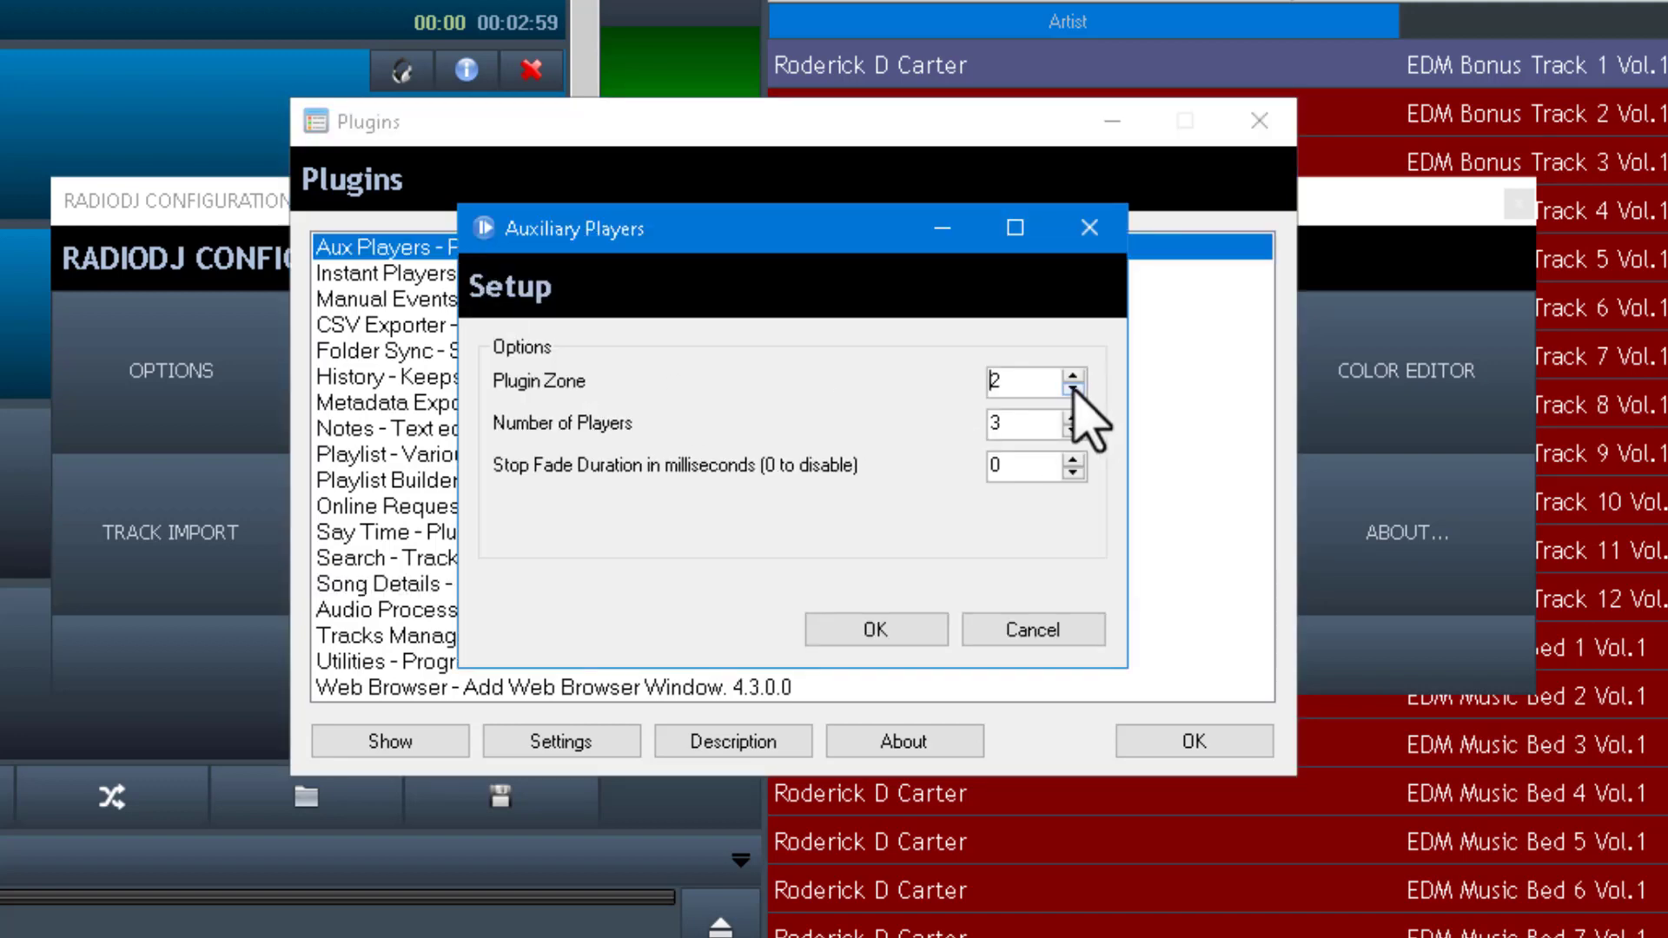
click(912, 629)
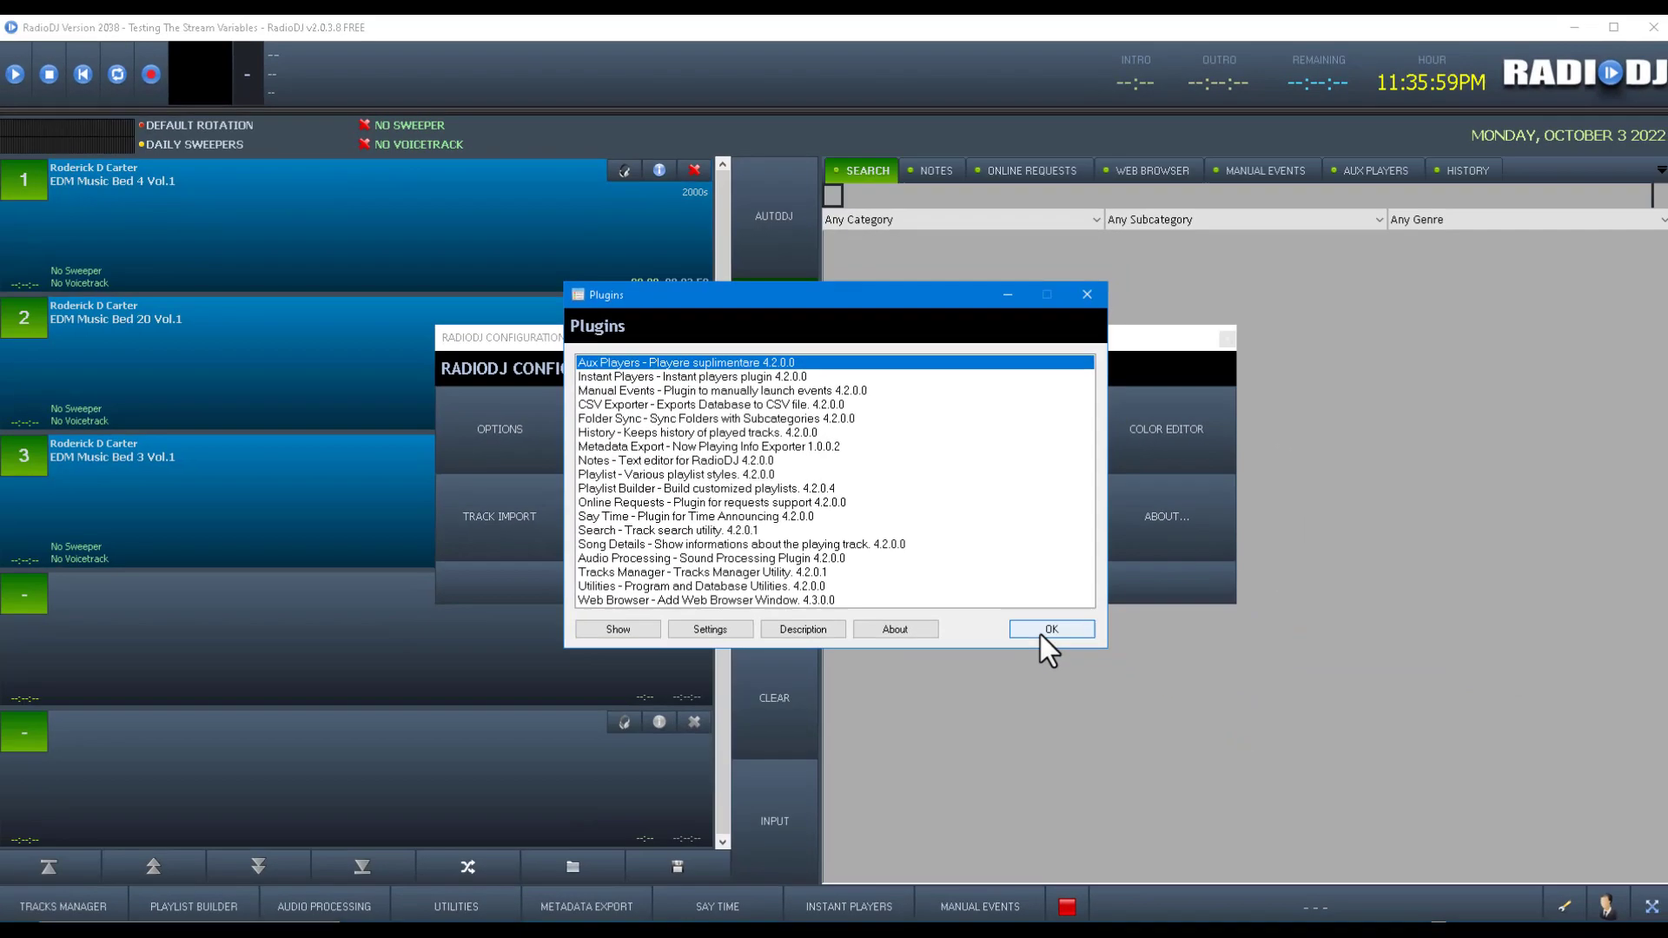
click(1043, 630)
click(878, 573)
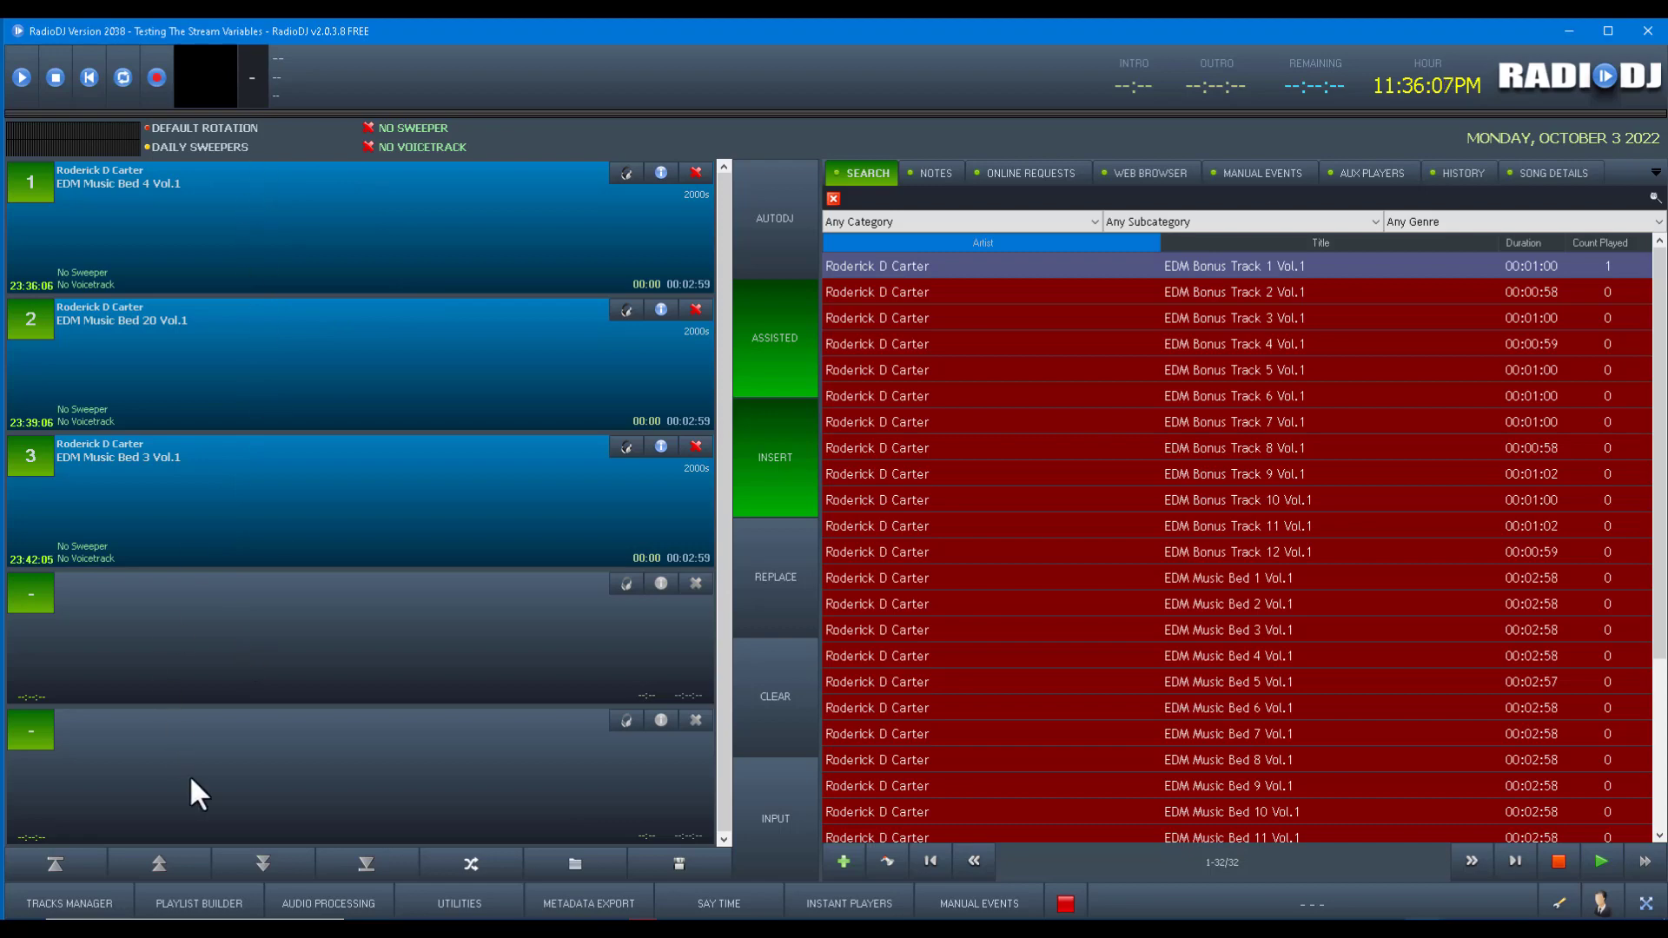
Set the Playlist plugin's slots number to 8, save it, and close the plugin and configuration windows
click(1562, 905)
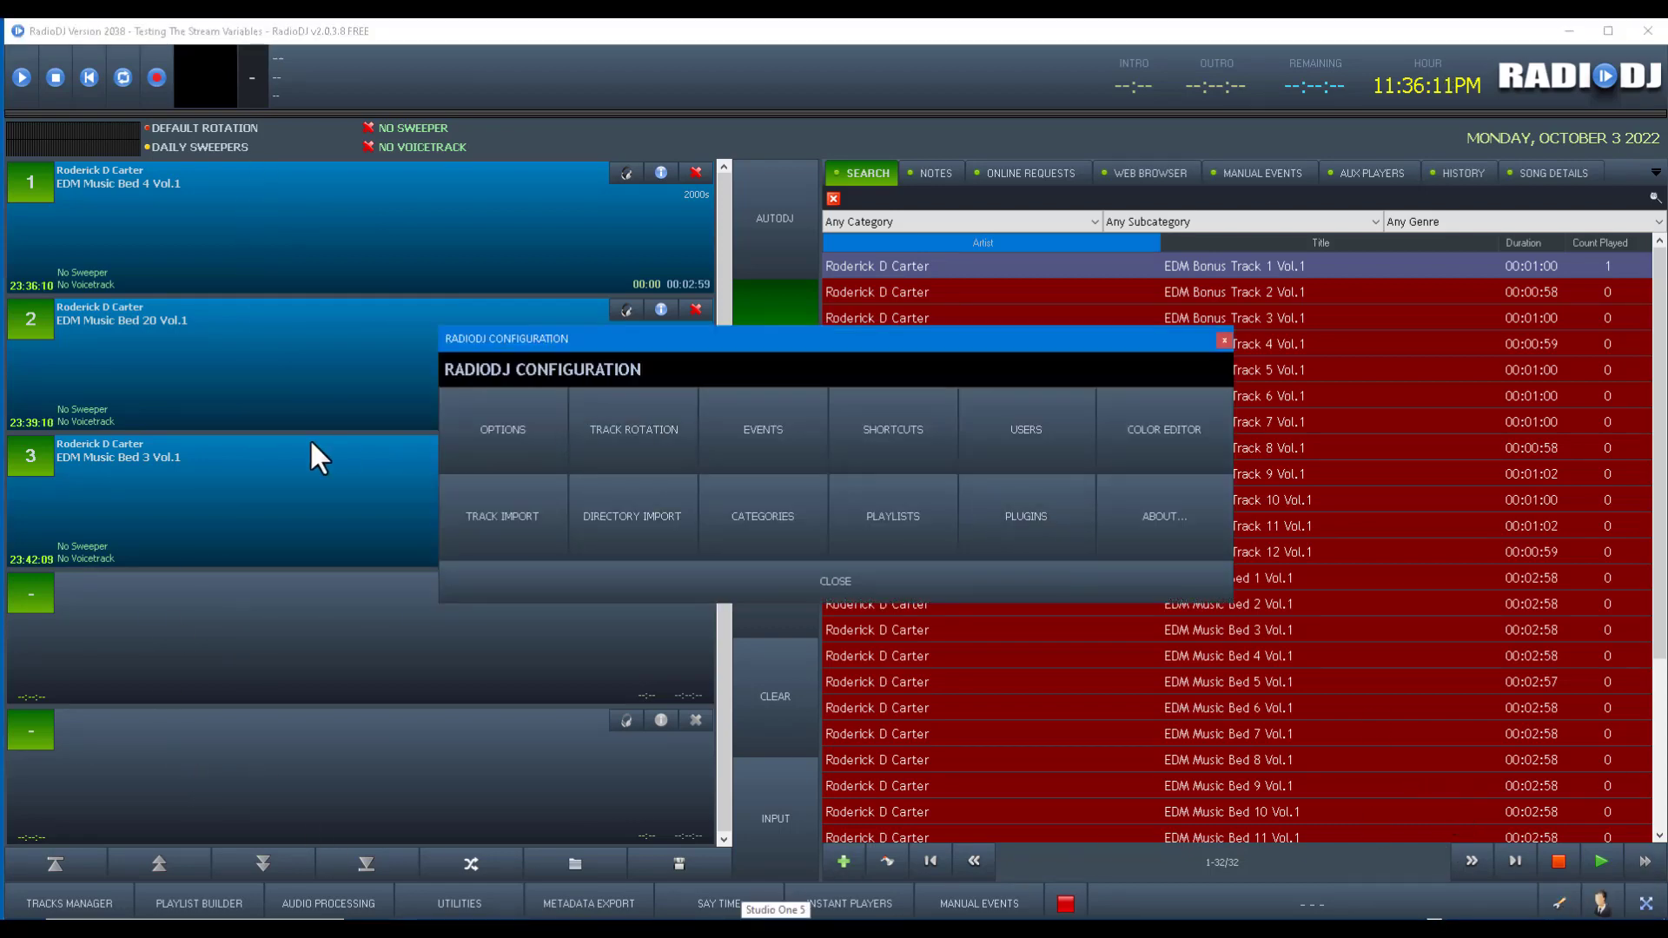
click(1030, 504)
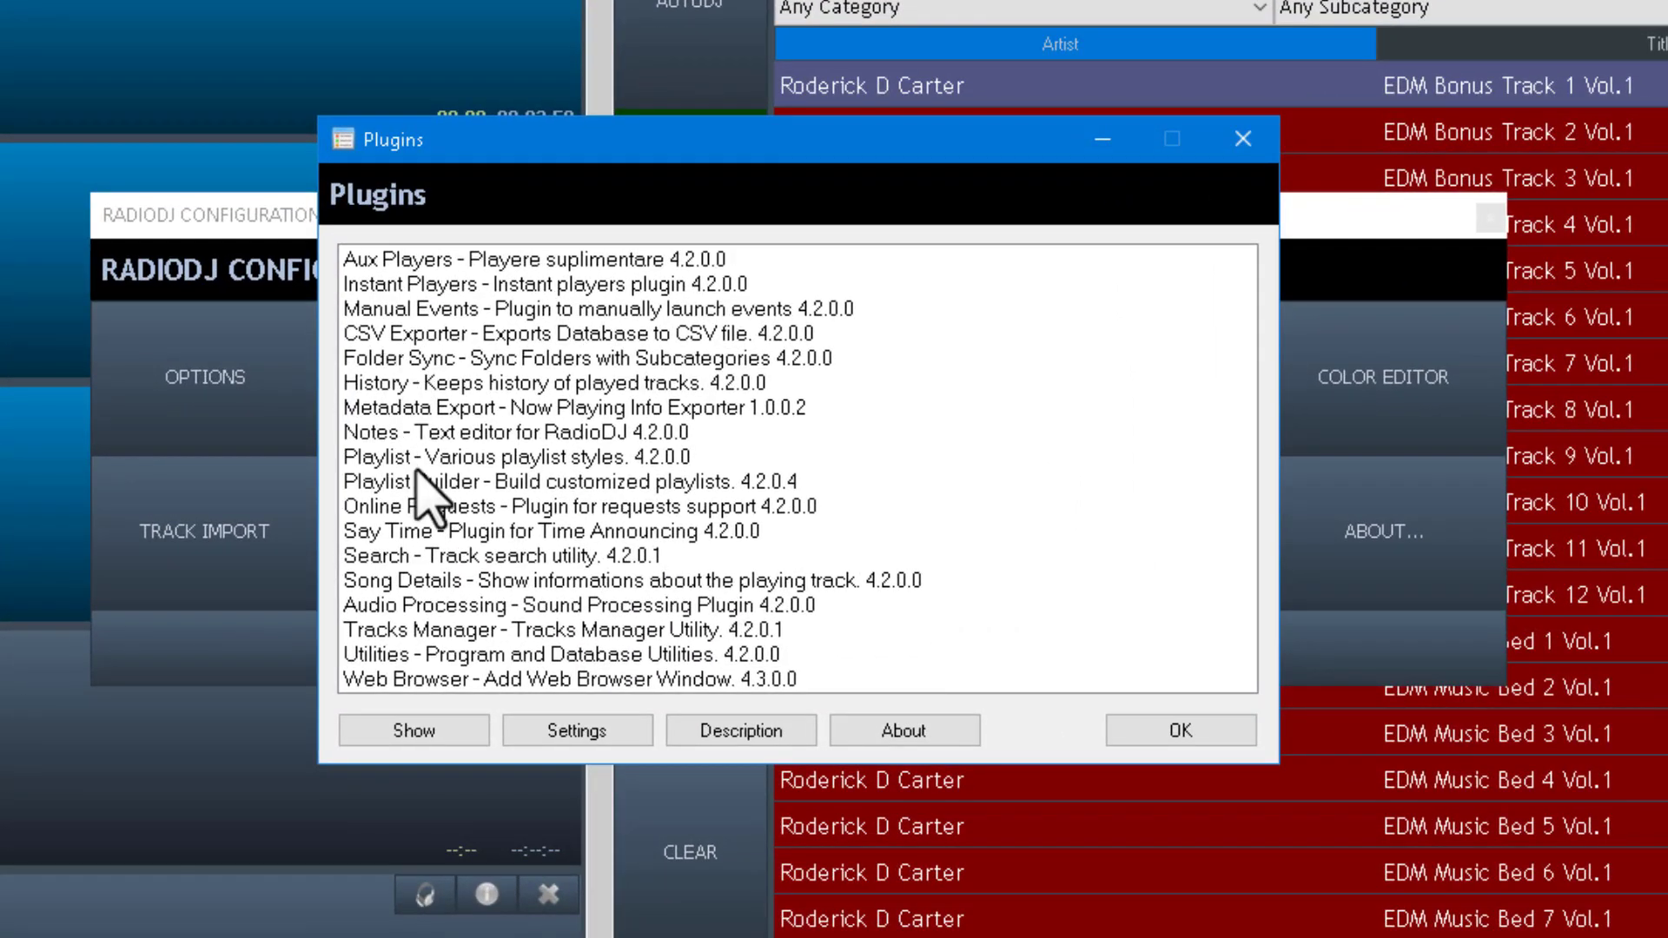
click(420, 455)
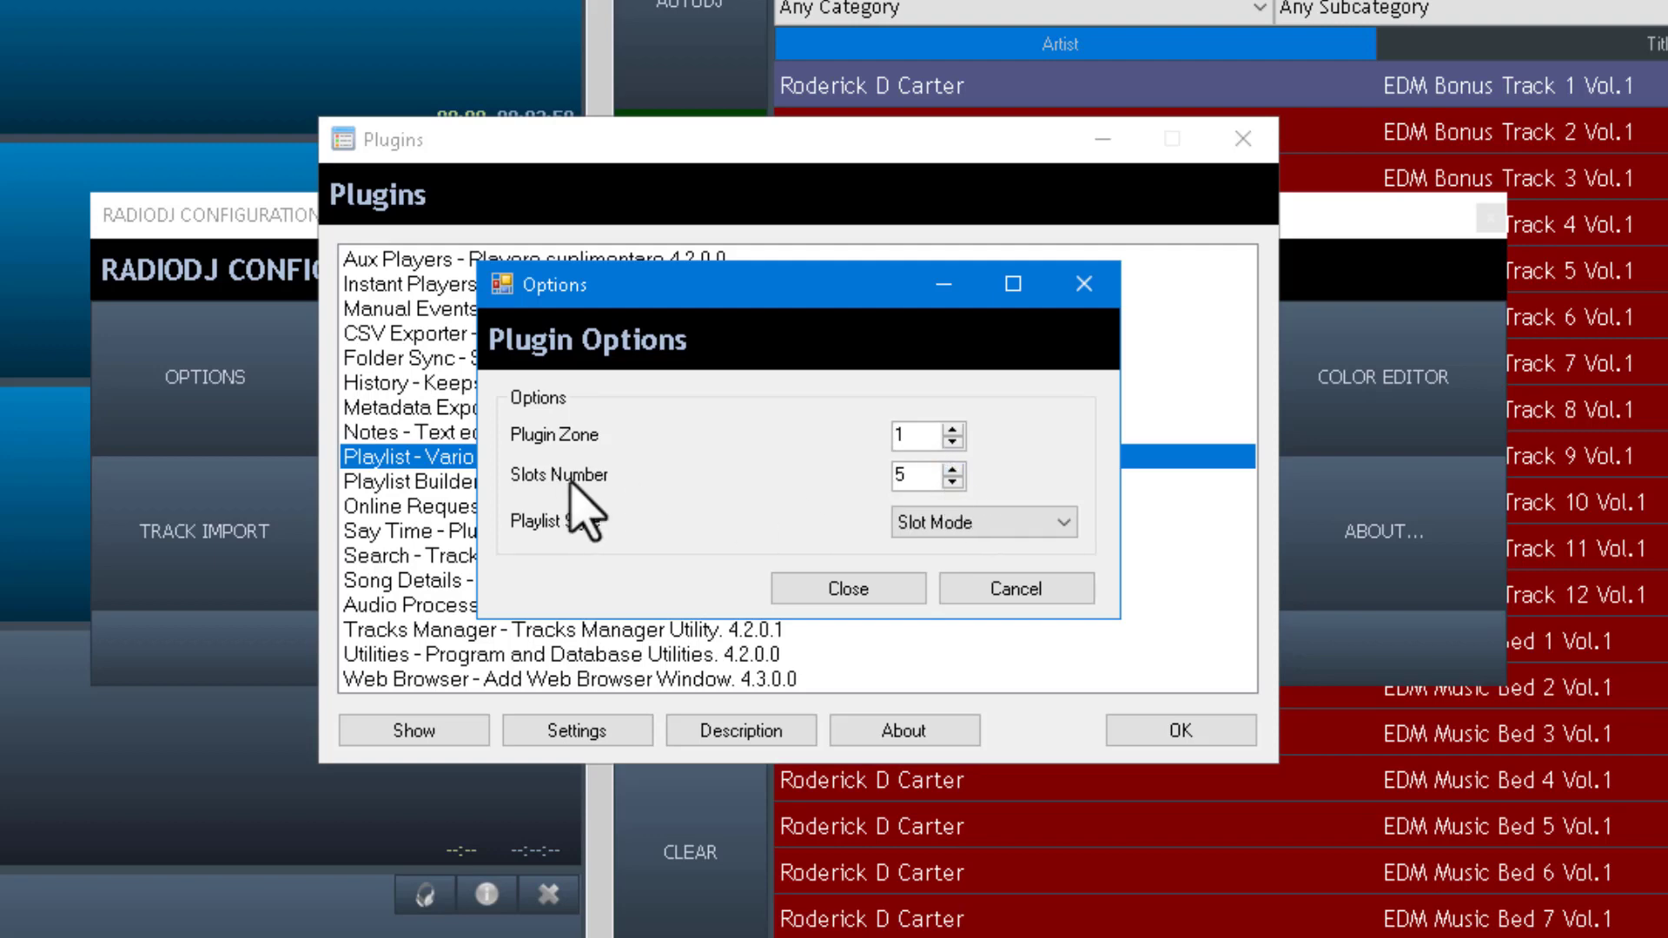
click(953, 470)
click(869, 589)
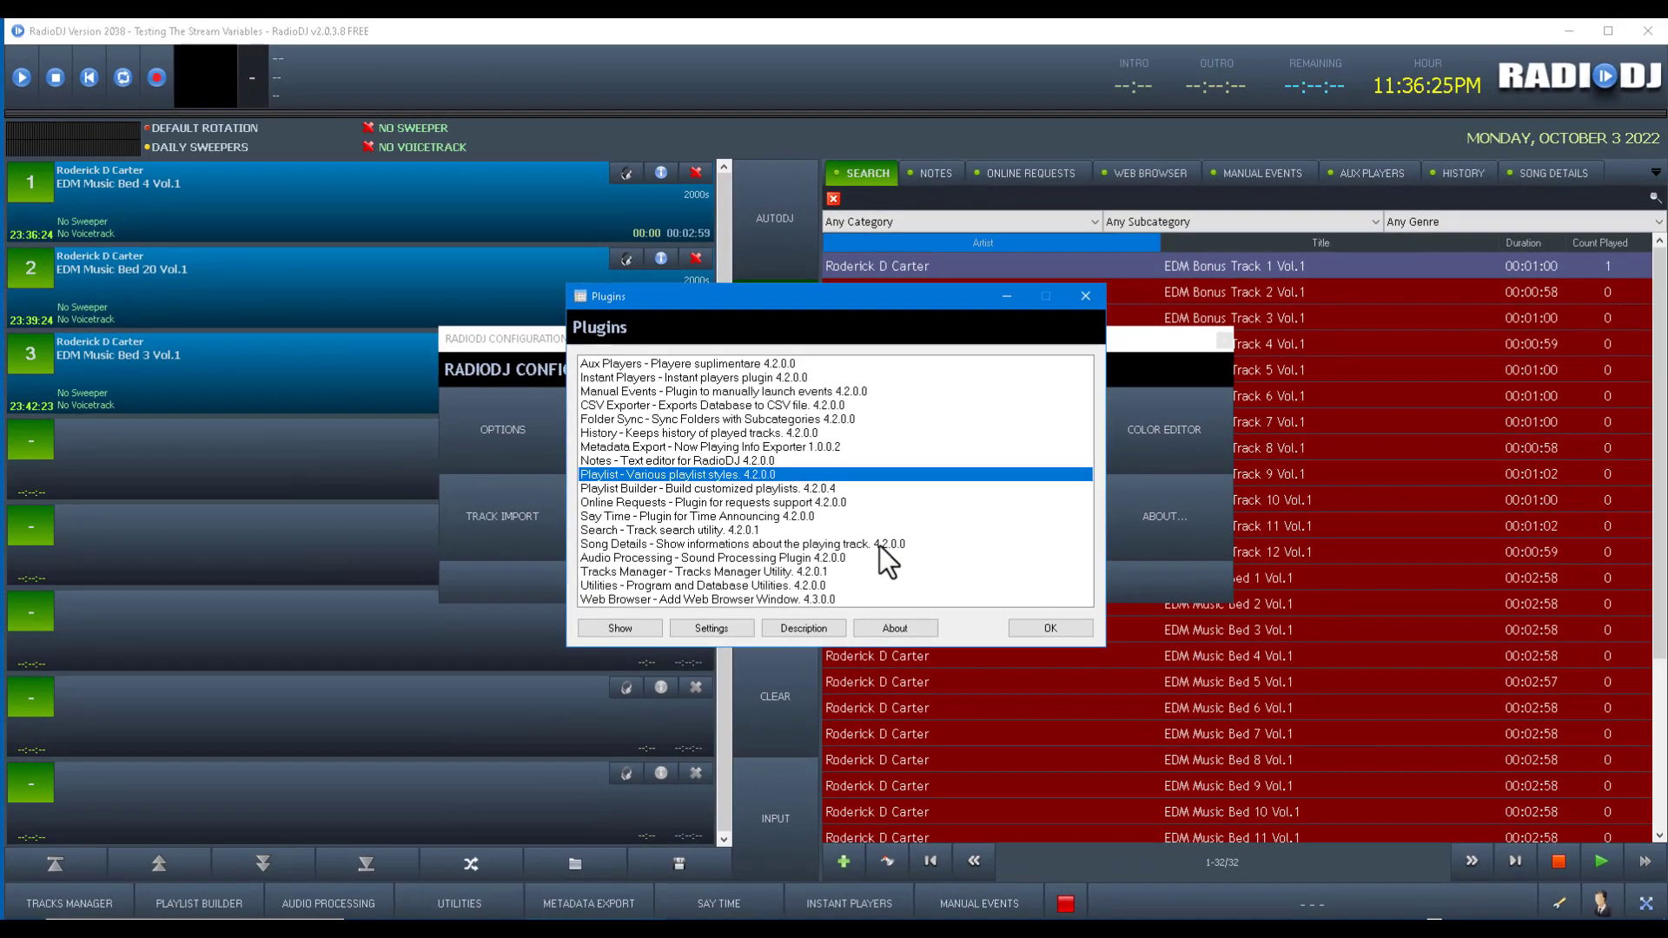
click(1077, 627)
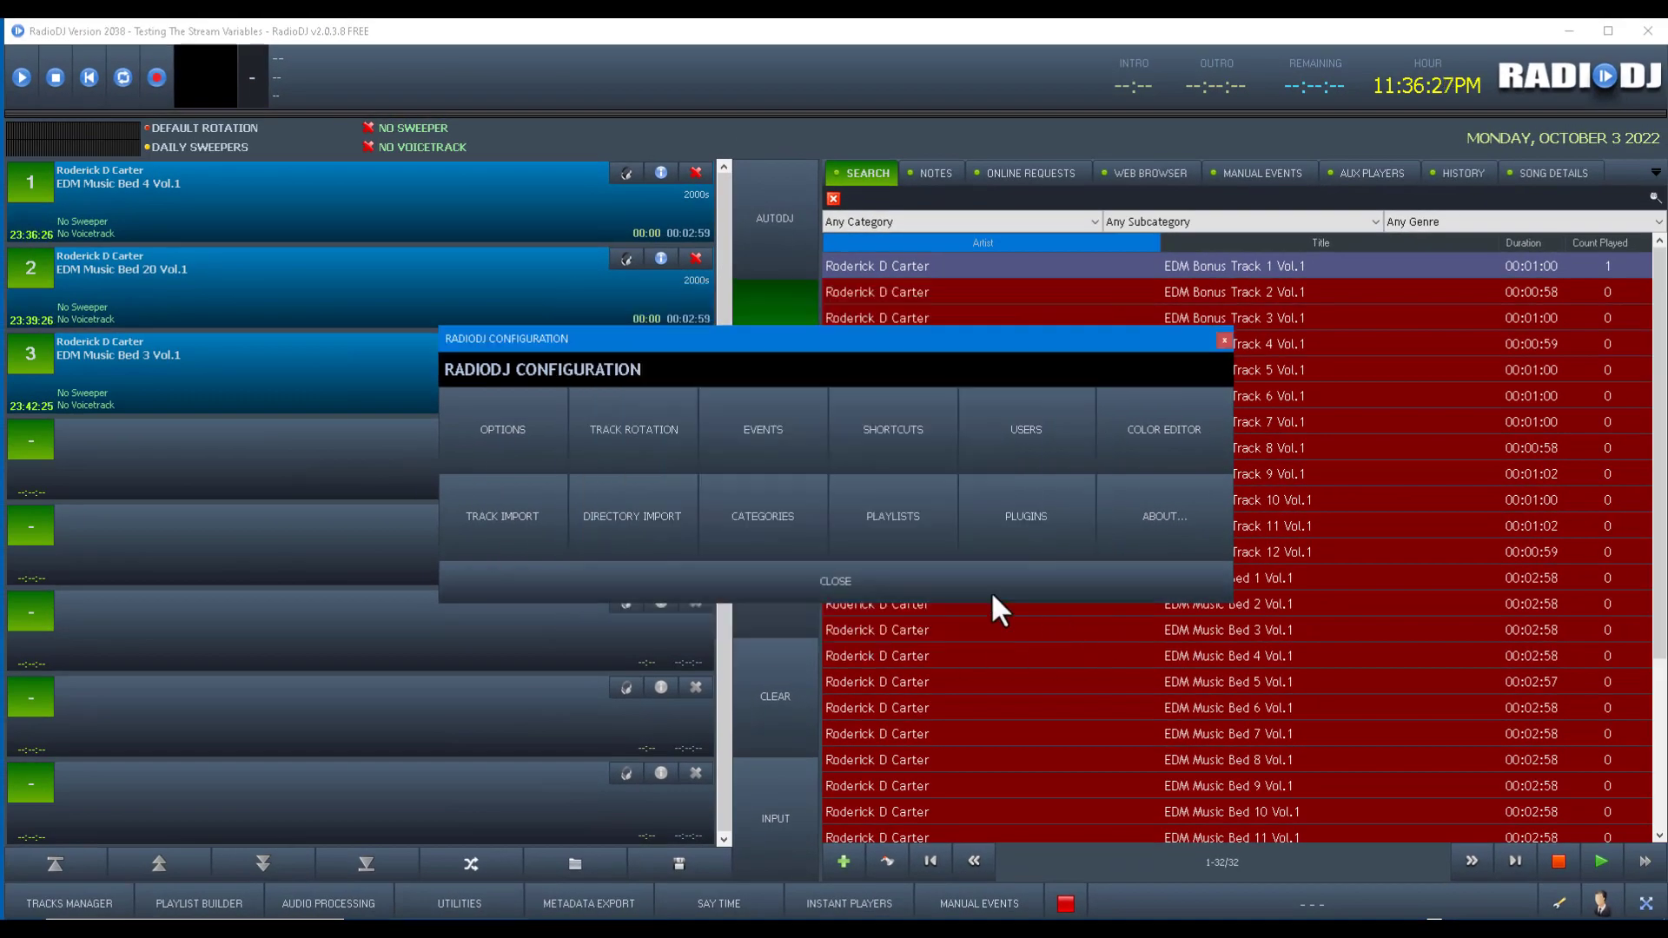
click(888, 582)
click(779, 485)
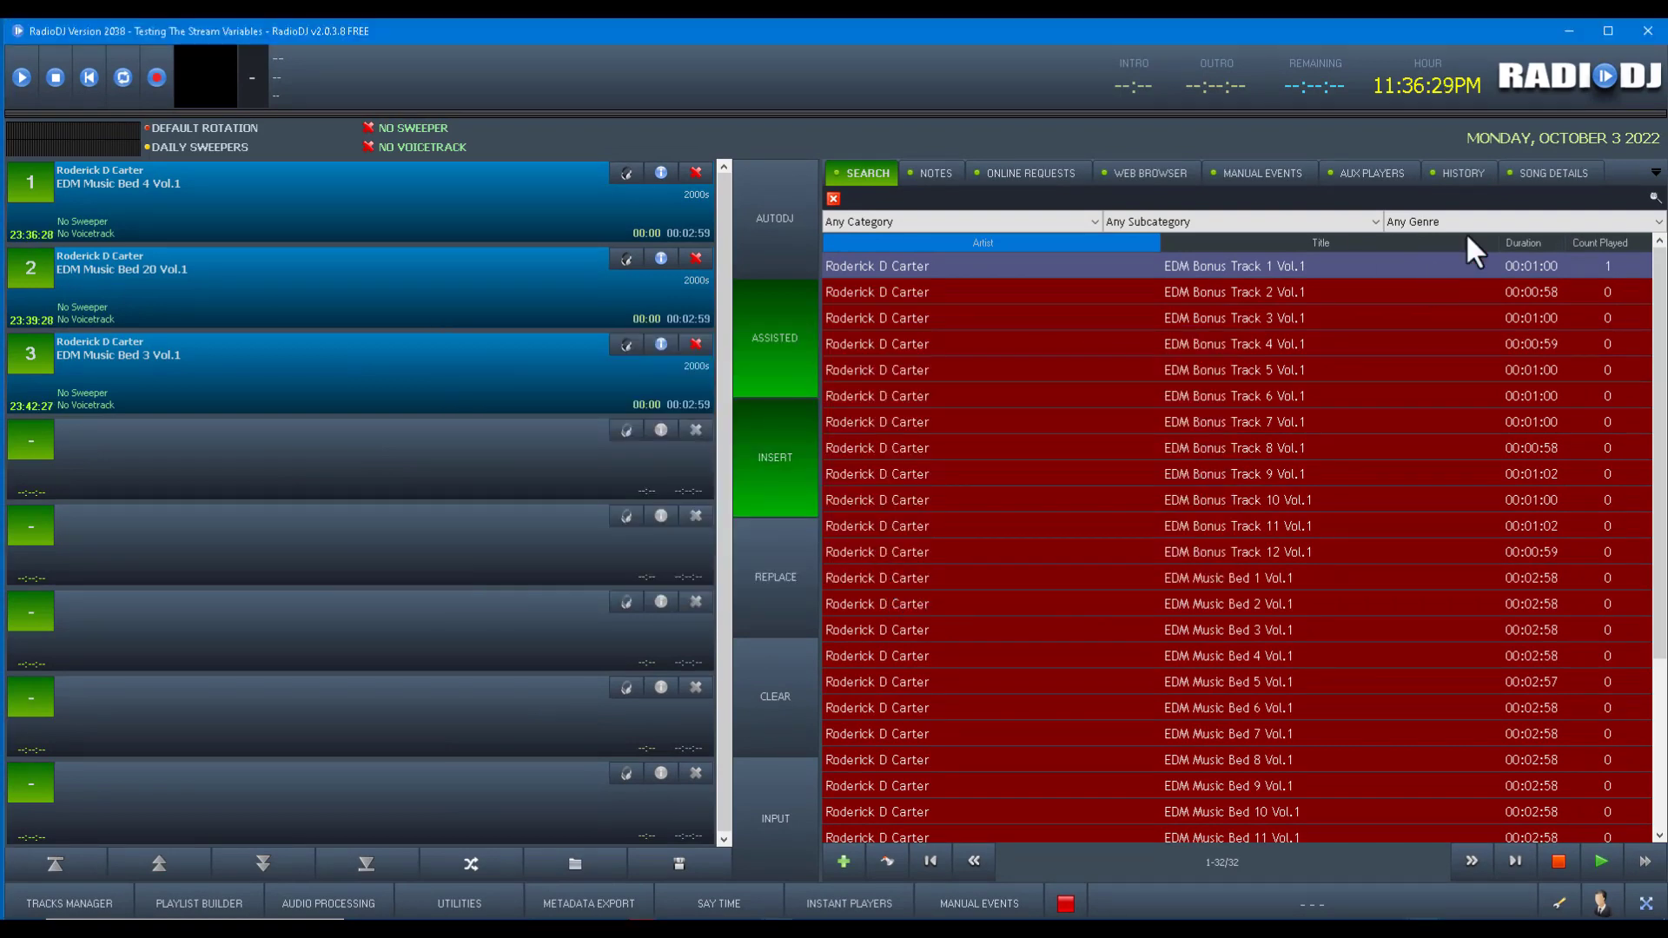
Look through the plugins sharing the Search zone, from Song Details back through Aux Players, Manual Events and Online Requests to Search
click(1555, 171)
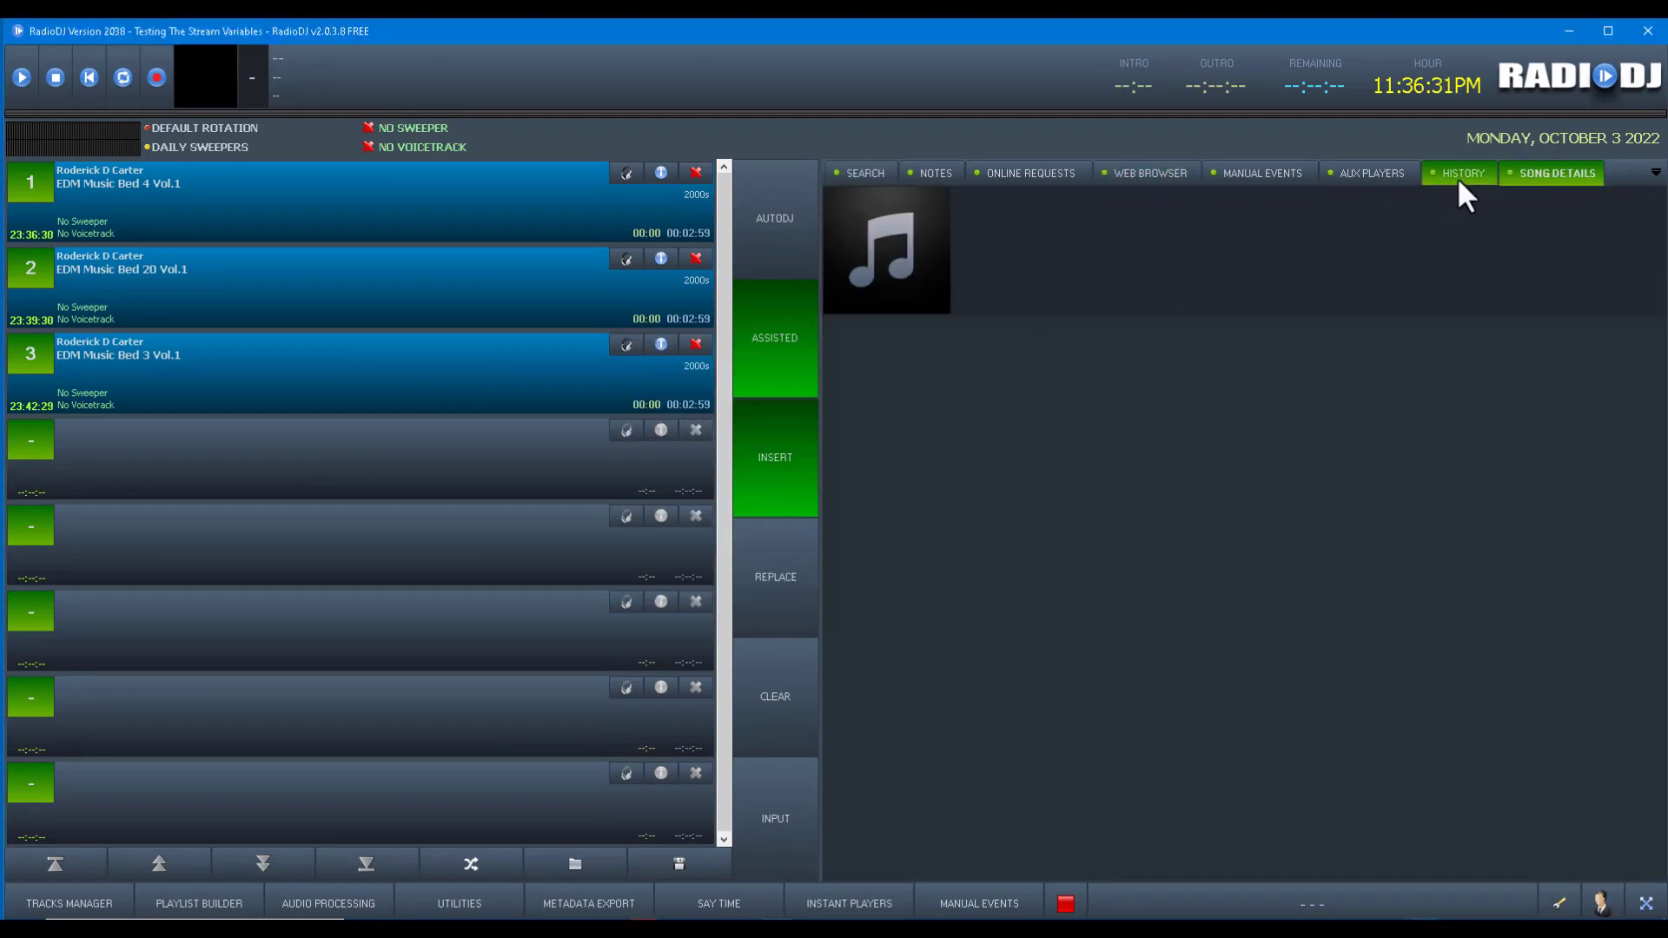
click(1458, 178)
click(1364, 178)
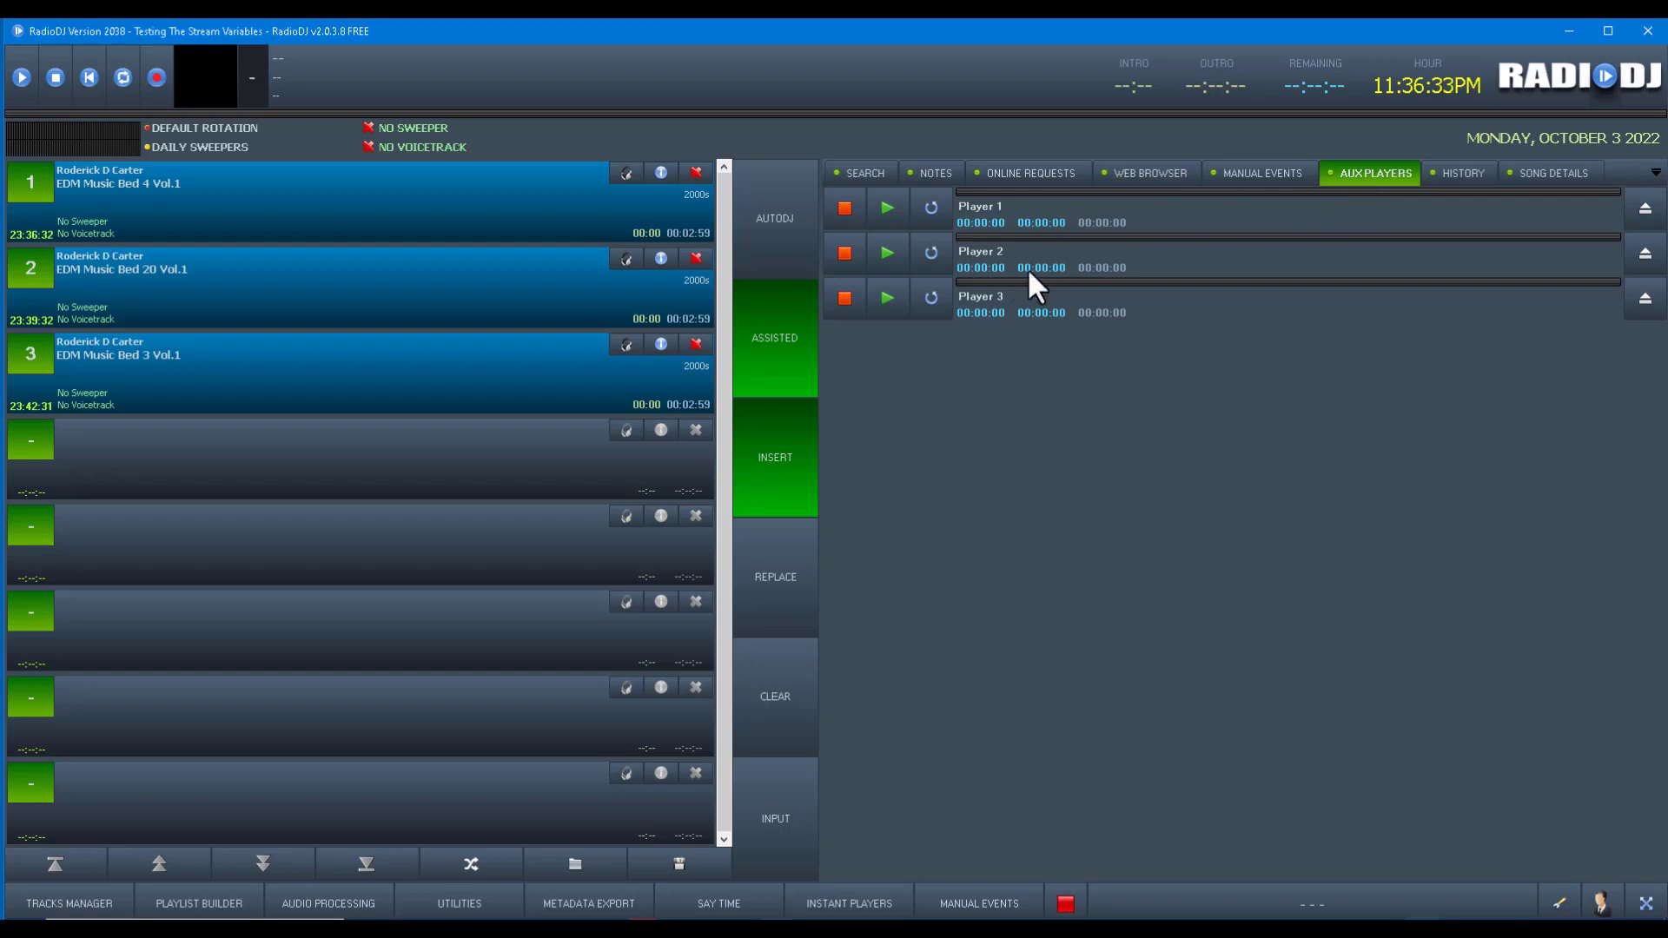
click(1255, 171)
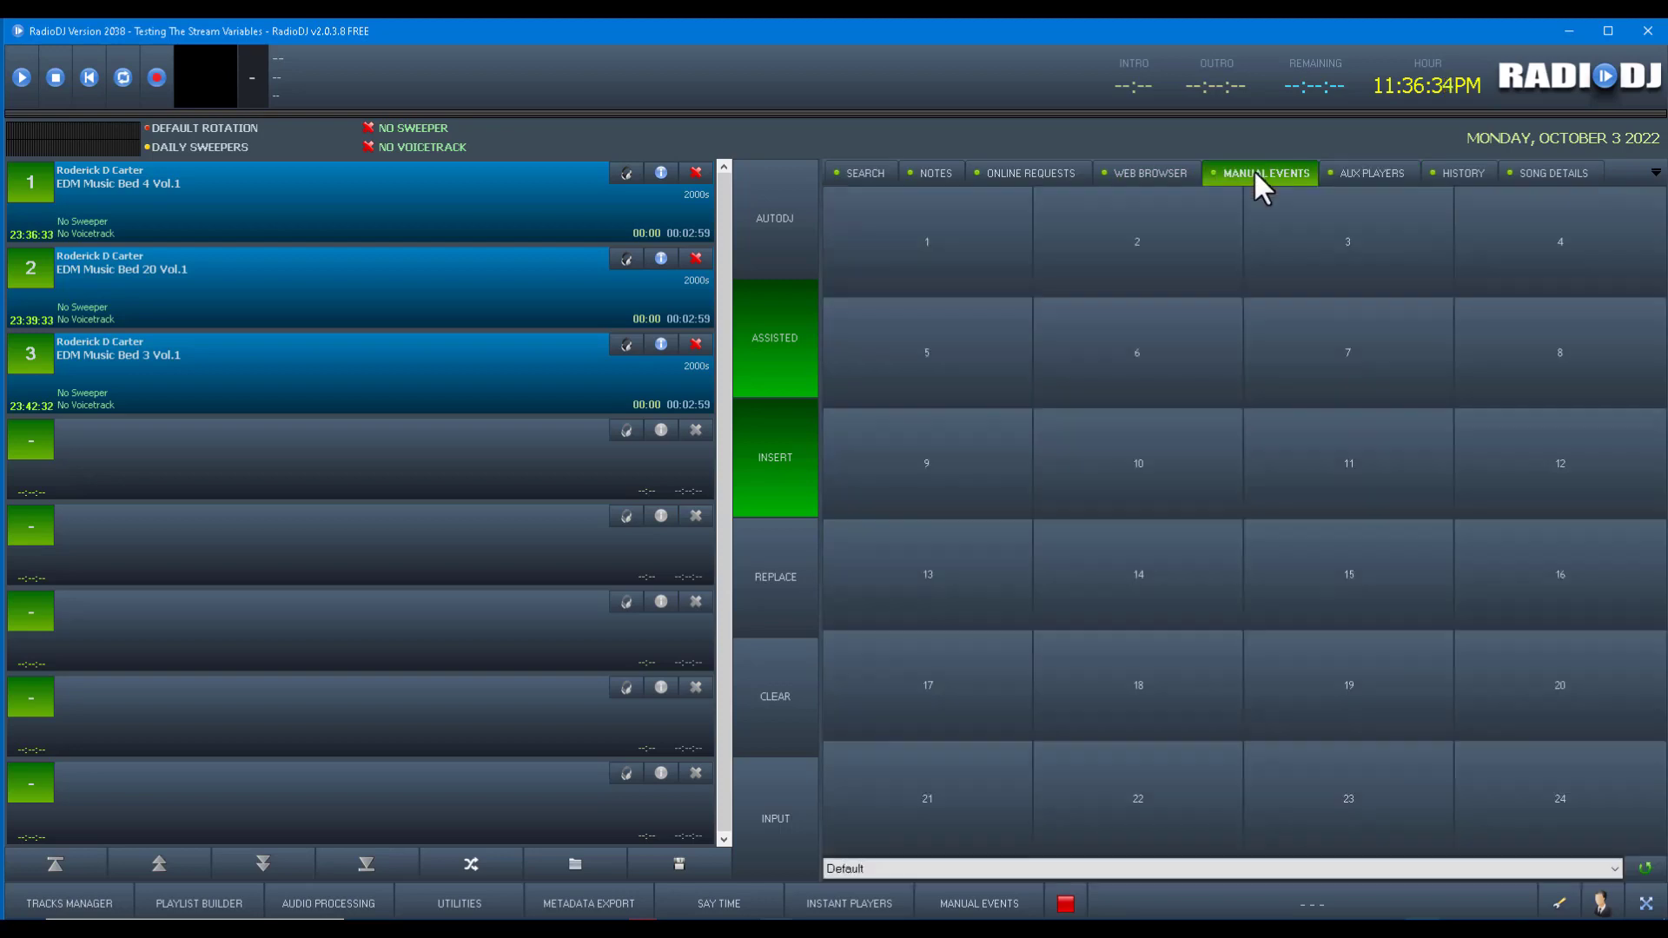
click(1145, 170)
click(1022, 170)
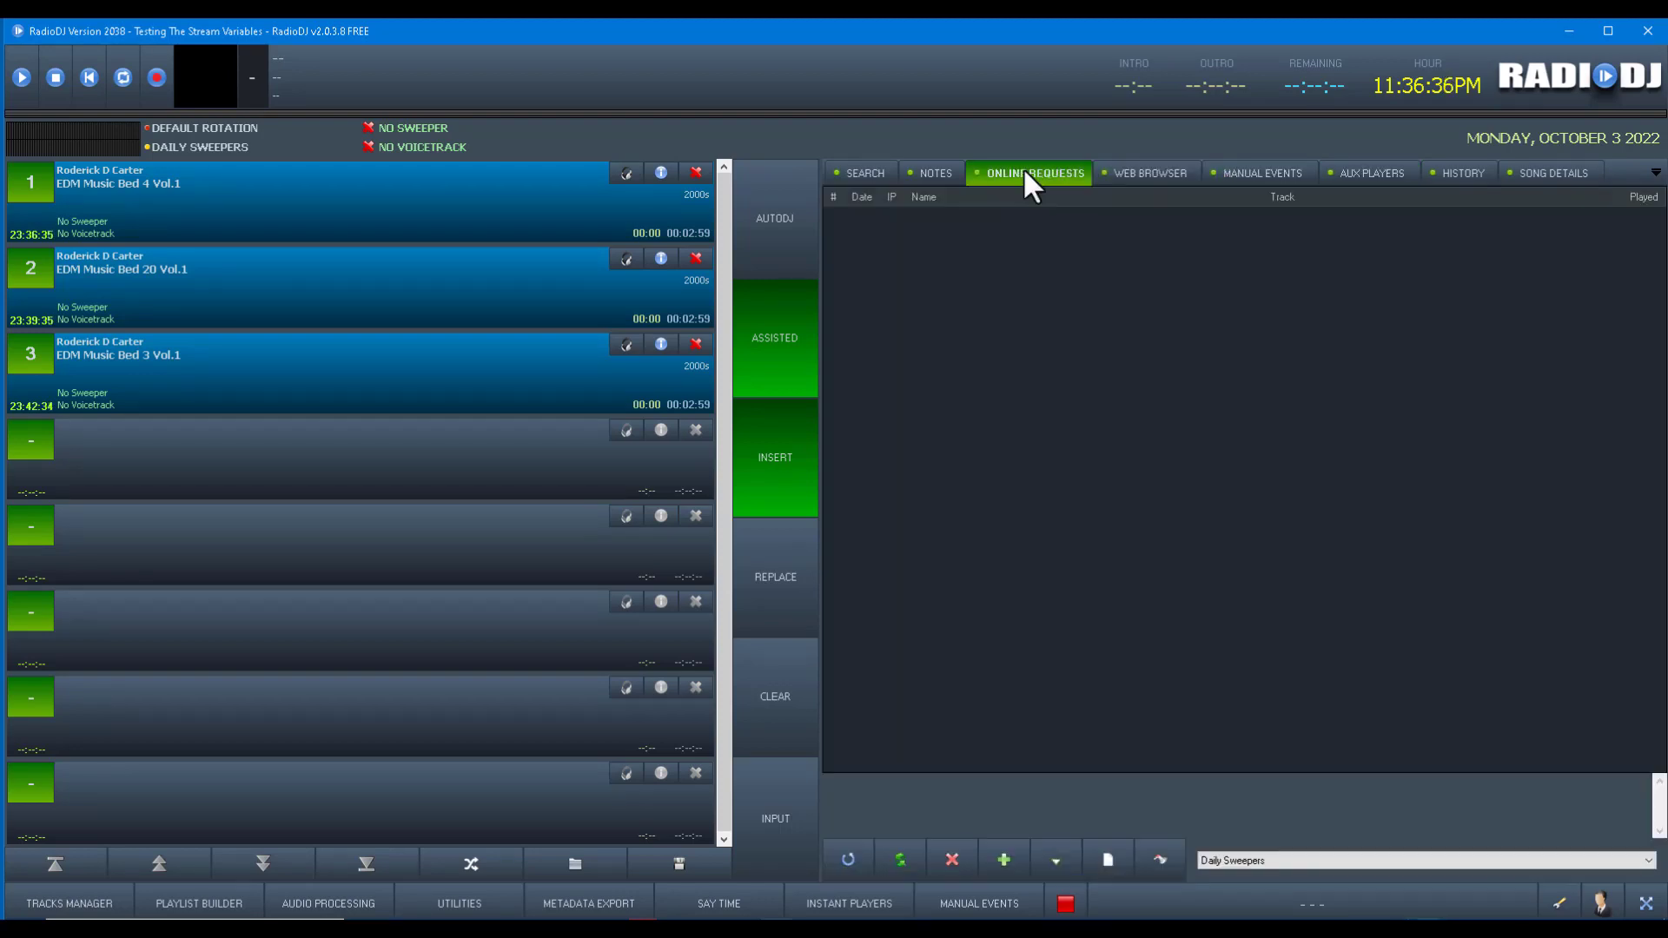
click(922, 171)
click(862, 174)
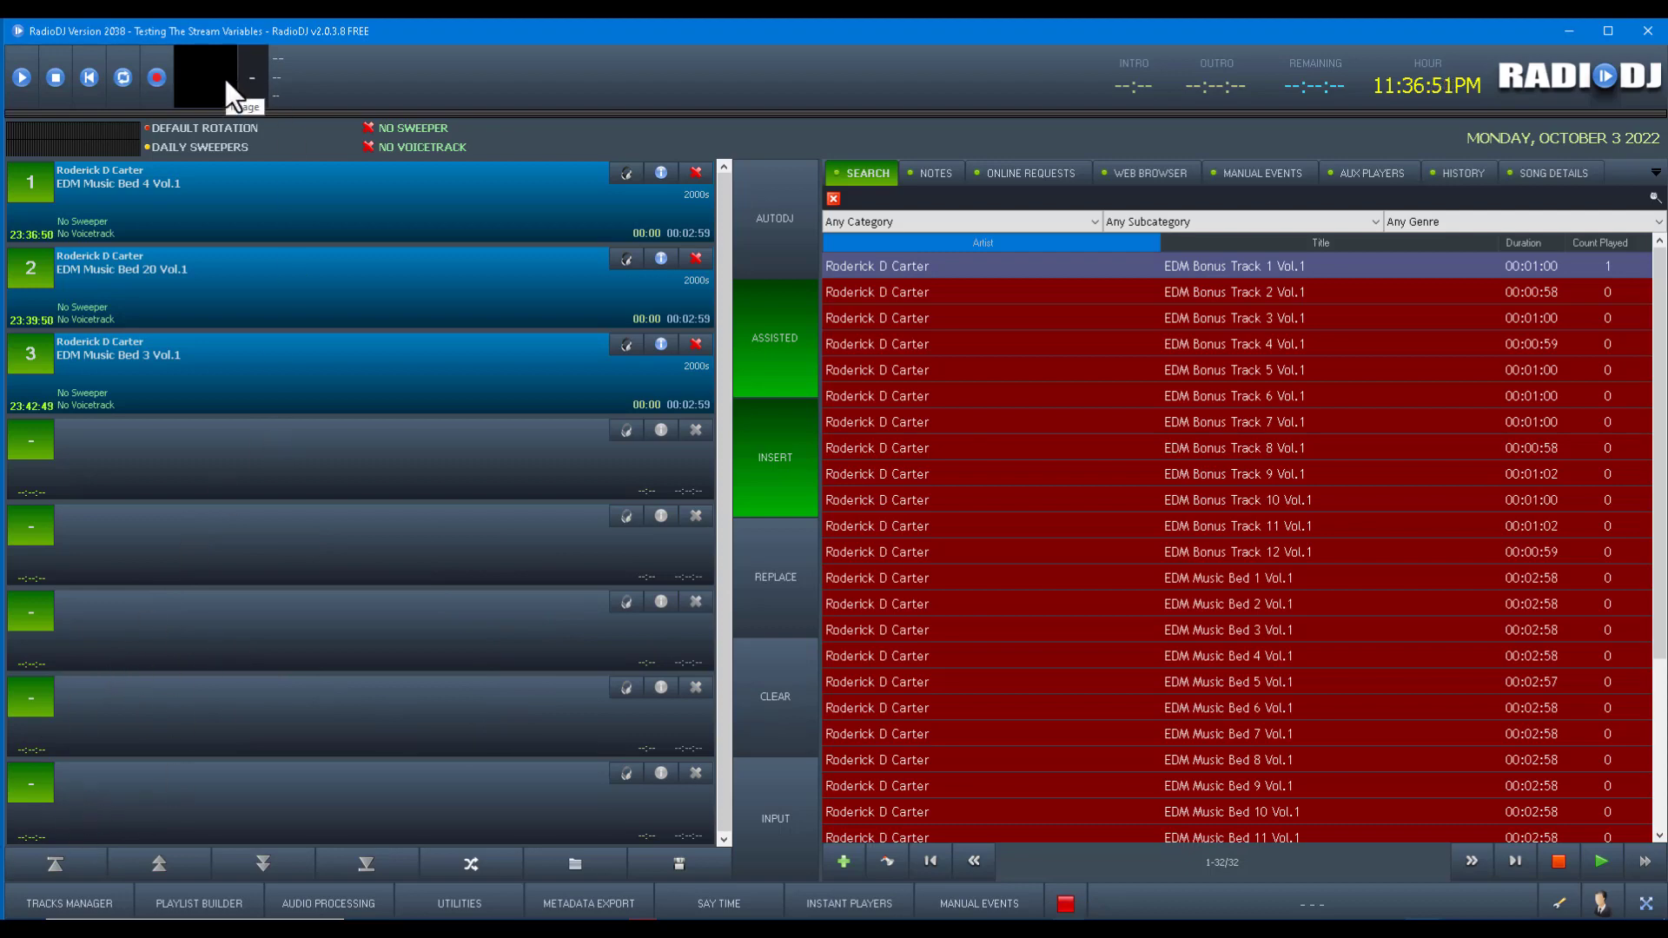
Reorder the plugins so that History comes directly after Search and Song Details directly after History
click(1460, 174)
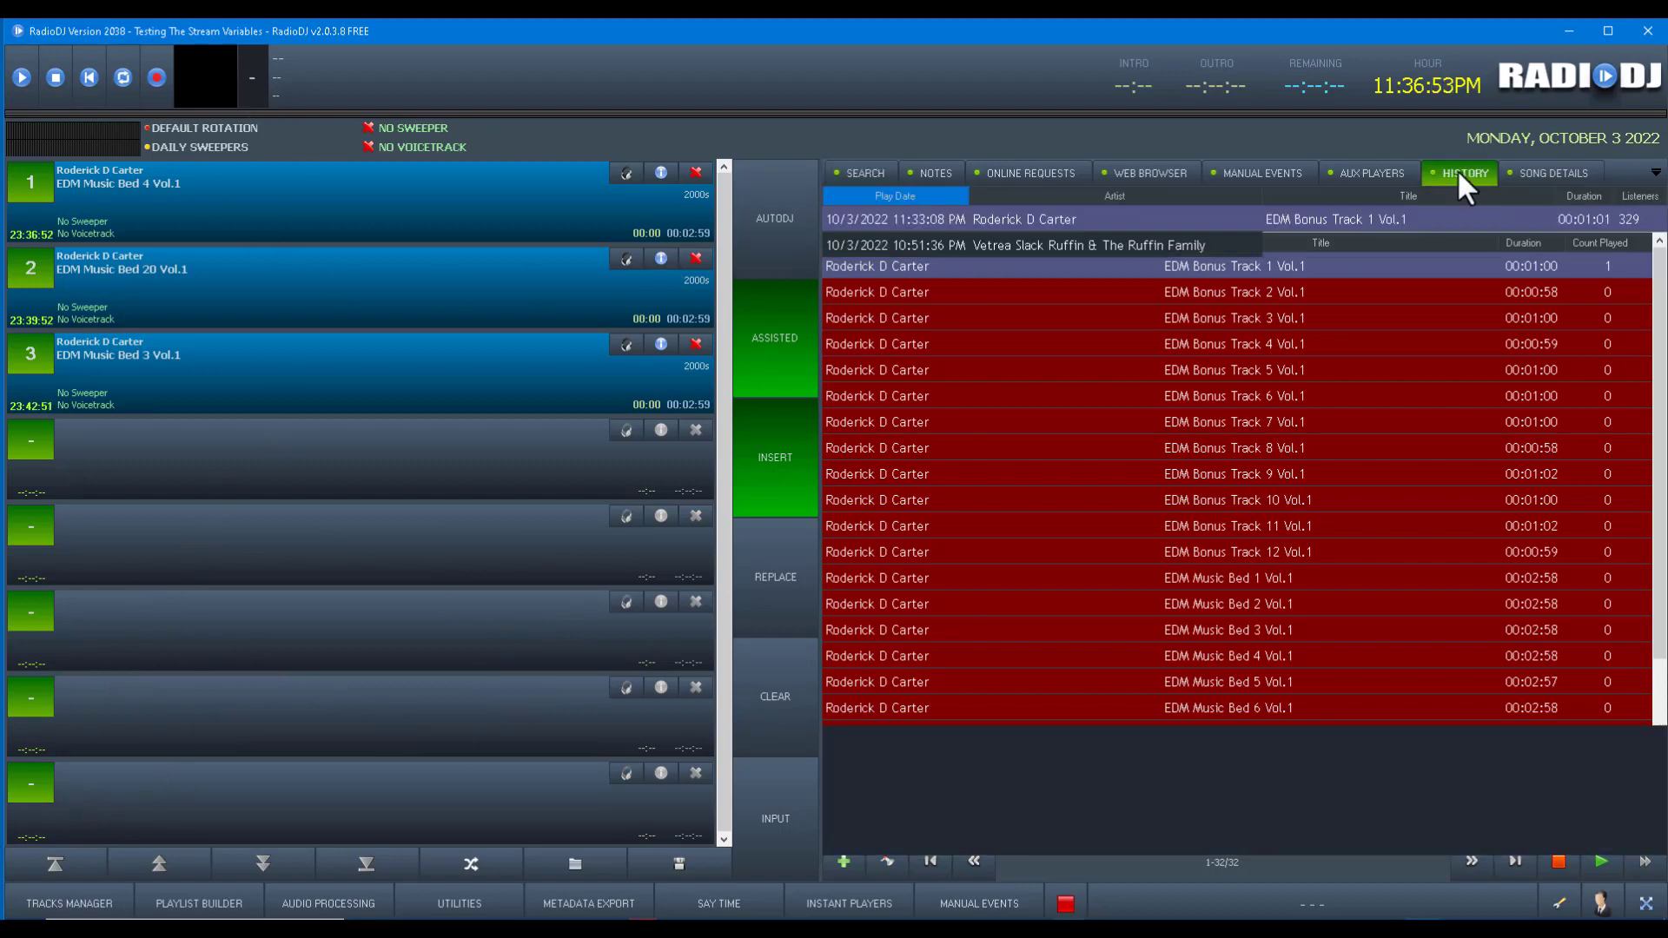
drag(1460, 174, 935, 183)
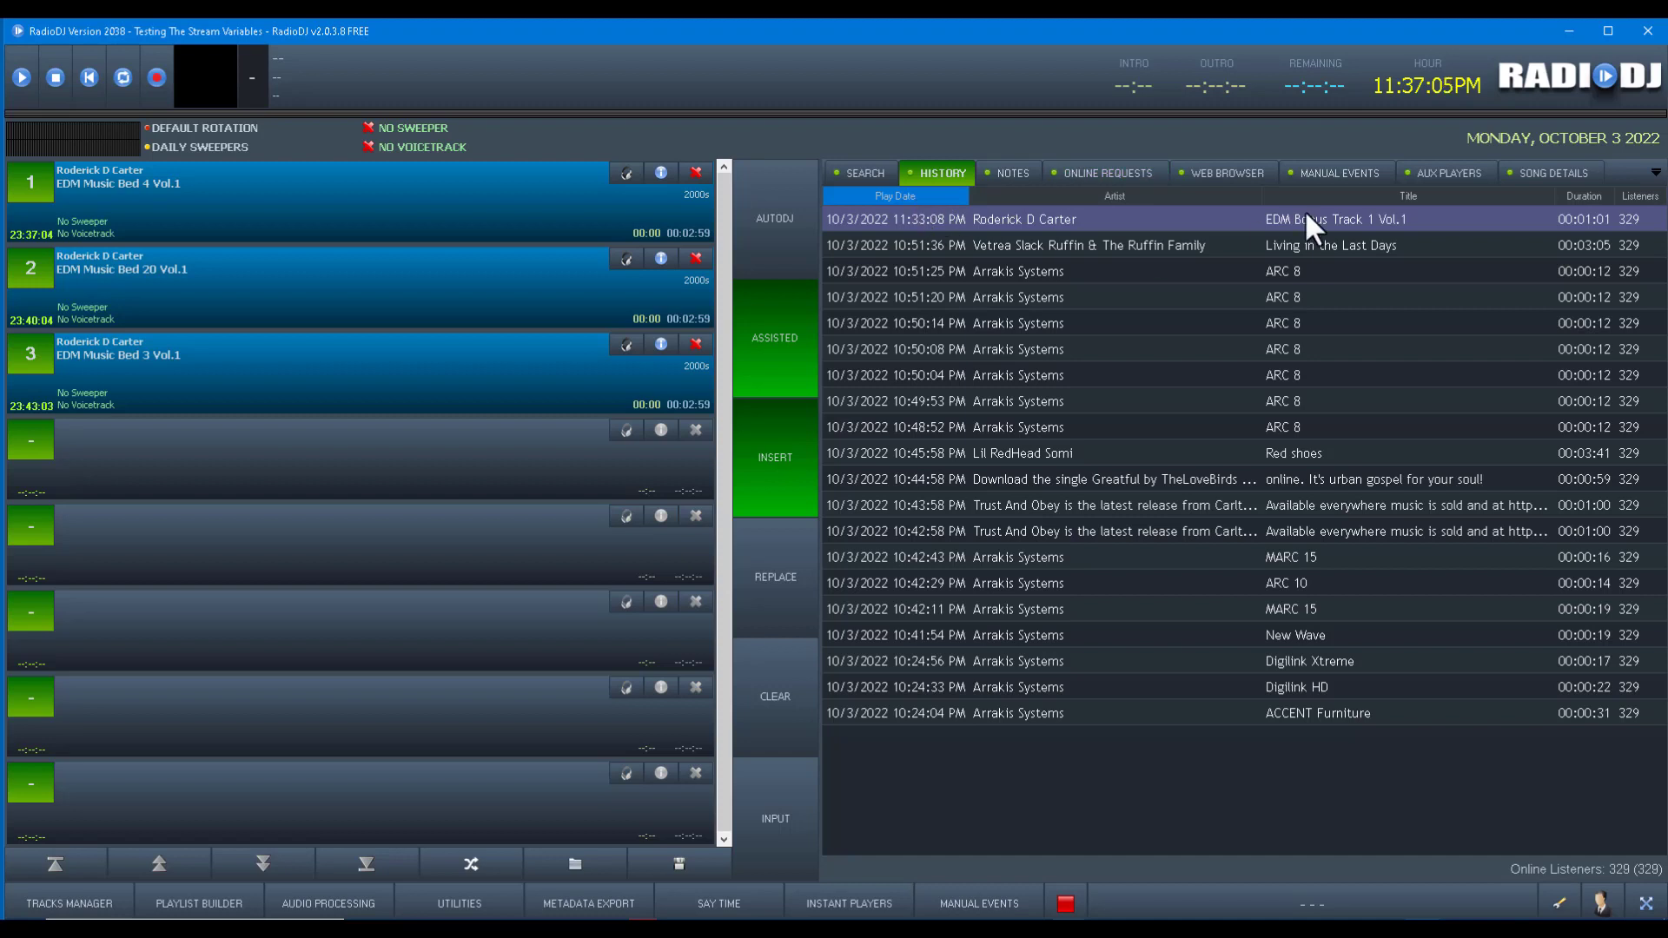
click(1559, 171)
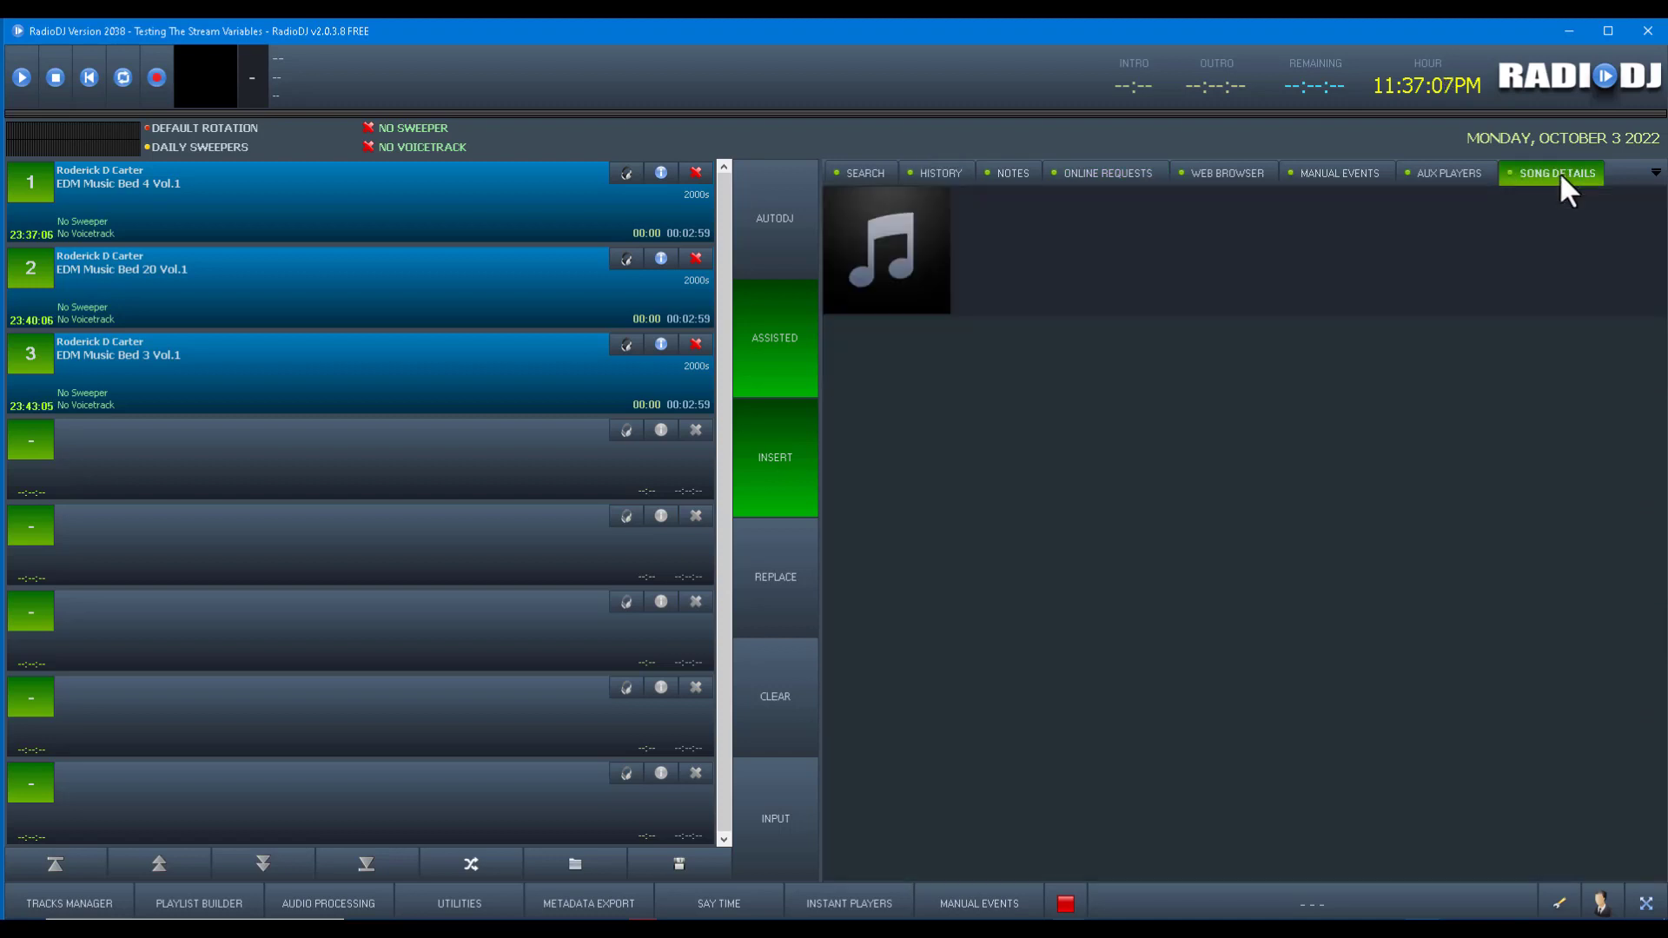
drag(1221, 159, 1028, 158)
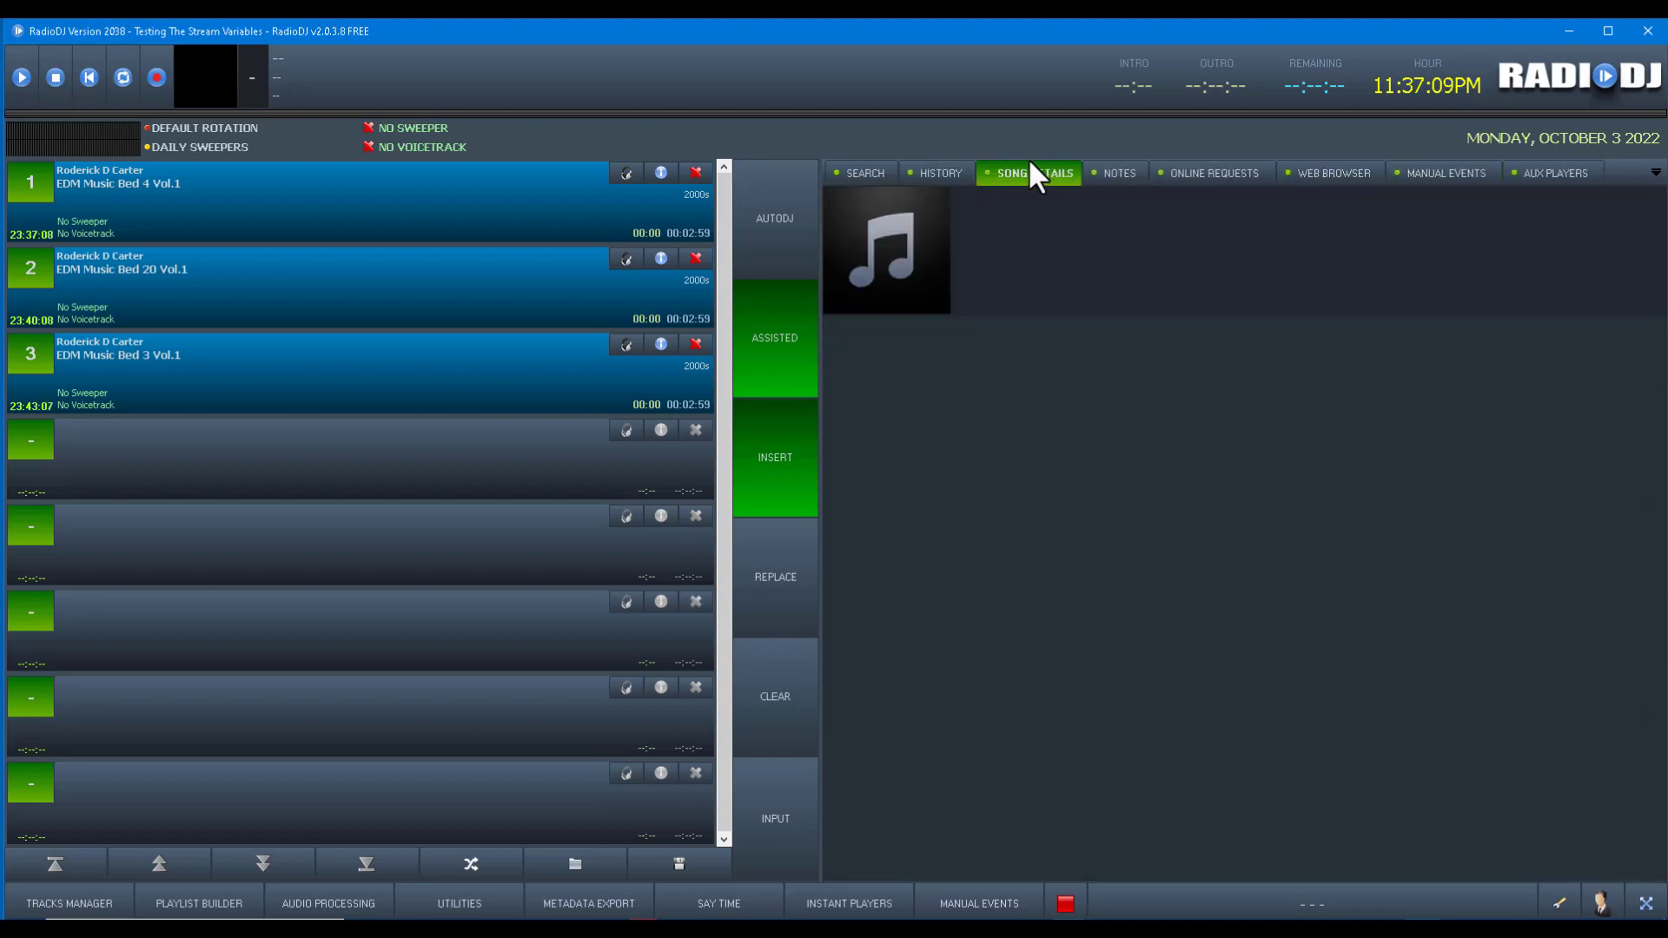
Play EDM Music Bed 4 Vol.1 from the first playlist slot, check its song details and the play history, and return to Search
click(19, 179)
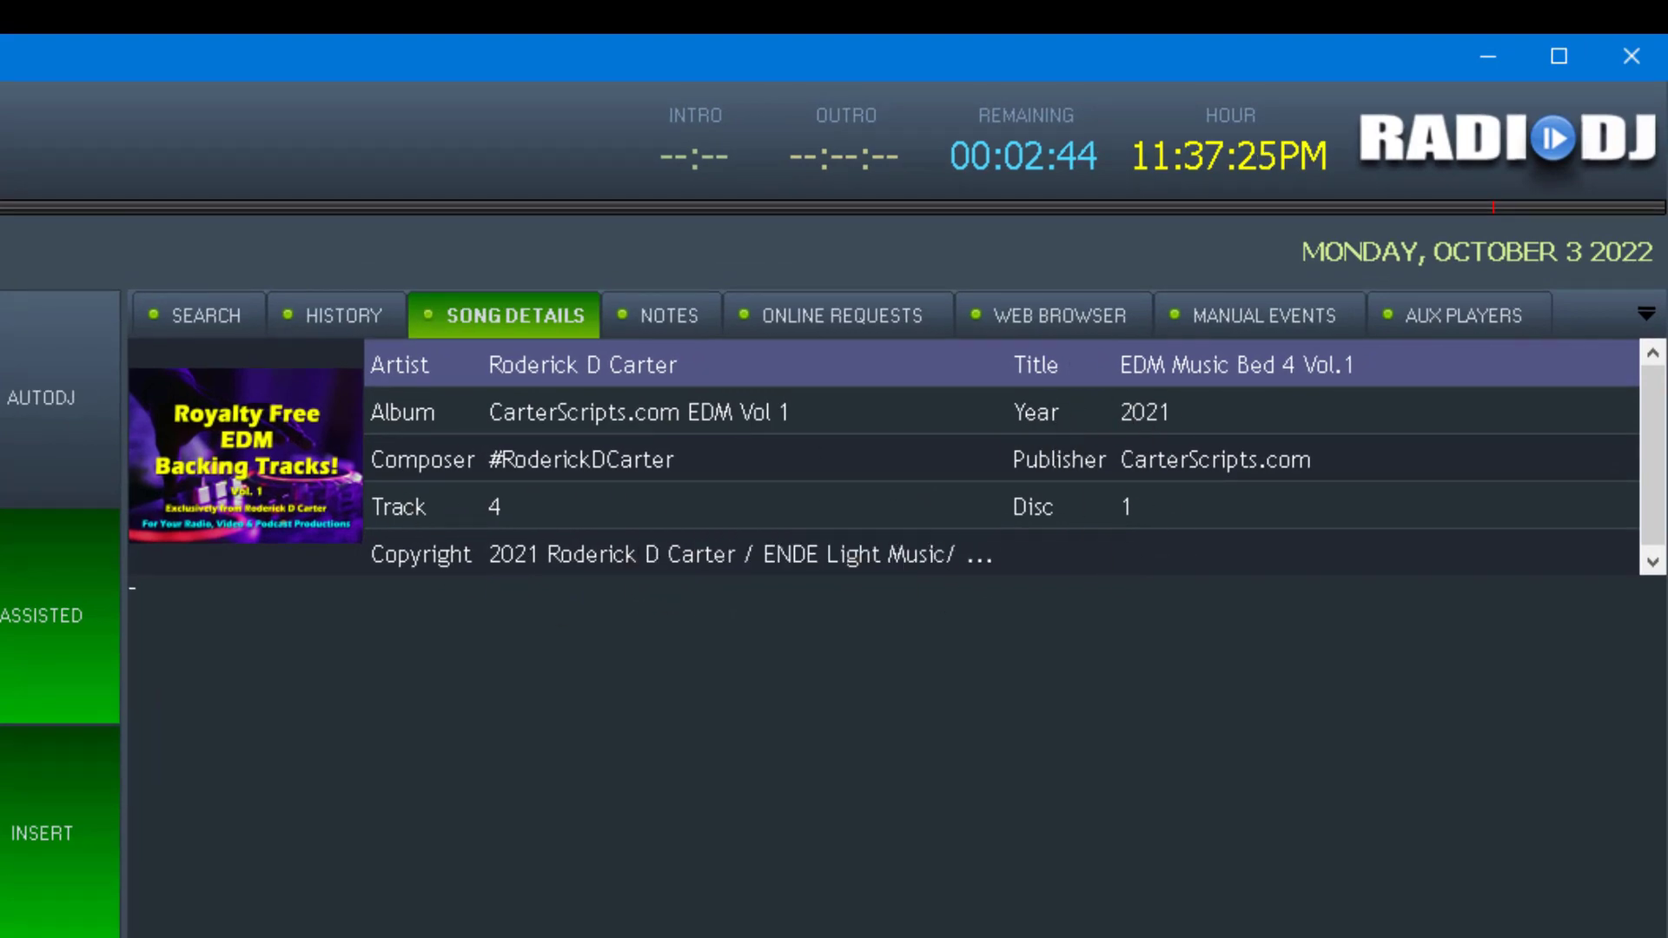
click(345, 315)
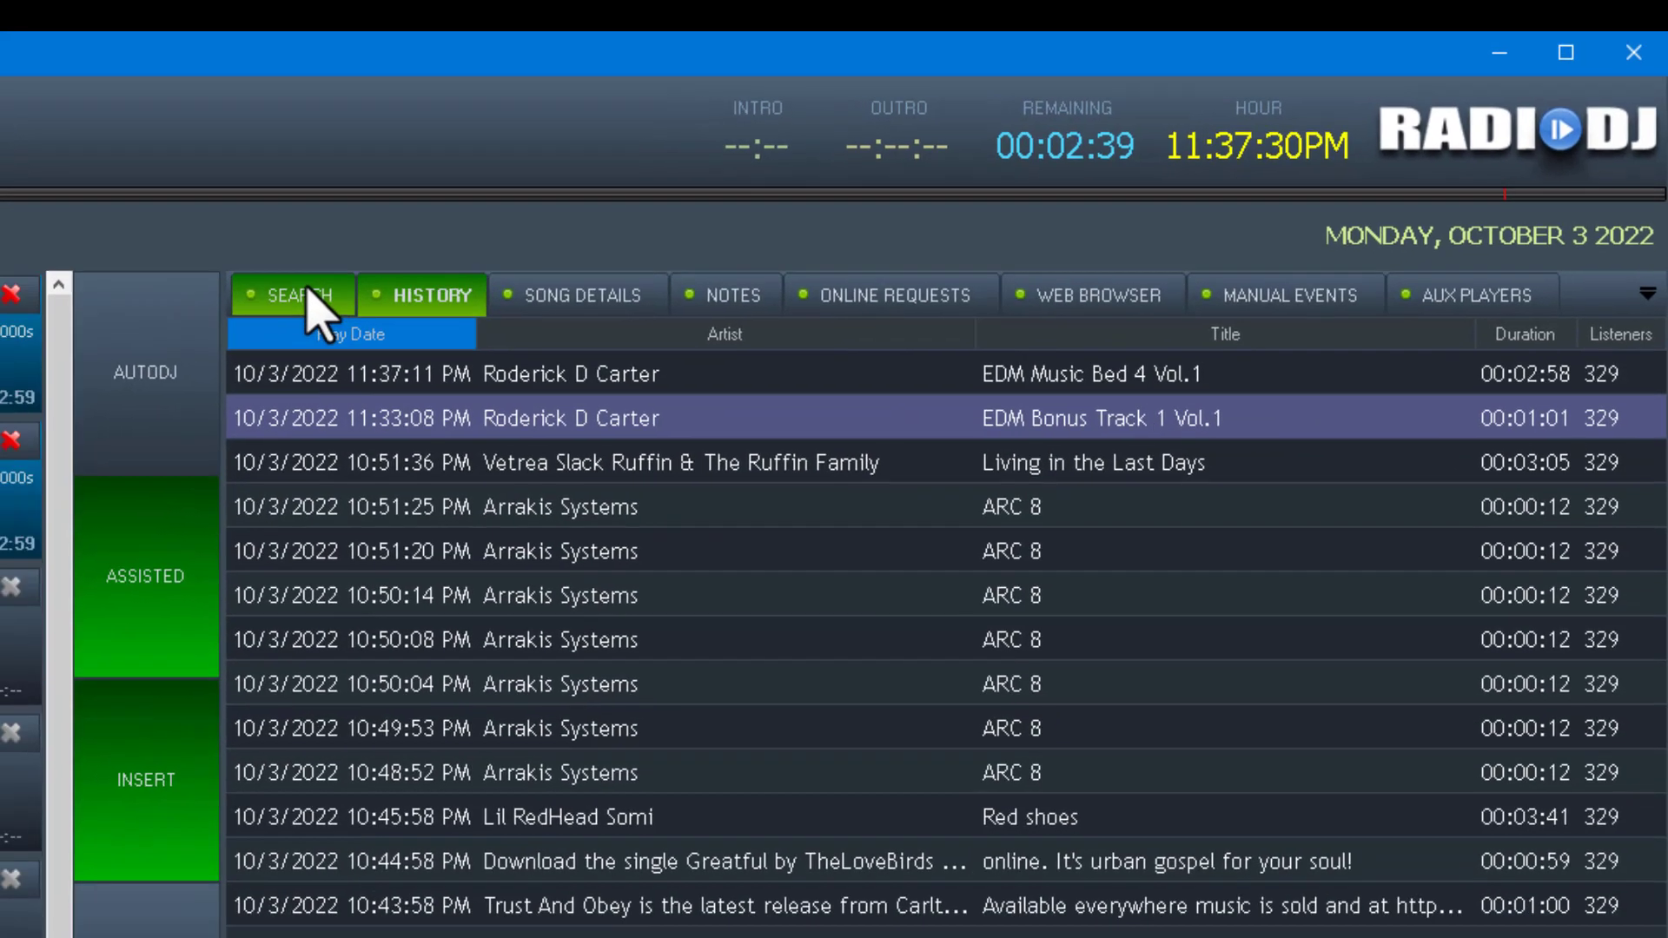
click(206, 316)
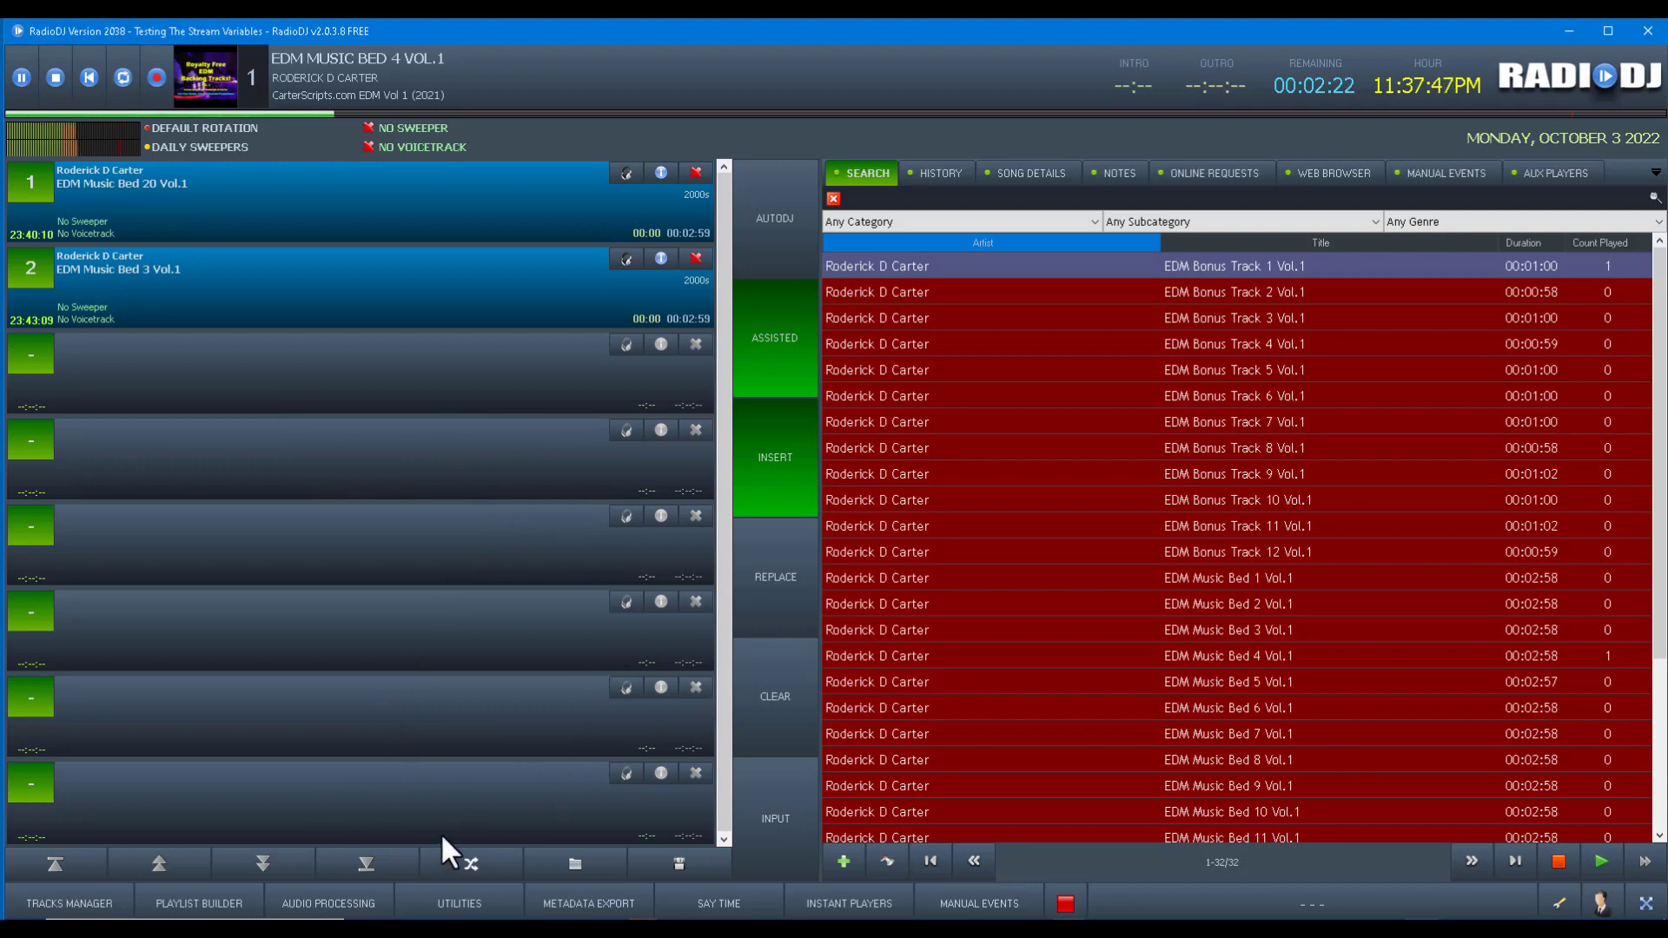
Review the reordered plugins one by one, from Aux Players through Web Browser, Notes and History back to Search
click(1566, 175)
click(1455, 172)
click(1353, 172)
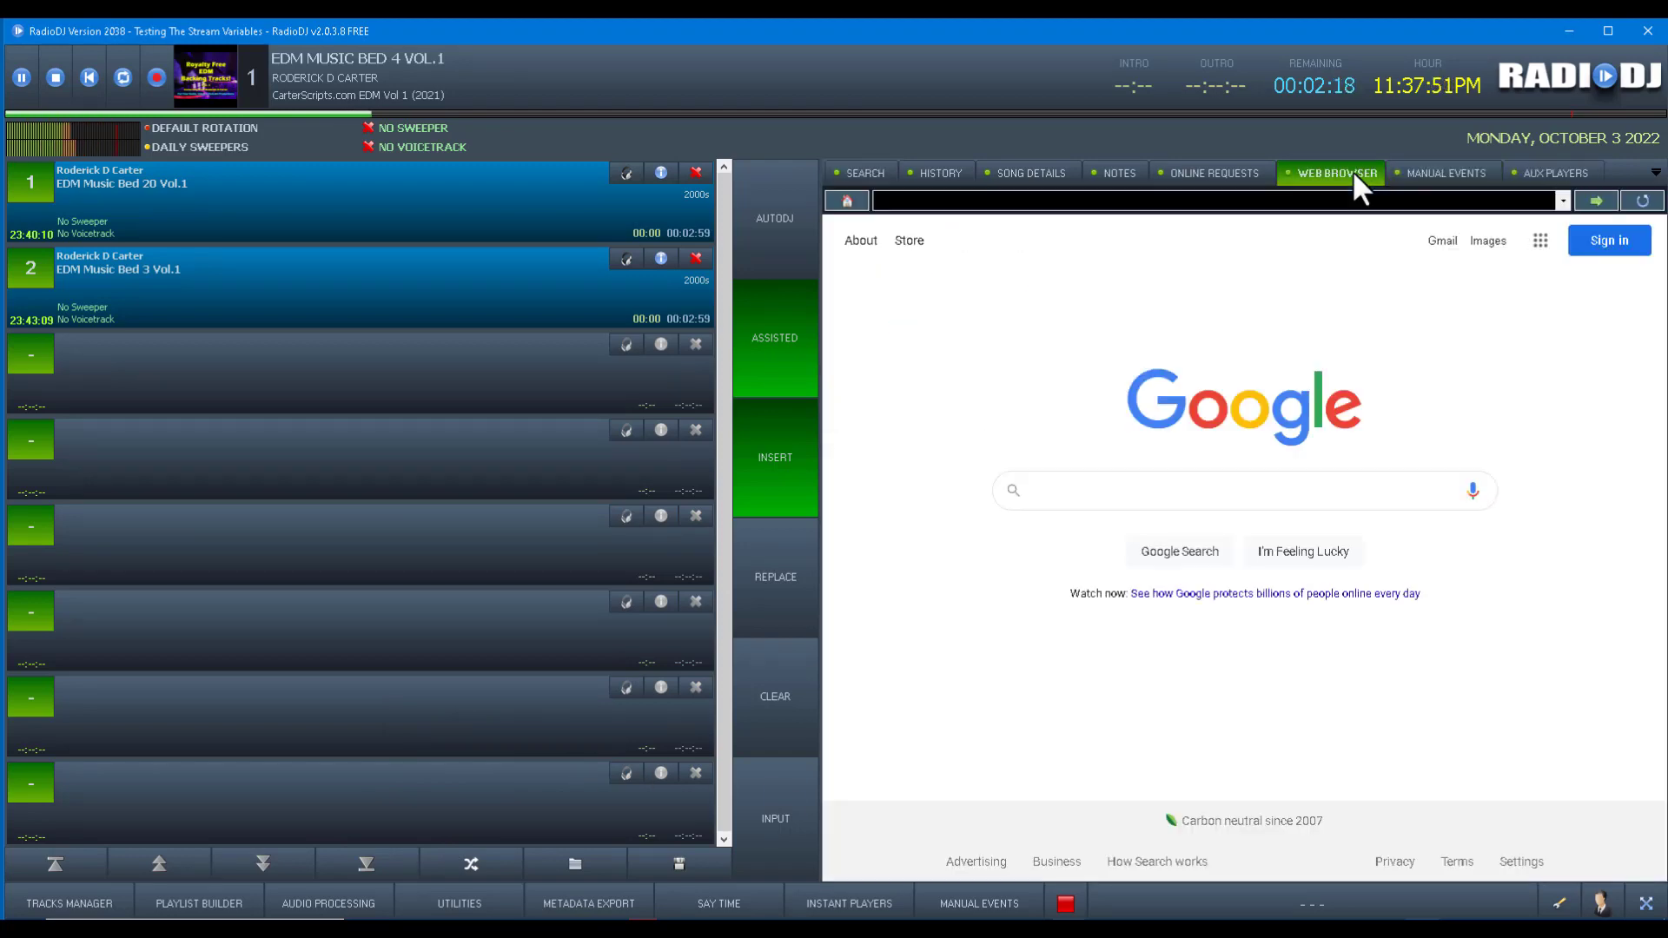
click(1177, 173)
click(1111, 173)
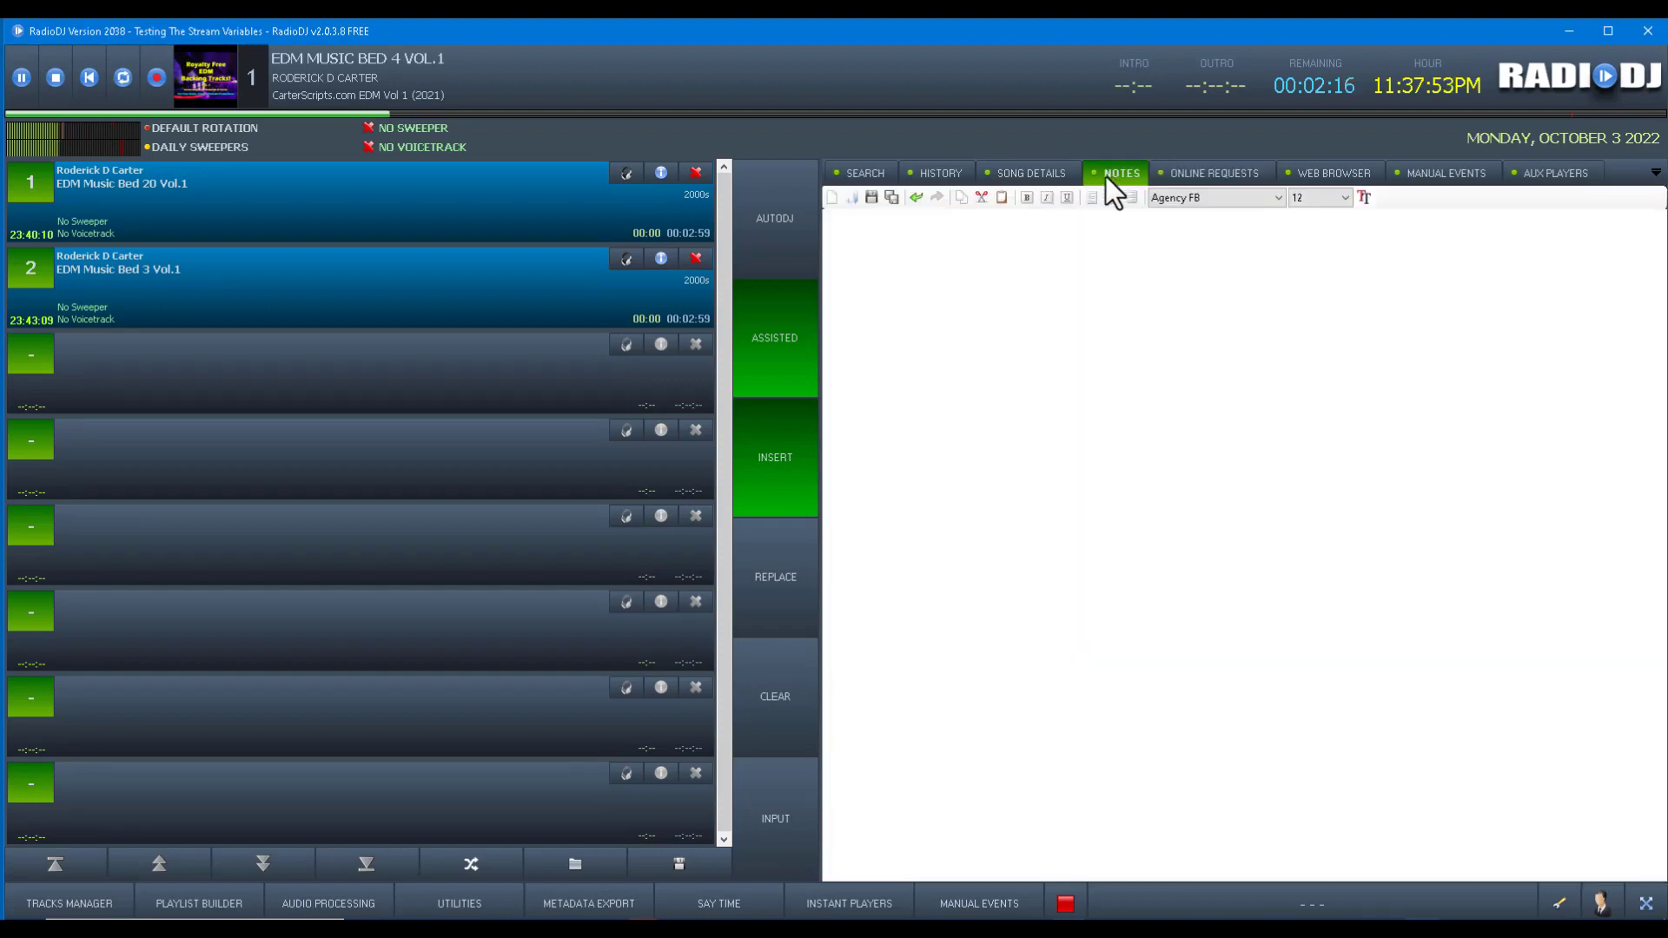
click(1025, 170)
click(931, 164)
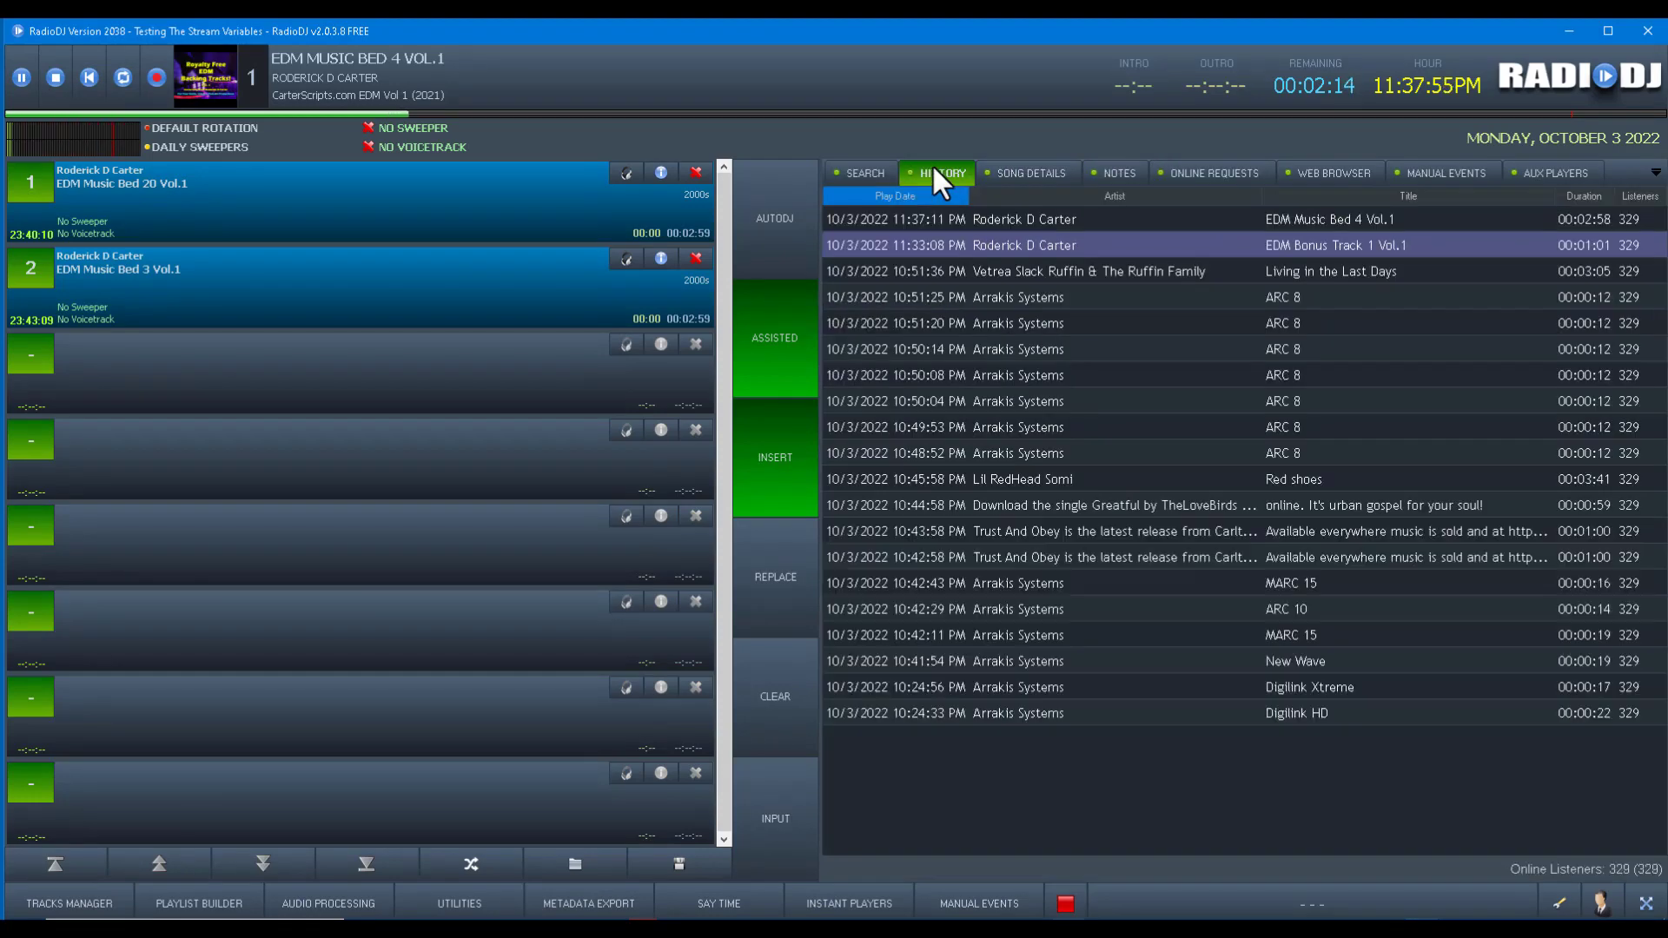
click(860, 165)
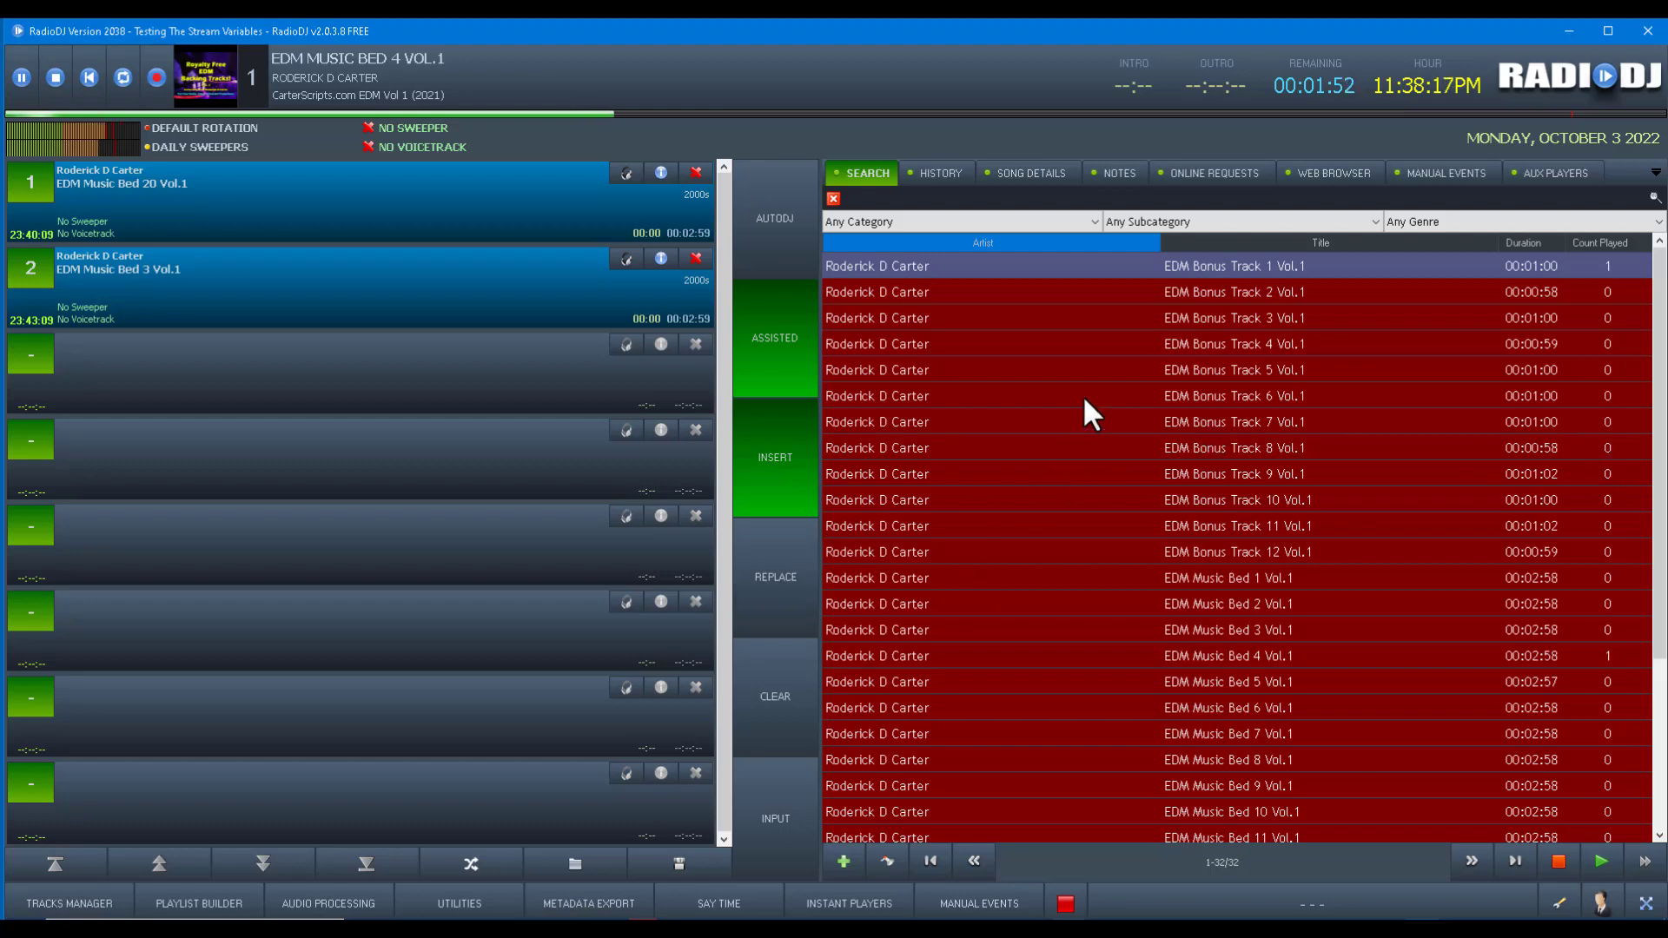
View Song Details, Notes and Online Requests once more, and return to the Search plugin
click(1039, 173)
click(1130, 173)
click(1233, 170)
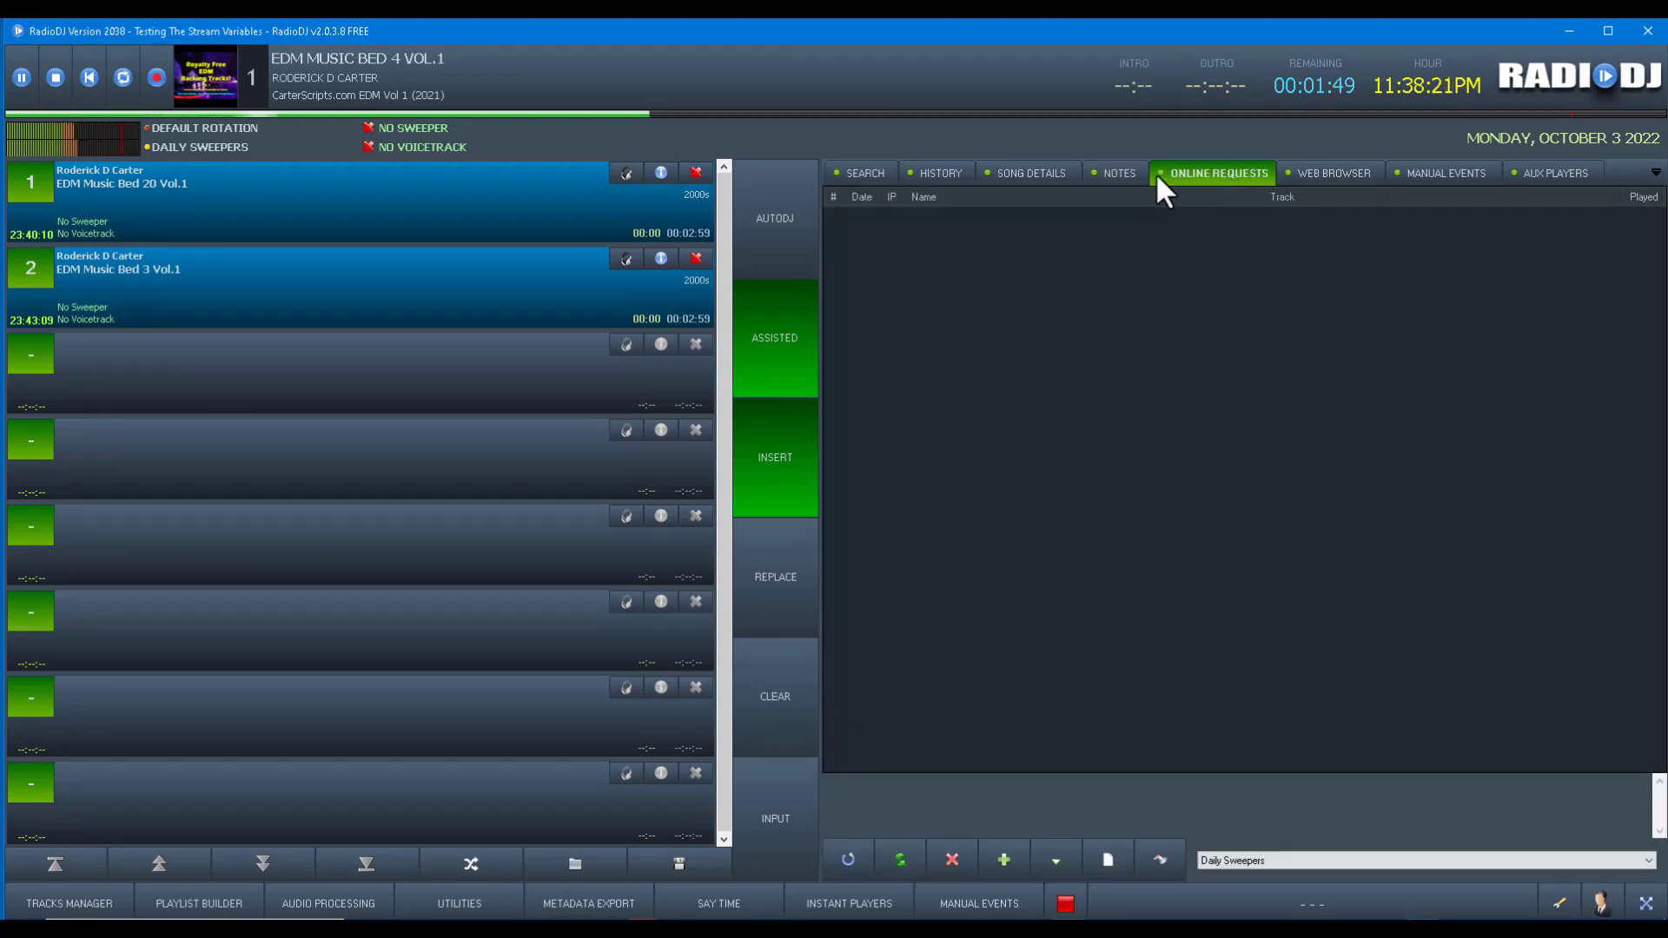
click(863, 172)
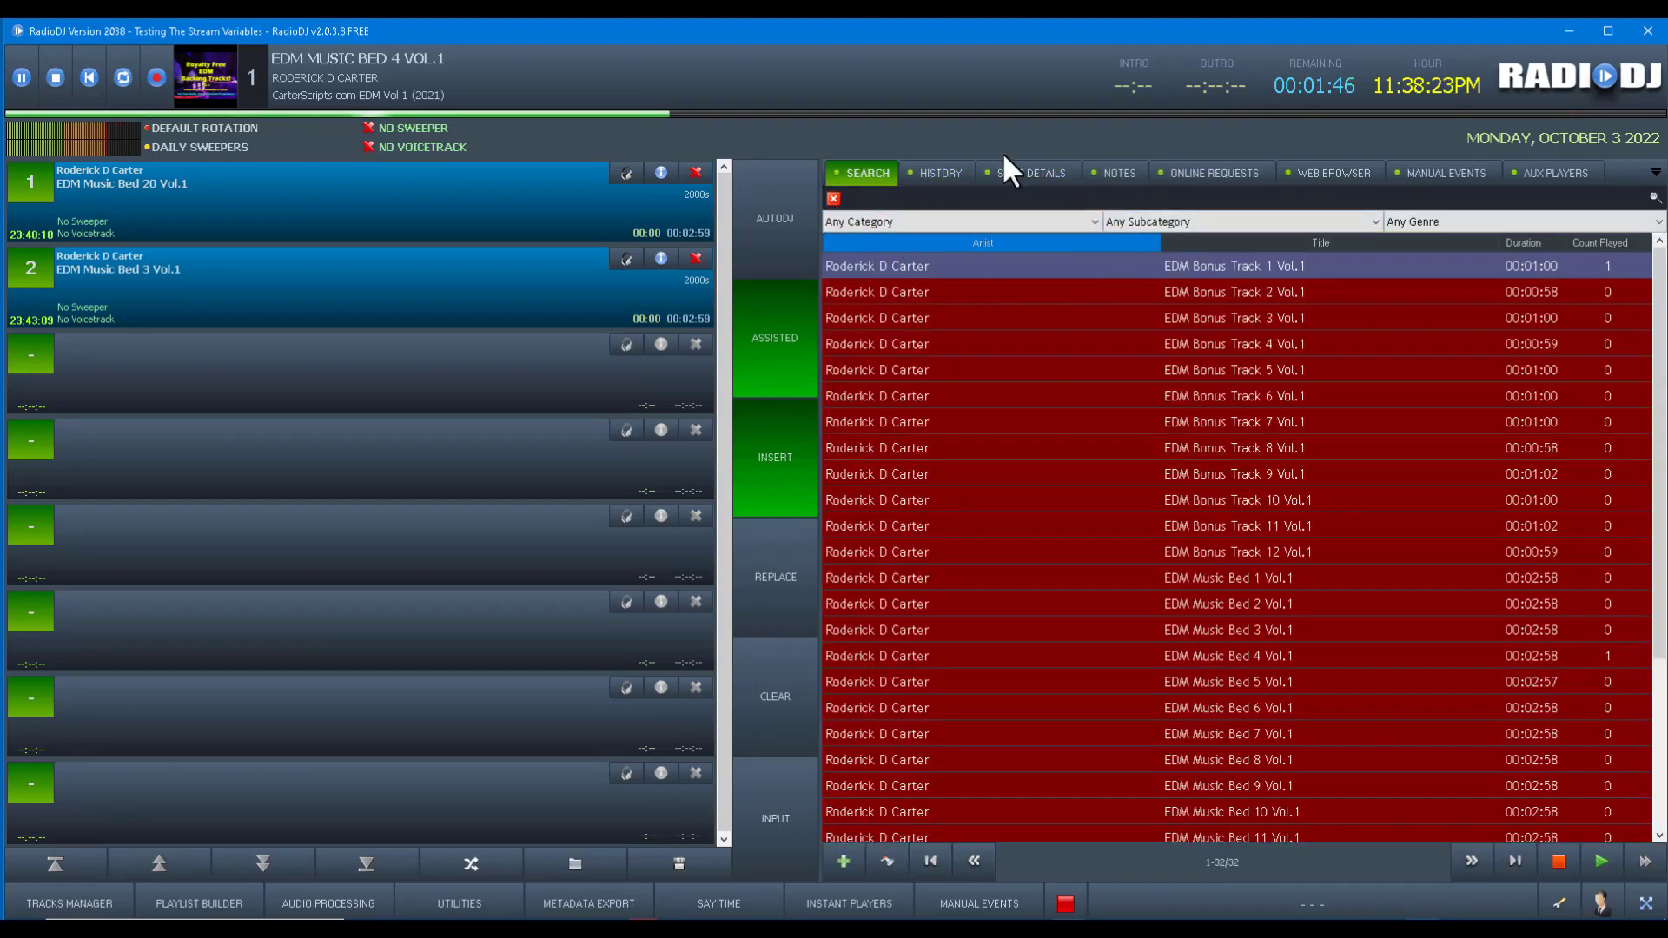